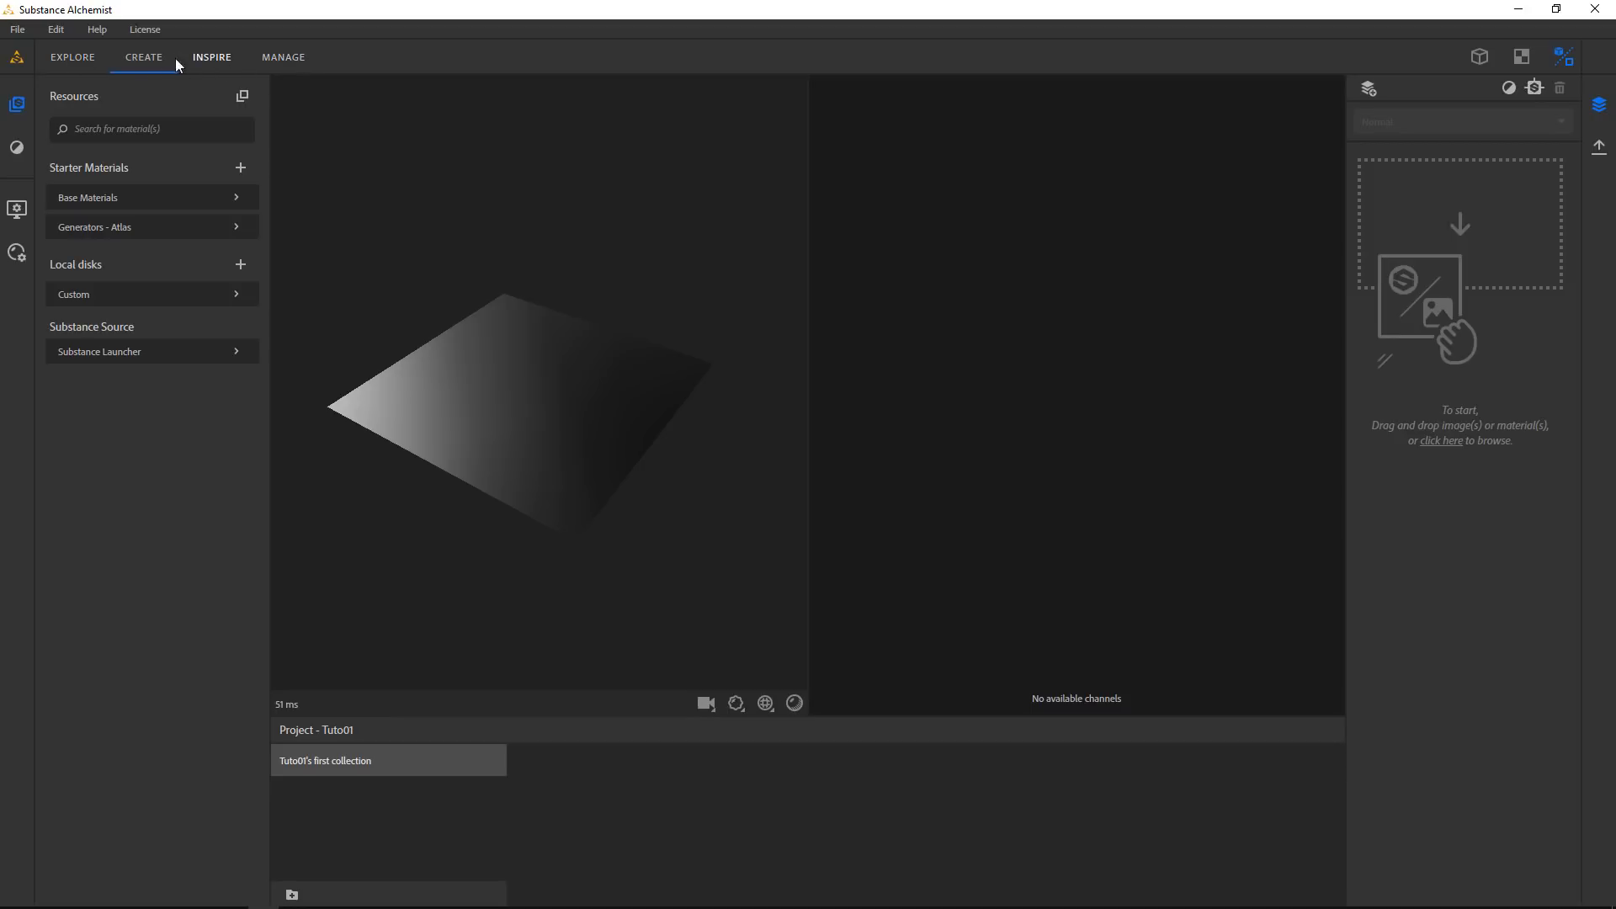
Open the Explore workspace and load the Cliff Rock material from the base starter materials
left_click(81, 59)
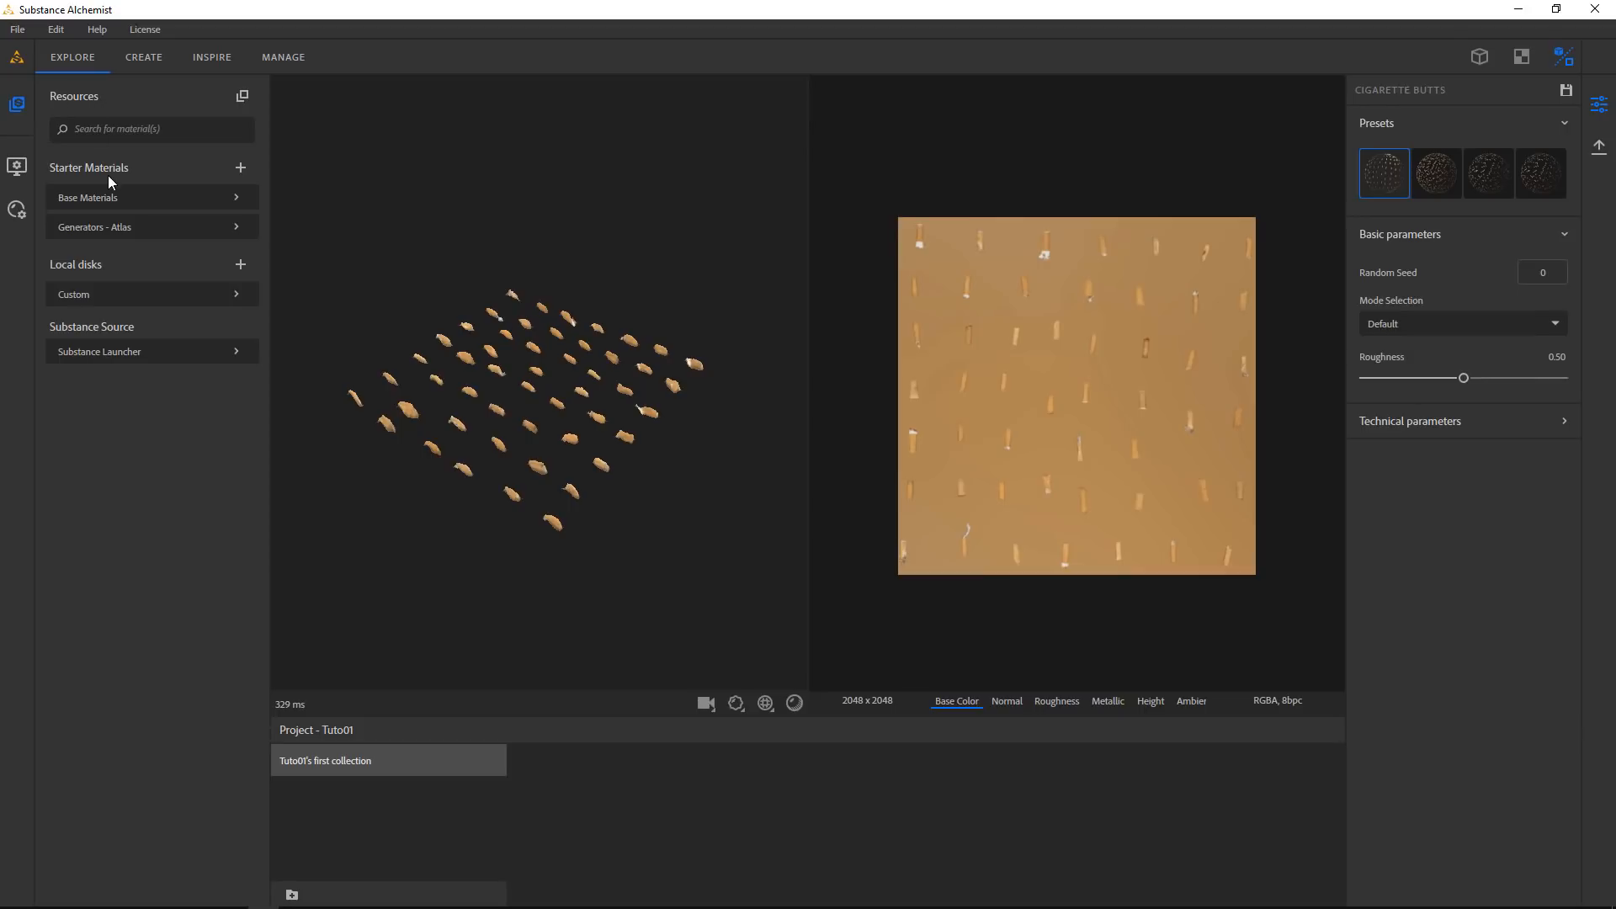
left_click(103, 198)
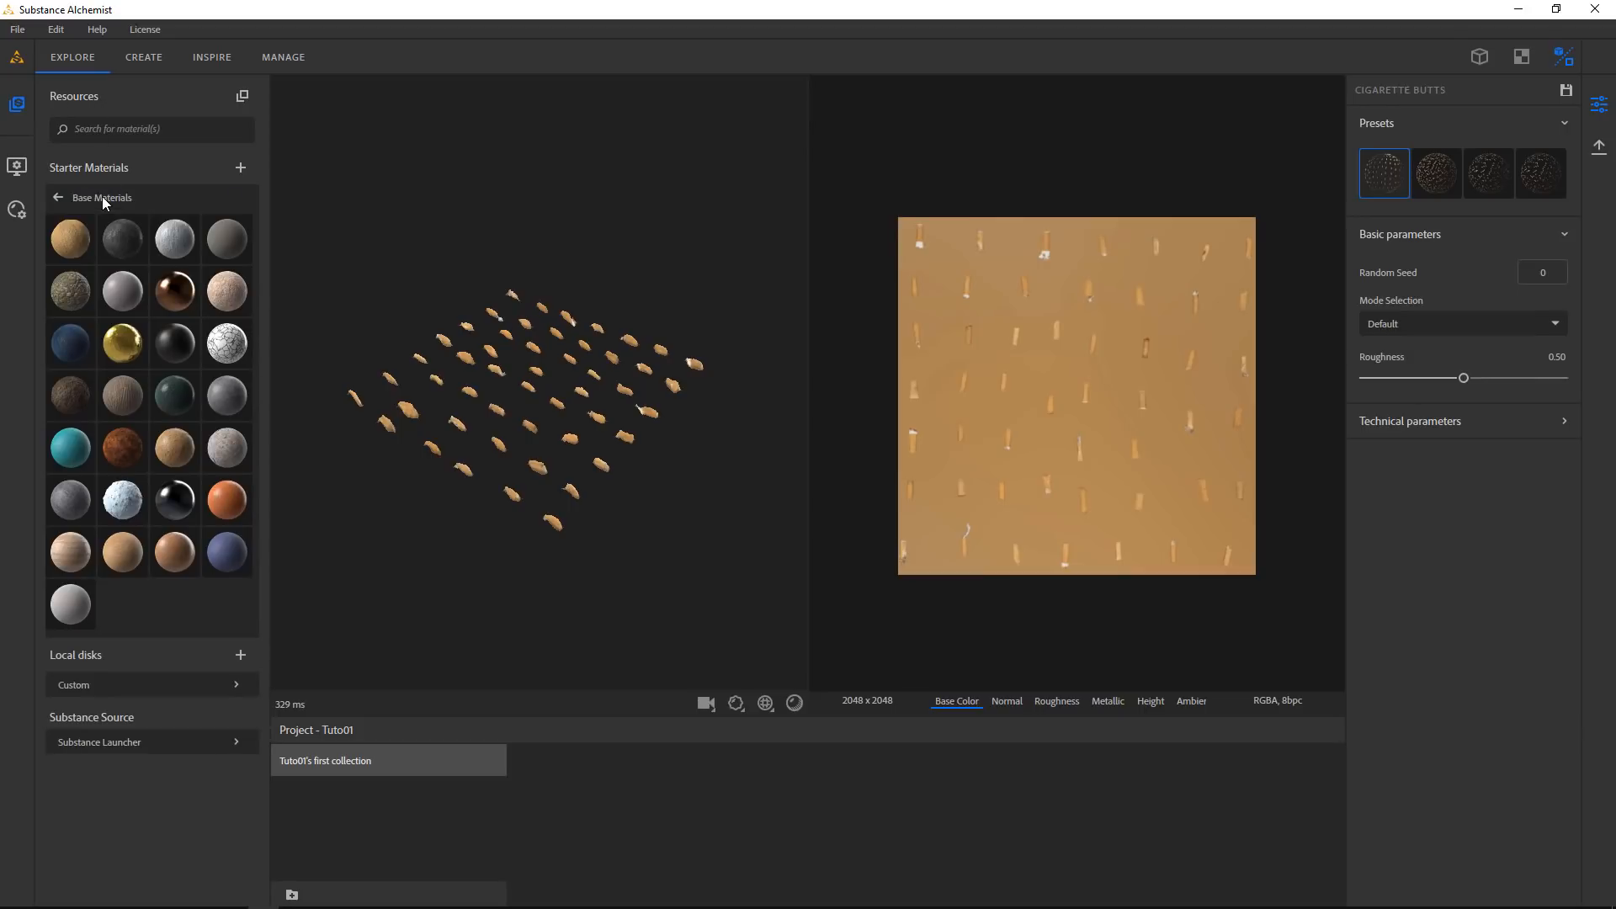
left_click(85, 247)
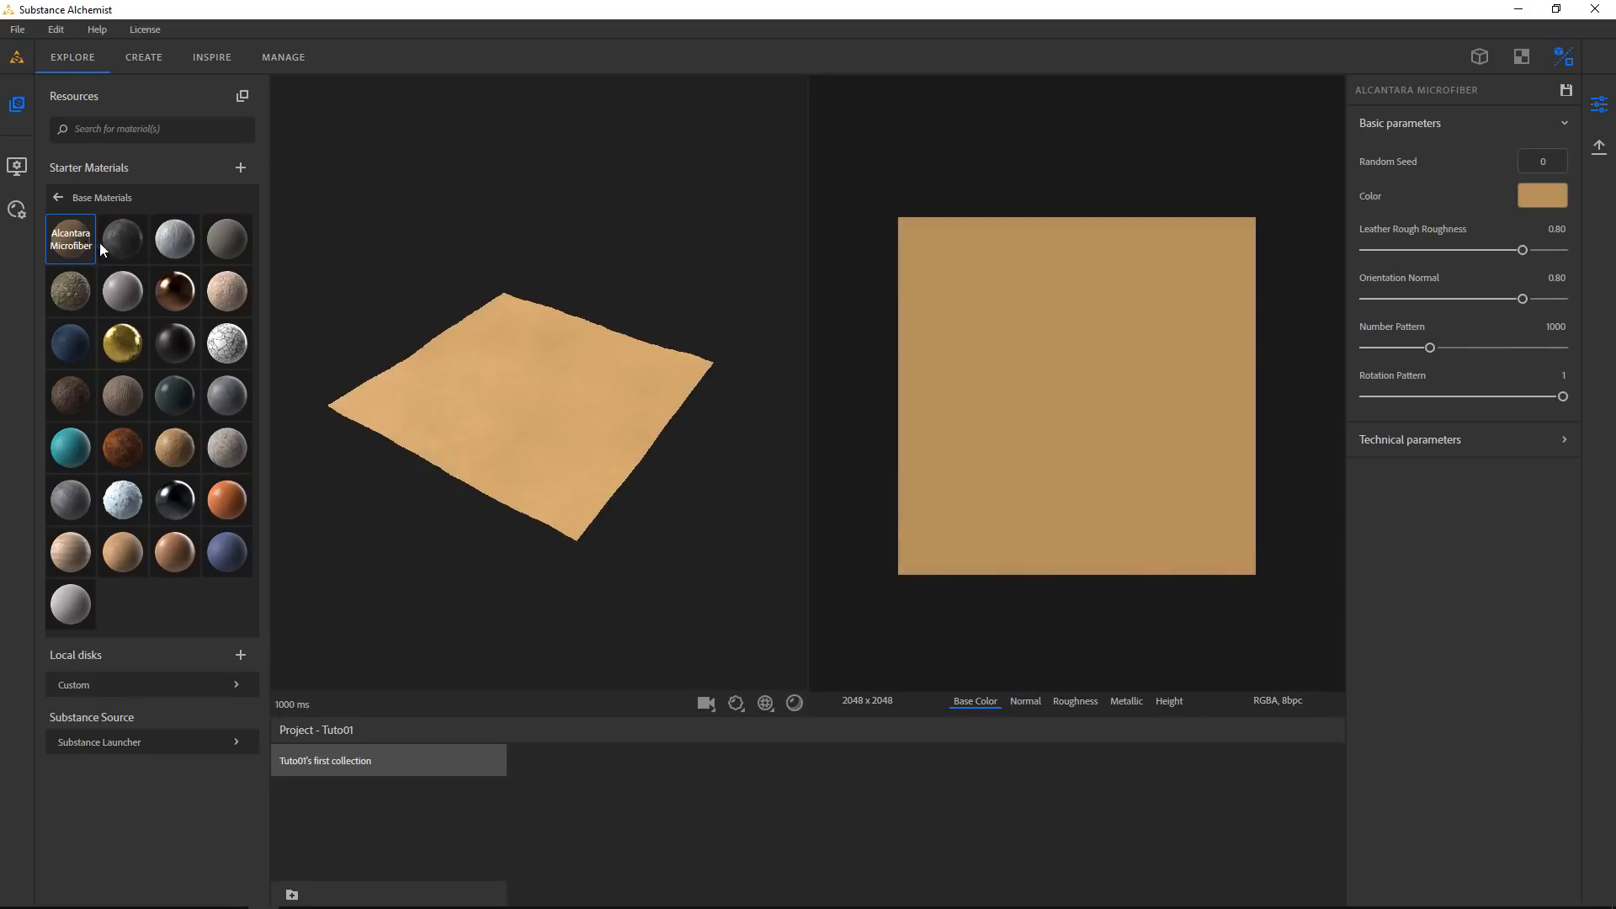
left_click(73, 296)
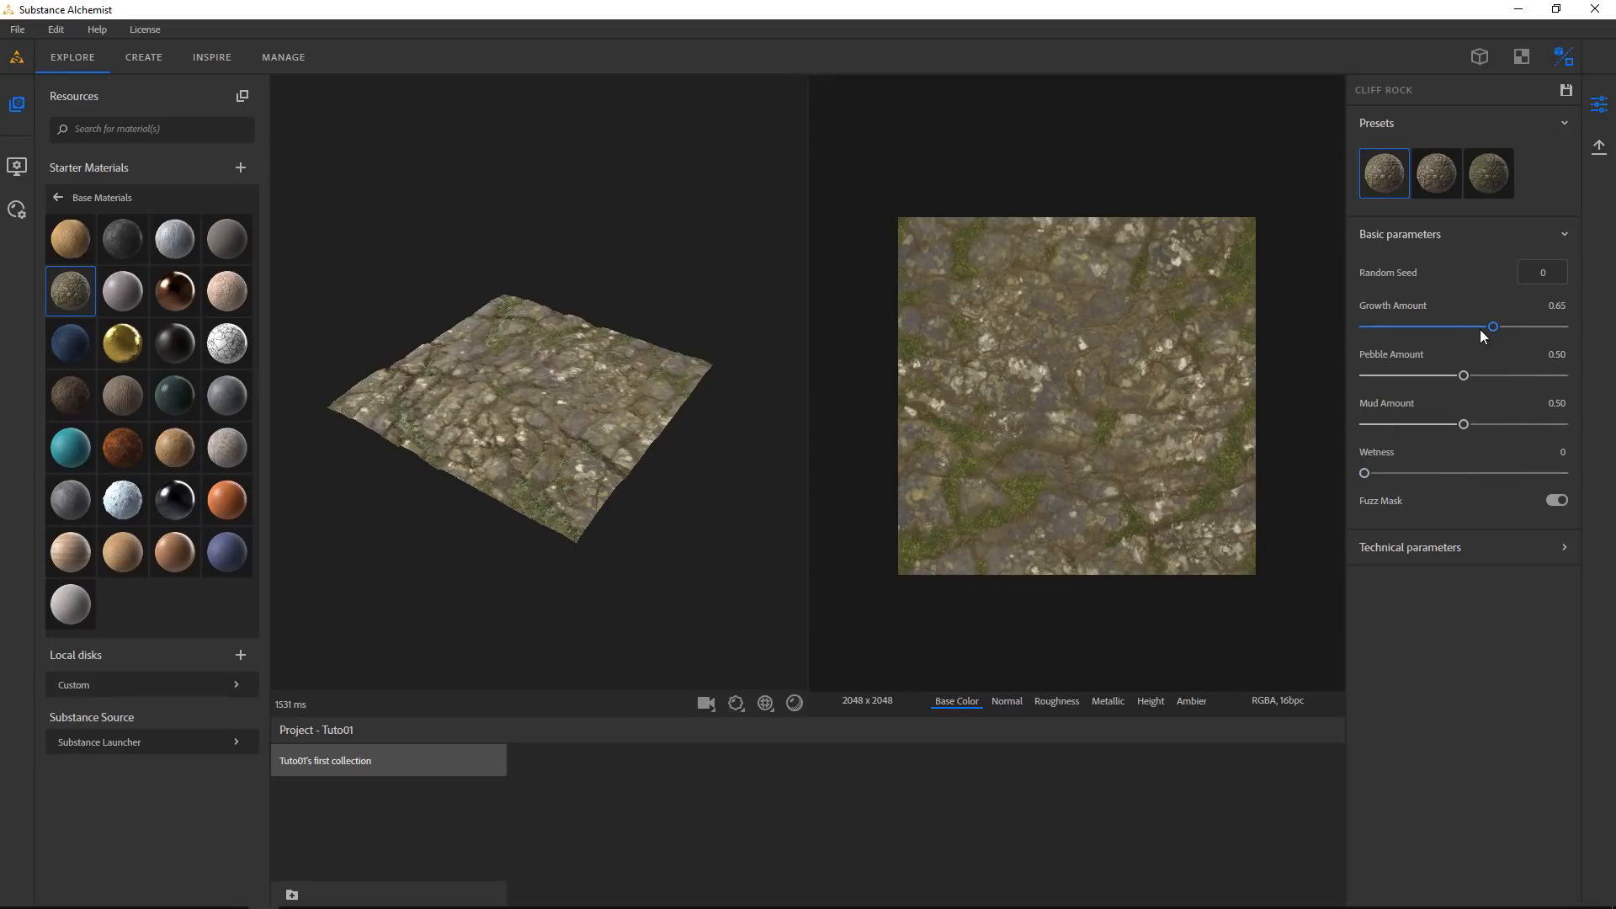
Try low and high growth on the Cliff Rock material, ending with Growth Amount at 0.12
left_click(1388, 328)
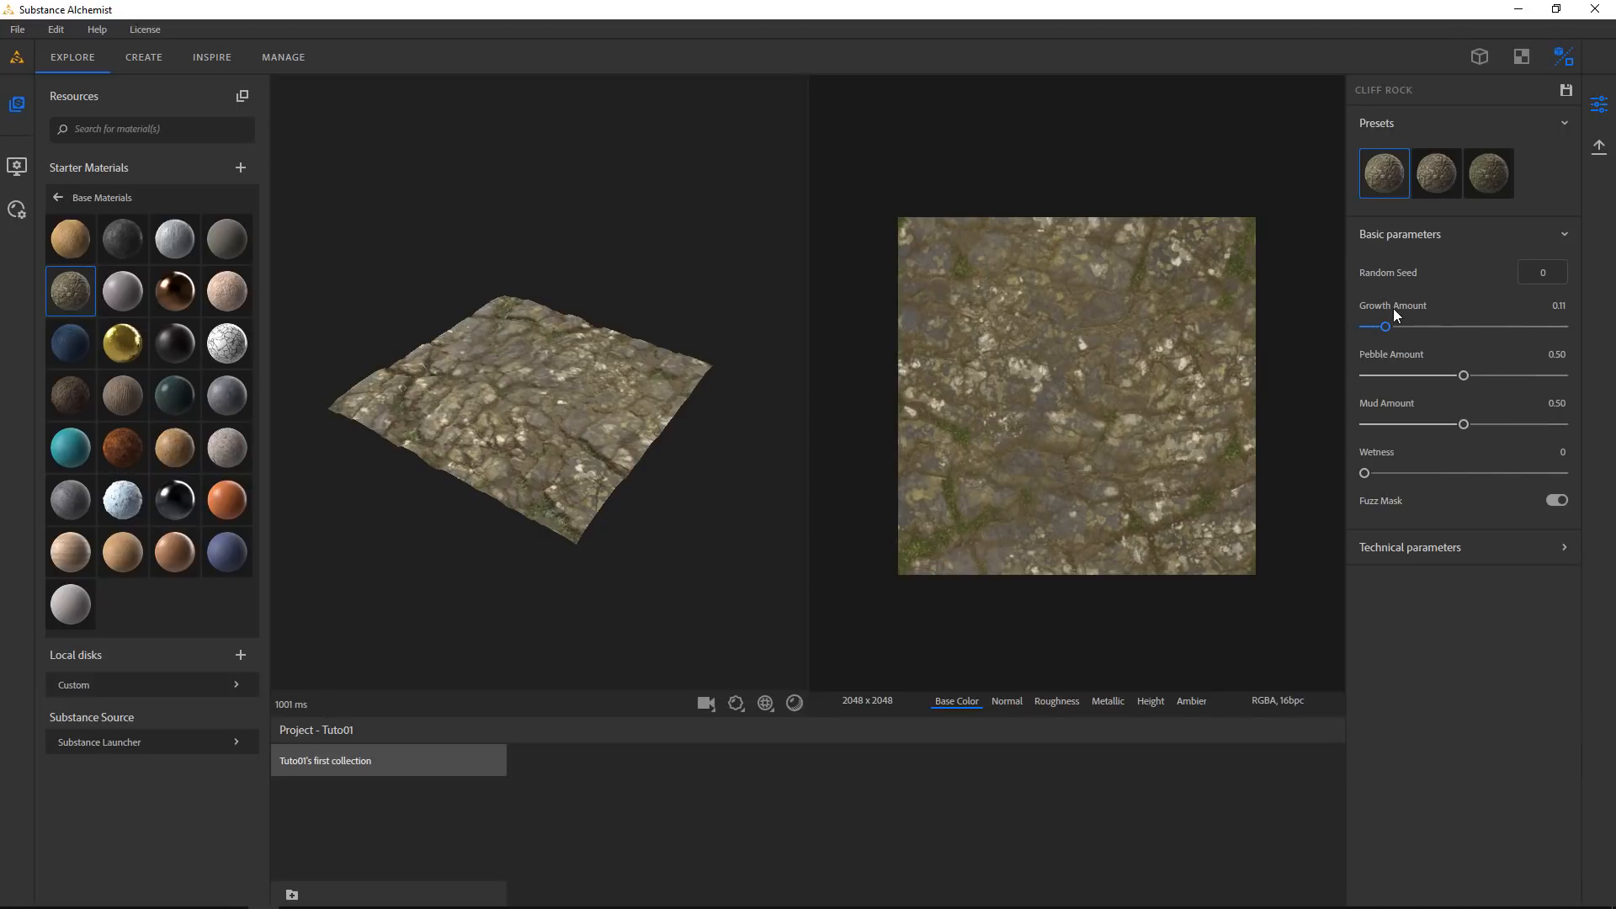
left_click(1543, 326)
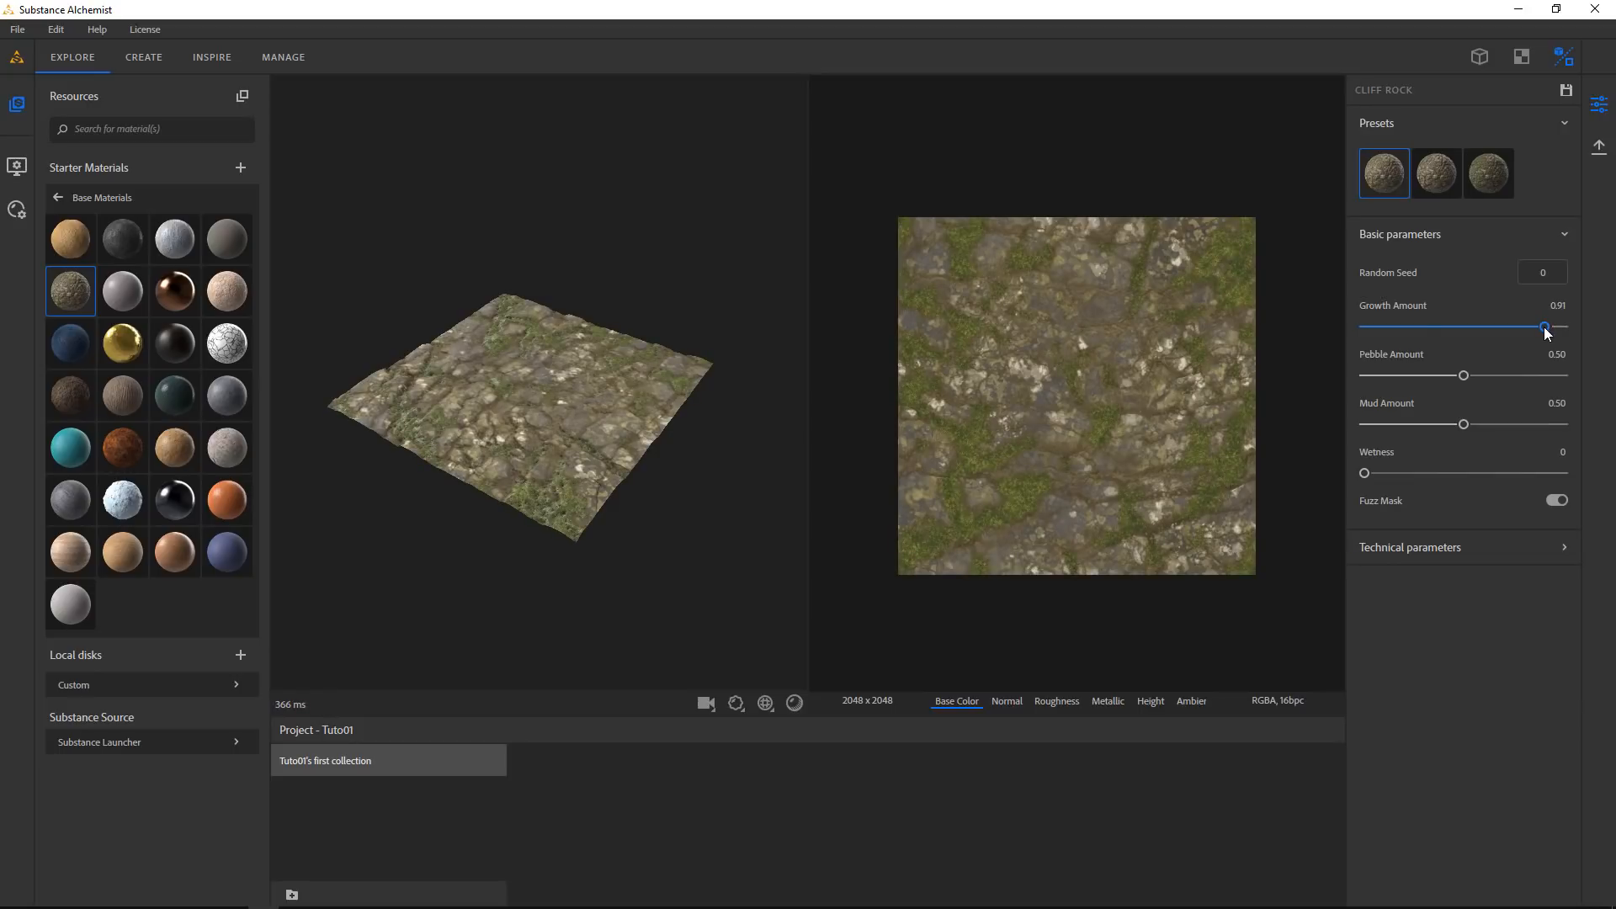
left_click(1389, 327)
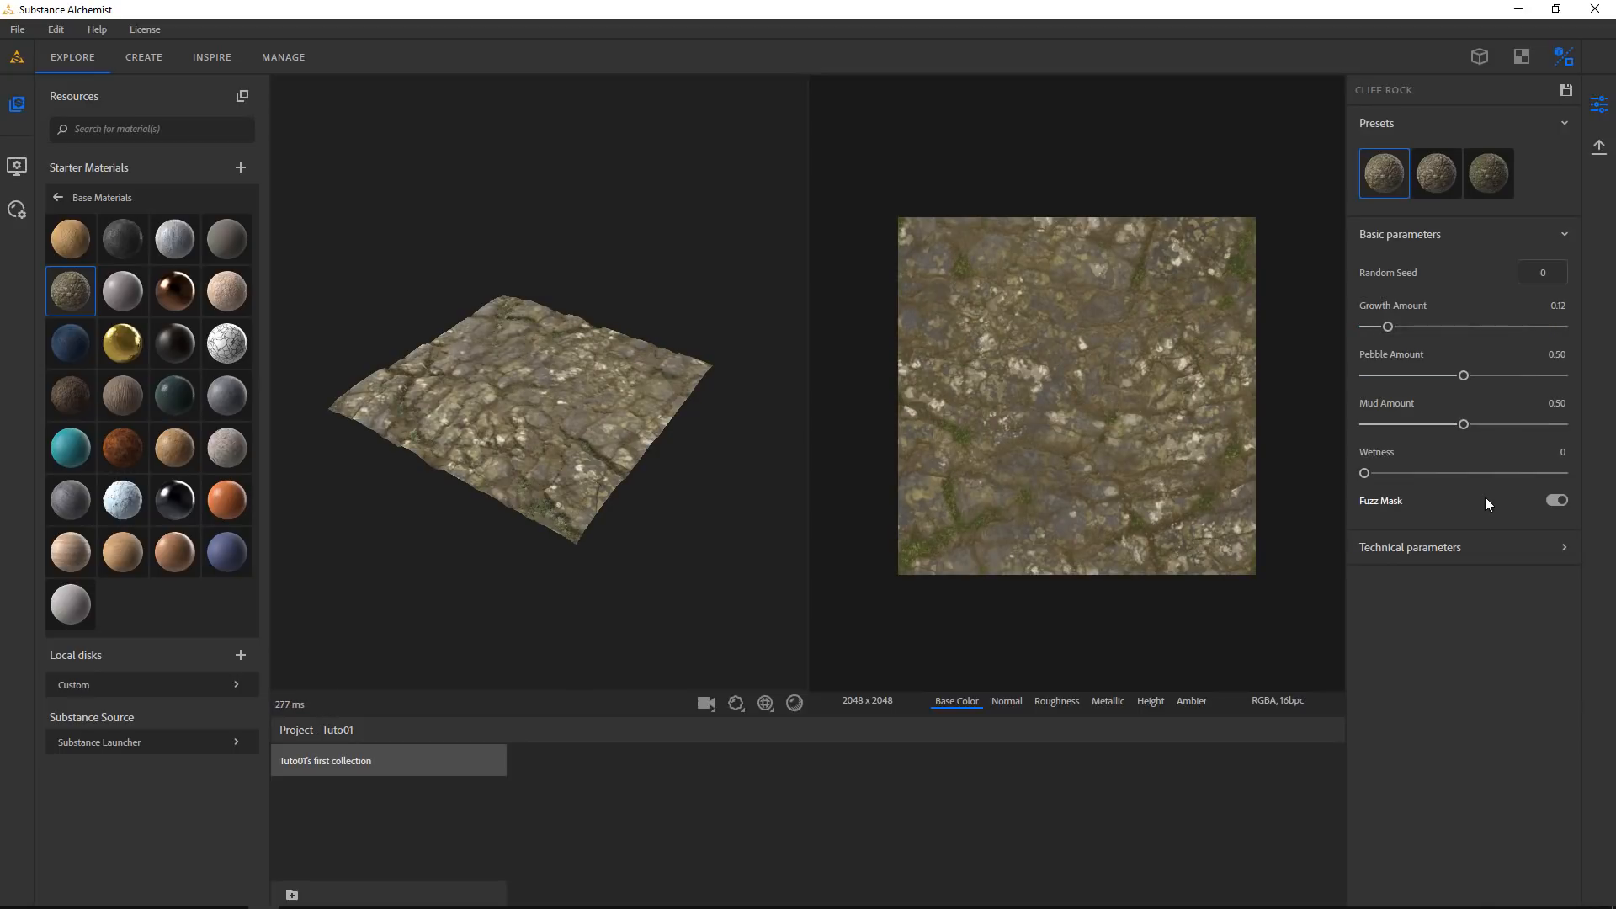
Compare high and low pebble levels in the texture close-up, ending with Pebble Amount at 0.88
left_click(1534, 376)
scroll(1238, 356, "up", 3)
scroll(1260, 320, "up", 2)
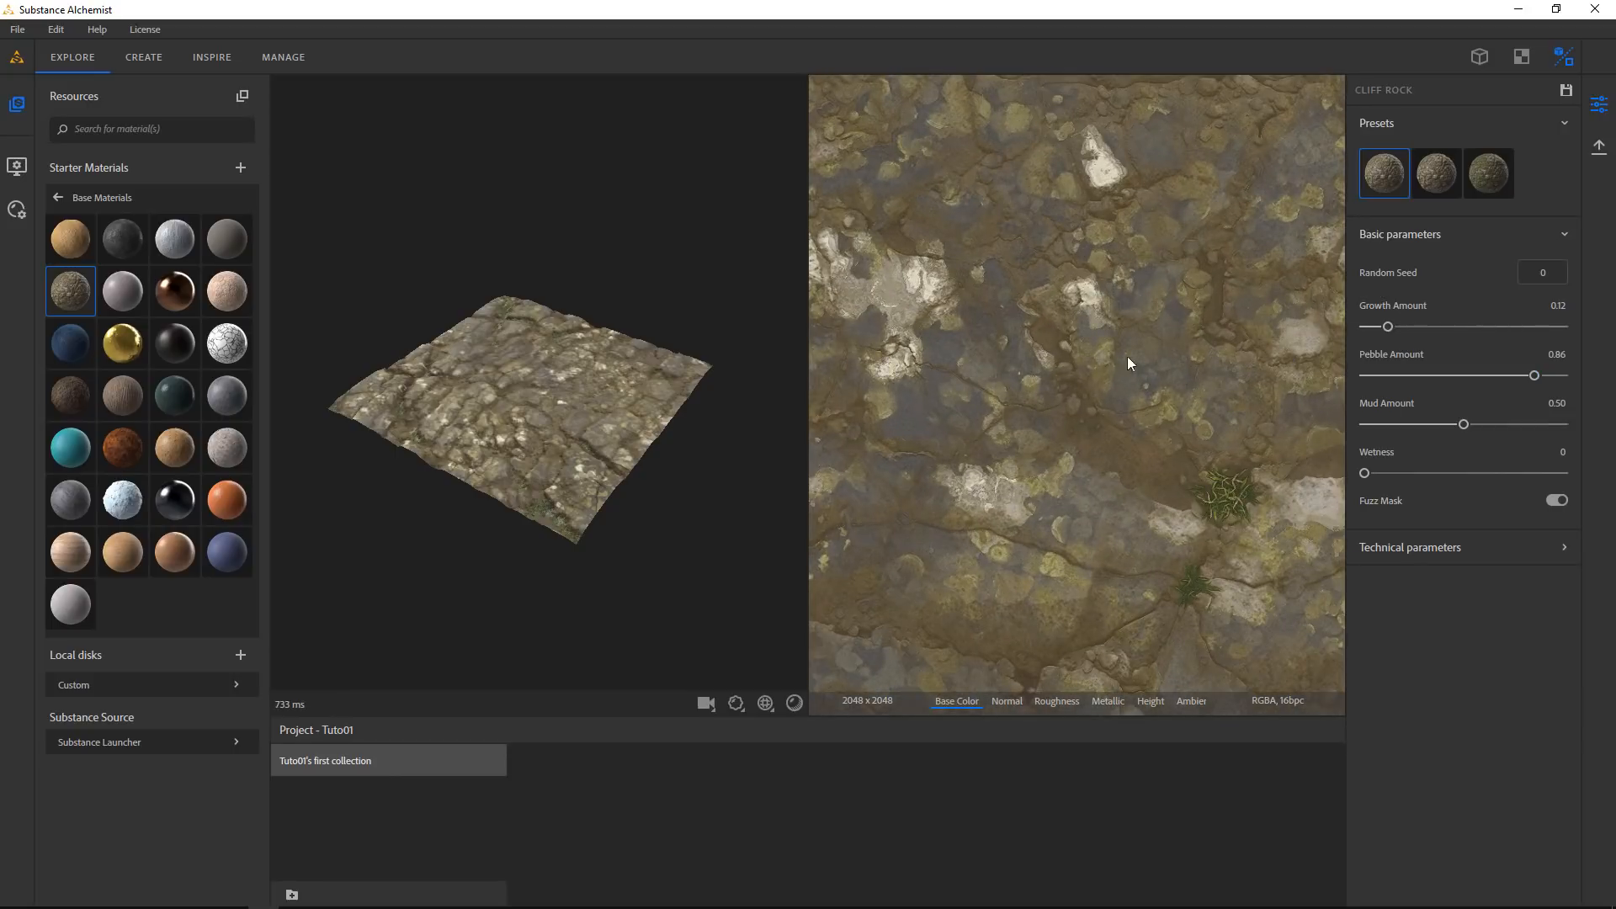
left_click_drag(1533, 375, 1387, 374)
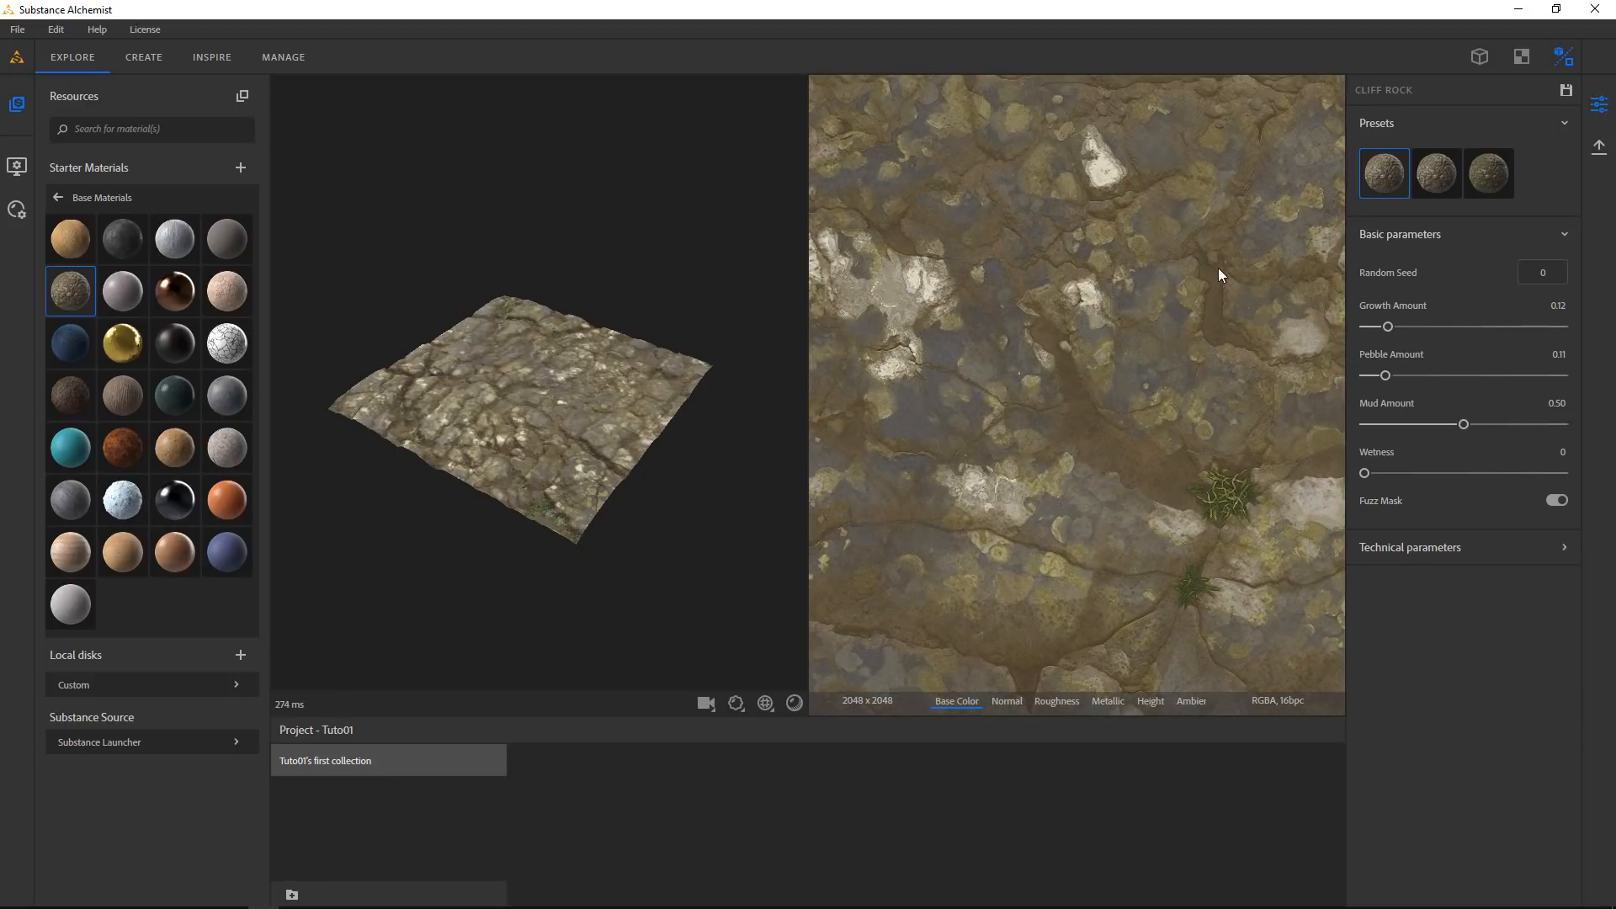
left_click(1539, 375)
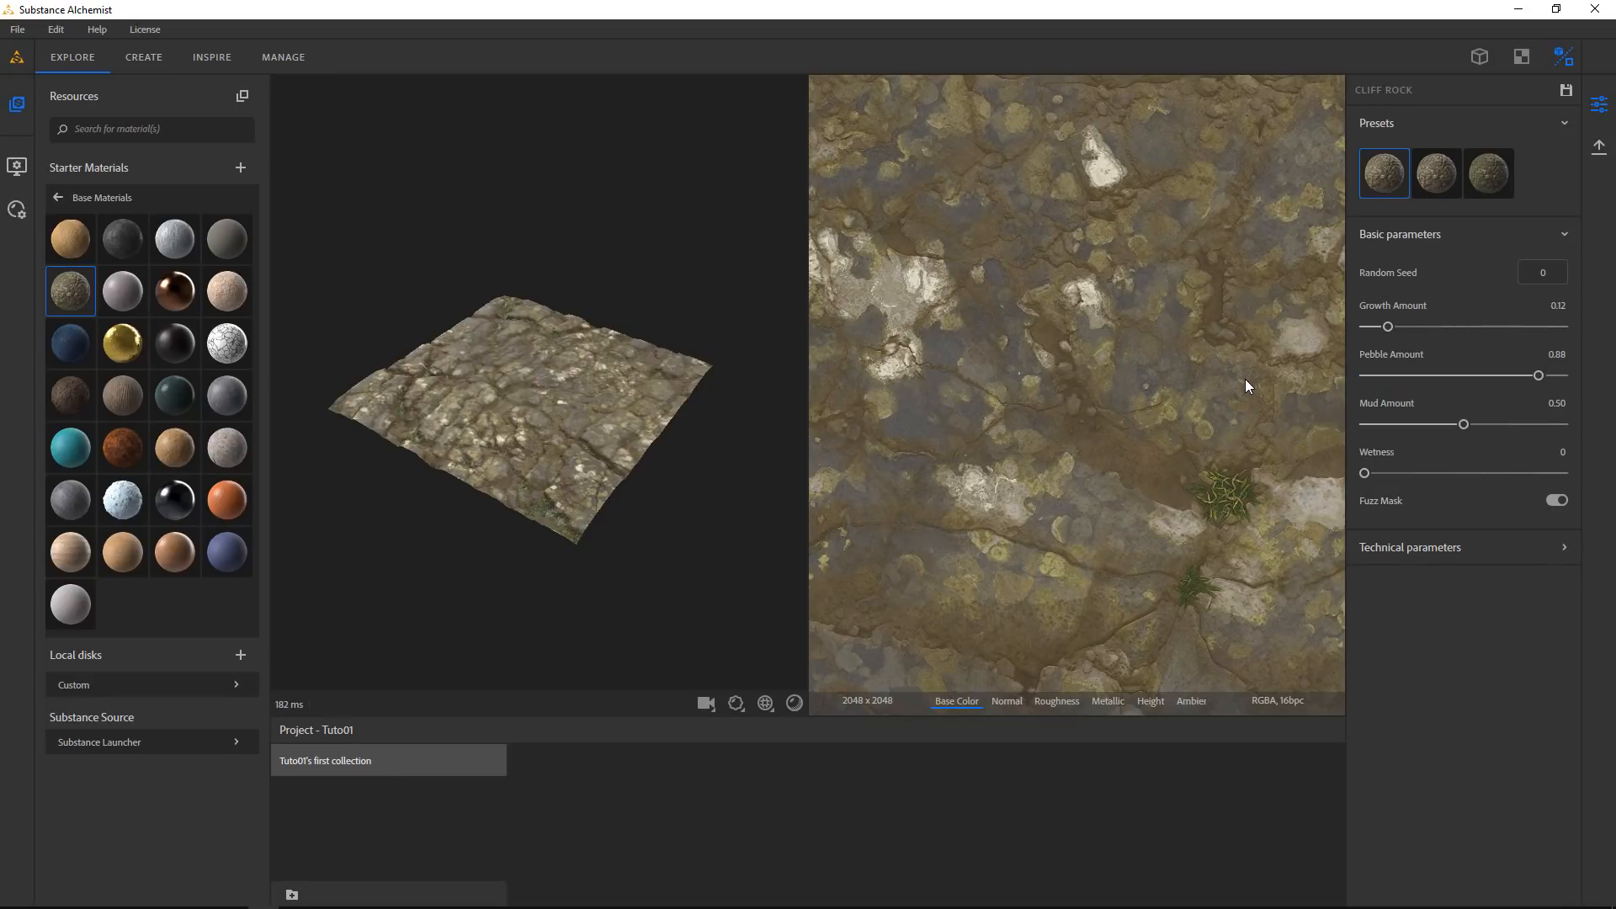
scroll(1245, 379, "down", 4)
scroll(1245, 379, "up", 2)
Set the Cliff Rock's Mud Amount to 0.06 and its Wetness to 0.97
left_click(1544, 424)
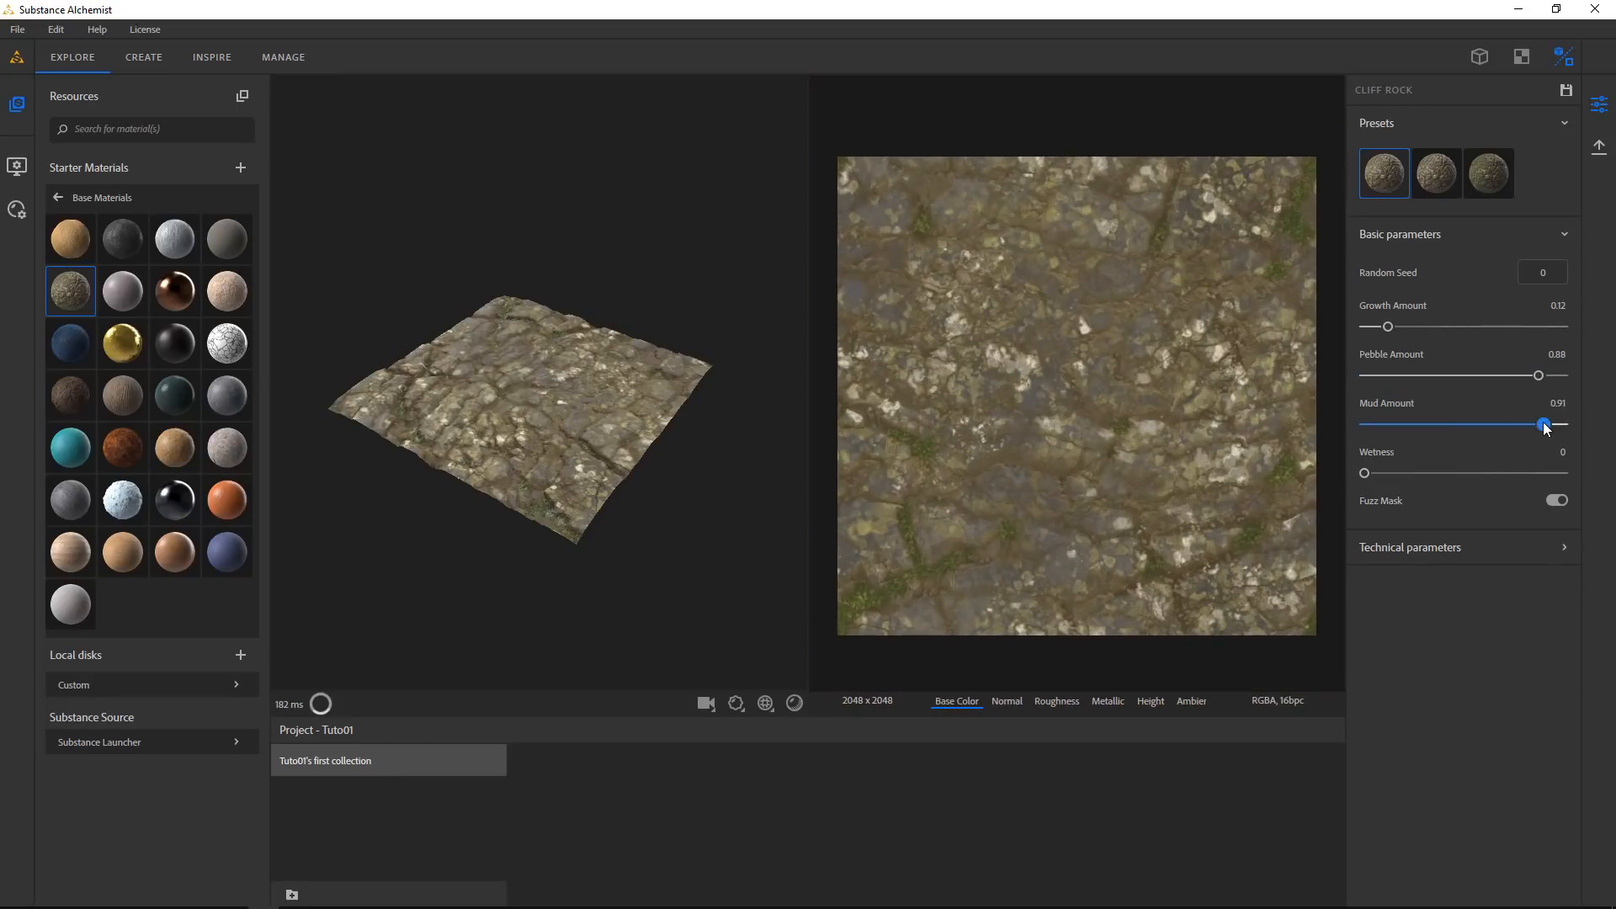
left_click_drag(1544, 424, 1377, 425)
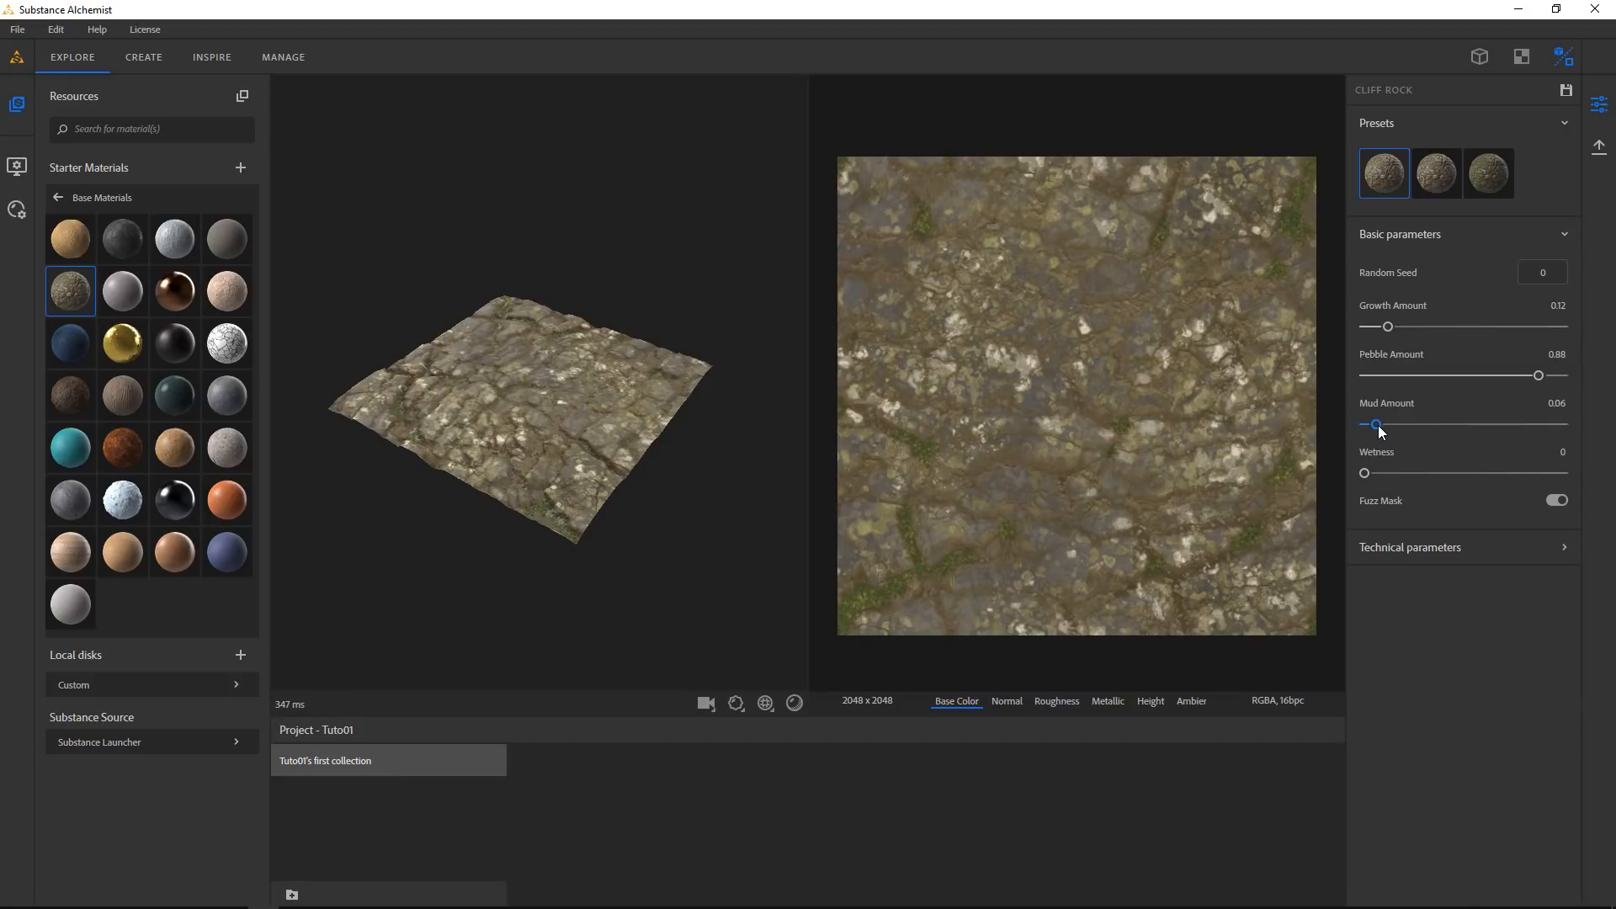
left_click(1464, 473)
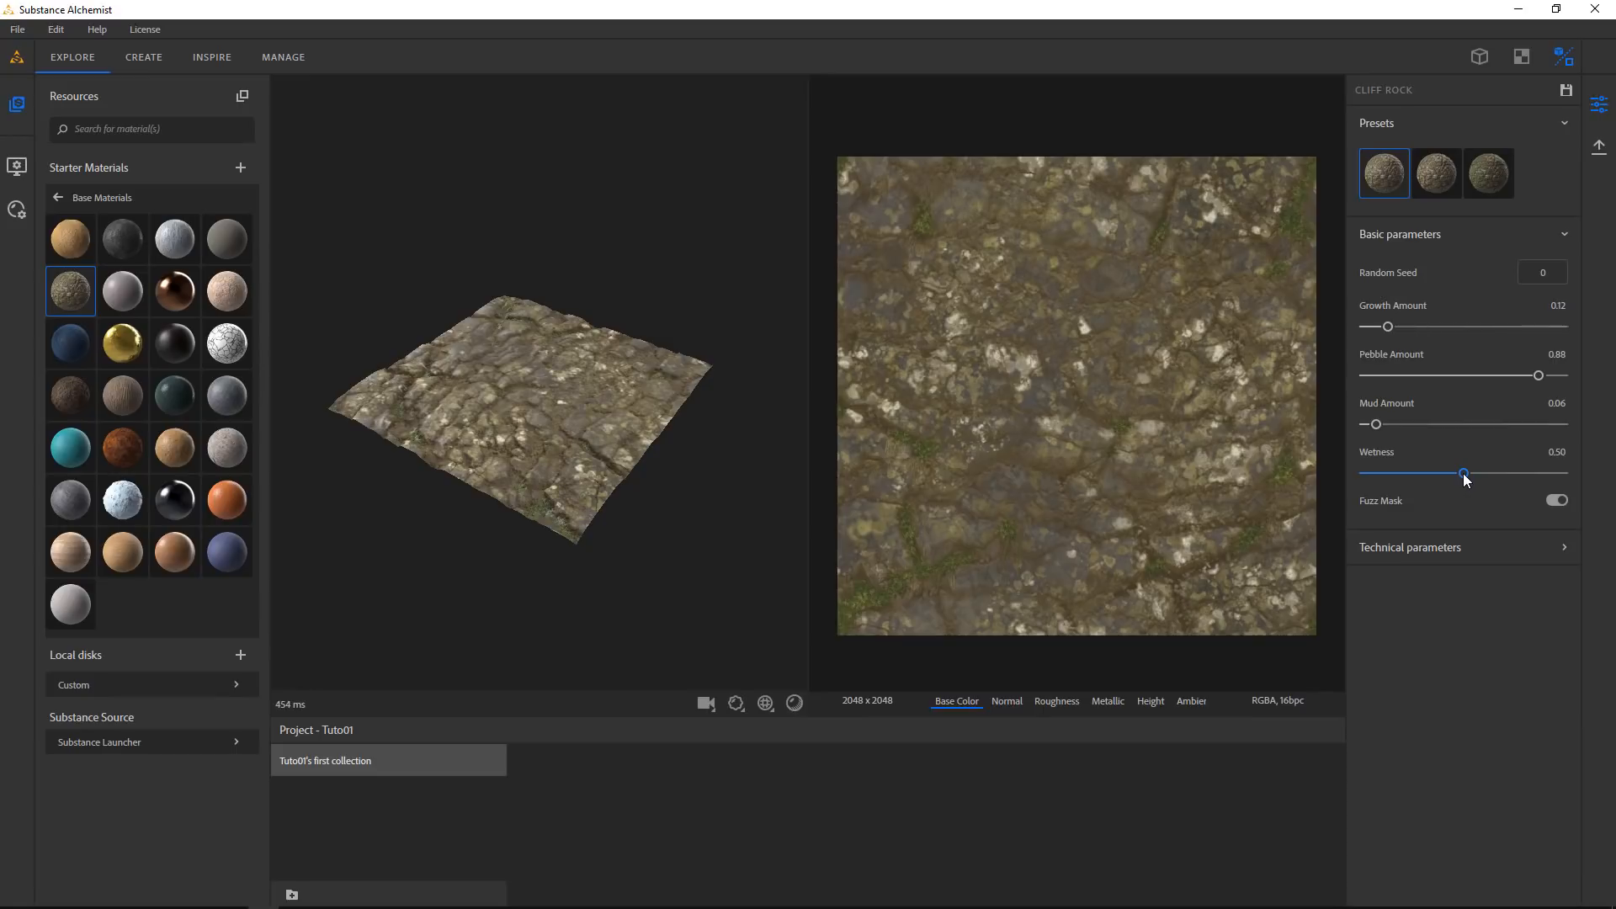
left_click(1519, 473)
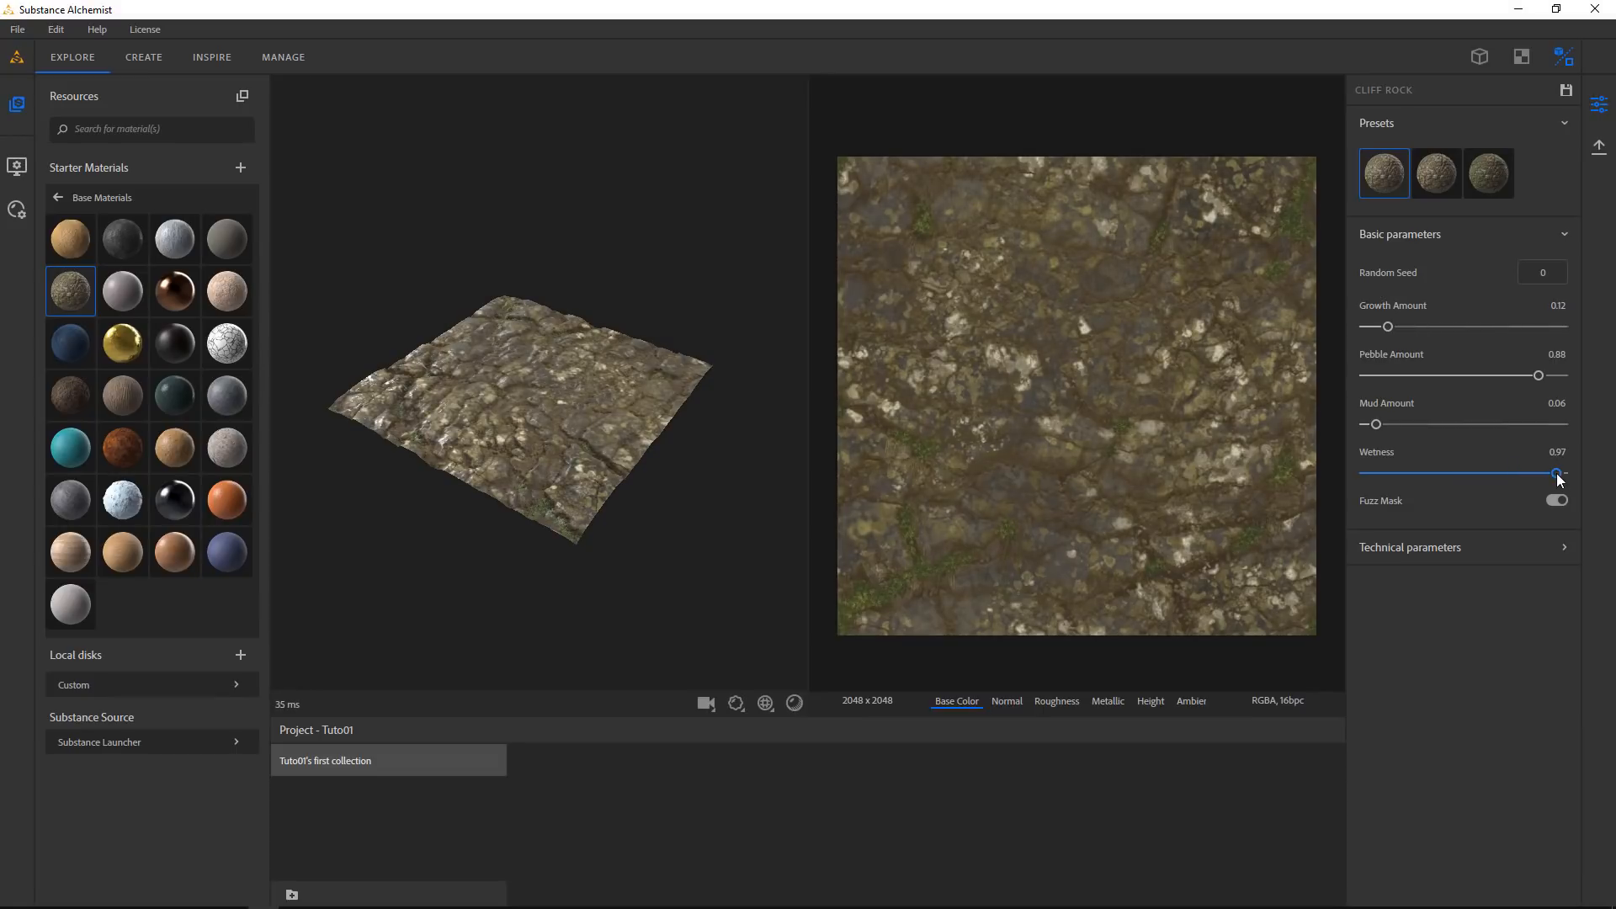
Save the adjusted Cliff Rock as a preset named Mojado in Tuto01's first collection
left_click_drag(543, 450, 838, 424)
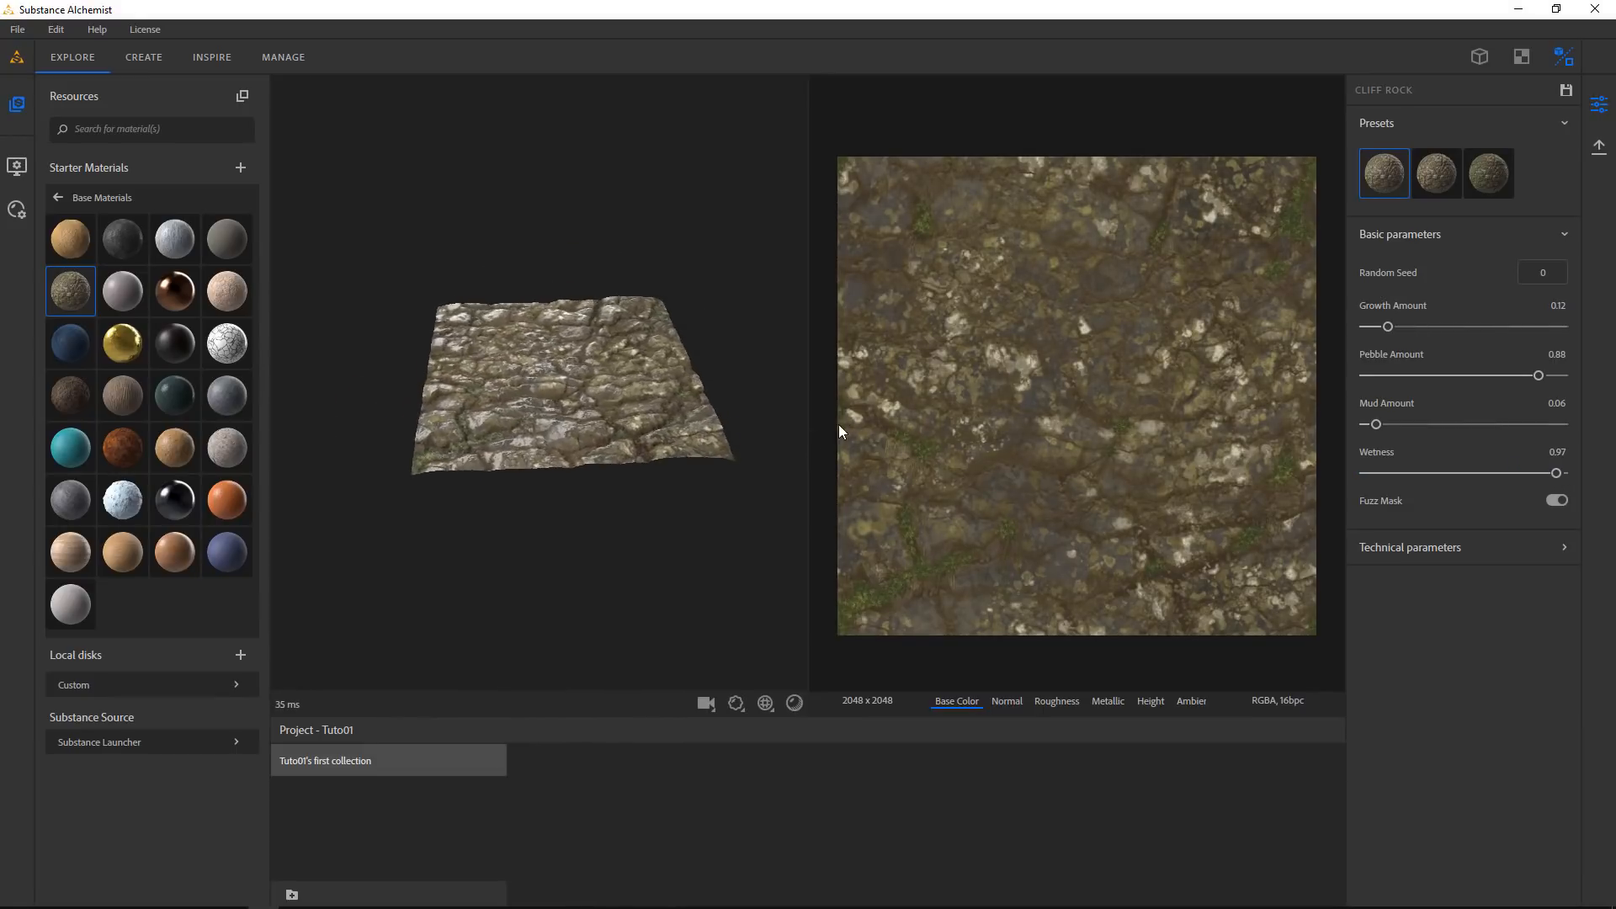
scroll(653, 428, "up", 5)
mouse_move(562, 462)
left_mouse_down()
mouse_move(583, 462)
mouse_move(536, 457)
left_mouse_up()
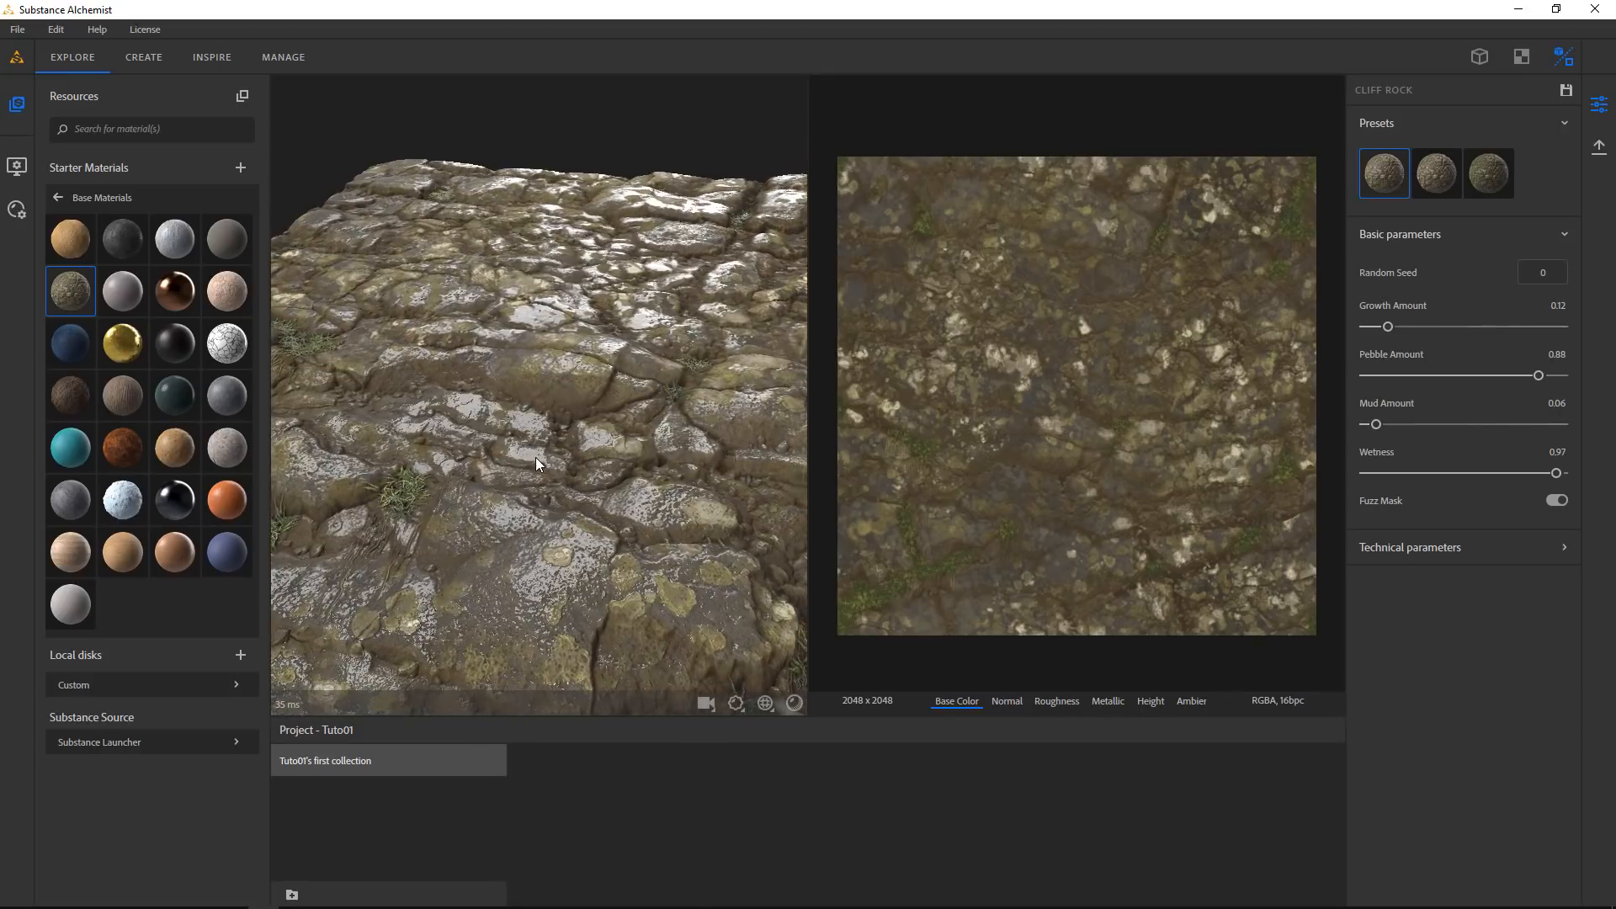
scroll(537, 459, "down", 5)
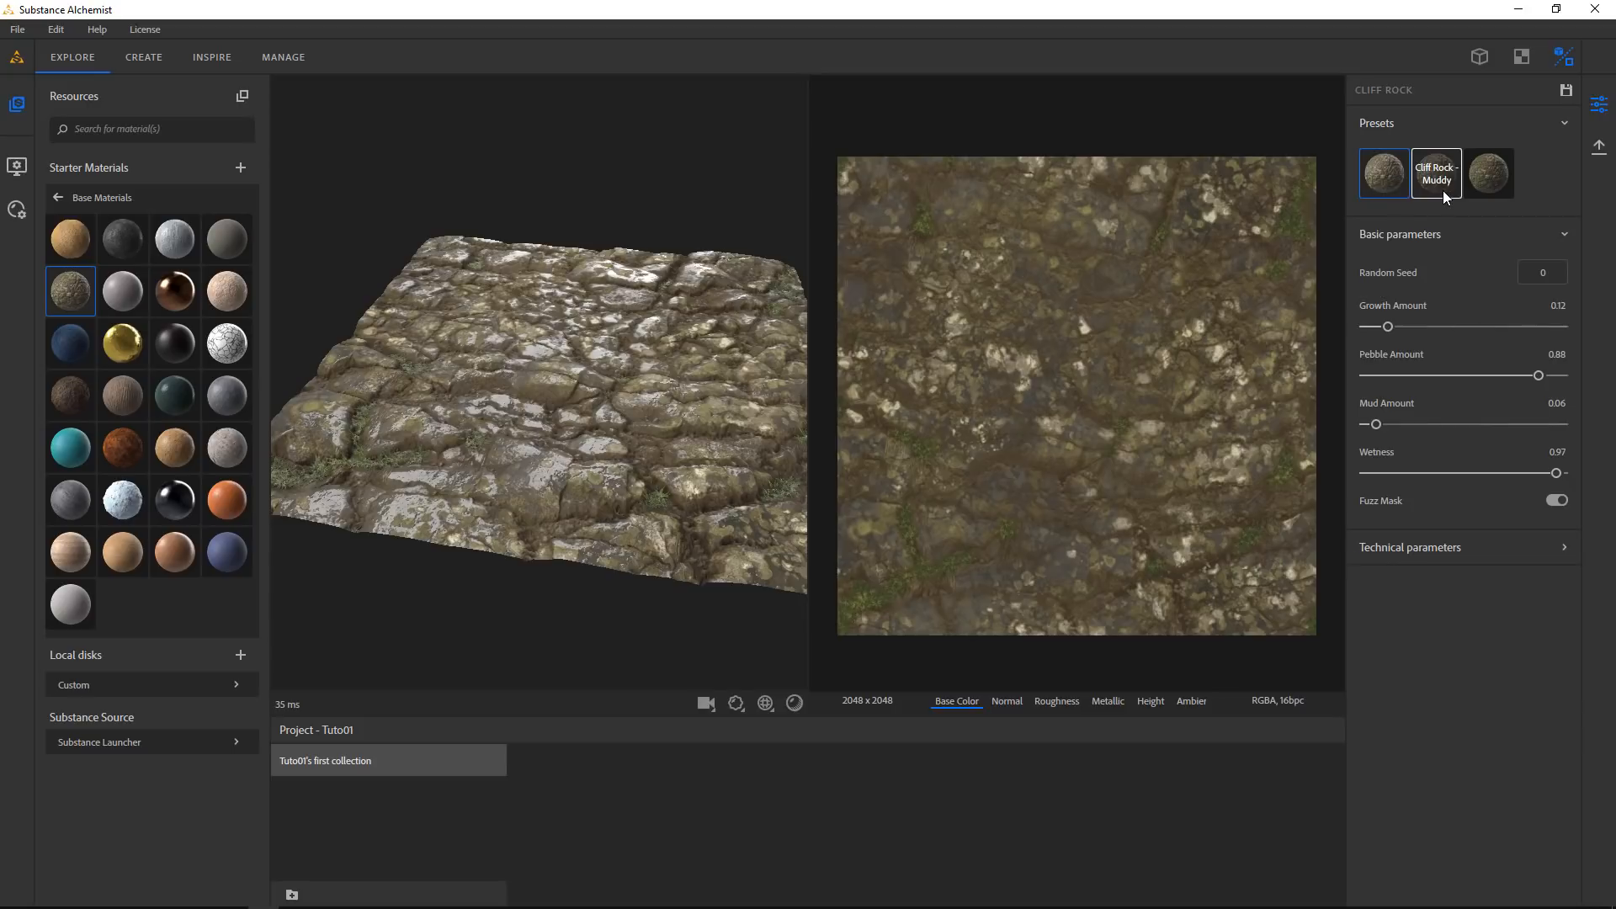
left_click_drag(765, 413, 693, 411)
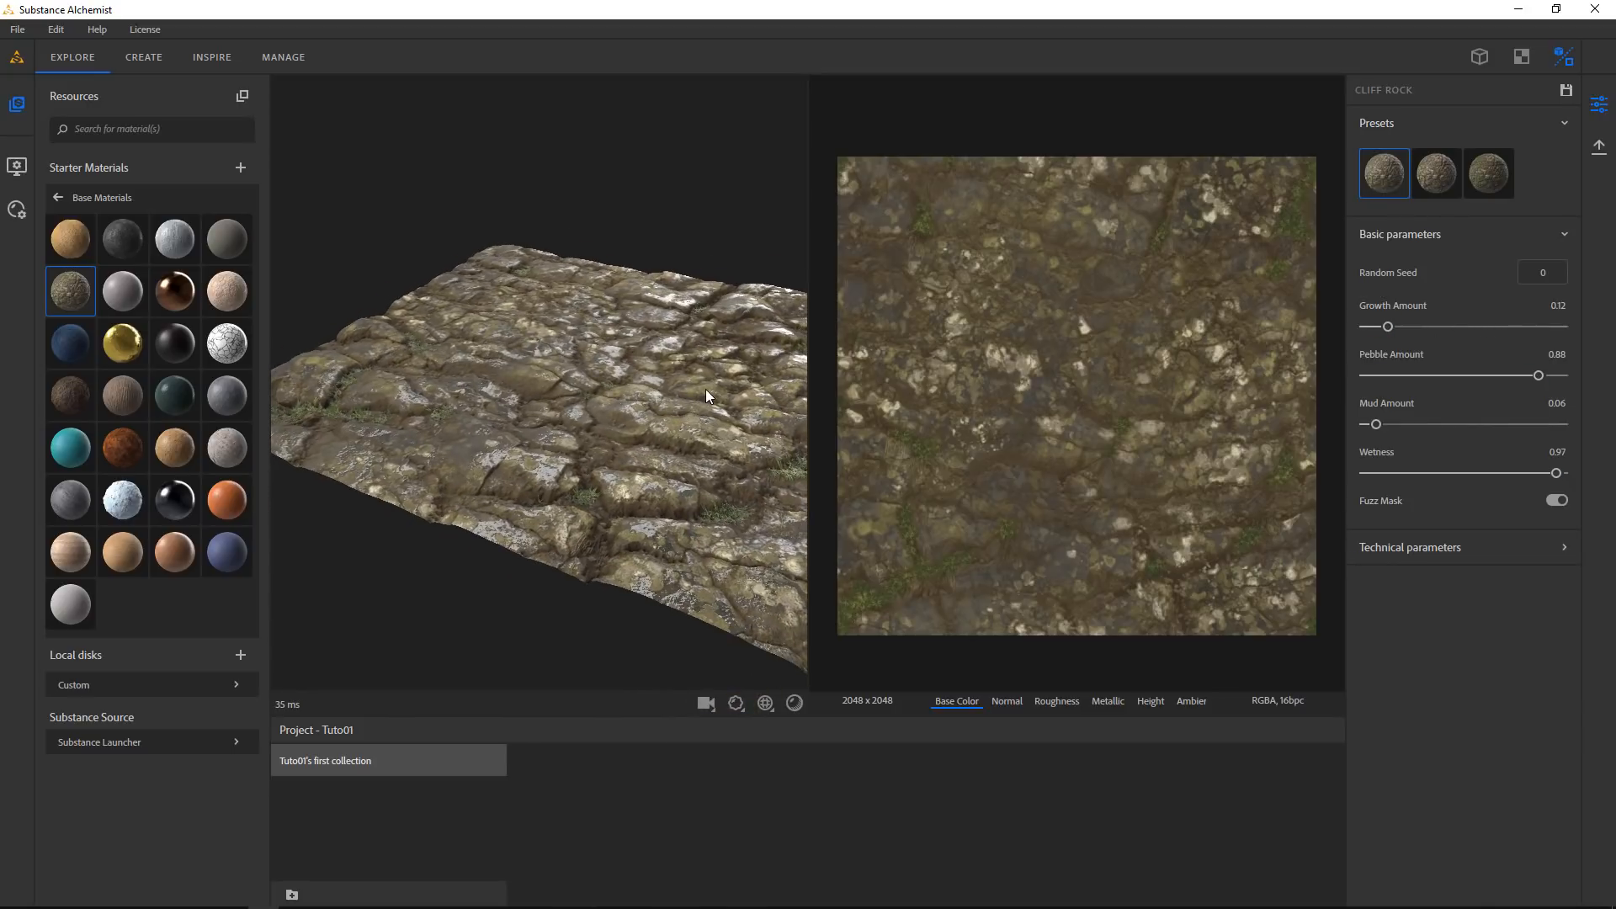
left_click(1568, 91)
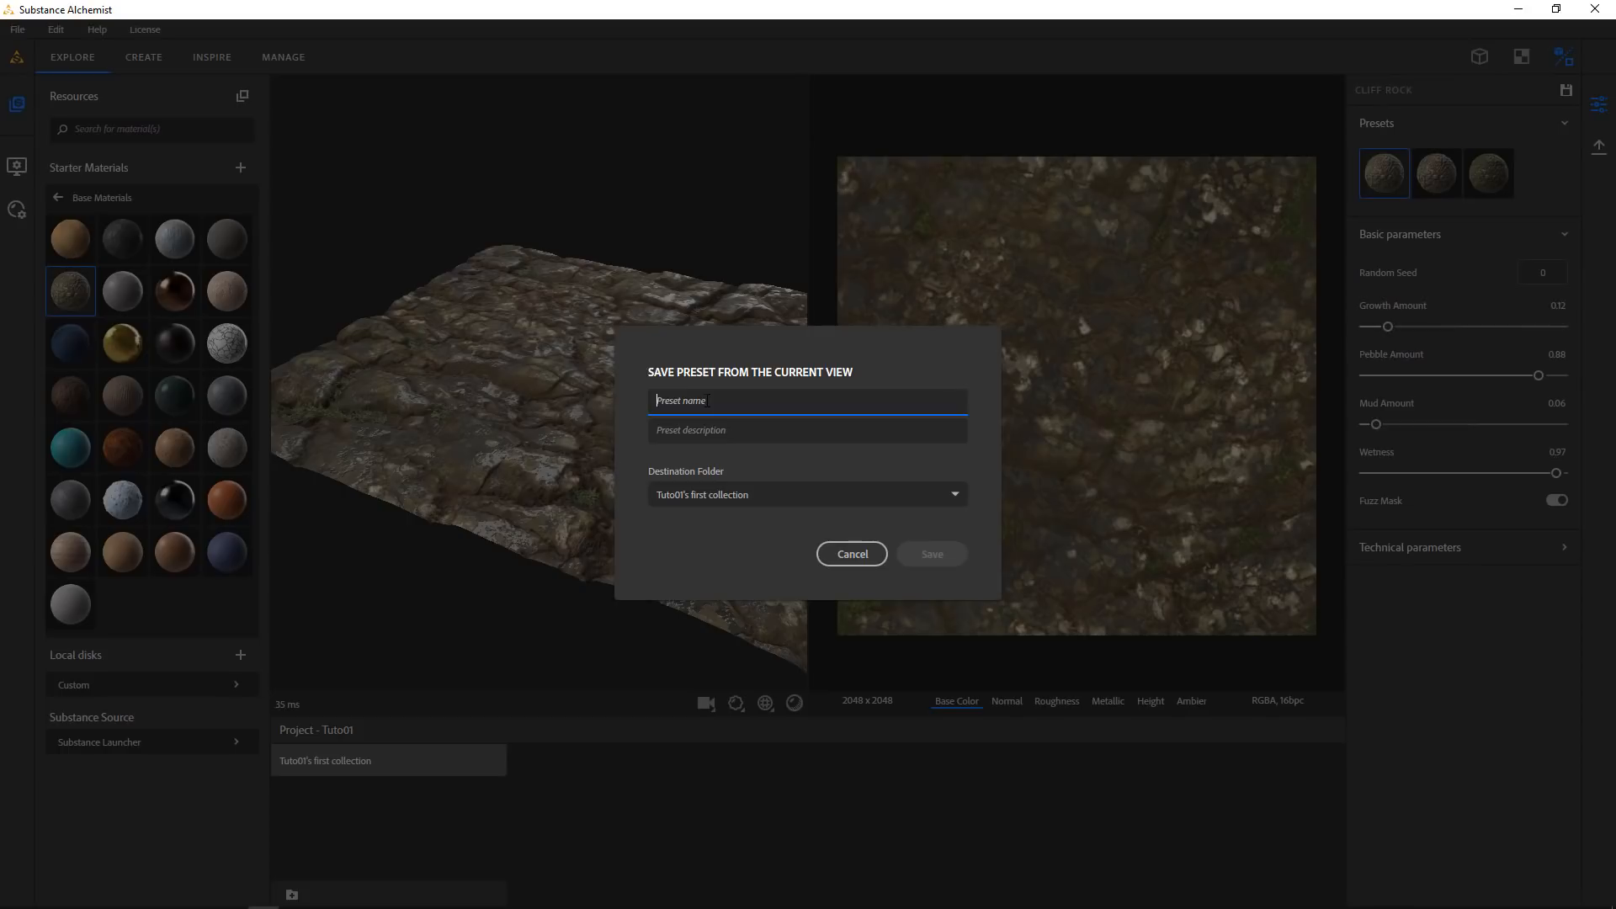
type("Mojado")
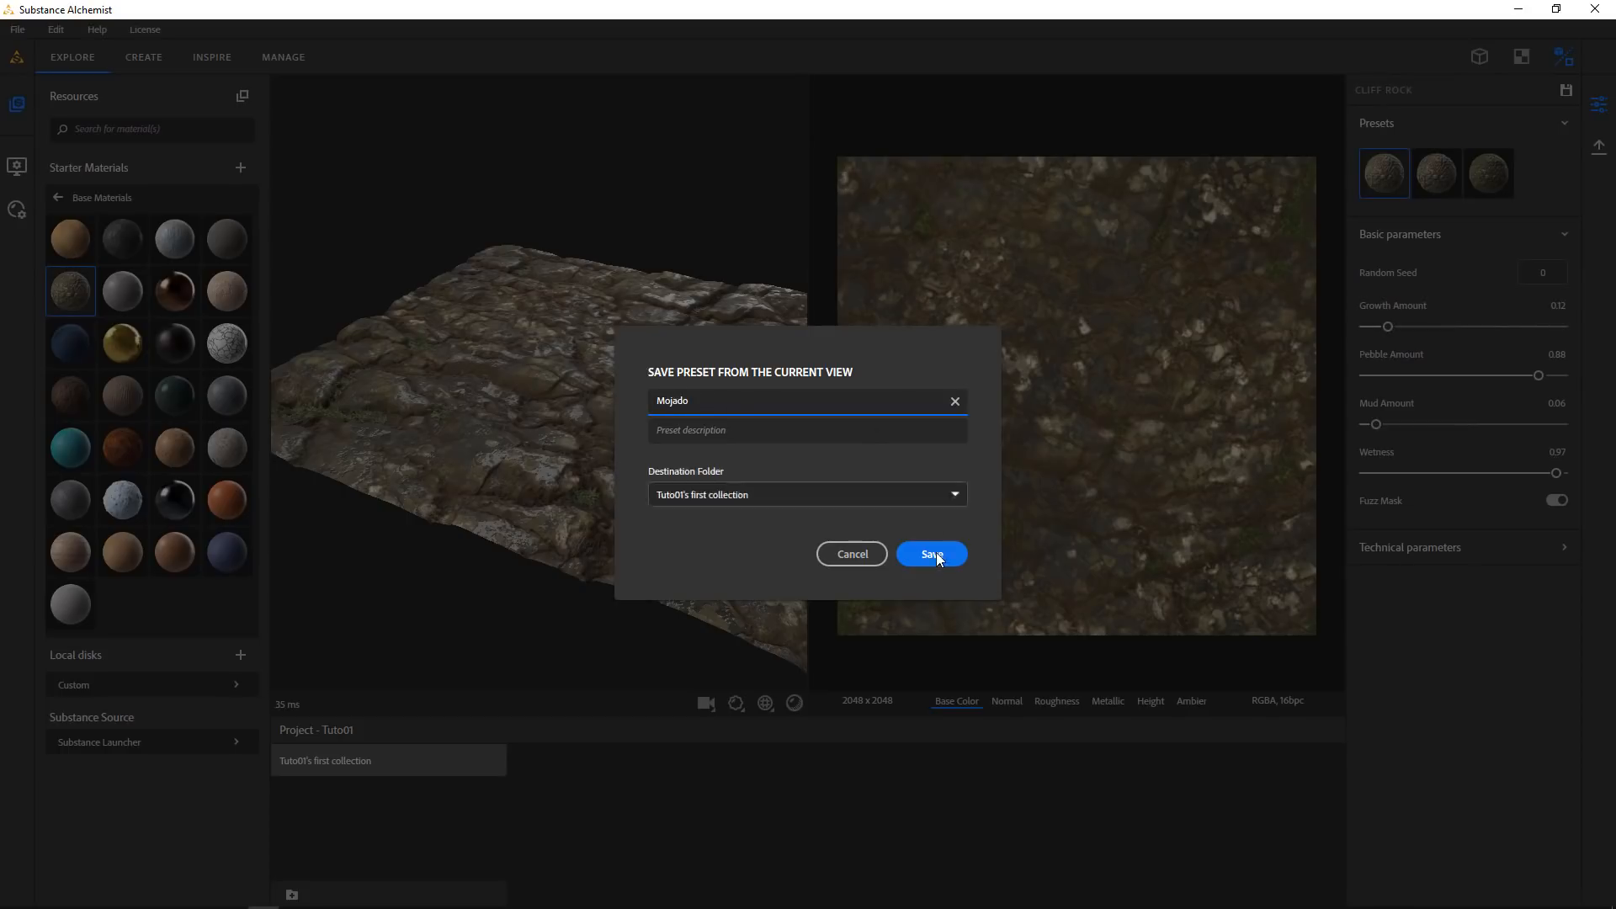
left_click(933, 554)
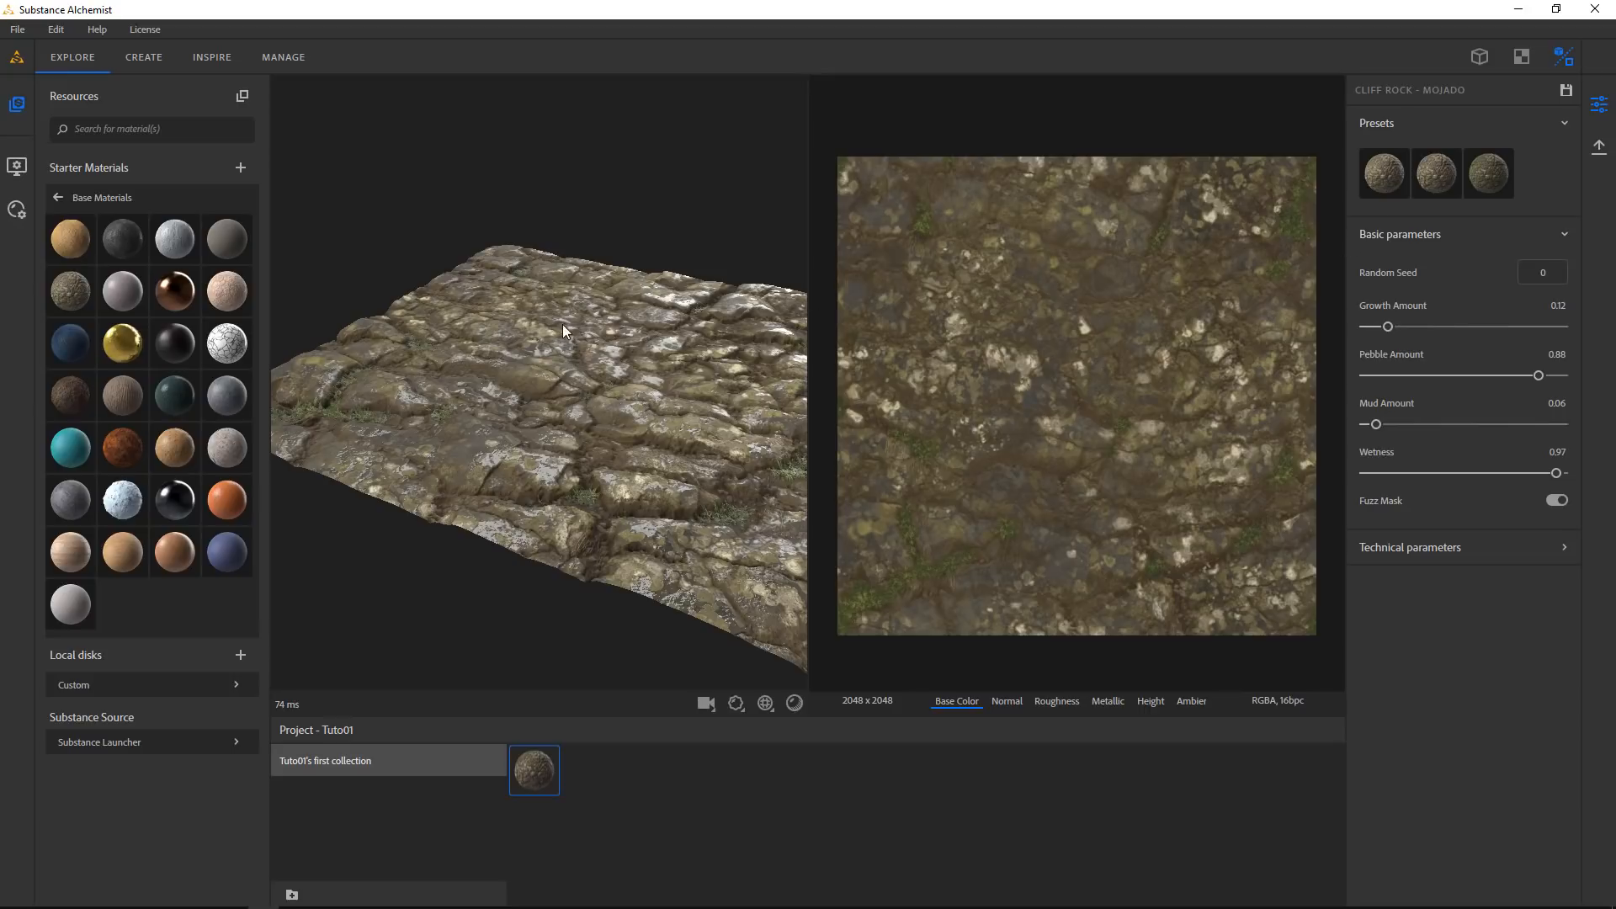
Preview the Copper and Rock base materials and examine the Rock surface up close
left_click(189, 301)
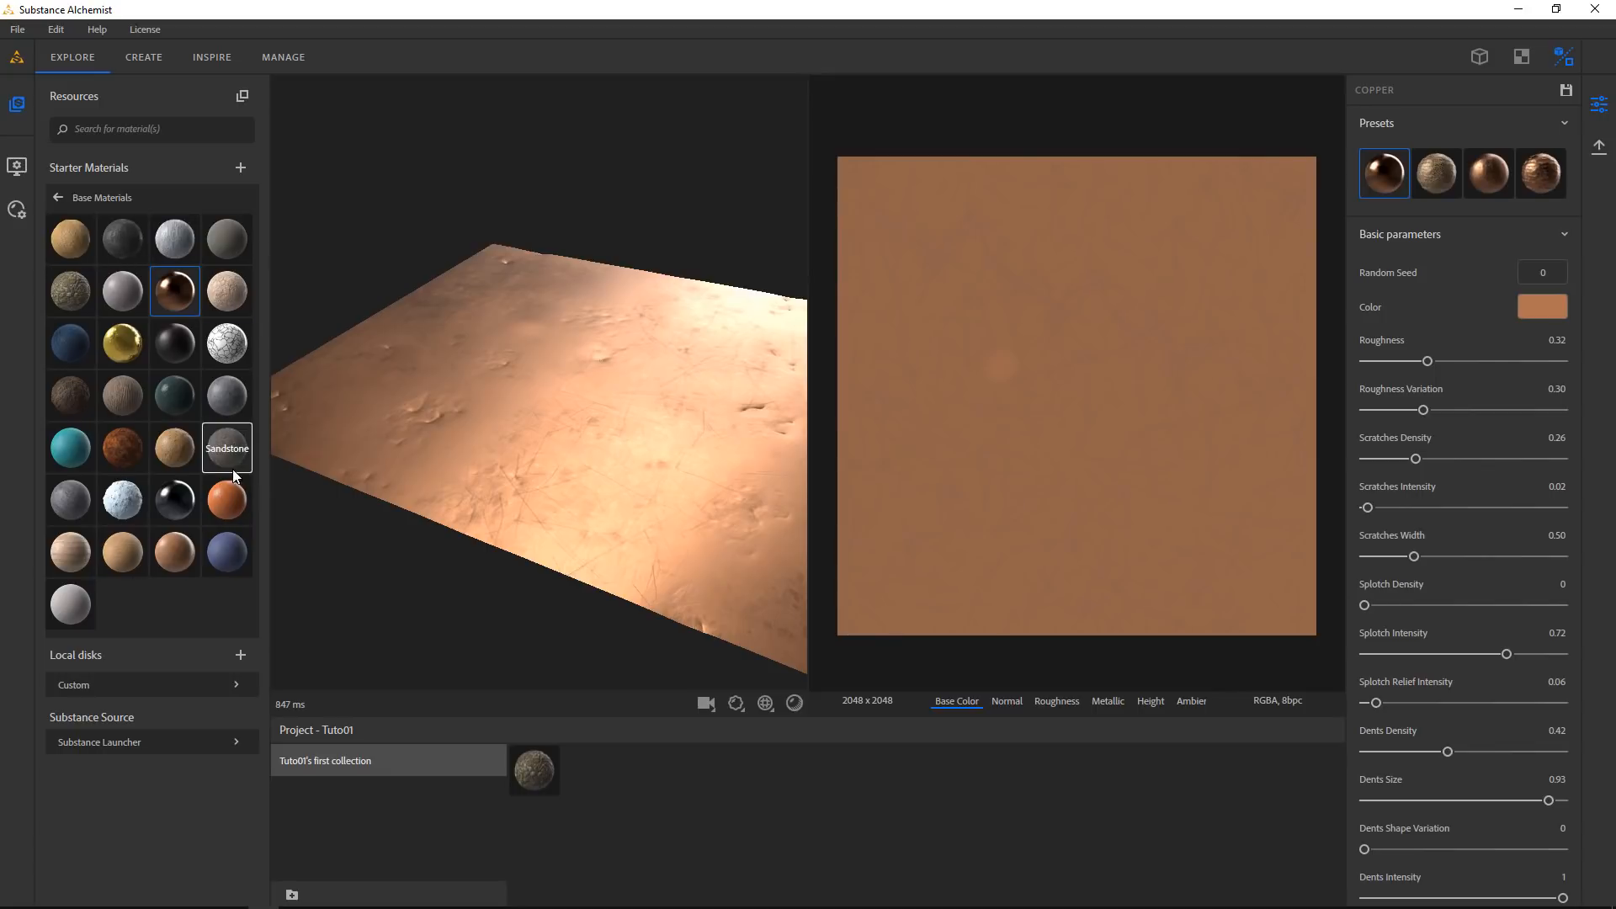
left_click(233, 396)
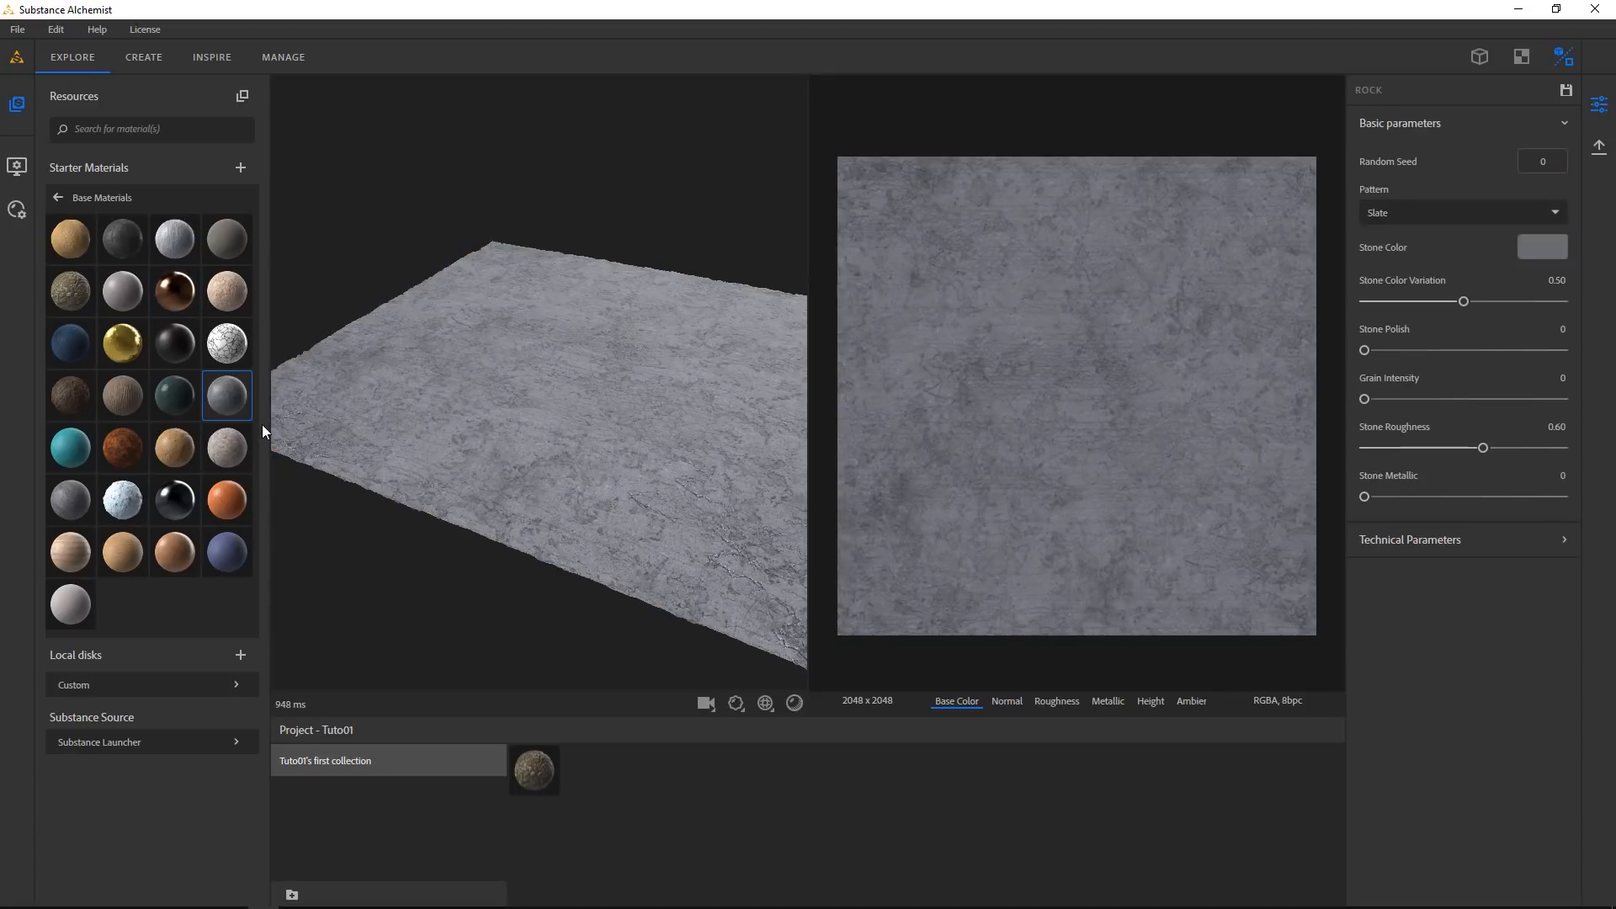
scroll(663, 478, "up", 3)
scroll(663, 484, "down", 2)
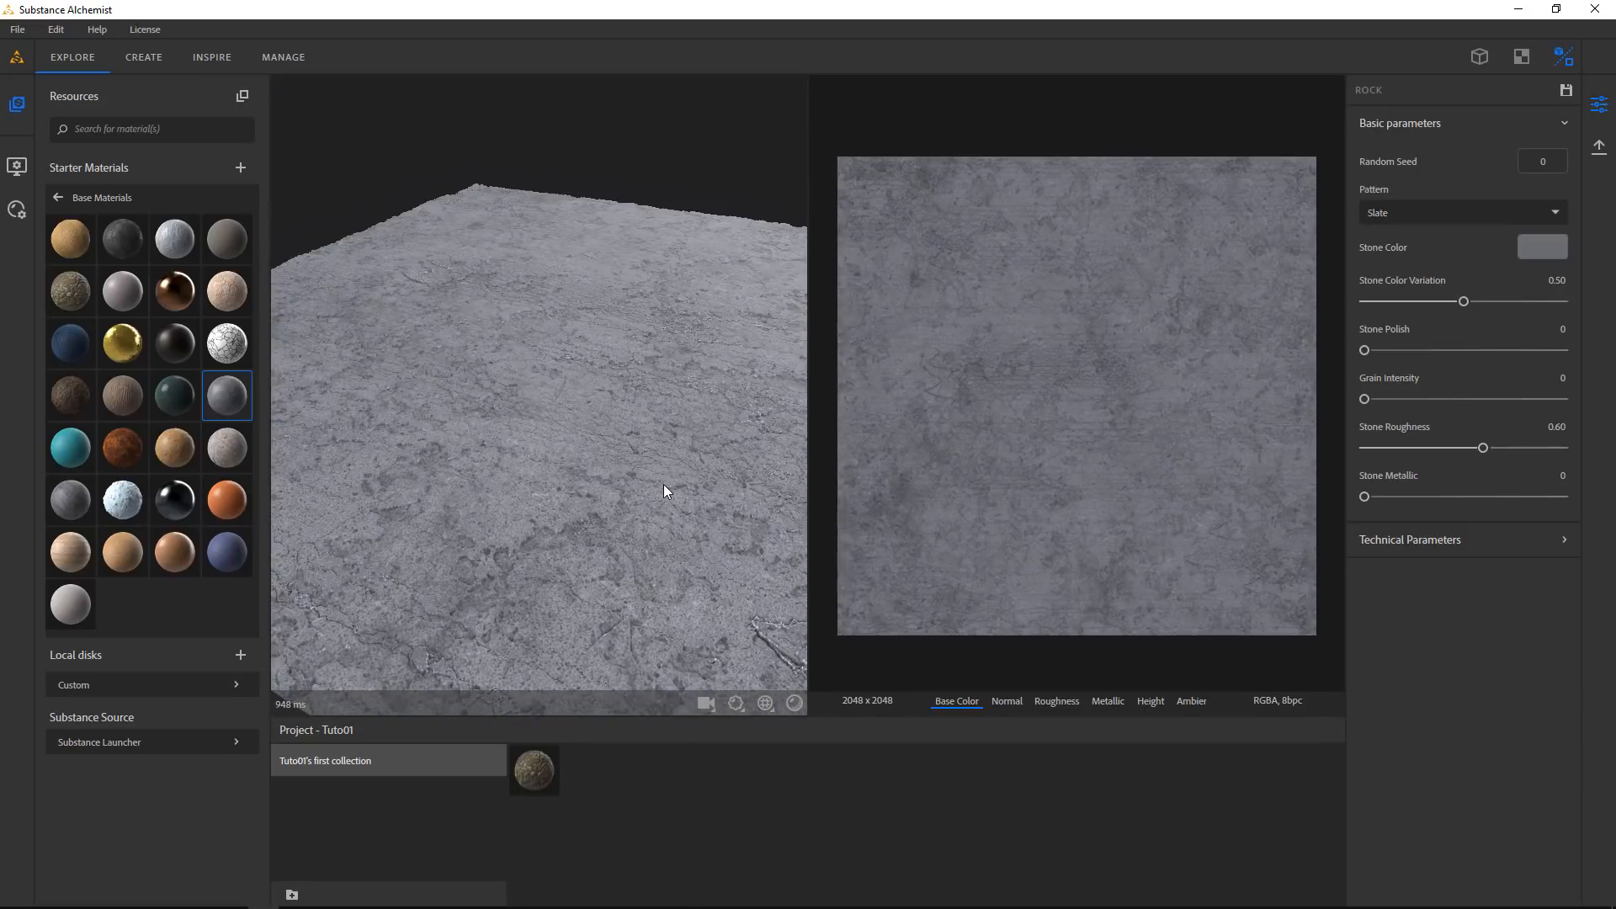
scroll(665, 471, "up", 2)
left_click_drag(664, 459, 571, 397)
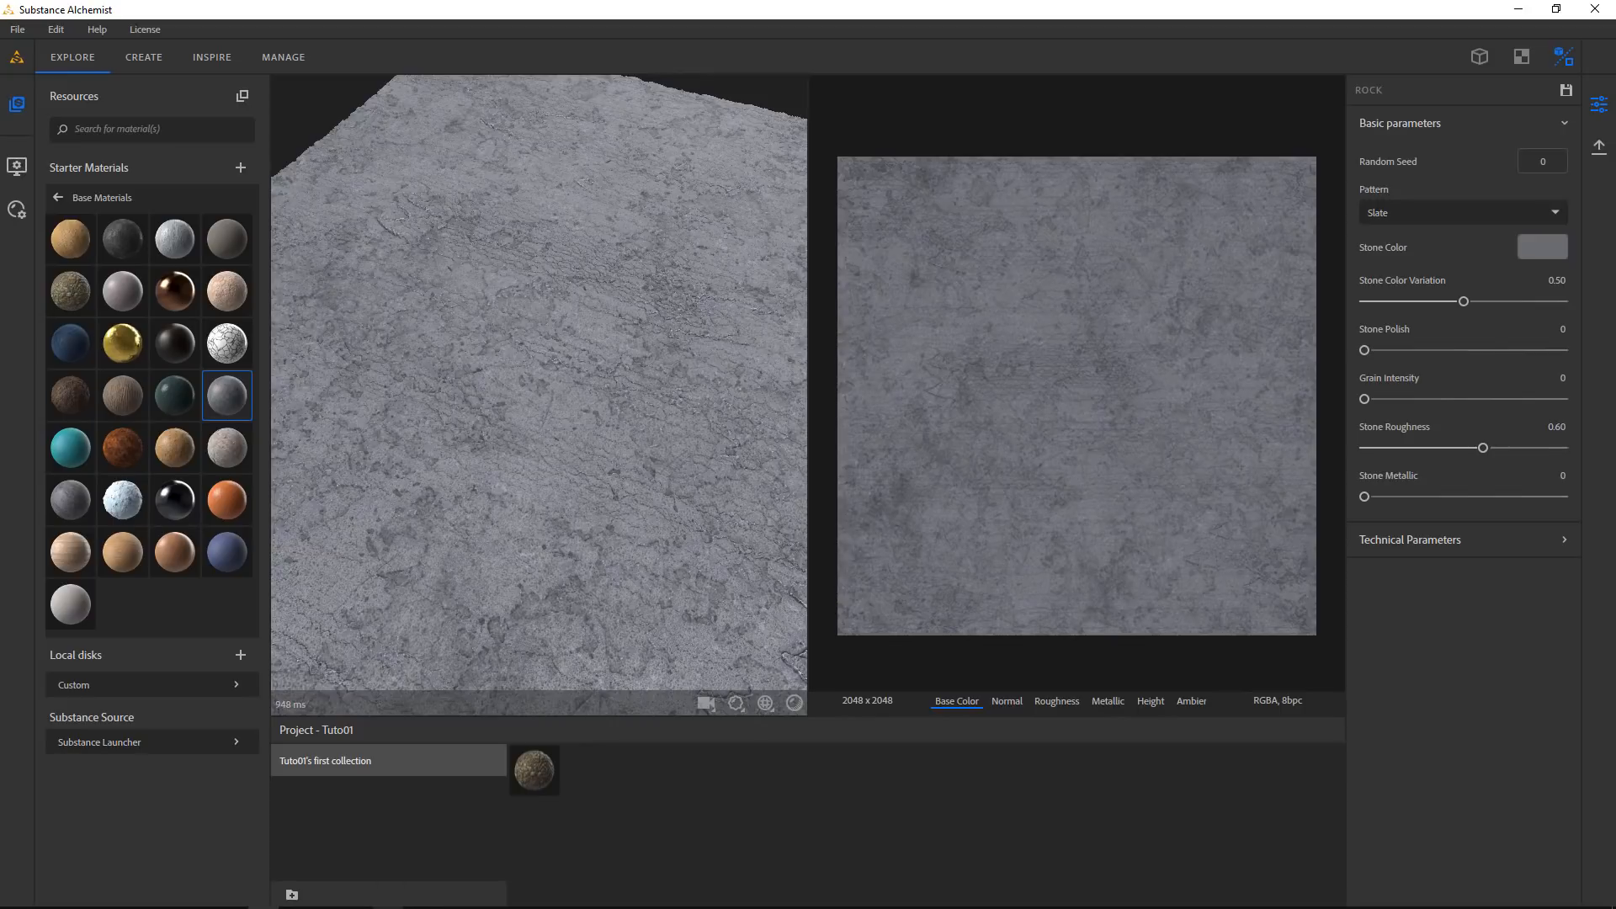
Switch to the Substance launcher and send Stylized Norfolk Terracotta Roof Tiles from Substance Source's Stylized collection to Substance Alchemist
left_click(356, 908)
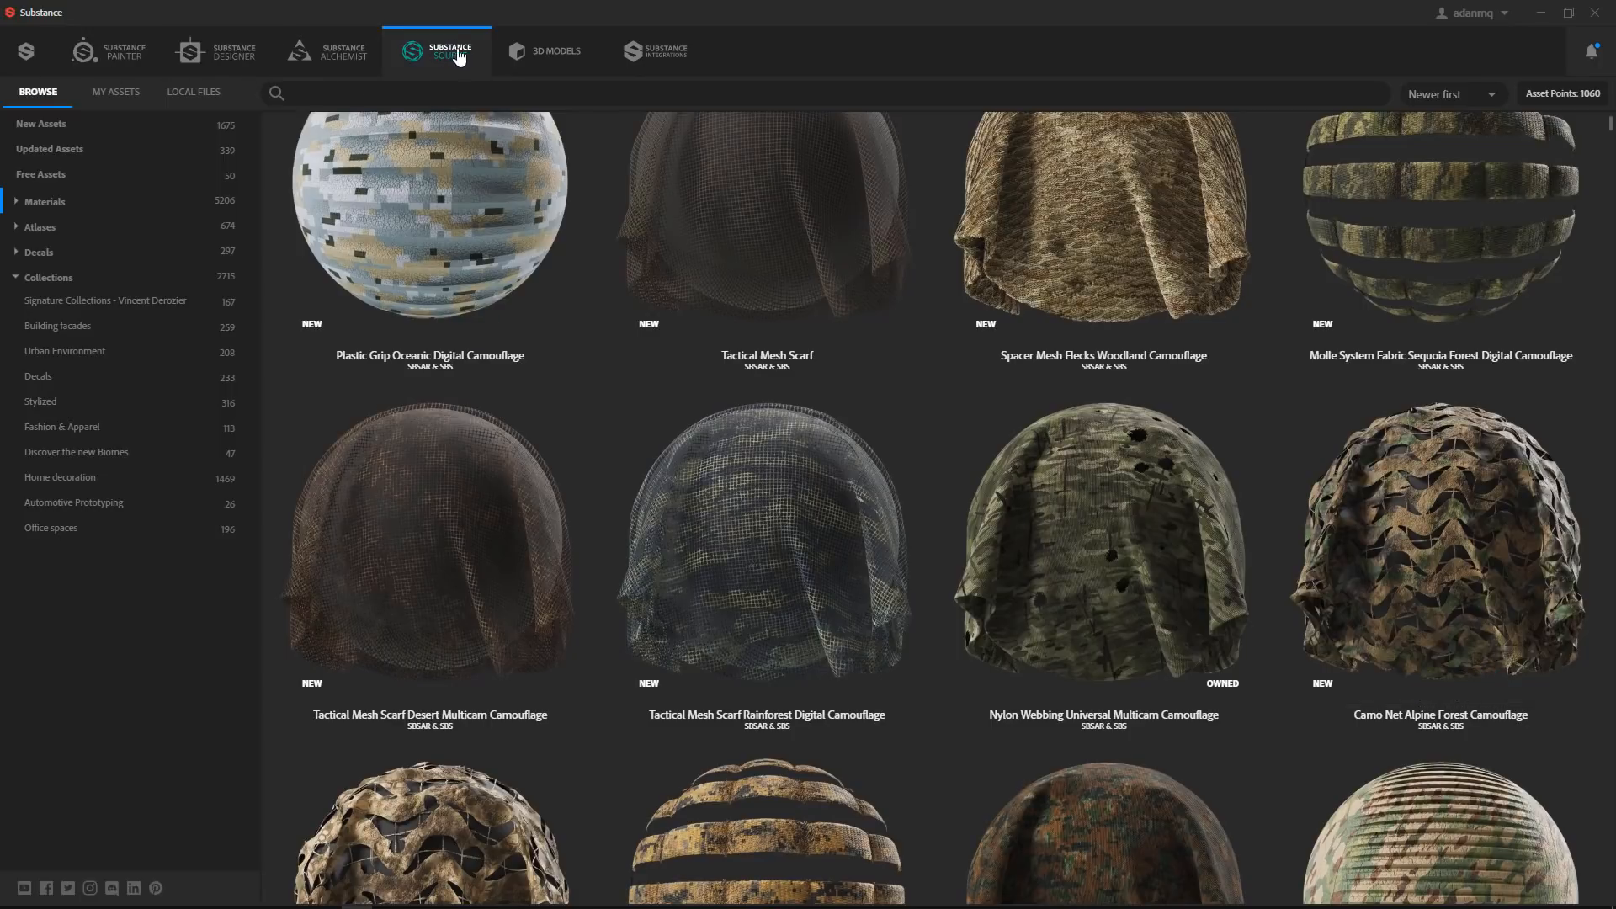
left_click(47, 399)
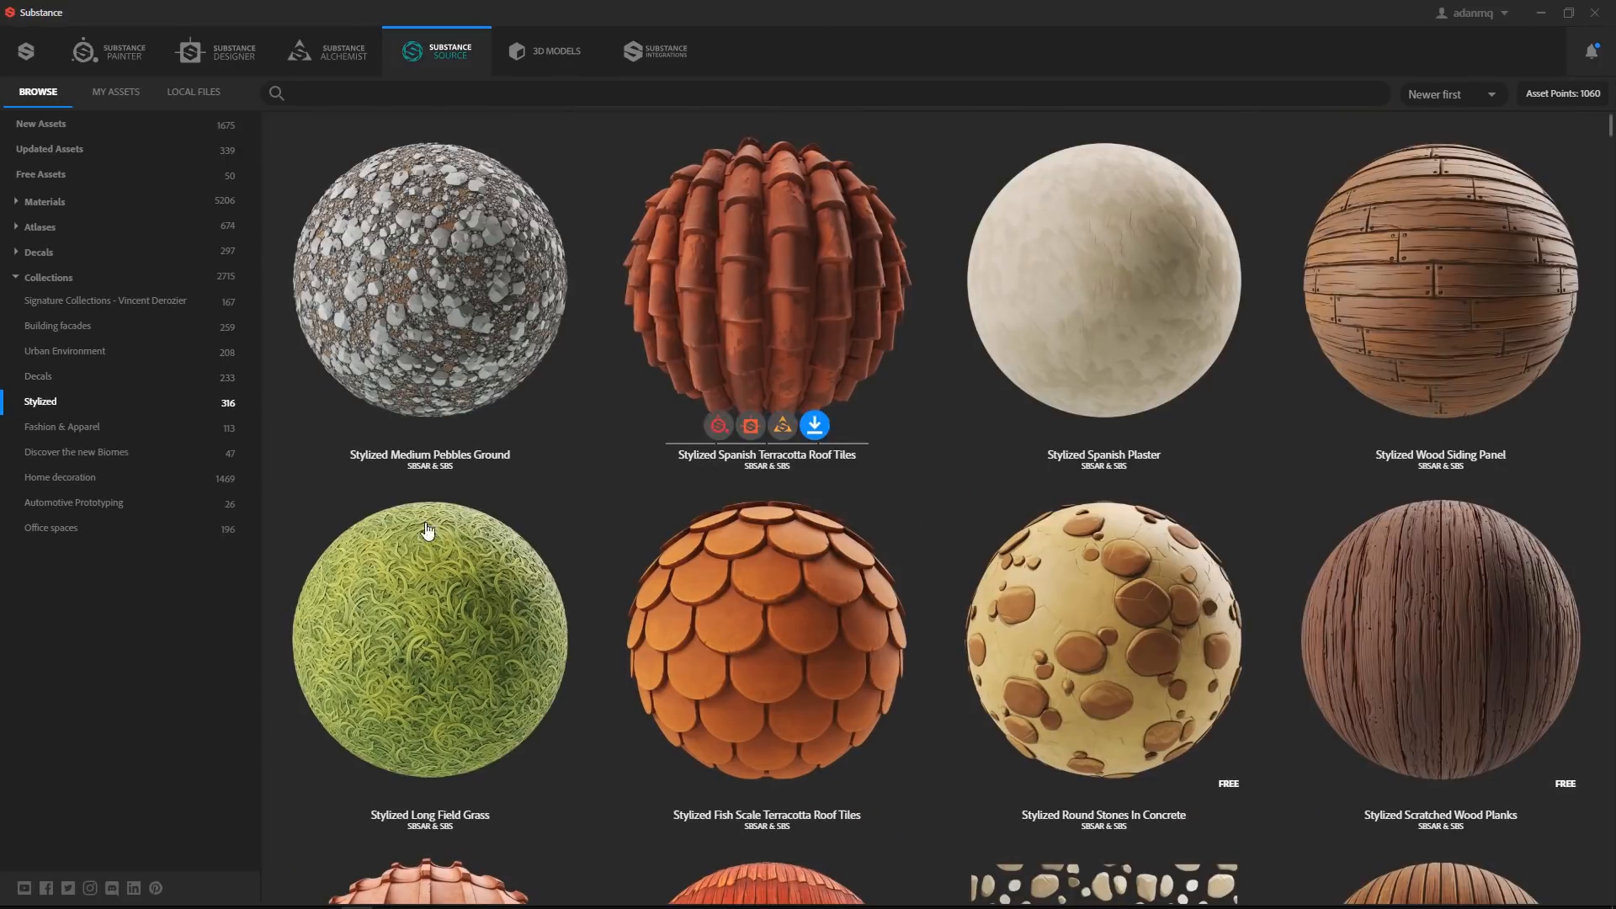
scroll(698, 522, "down", 5)
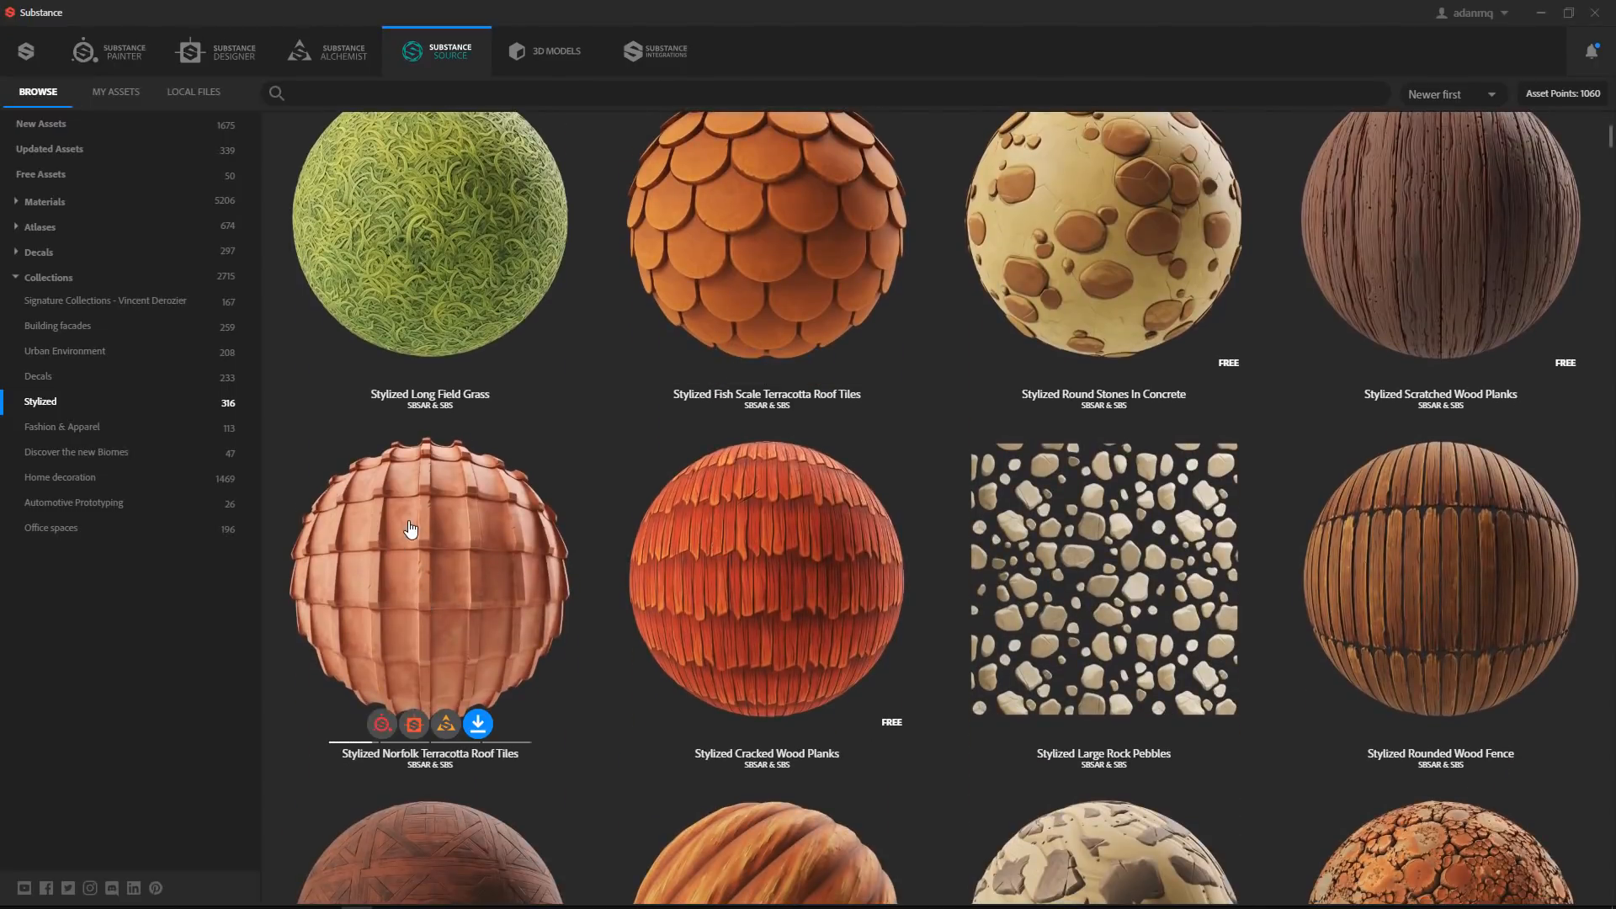
left_click(447, 729)
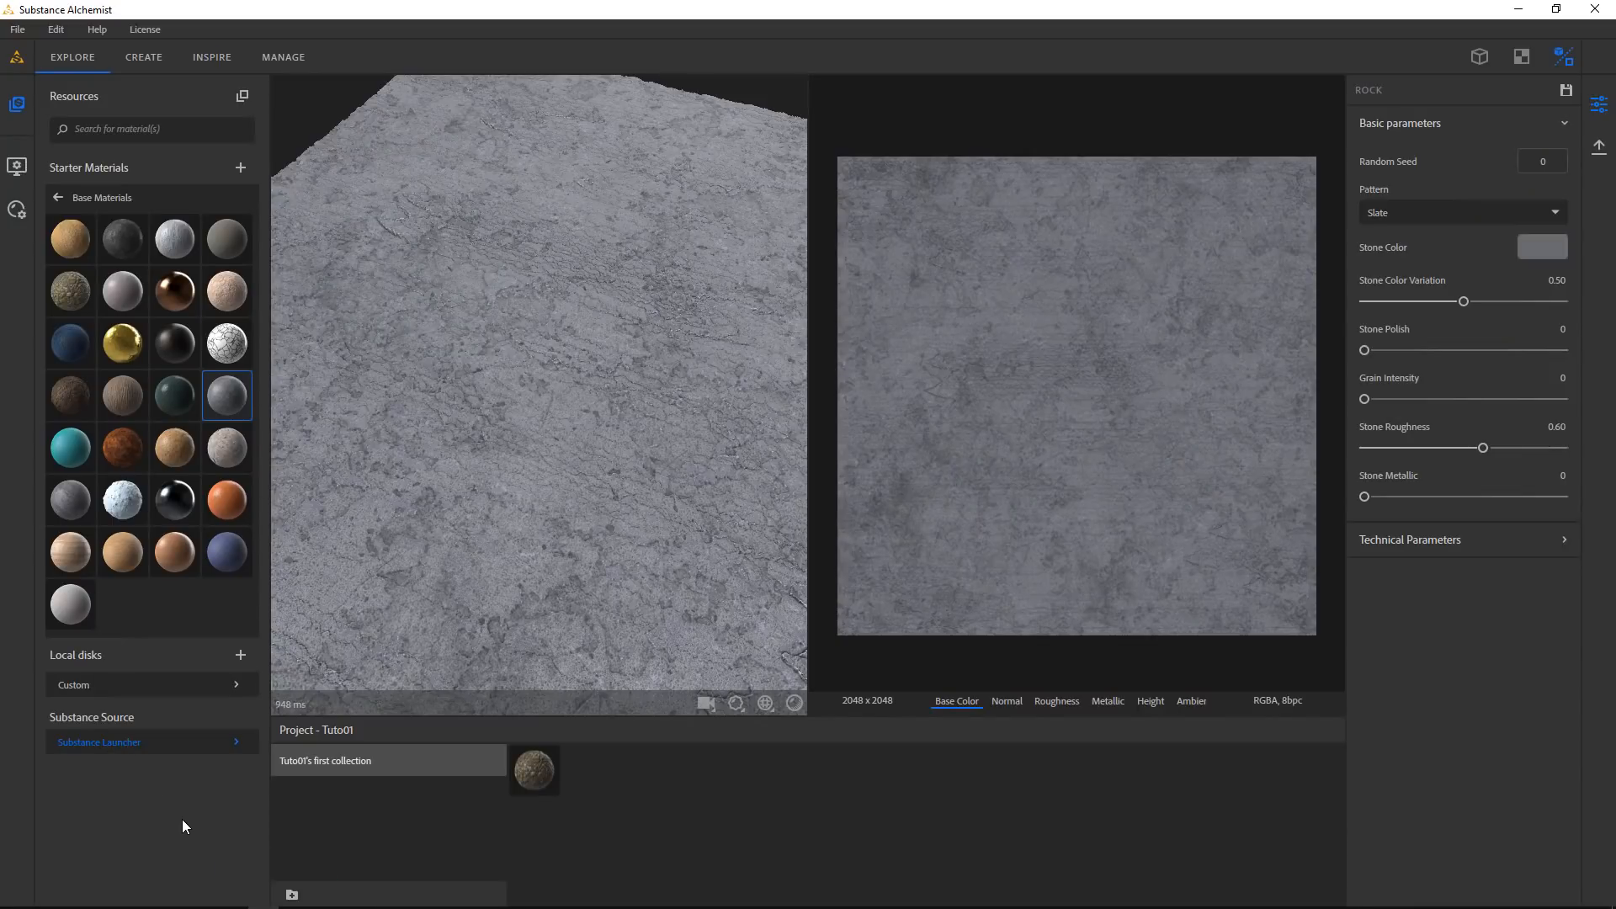
Load the Stylized Norfolk Terracotta Roof Tiles material from the Substance Launcher resources
scroll(182, 820, "down", 15)
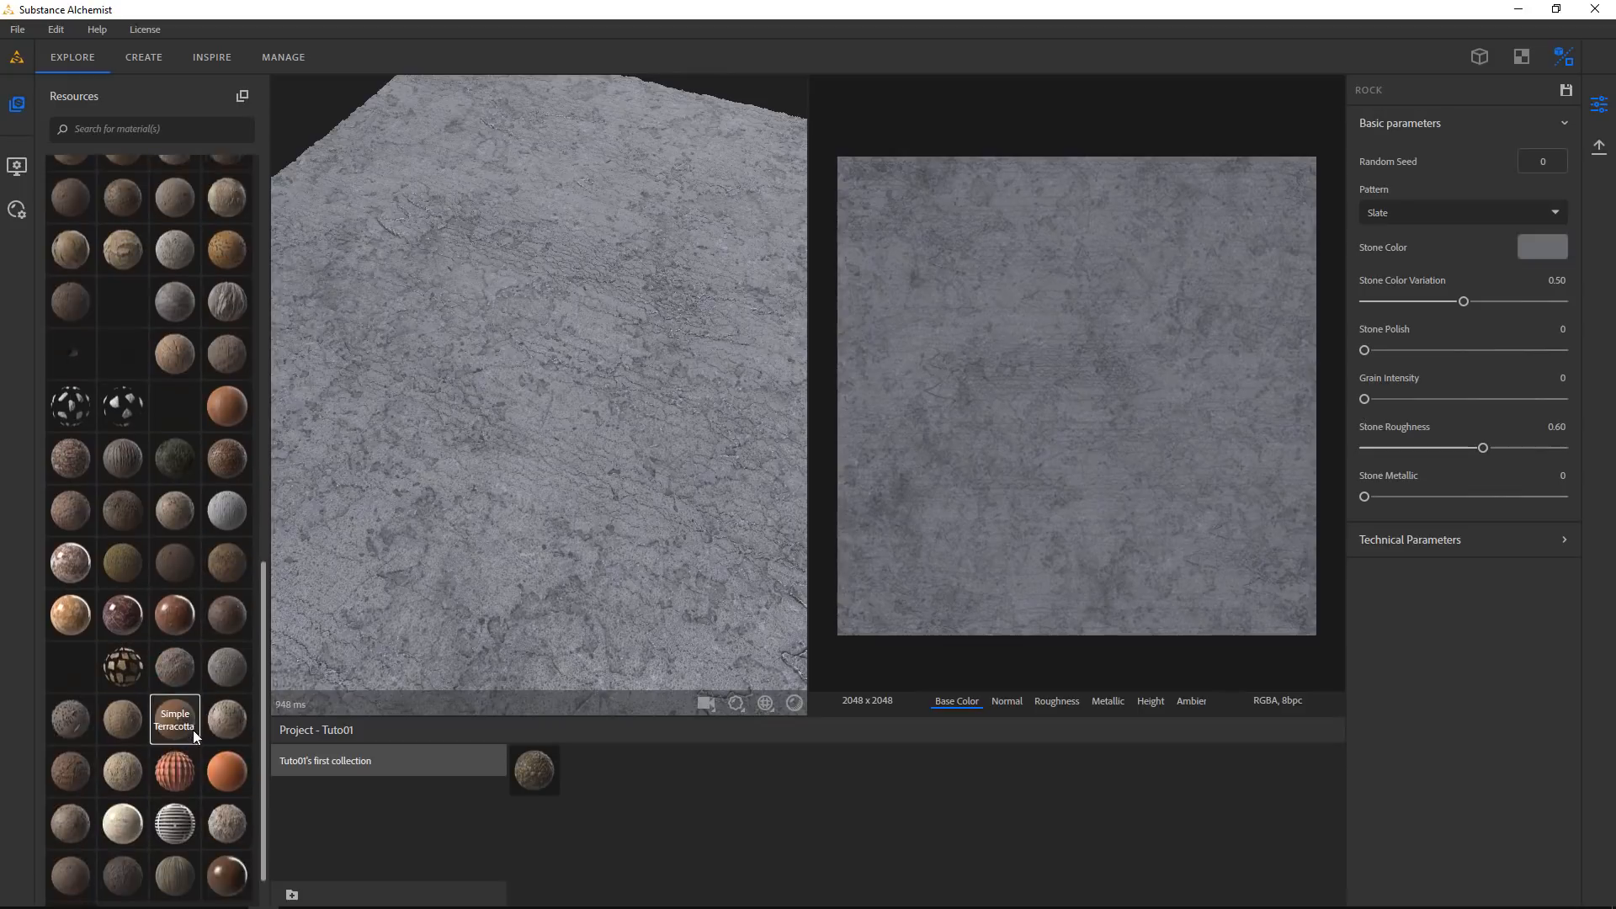
scroll(197, 698, "down", 1)
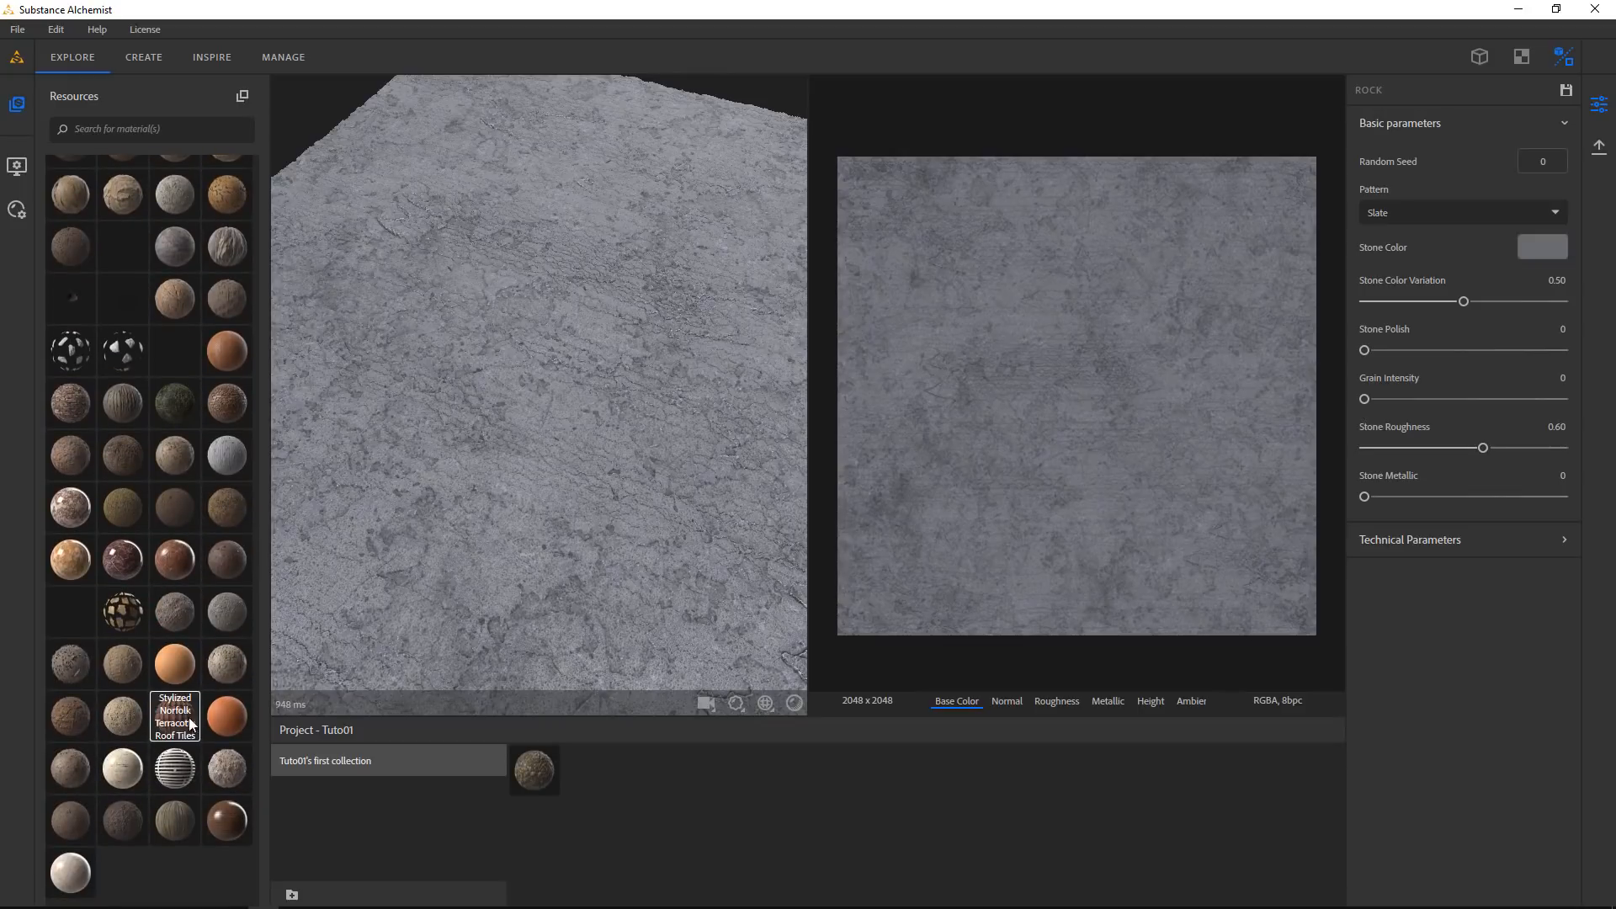
scroll(176, 724, "up", 9)
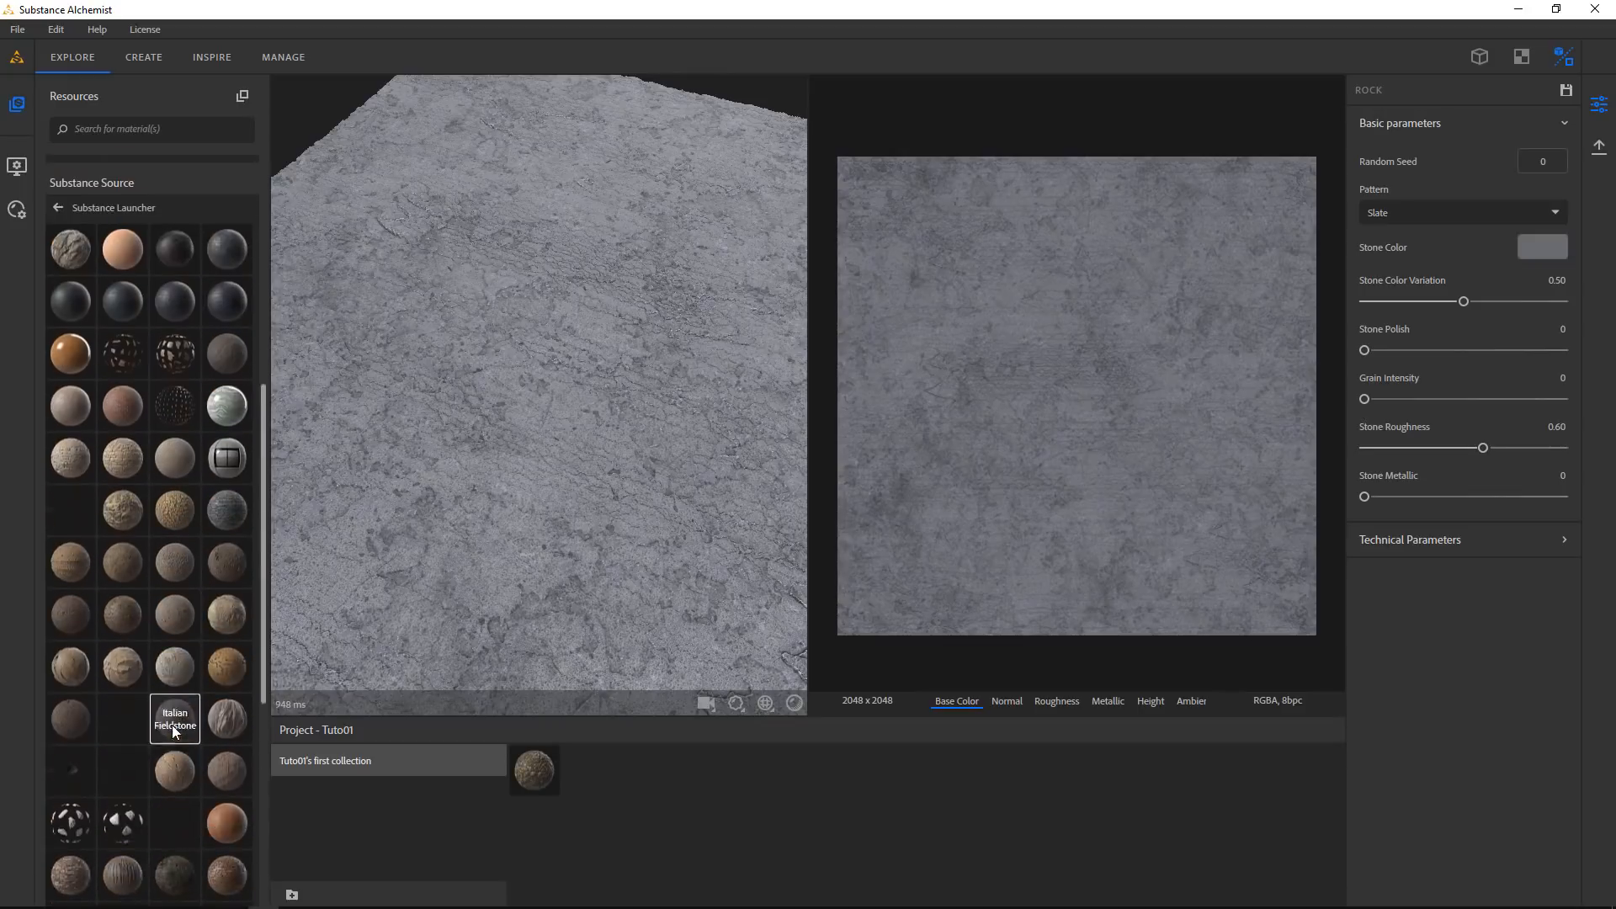
scroll(175, 730, "down", 9)
left_click(175, 722)
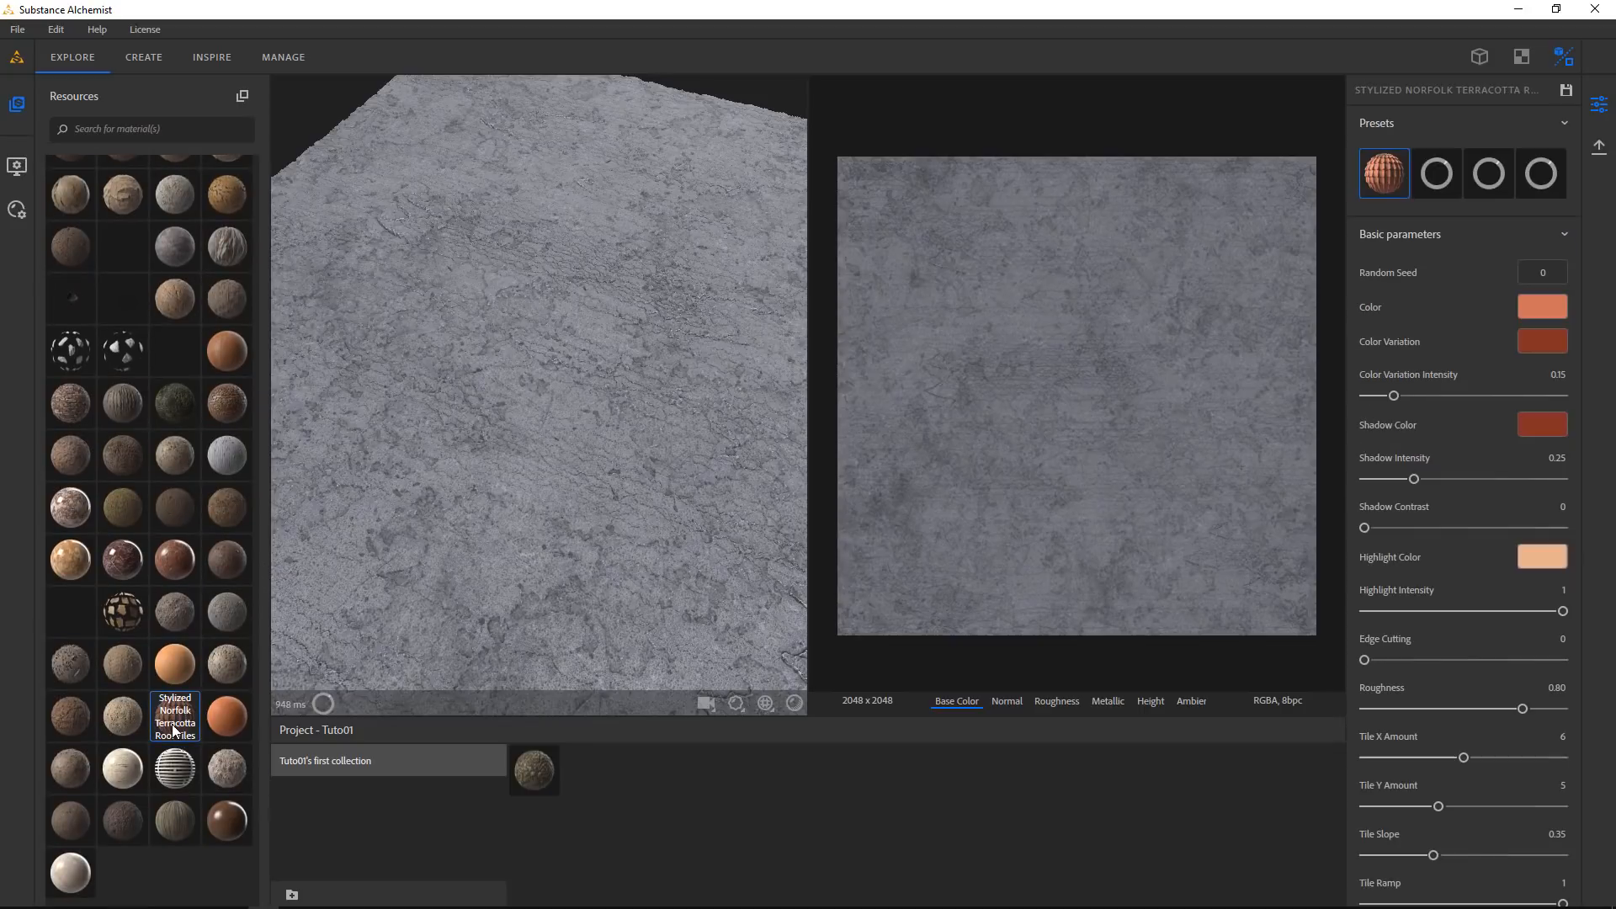
Set the roof tiles' Color Variation Intensity to 0.18, Shadow Intensity to 0.50 and Shadow Contrast to 0.20
scroll(591, 481, "down", 6)
left_click_drag(665, 498, 686, 465)
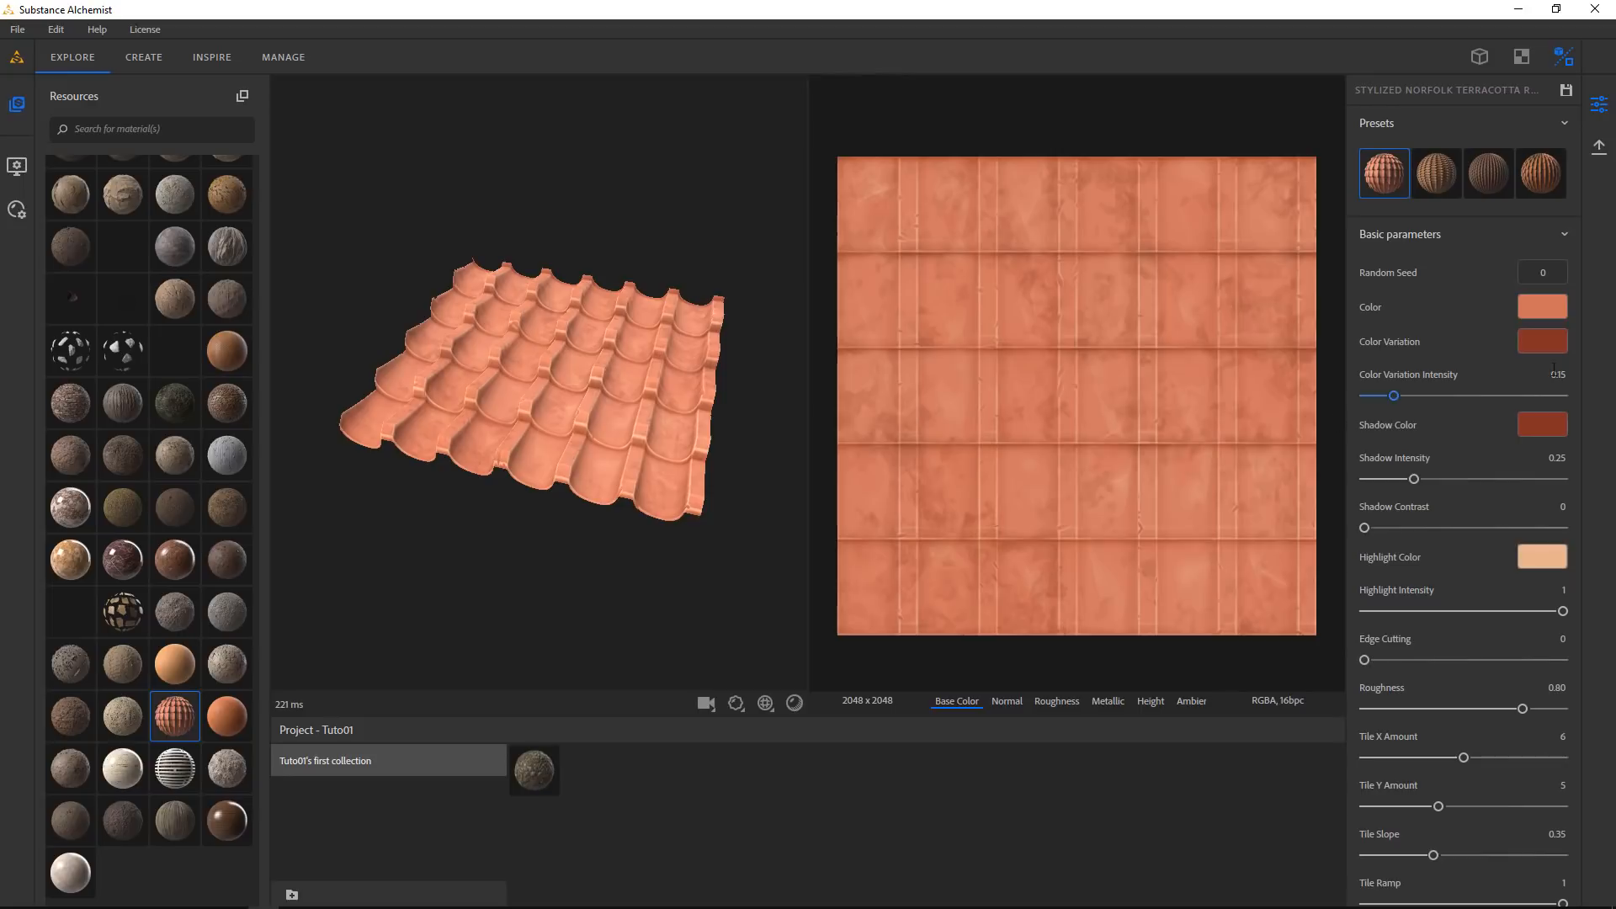
mouse_move(1393, 392)
left_mouse_down()
mouse_move(1504, 400)
mouse_move(1396, 404)
left_mouse_up()
left_click_drag(1415, 478, 1464, 478)
mouse_move(1364, 528)
left_mouse_down()
mouse_move(1490, 528)
mouse_move(1403, 528)
left_mouse_up()
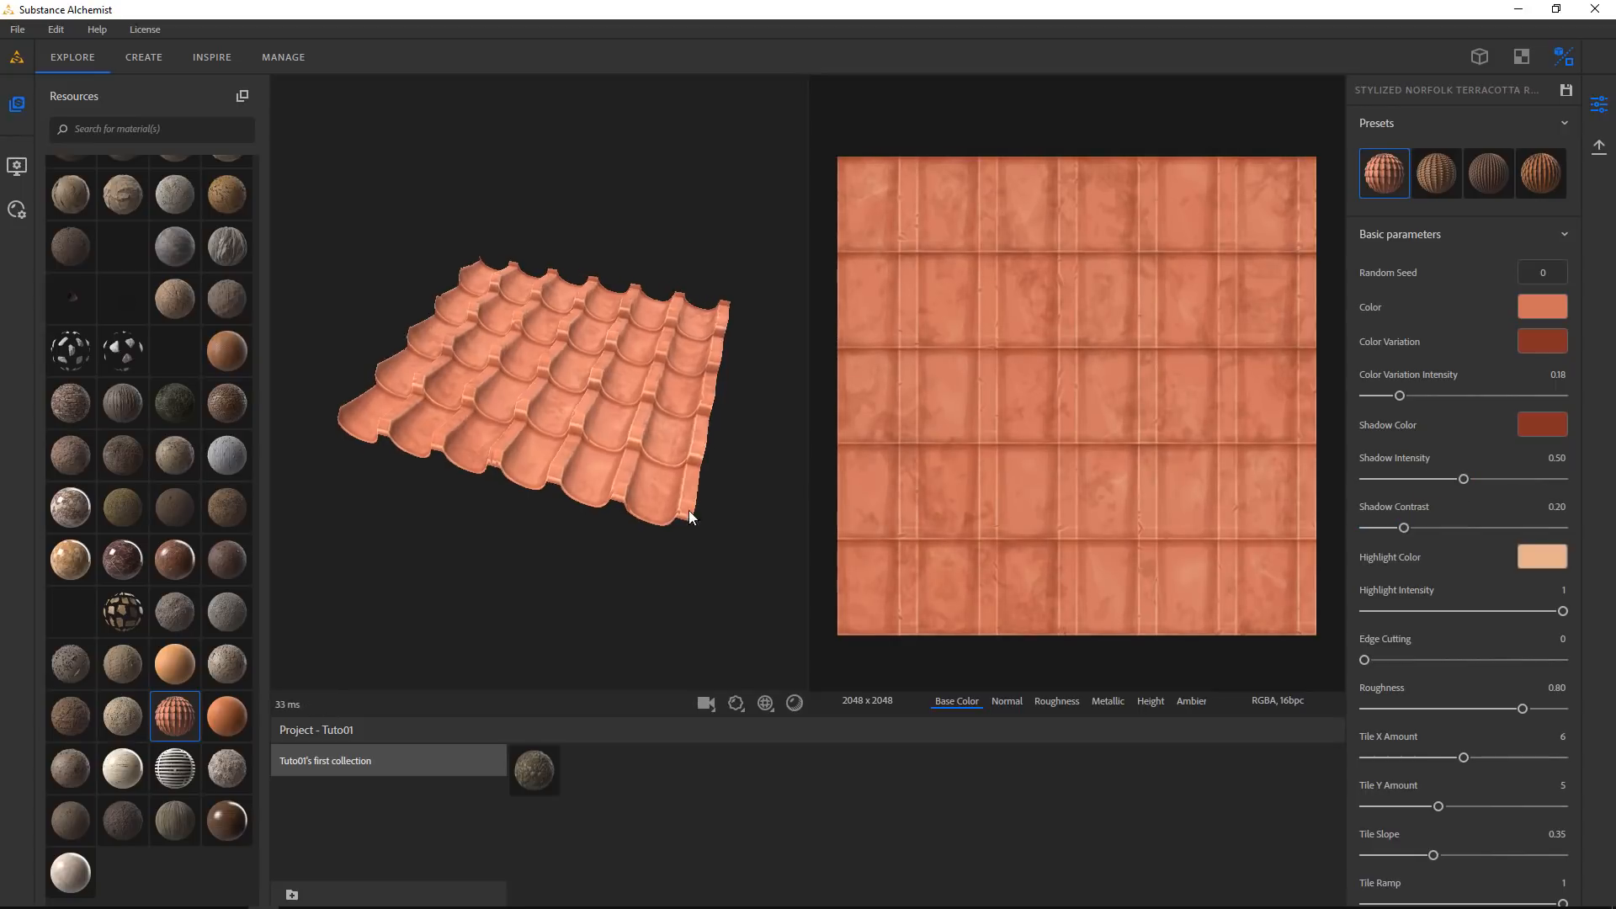
Collapse the Base Materials and Substance Launcher resources to return to the list of material categories
mouse_move(689, 511)
left_mouse_down()
mouse_move(568, 494)
mouse_move(726, 495)
mouse_move(699, 497)
left_mouse_up()
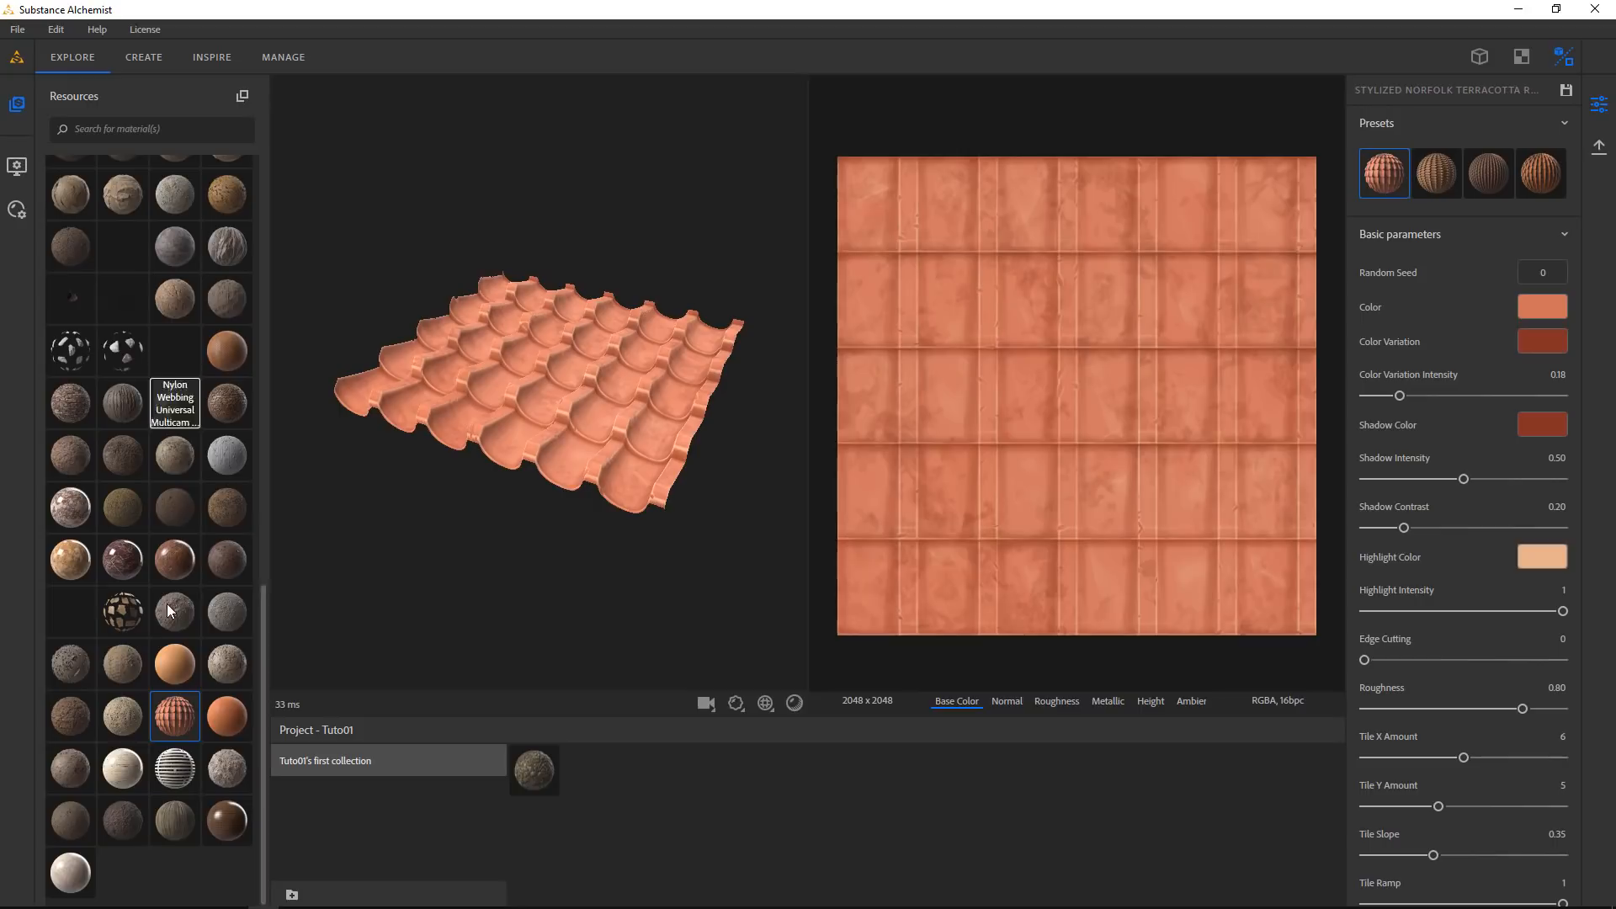
scroll(214, 589, "up", 10)
scroll(210, 656, "up", 4)
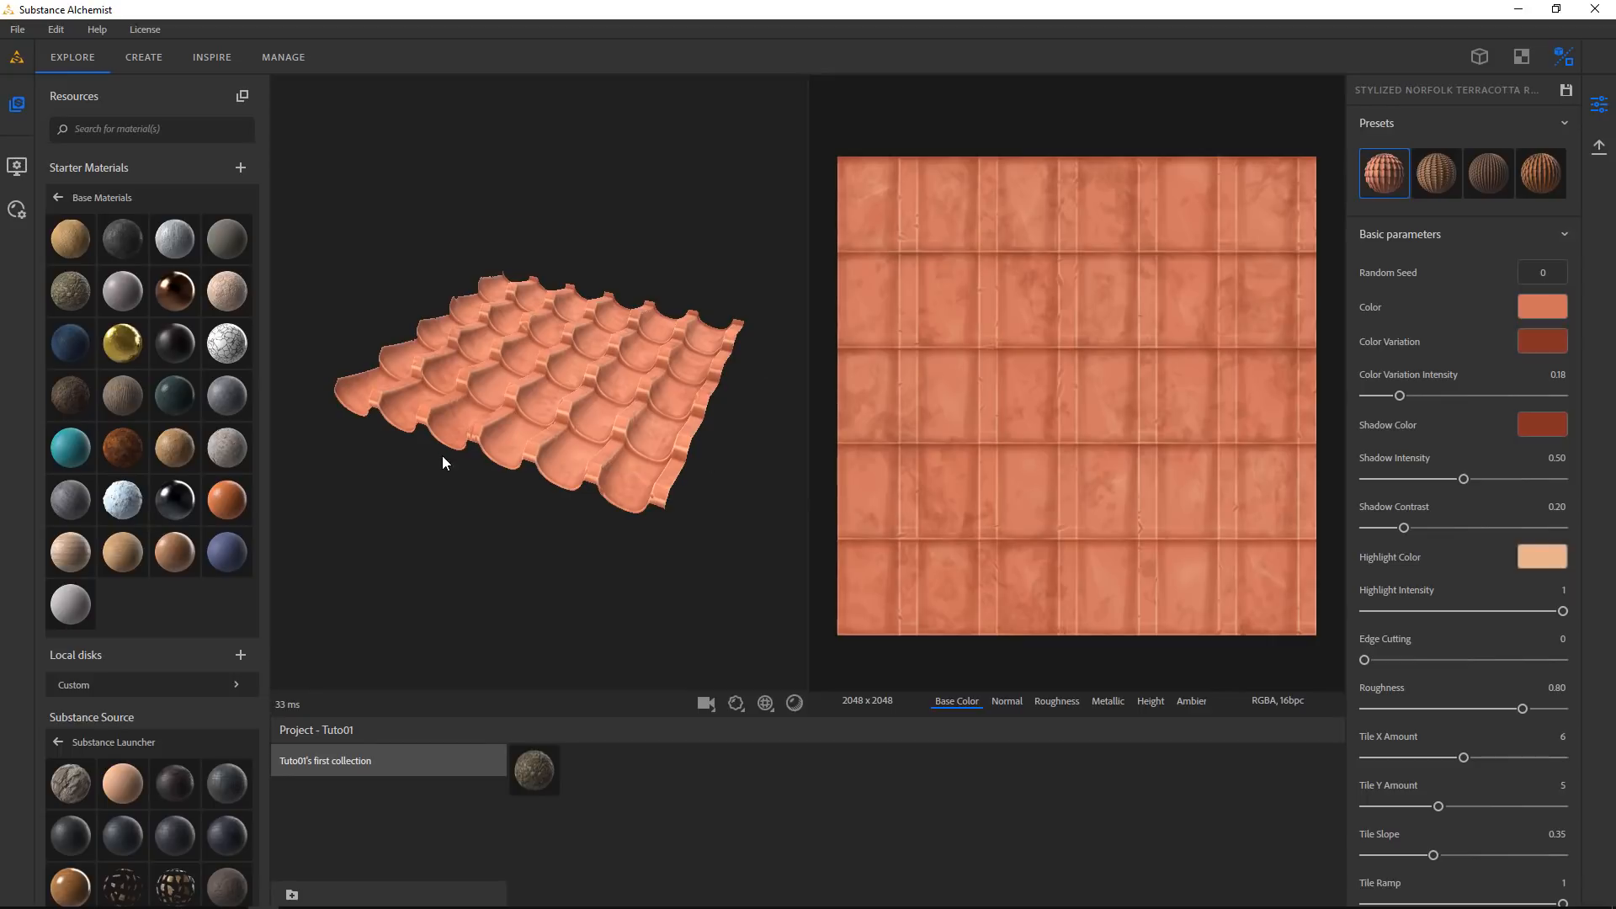
left_click(58, 199)
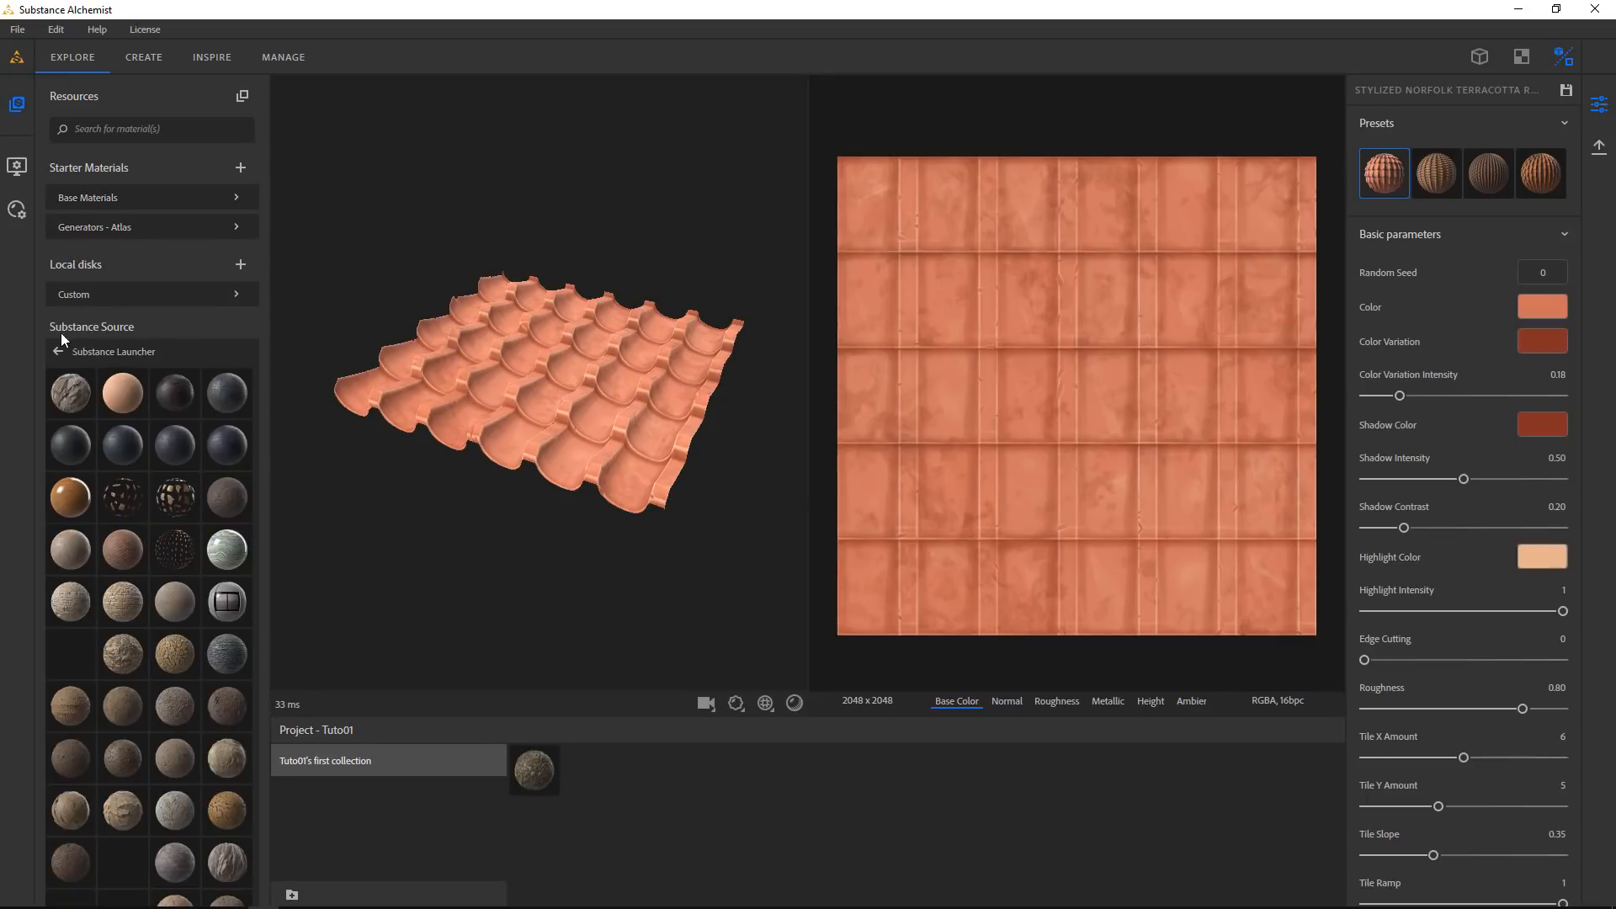
left_click(57, 357)
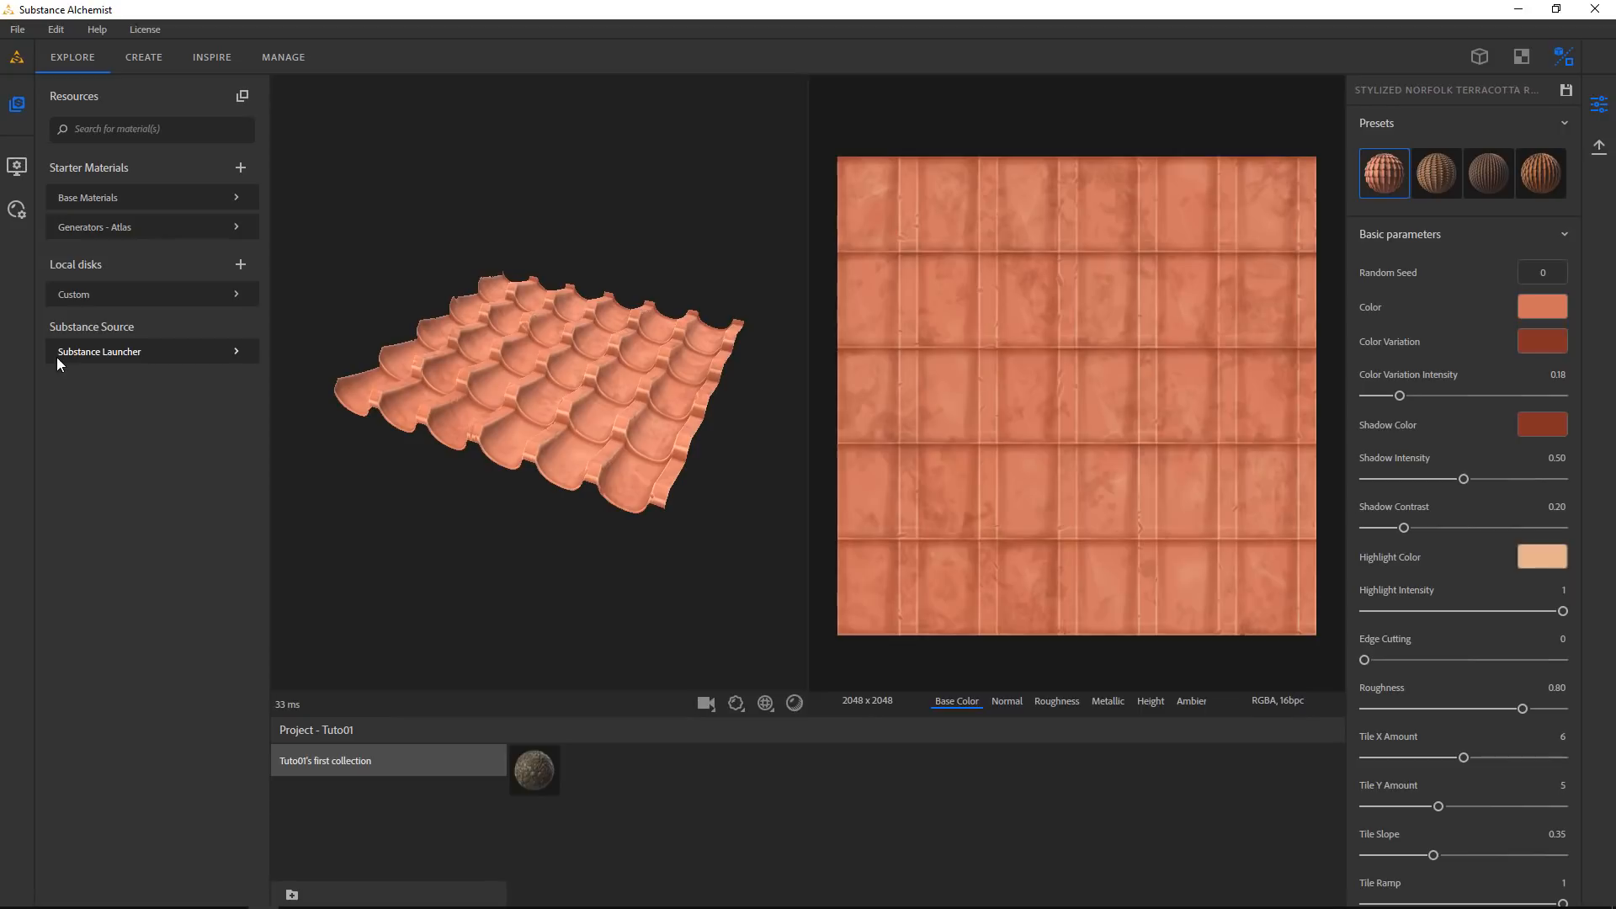
Look through the Create, Inspire and Manage workspaces and return to the Create workspace
left_click(144, 61)
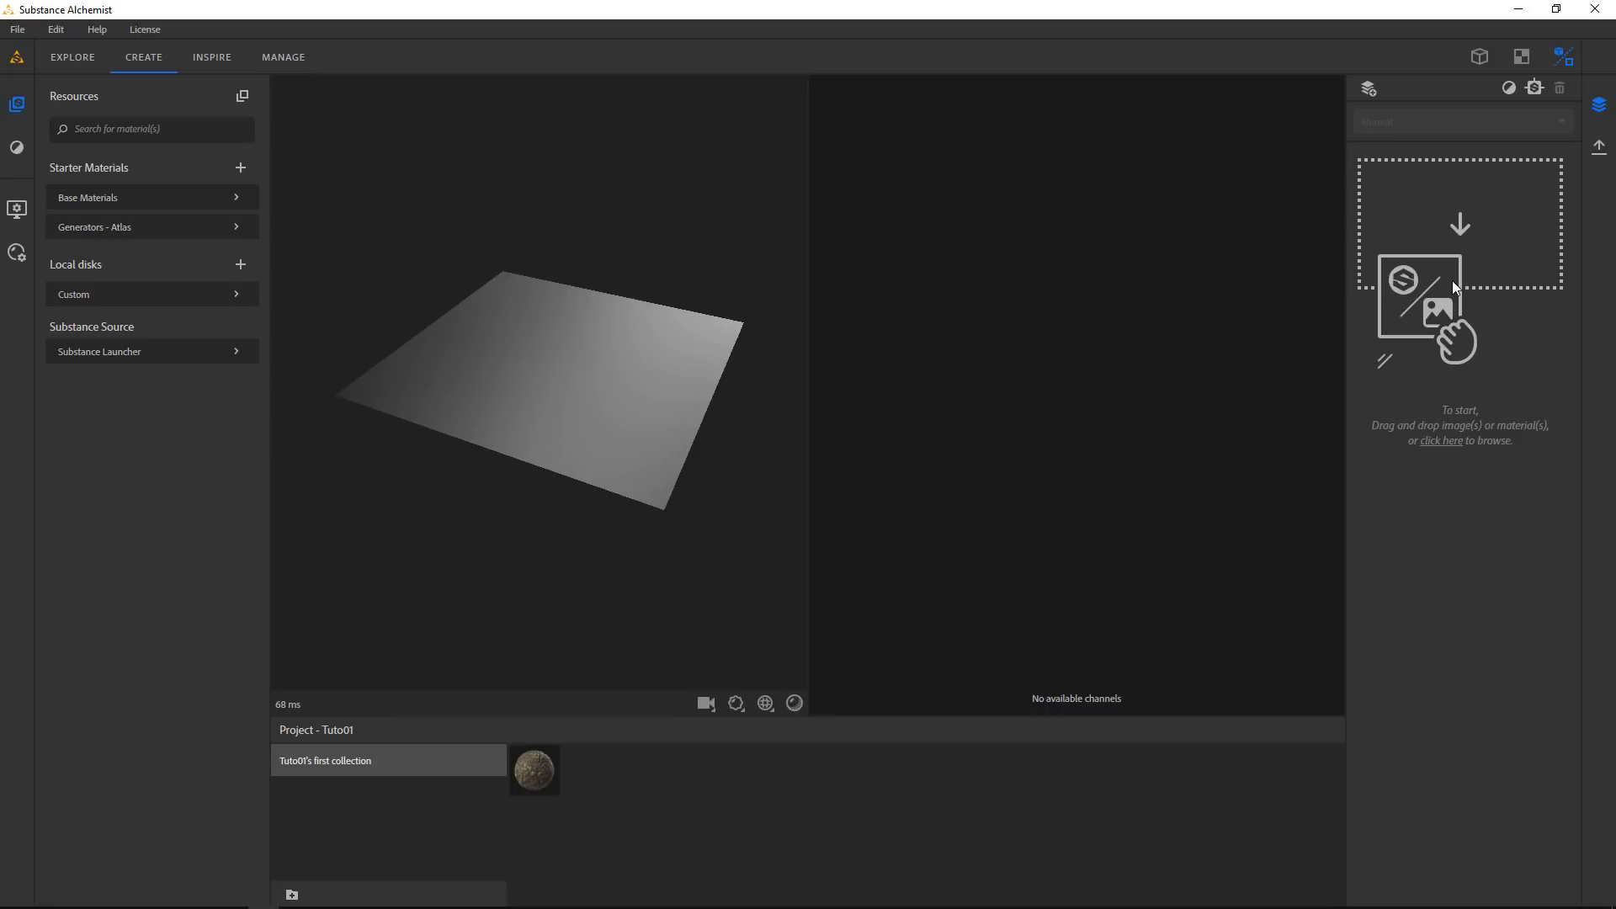
left_click(213, 59)
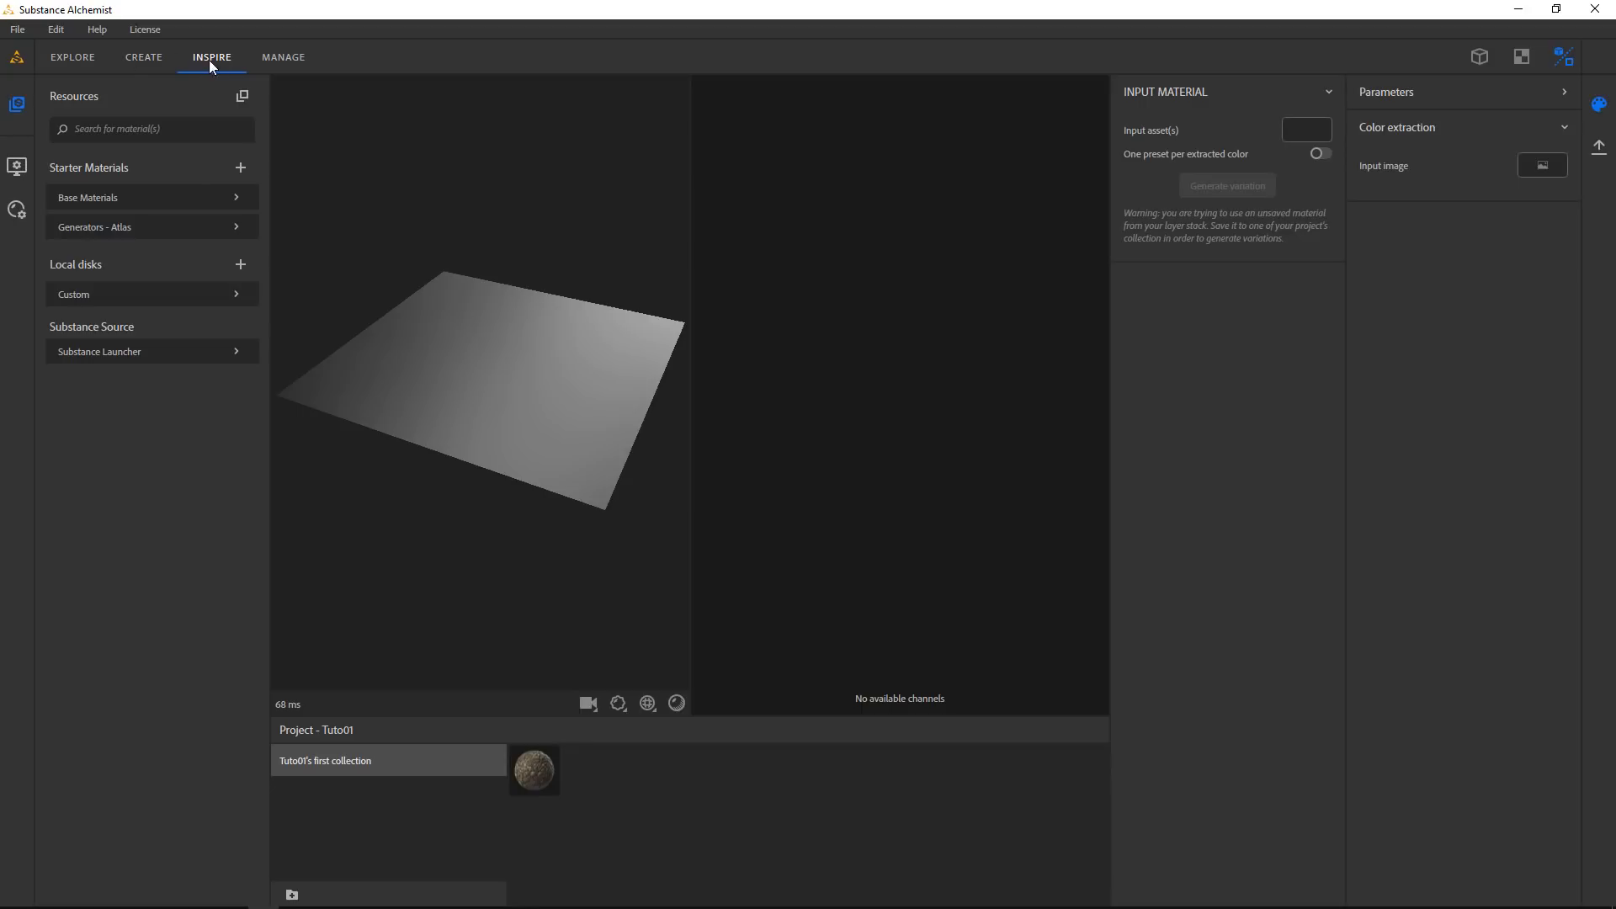
left_click(296, 58)
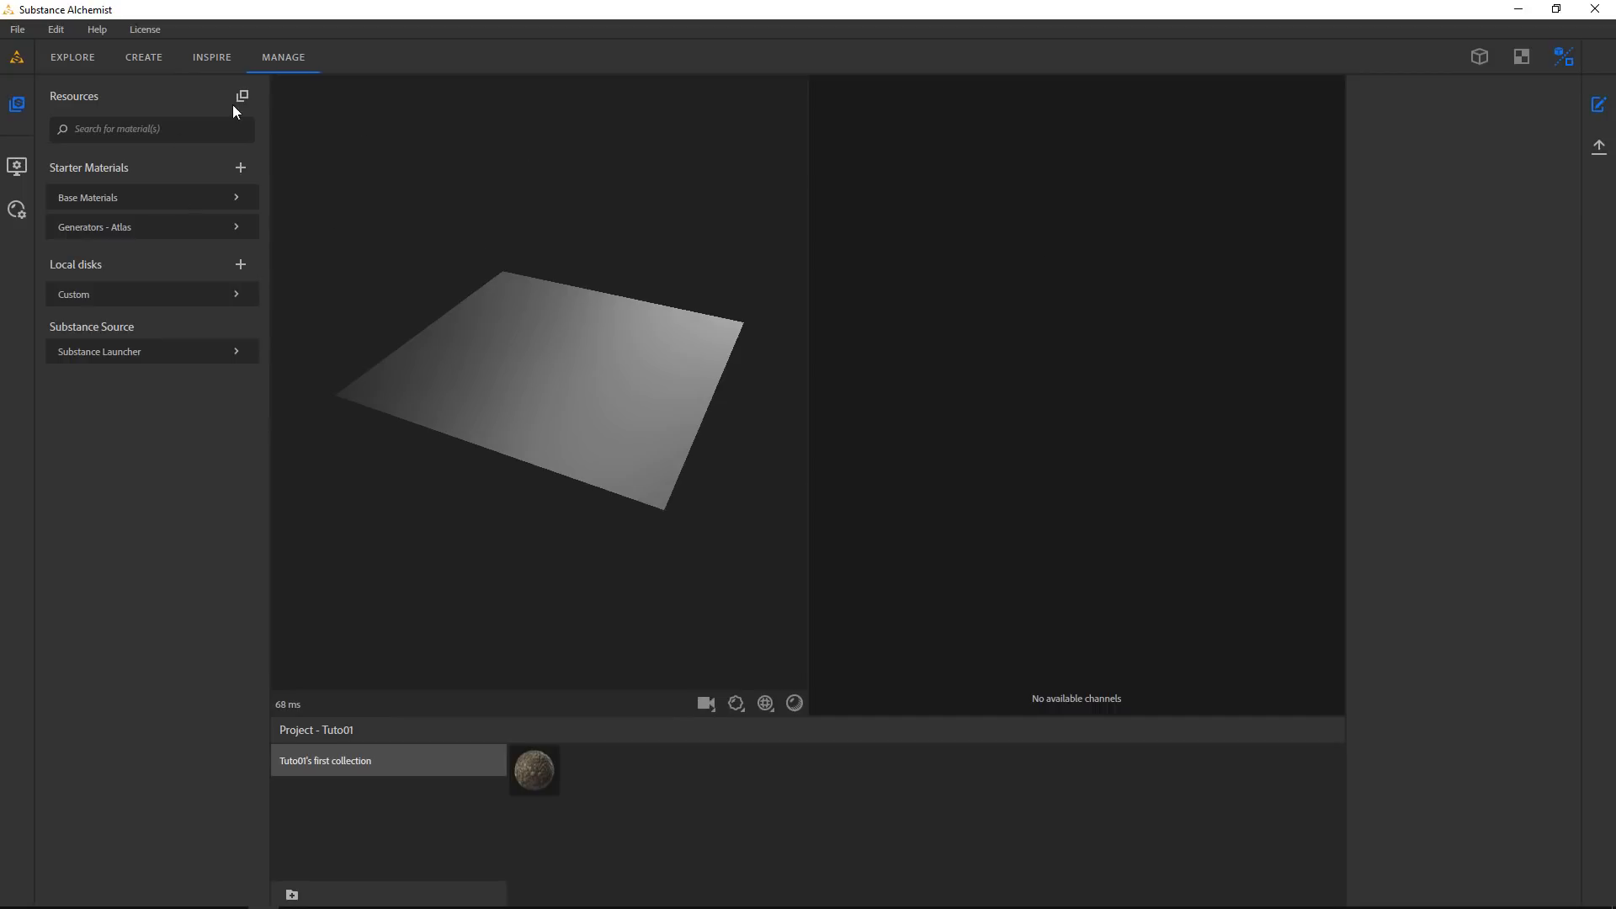
left_click(143, 59)
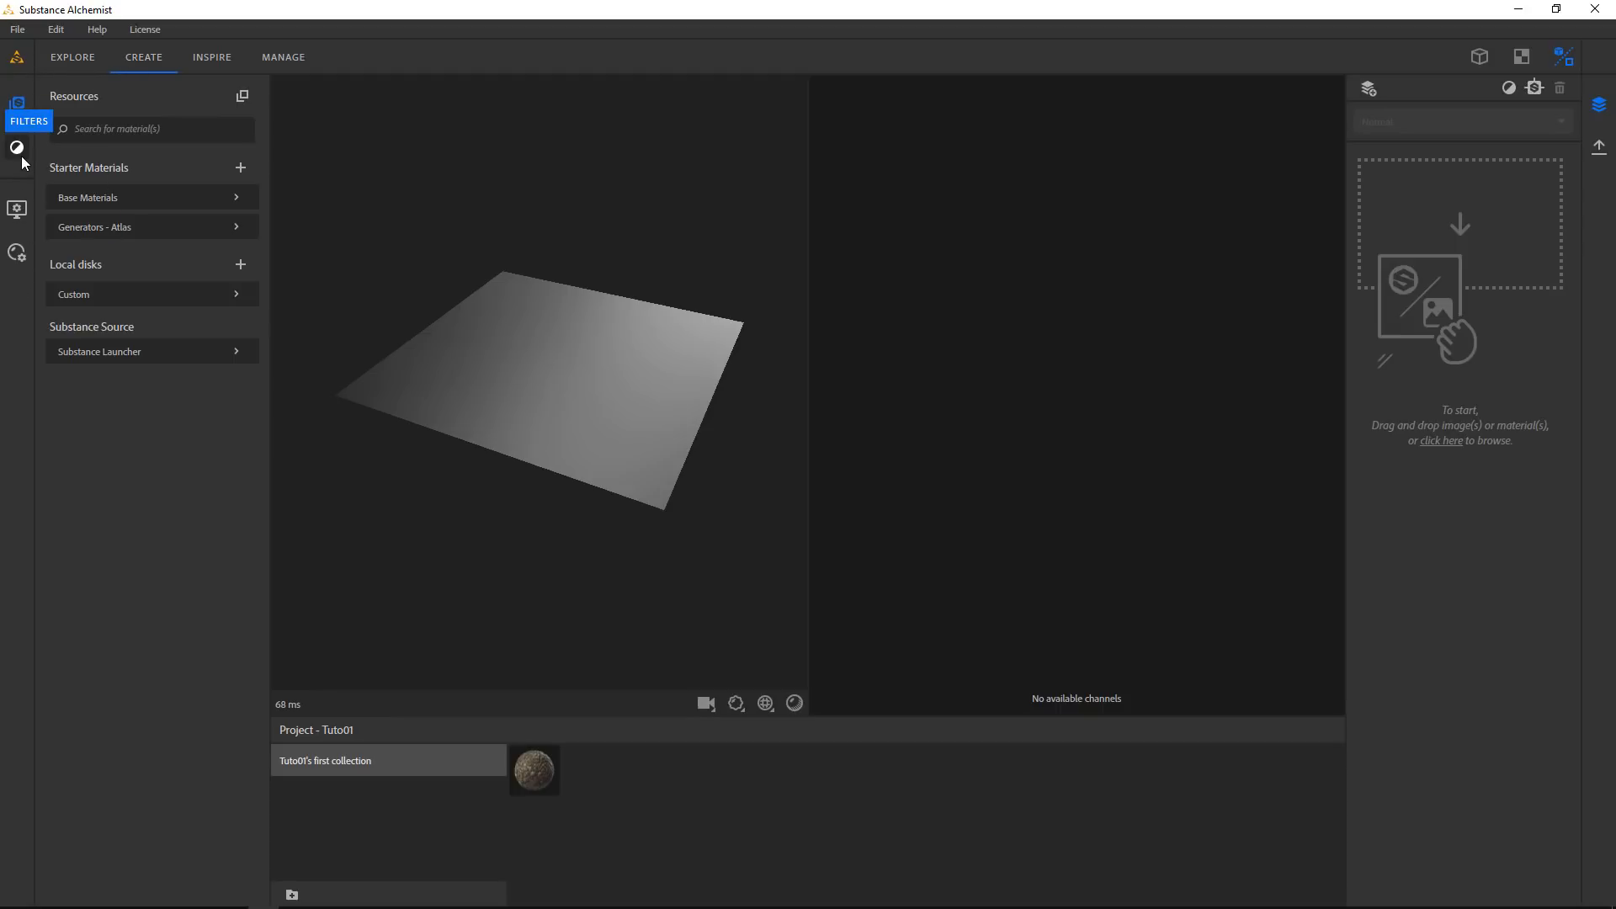
Examine the resources available in the Create workspace: Base Materials, the Custom local folder and the Substance Launcher materials
left_click(21, 108)
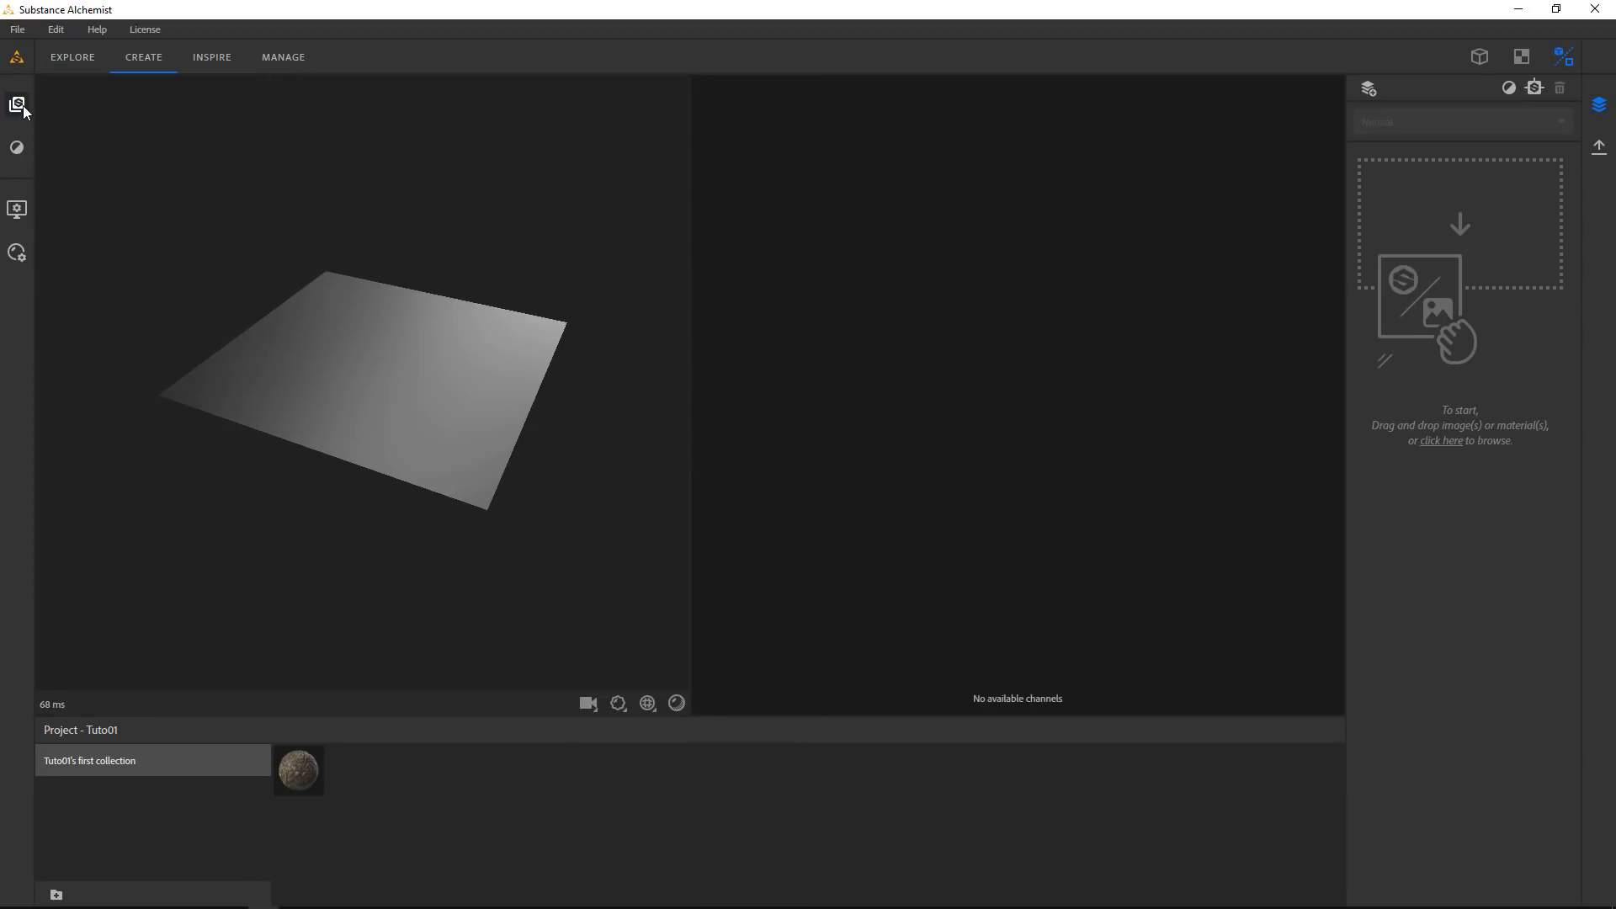
left_click(23, 109)
left_click(115, 198)
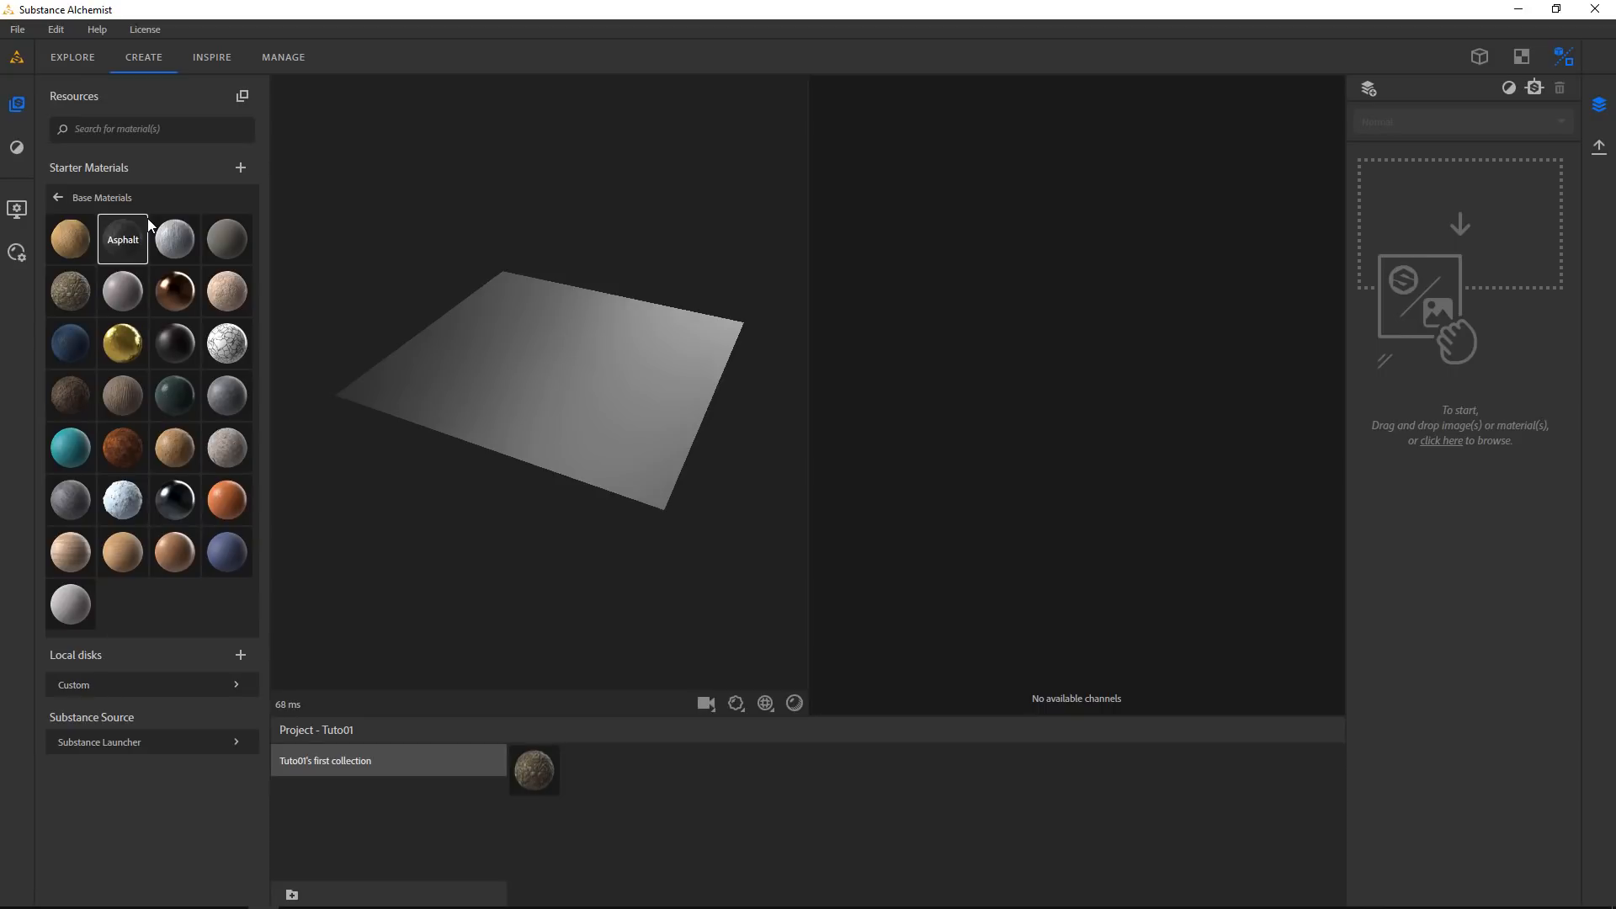
left_click(56, 197)
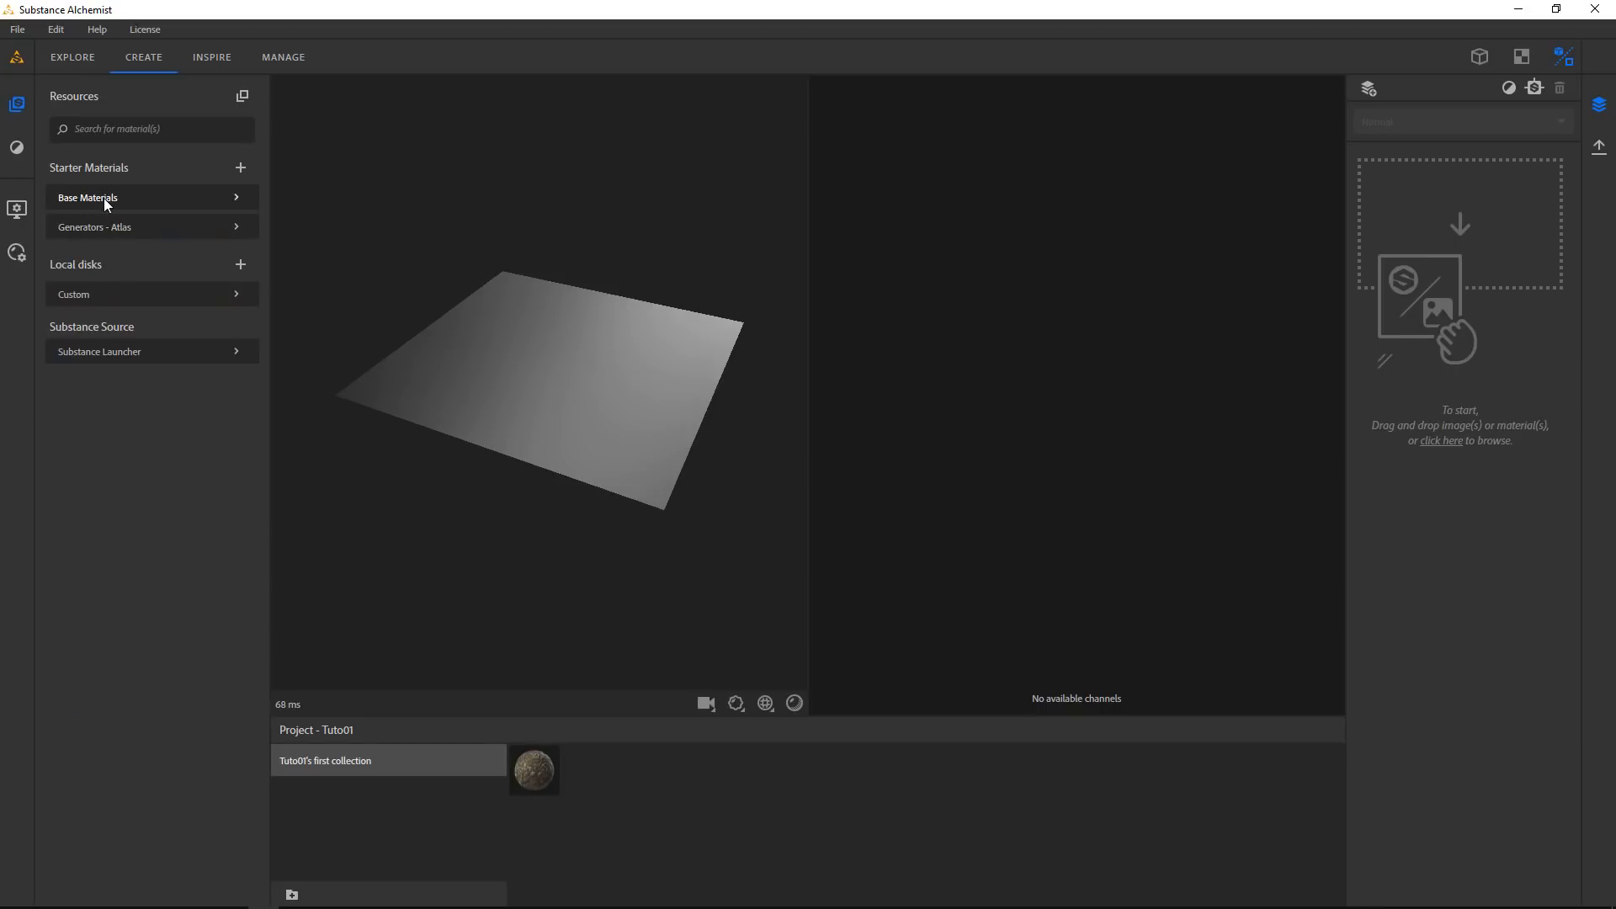
left_click(87, 294)
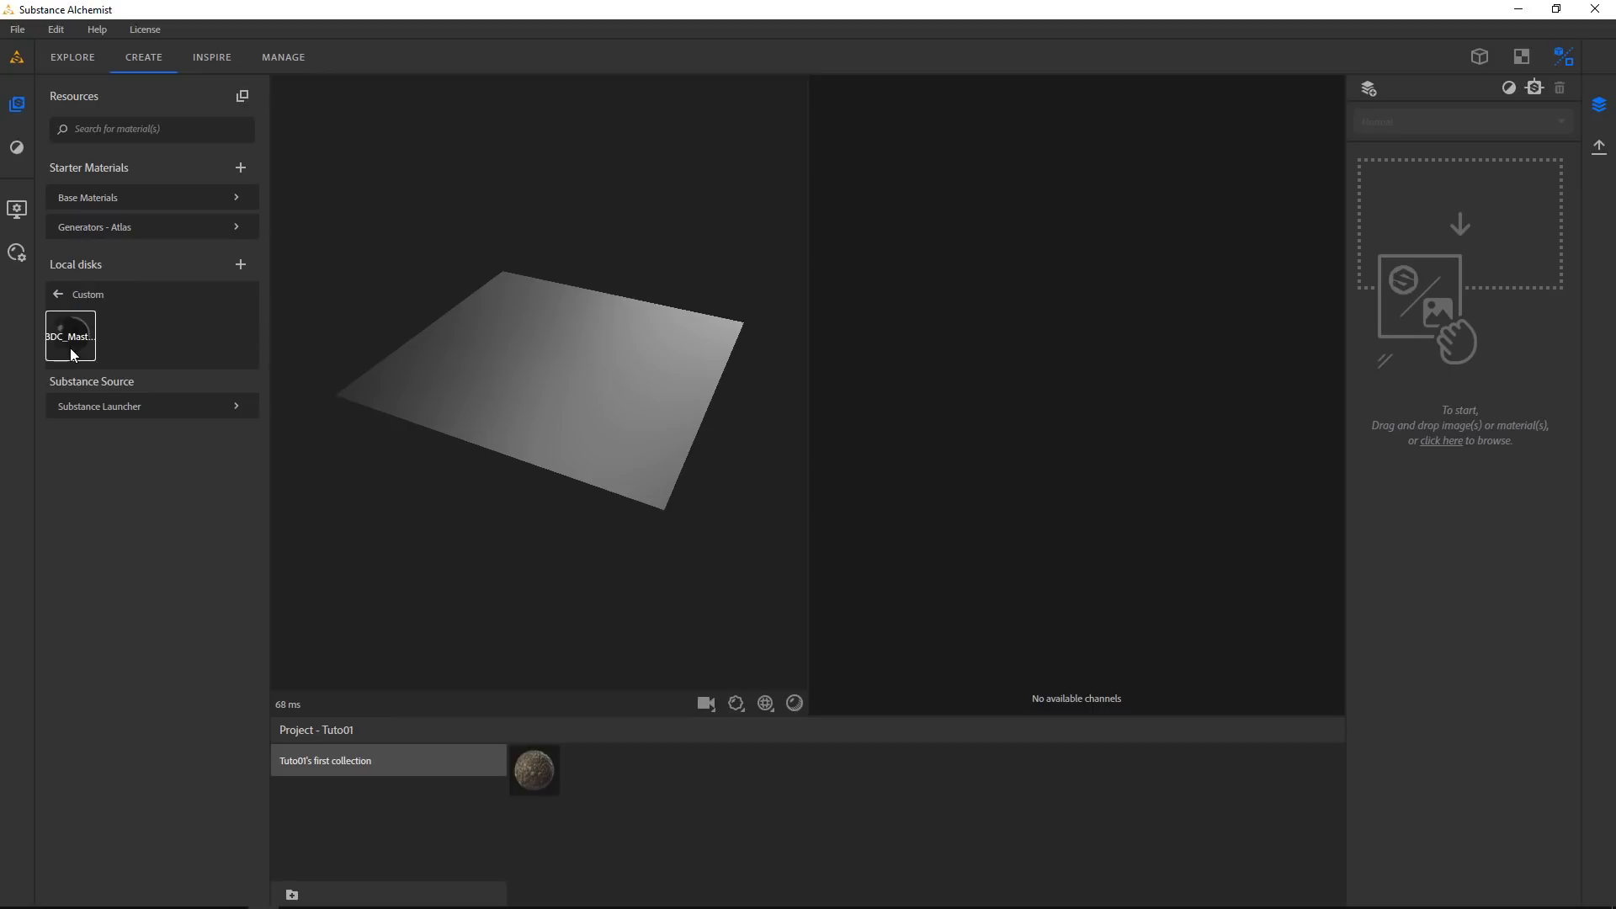
left_click(58, 295)
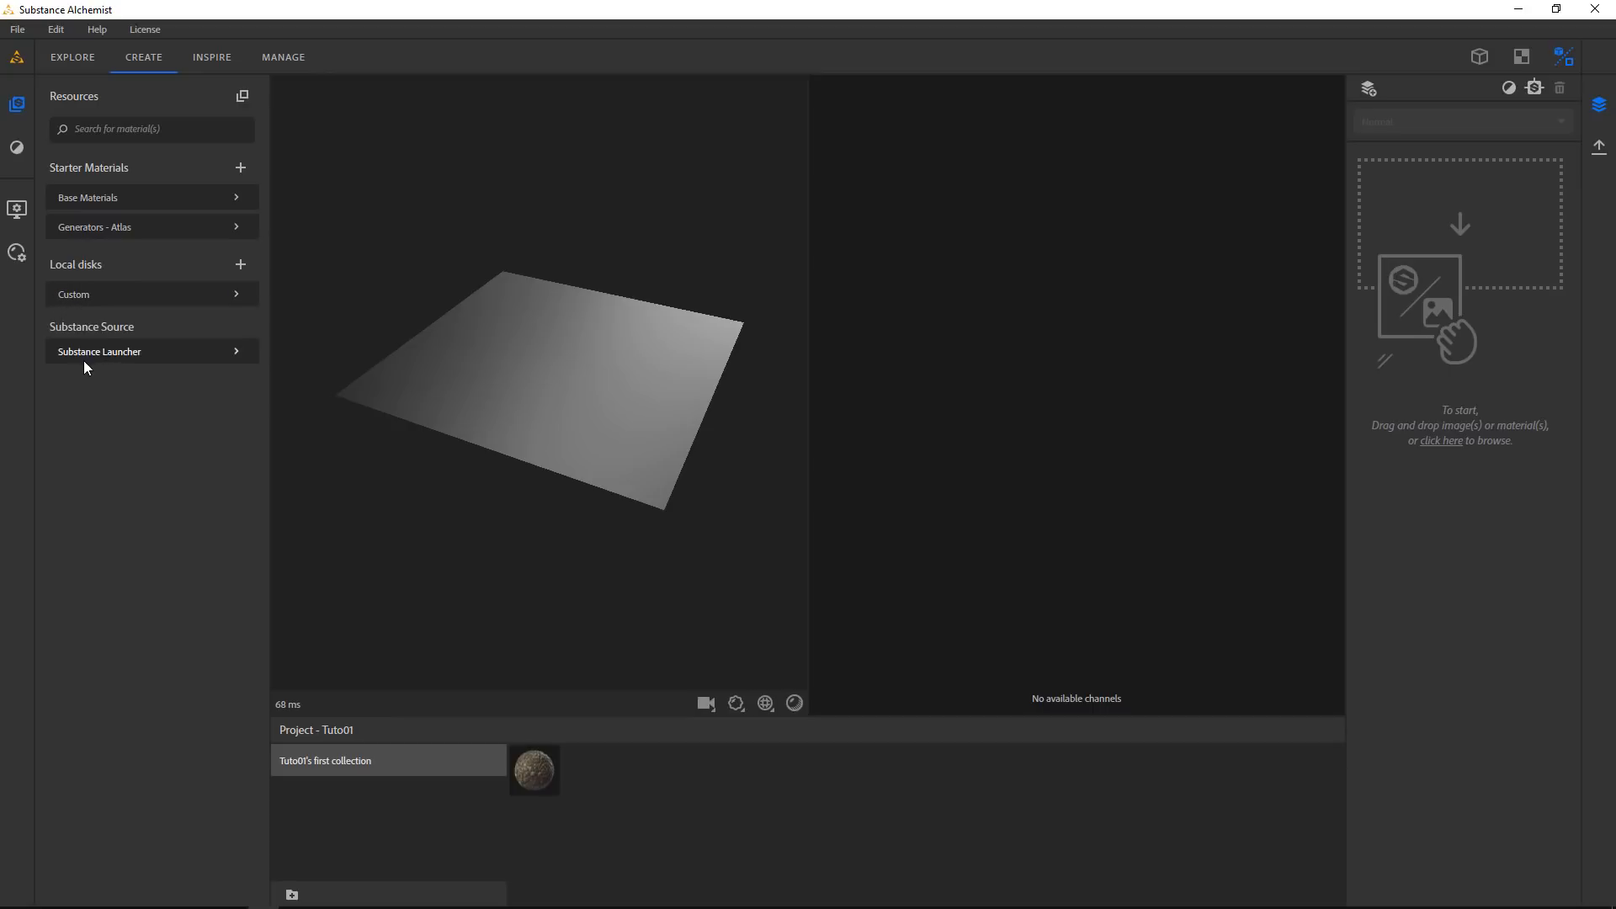
left_click(123, 351)
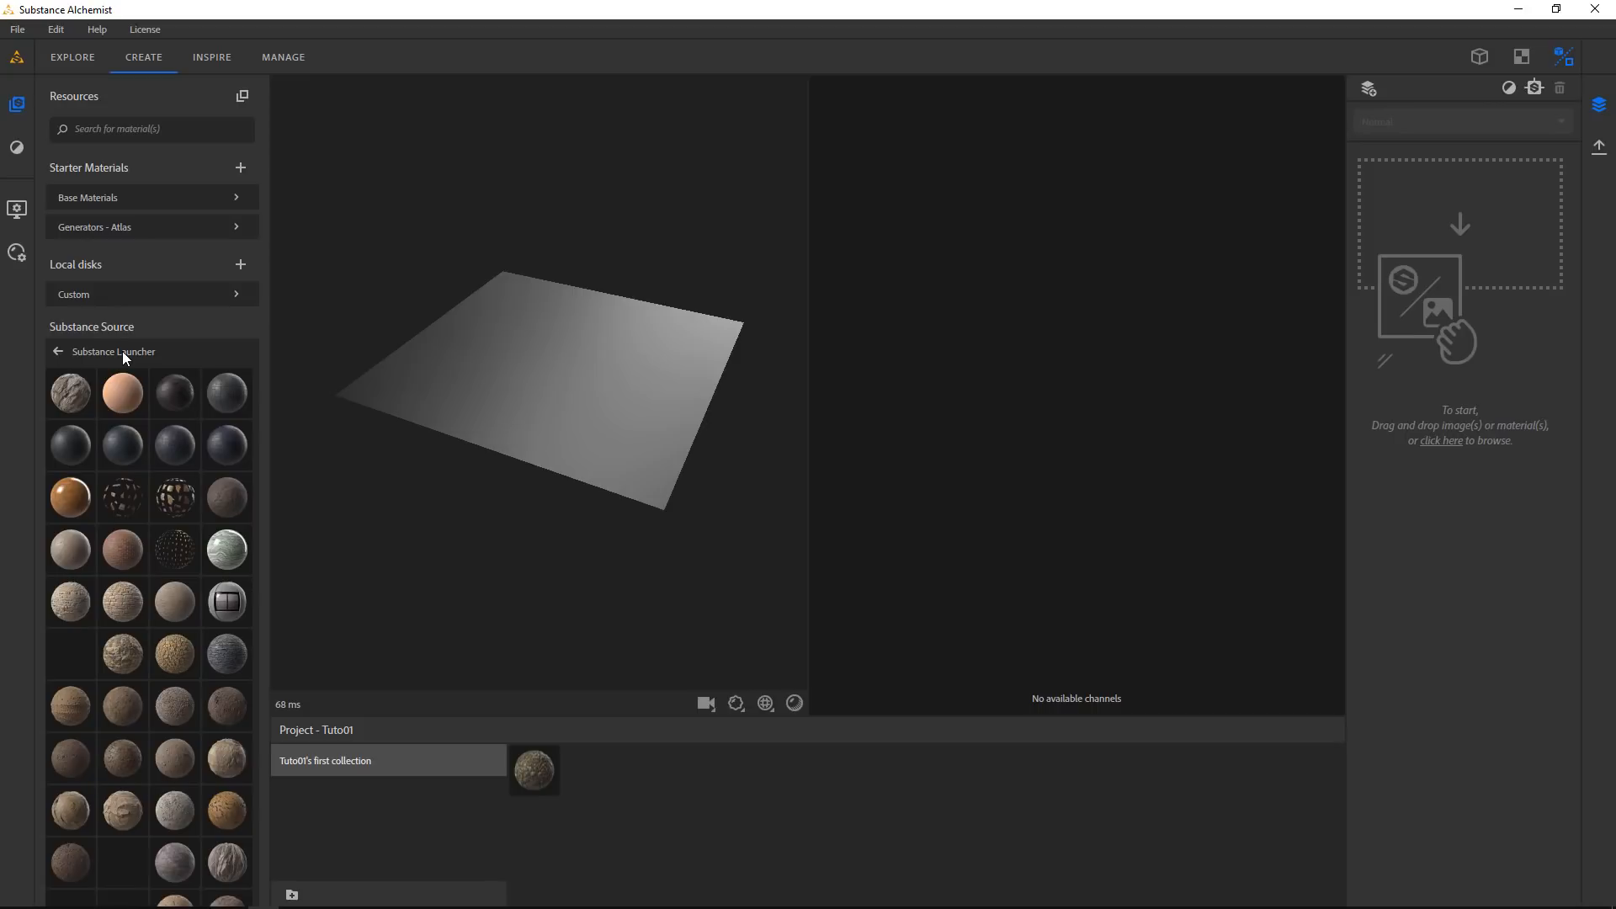
Examine the Finish filters and the channel settings, and bring up the viewer settings
left_click(17, 149)
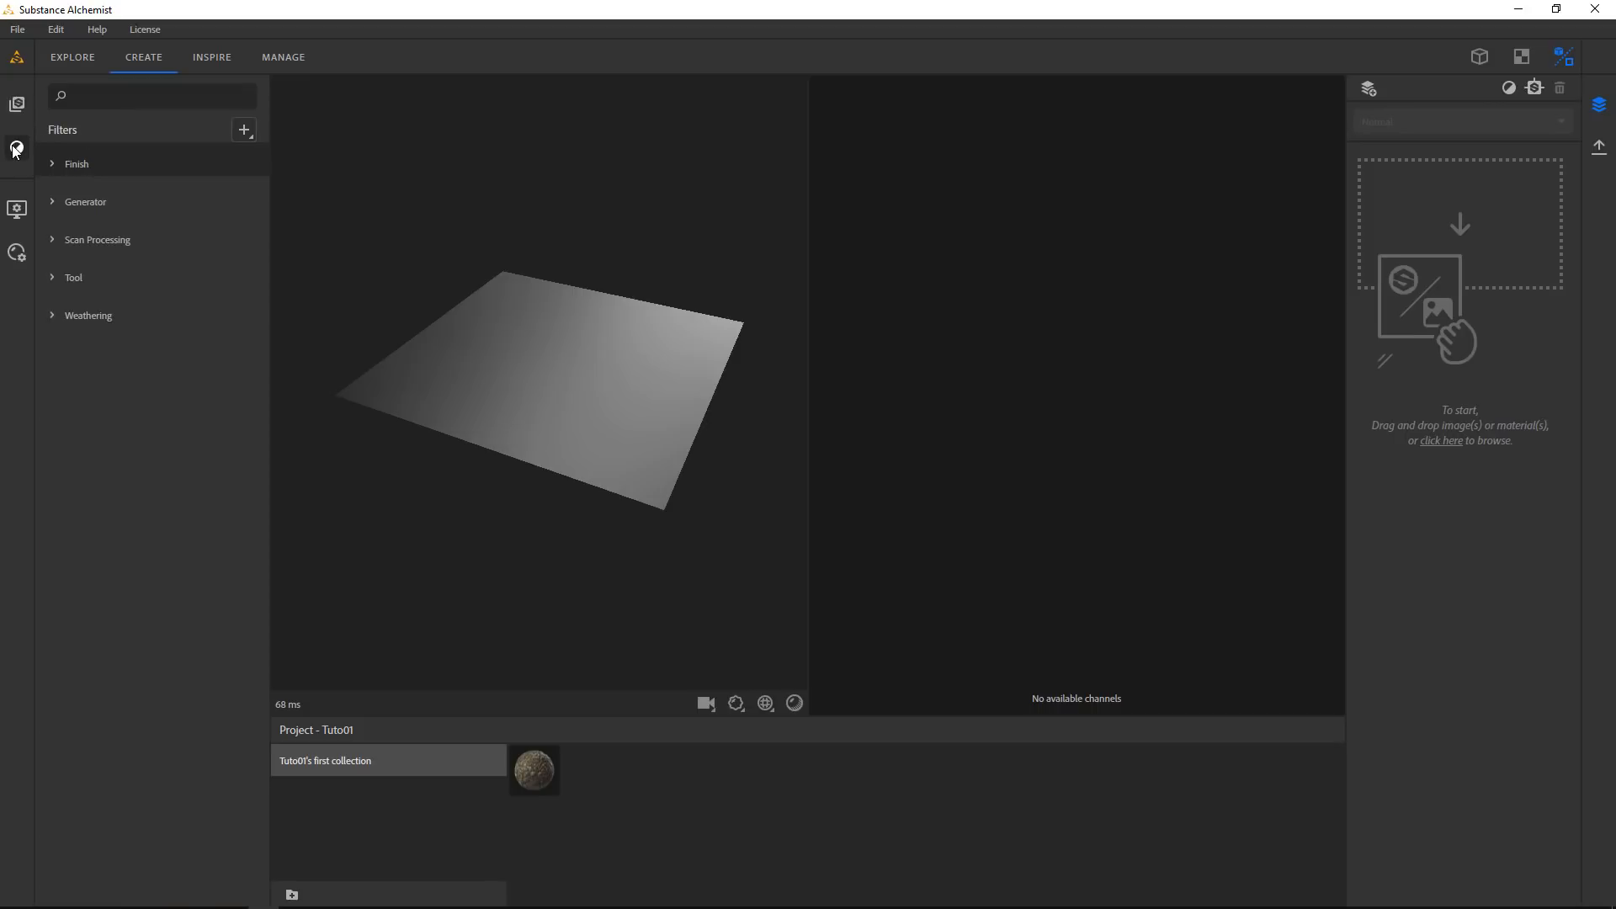
left_click(52, 165)
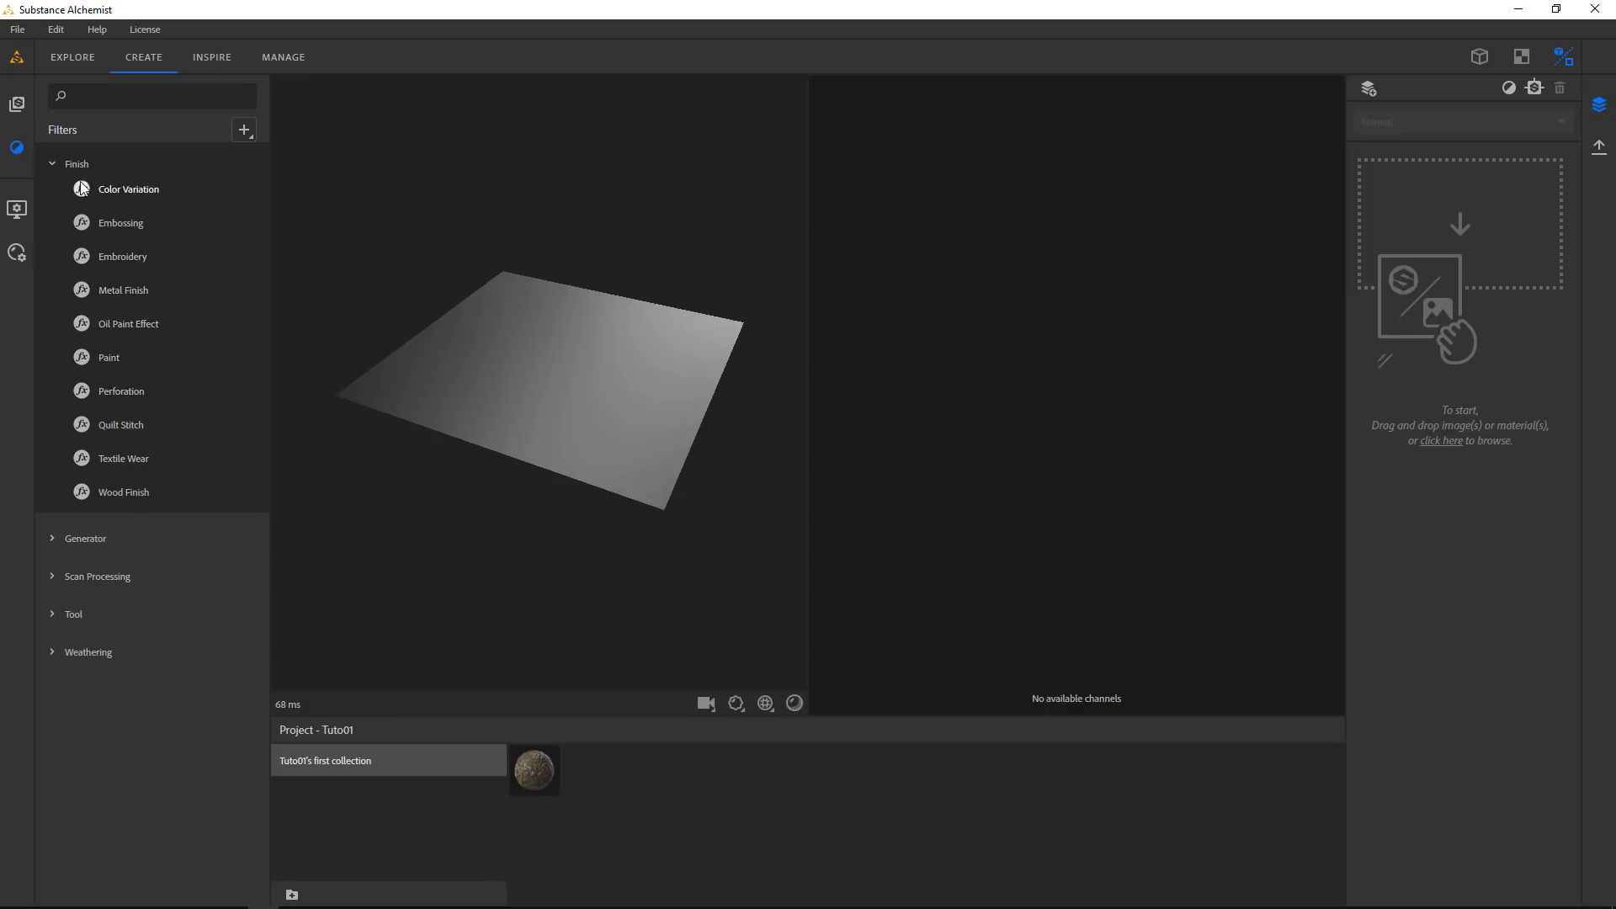
left_click(51, 164)
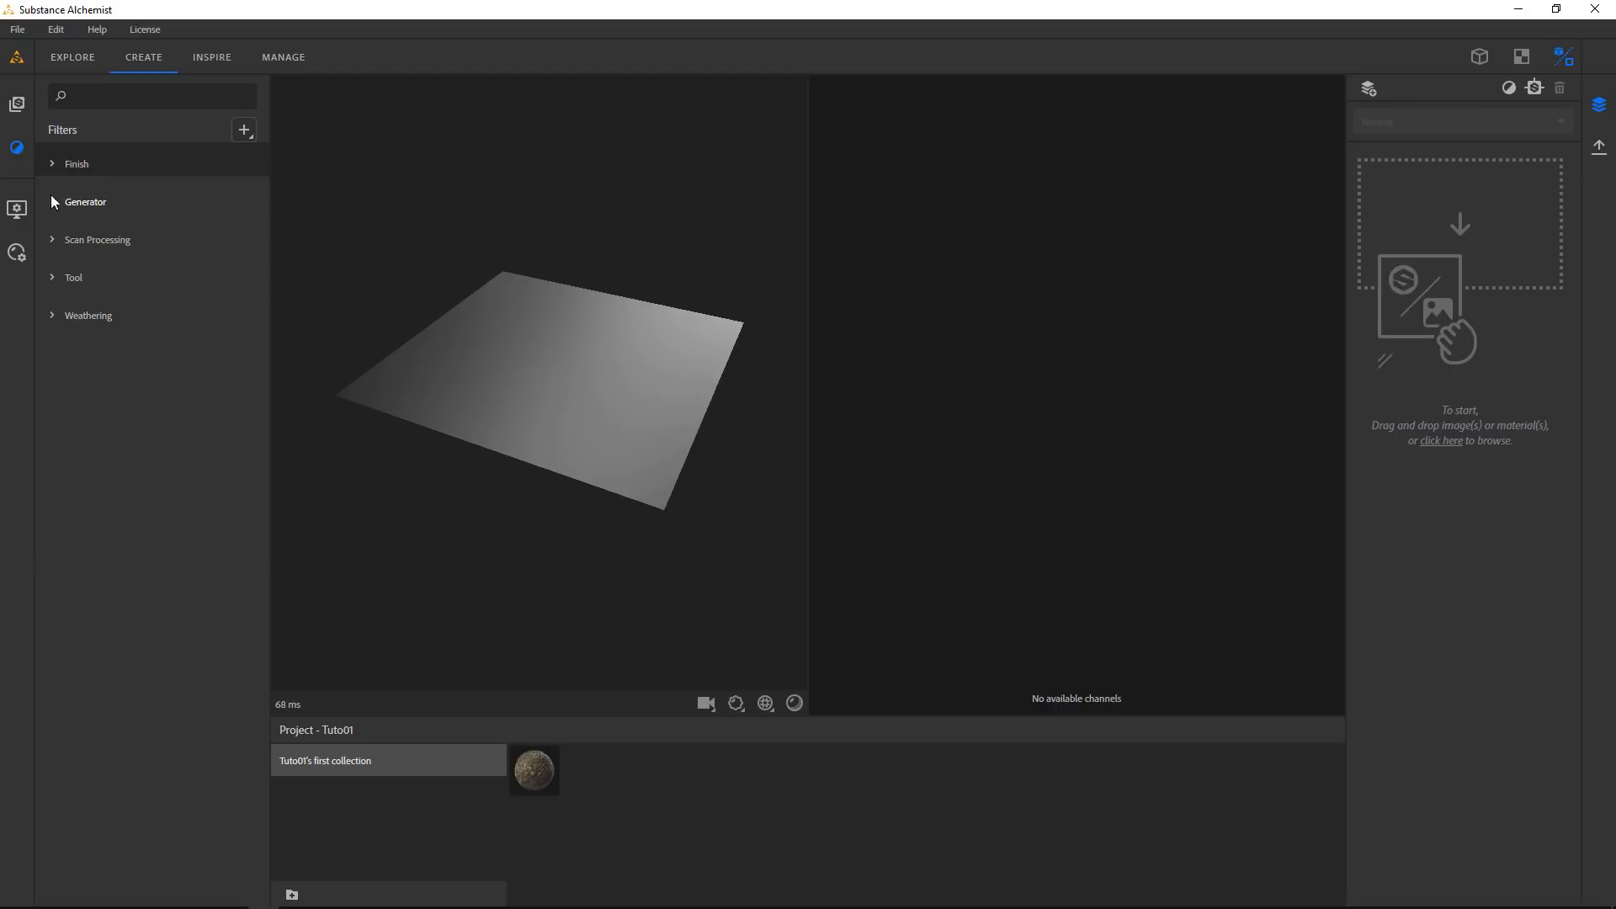
left_click(16, 208)
left_click(16, 252)
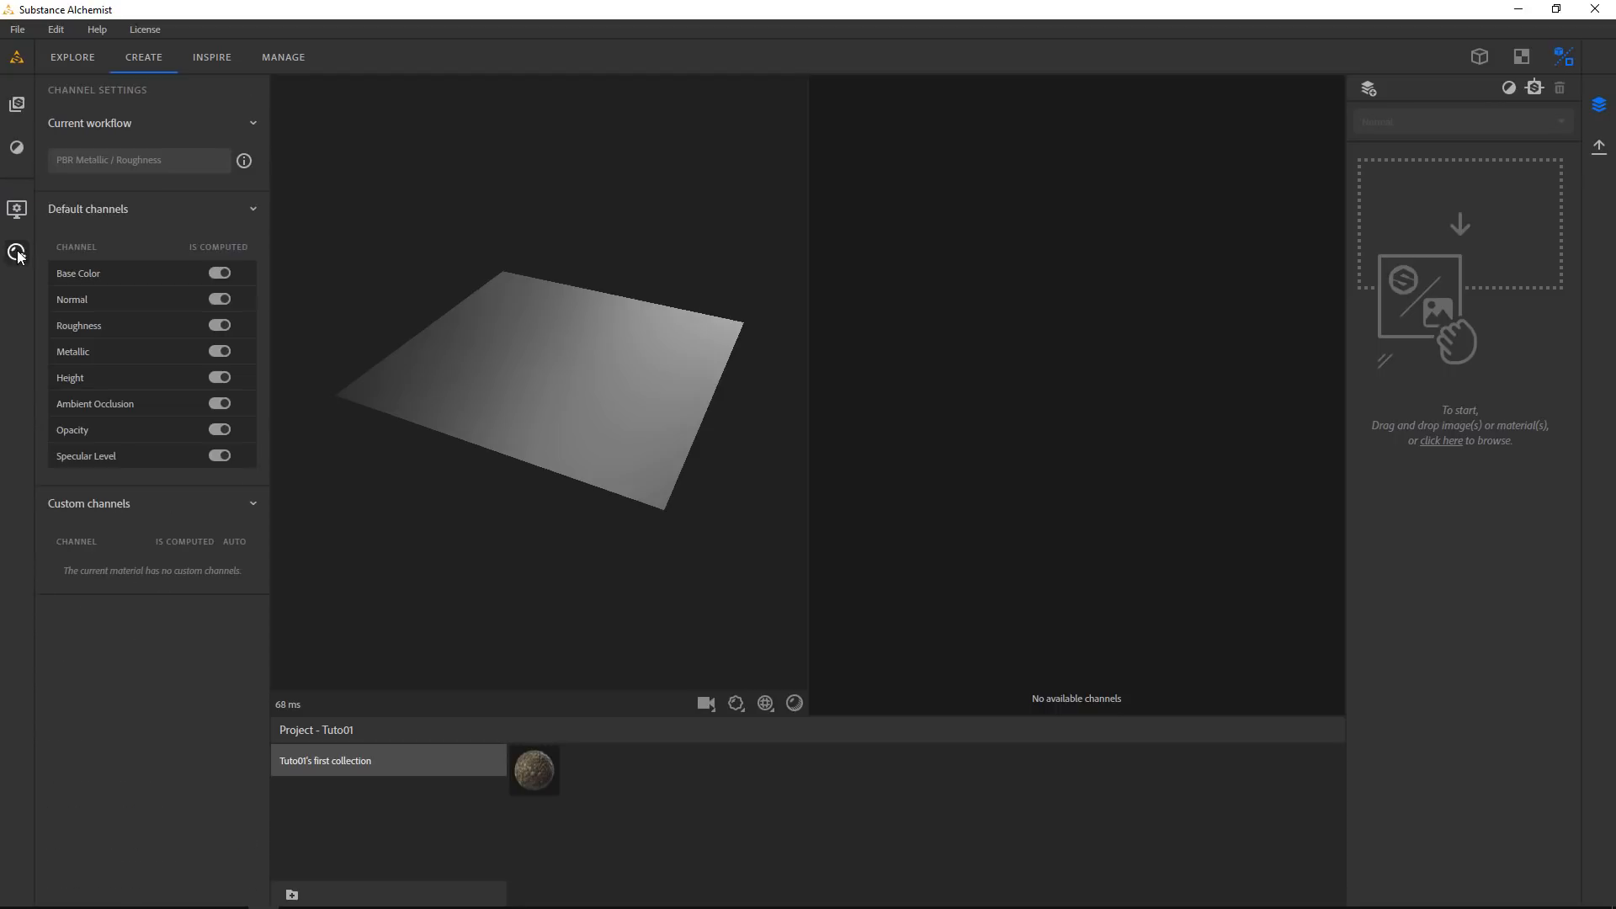
left_click(18, 209)
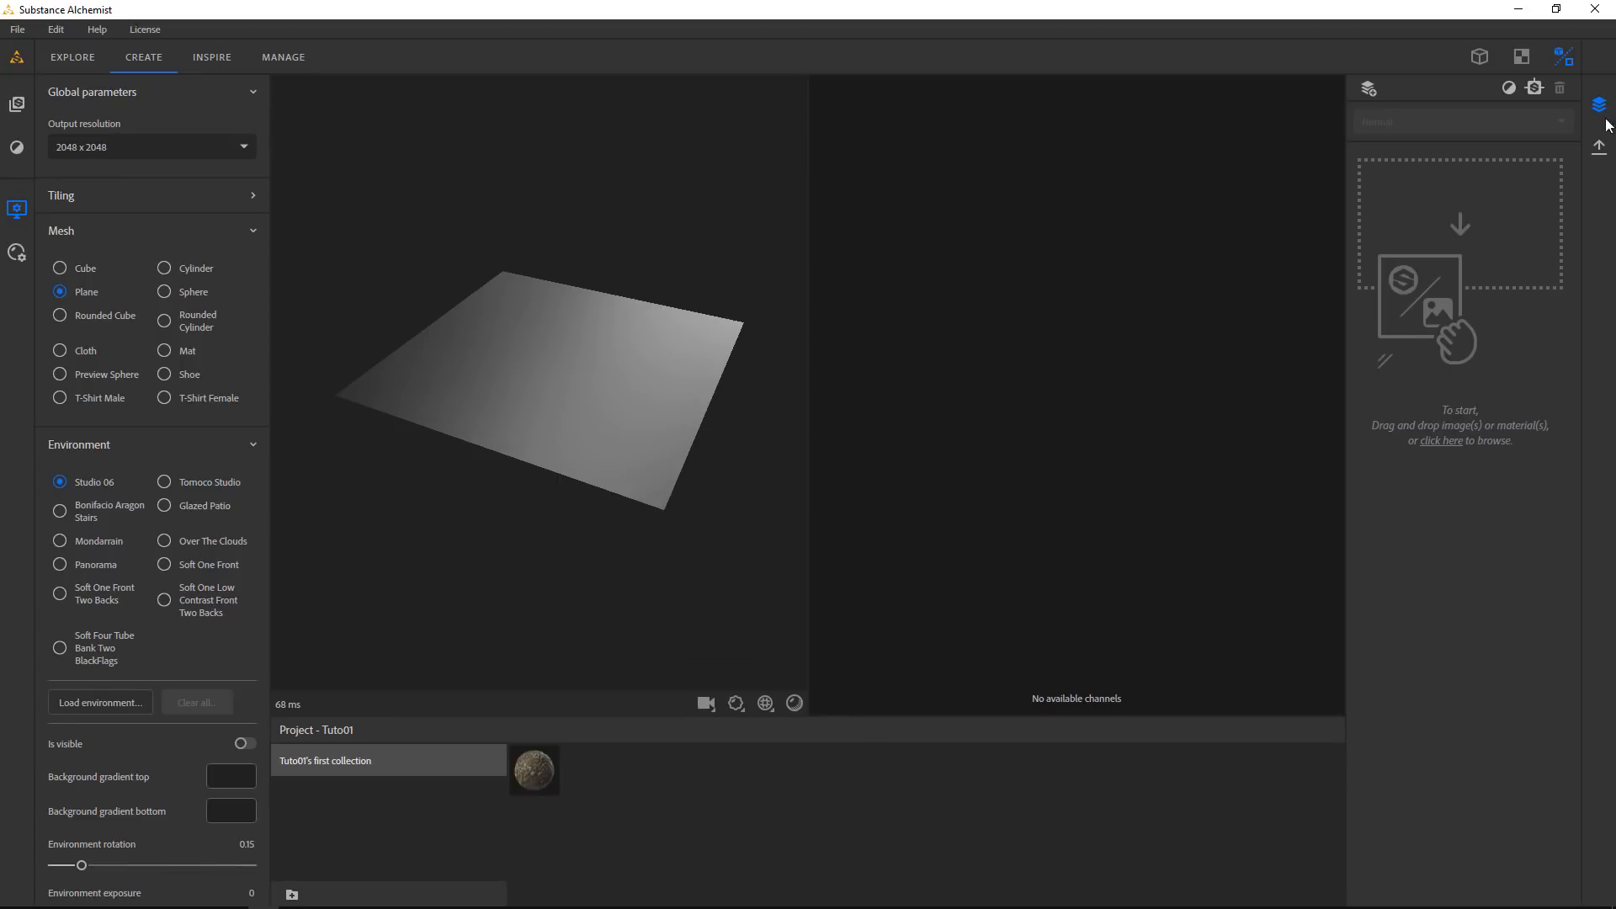
Try an output resolution of 4096 x 4096 and set it back to 2048 x 2048
left_click(154, 149)
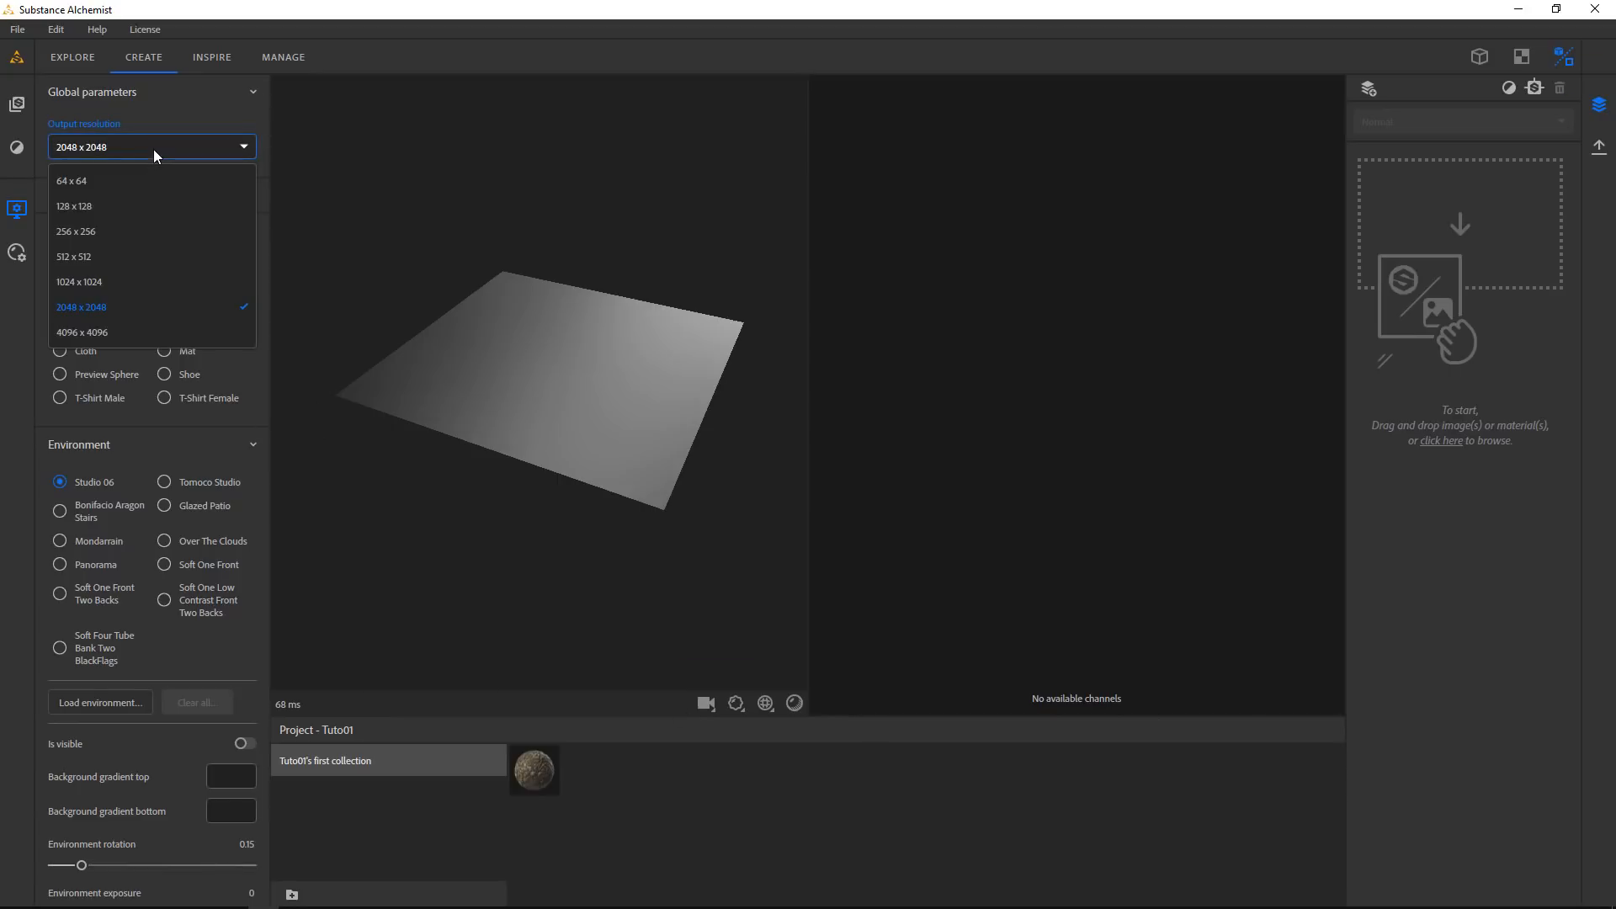
left_click(82, 334)
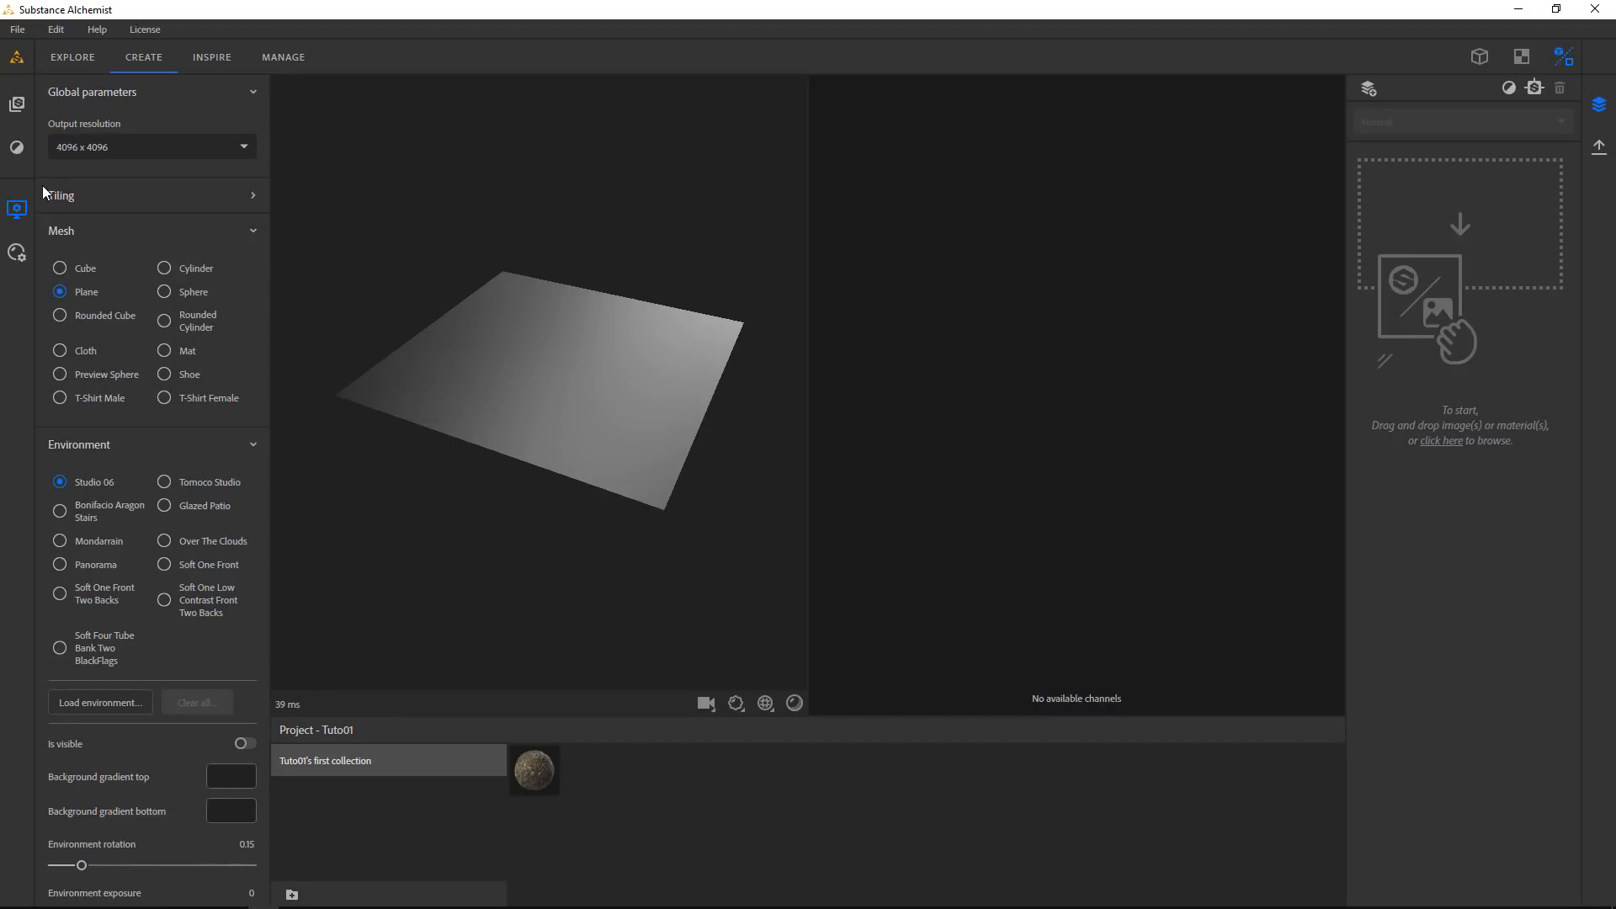
left_click(76, 153)
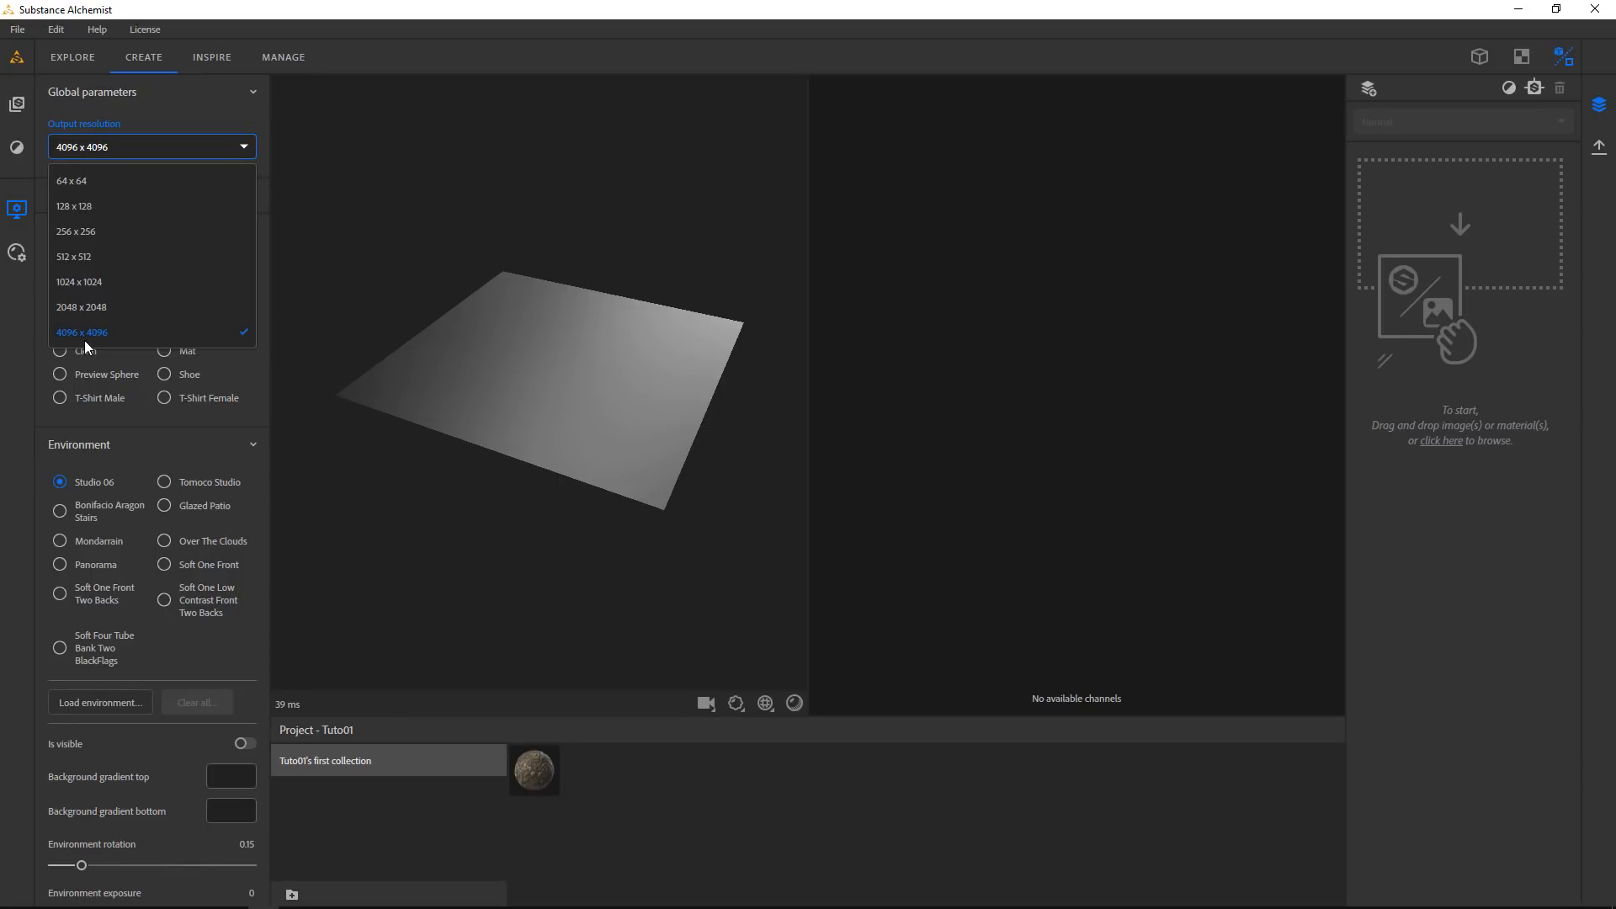
left_click(76, 305)
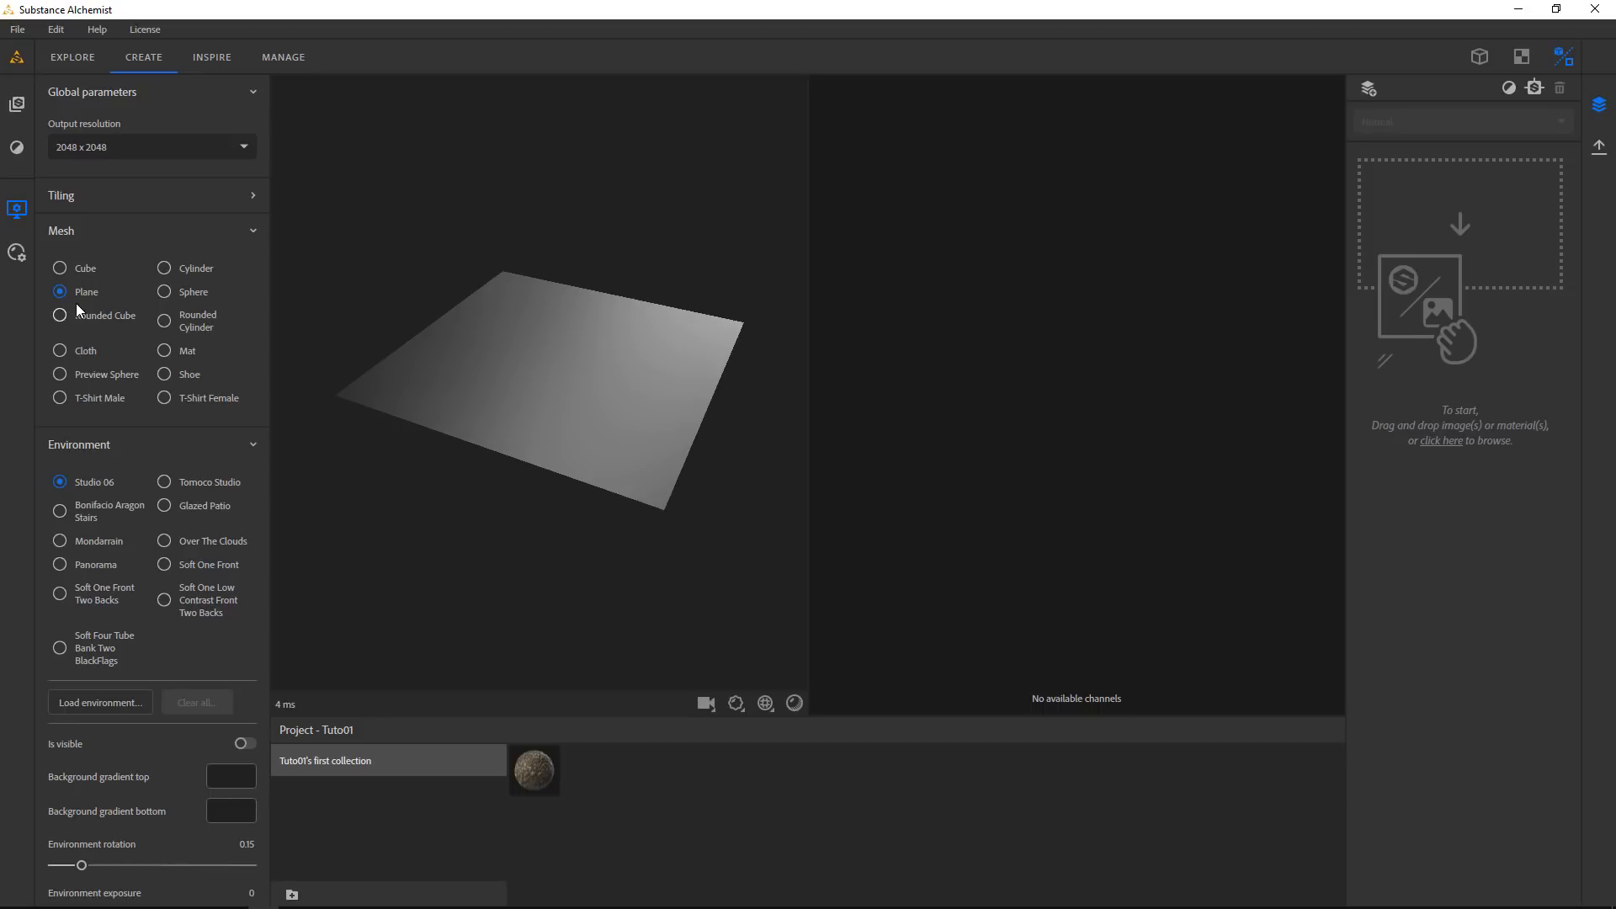
Expand the Tiling settings and, in the Explore workspace, set the roof tiles' texture offset to U 0.28 and V 0.15
left_click(72, 199)
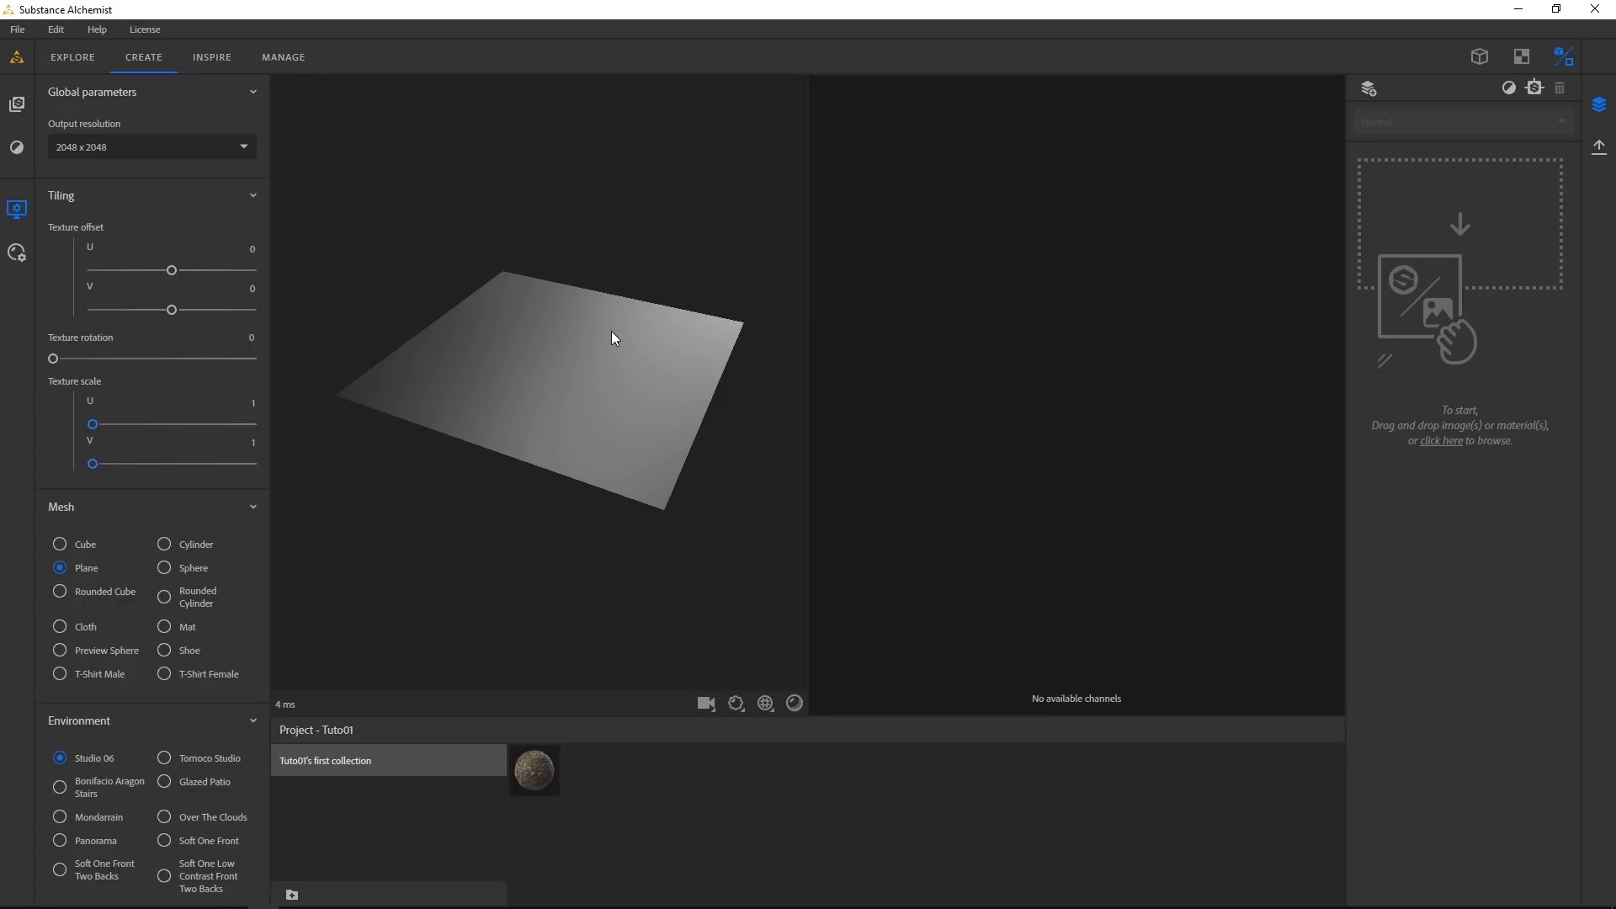
left_click(87, 56)
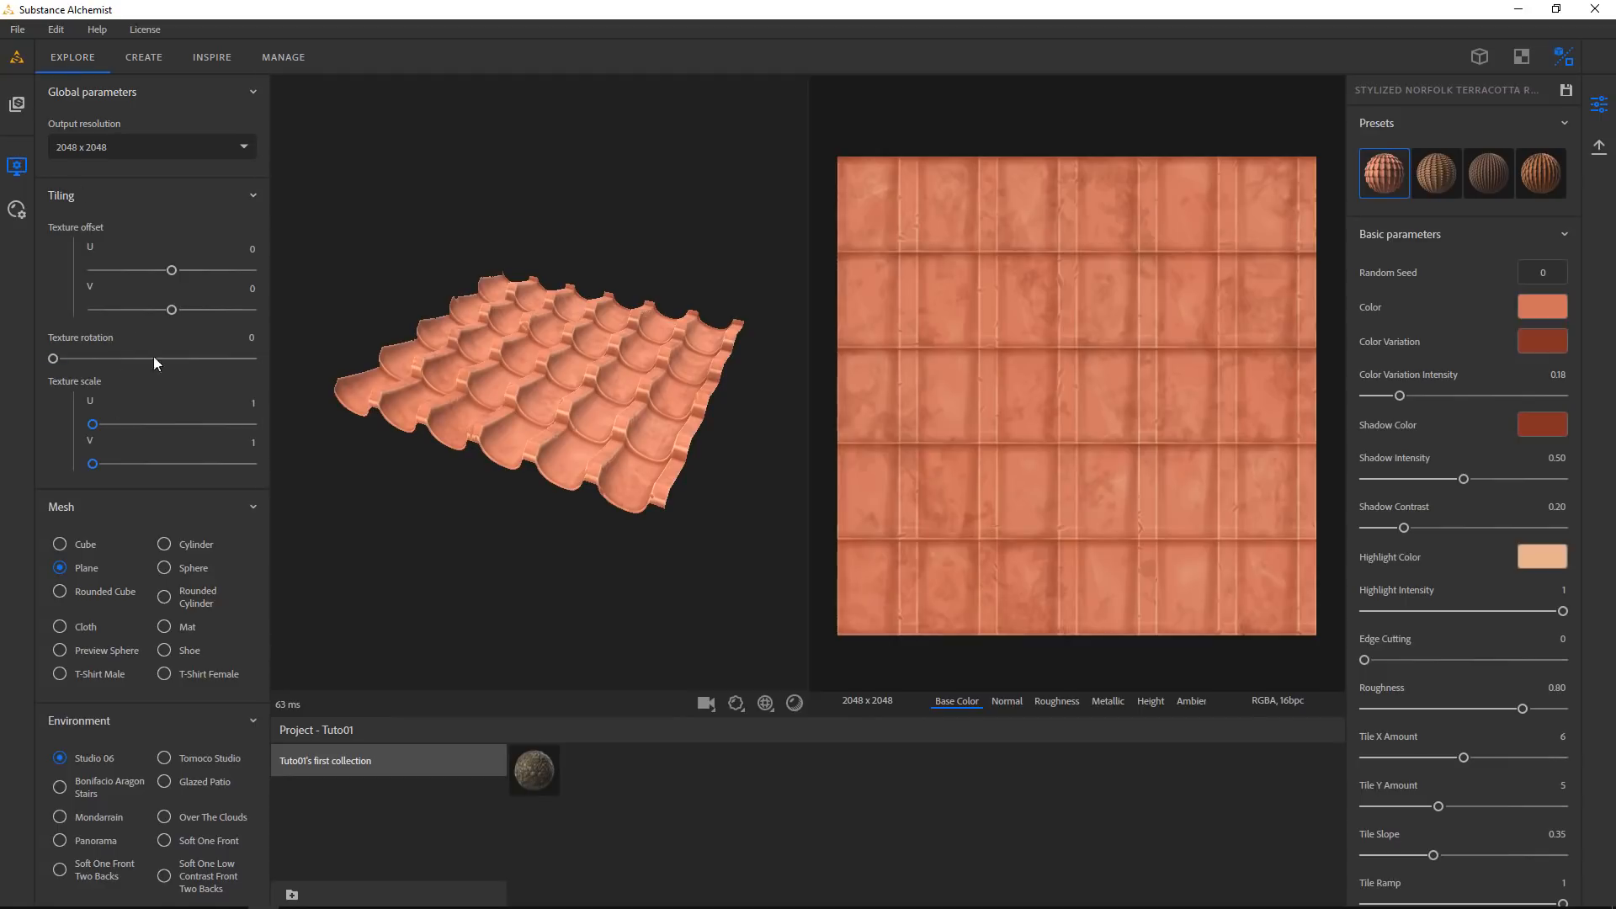
left_click_drag(172, 271, 168, 320)
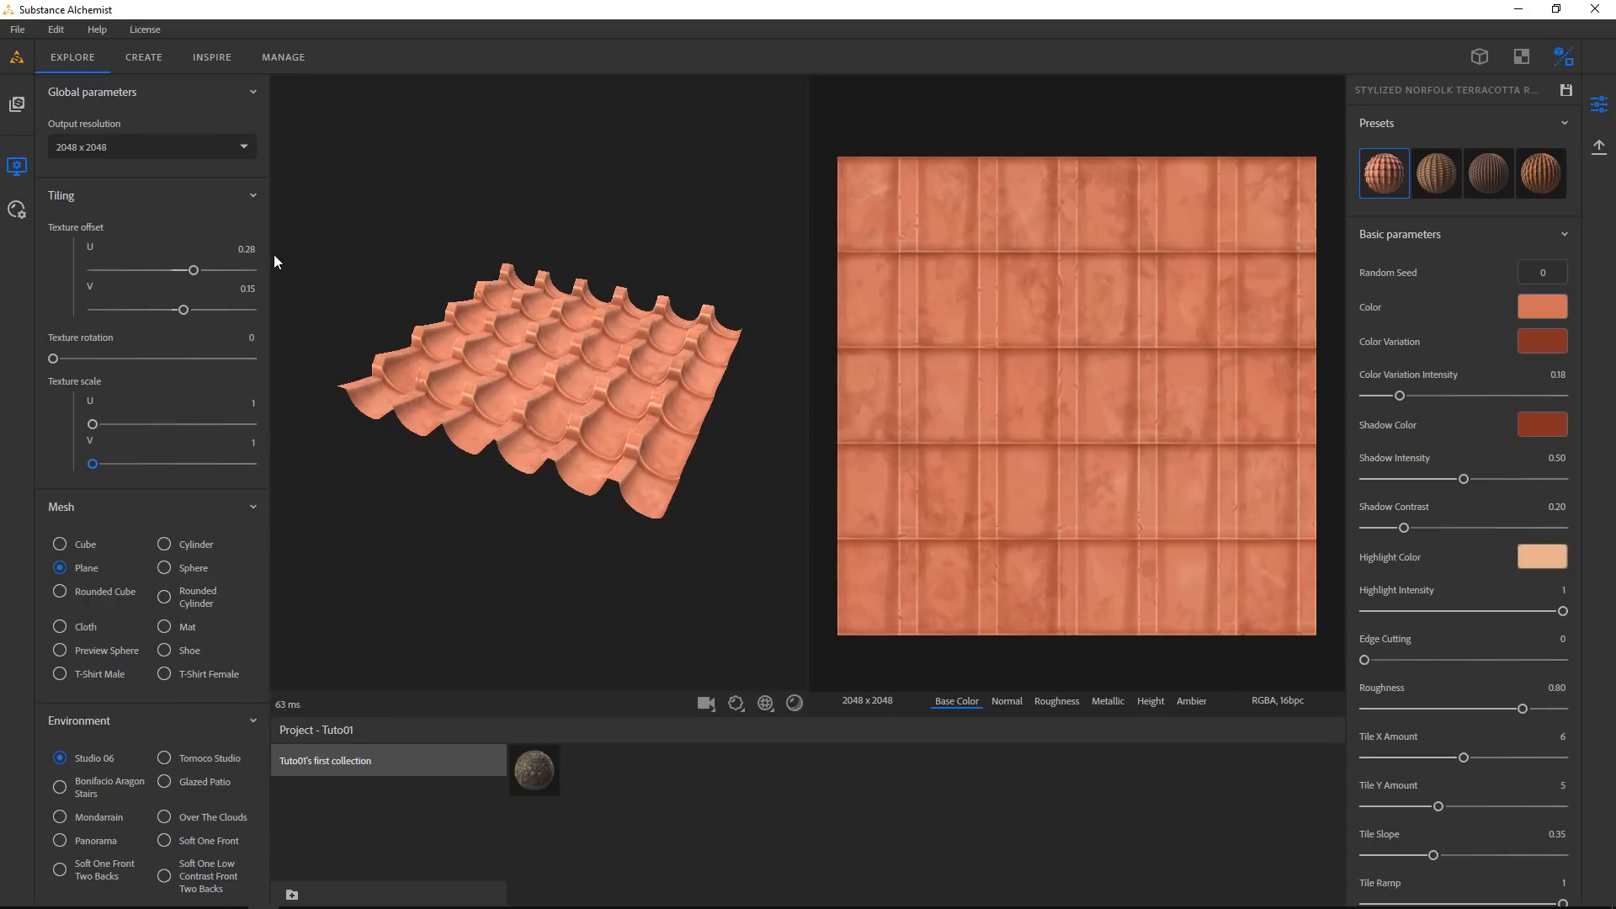
Reset the texture offset to 0 in both U and V and restore the split 3D and 2D view
left_click(243, 252)
type("0")
key("F2")
key("F3")
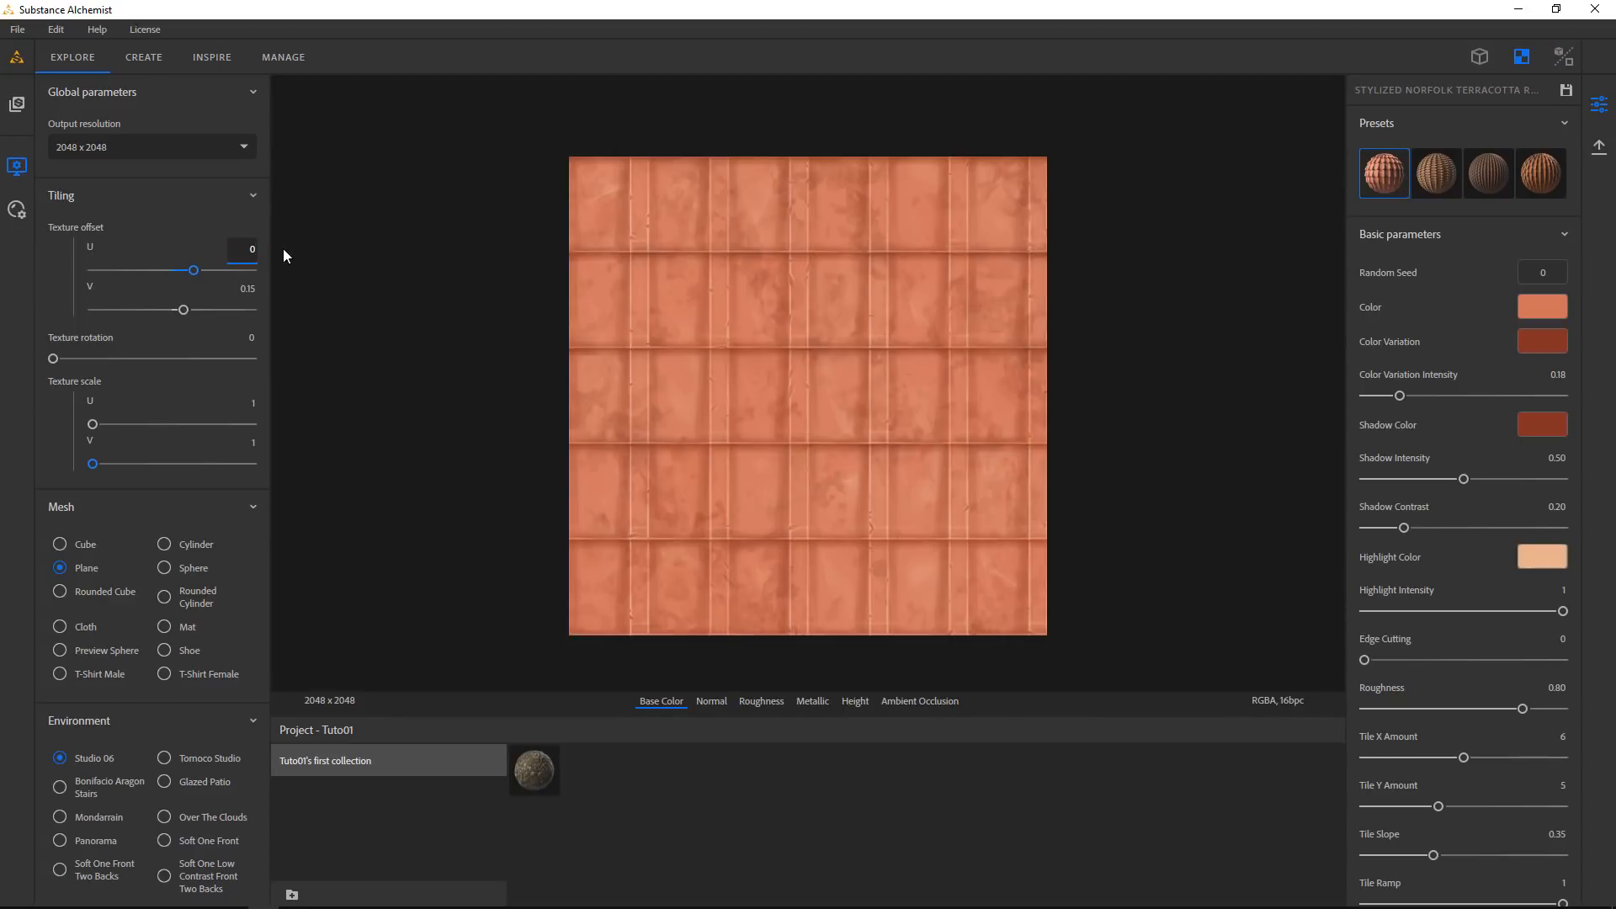
left_click(245, 289)
type("0")
key("Return")
left_click(244, 250)
type("0")
key("Return")
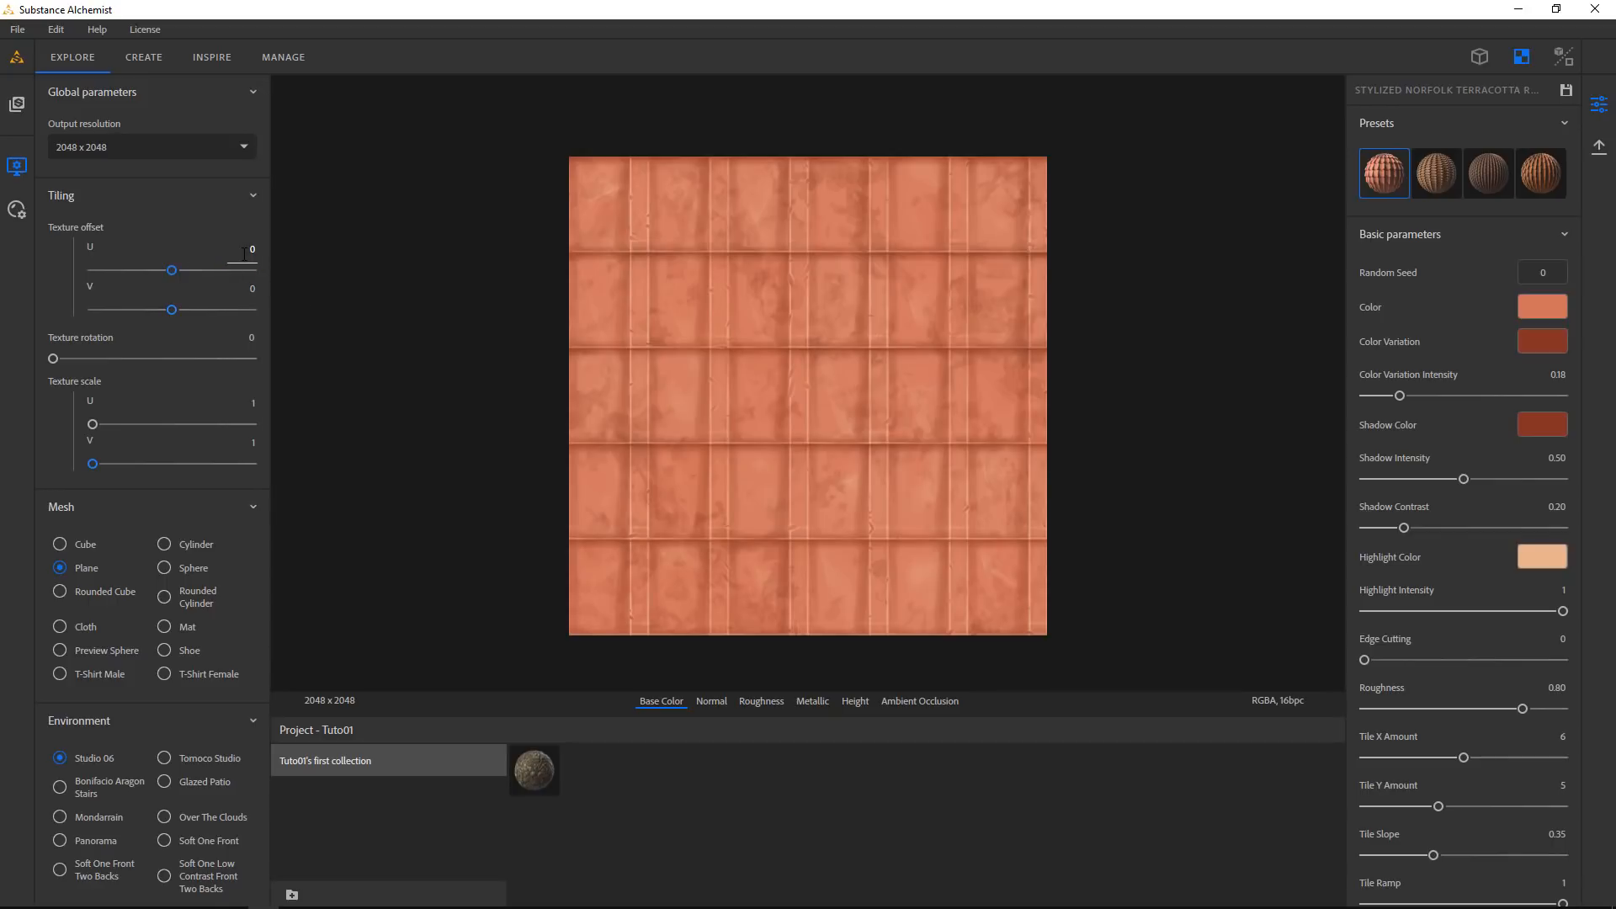
left_click(1568, 61)
Try a texture scale of 3 in U and V on the roof tiles and set it back to 1
left_click_drag(96, 425, 128, 464)
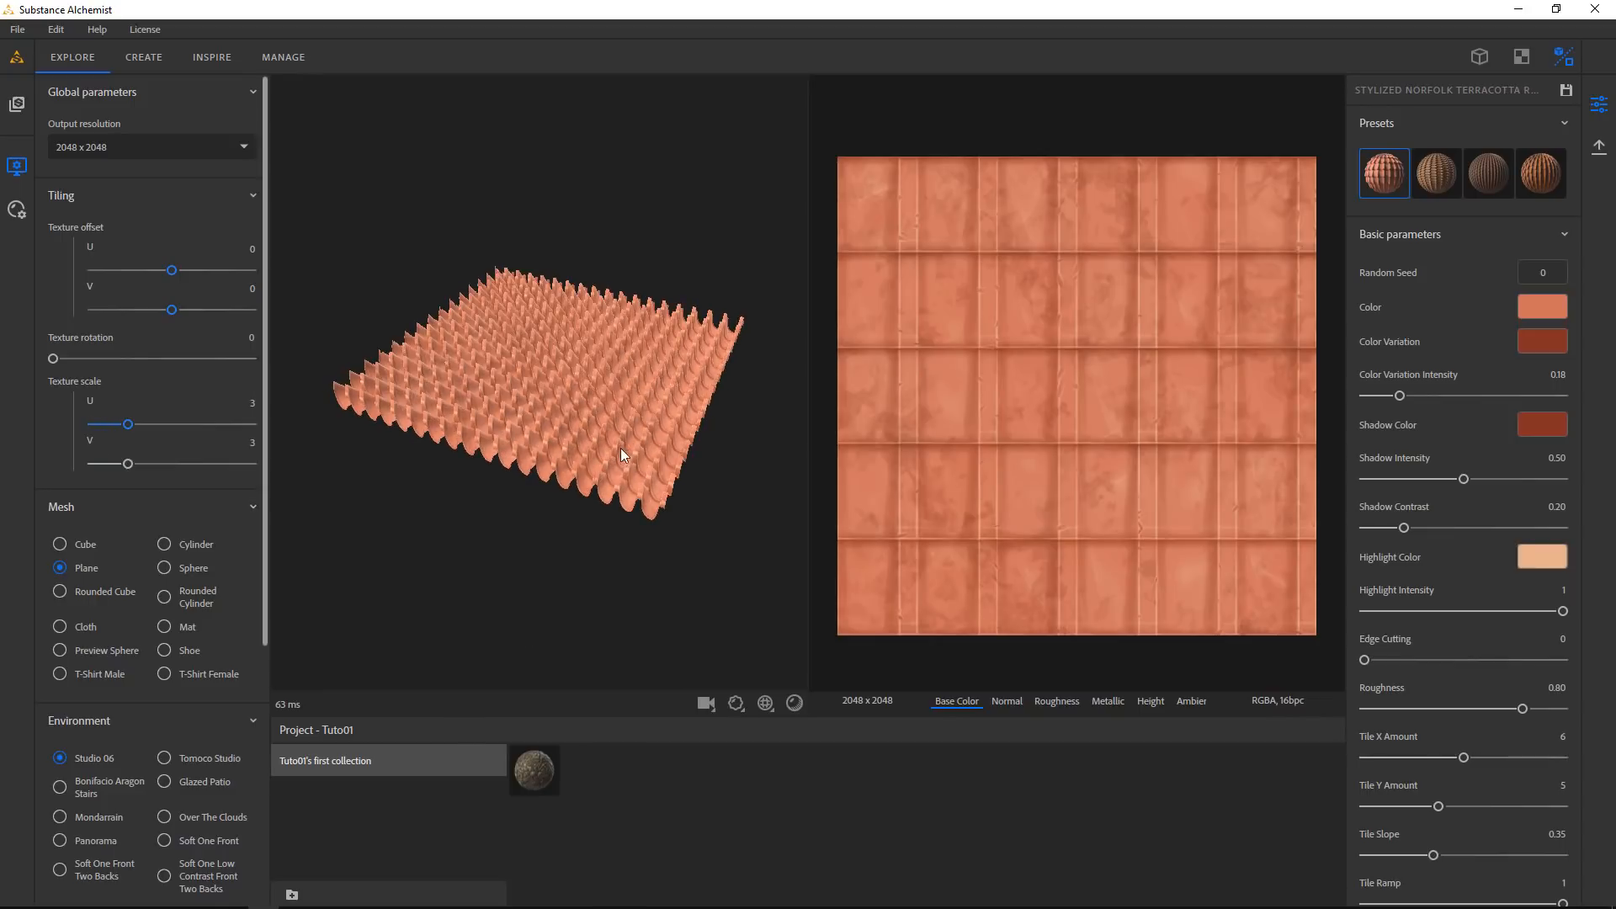
left_click_drag(624, 456, 557, 444)
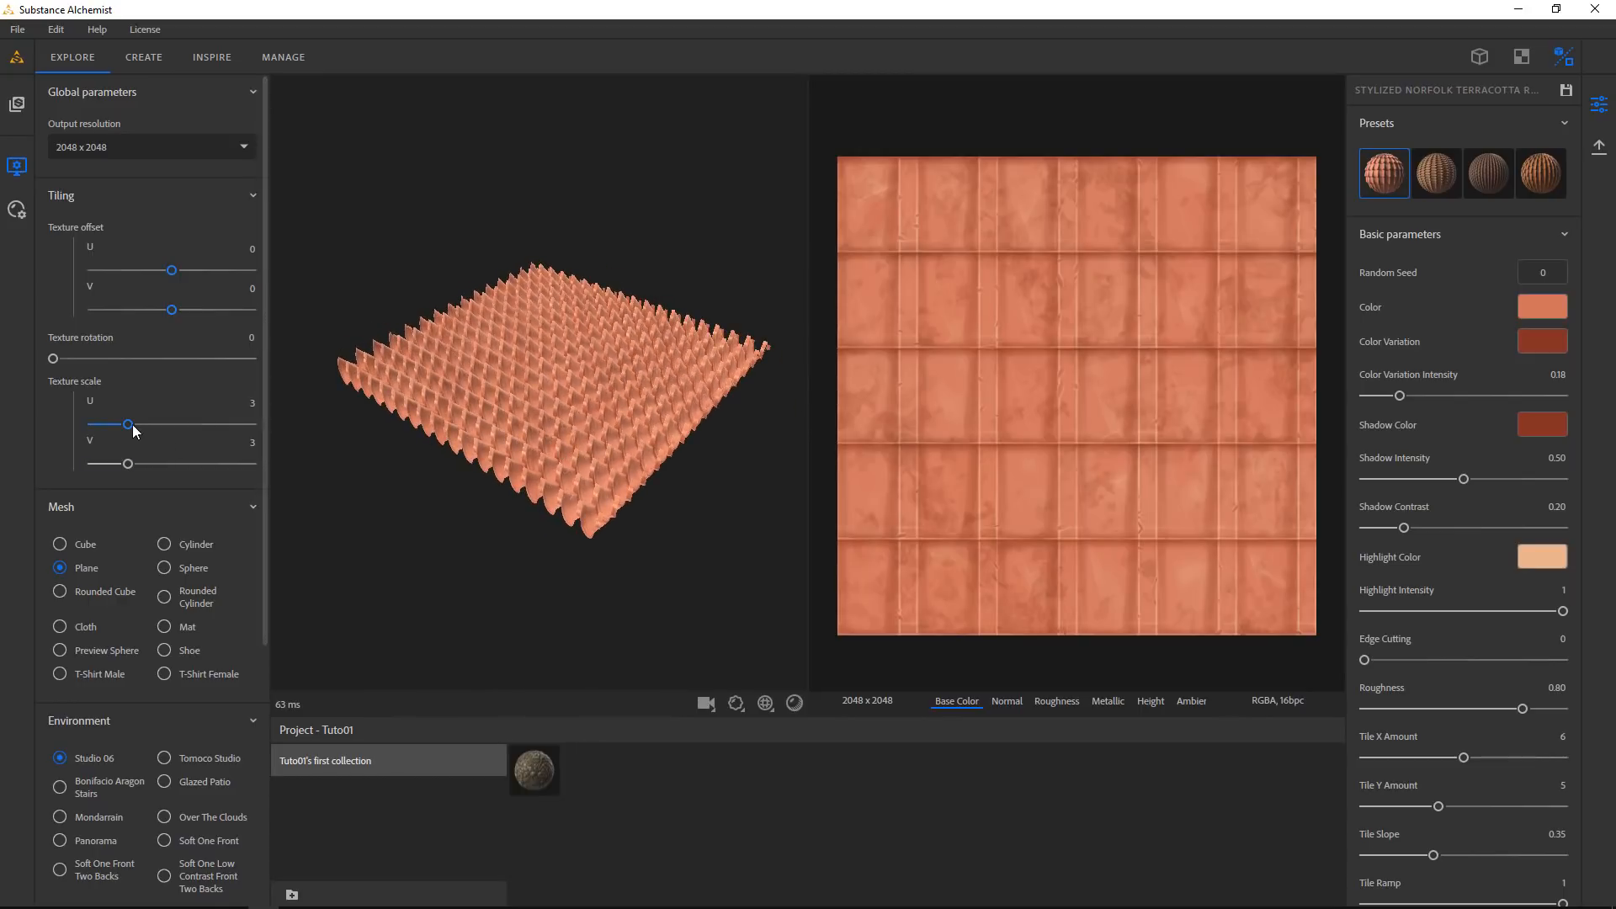
left_click_drag(133, 425, 38, 454)
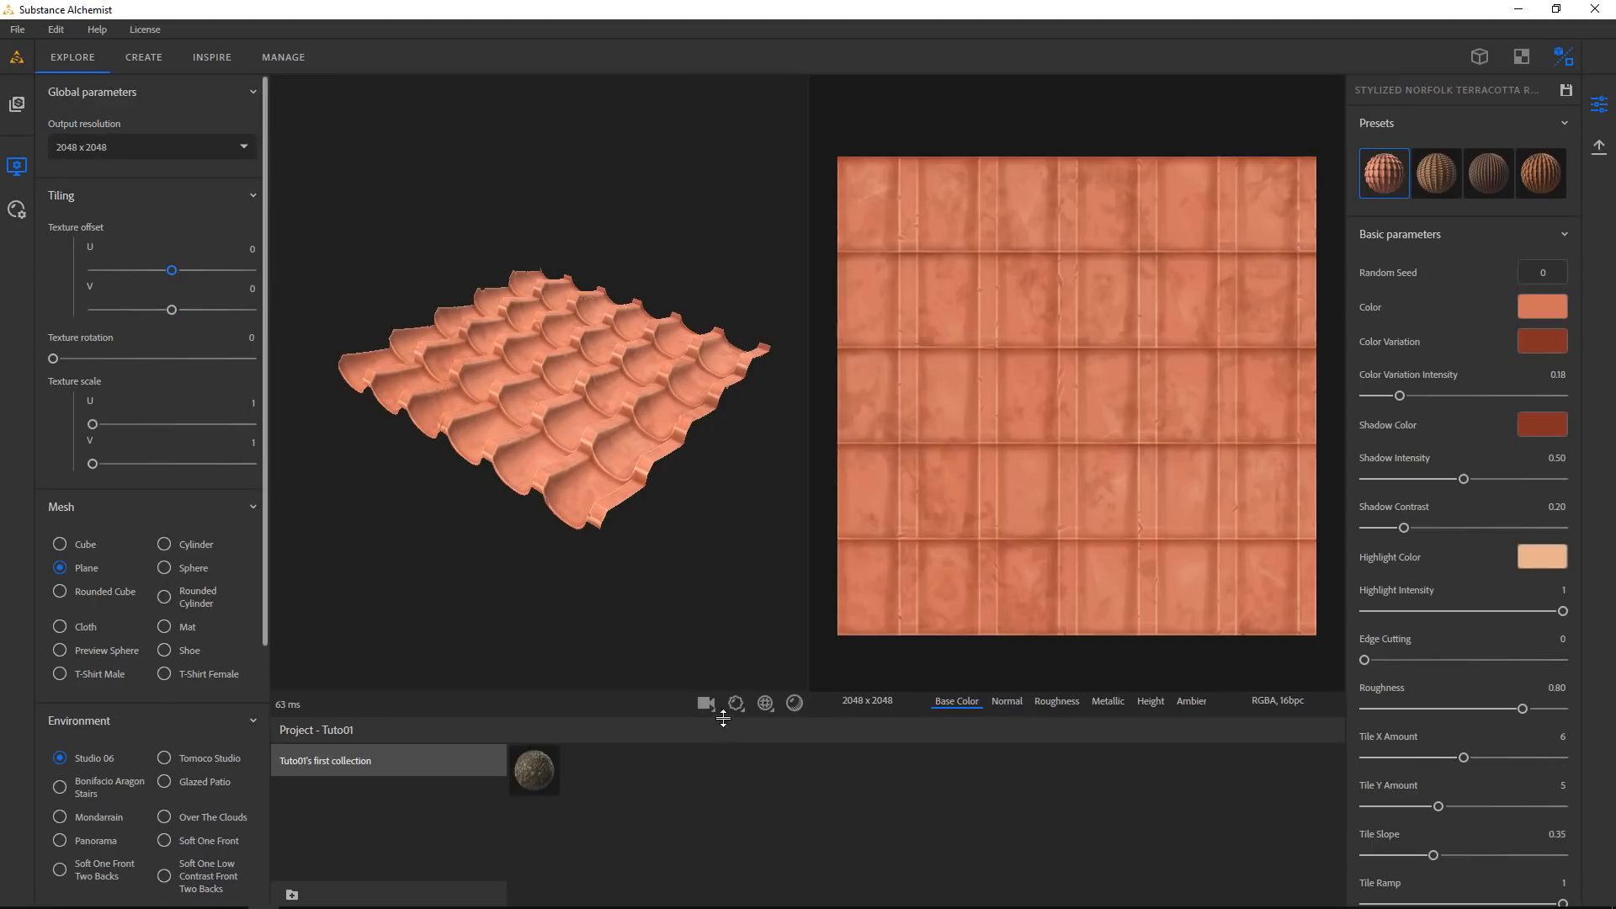
Try a texture scale of 2 in U and V using the 3D view's own tiling control and return it to 1
left_click(773, 709)
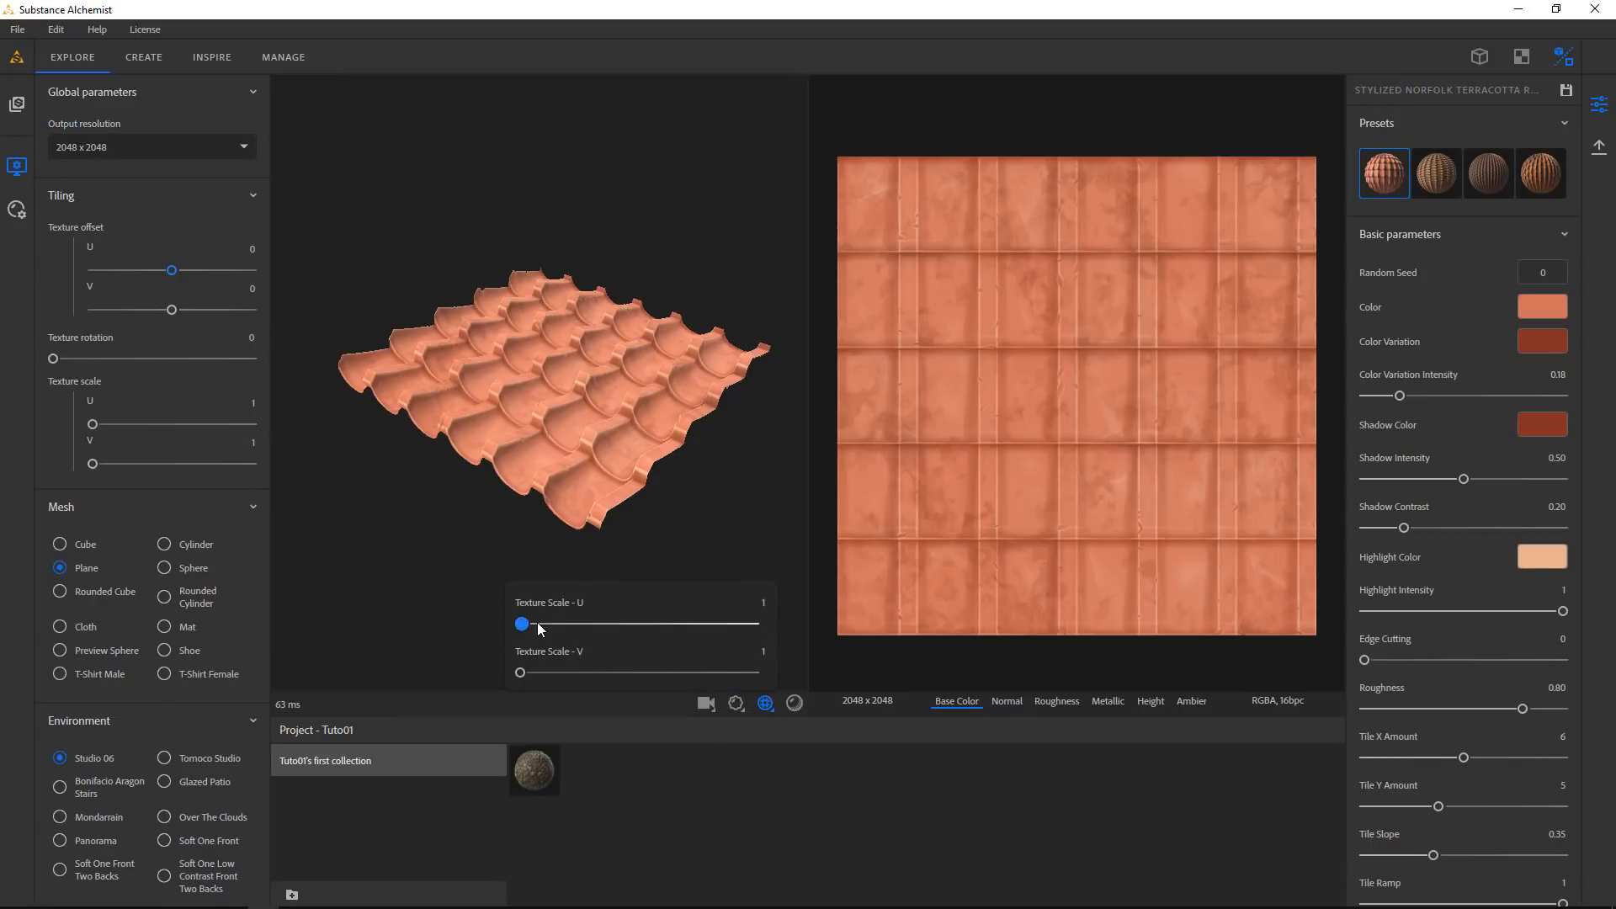
left_click_drag(521, 624, 547, 672)
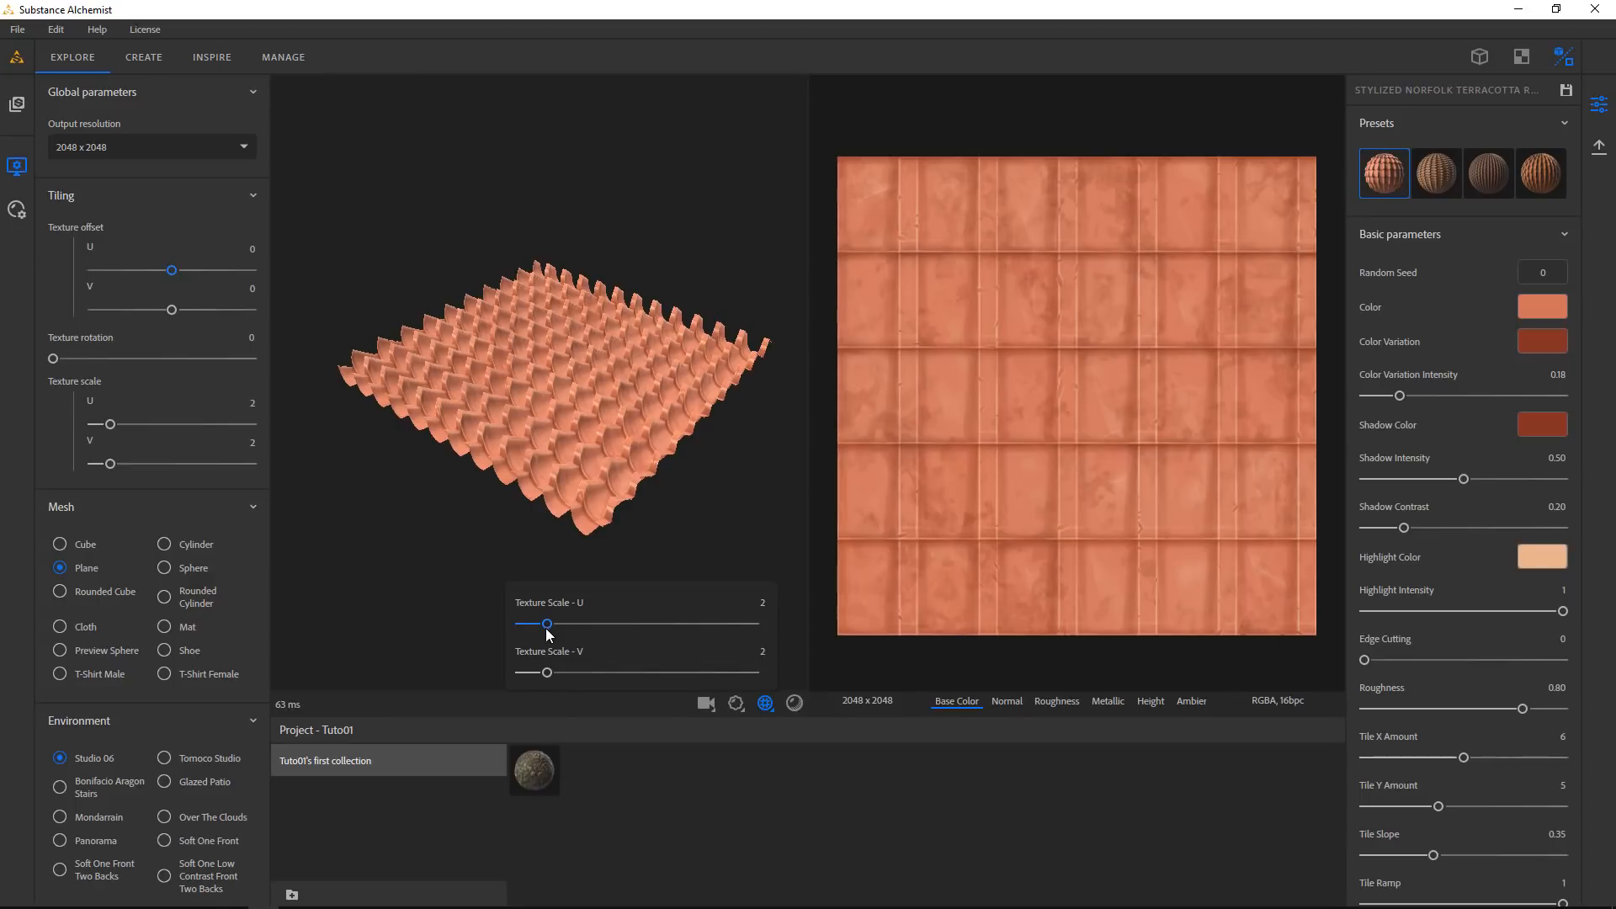
left_click_drag(546, 630, 520, 673)
left_click(396, 596)
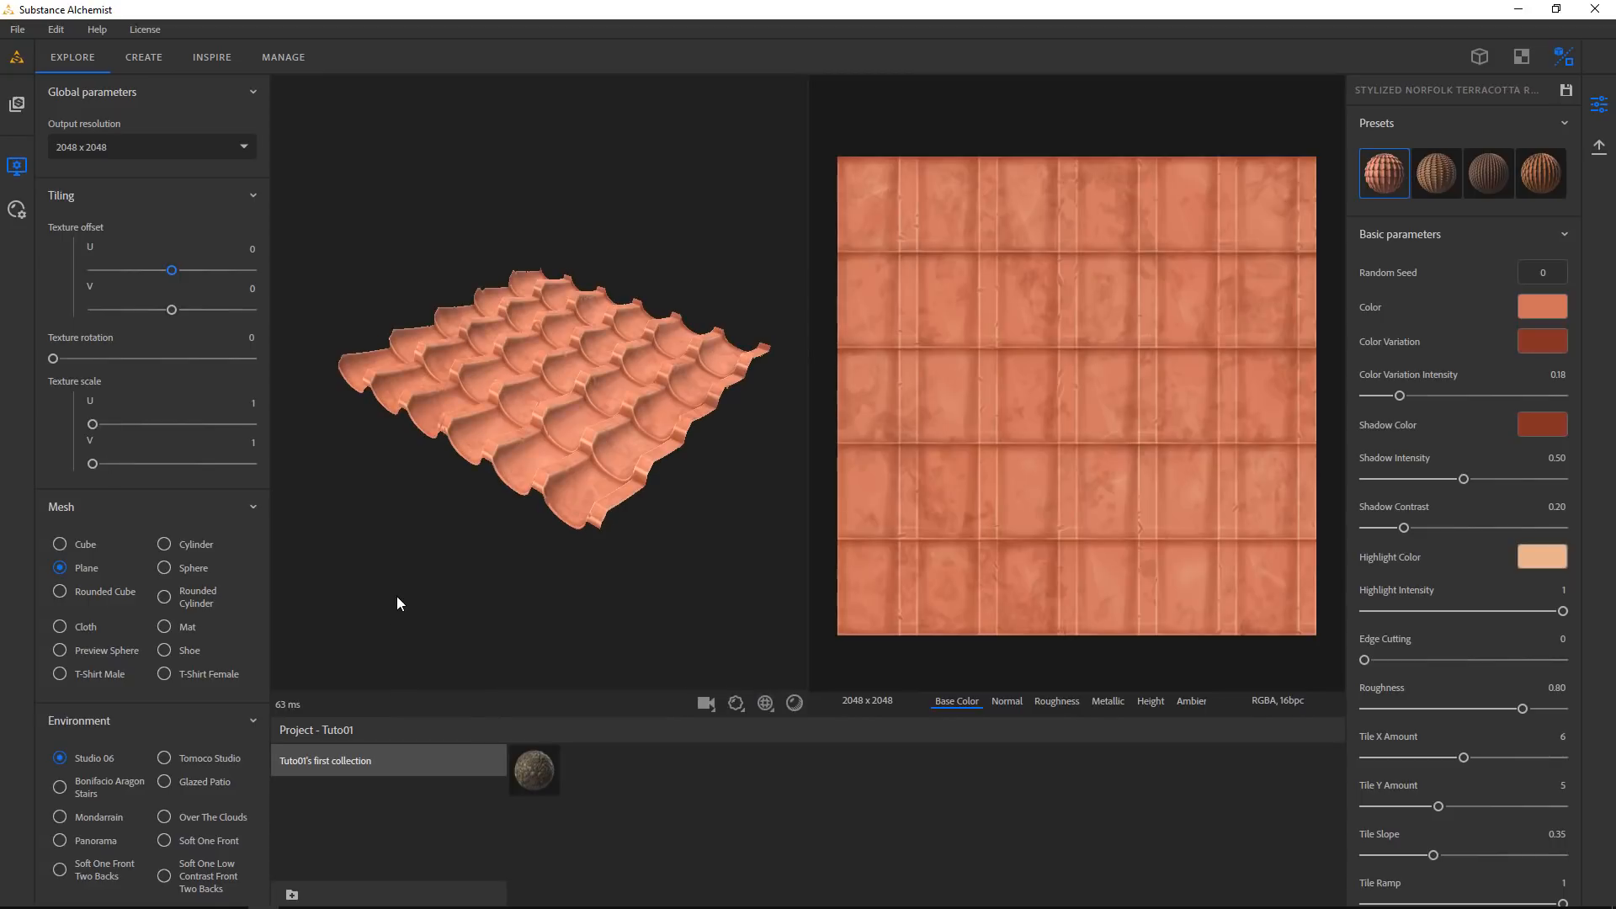
Try the Cube, Rounded Cube, Cloth, Preview Sphere and T-Shirt Male meshes for previewing the roof tiles
scroll(229, 498, "down", 5)
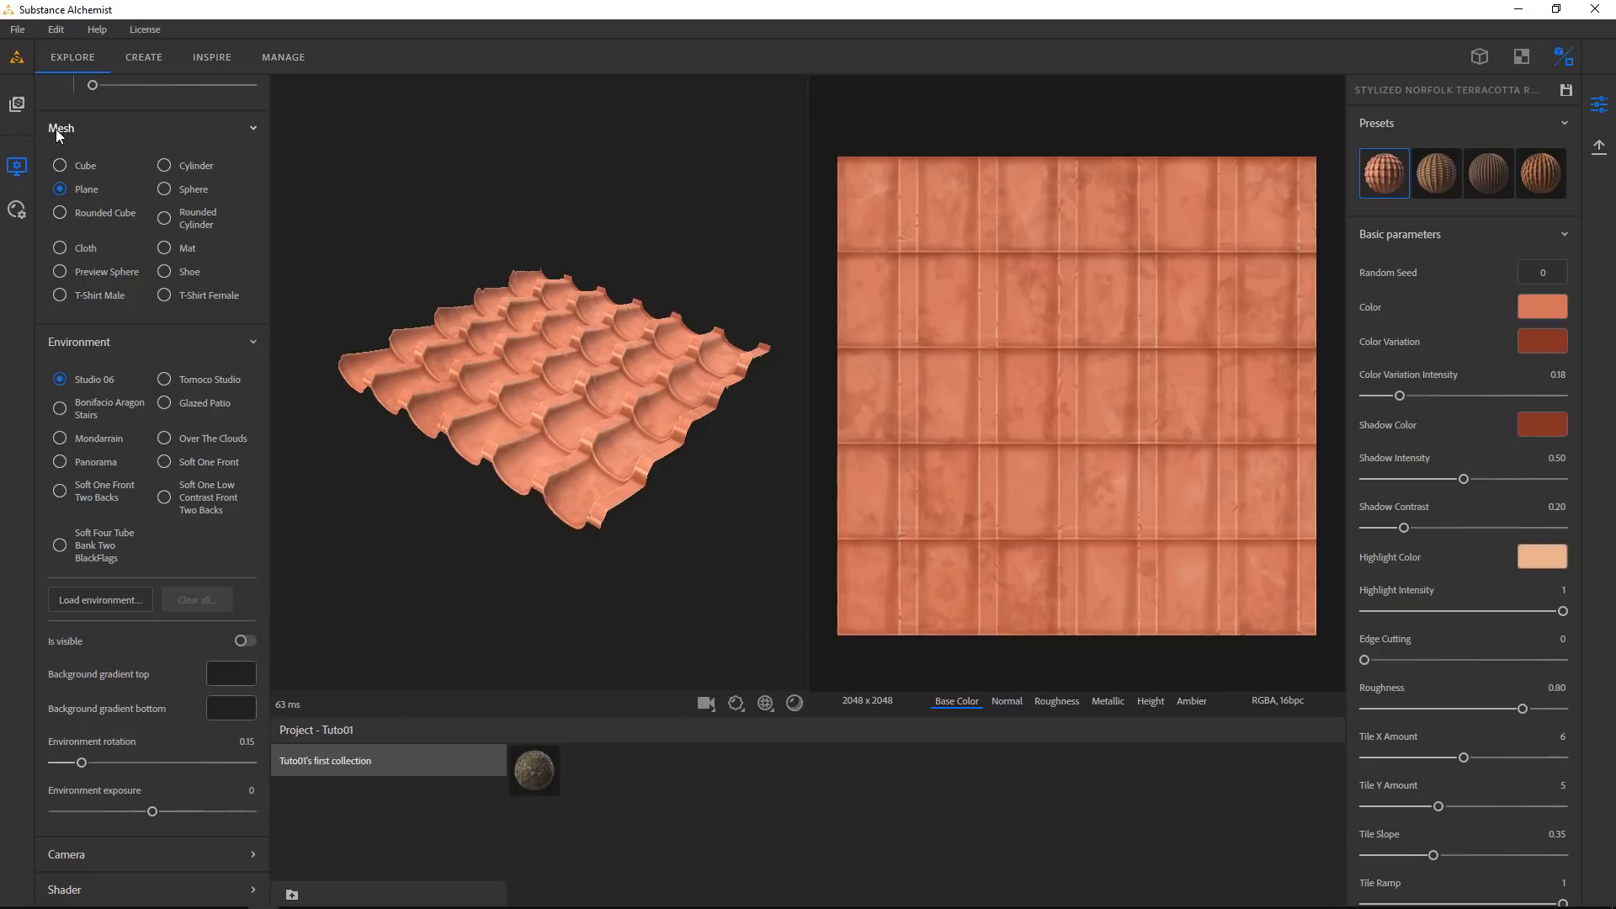
left_click(81, 166)
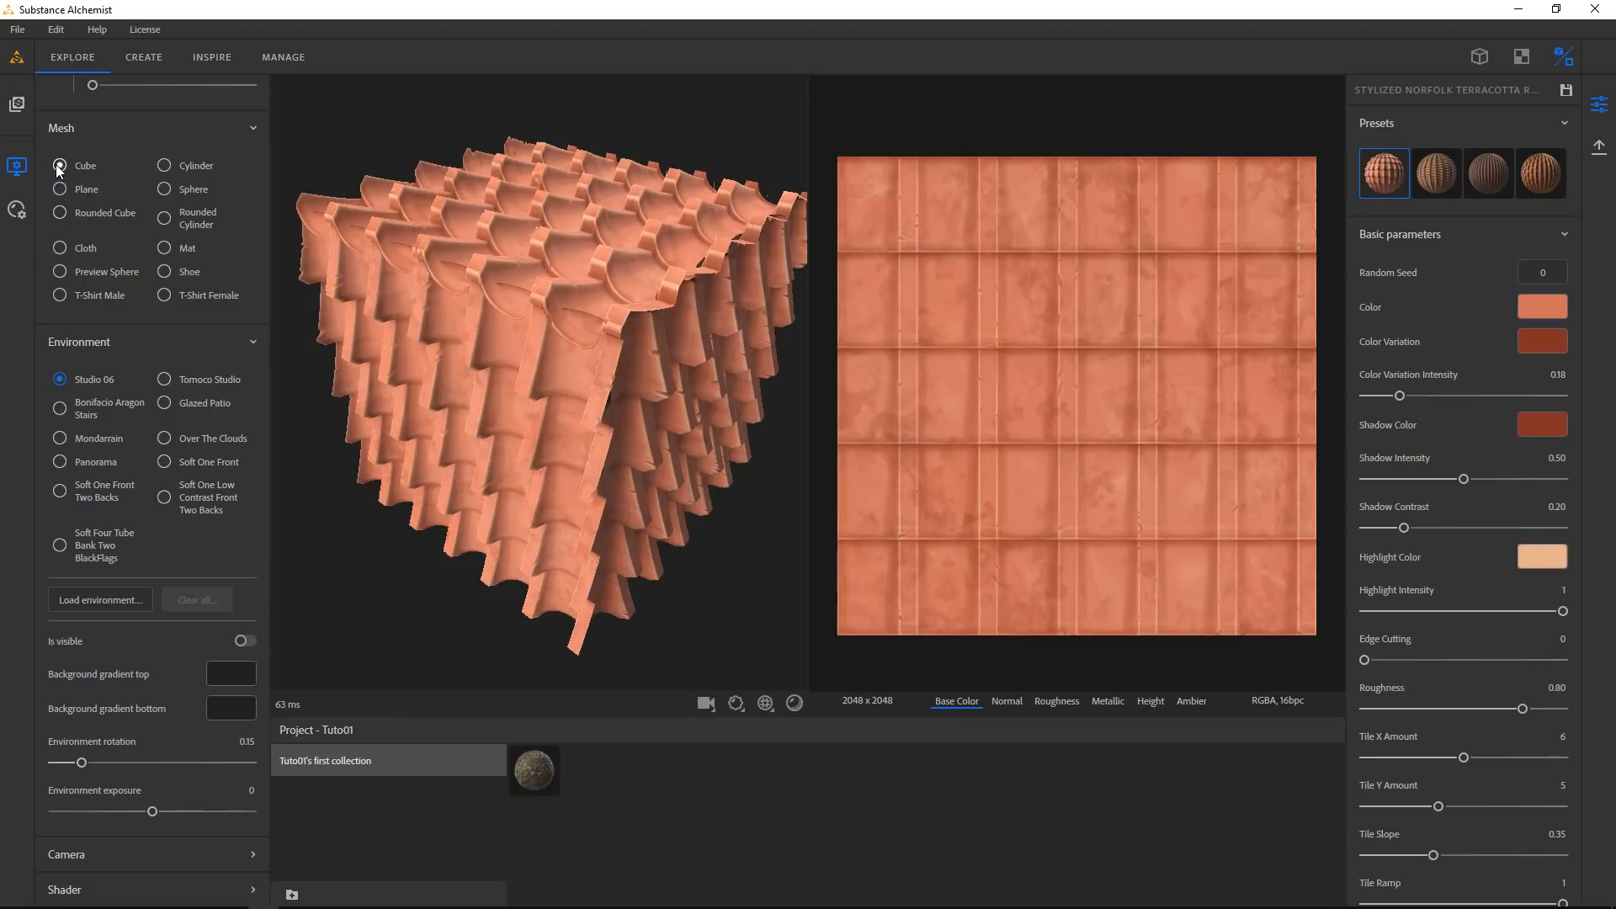
left_click(66, 212)
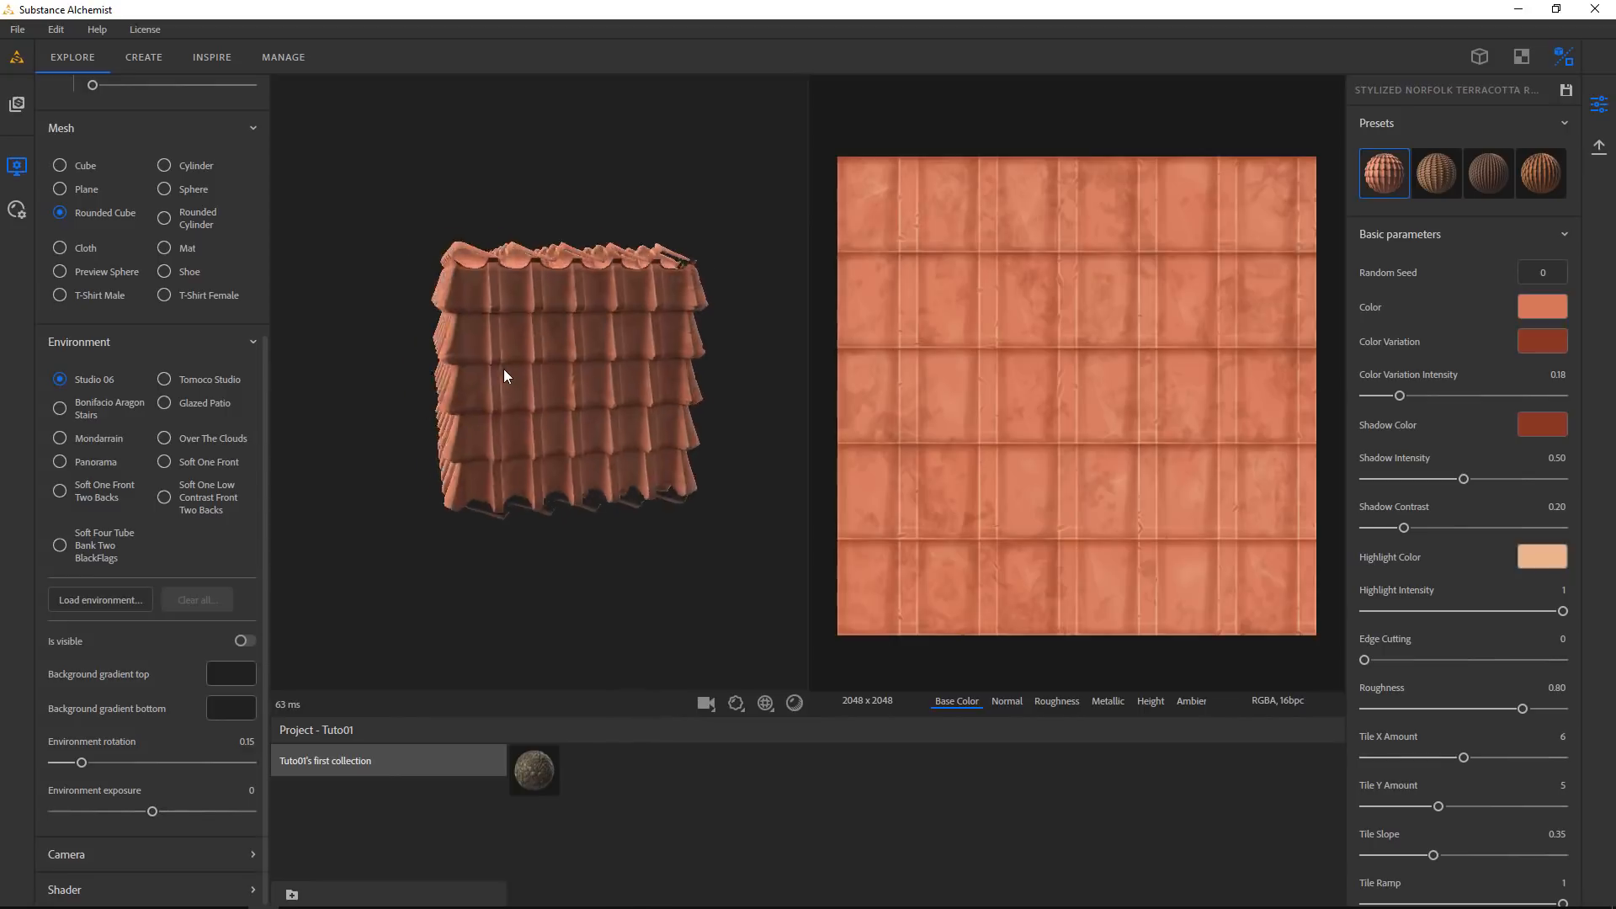
left_click(77, 248)
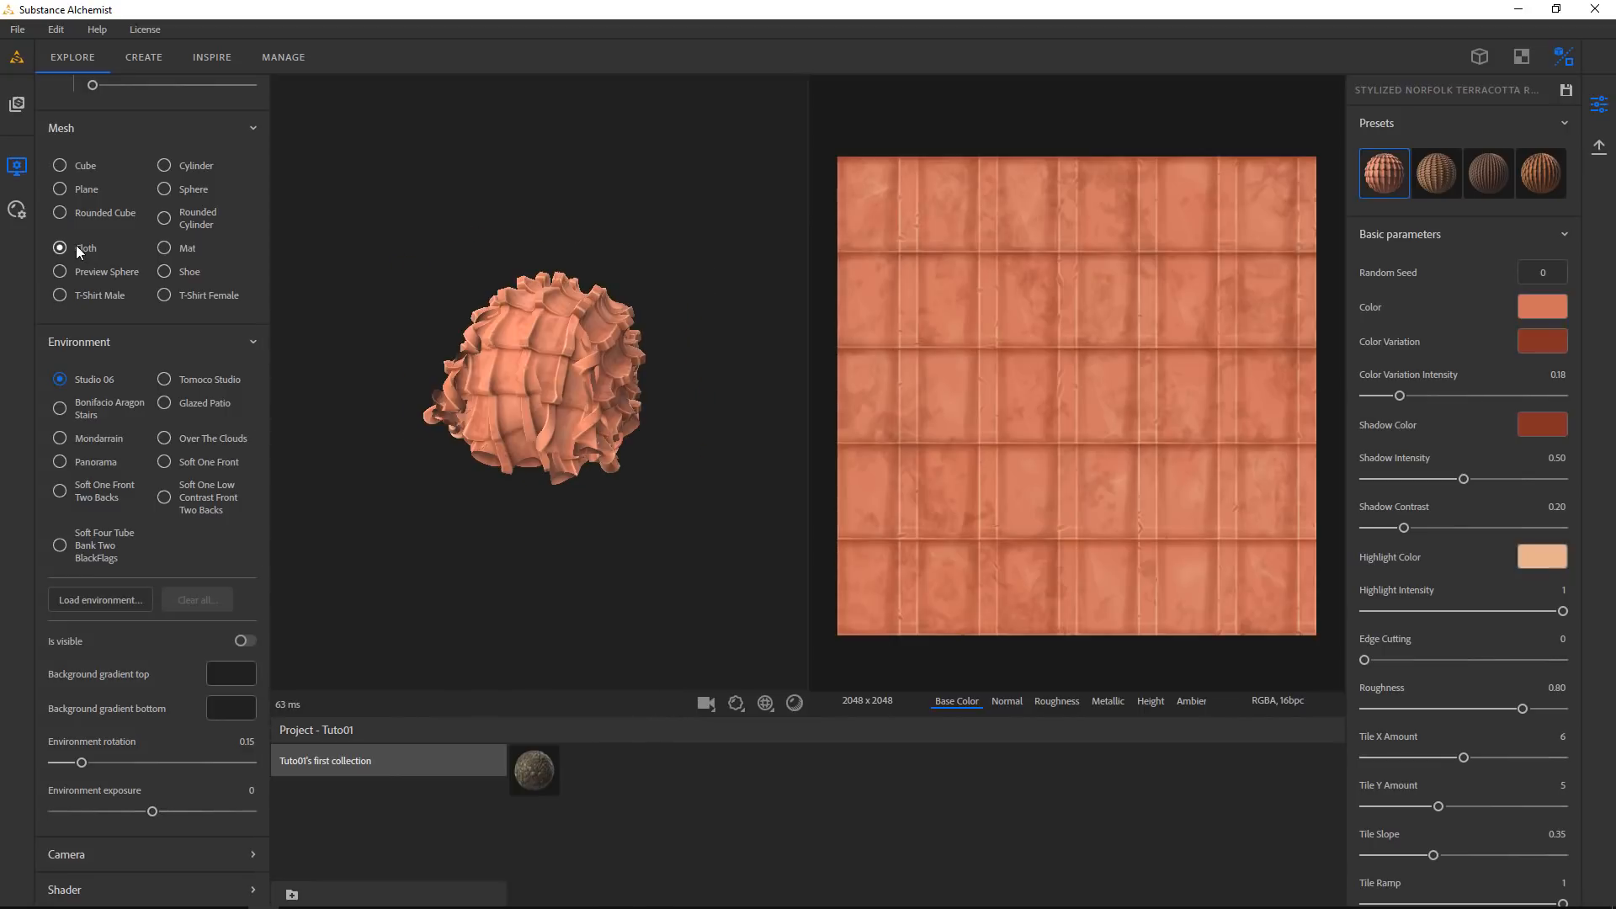
left_click(85, 270)
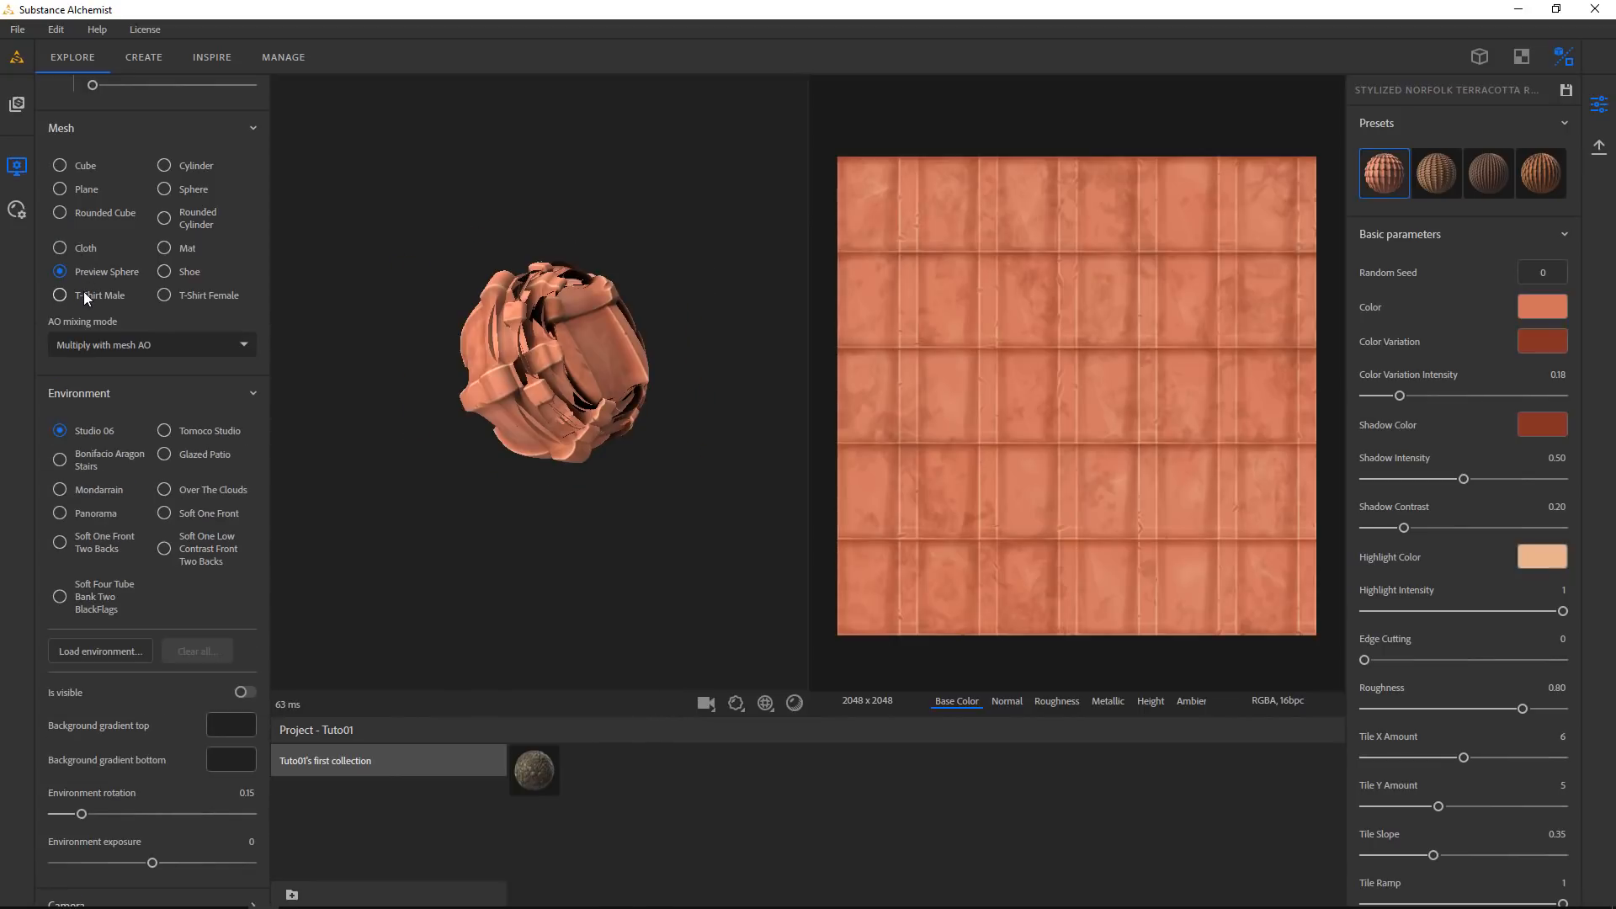
left_click(84, 295)
Try the Cylinder and Sphere preview meshes and return to the Plane mesh
left_click(182, 170)
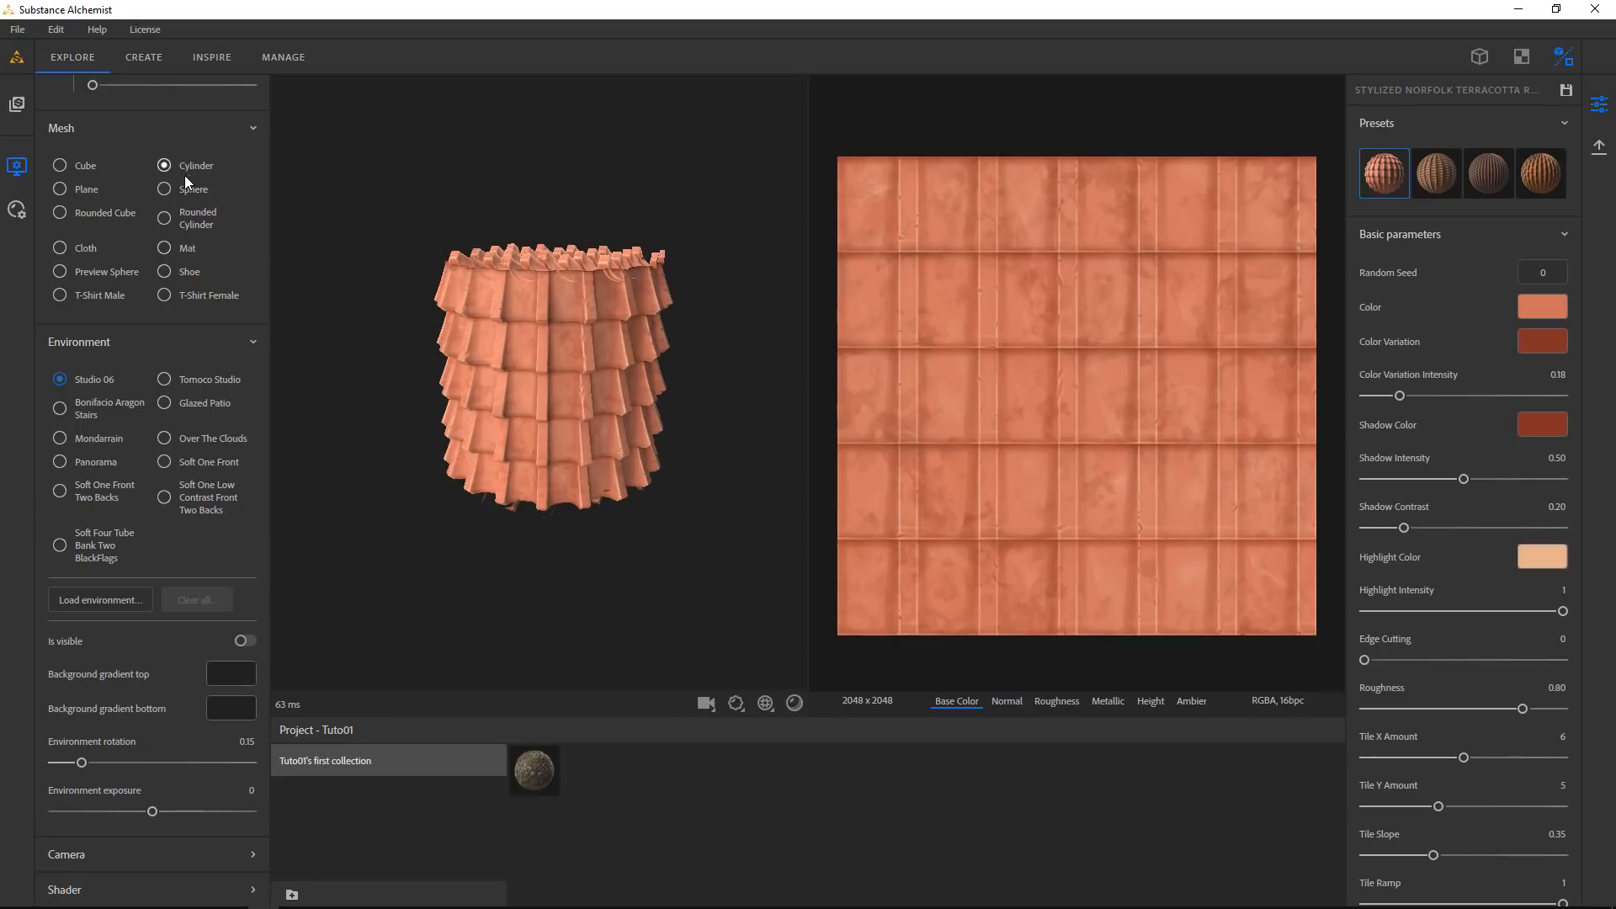
left_click(189, 190)
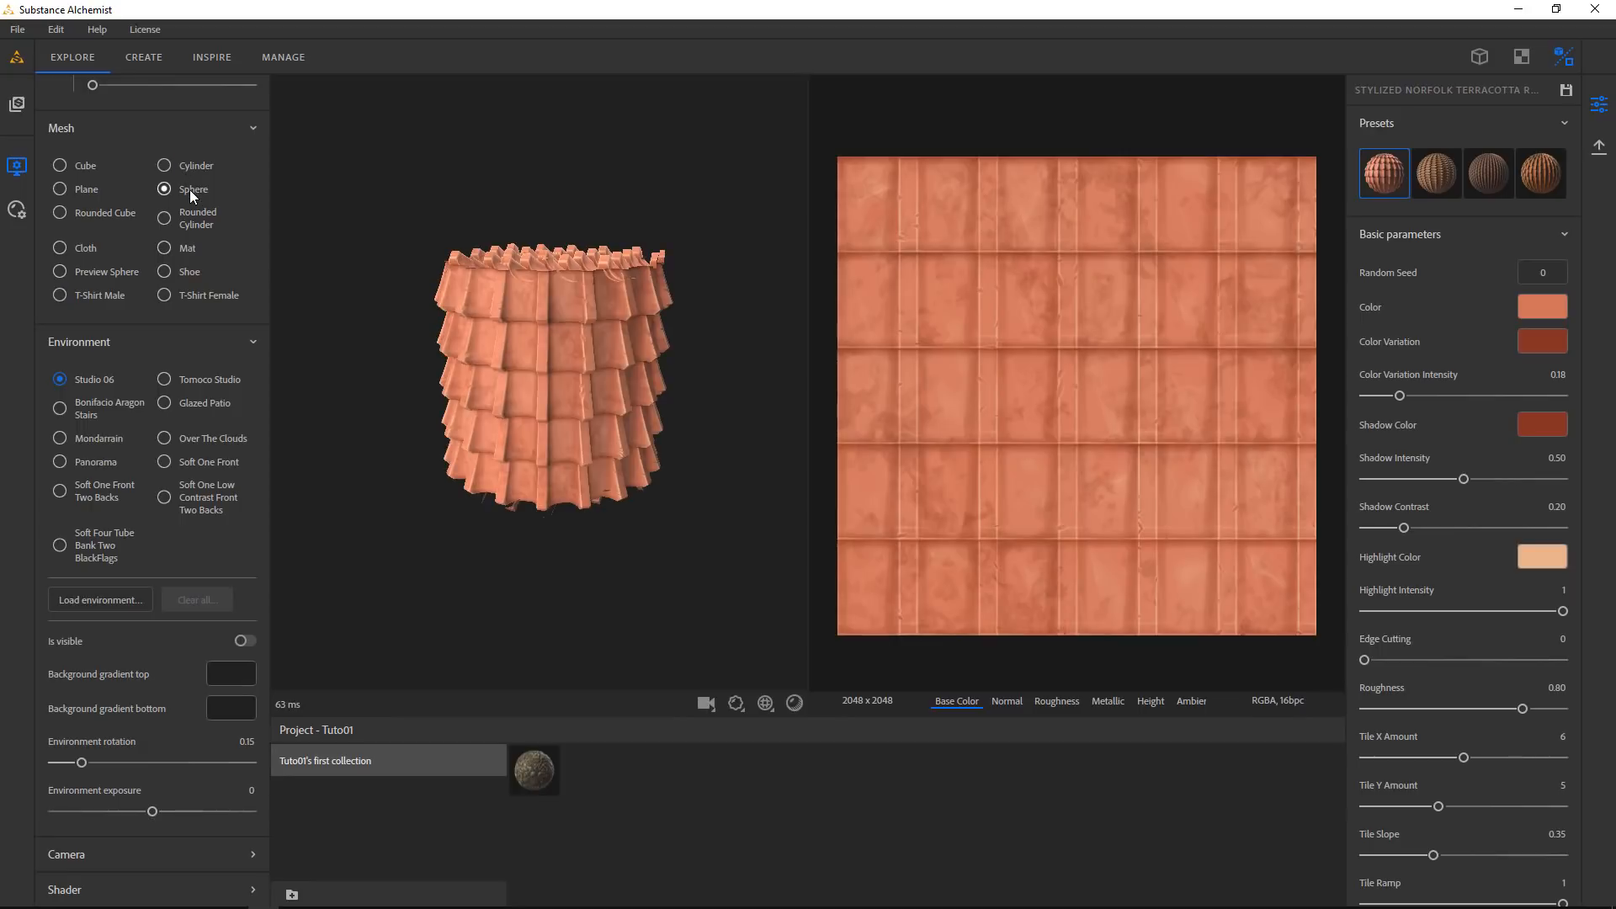
left_click(76, 194)
left_click_drag(543, 482, 572, 527)
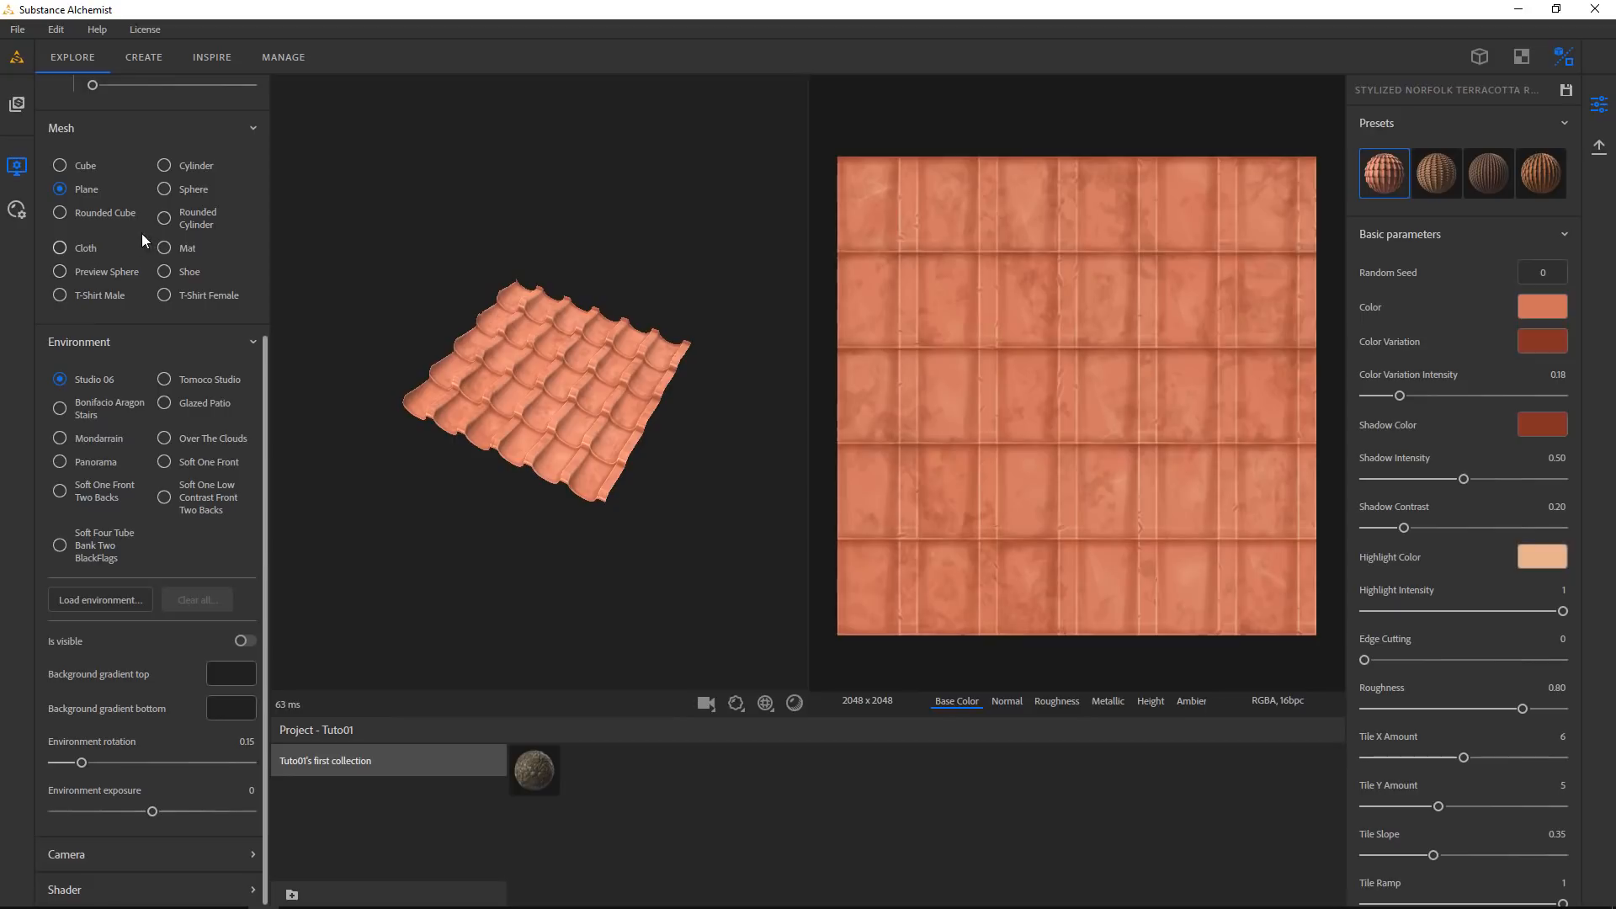
left_click(126, 215)
left_click(82, 187)
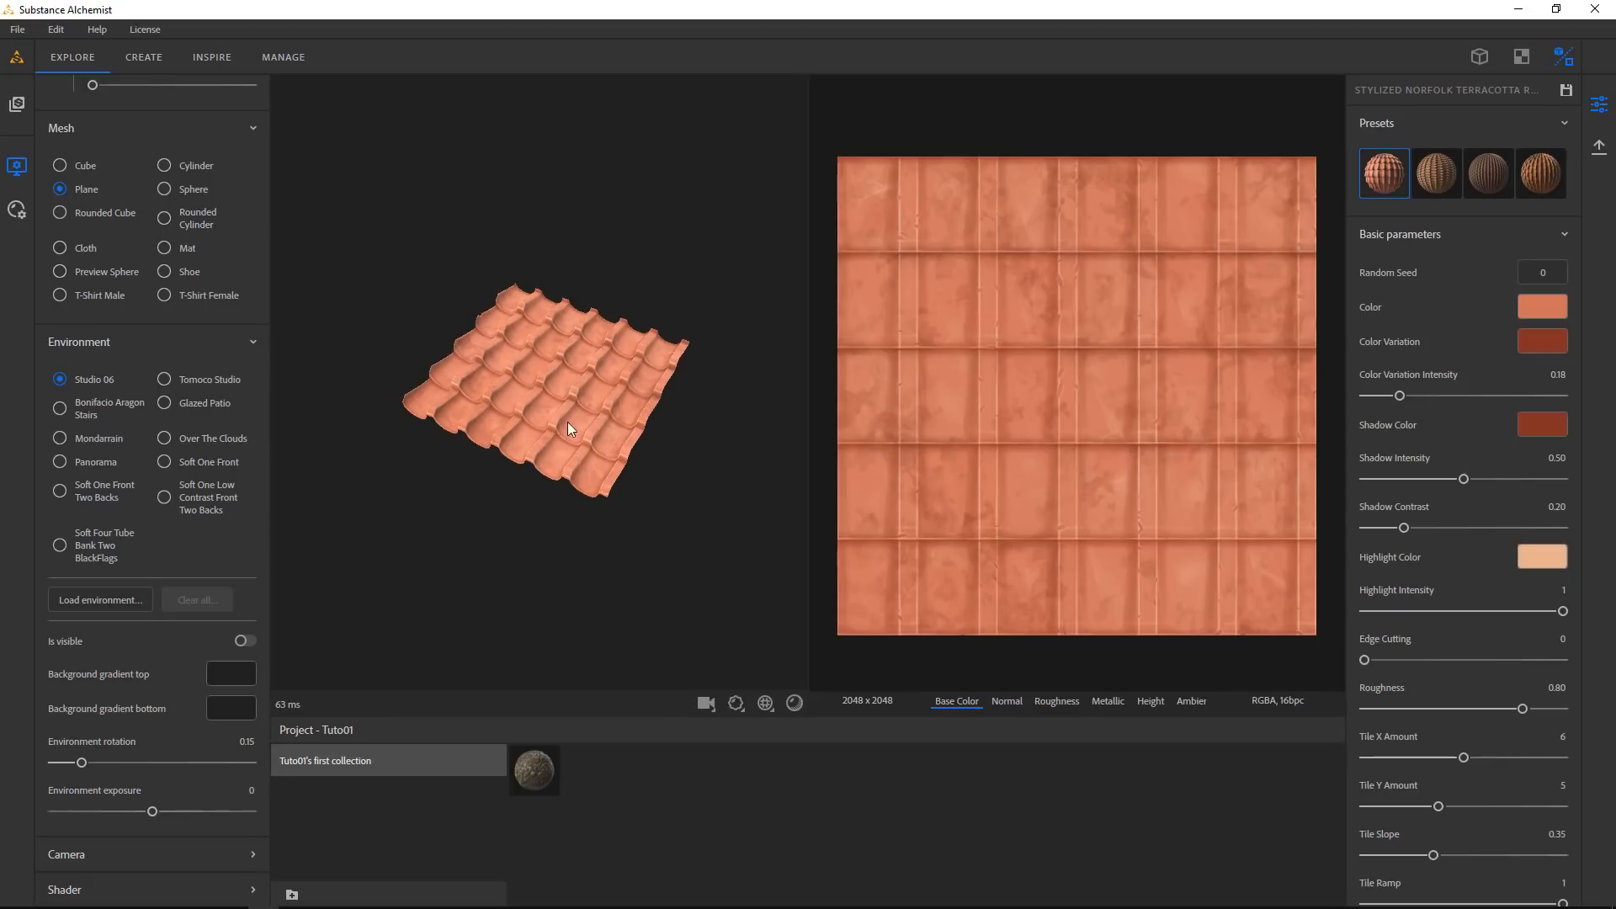
Light the roof tiles with the Mondarrain environment and make the environment visible behind them
left_click_drag(568, 421, 572, 407)
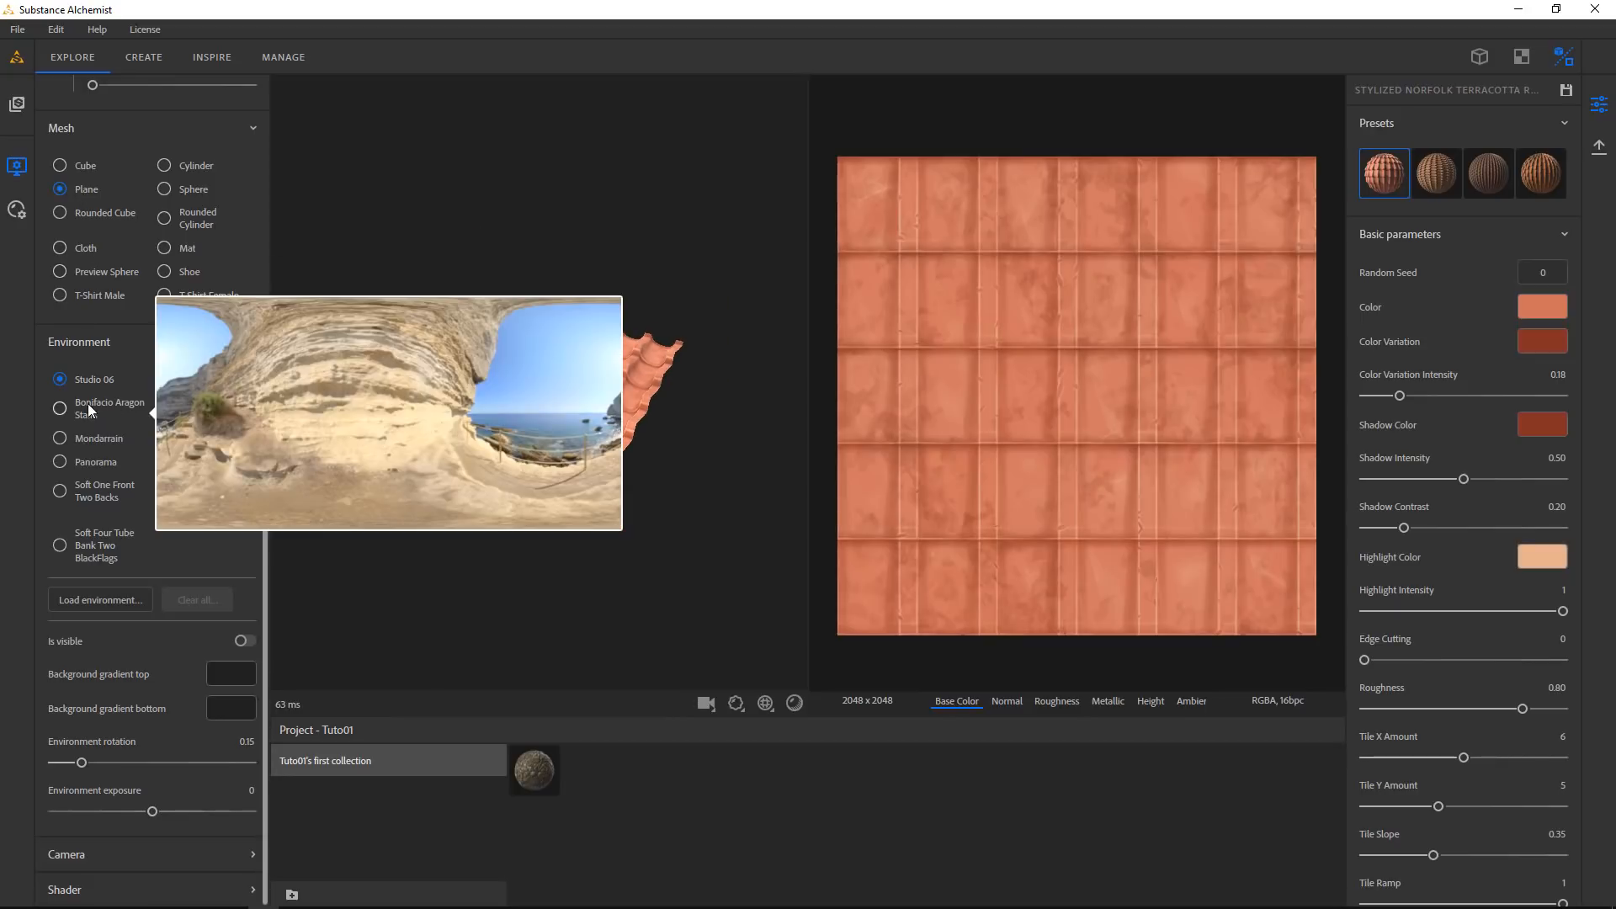
left_click(86, 439)
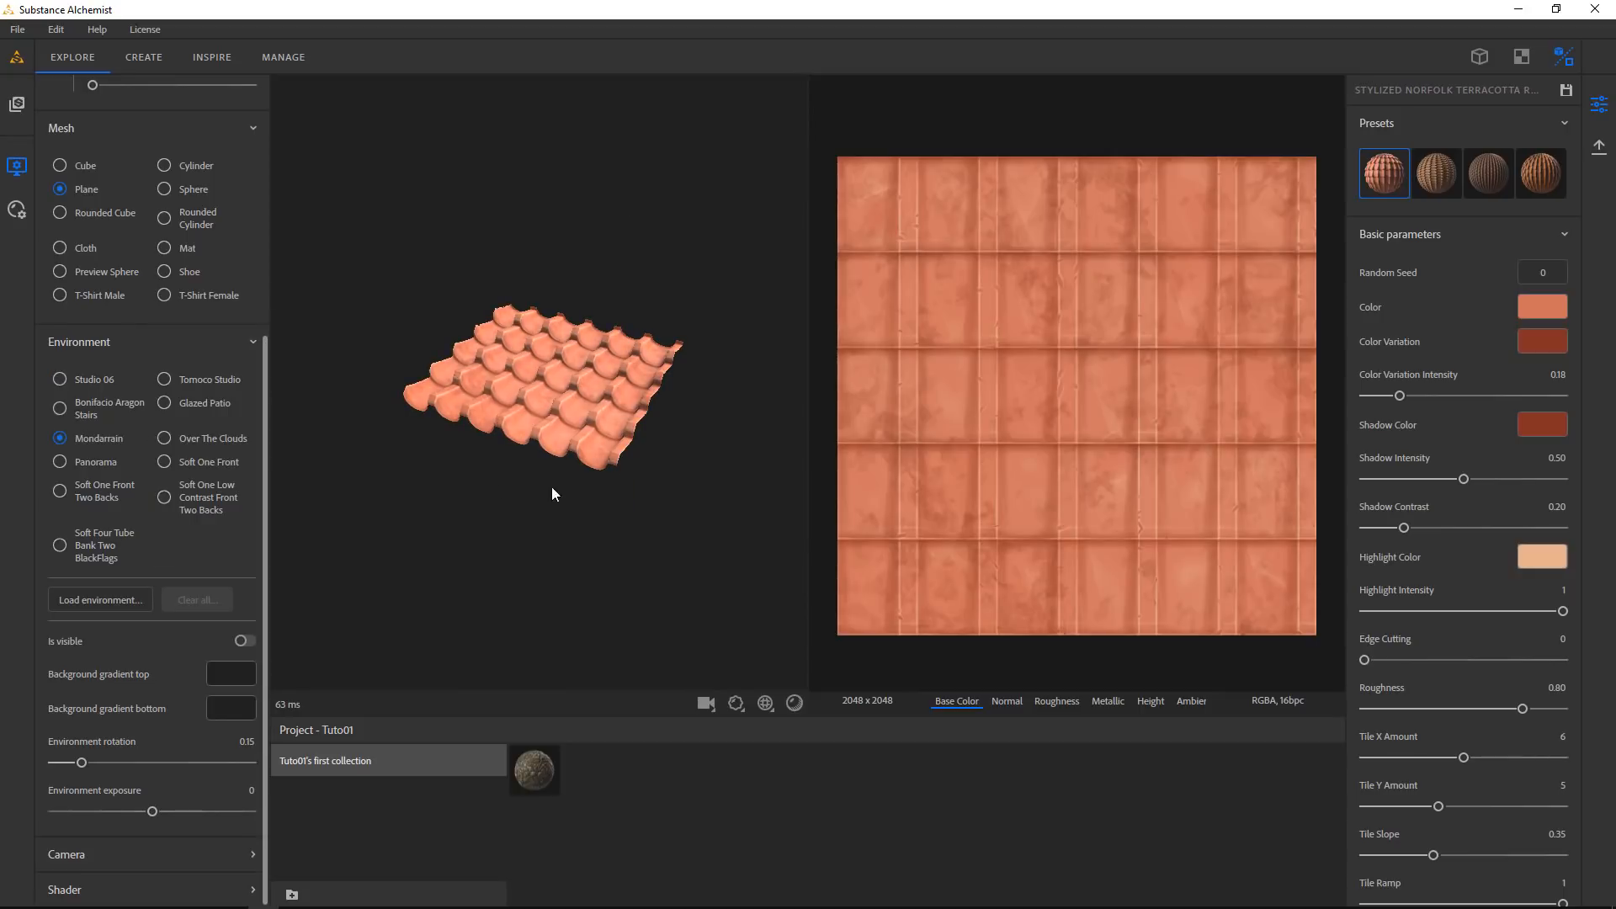
mouse_move(96, 436)
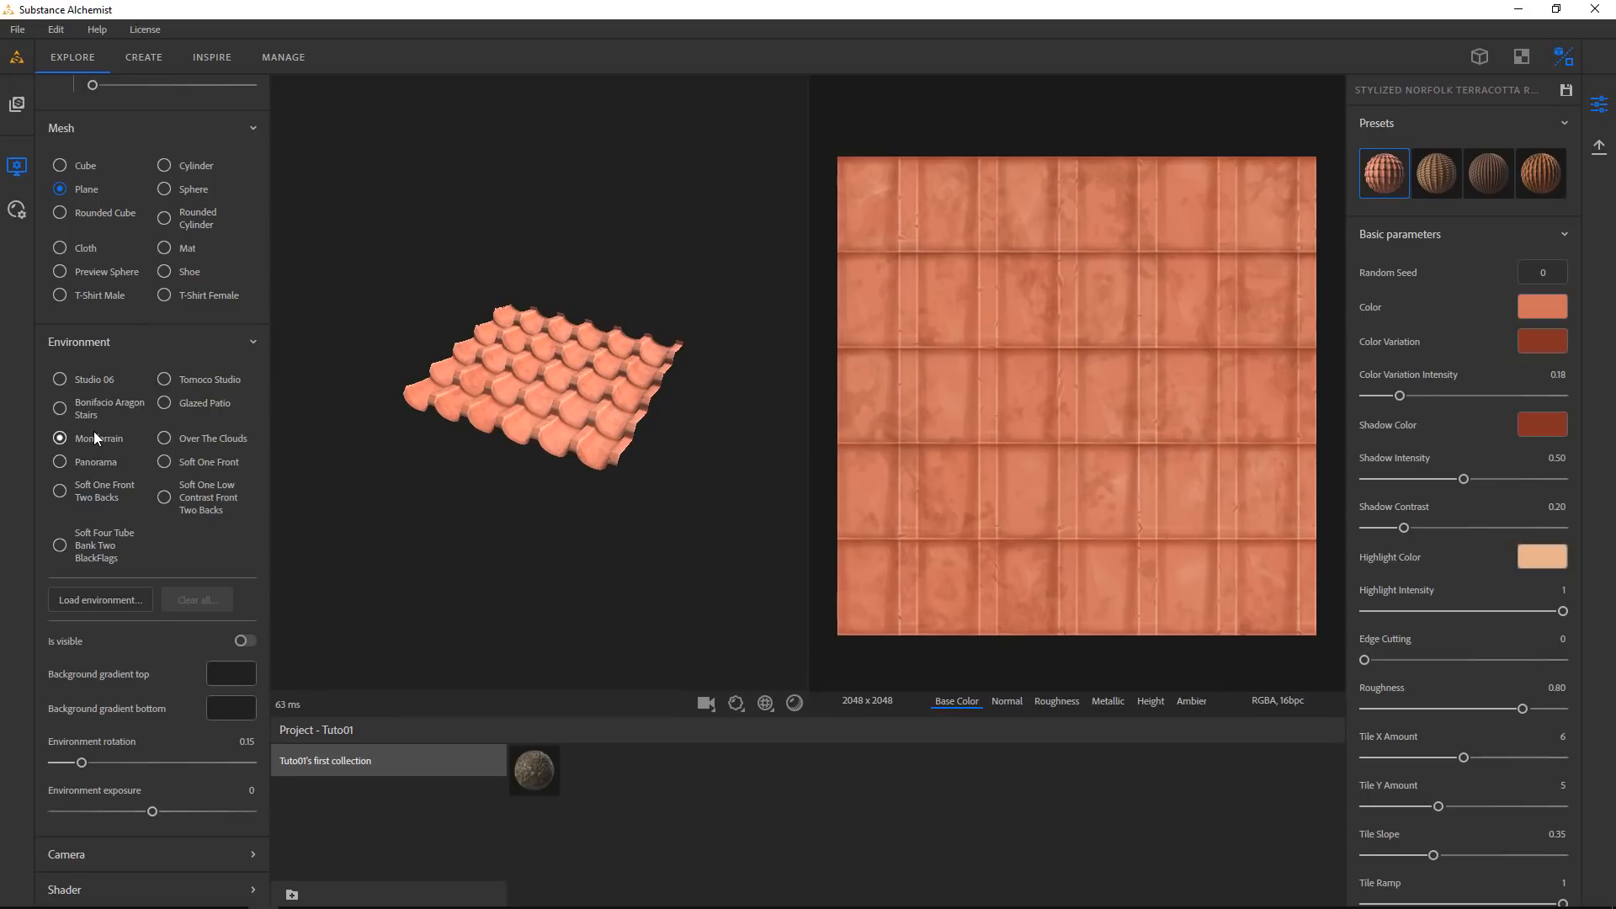
left_click(244, 642)
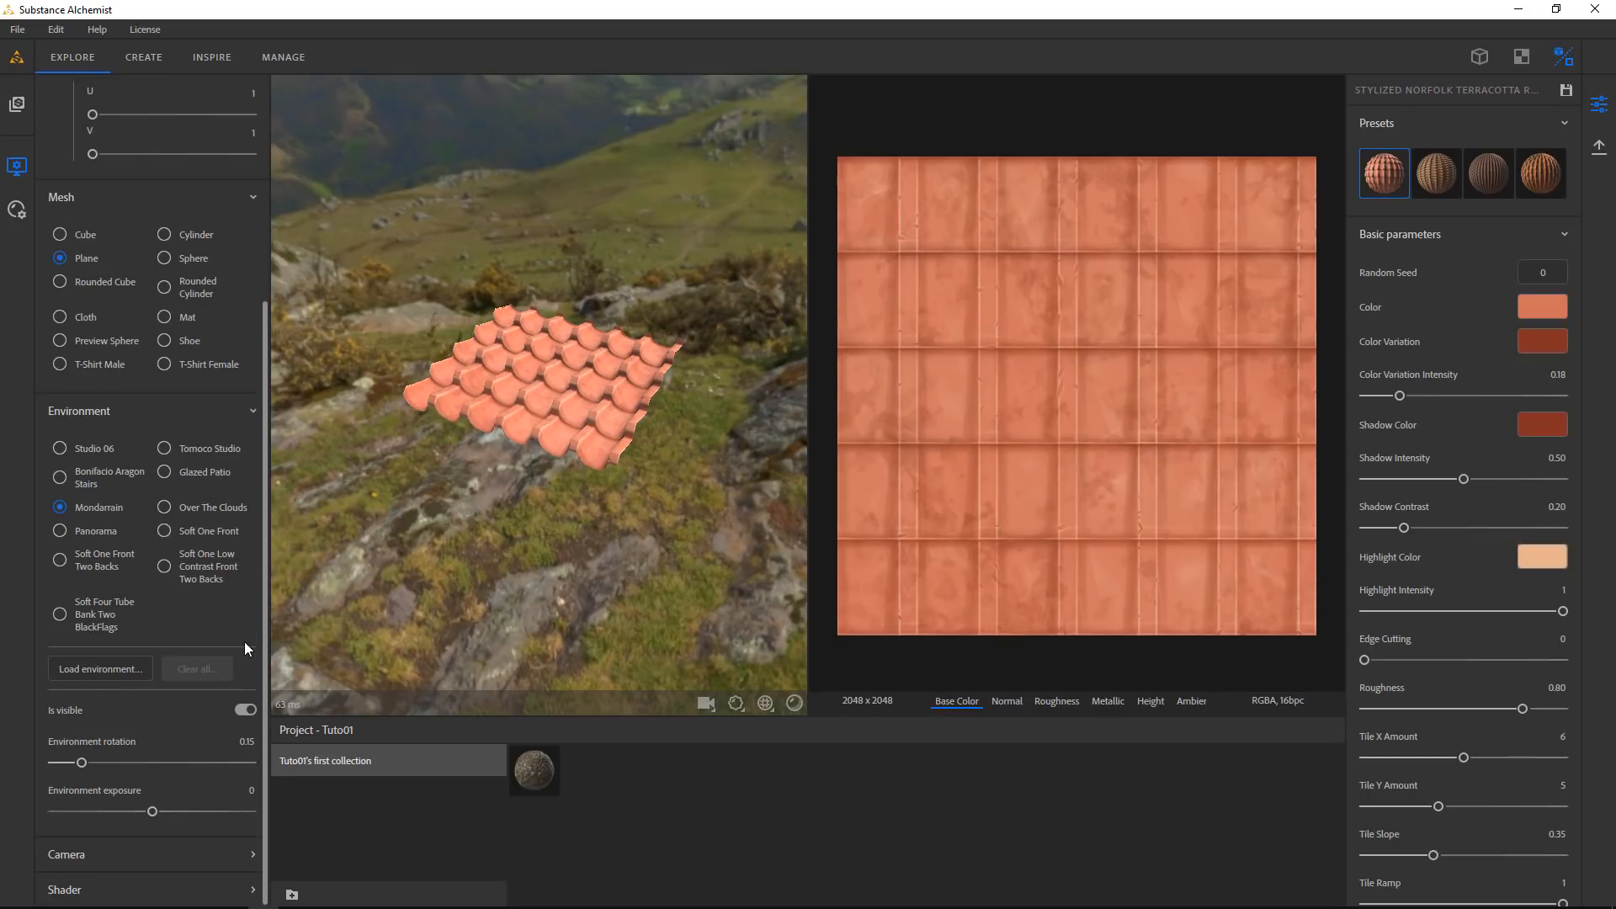
left_click_drag(467, 527, 591, 588)
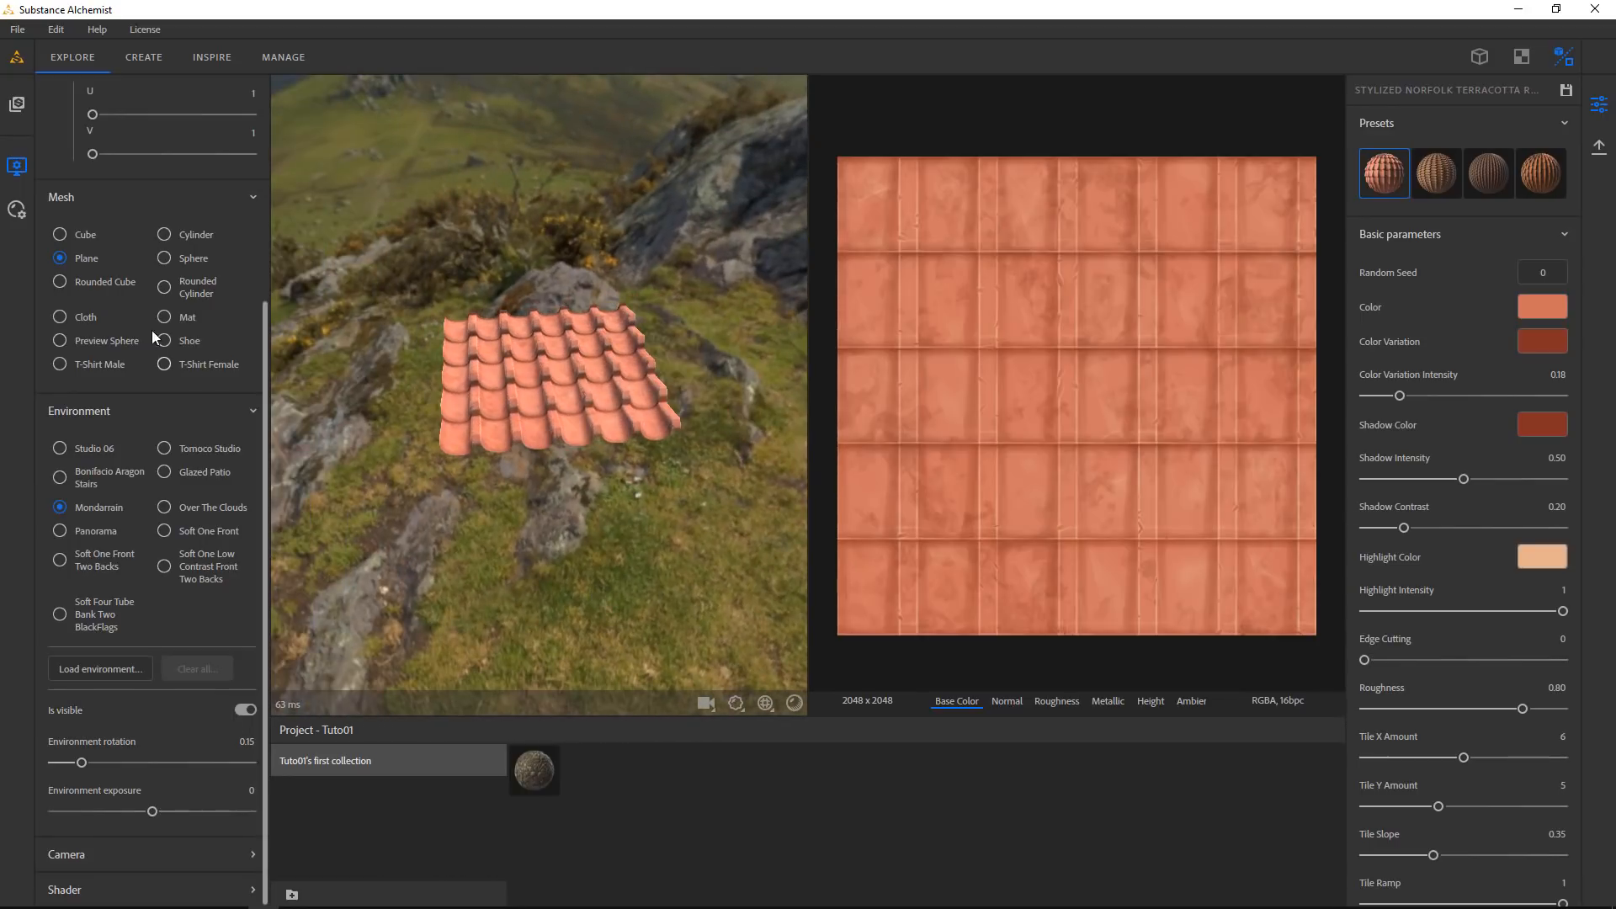
Try the Panorama, Soft One Front Two Backs, Over The Clouds and Soft One Front environments and return to Mondarrain
left_click(98, 532)
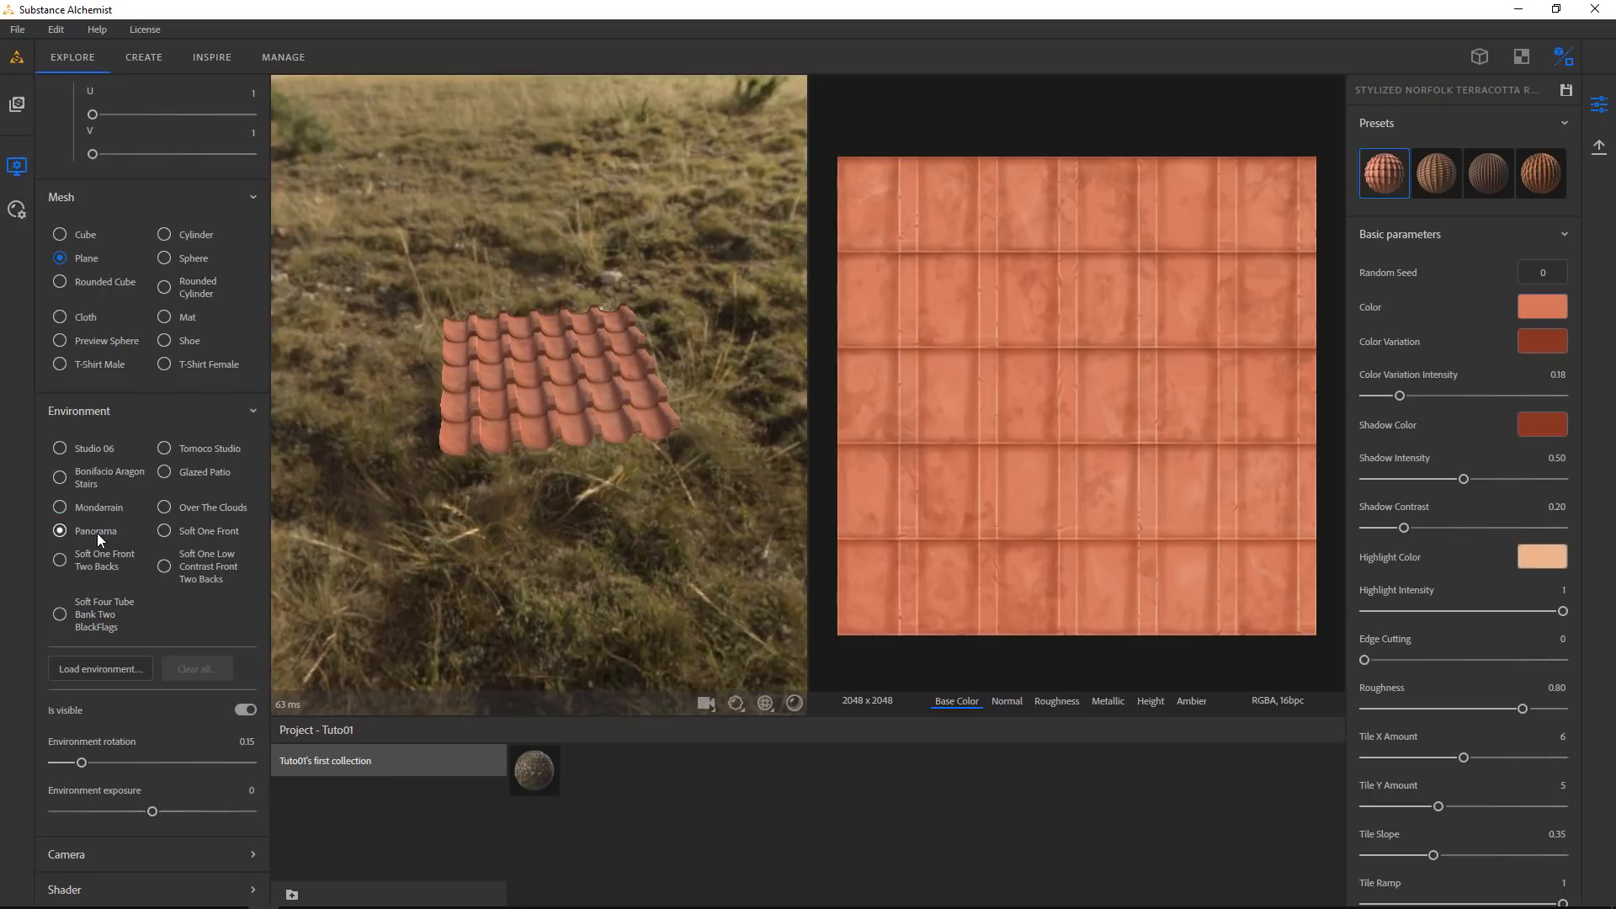
left_click(98, 549)
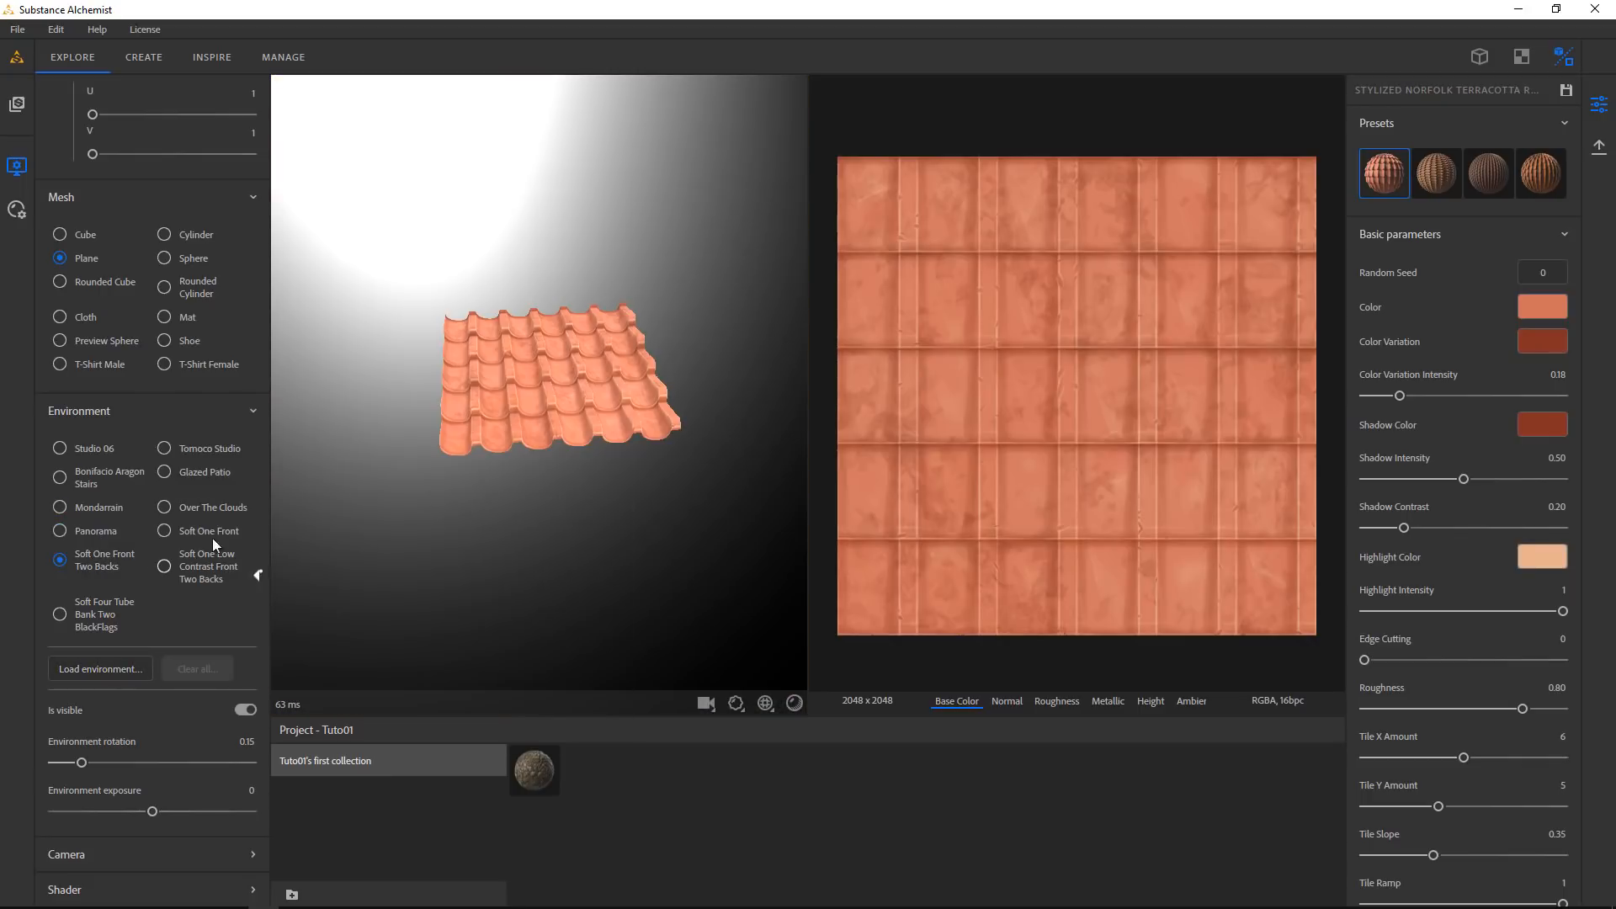
left_click(195, 505)
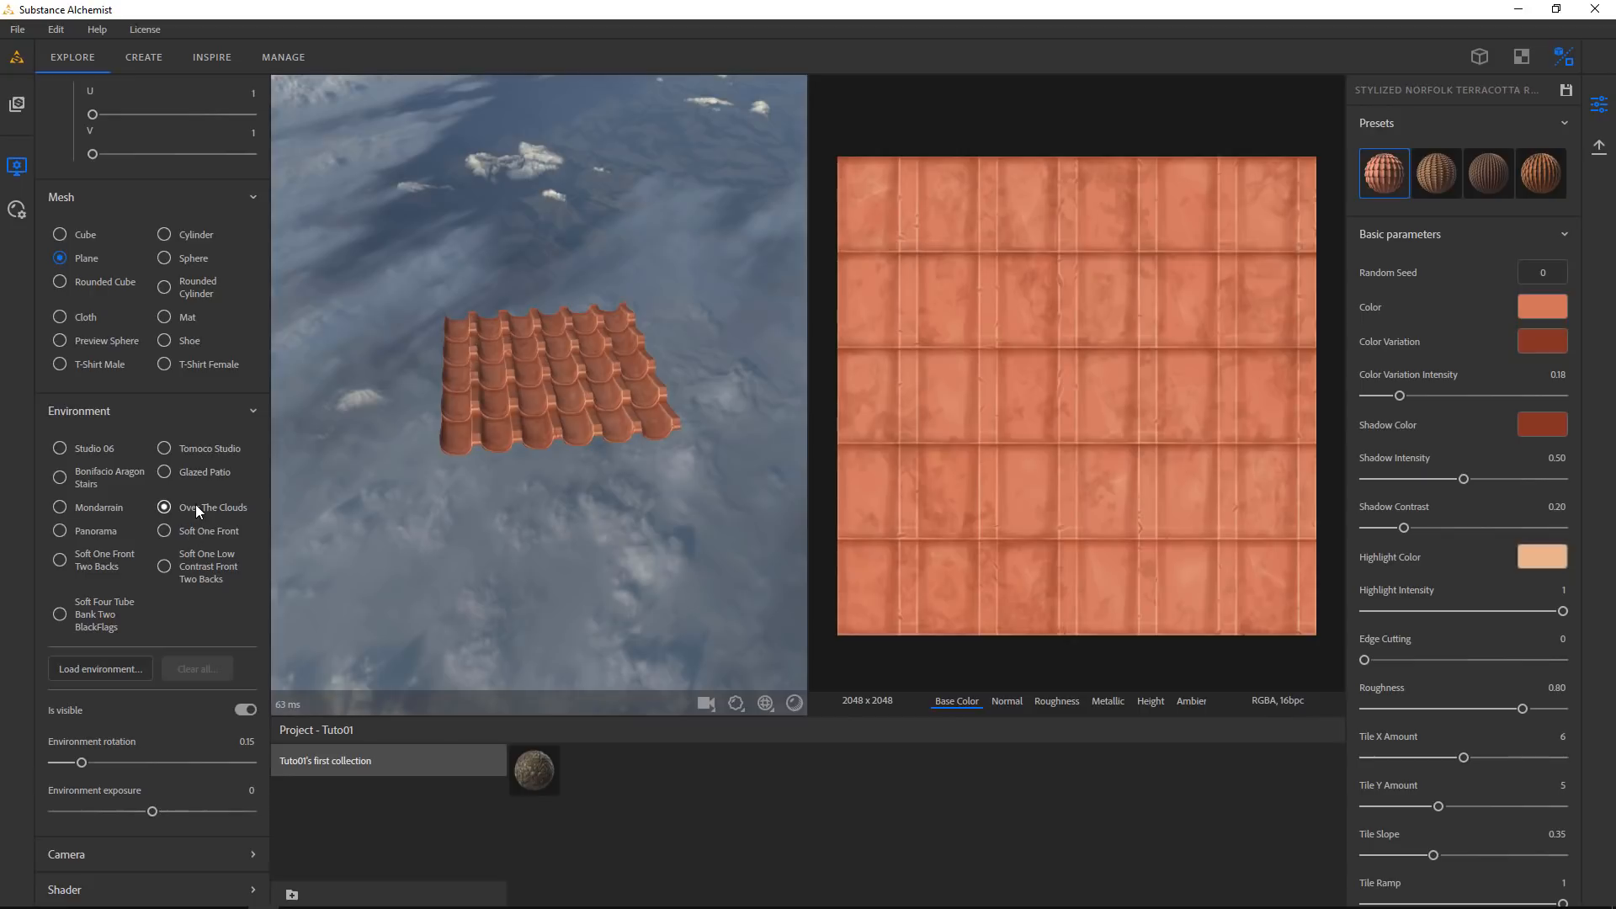
left_click(189, 528)
mouse_move(118, 504)
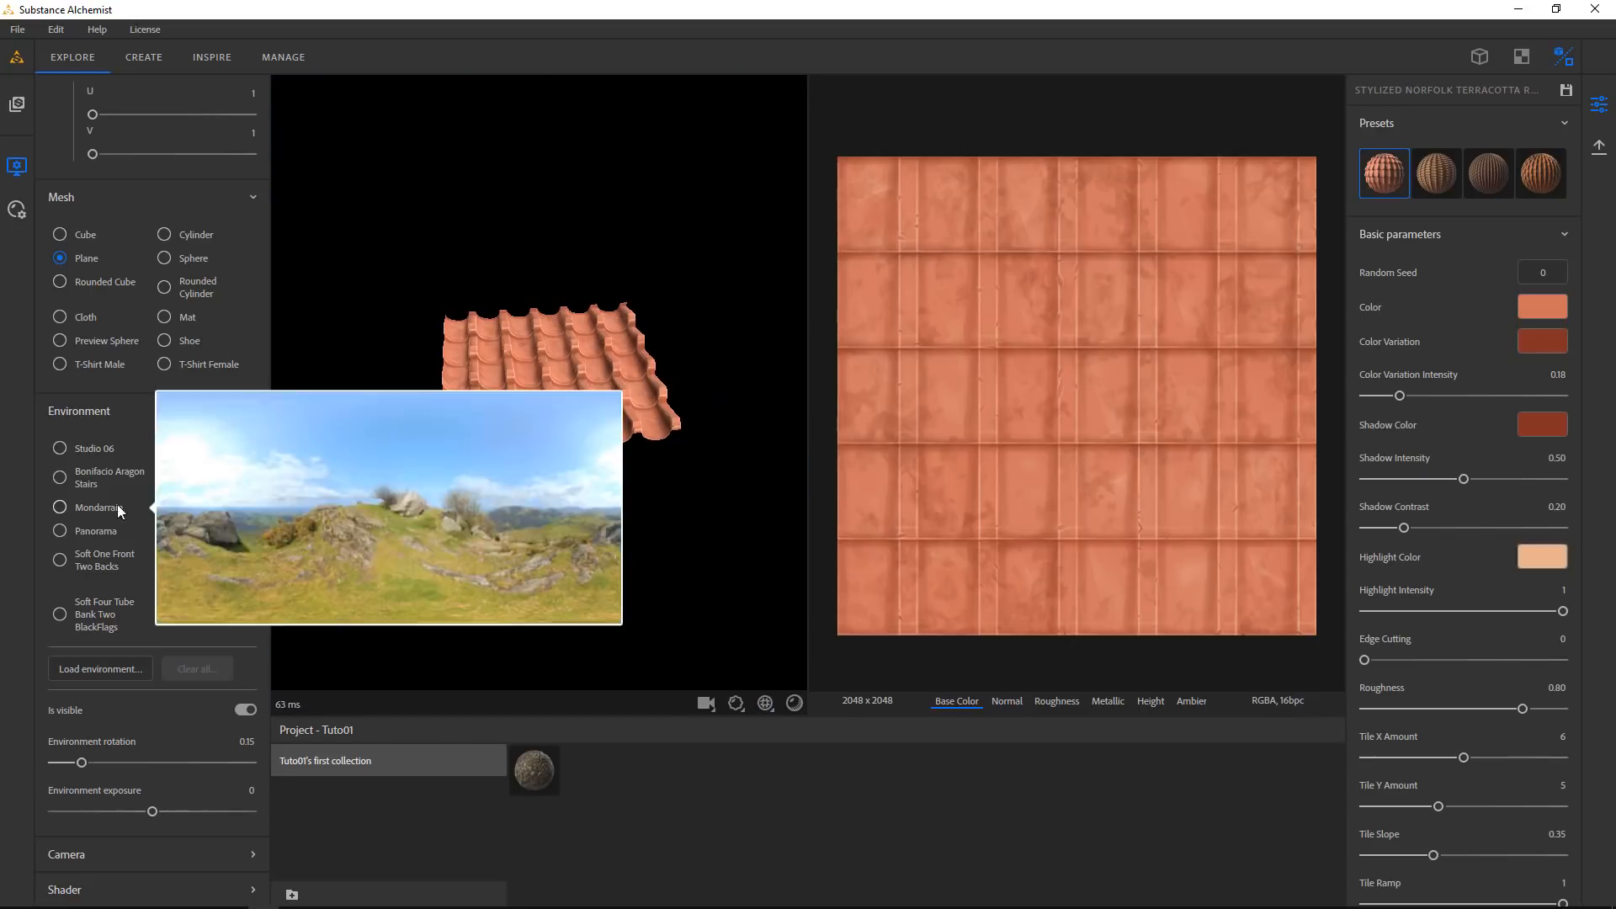
left_click(67, 508)
left_click_drag(385, 466, 431, 447)
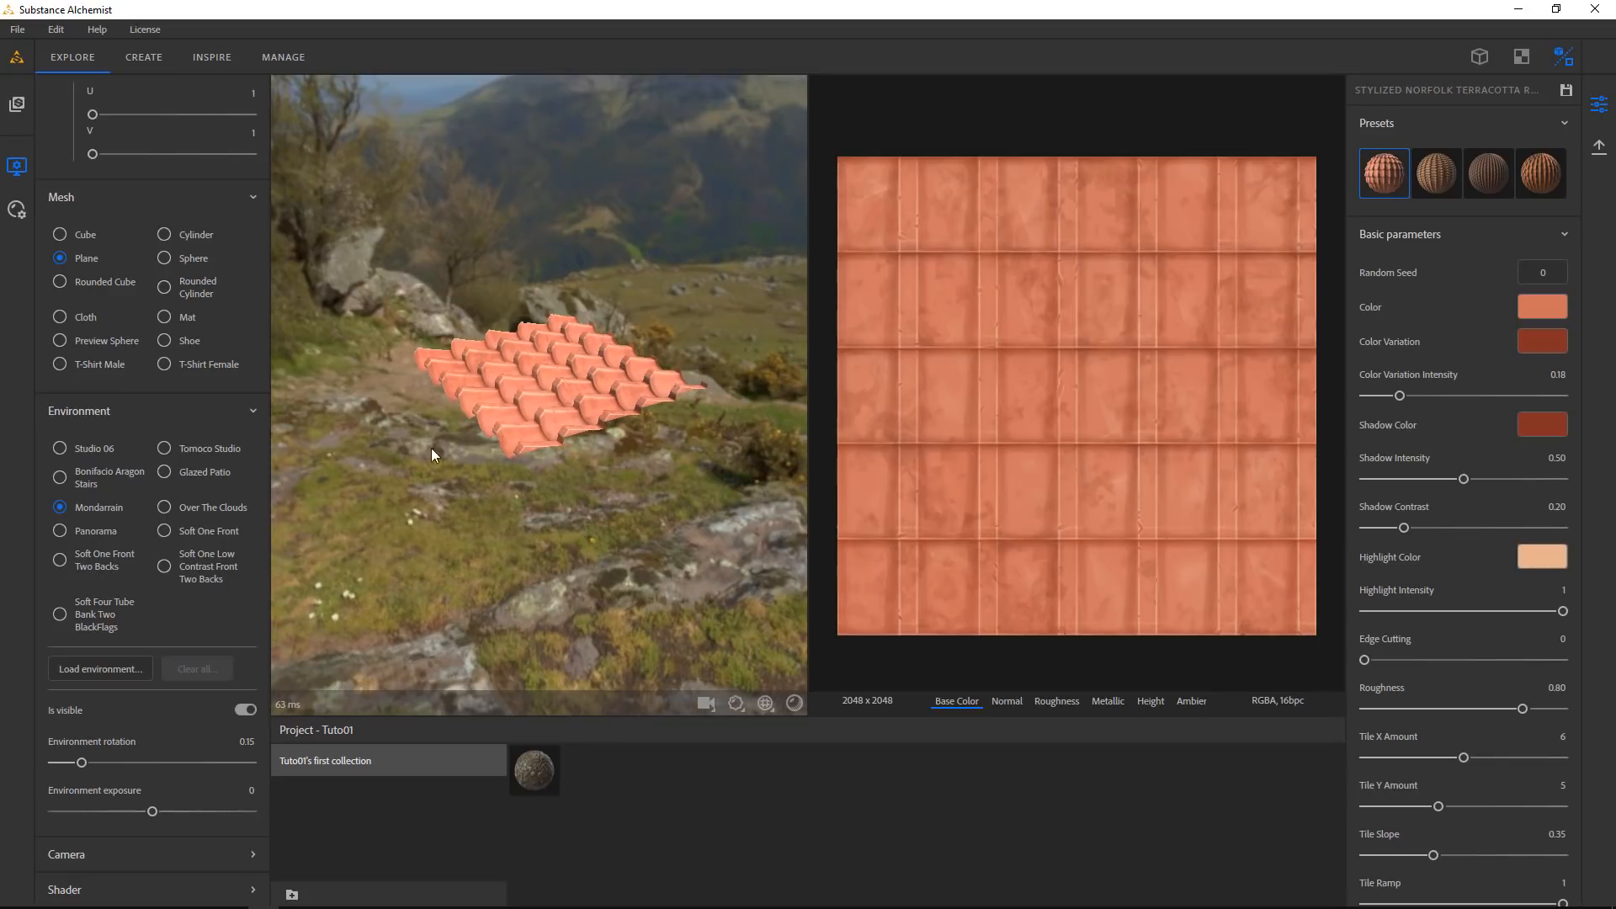
Turn on shadows for the roof tiles in the 3D view and inspect them from different angles
scroll(559, 386, "up", 8)
scroll(561, 381, "down", 4)
left_click_drag(556, 400, 629, 451)
scroll(625, 454, "down", 4)
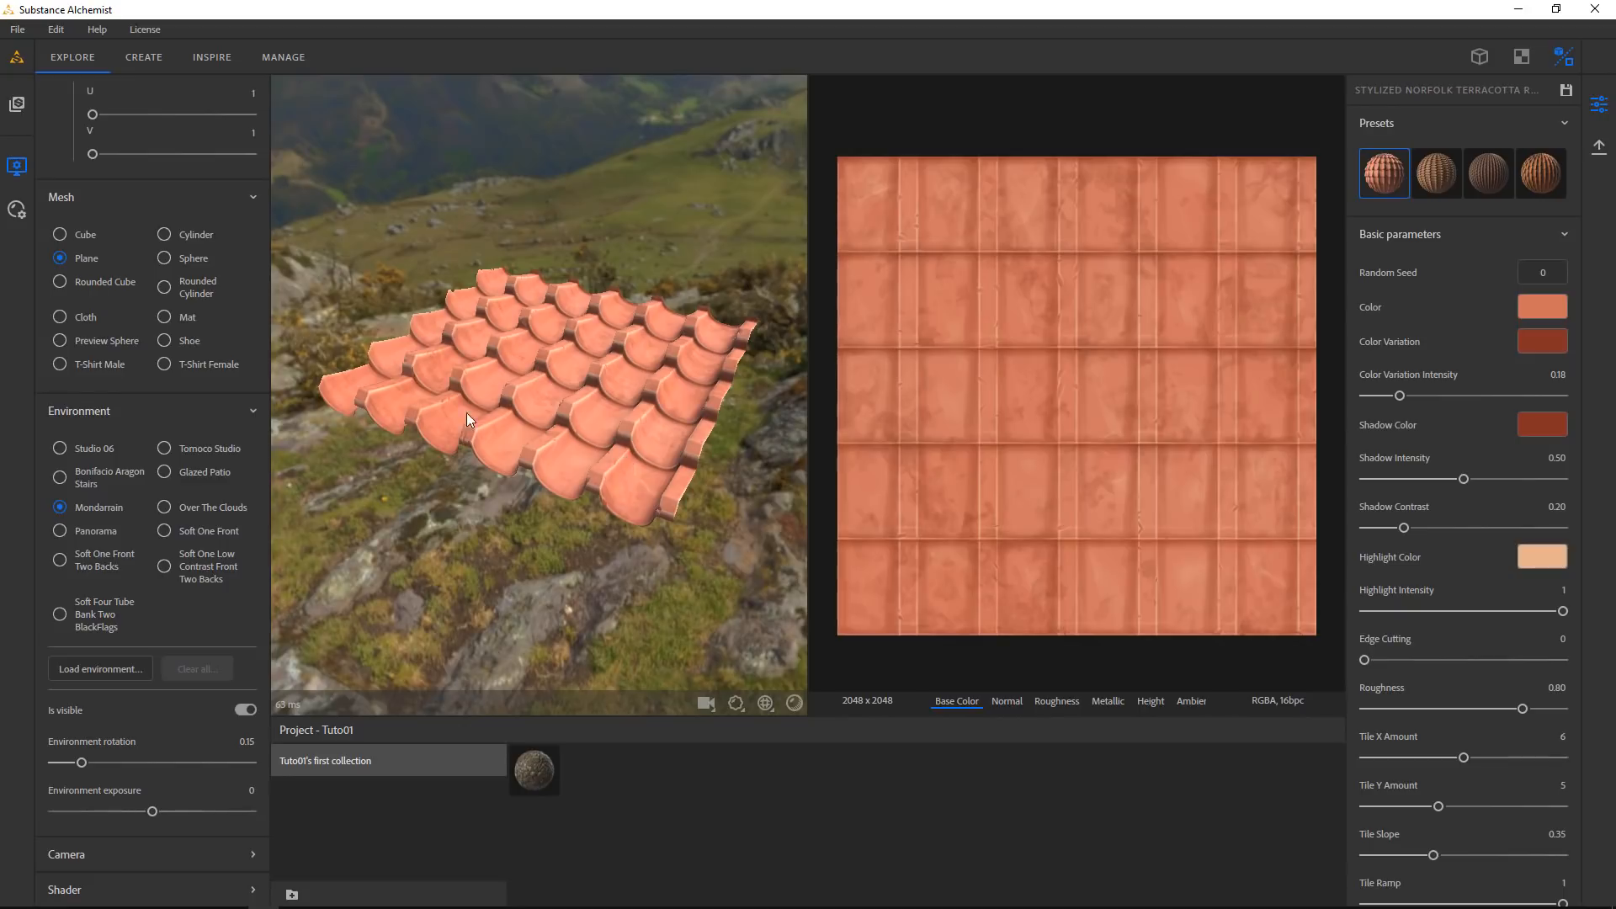
left_click_drag(442, 443, 539, 410)
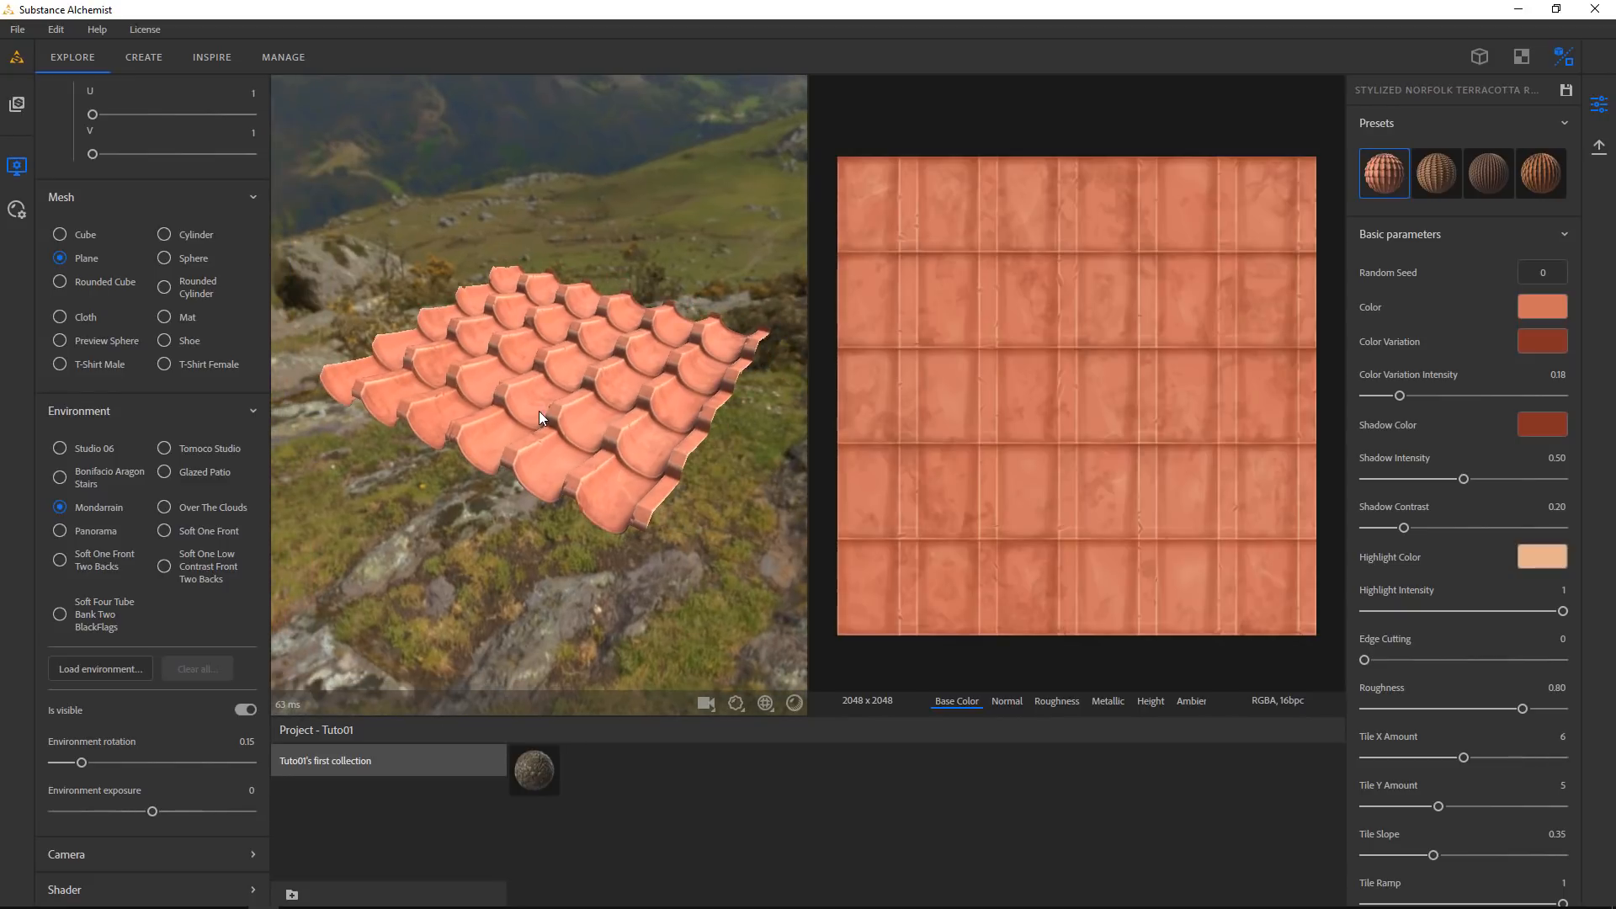
left_click(794, 704)
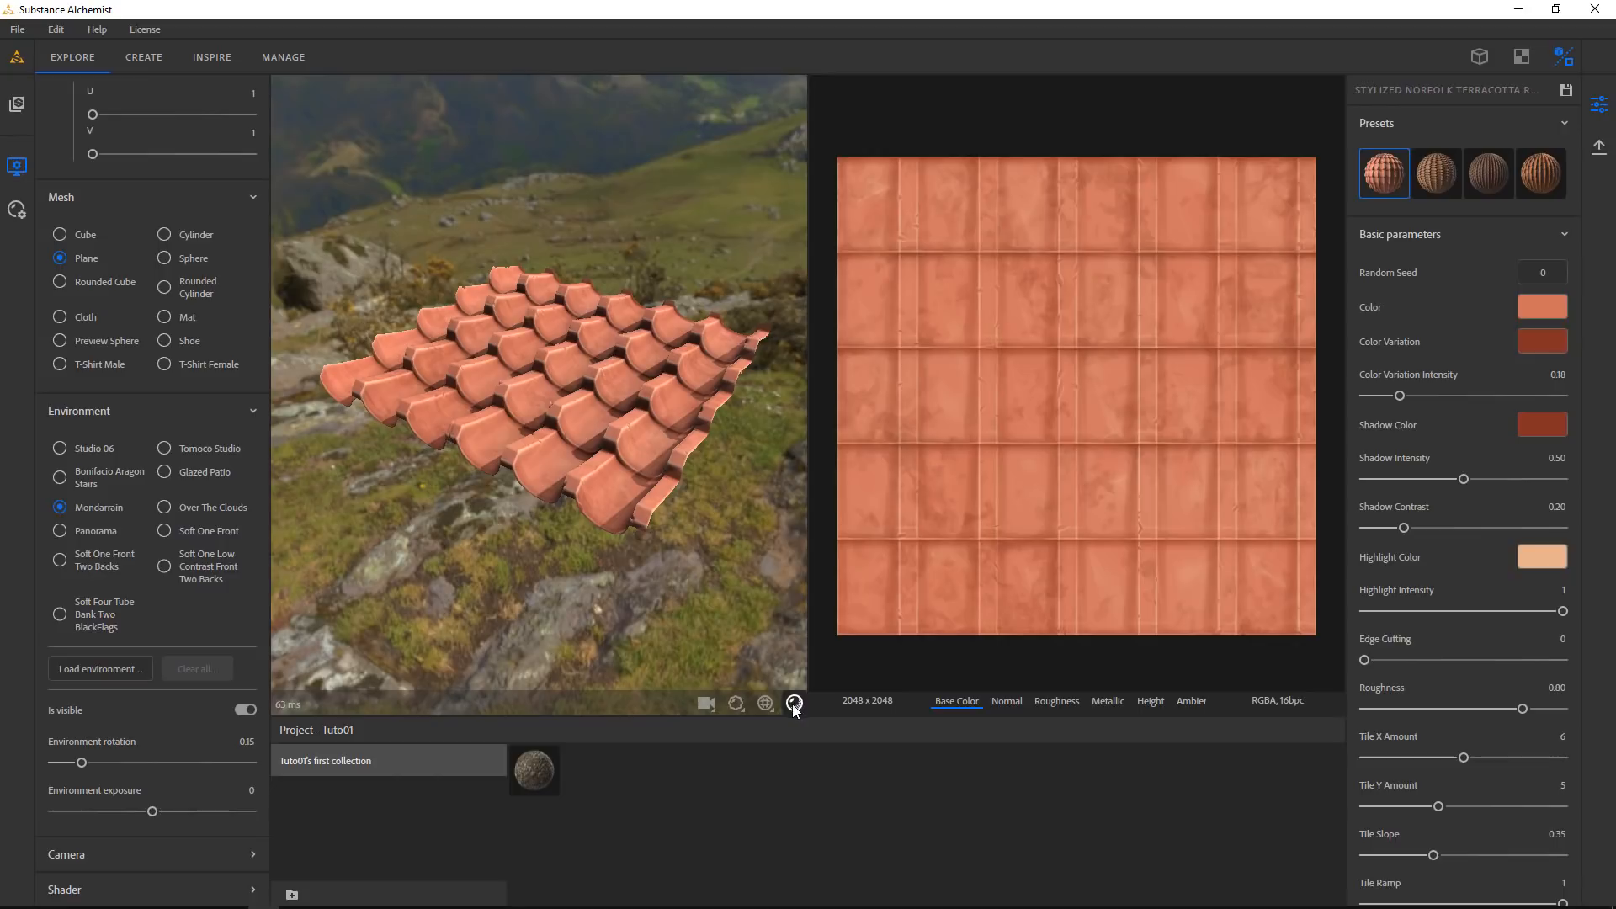
left_click_drag(724, 640, 699, 598)
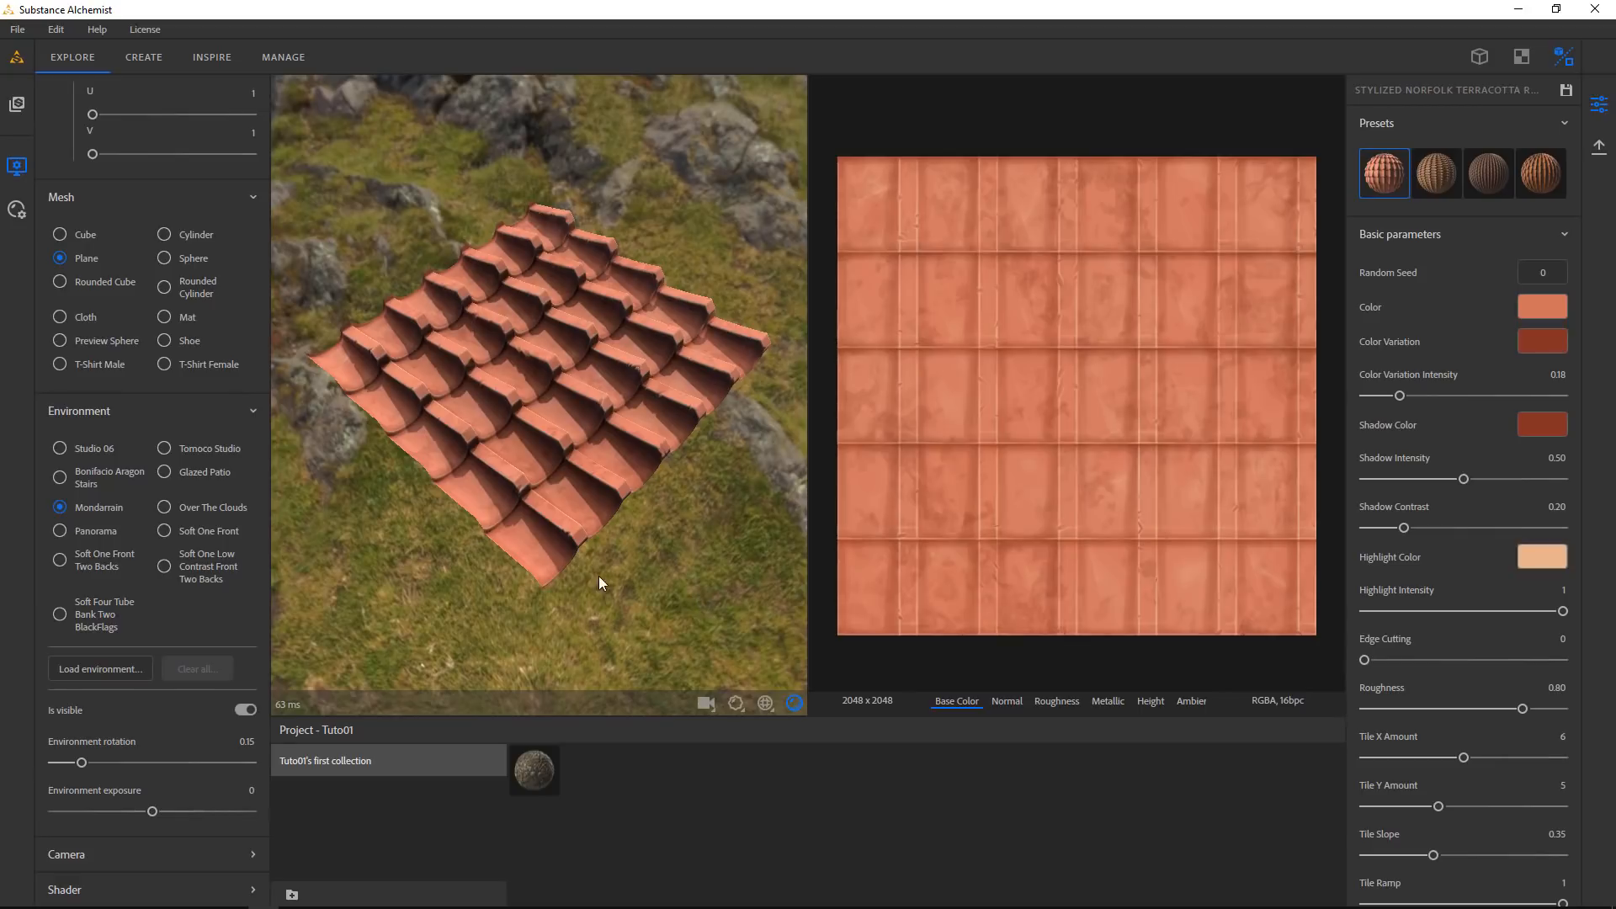
left_click_drag(598, 576, 633, 572)
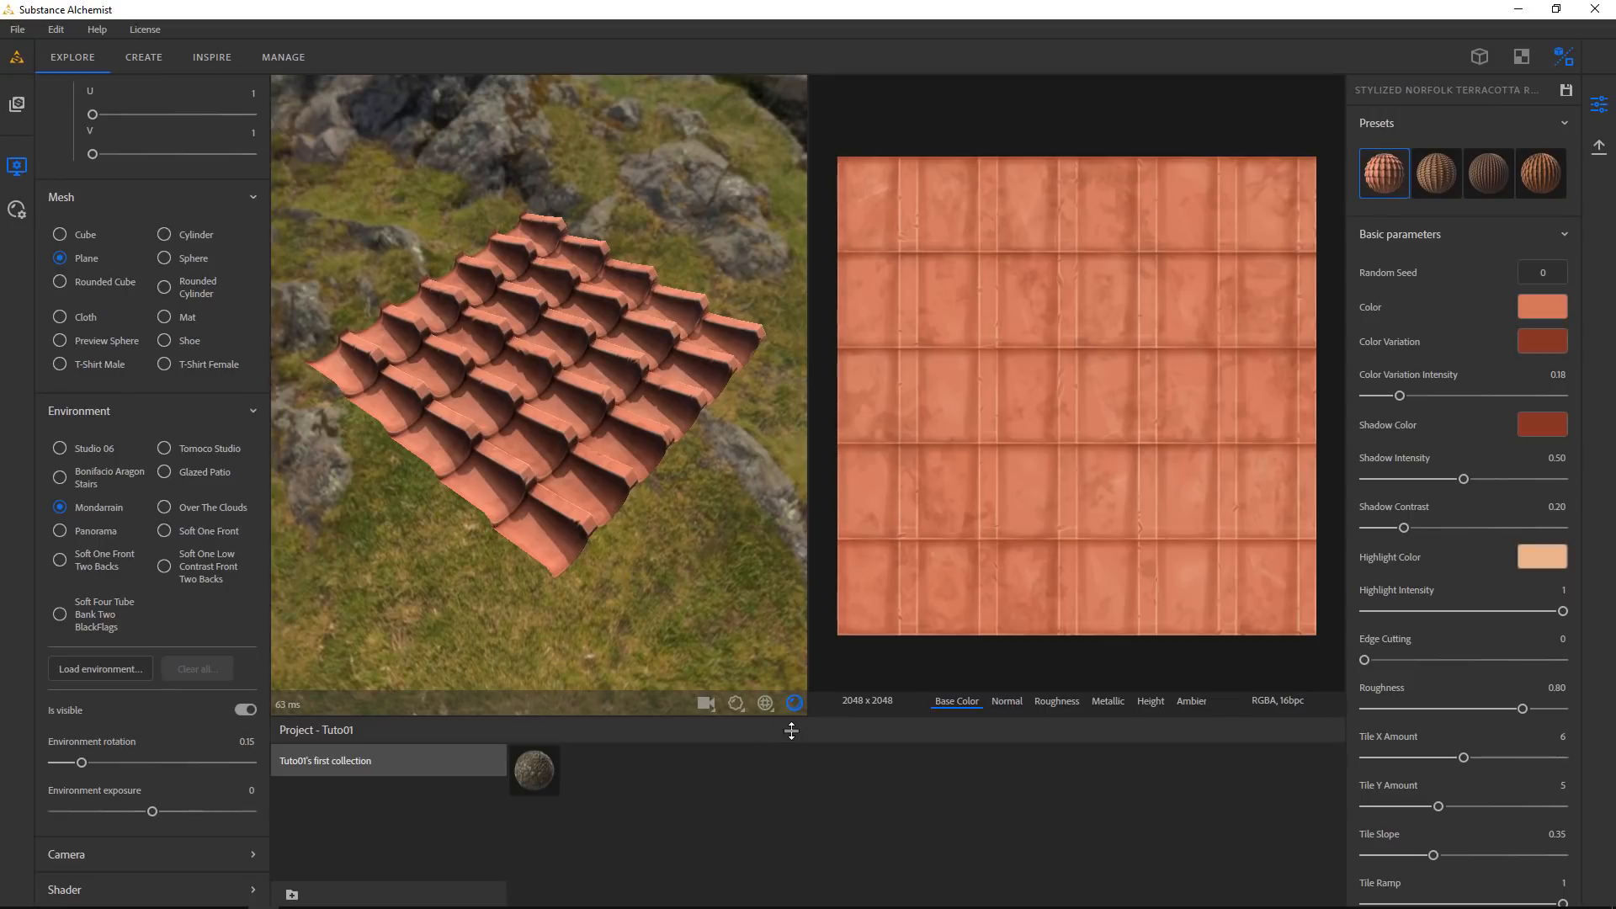
left_click(797, 705)
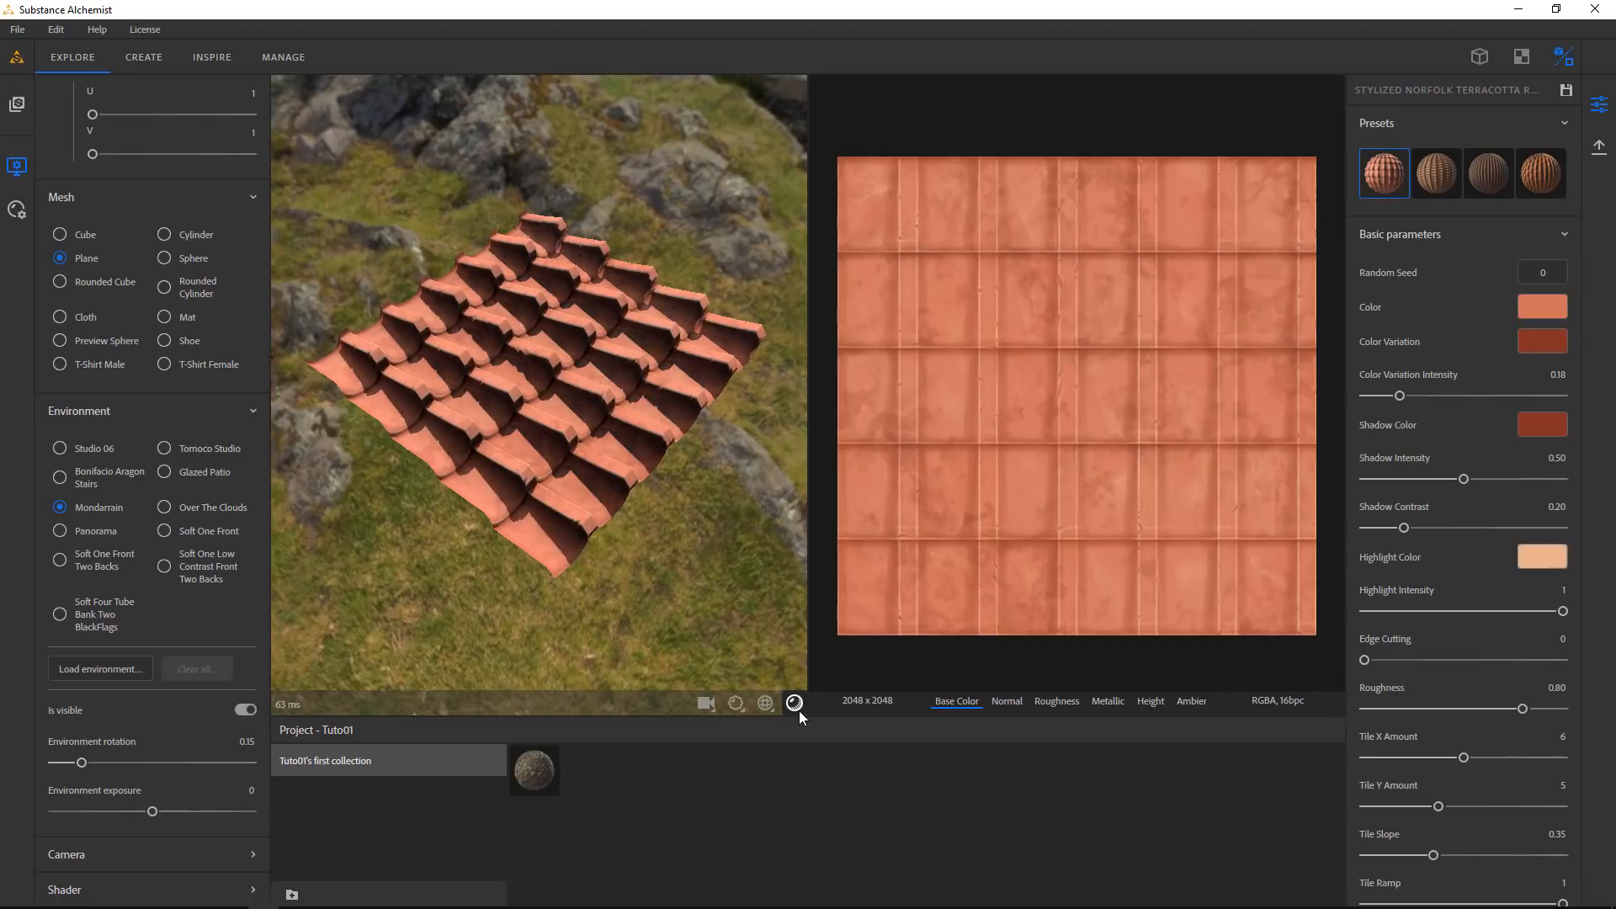
Try a displacement quality of 3.15 on the roof tiles and set it back to 64
left_click(736, 704)
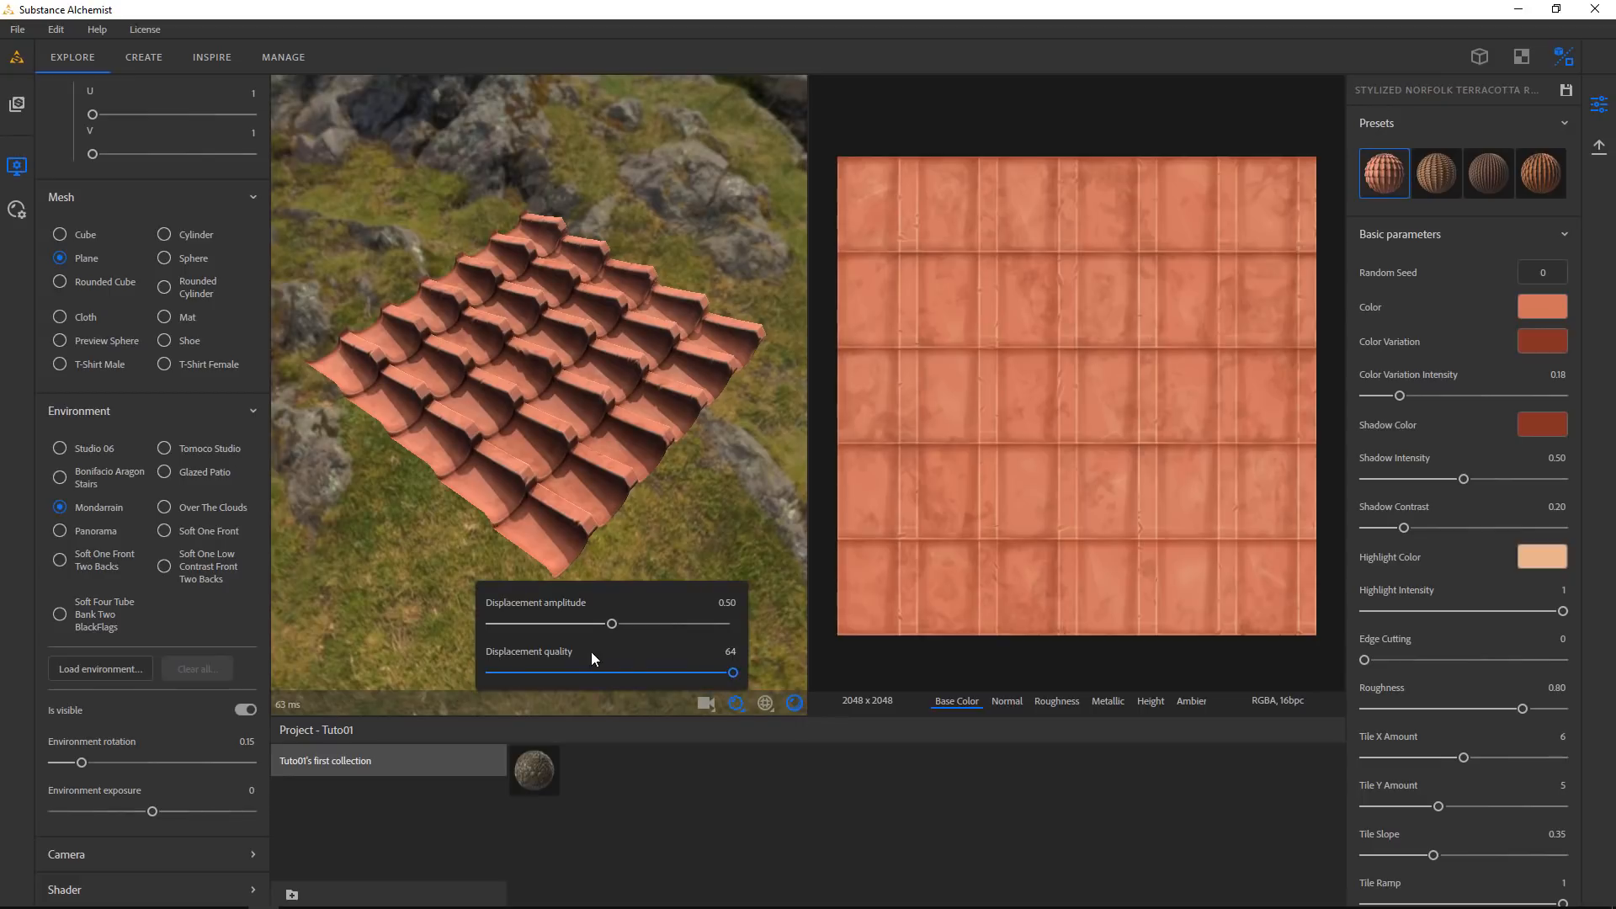
left_click(725, 652)
left_click_drag(733, 673, 505, 675)
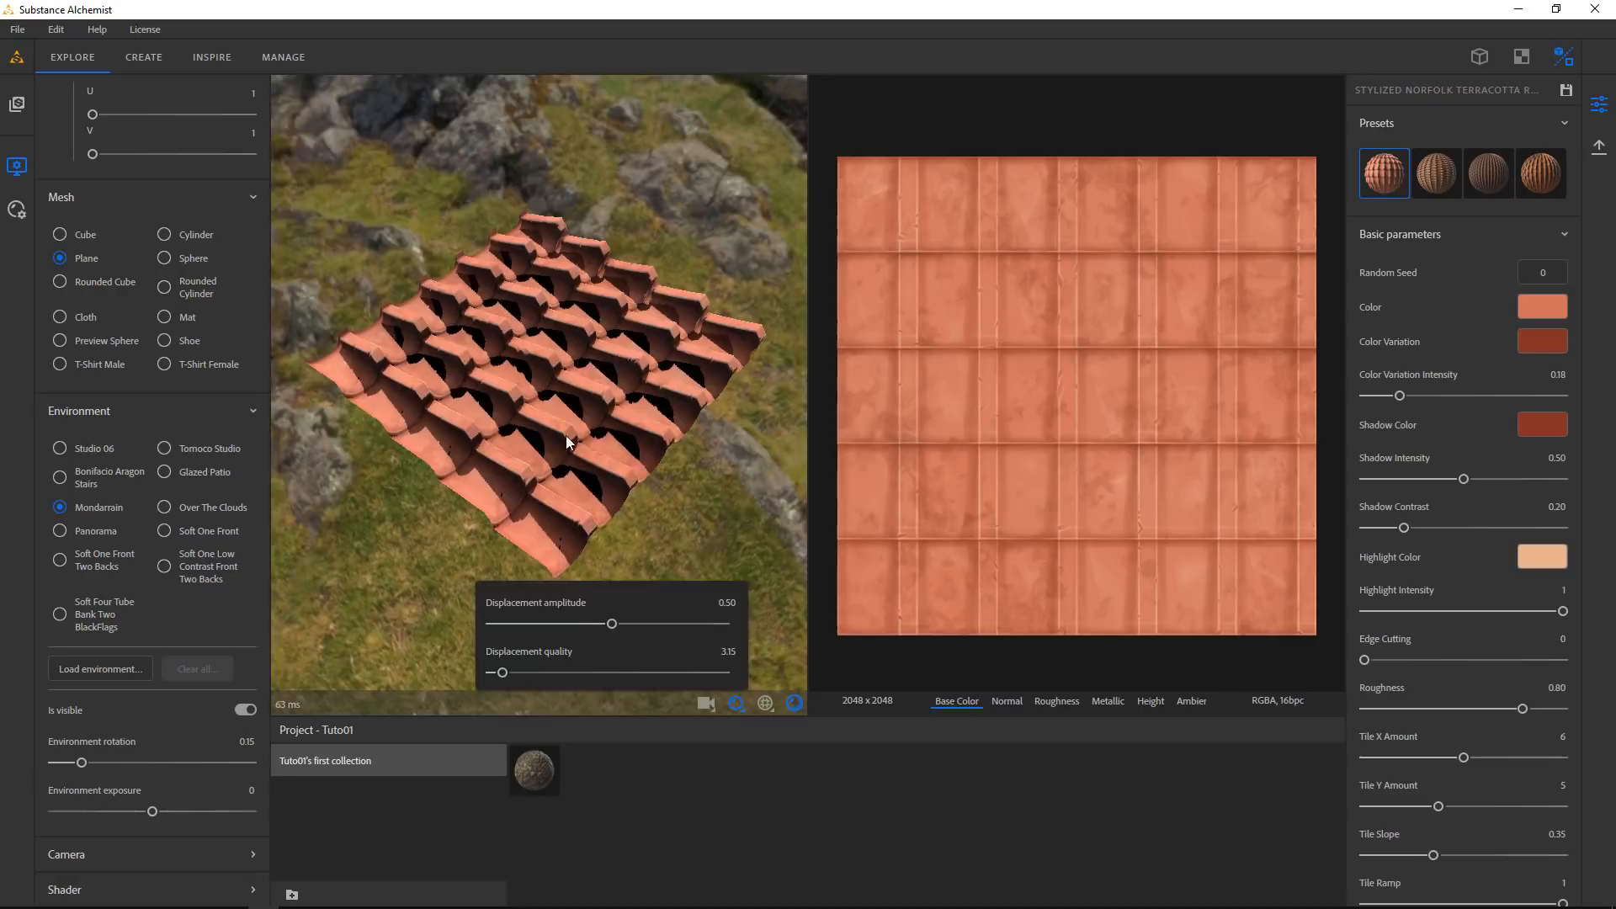
left_click_drag(569, 439, 612, 437)
left_click(766, 706)
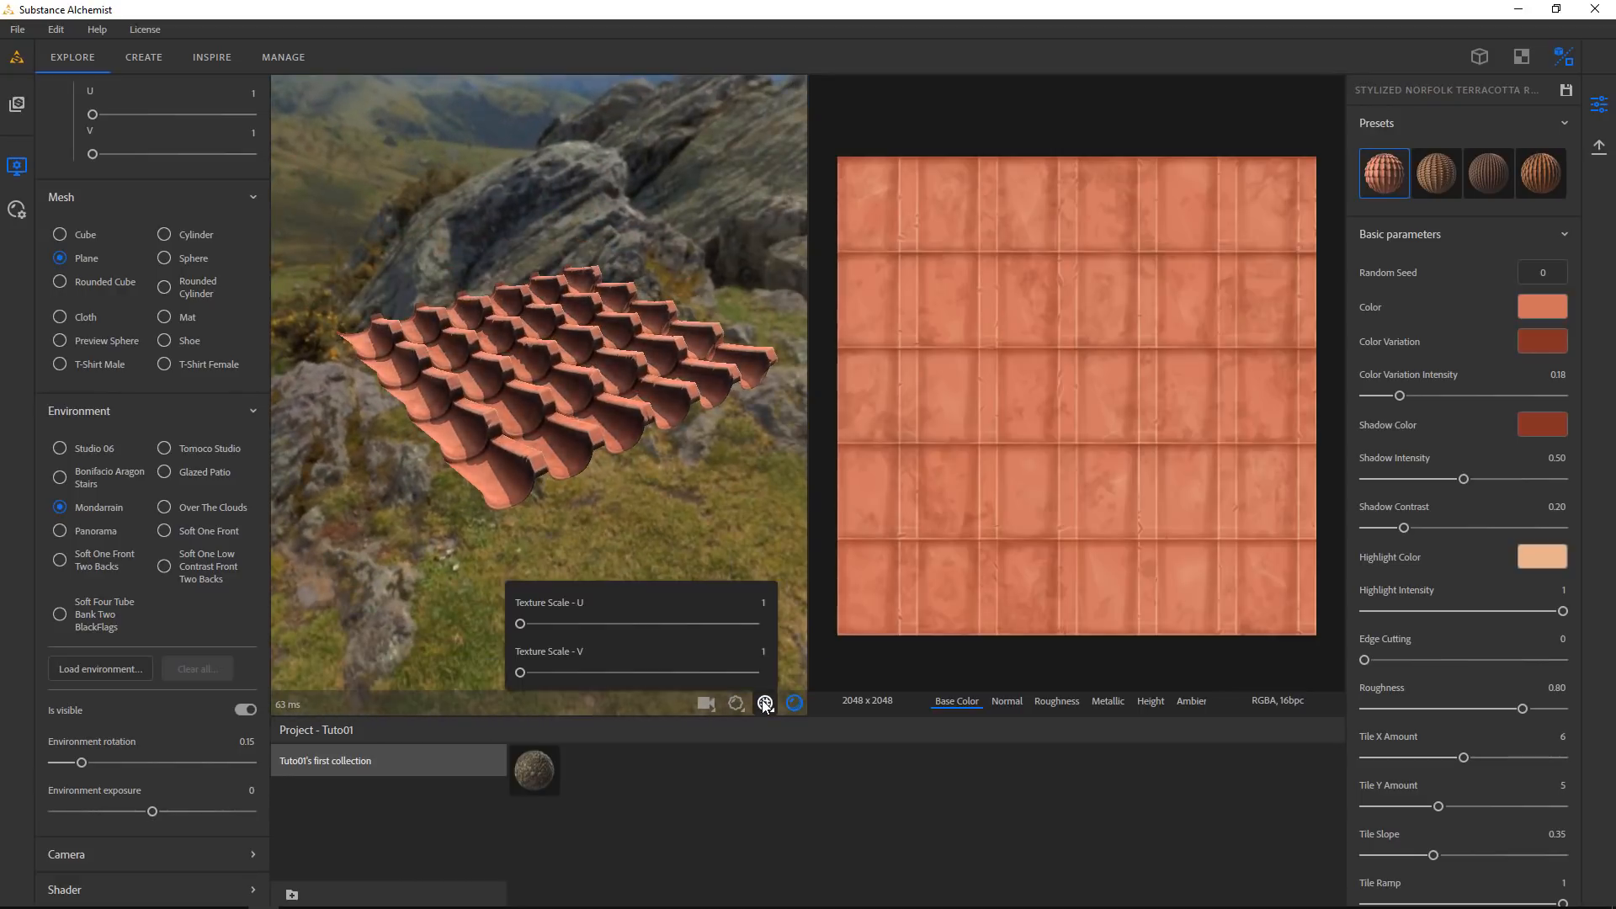
mouse_move(537, 676)
left_mouse_down()
mouse_move(799, 685)
mouse_move(506, 682)
left_mouse_up()
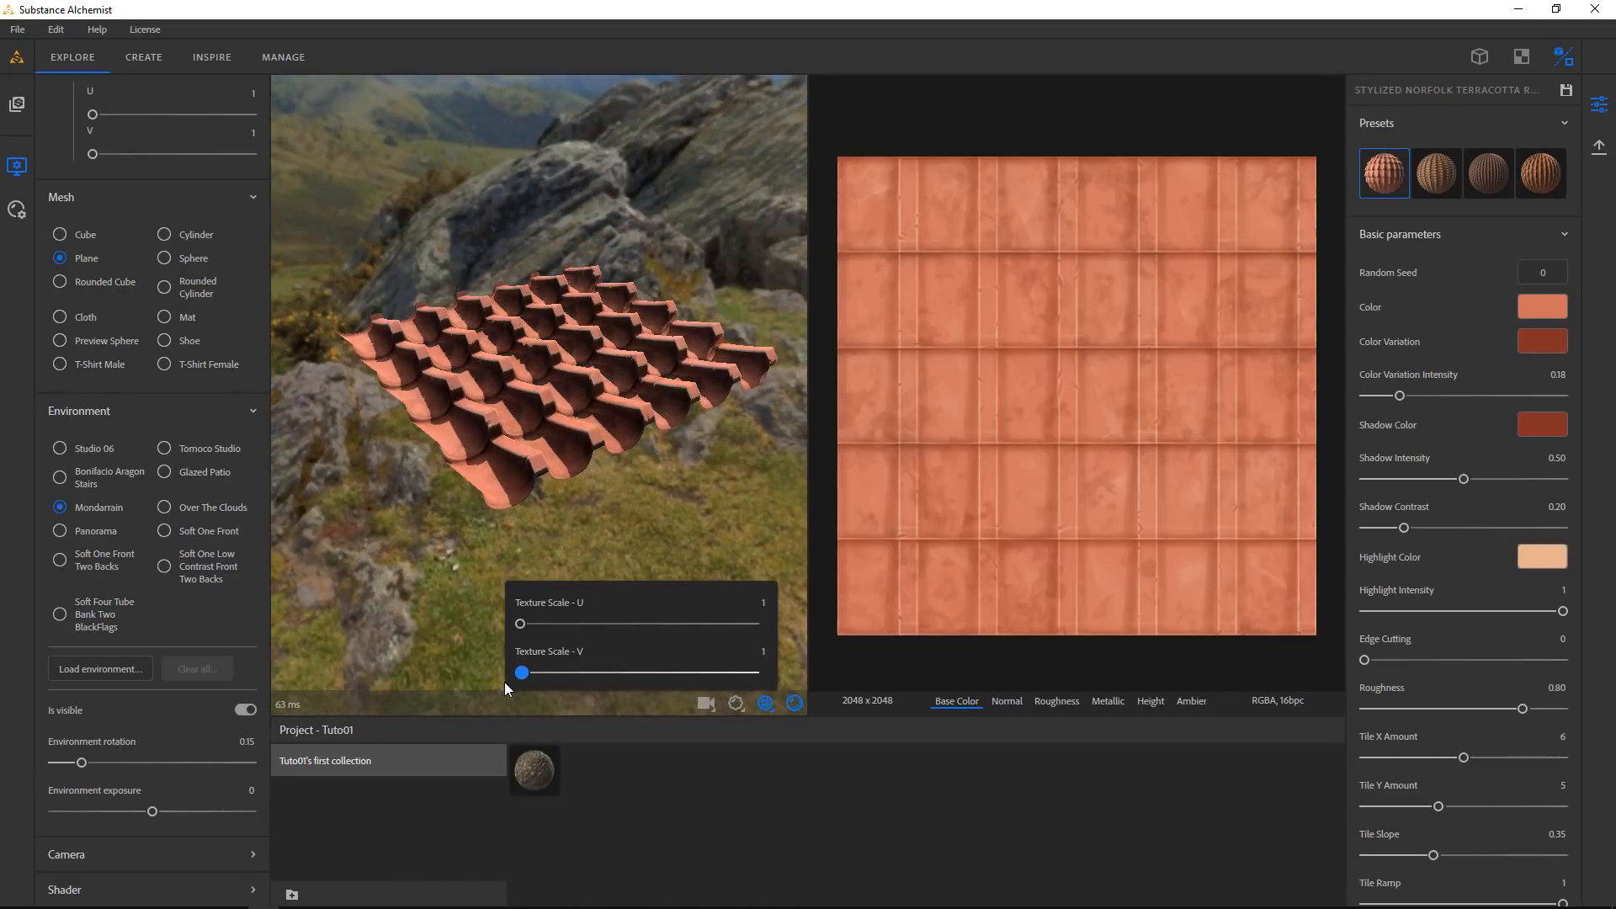
left_click(736, 704)
left_click_drag(660, 679, 851, 678)
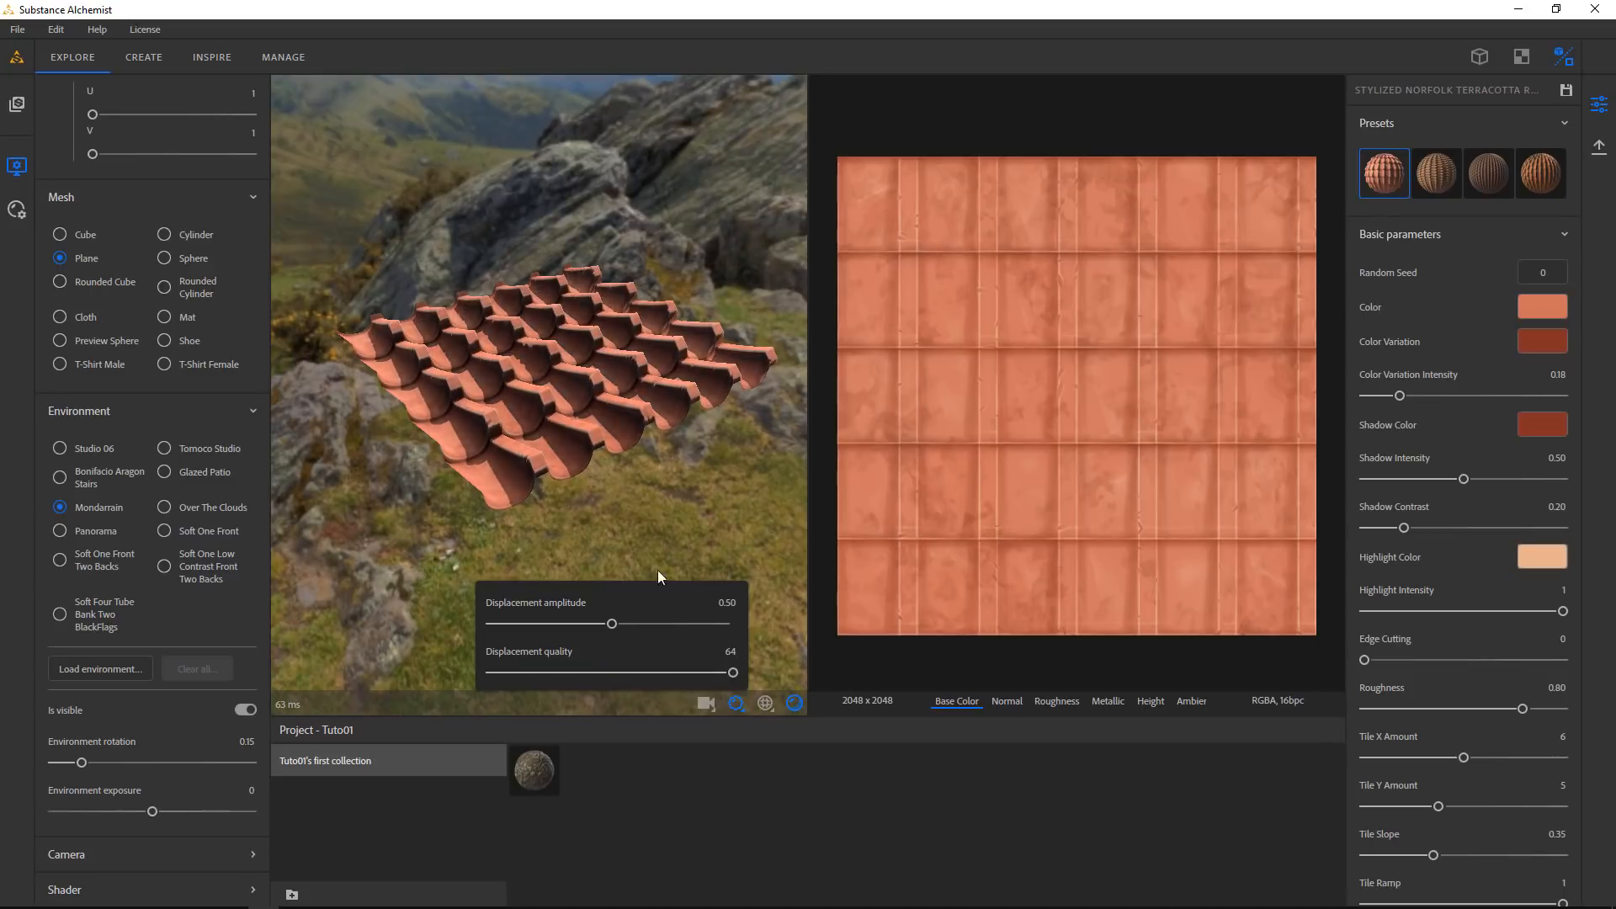
Try a displacement amplitude of 1 on the roof tiles and reduce it to 0.25
left_click_drag(613, 627, 792, 626)
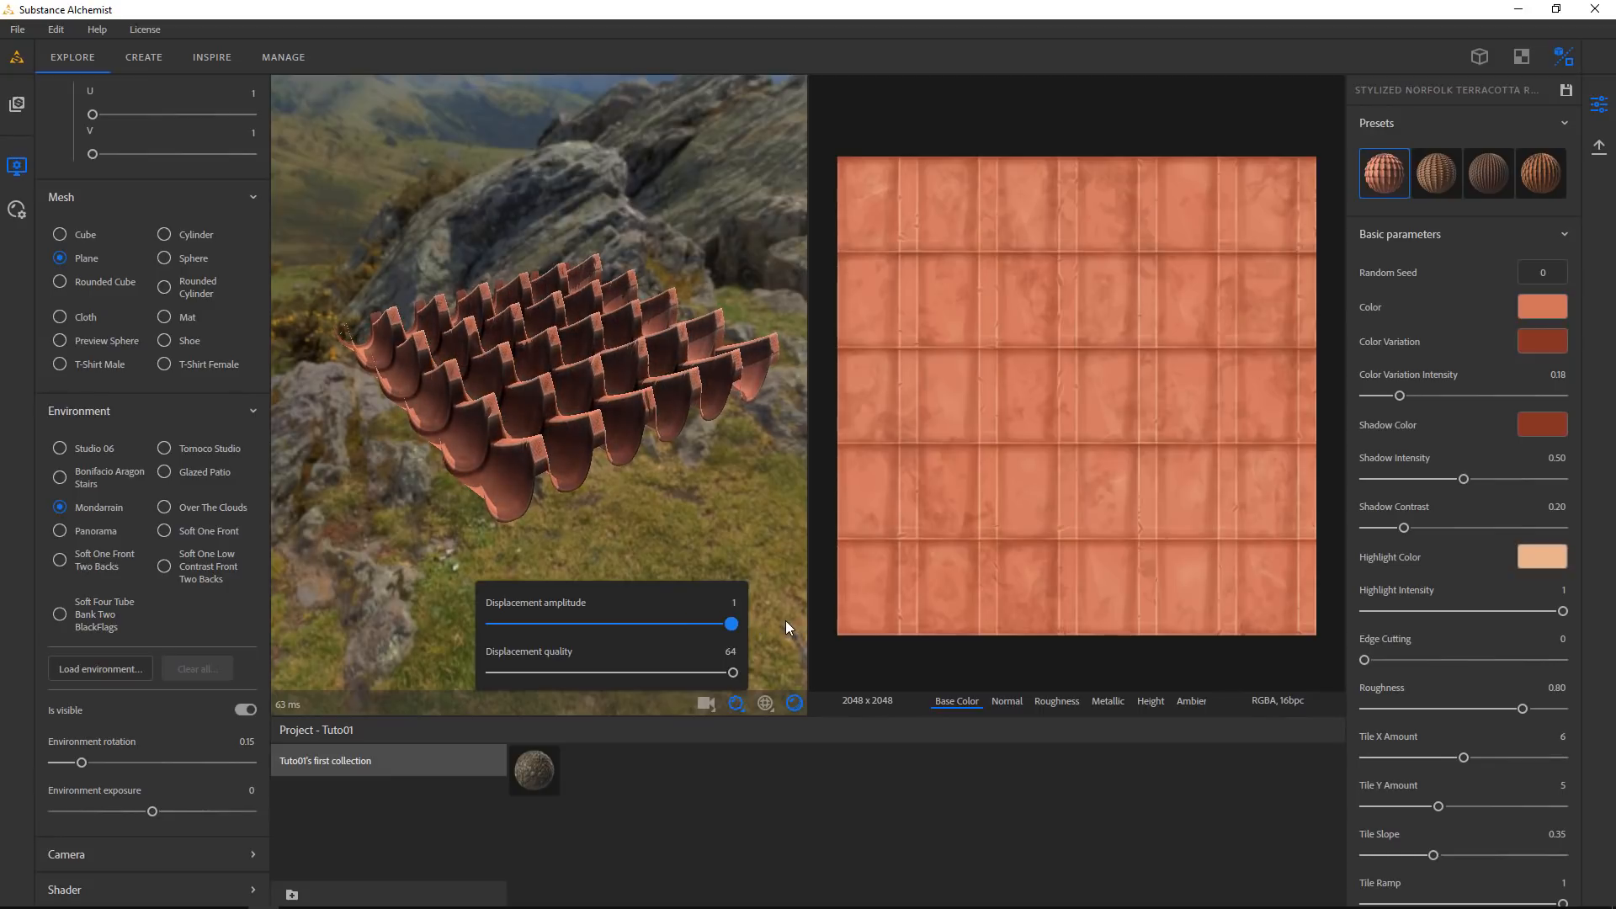
left_click_drag(785, 628, 551, 627)
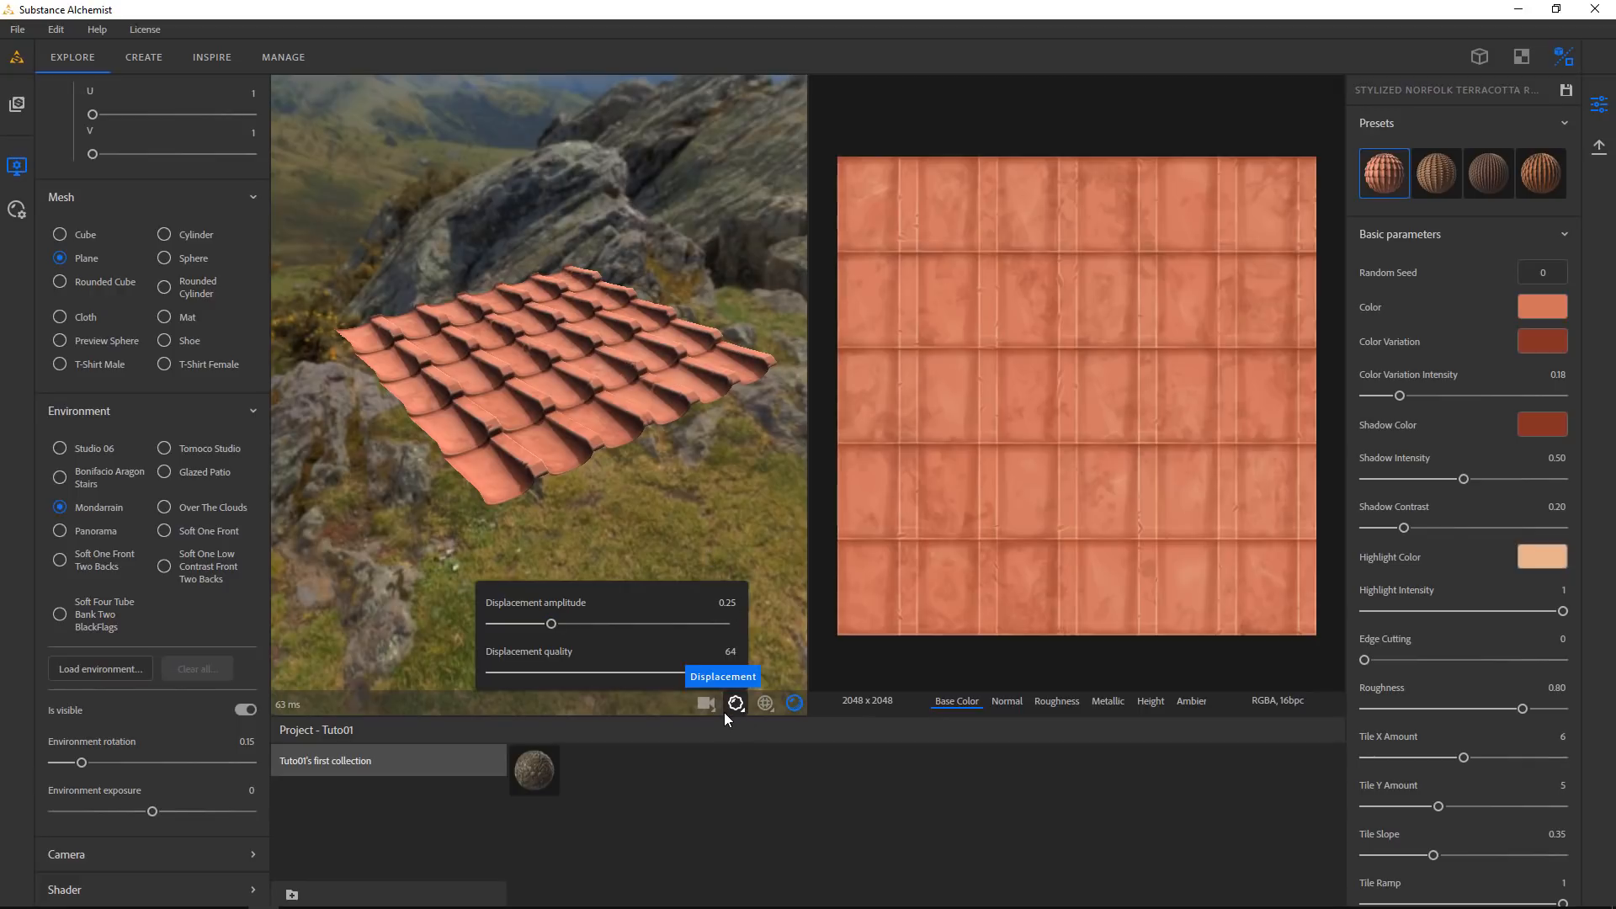
left_click(702, 709)
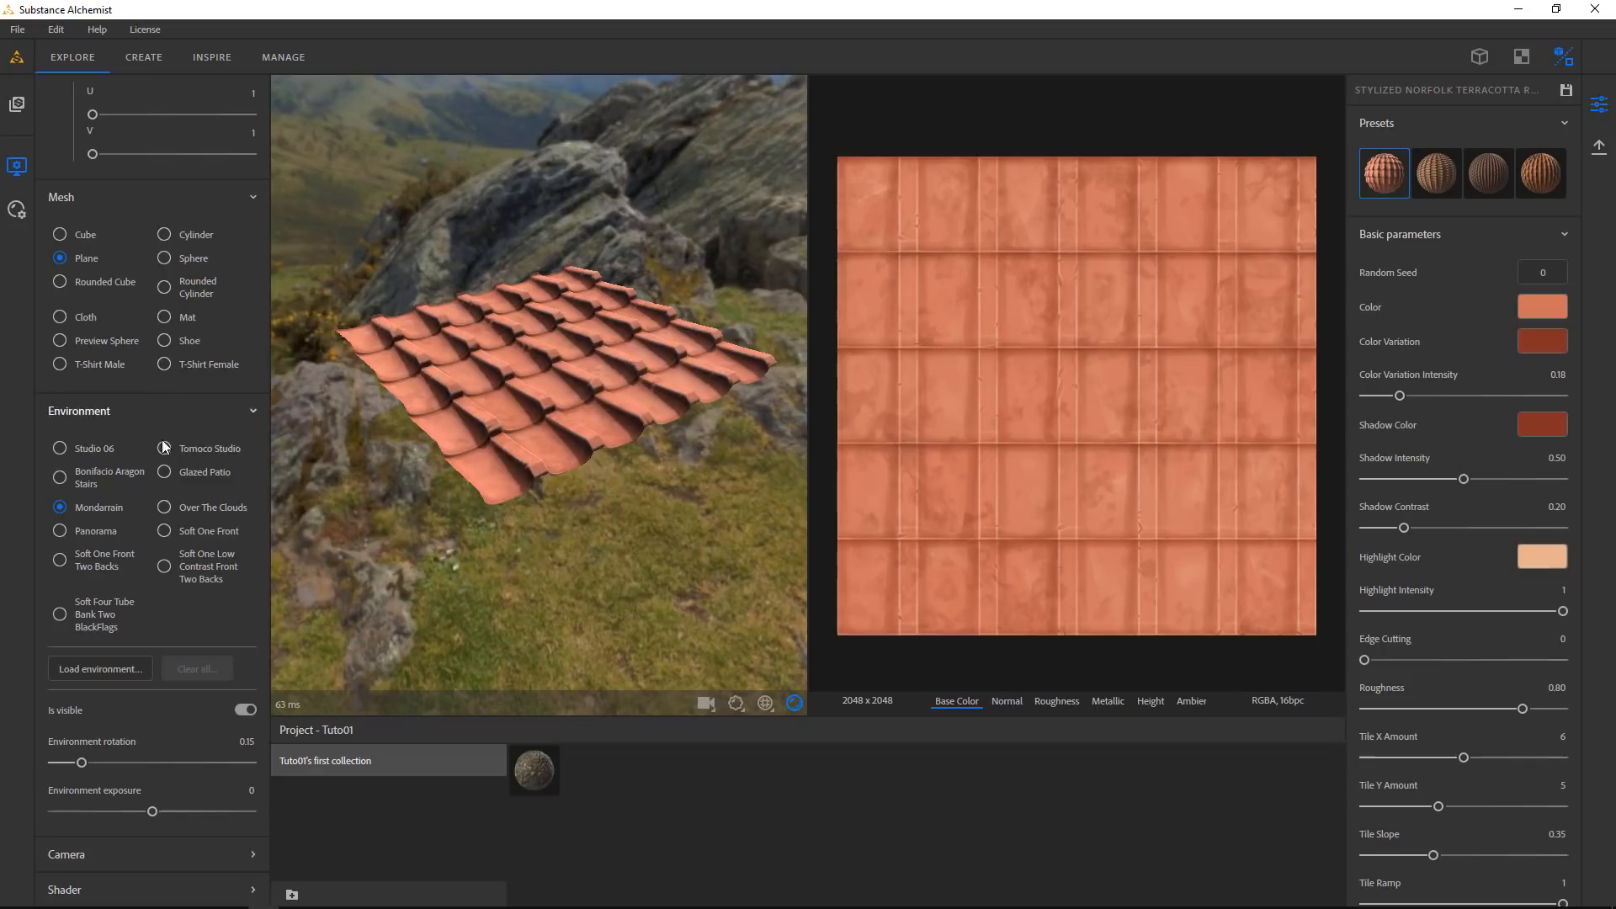
Collapse the Global parameters and Tiling sections of the viewer settings
scroll(151, 276, "up", 4)
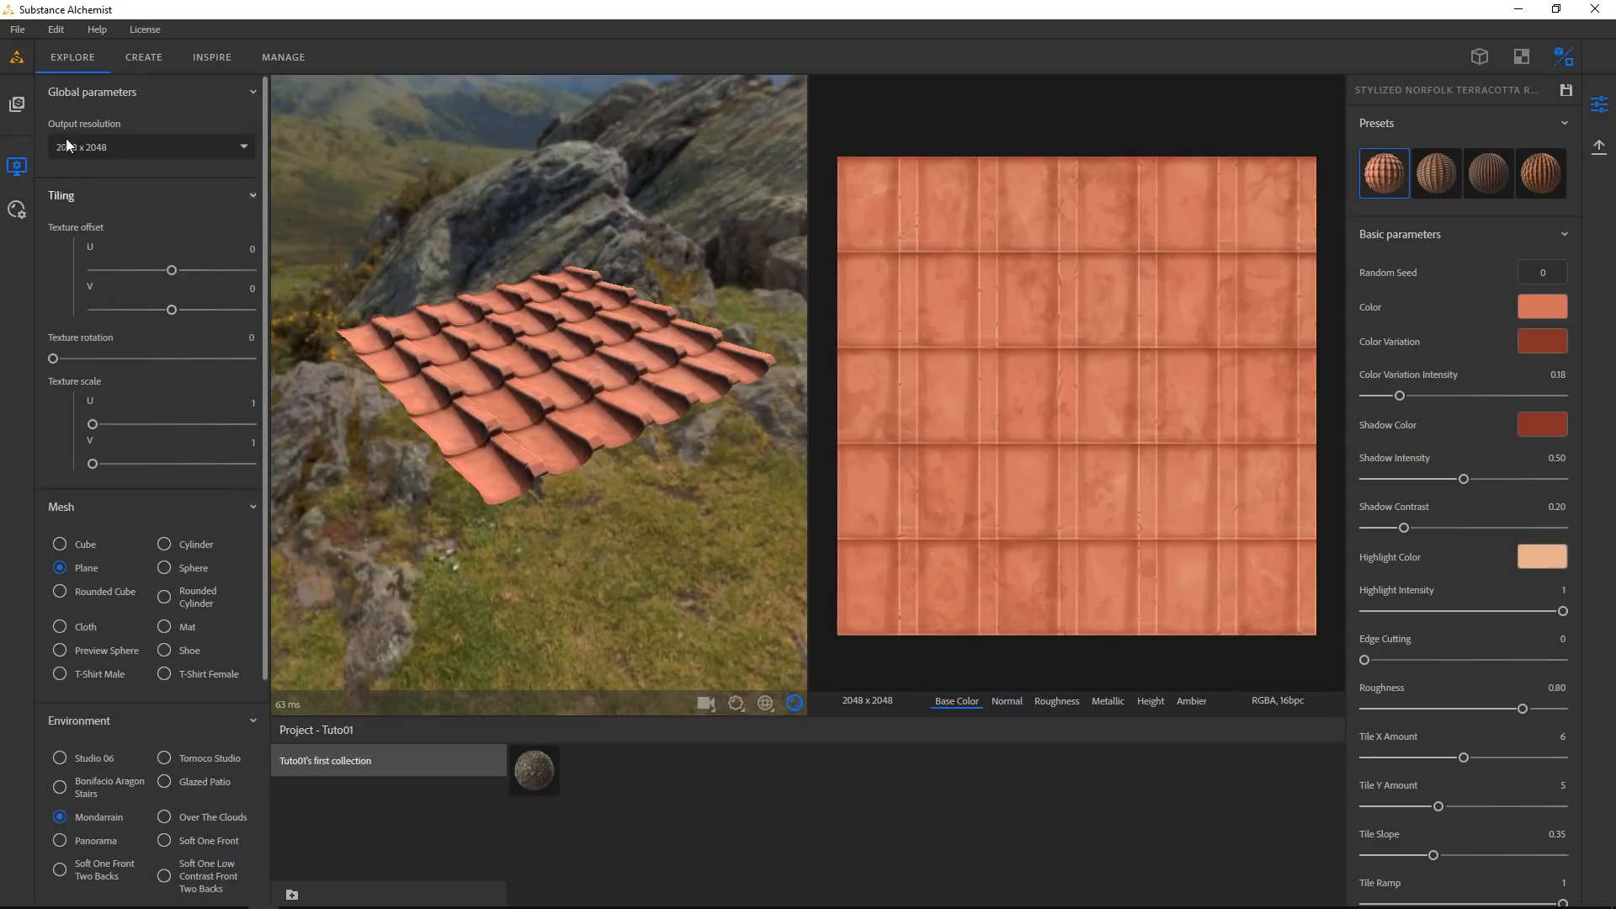
left_click(74, 93)
left_click(83, 127)
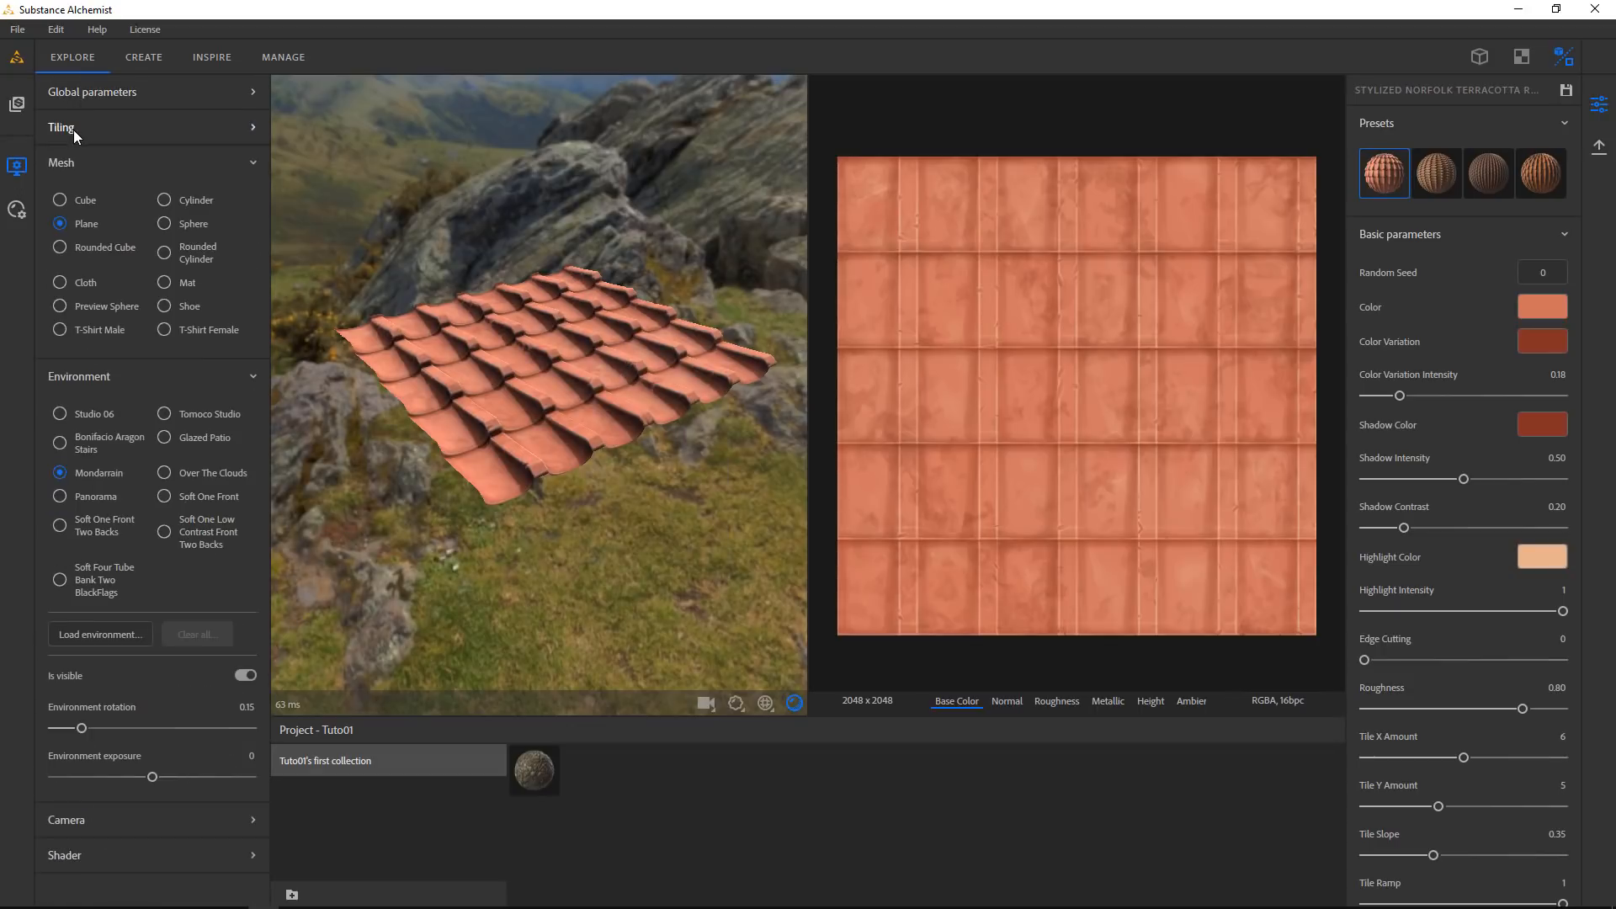
Collapse the Mesh and Environment sections of the viewer settings
left_click(72, 163)
left_click(87, 200)
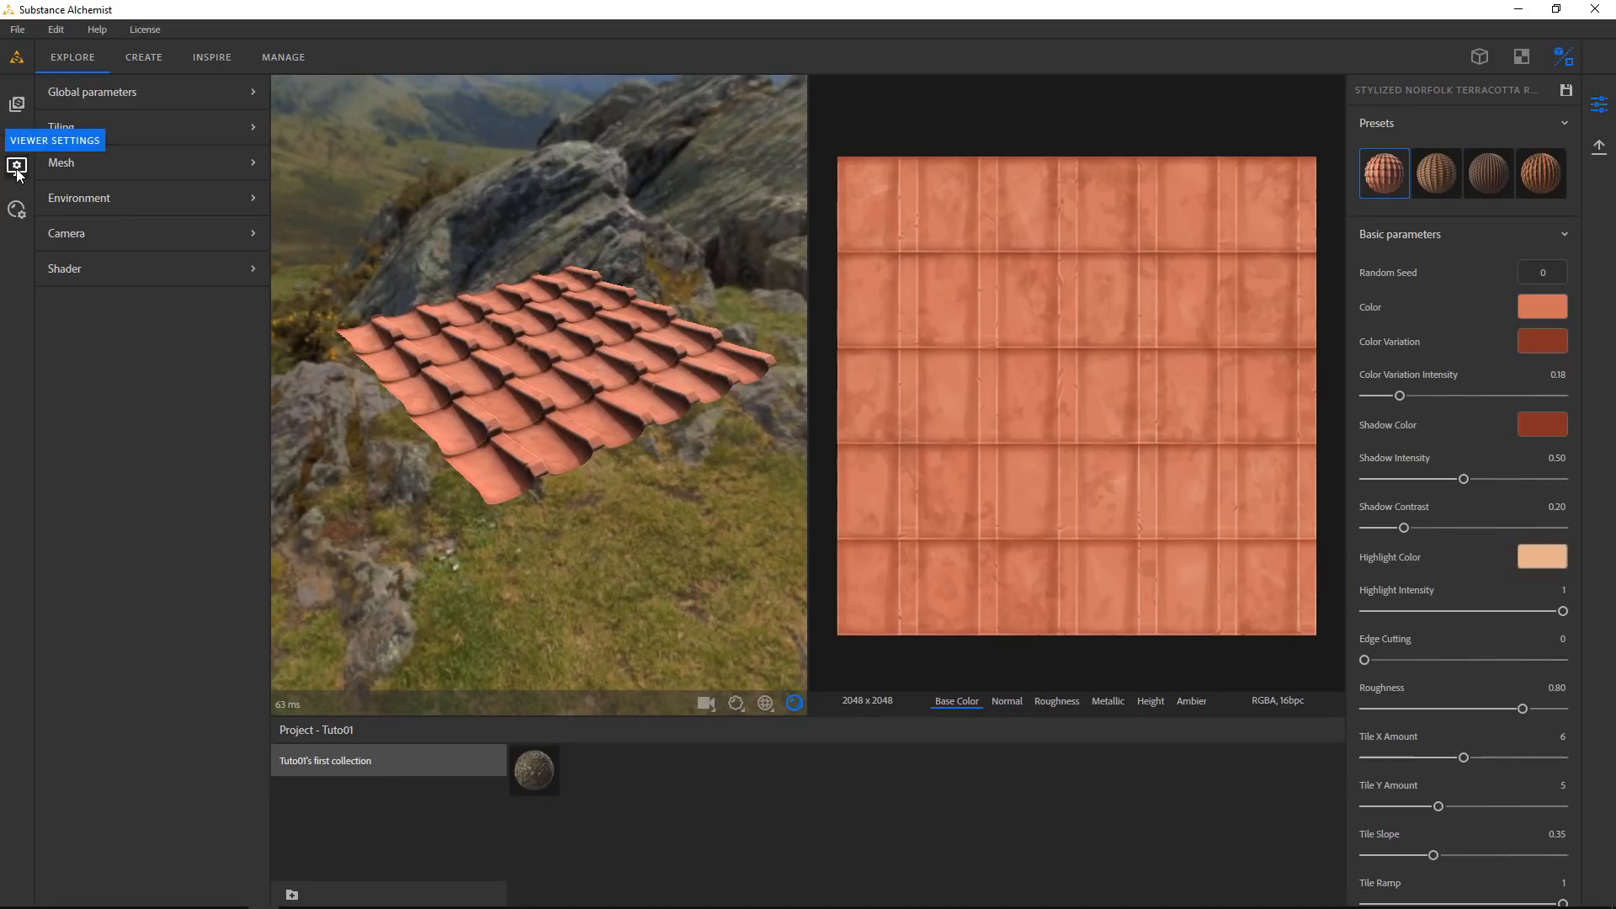
Try computing the custom Glossiness channel in the channel settings and turn it off again
left_click(16, 209)
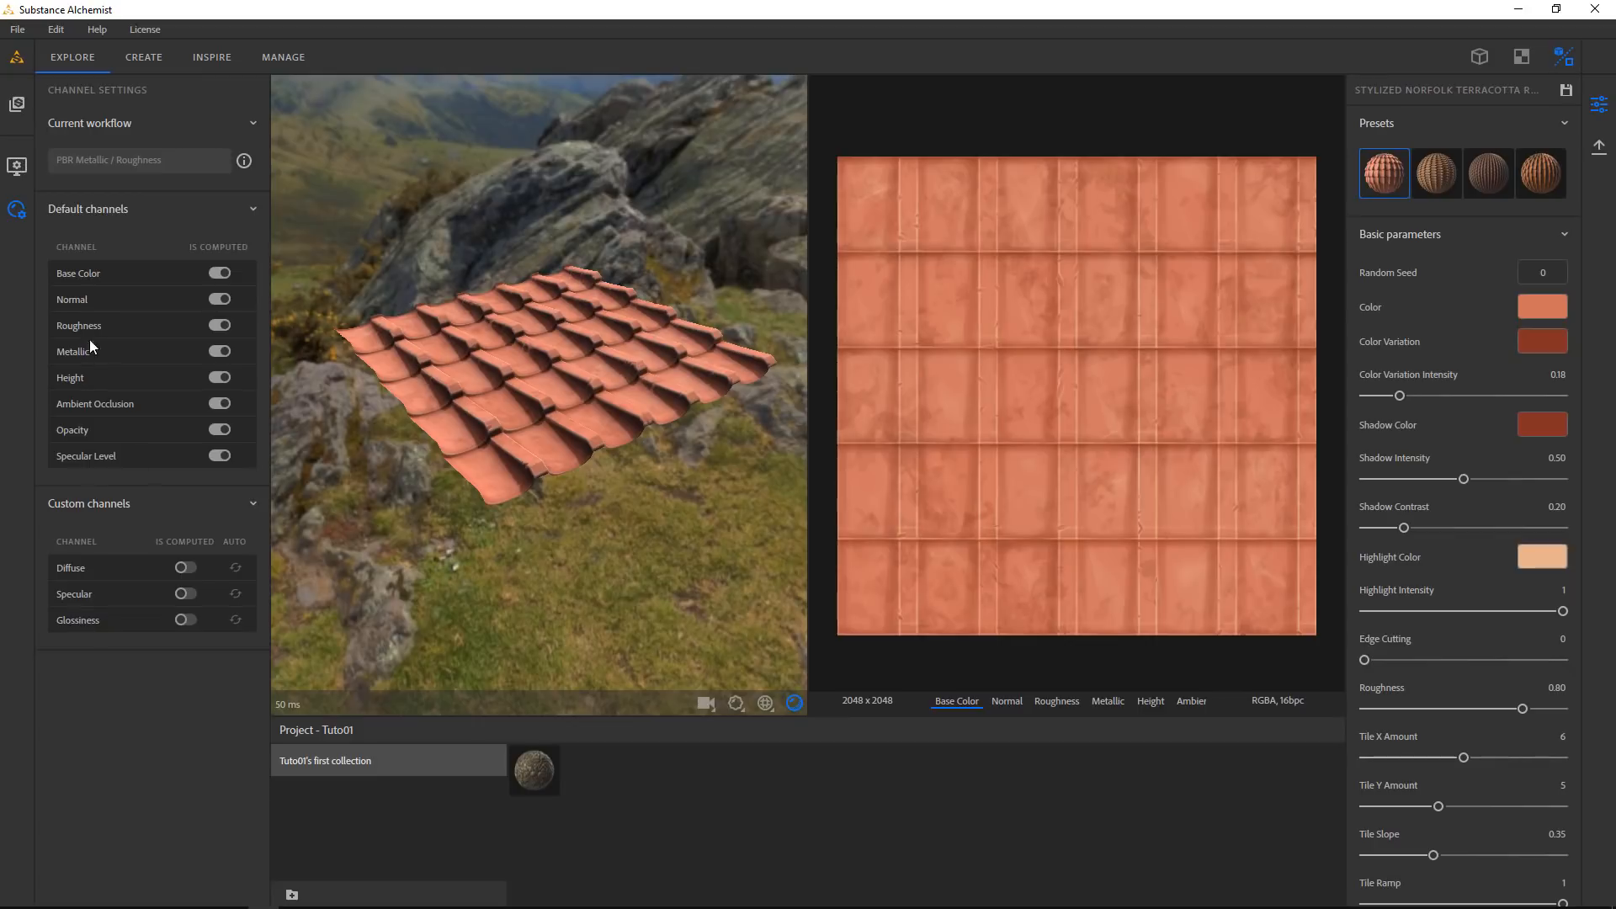
left_click(188, 618)
left_click(191, 618)
Return to the material resources and inspect the roof tiles in both the 3D view and the 2D texture view
left_click(16, 166)
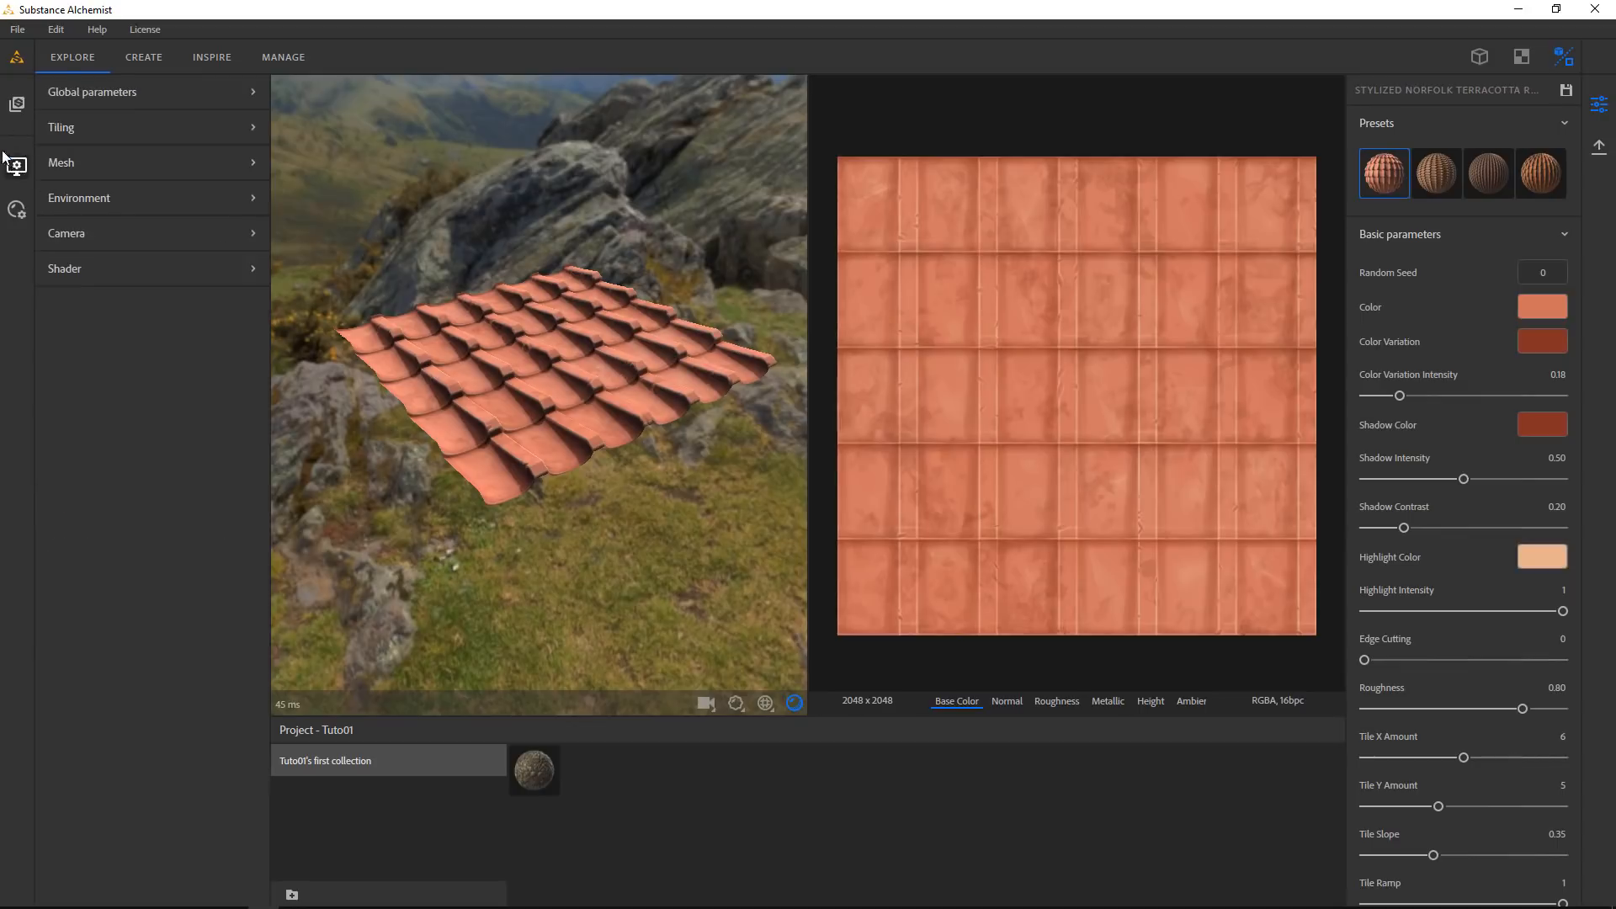
left_click(18, 104)
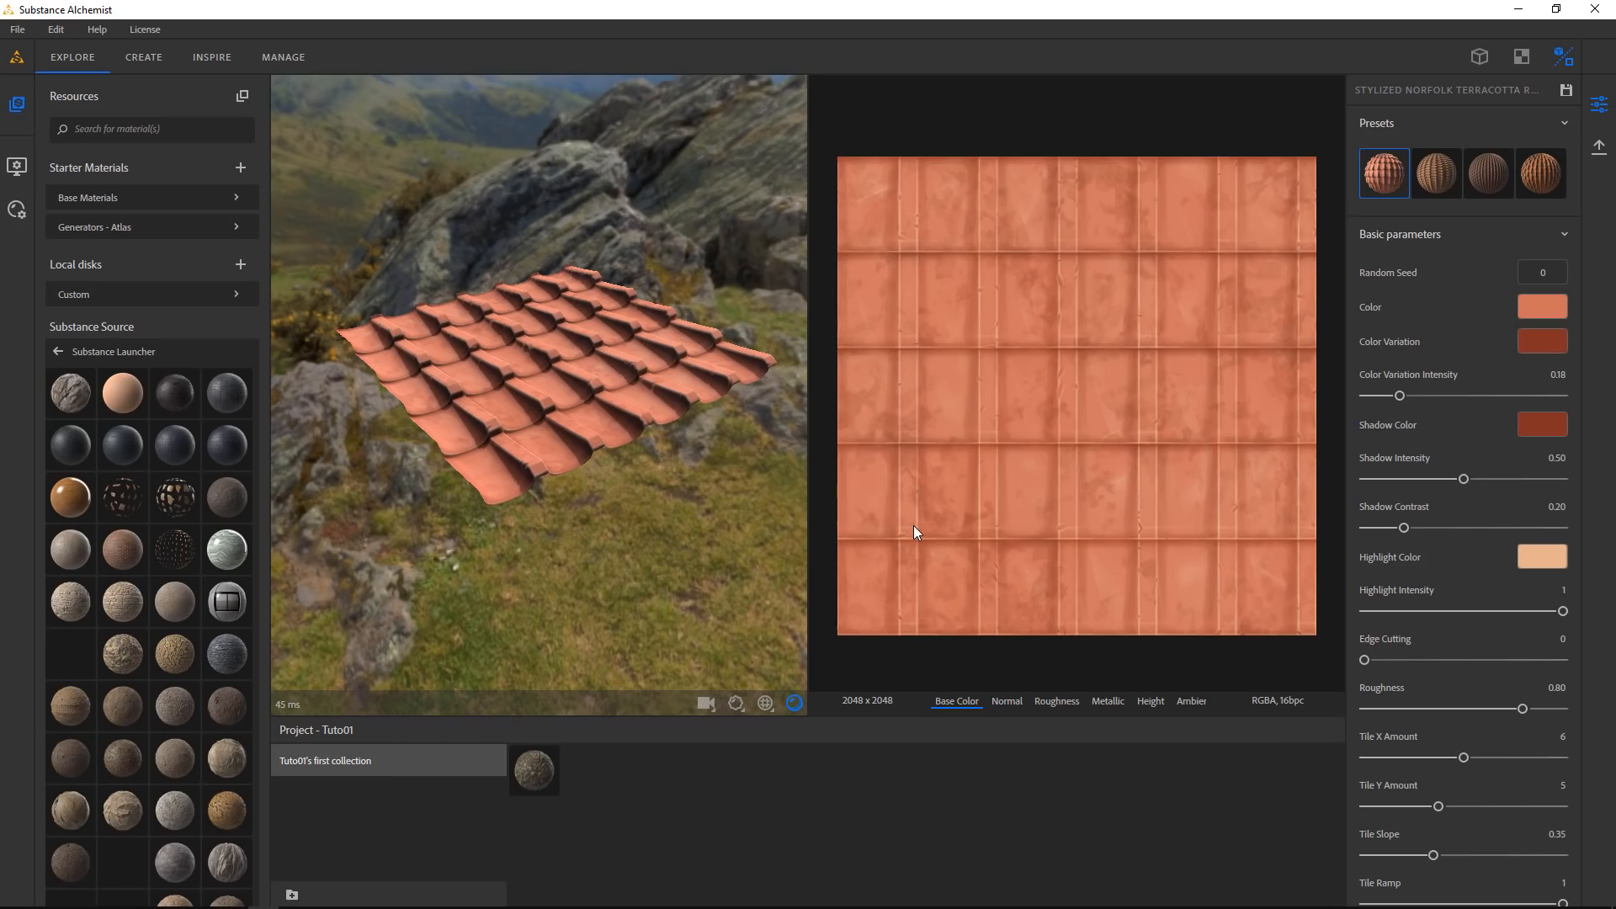
left_click_drag(664, 548, 559, 579)
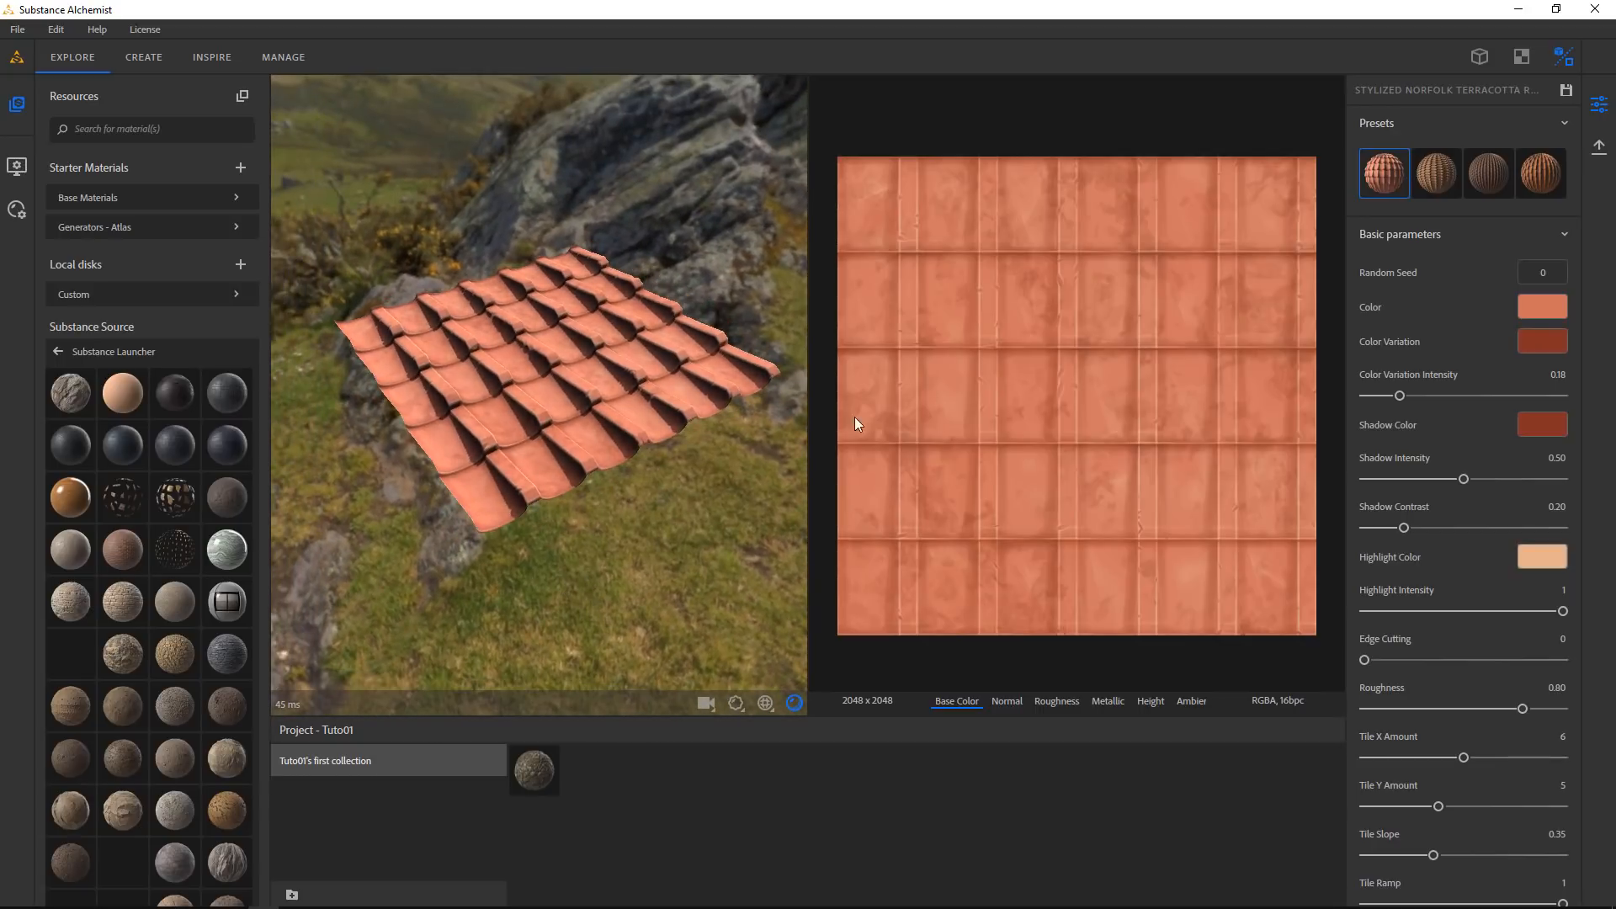
scroll(994, 300, "down", 5)
scroll(1181, 357, "up", 8)
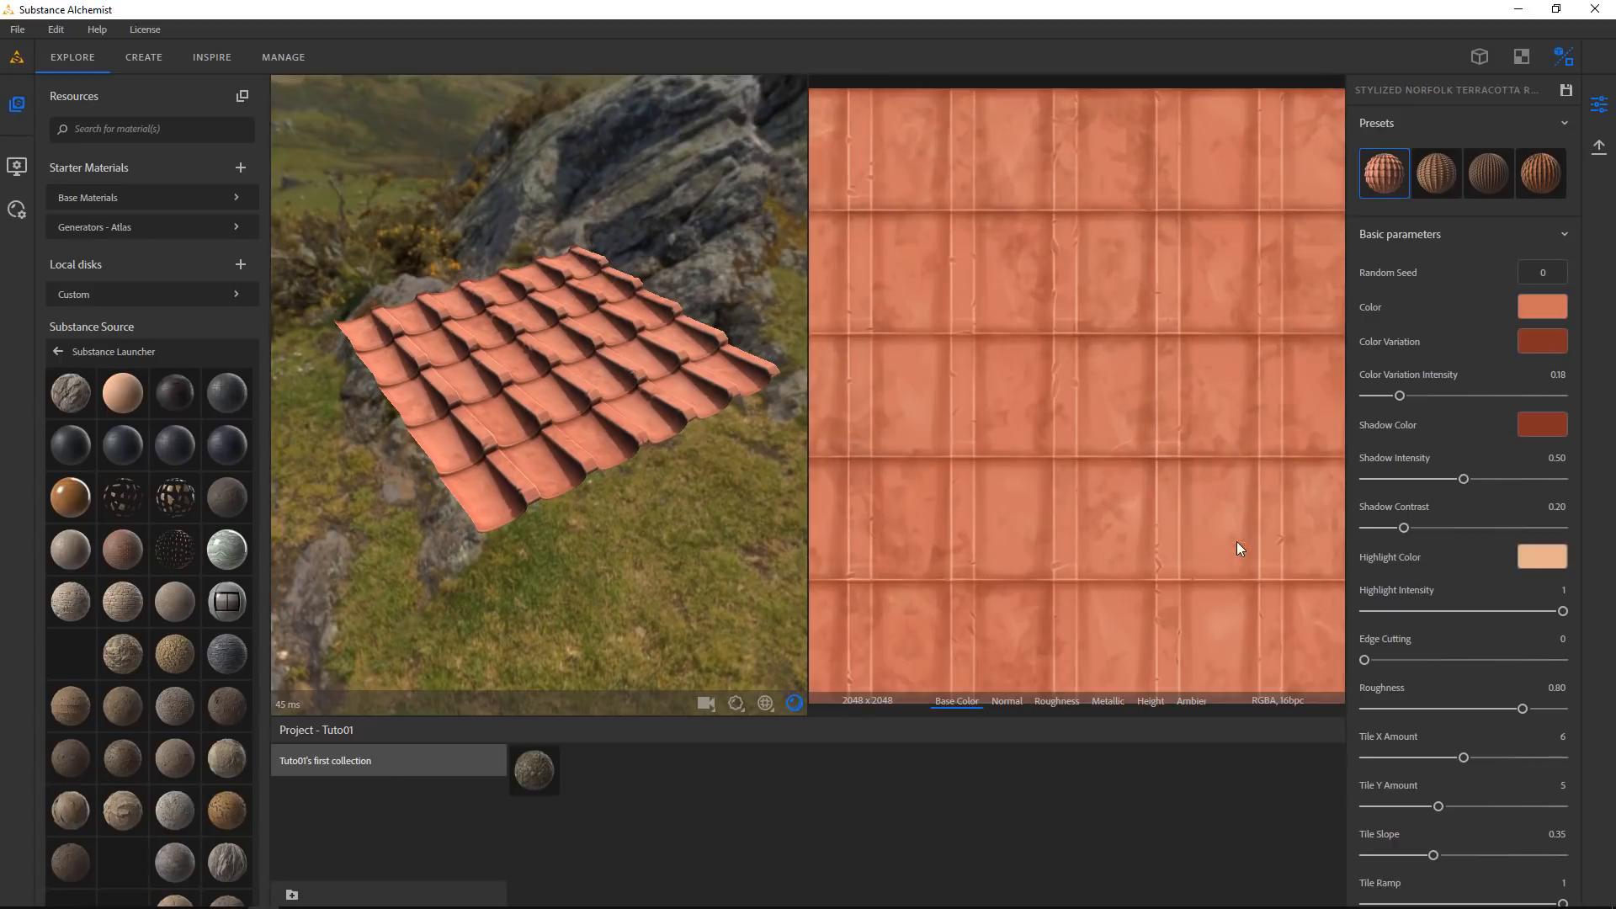
scroll(1254, 531, "down", 3)
View the roof tiles' Normal, Roughness, Metallic, Height and Ambient Occlusion maps and return to Base Color
left_click(1022, 704)
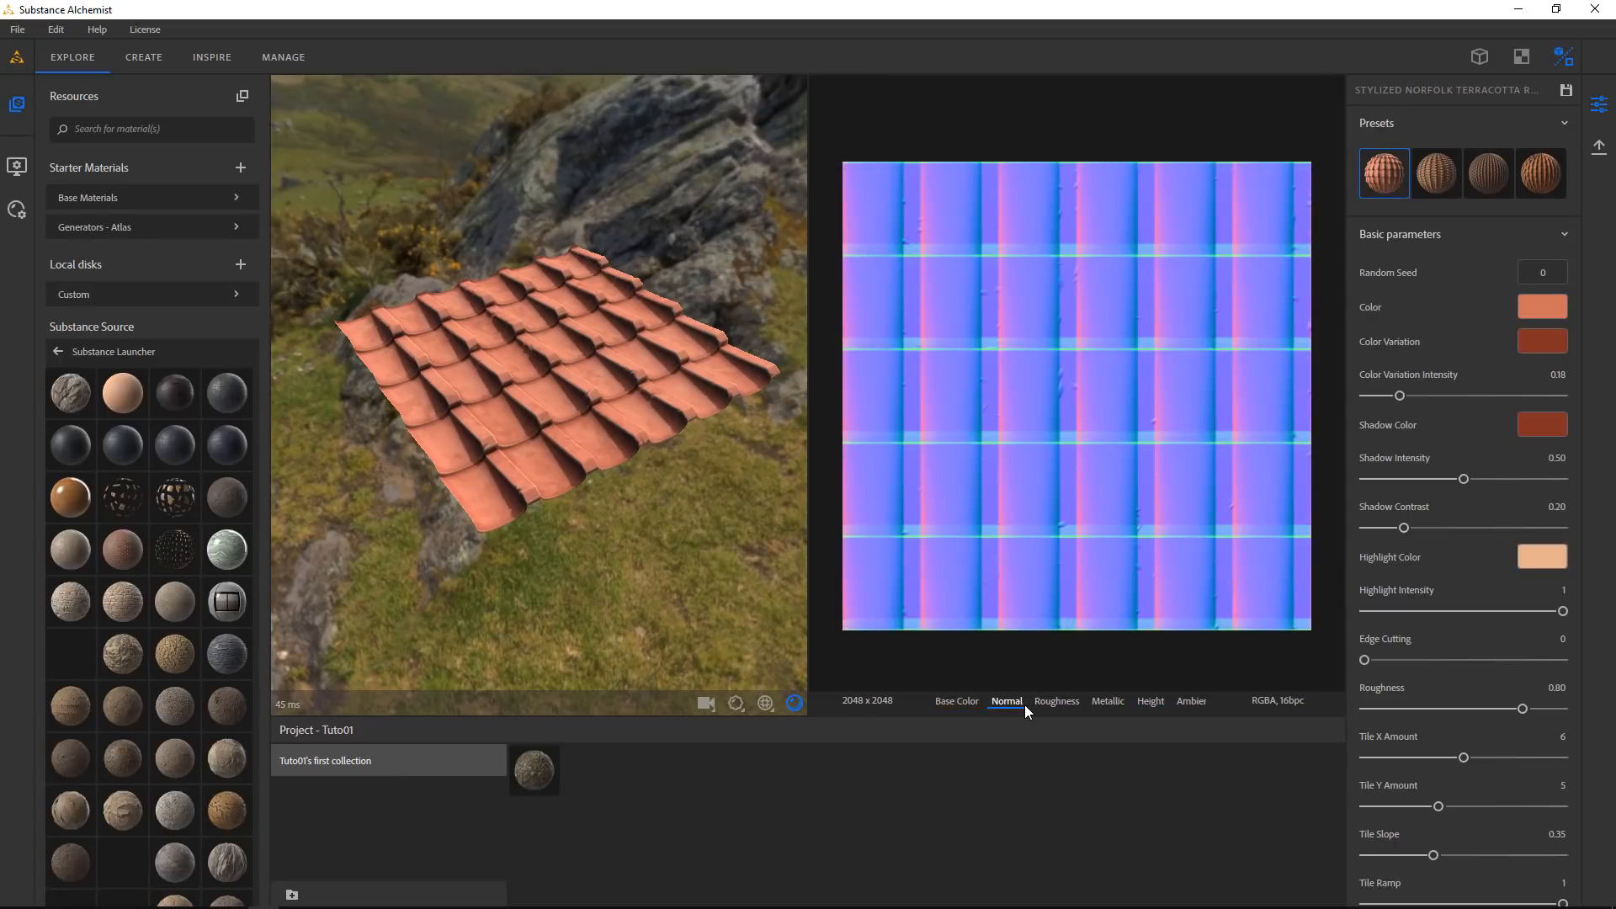
left_click(1052, 705)
left_click(1109, 699)
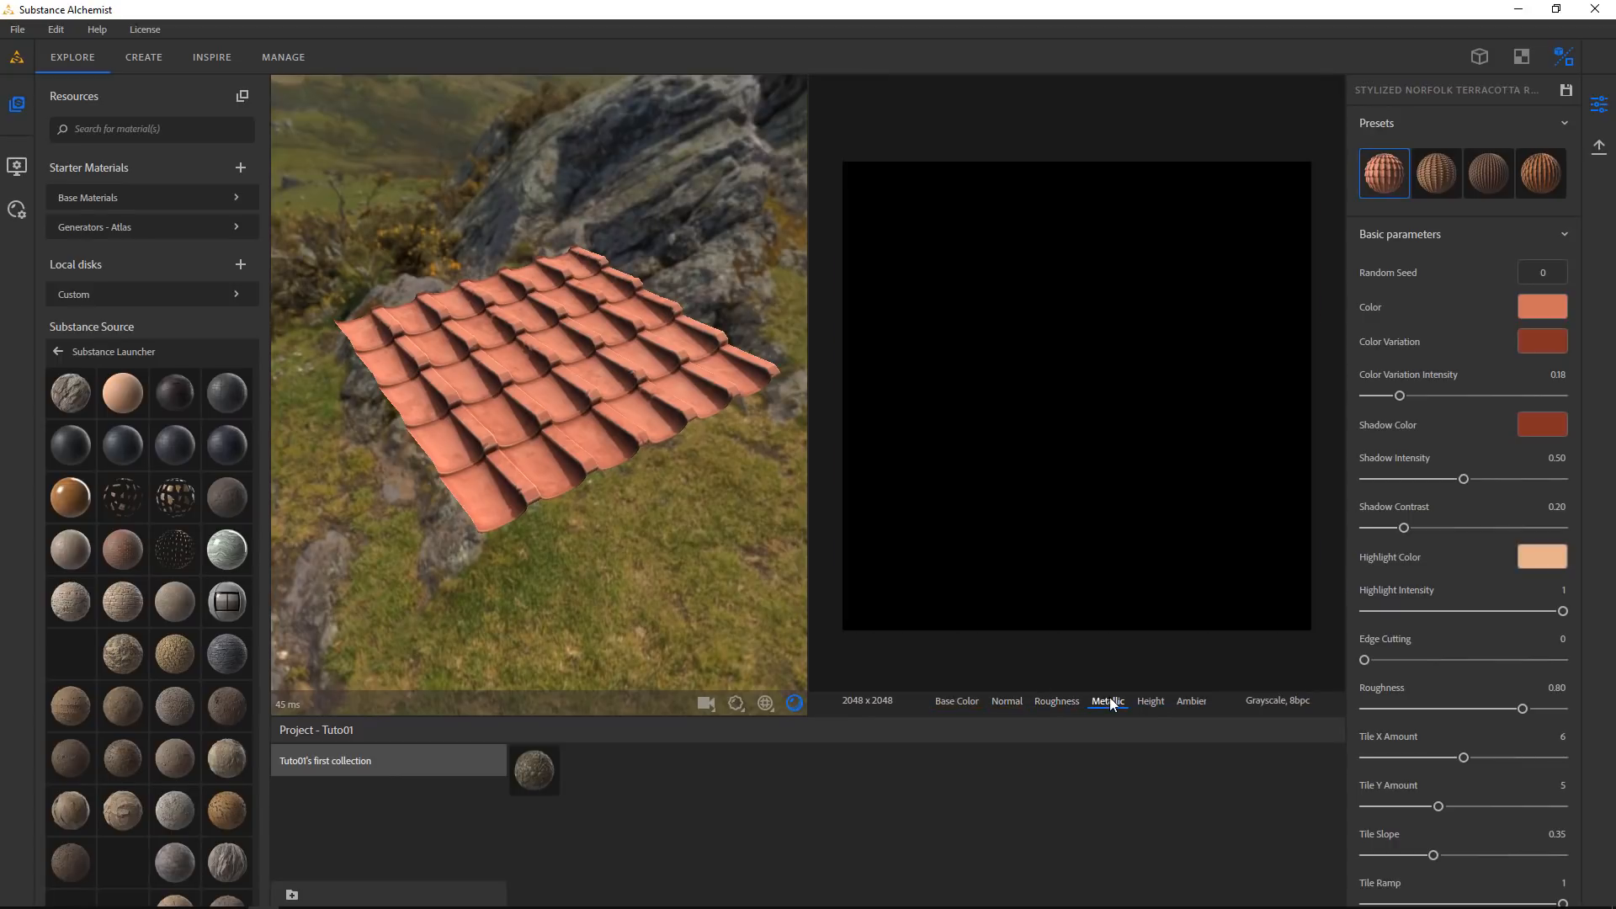
left_click(1153, 704)
left_click(1192, 704)
left_click(954, 707)
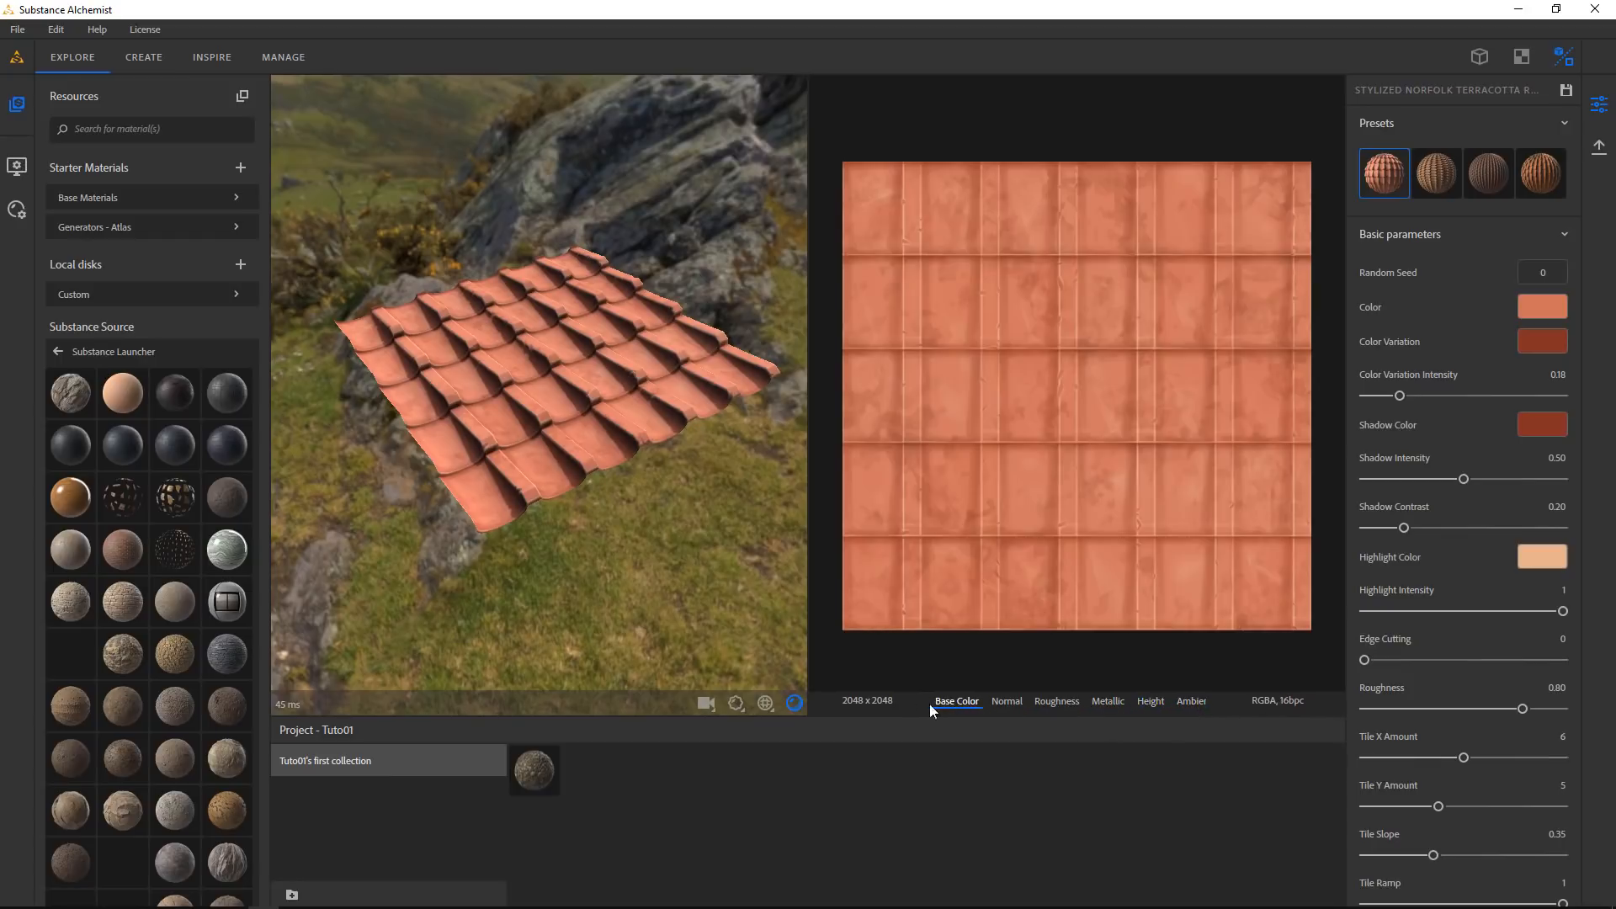
Show the roof tiles in the 3D view alone and the 2D view alone, and return to the split view
left_click(1479, 59)
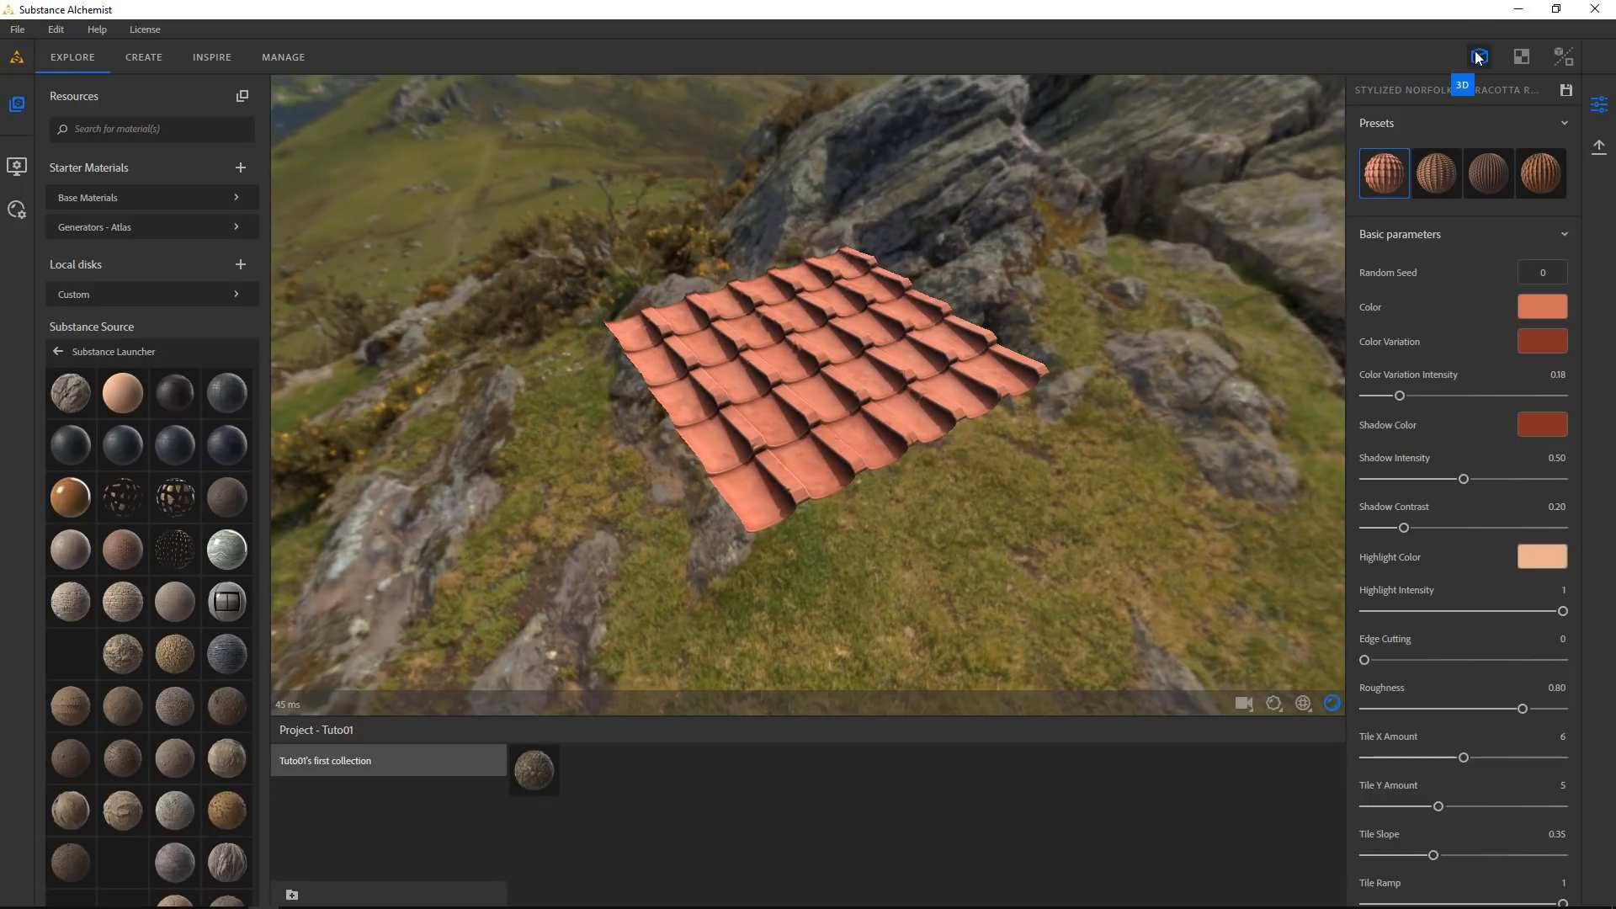
left_click(1519, 58)
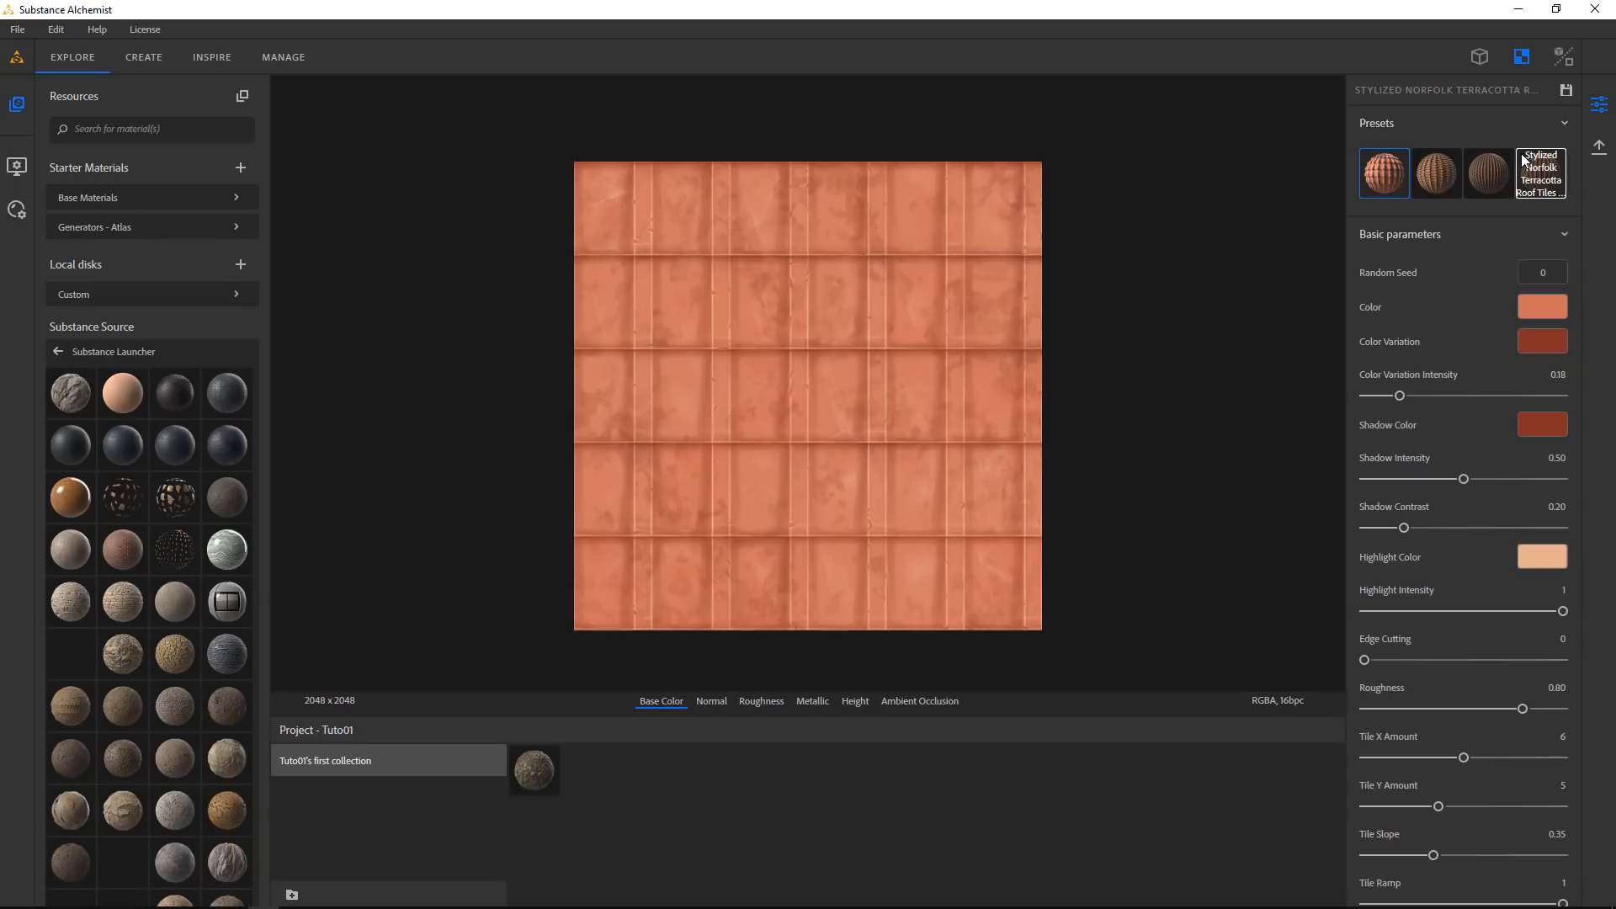
left_click(1562, 56)
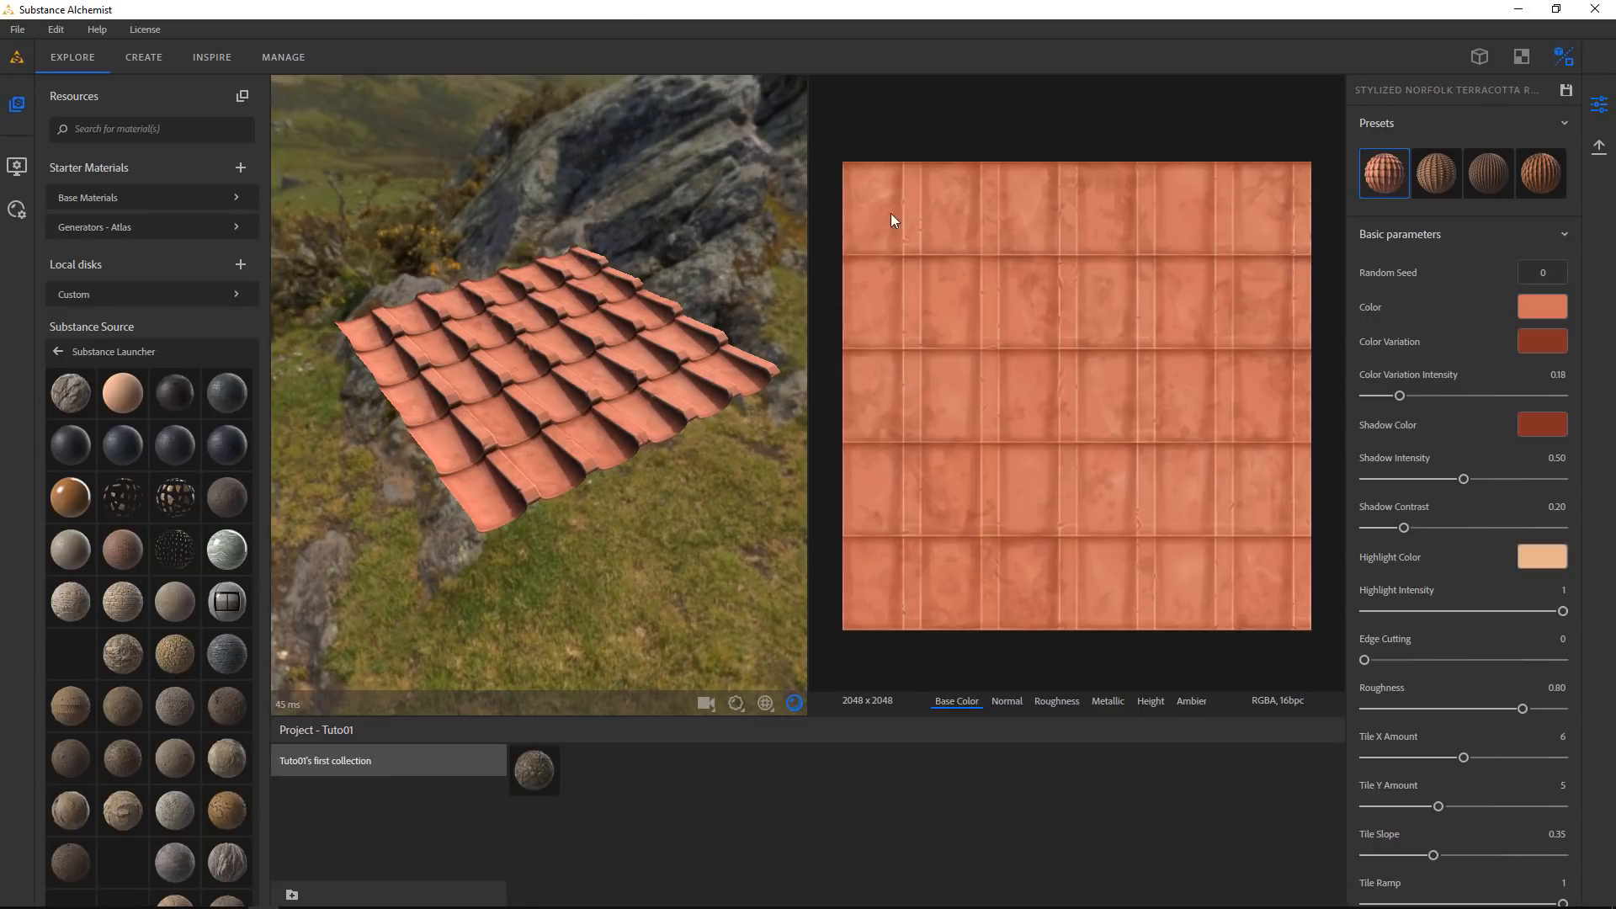
Switch to the Create workspace and add the Alien Rock Coral Formation material as the first layer
left_click(138, 57)
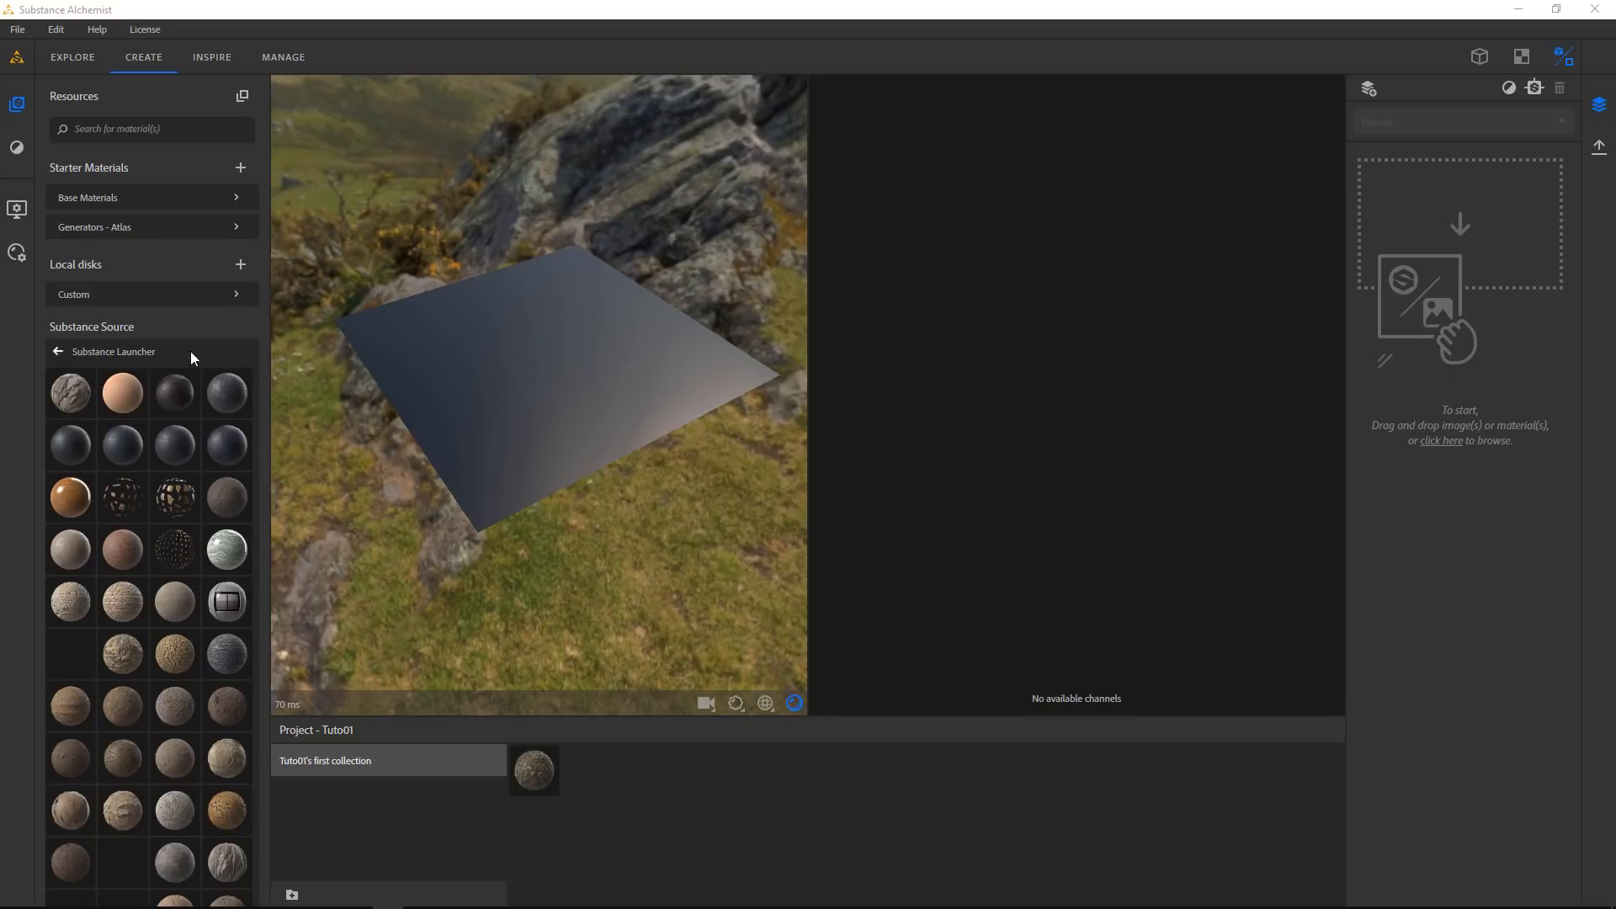
scroll(139, 387, "down", 5)
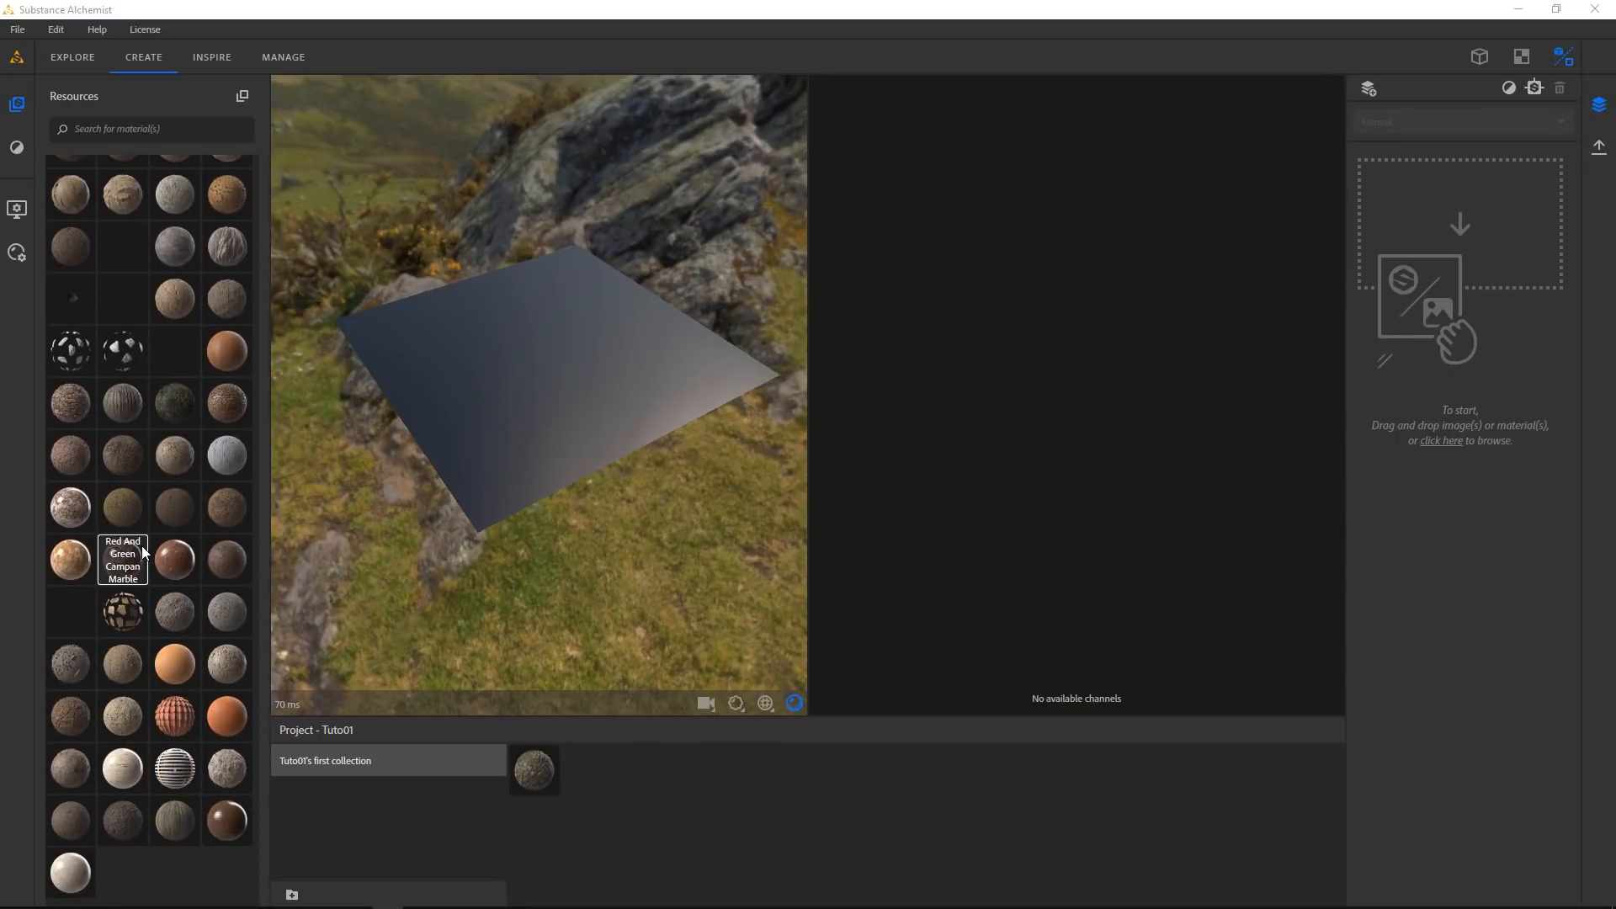
scroll(135, 540, "up", 5)
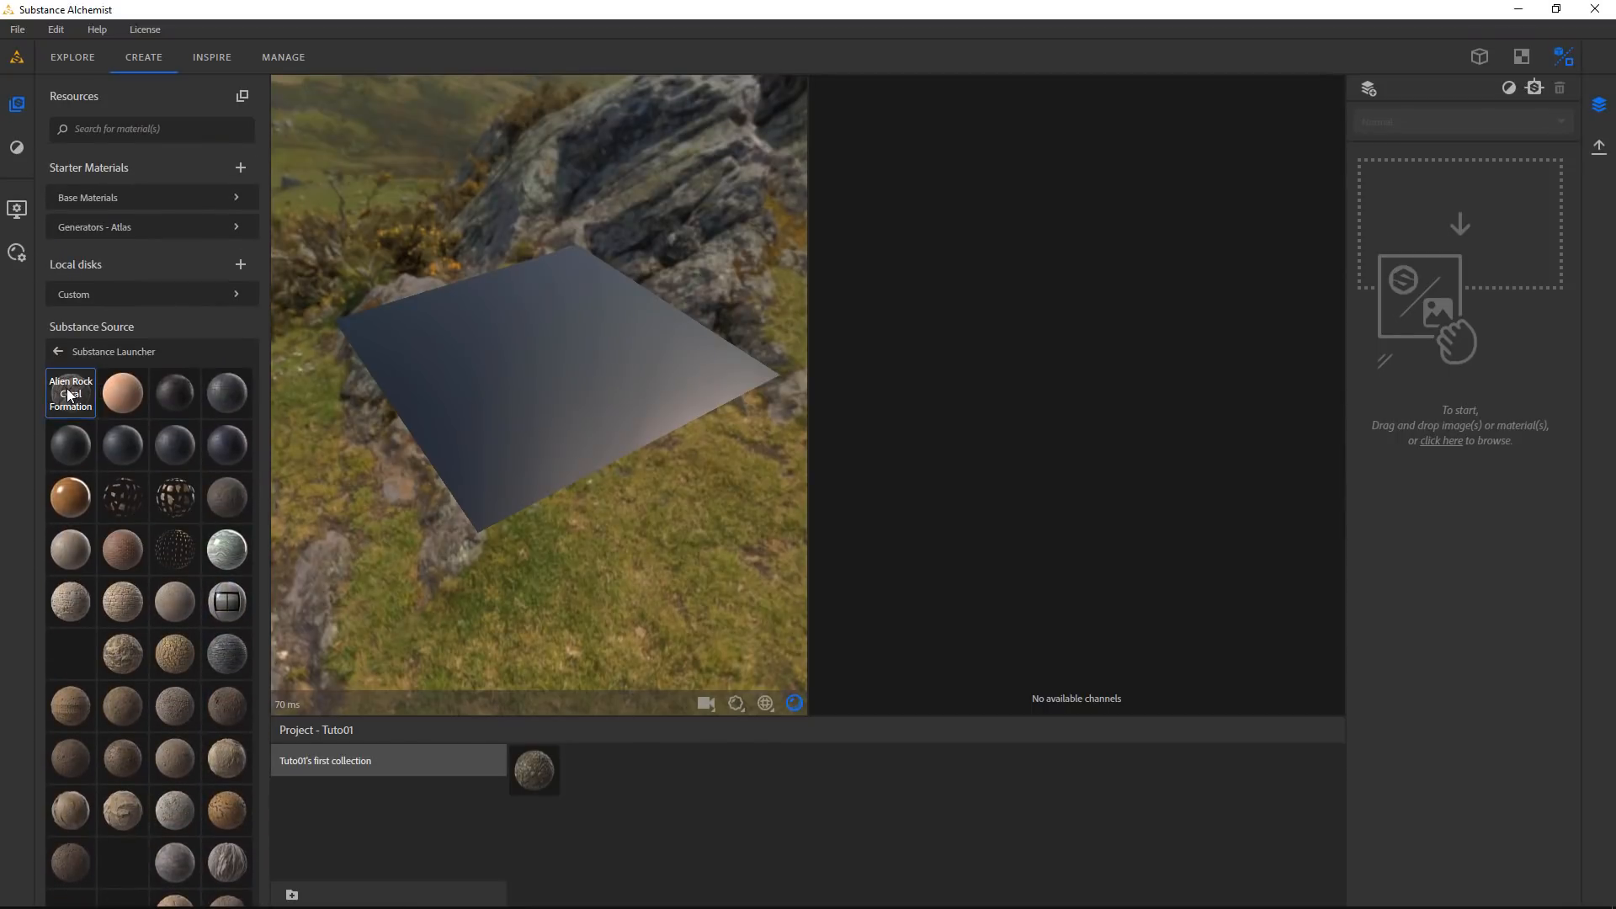
left_click_drag(67, 398, 1455, 181)
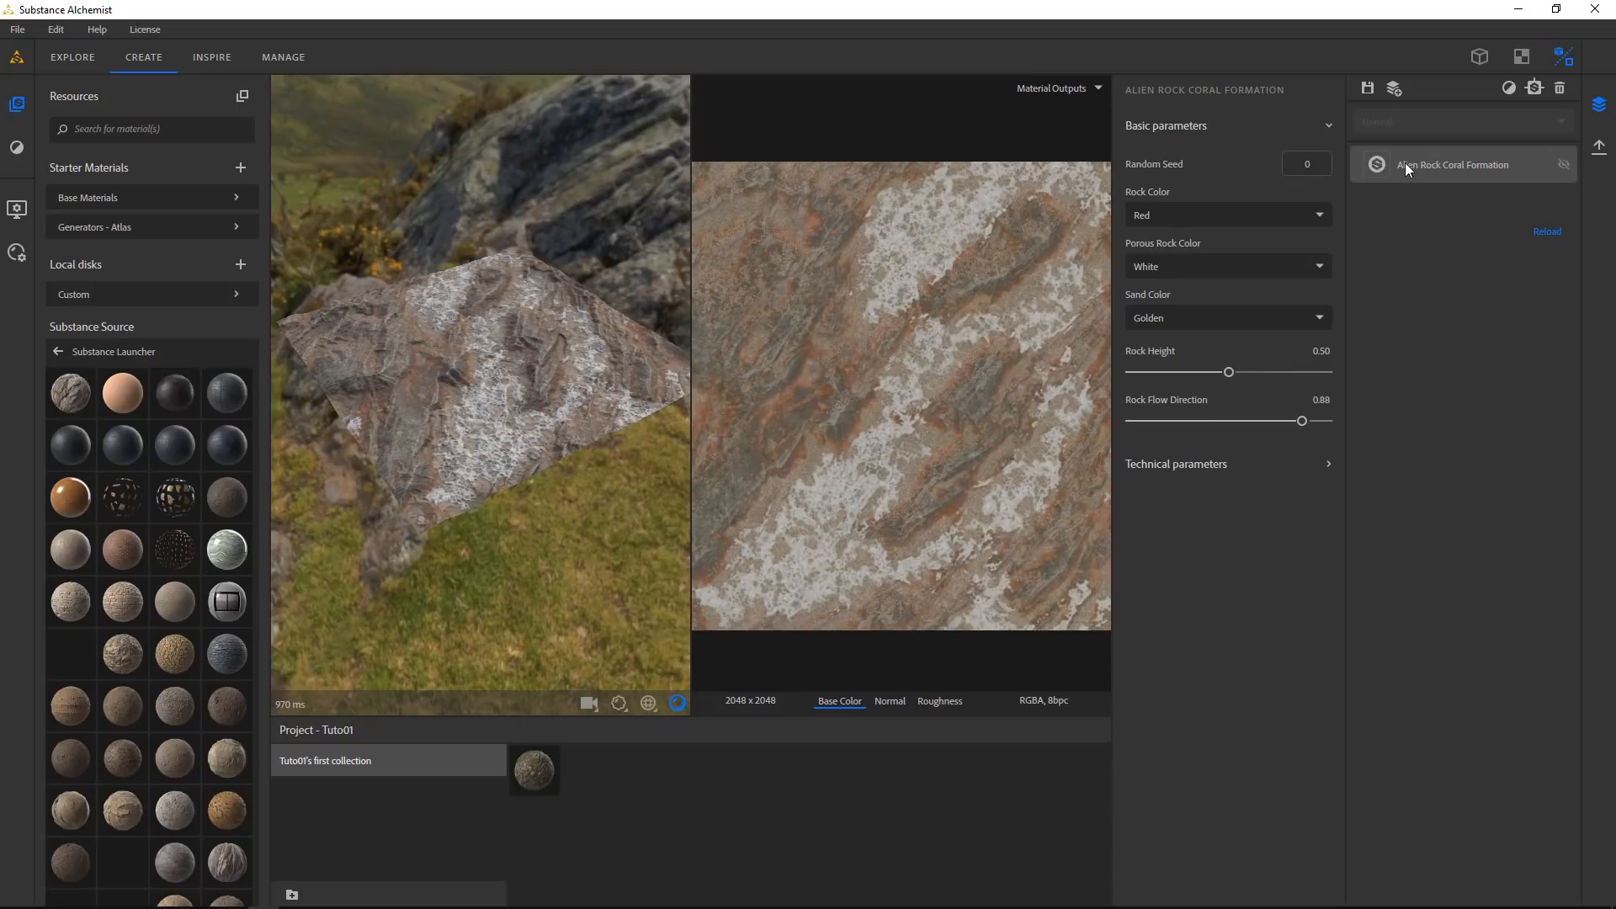
Set the Alien Rock Coral Formation layer's rock height to 0.73 and its rock flow direction to 0.58
left_click(1436, 165)
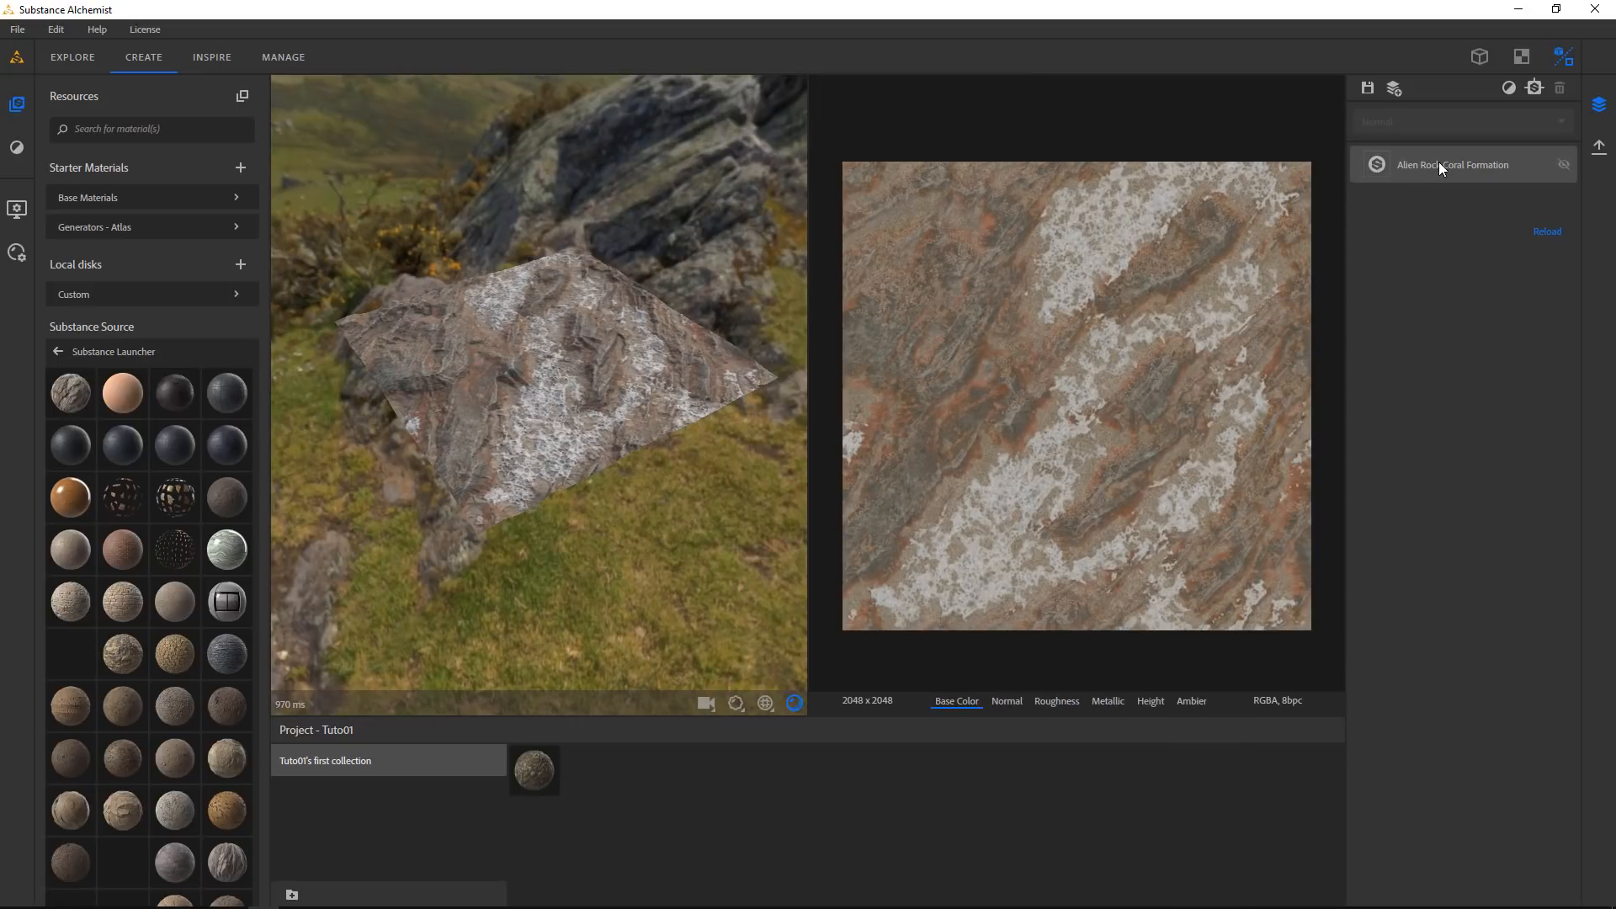
left_click(1442, 165)
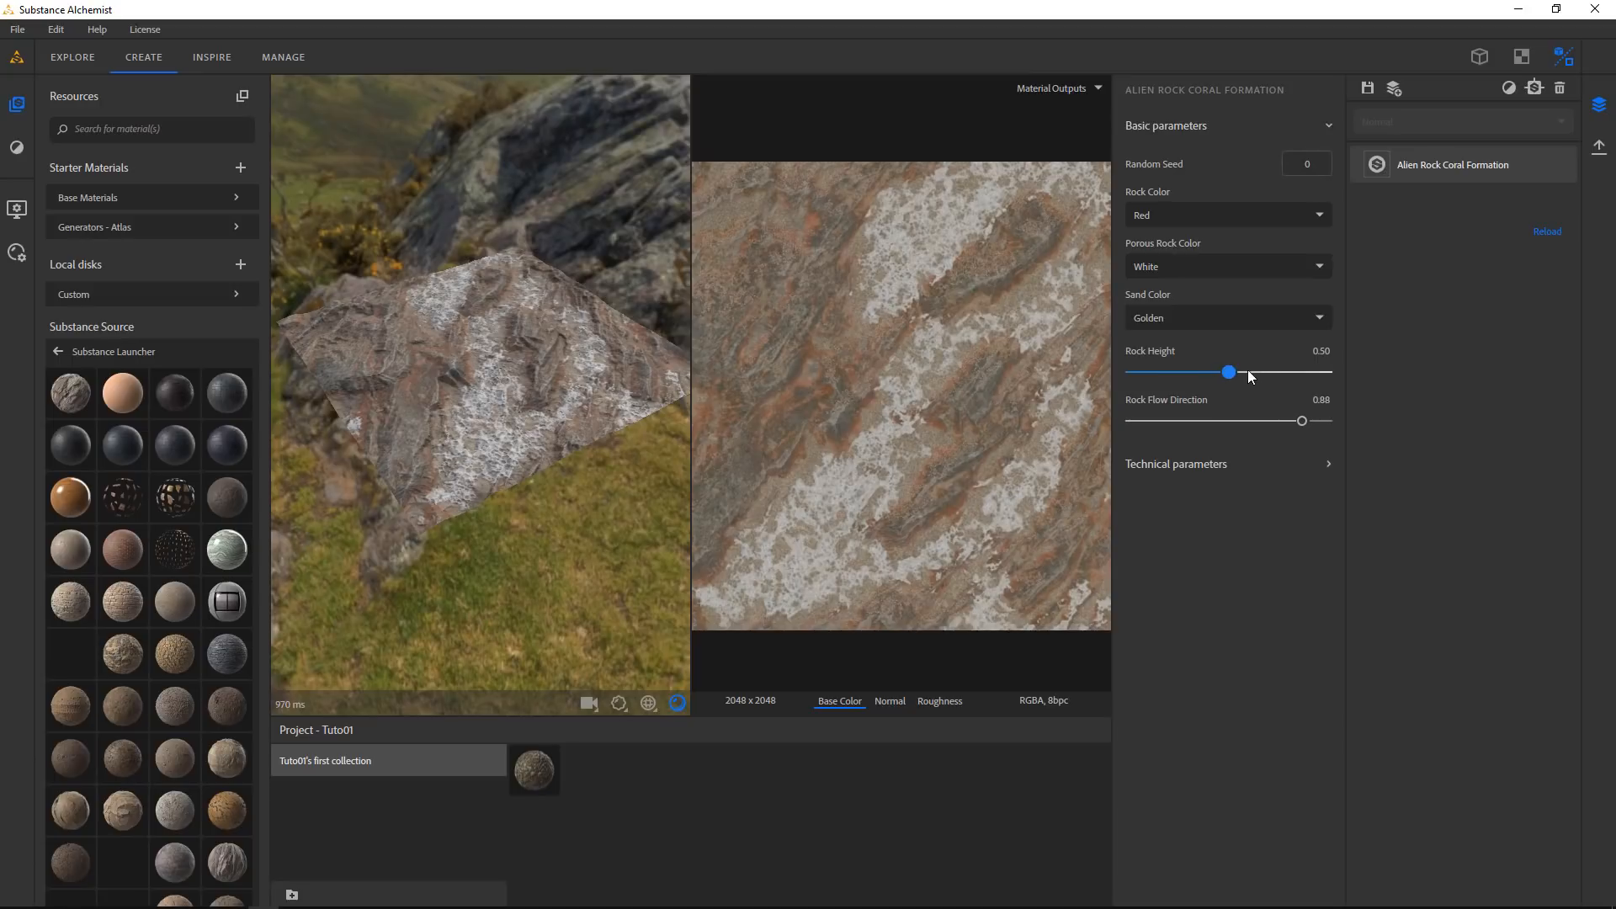
left_click_drag(1248, 370, 1346, 416)
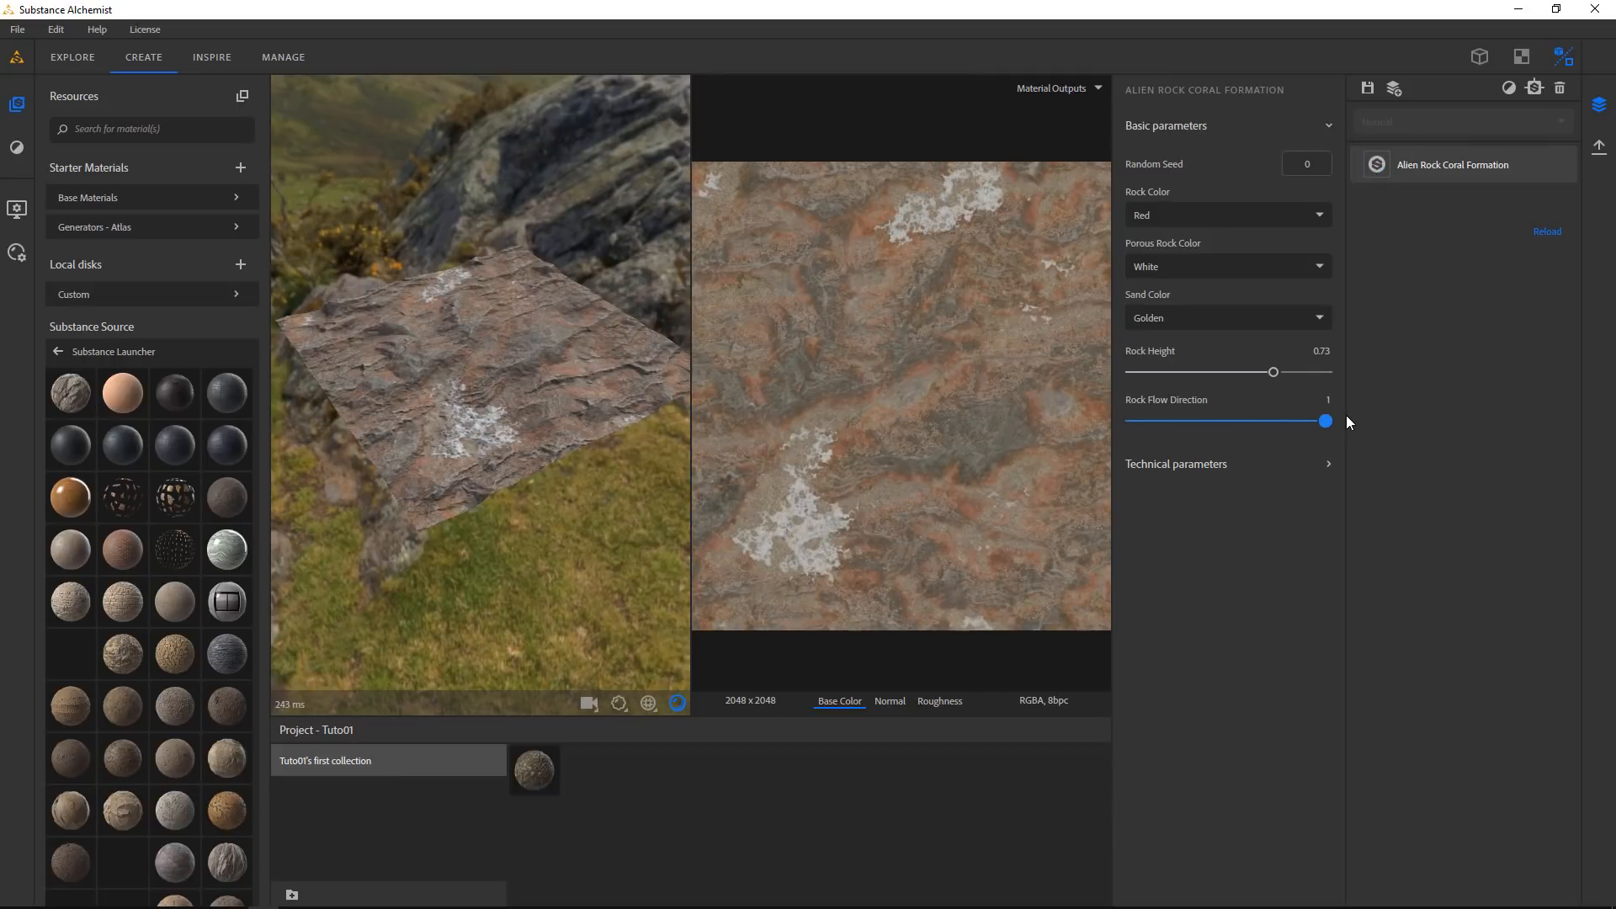
left_click_drag(1212, 421, 1246, 427)
Inspect the rock surface from different angles and up close in the 3D view
left_click_drag(533, 426, 473, 423)
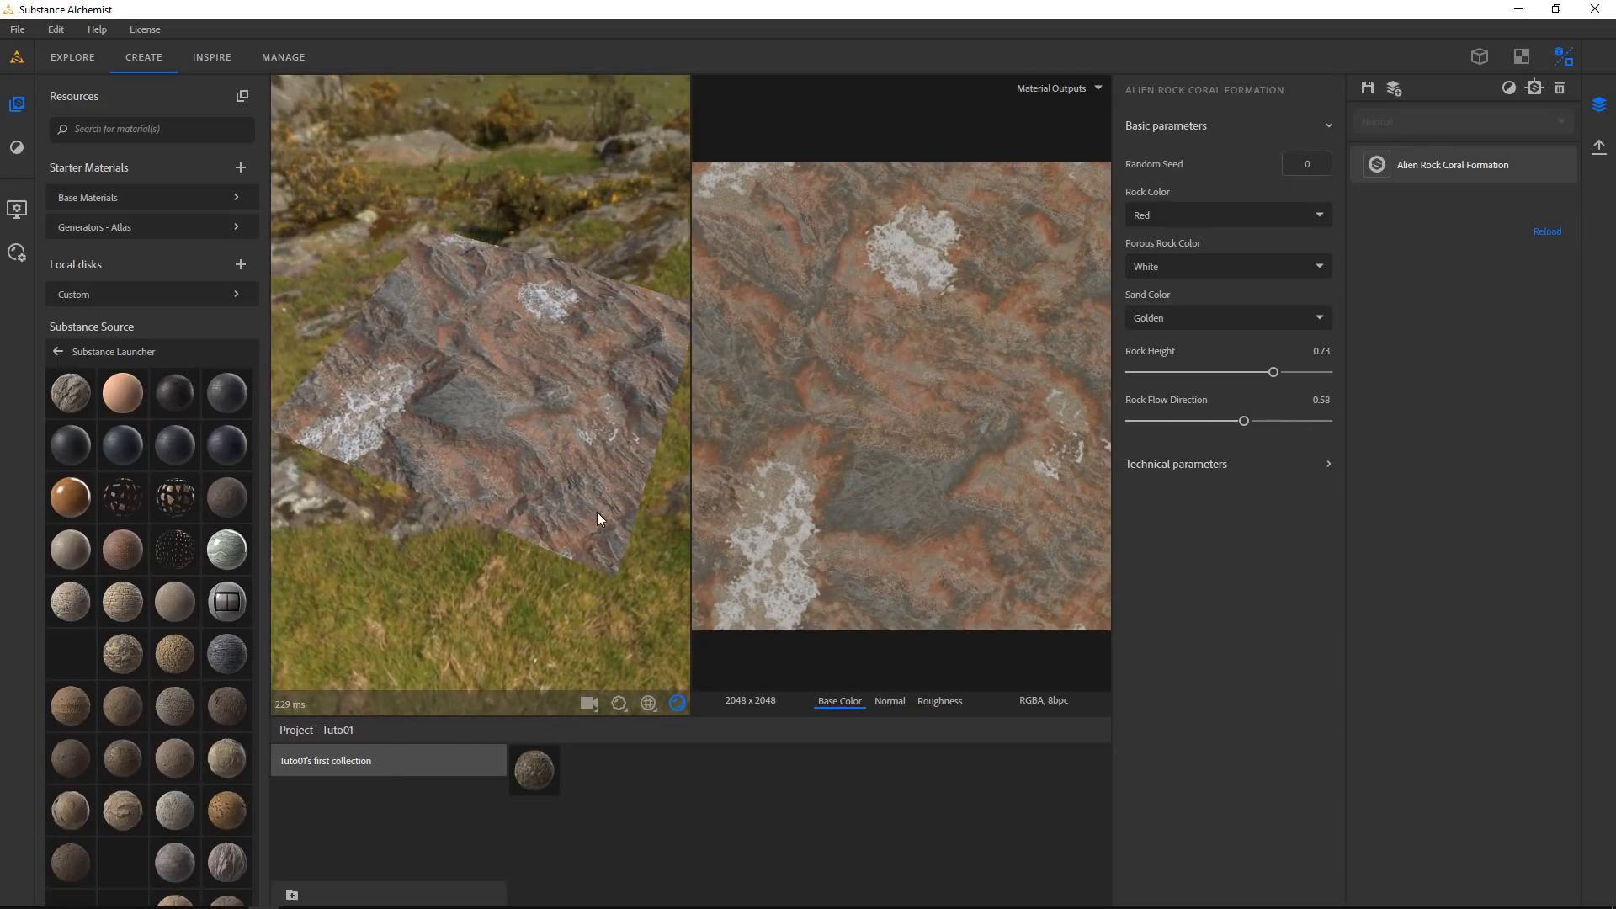
left_click(620, 703)
left_click_drag(538, 623, 495, 627)
left_click_drag(471, 488, 501, 473)
scroll(512, 411, "up", 5)
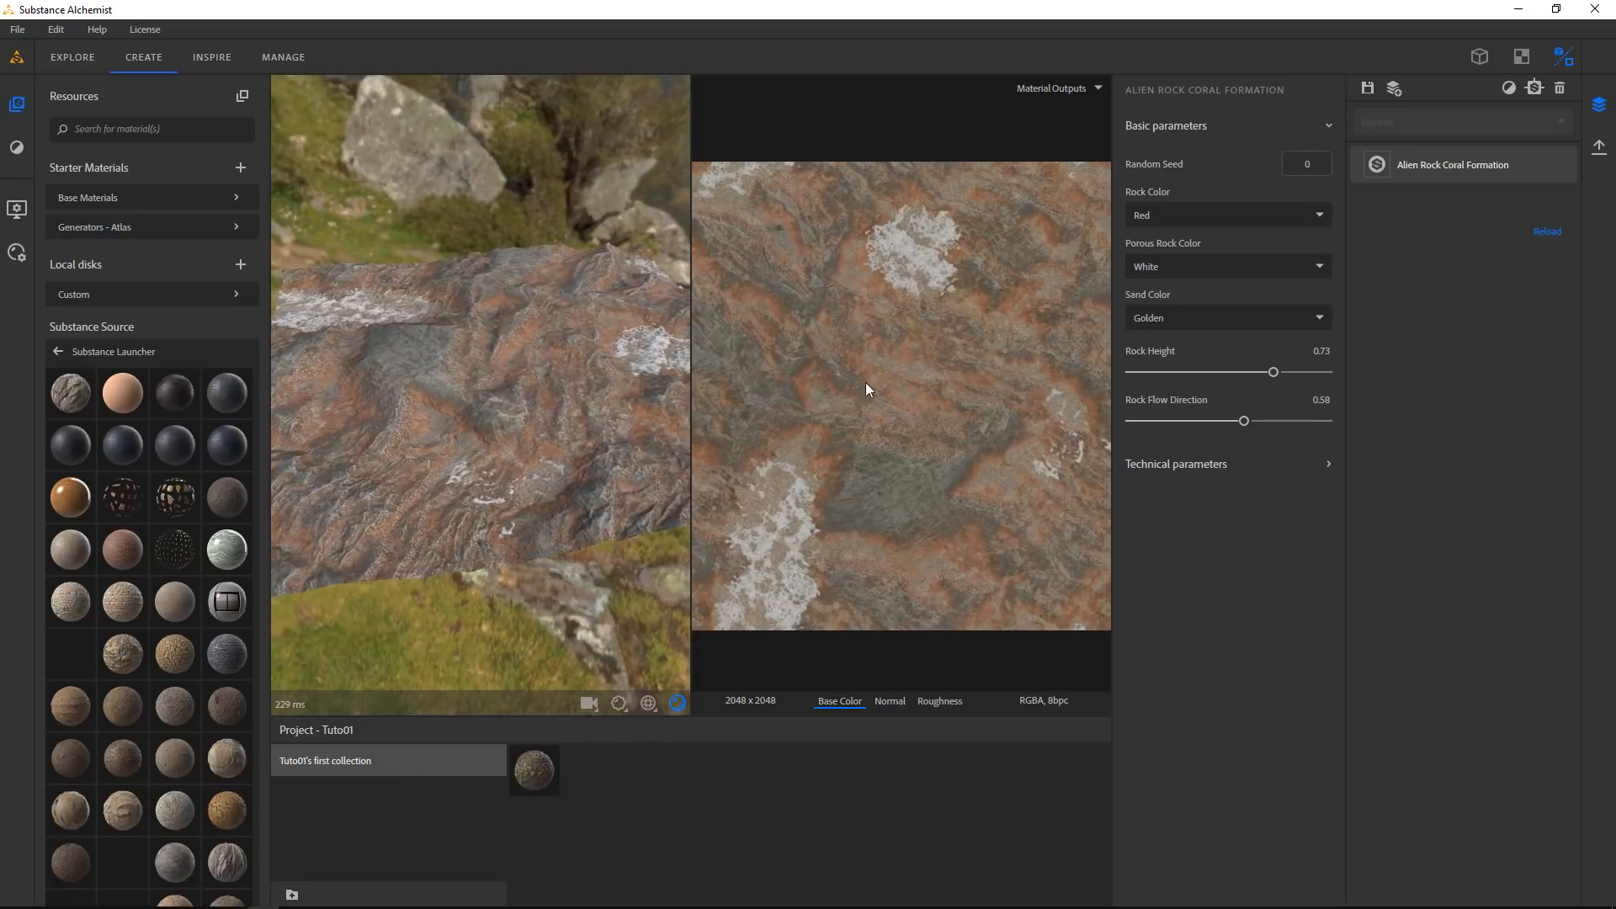
Try Black and Red as the rock material's sand color and set it back to Golden
left_click(1172, 320)
left_click(1169, 383)
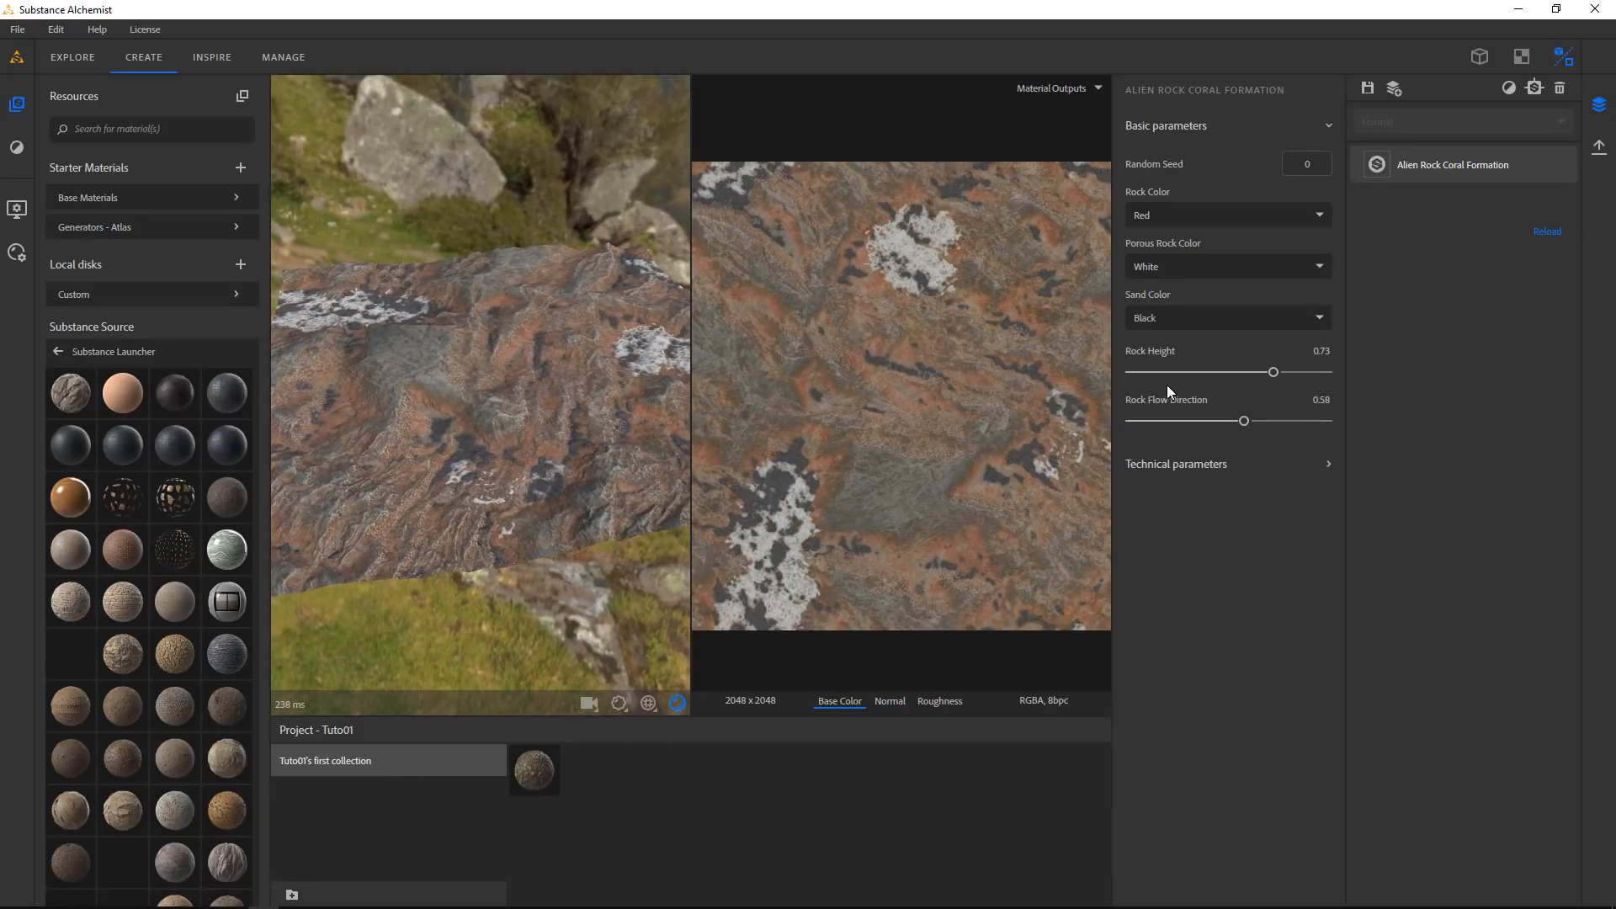
left_click(1167, 316)
left_click(1146, 409)
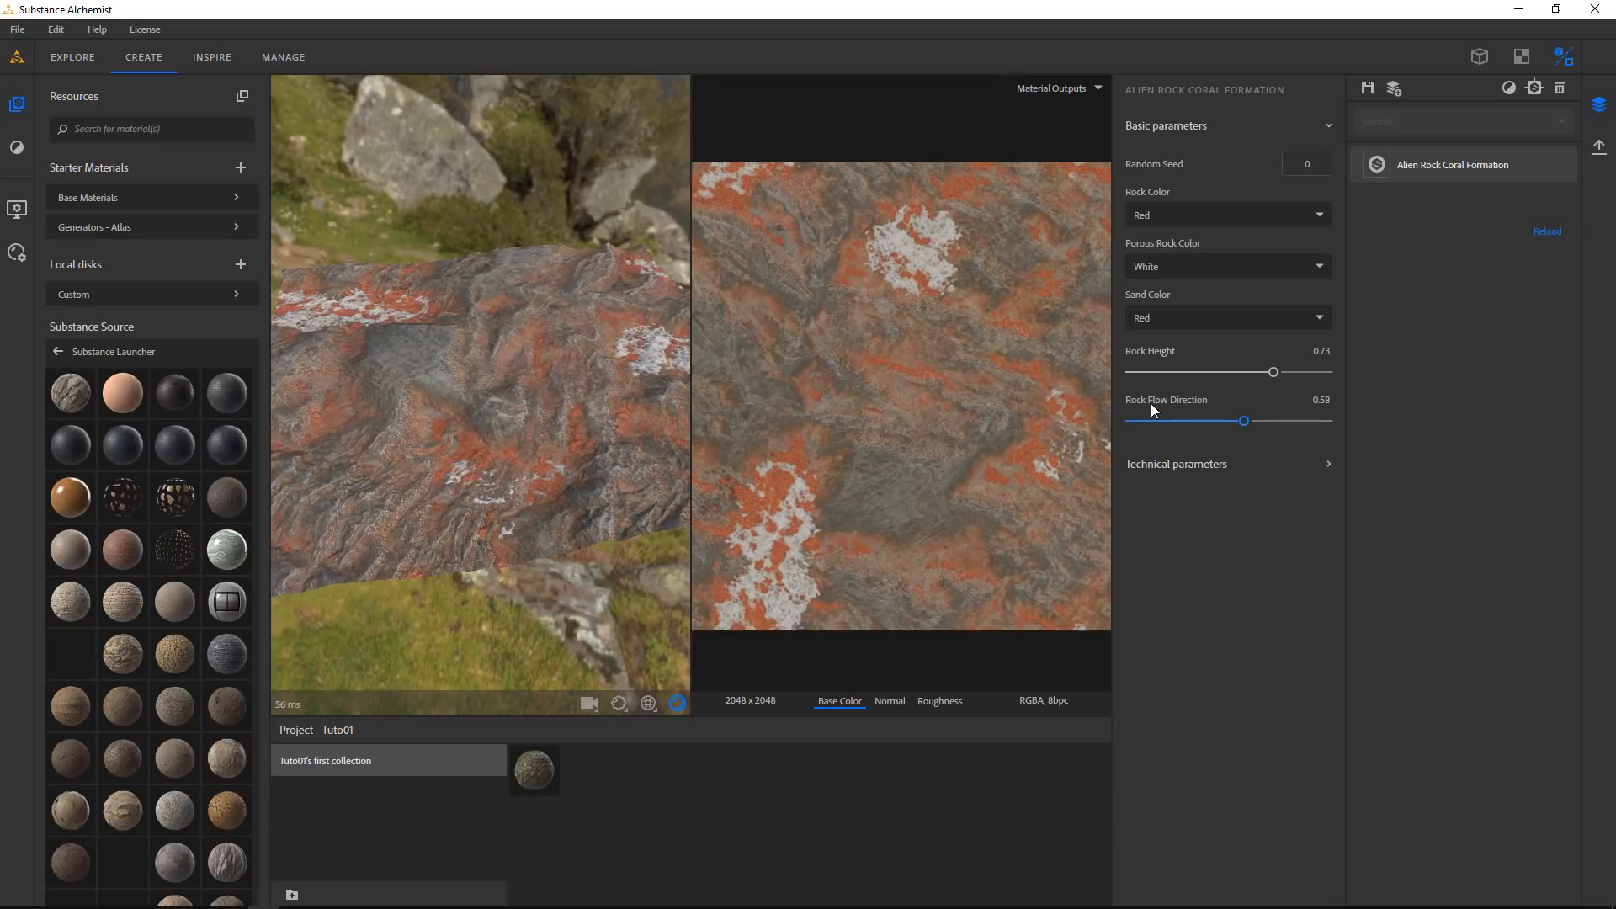
left_click(1189, 318)
left_click(1166, 349)
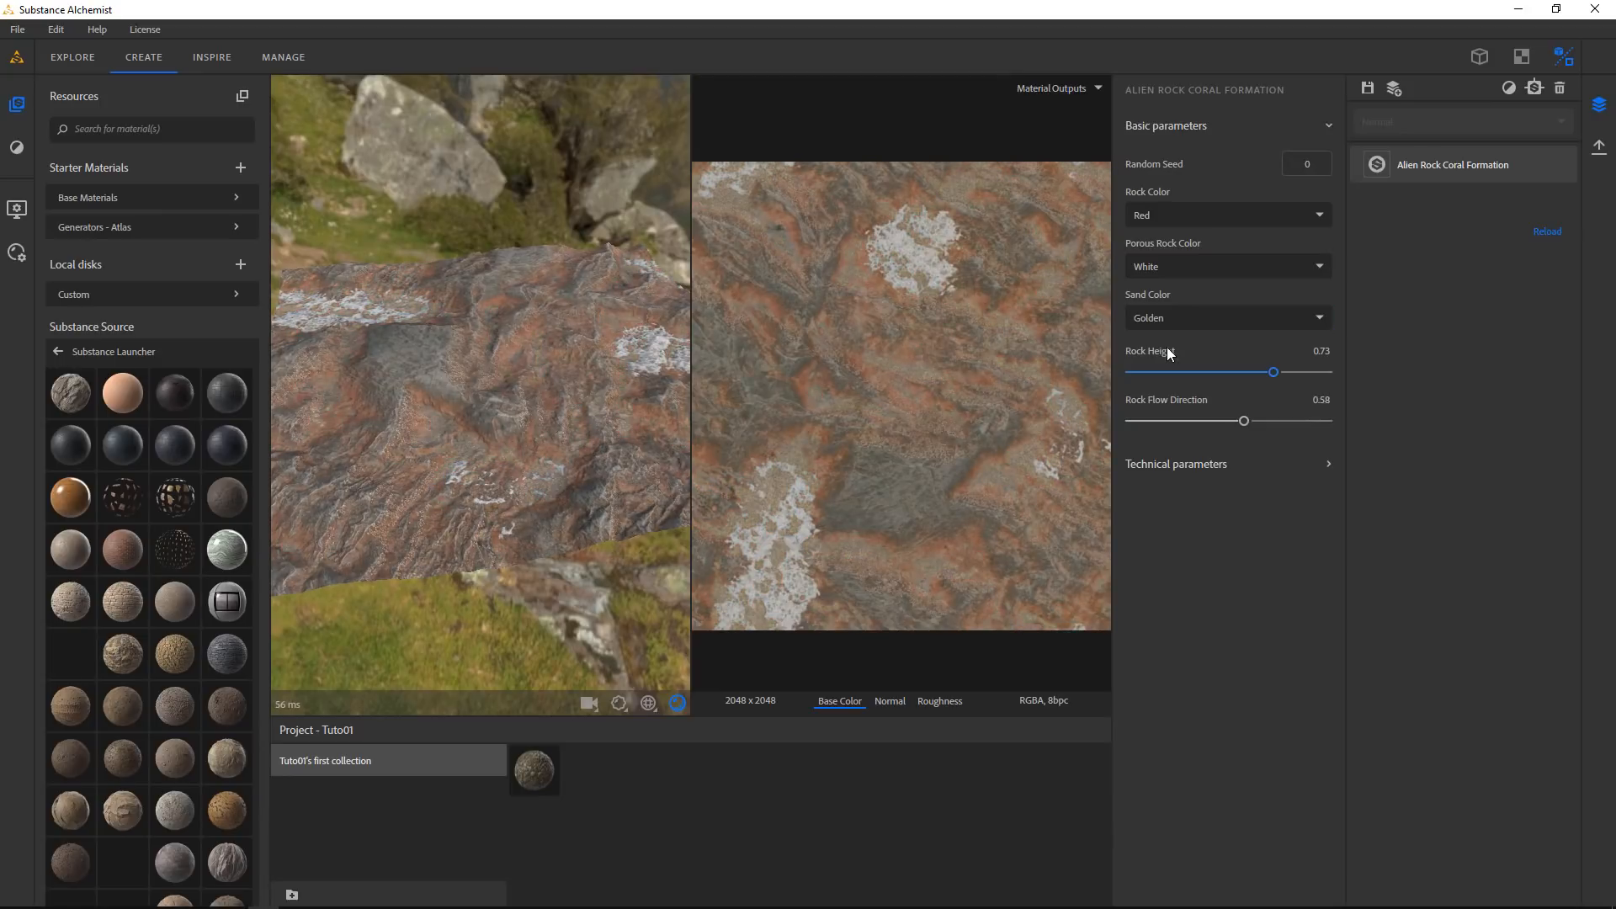
Try Red as the porous rock color and set it back to White
left_click(1180, 269)
left_click(1163, 322)
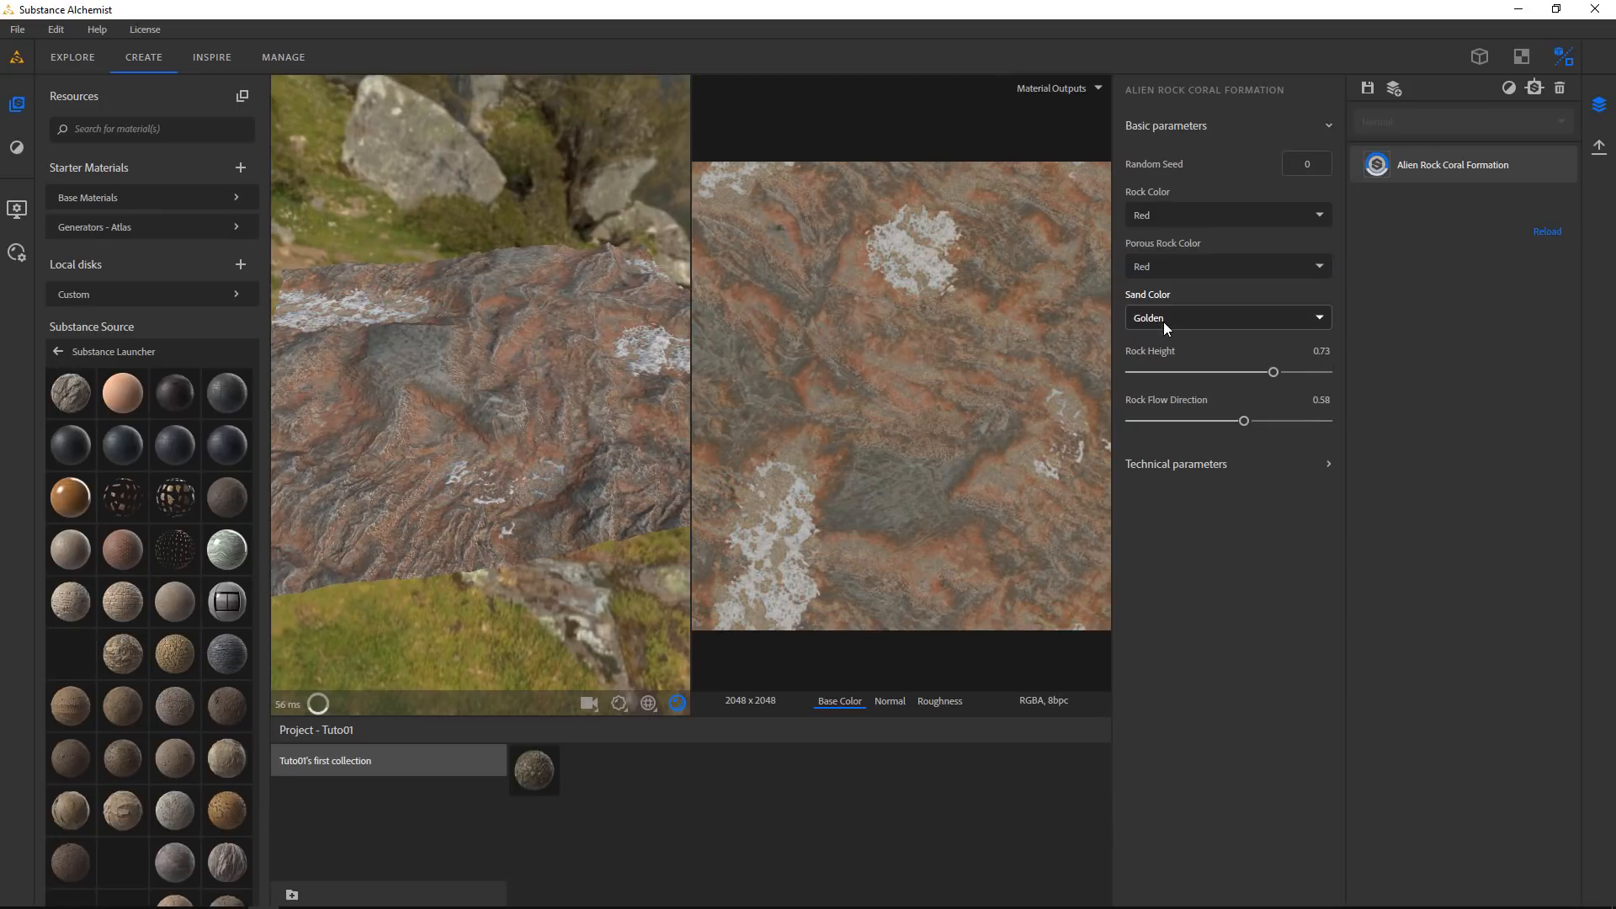
left_click(1175, 266)
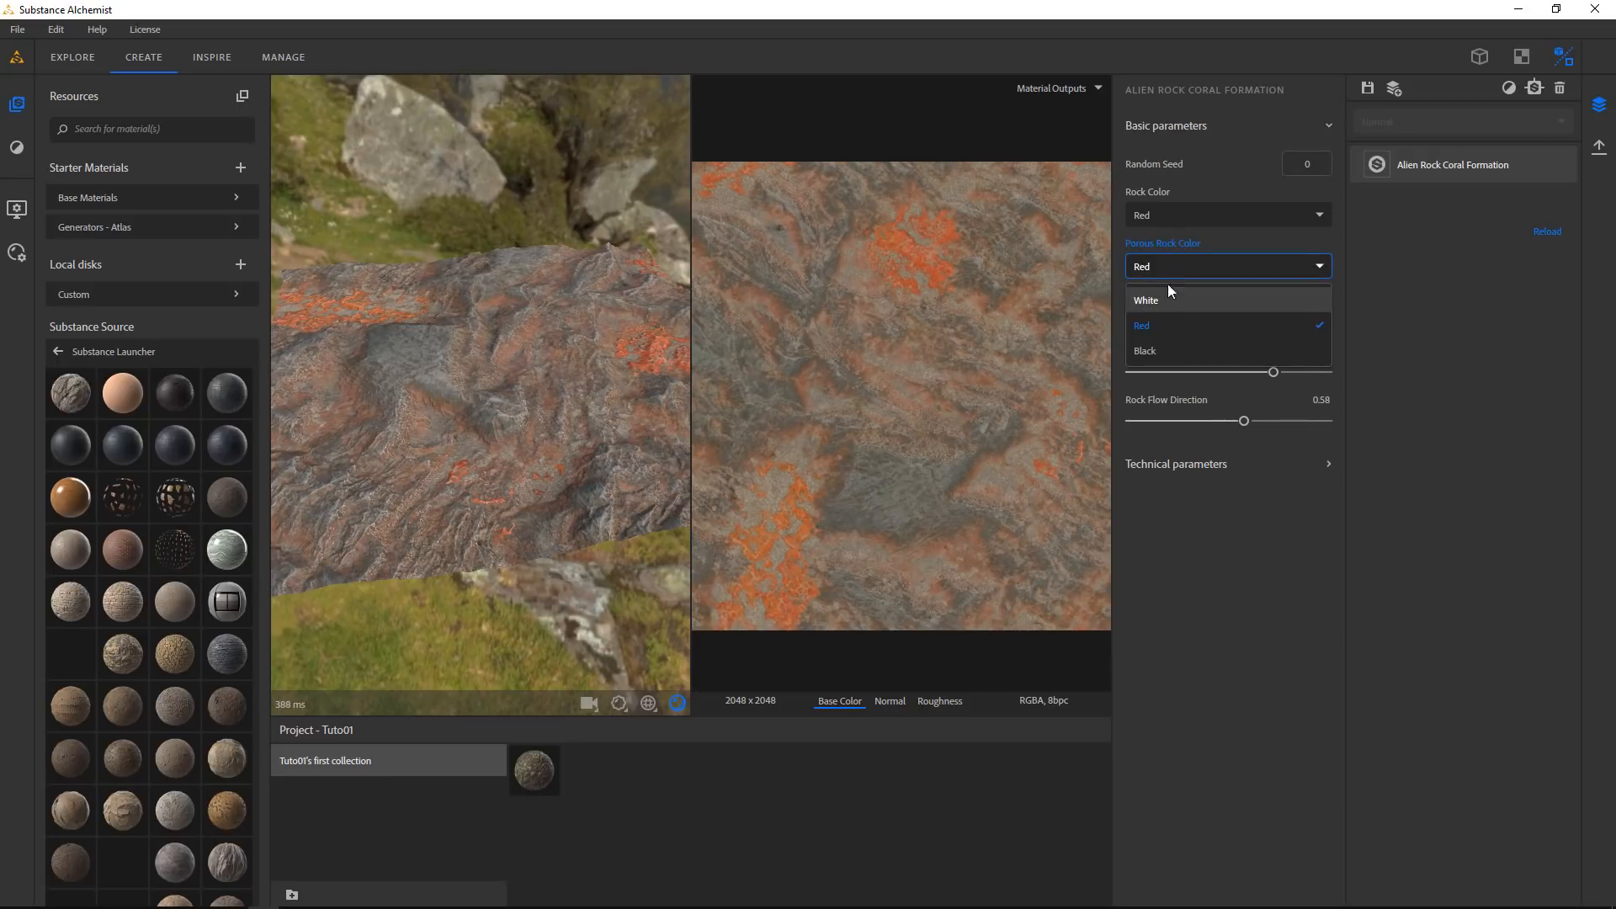
left_click(1169, 300)
Try White and Black as the main rock color and set it back to Red
left_click(1173, 214)
left_click(1155, 298)
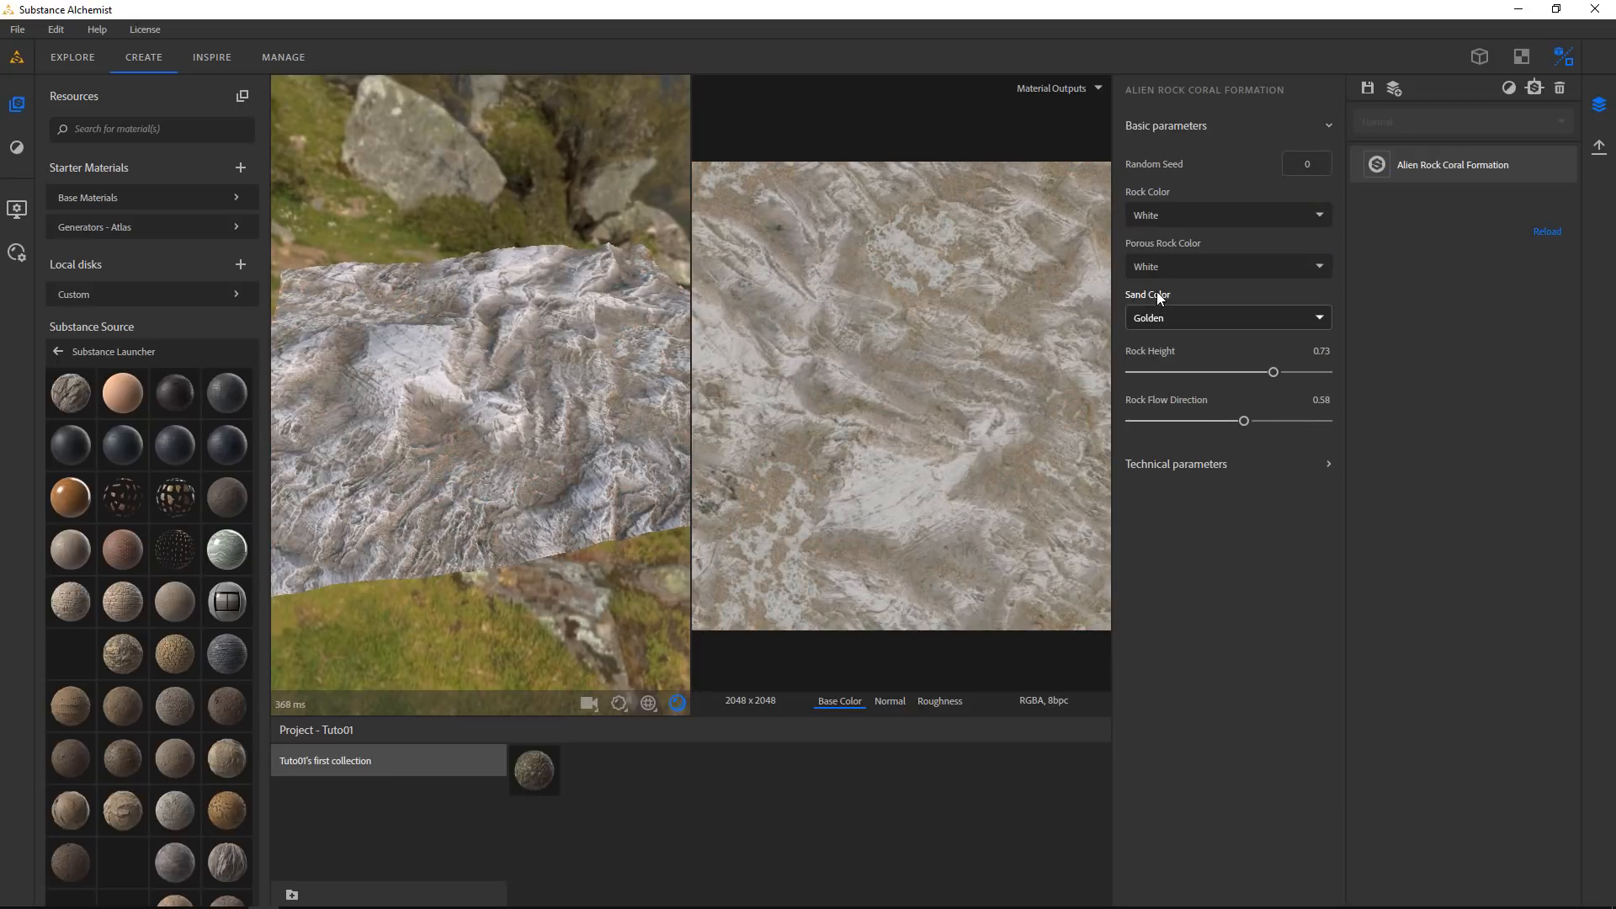
left_click(1177, 217)
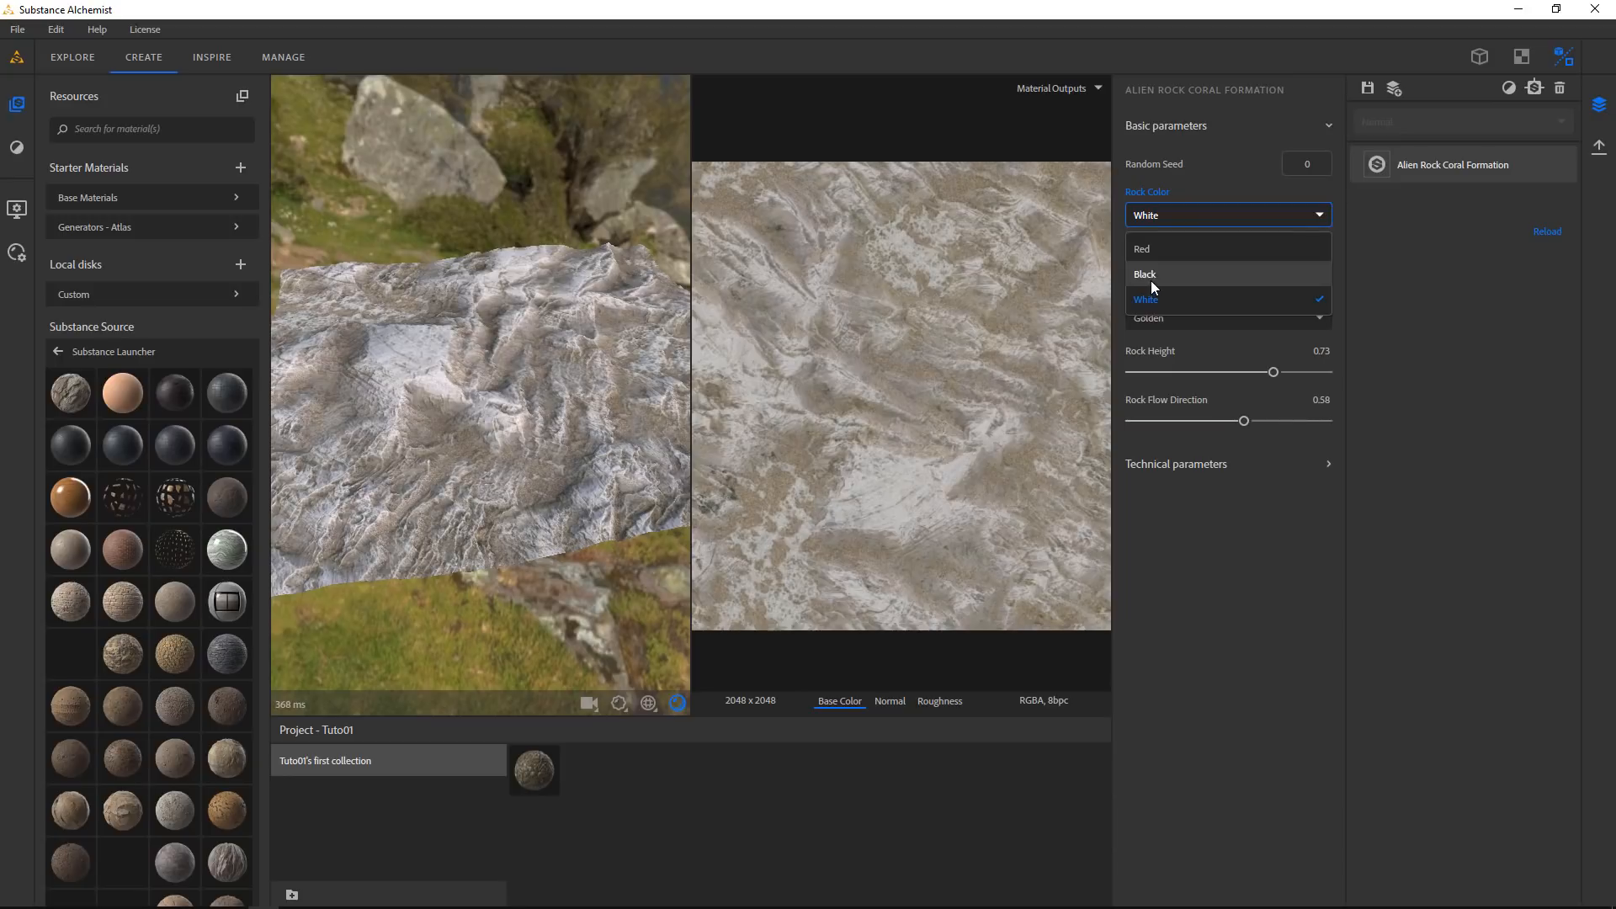
left_click(1151, 279)
left_click(1158, 217)
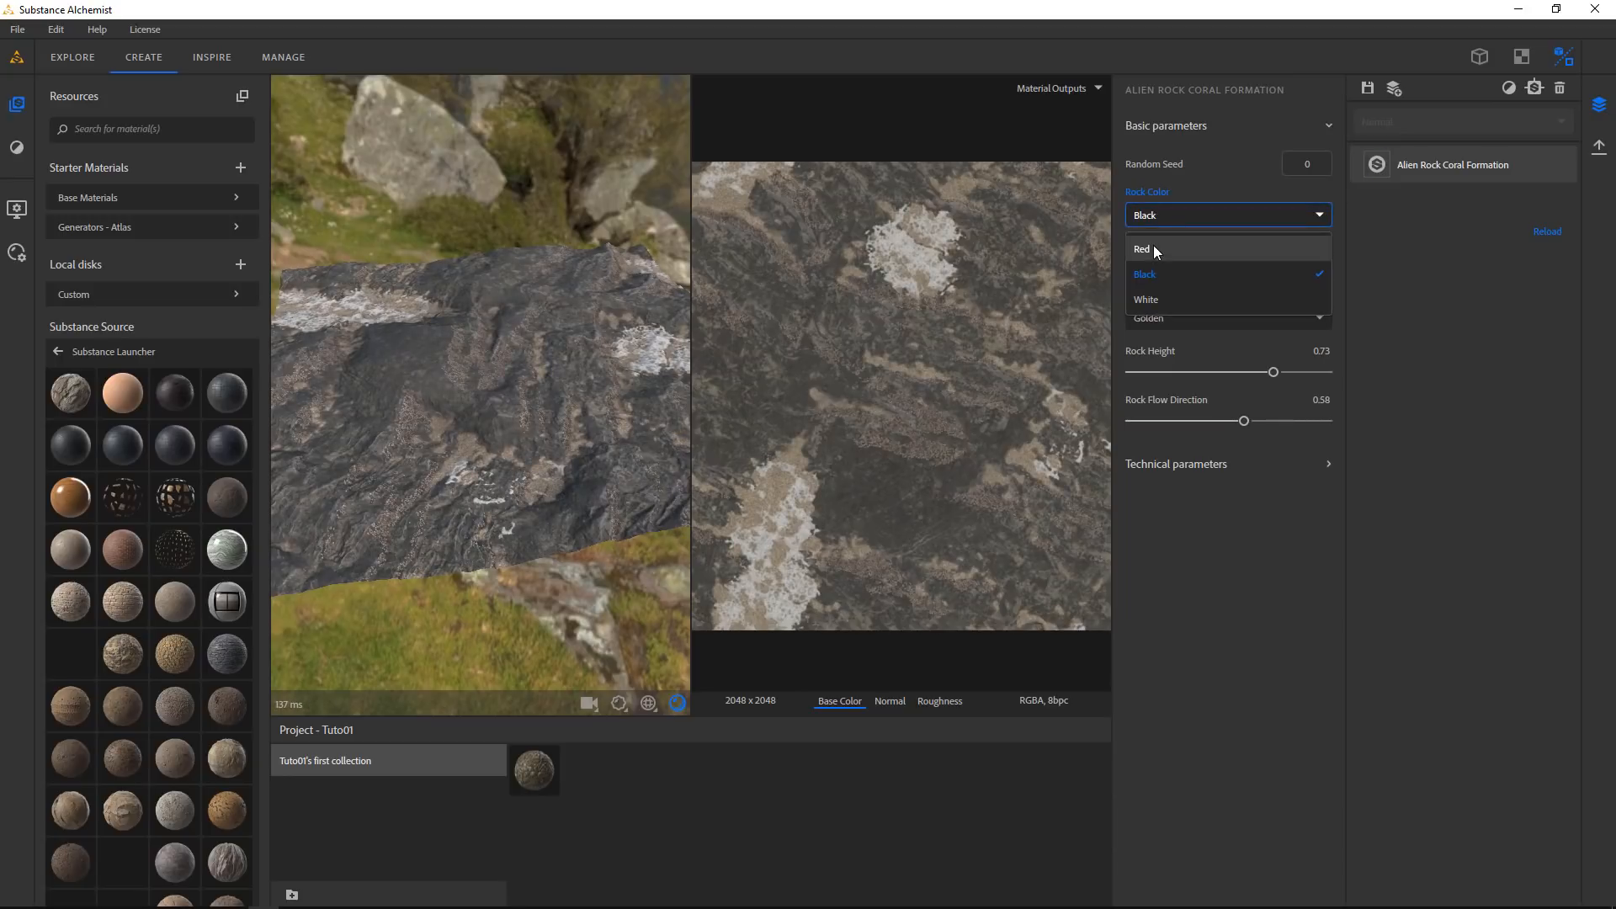
left_click(1153, 245)
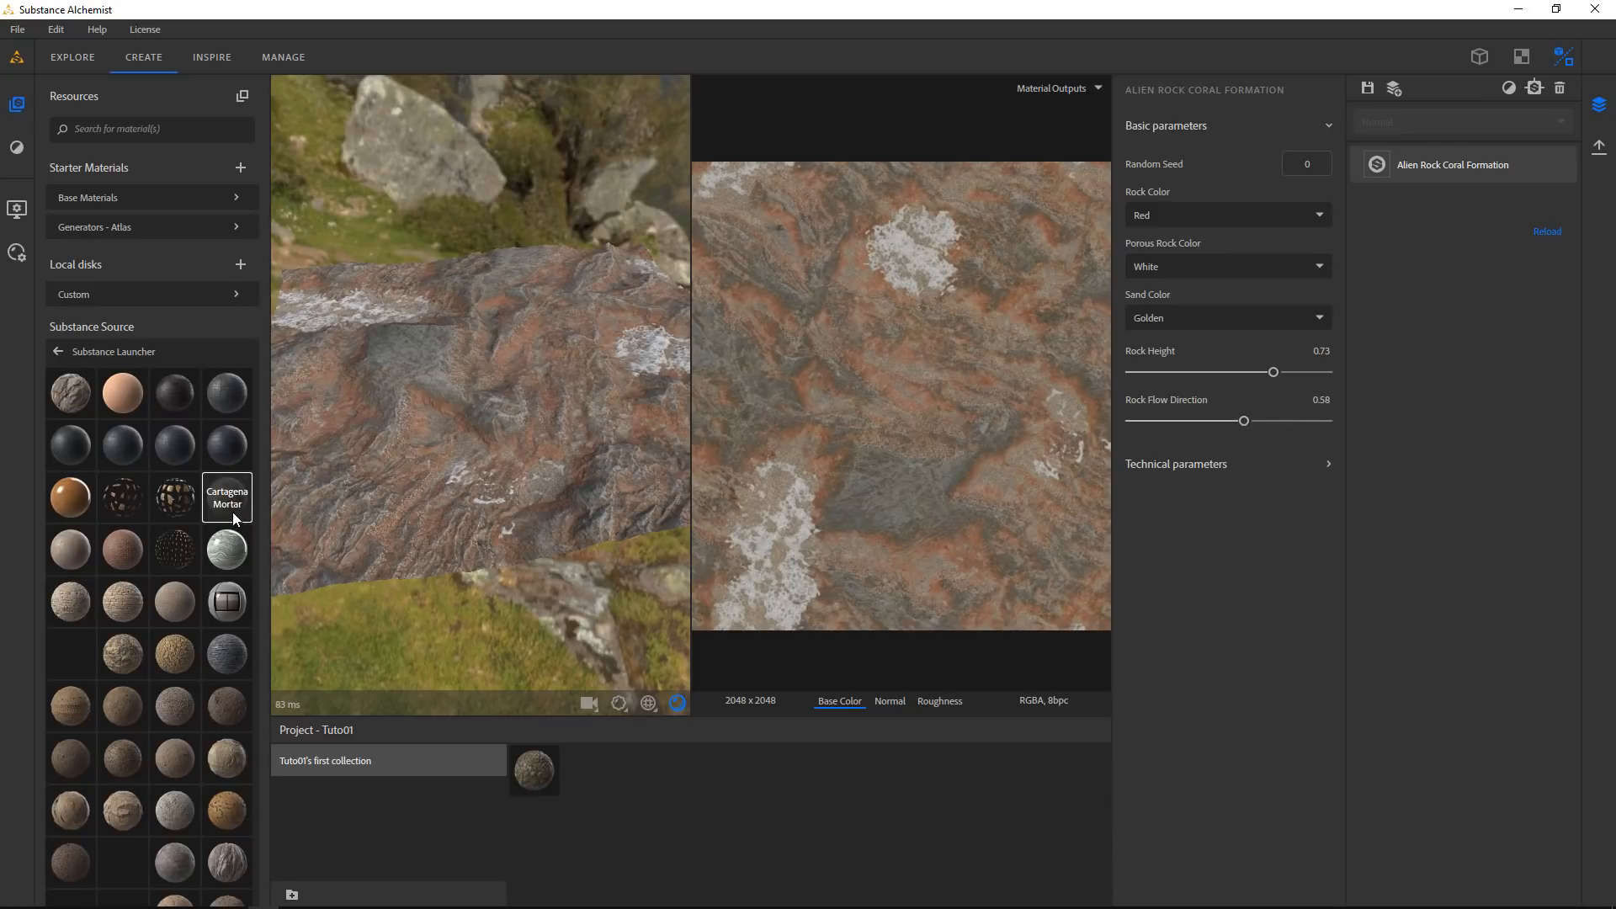
Add the Forest Soil With Roots material as a layer above Alien Rock Coral Formation
scroll(230, 512, "down", 3)
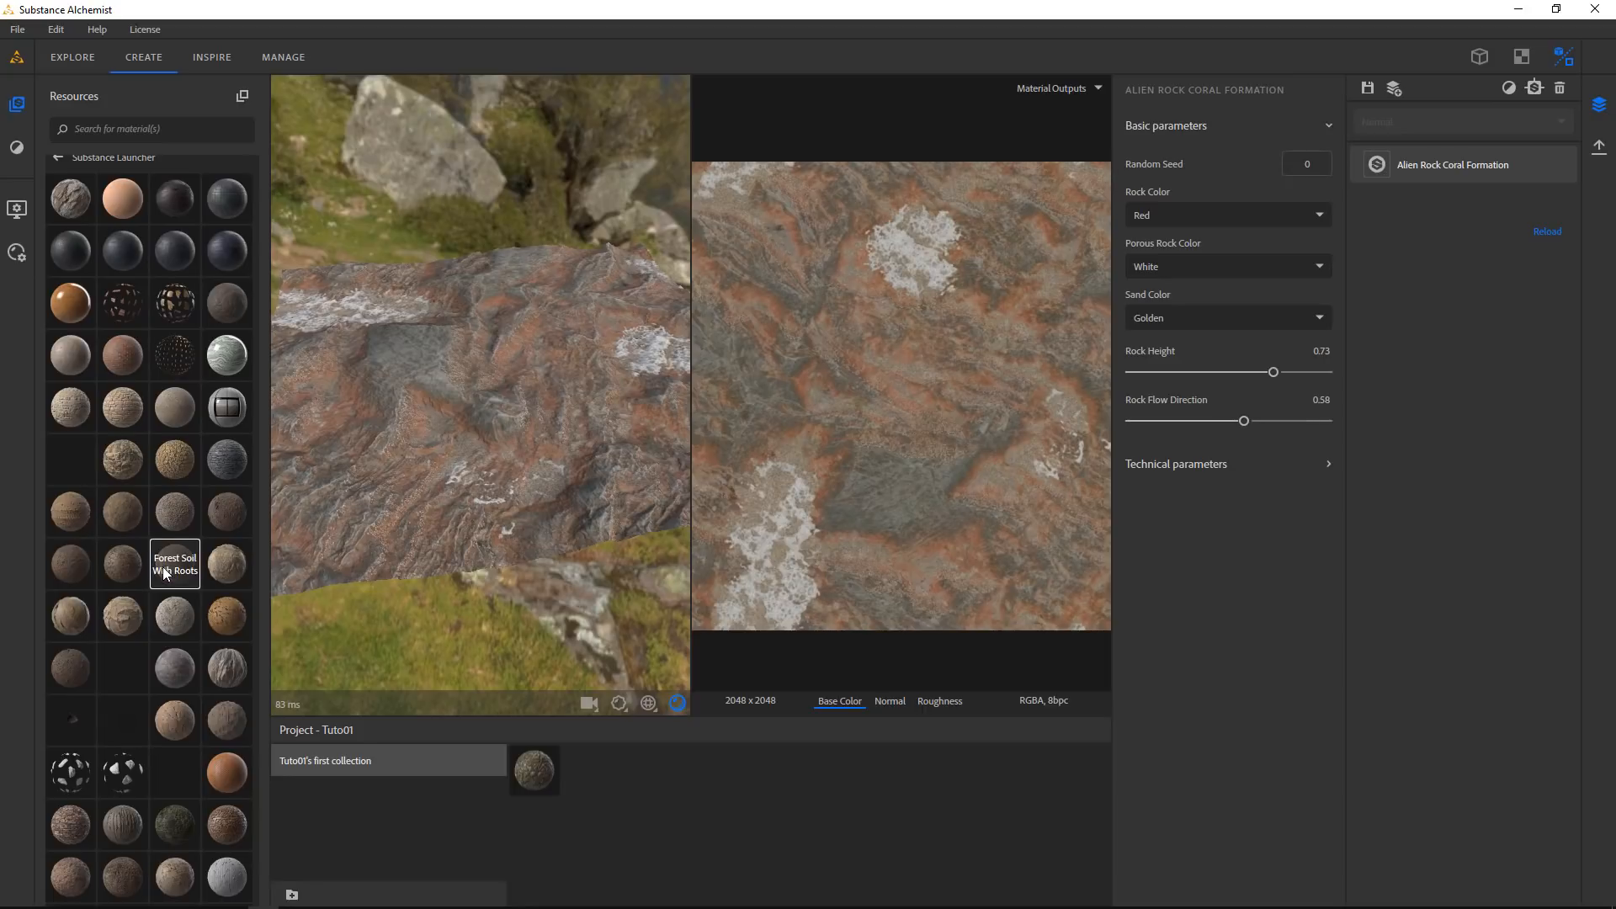
left_click_drag(164, 577, 1431, 152)
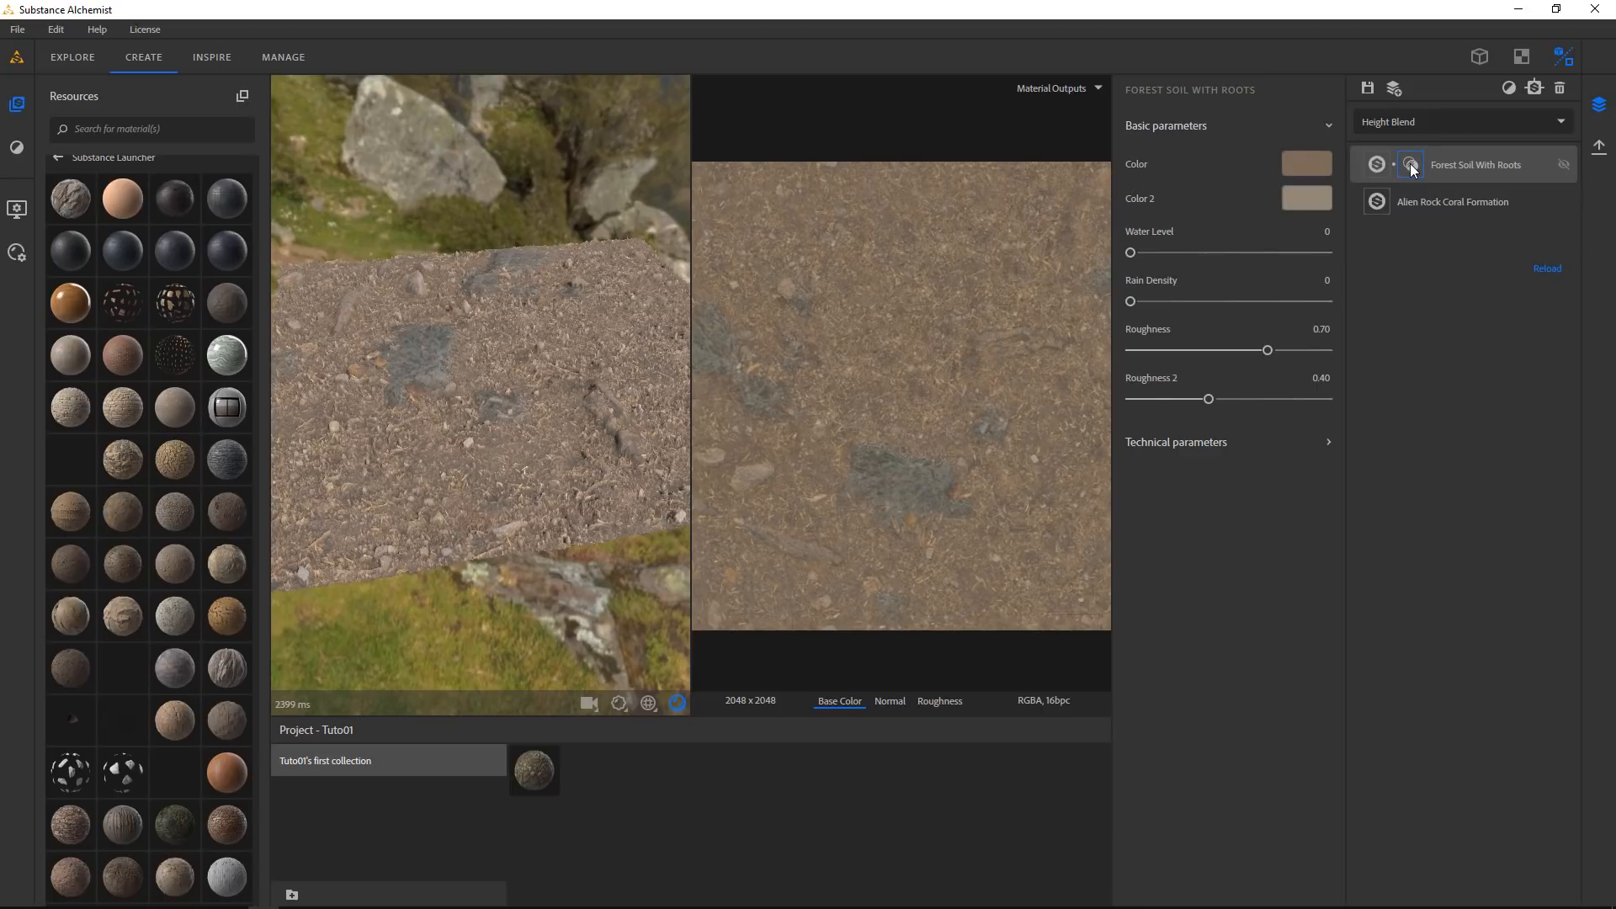
Examine the Forest Soil With Roots layer's blend parameters and its material parameters, and look at the blended surface in the 3D view
left_click(1412, 166)
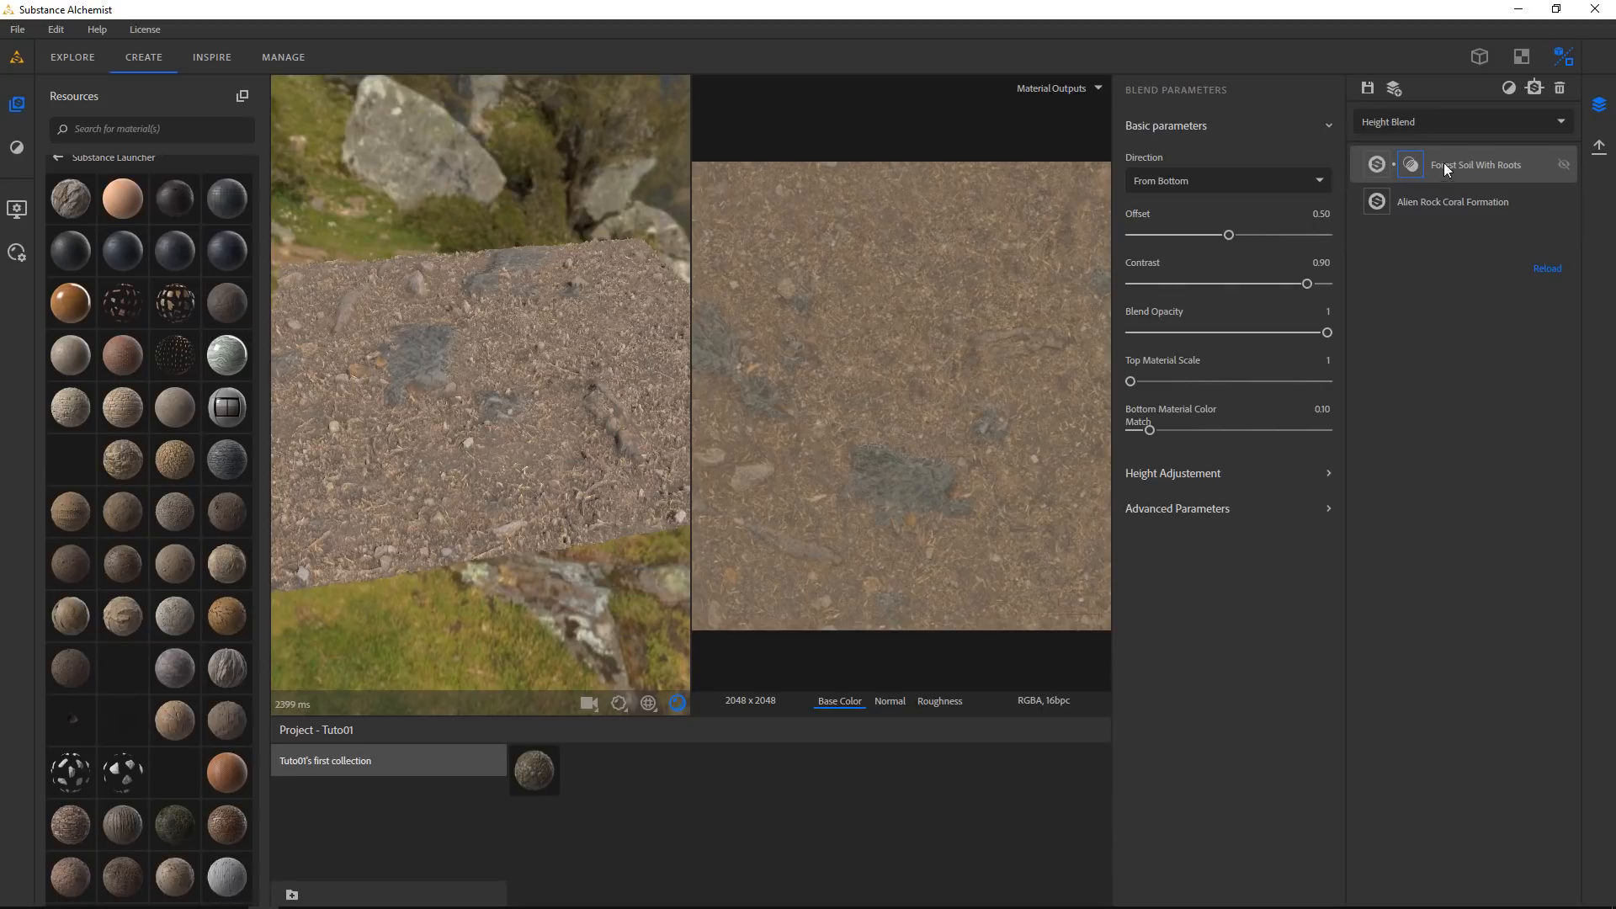
left_click(1529, 170)
left_click(1529, 170)
left_click(1377, 165)
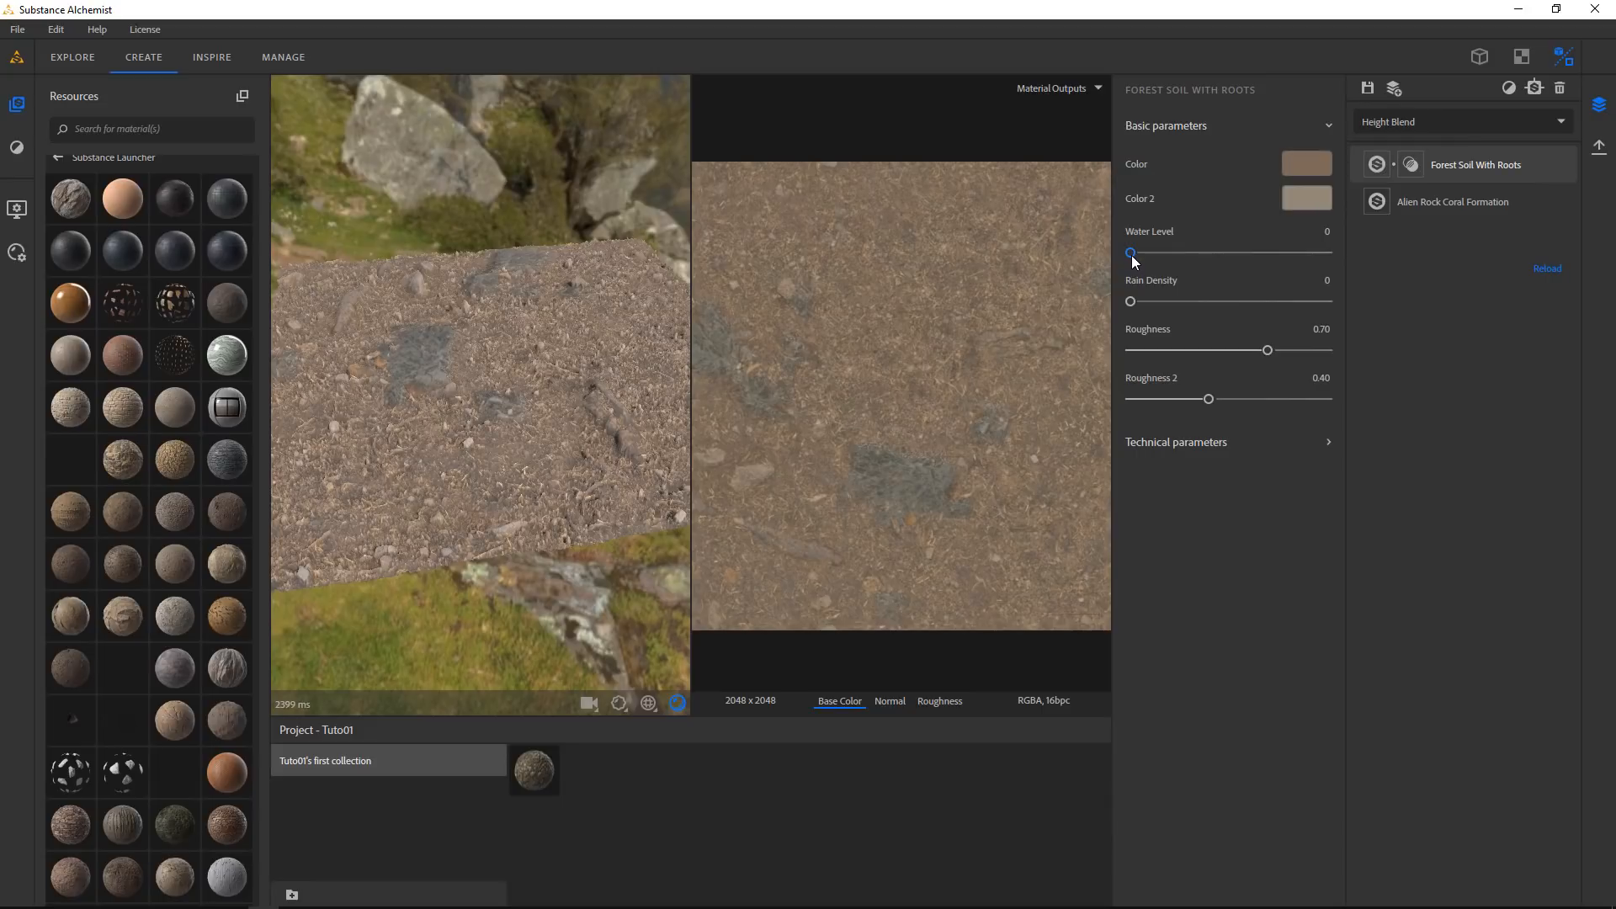
mouse_move(533, 465)
left_mouse_down()
mouse_move(433, 473)
mouse_move(509, 475)
left_mouse_up()
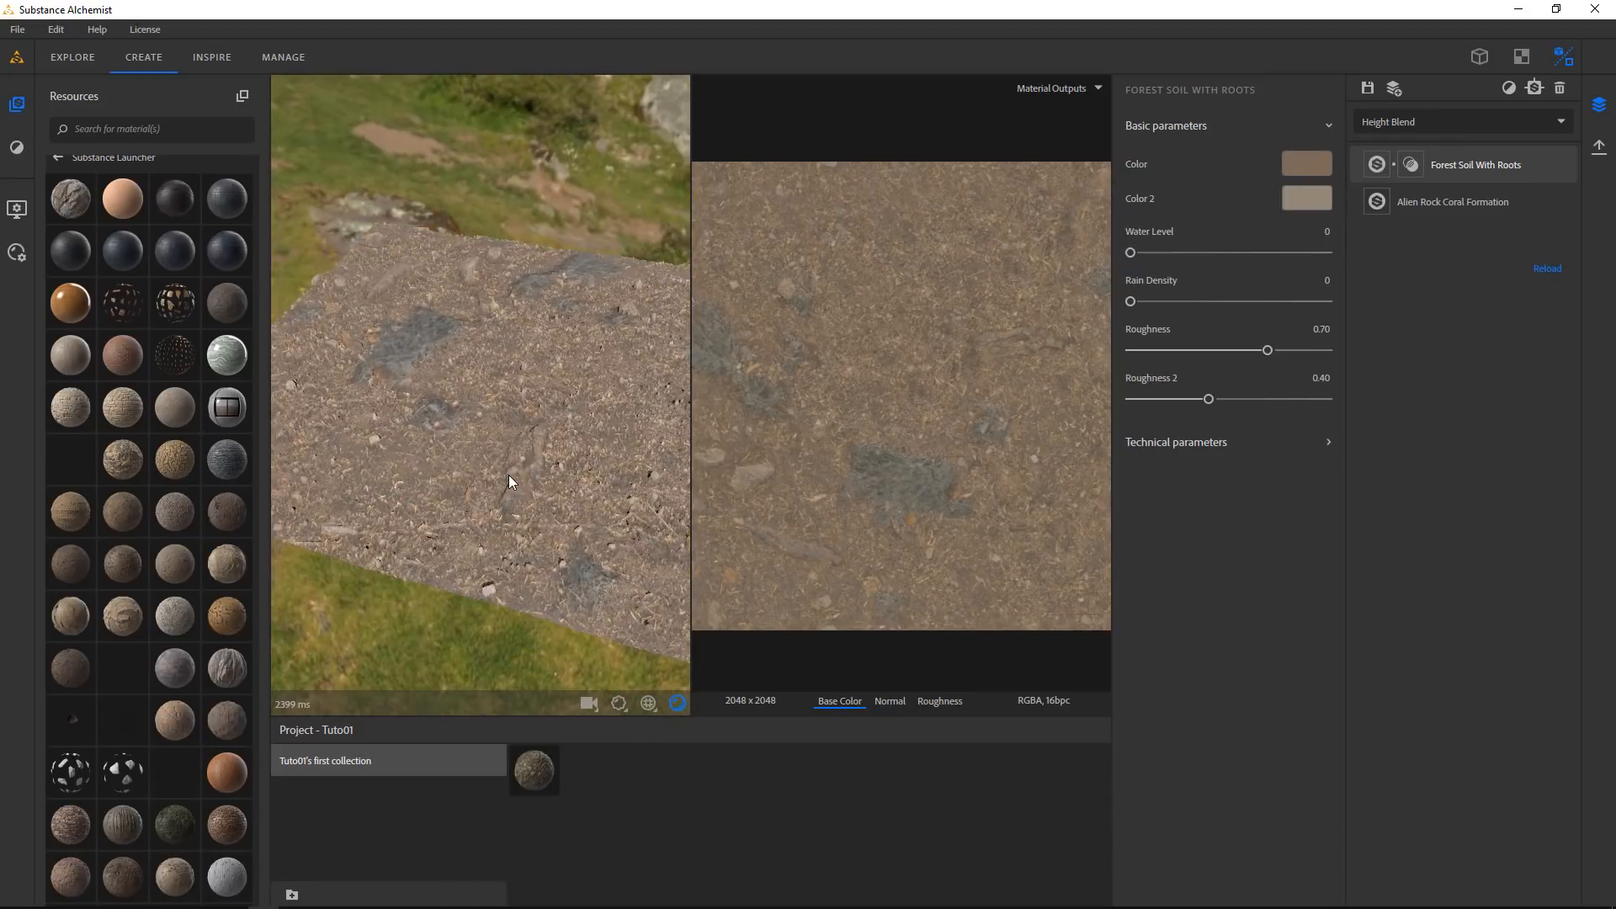
Try From Top as the blend direction of the Forest Soil With Roots layer and set it back to From Bottom
left_click(1406, 167)
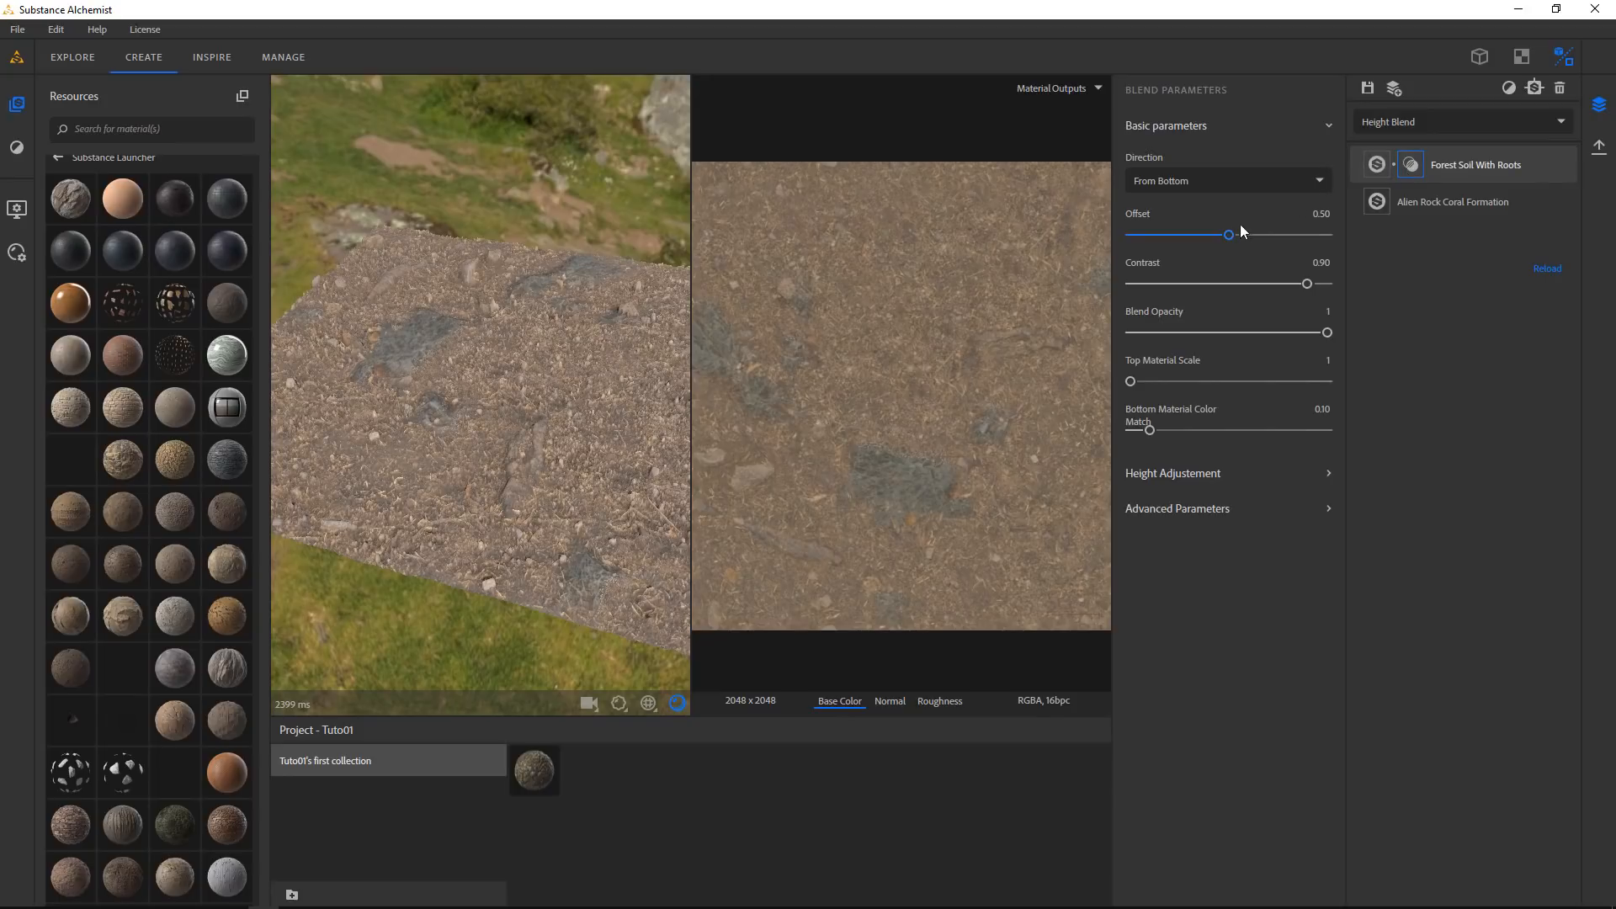
left_click(1182, 182)
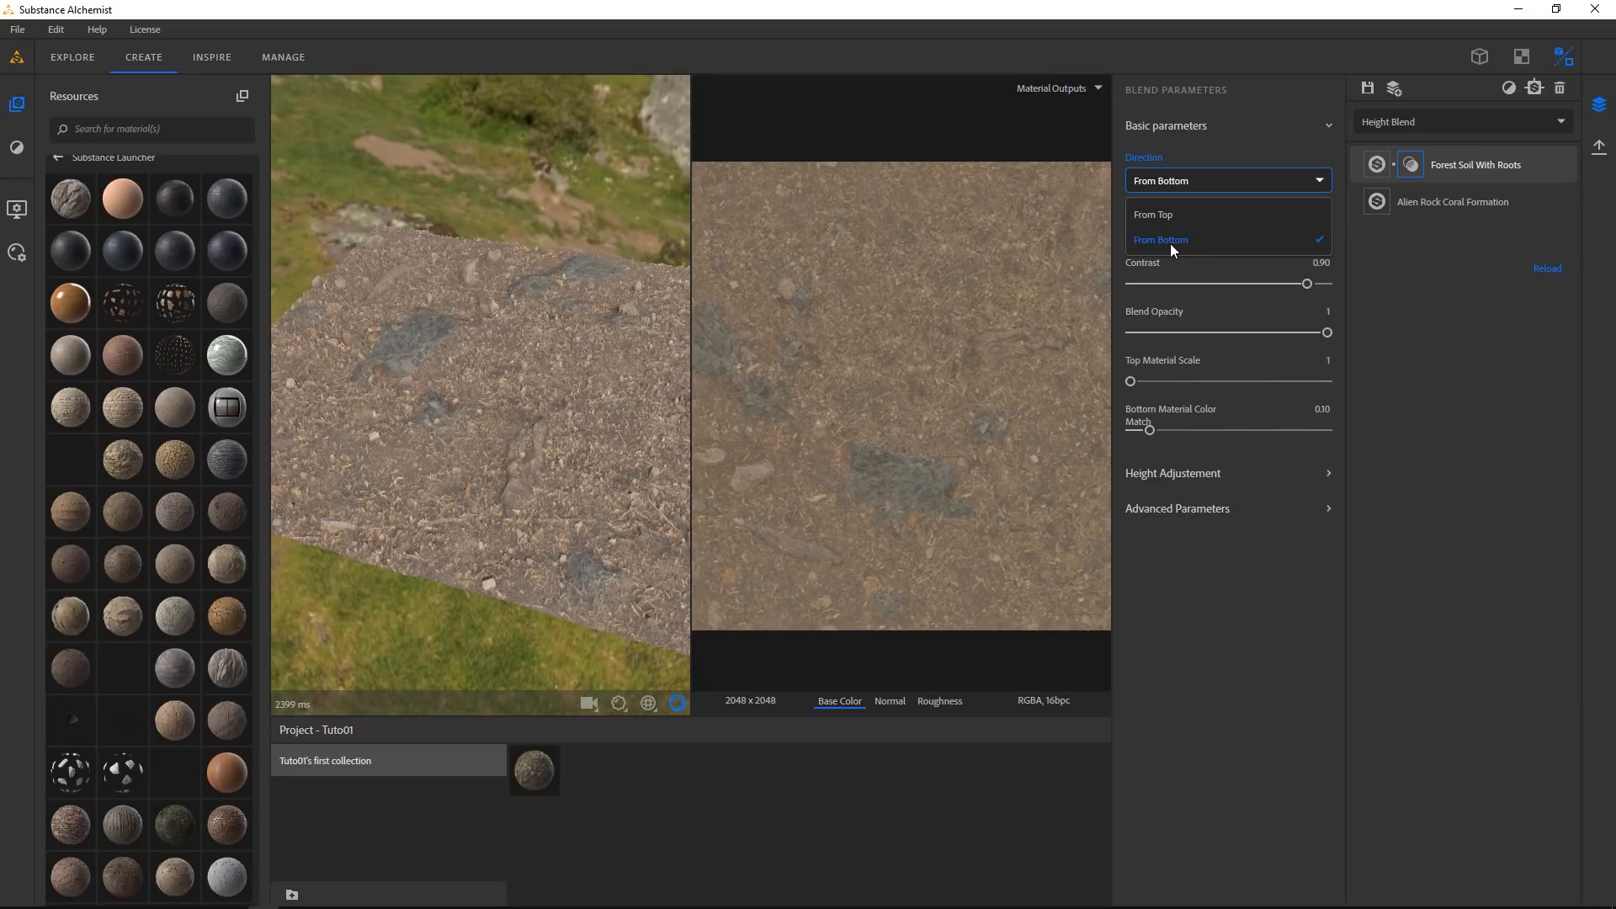
left_click(1163, 219)
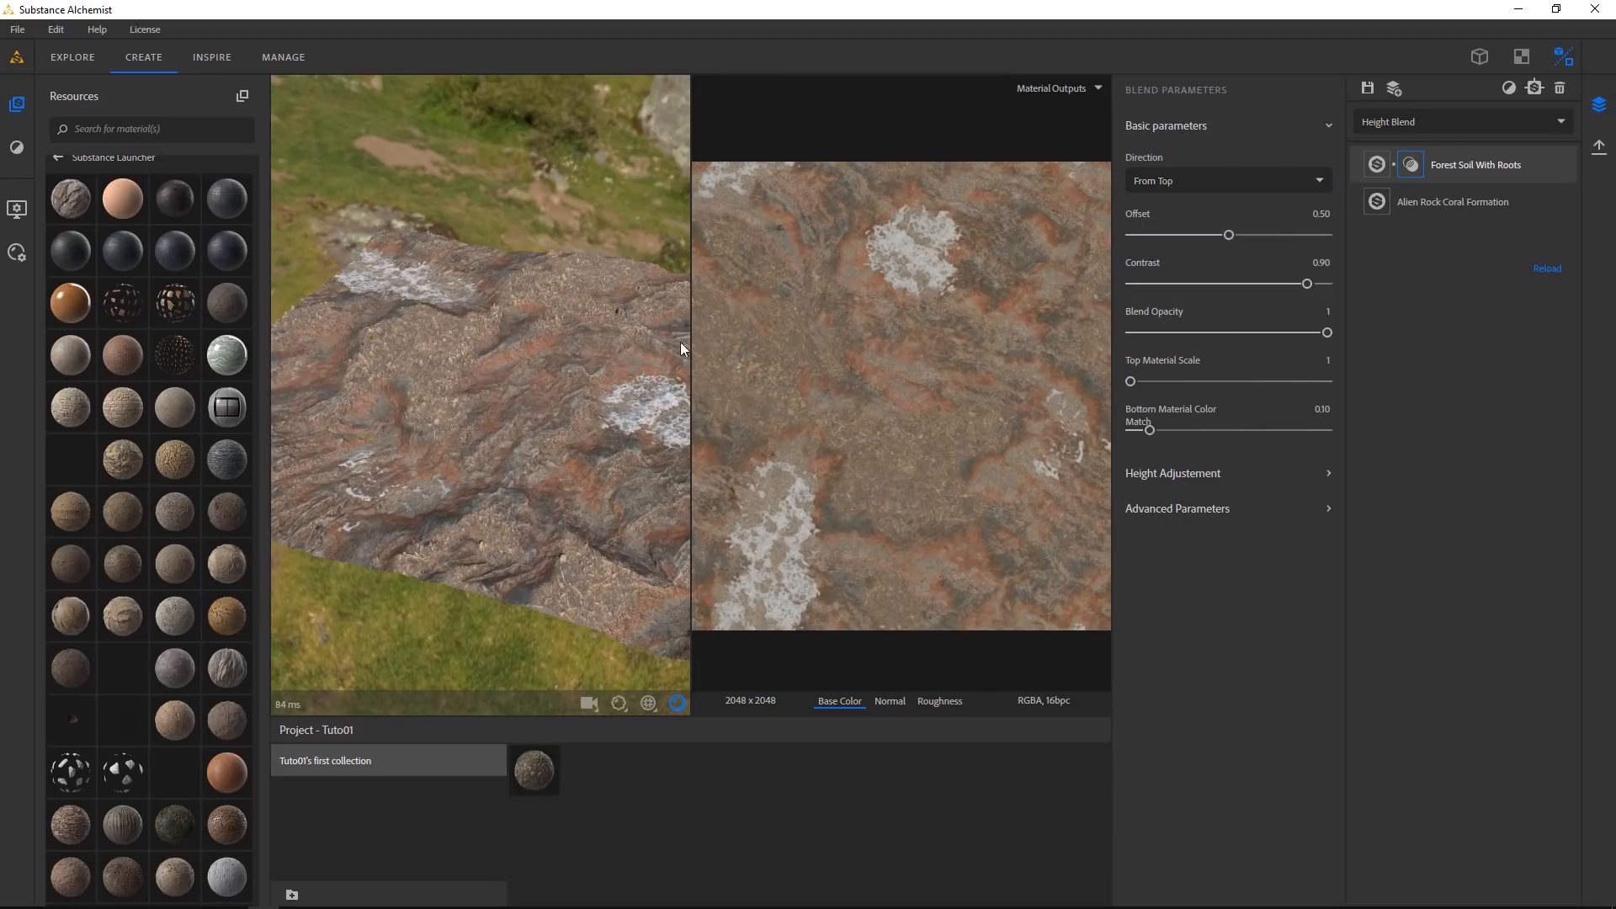
left_click_drag(680, 342, 587, 418)
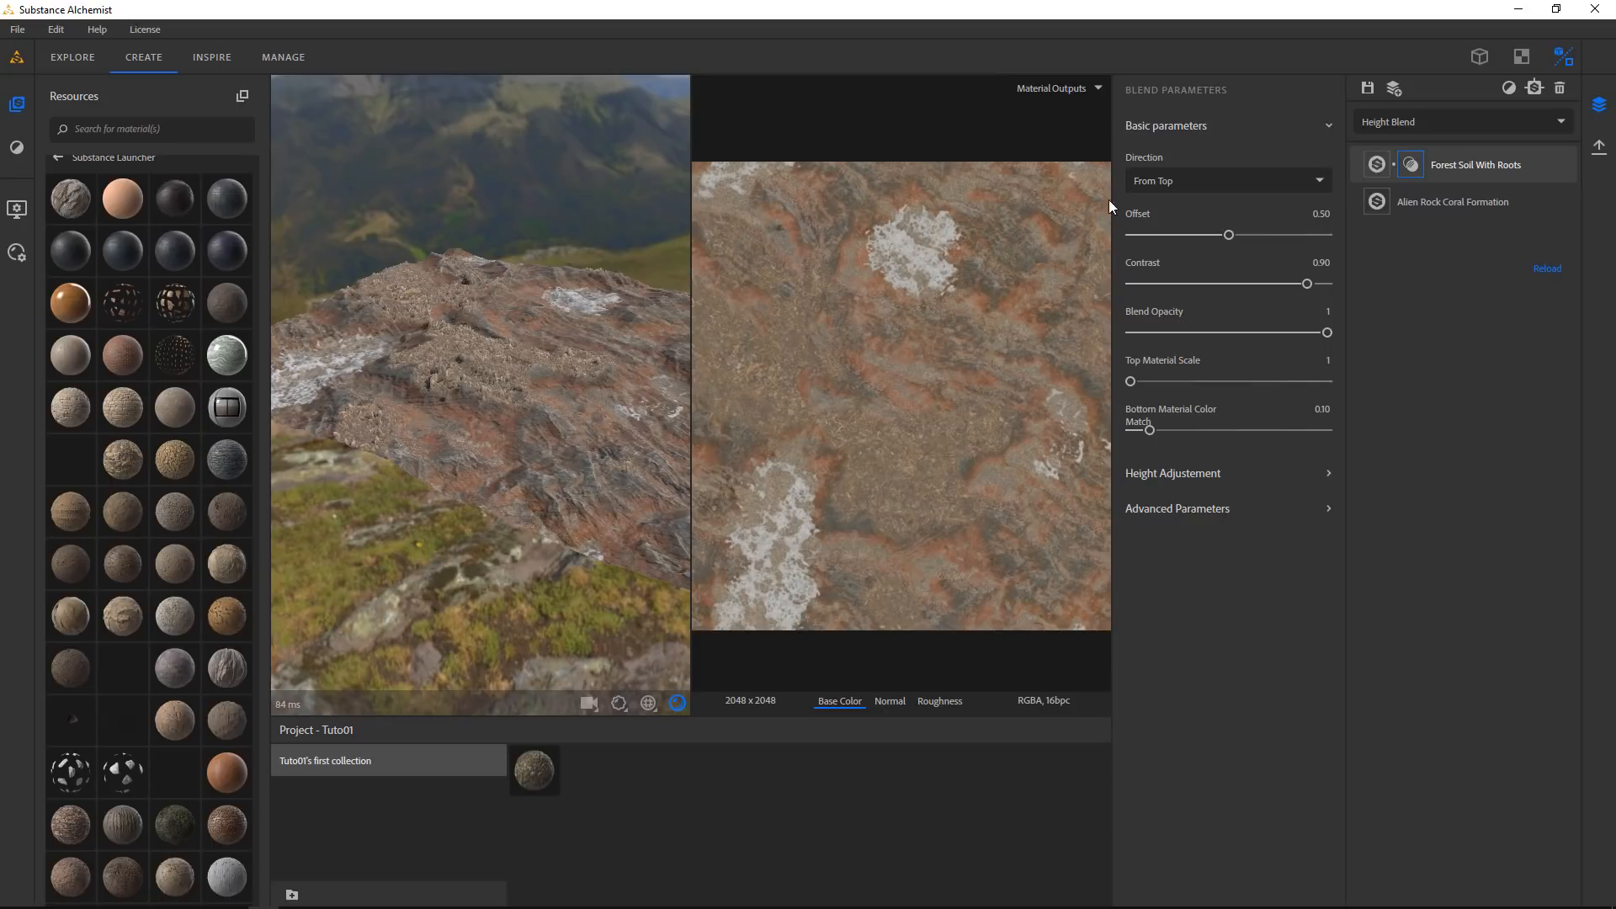
left_click(1149, 177)
left_click(1174, 235)
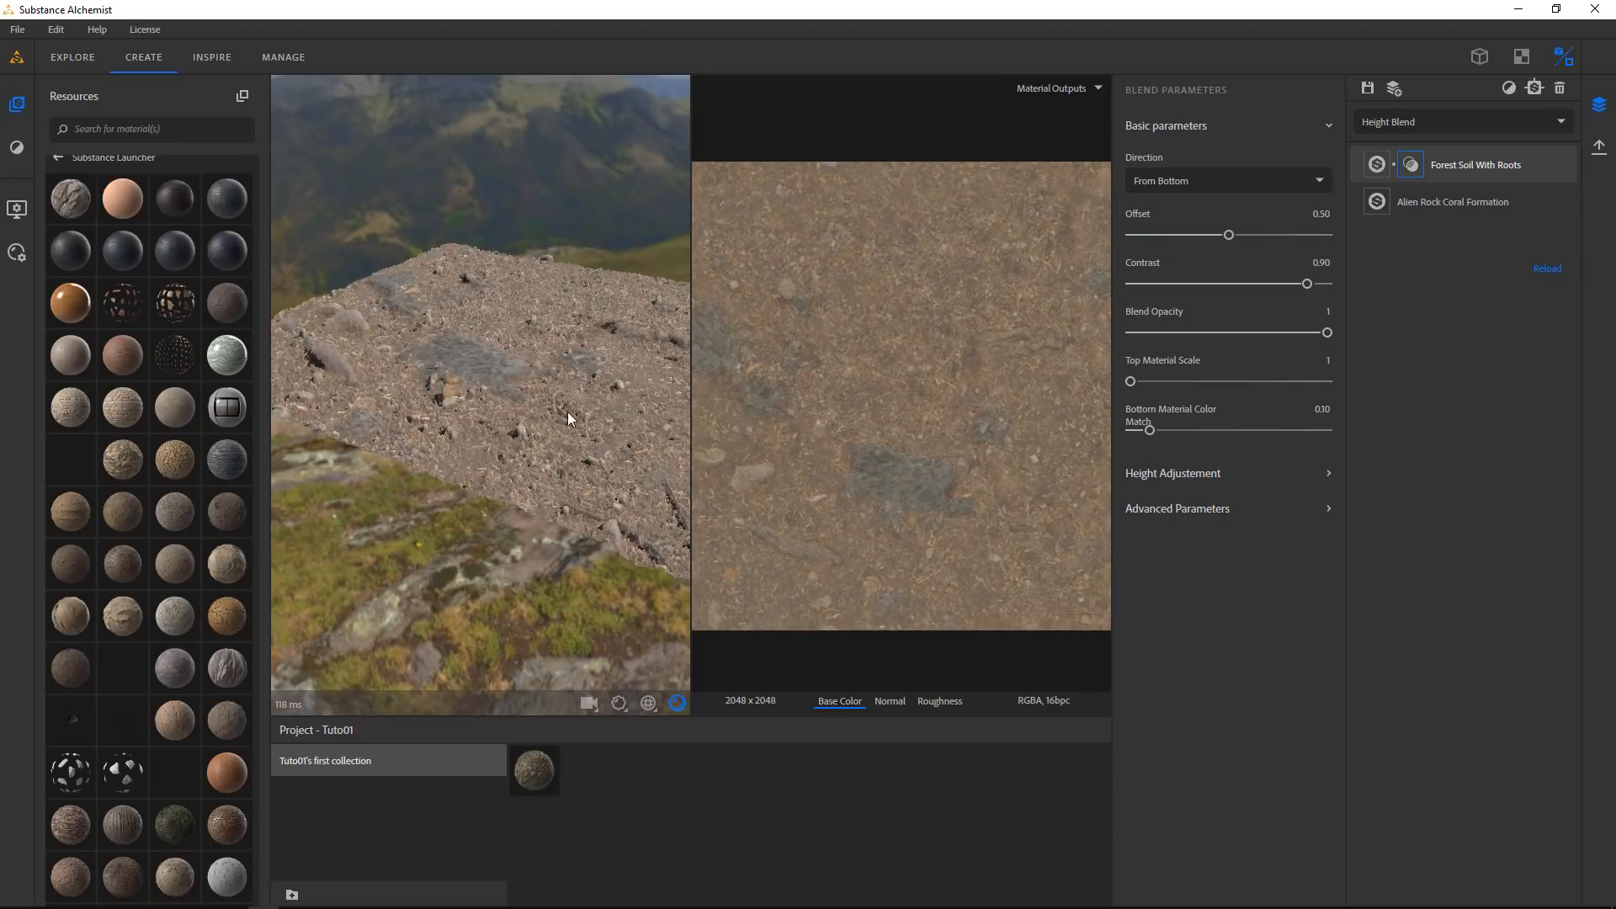
left_click_drag(568, 412, 589, 360)
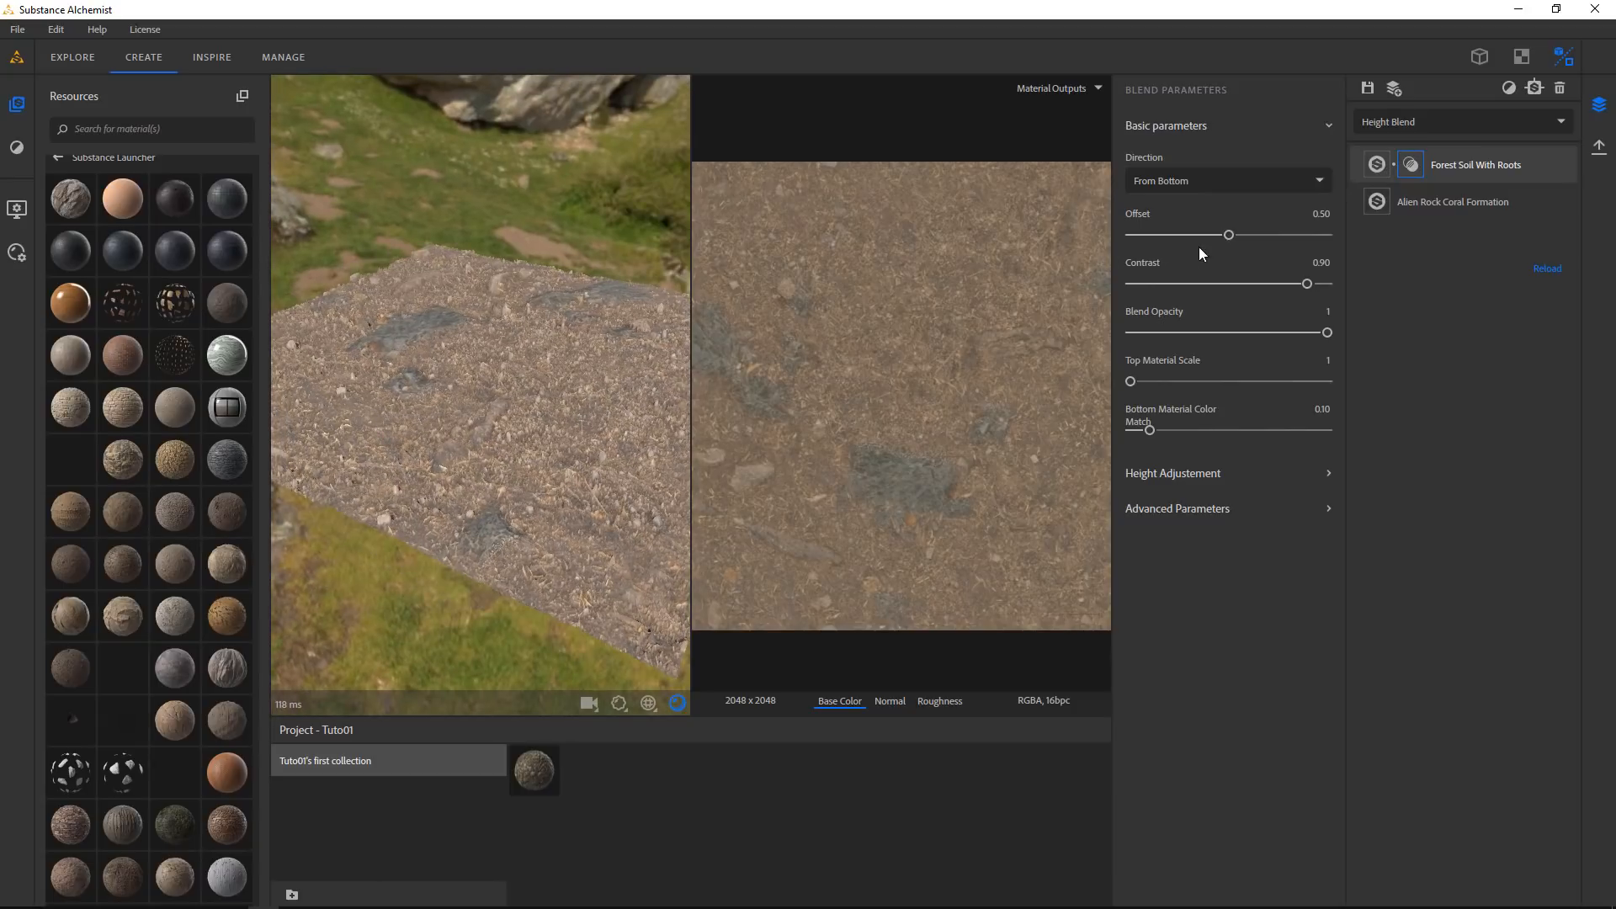
Set the Forest Soil With Roots blend's Offset to 0.33 and its Top Material Scale to 2
mouse_move(1228, 236)
left_mouse_down()
mouse_move(1179, 240)
mouse_move(1199, 241)
left_mouse_up()
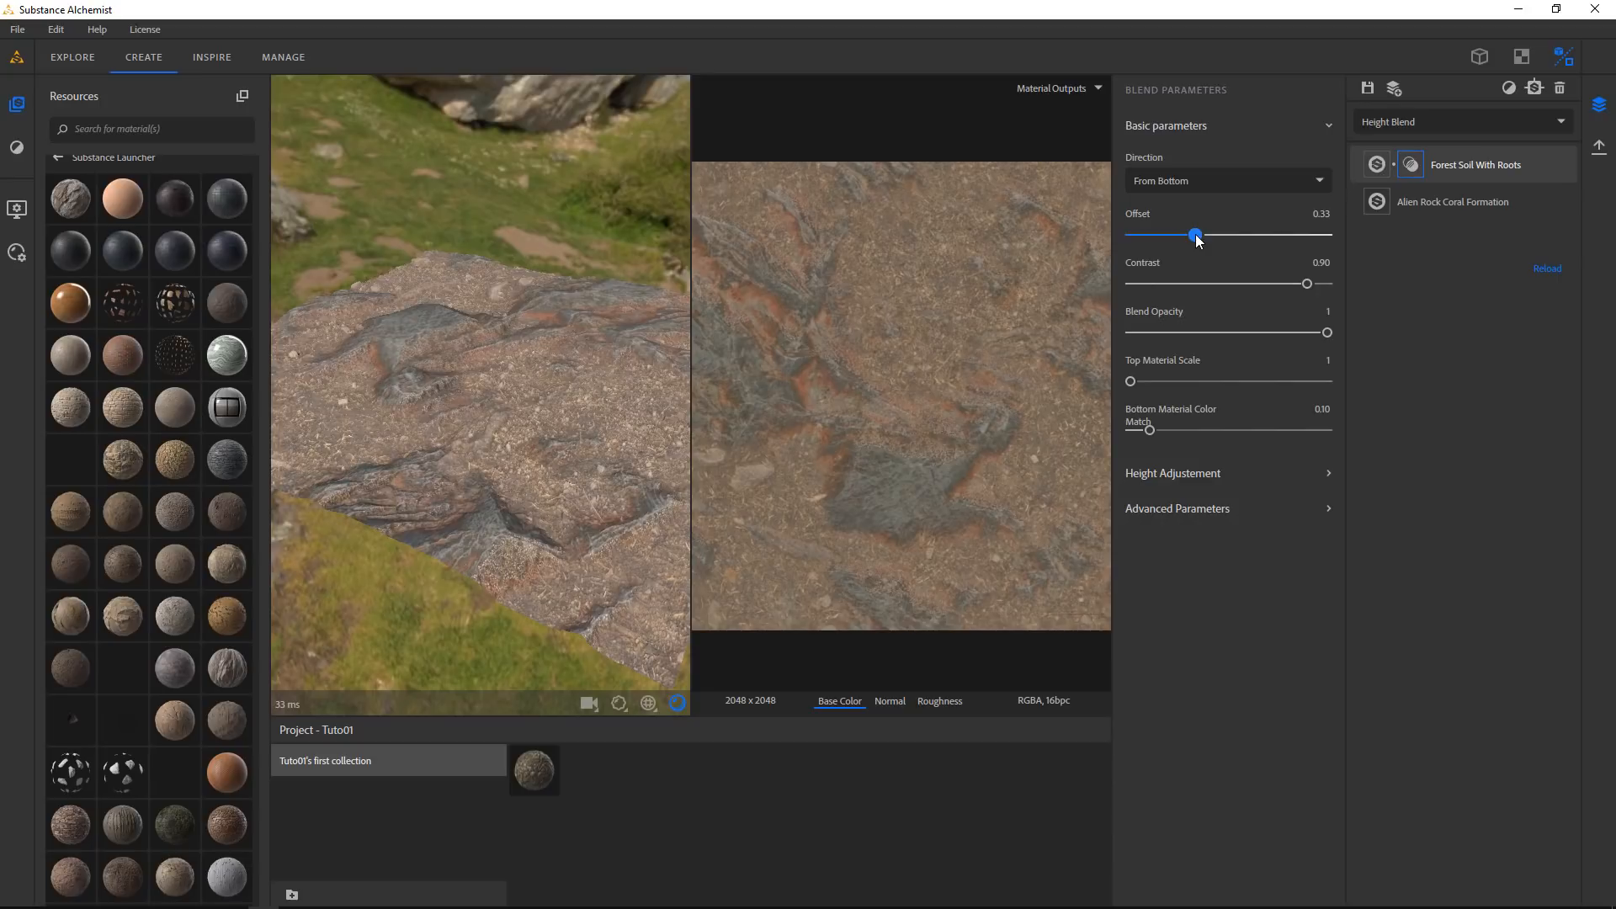
left_click_drag(505, 455, 577, 495)
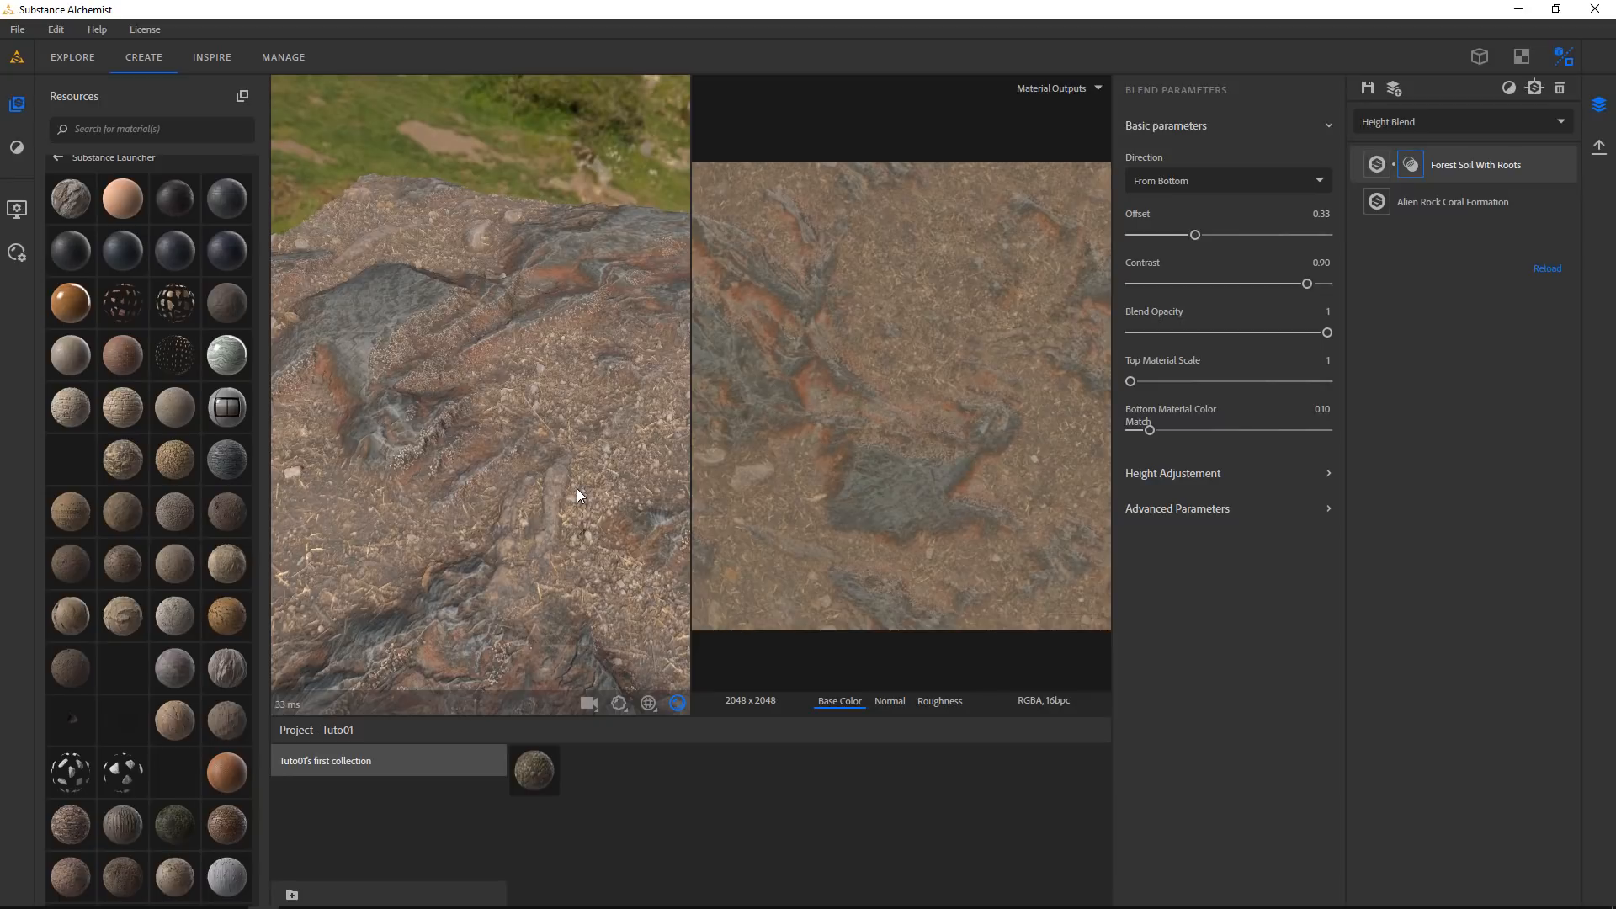
left_click_drag(1130, 381, 1158, 382)
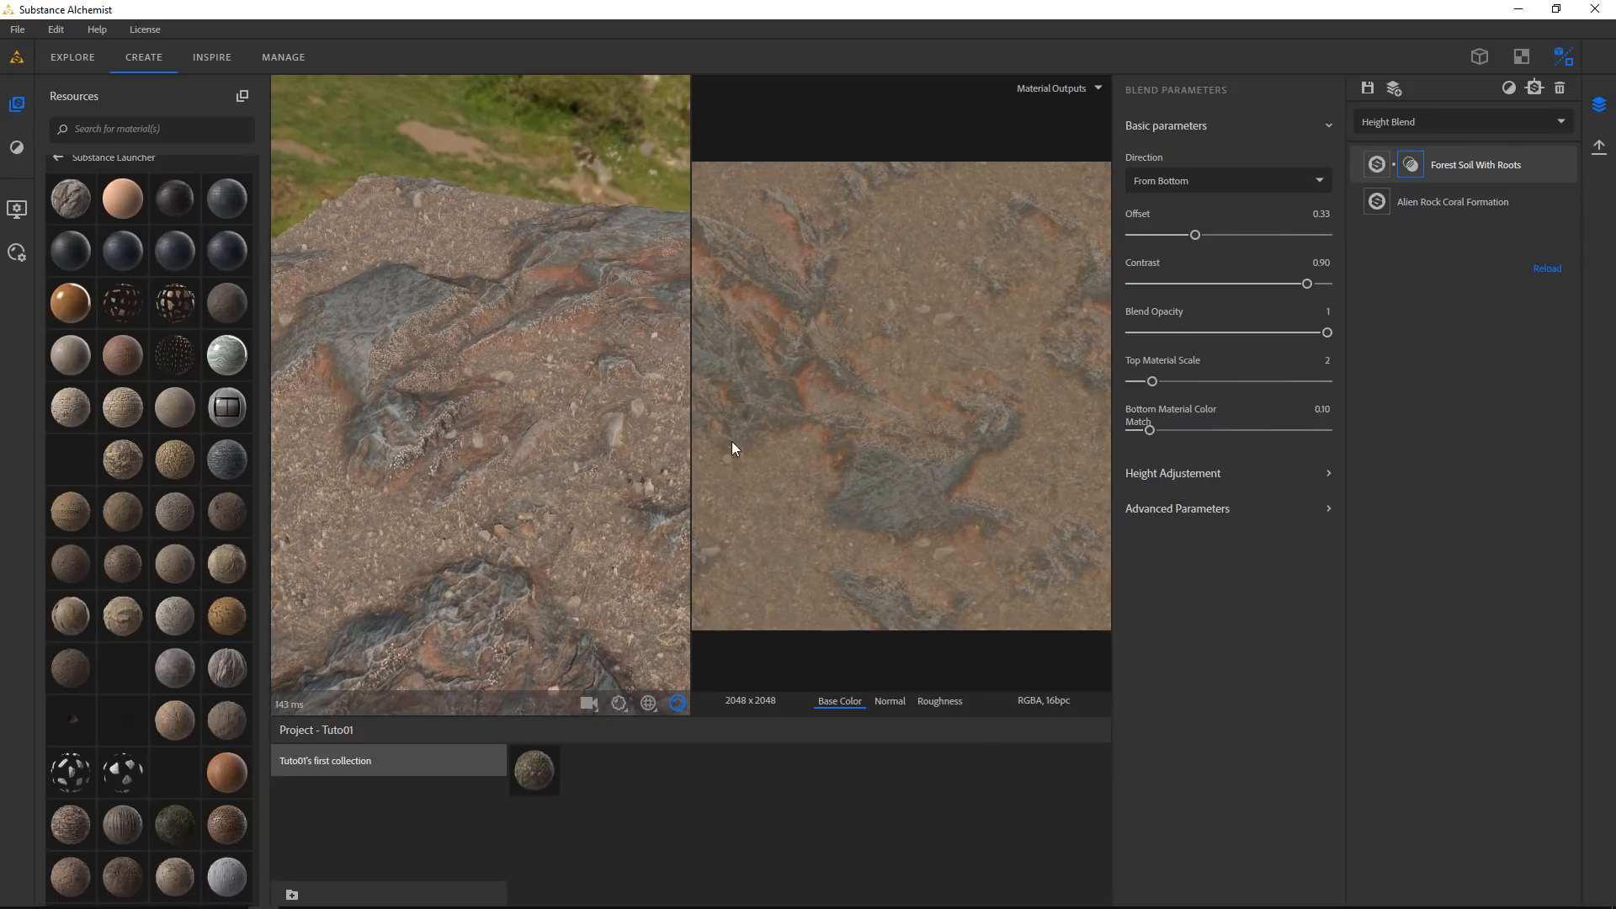
left_click_drag(621, 453, 466, 491)
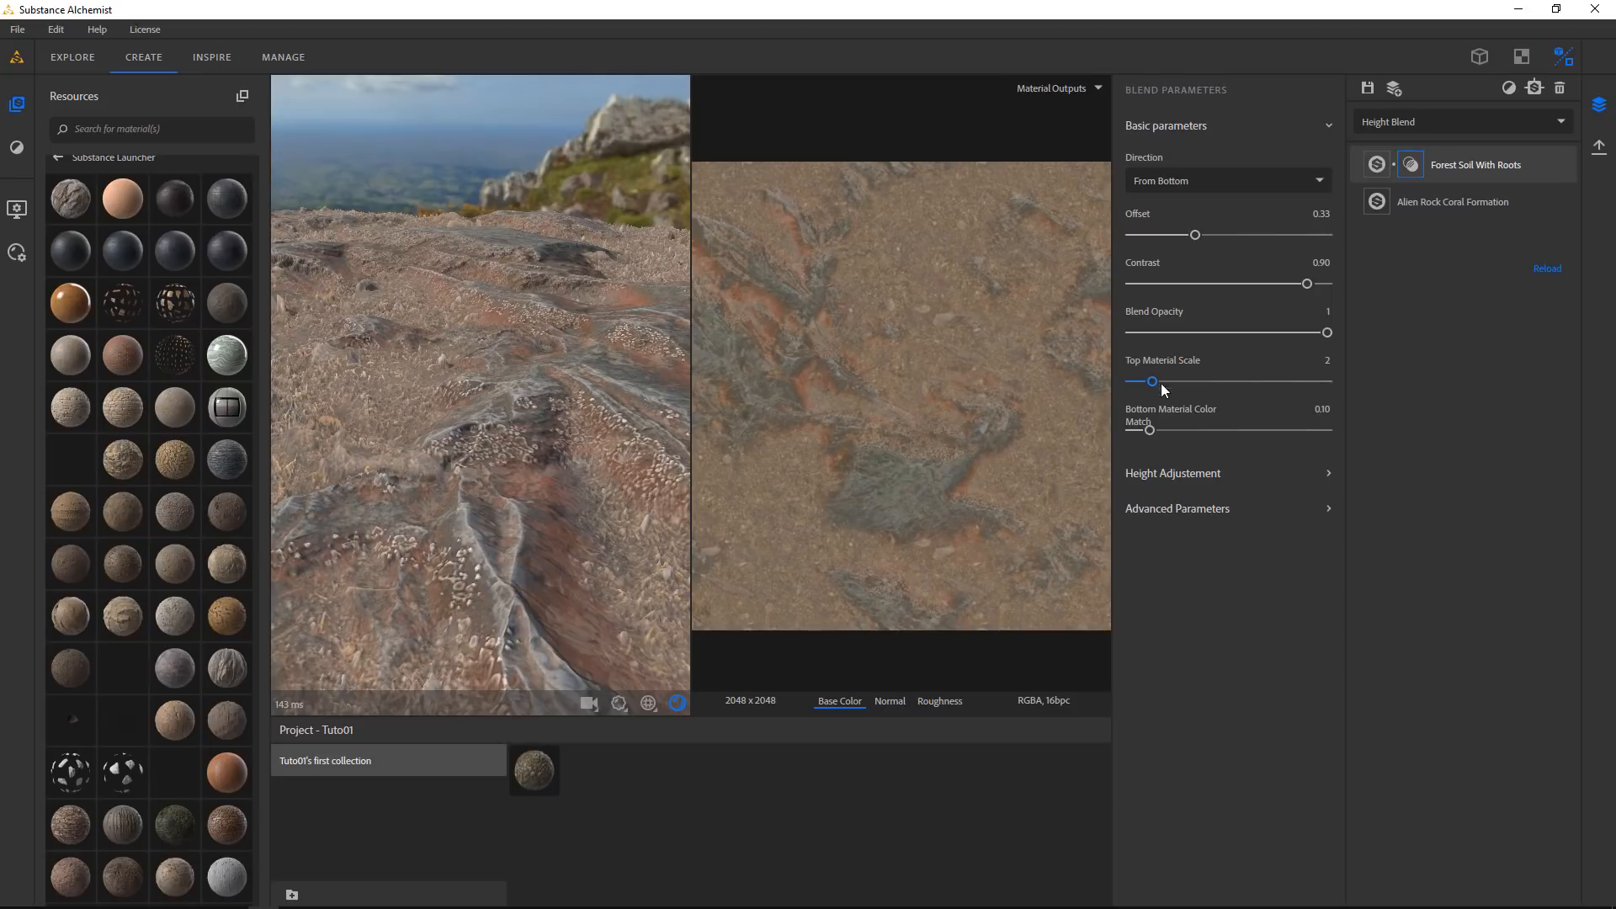
left_click_drag(453, 429, 760, 476)
Set the blend's Height Scale to 0.23 in the height adjustment parameters
left_click(1202, 473)
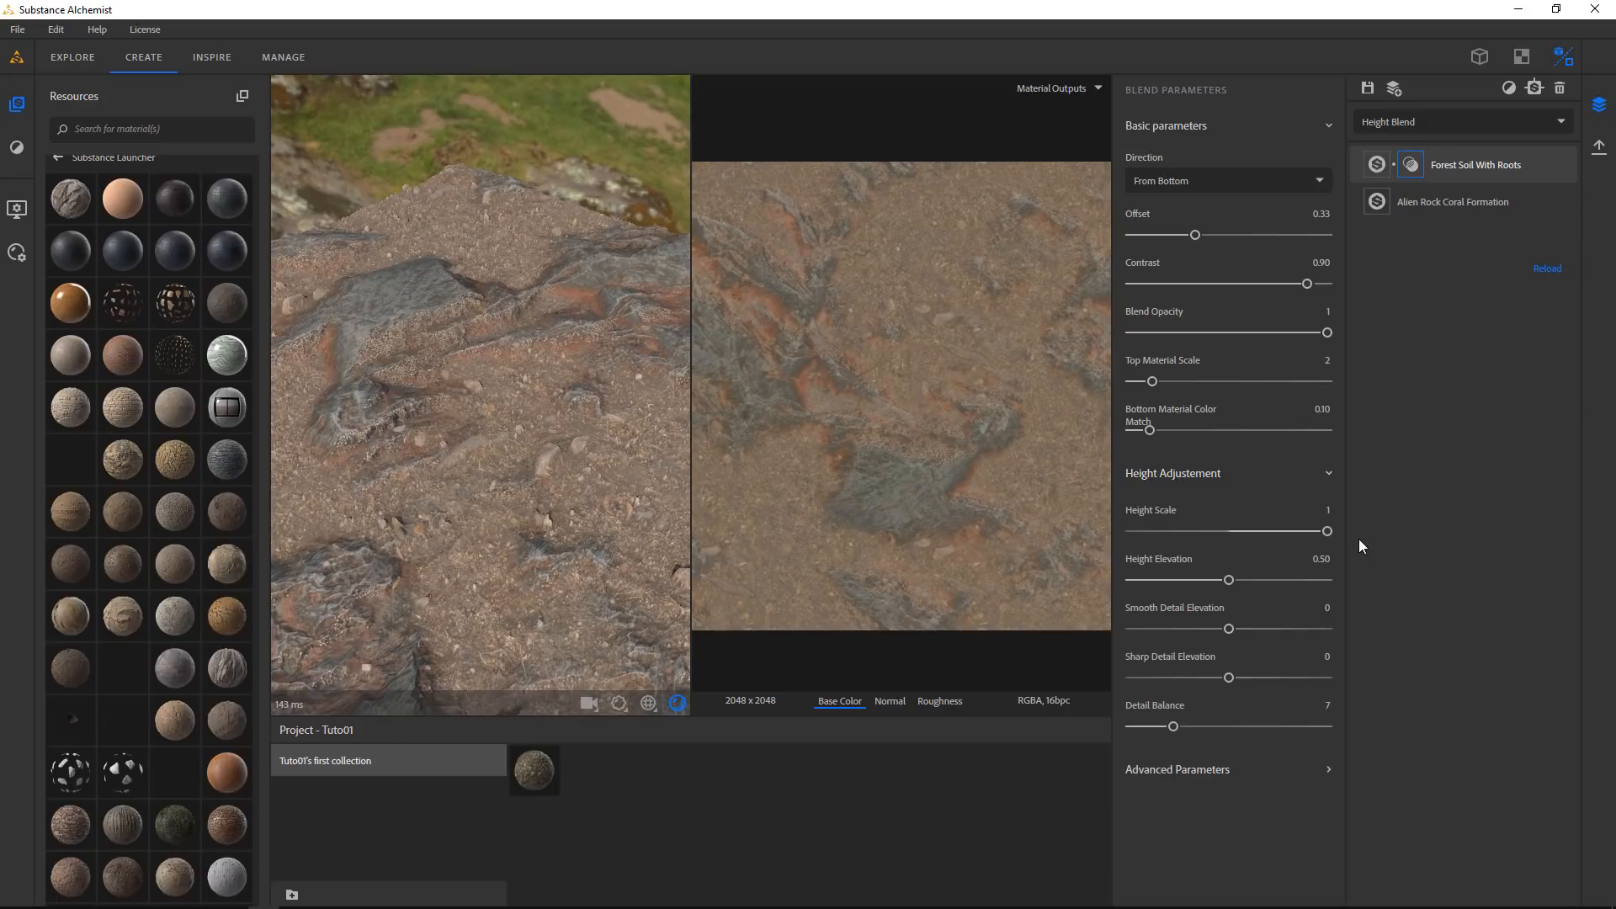
left_click_drag(1329, 532, 1275, 528)
scroll(604, 494, "up", 5)
left_click_drag(605, 494, 666, 477)
mouse_move(1274, 532)
left_mouse_down()
mouse_move(1140, 532)
mouse_move(1254, 540)
left_mouse_up()
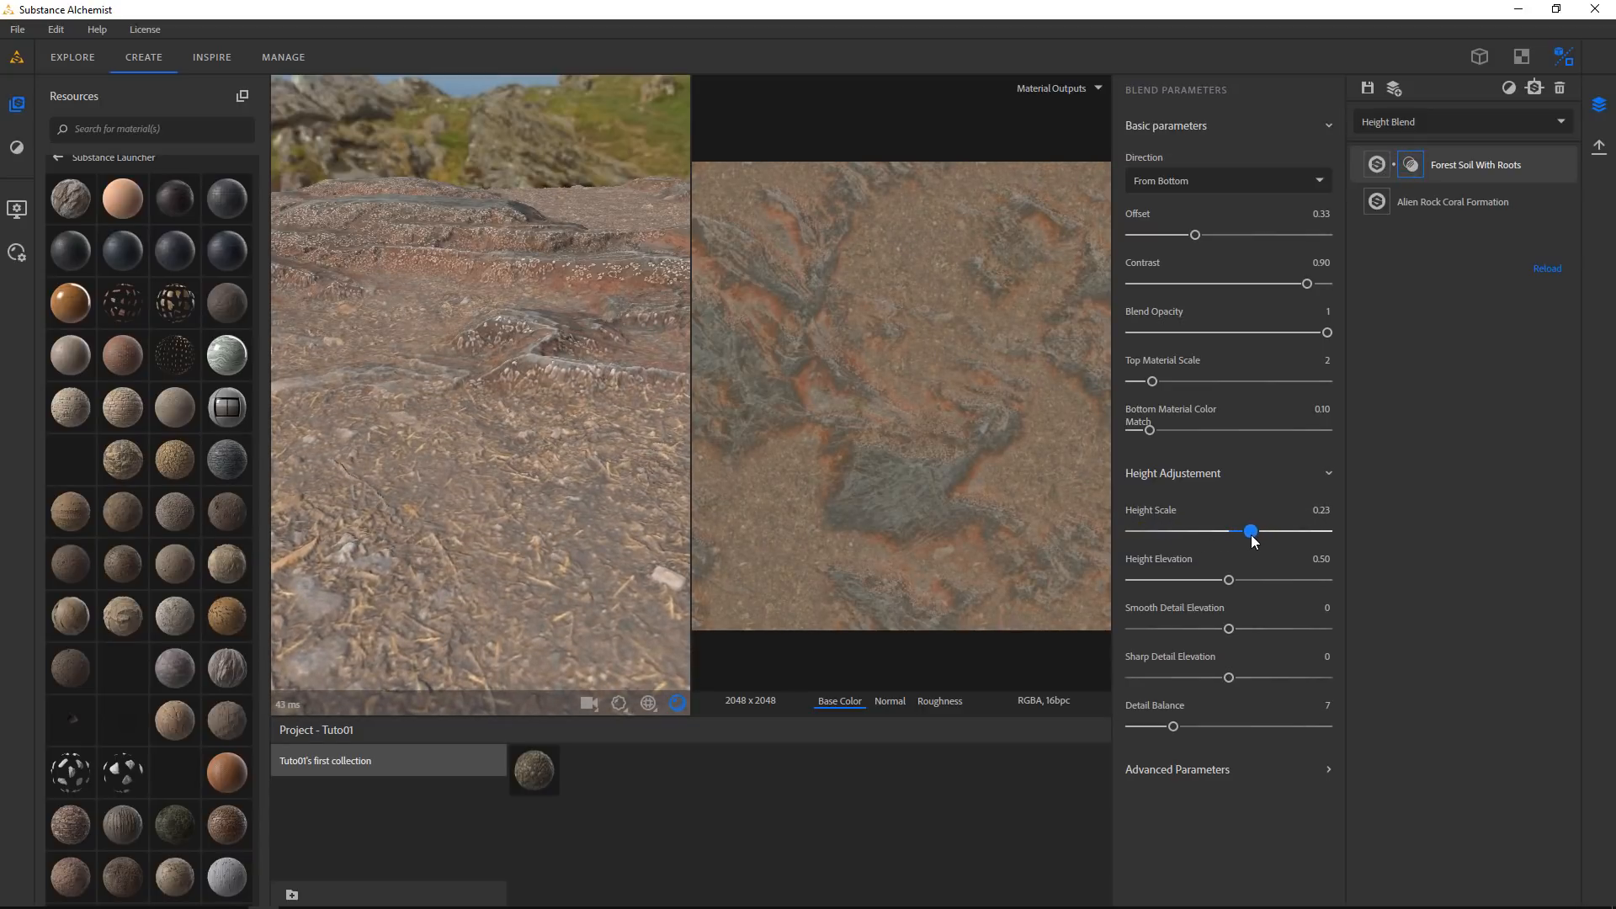
scroll(579, 474, "down", 4)
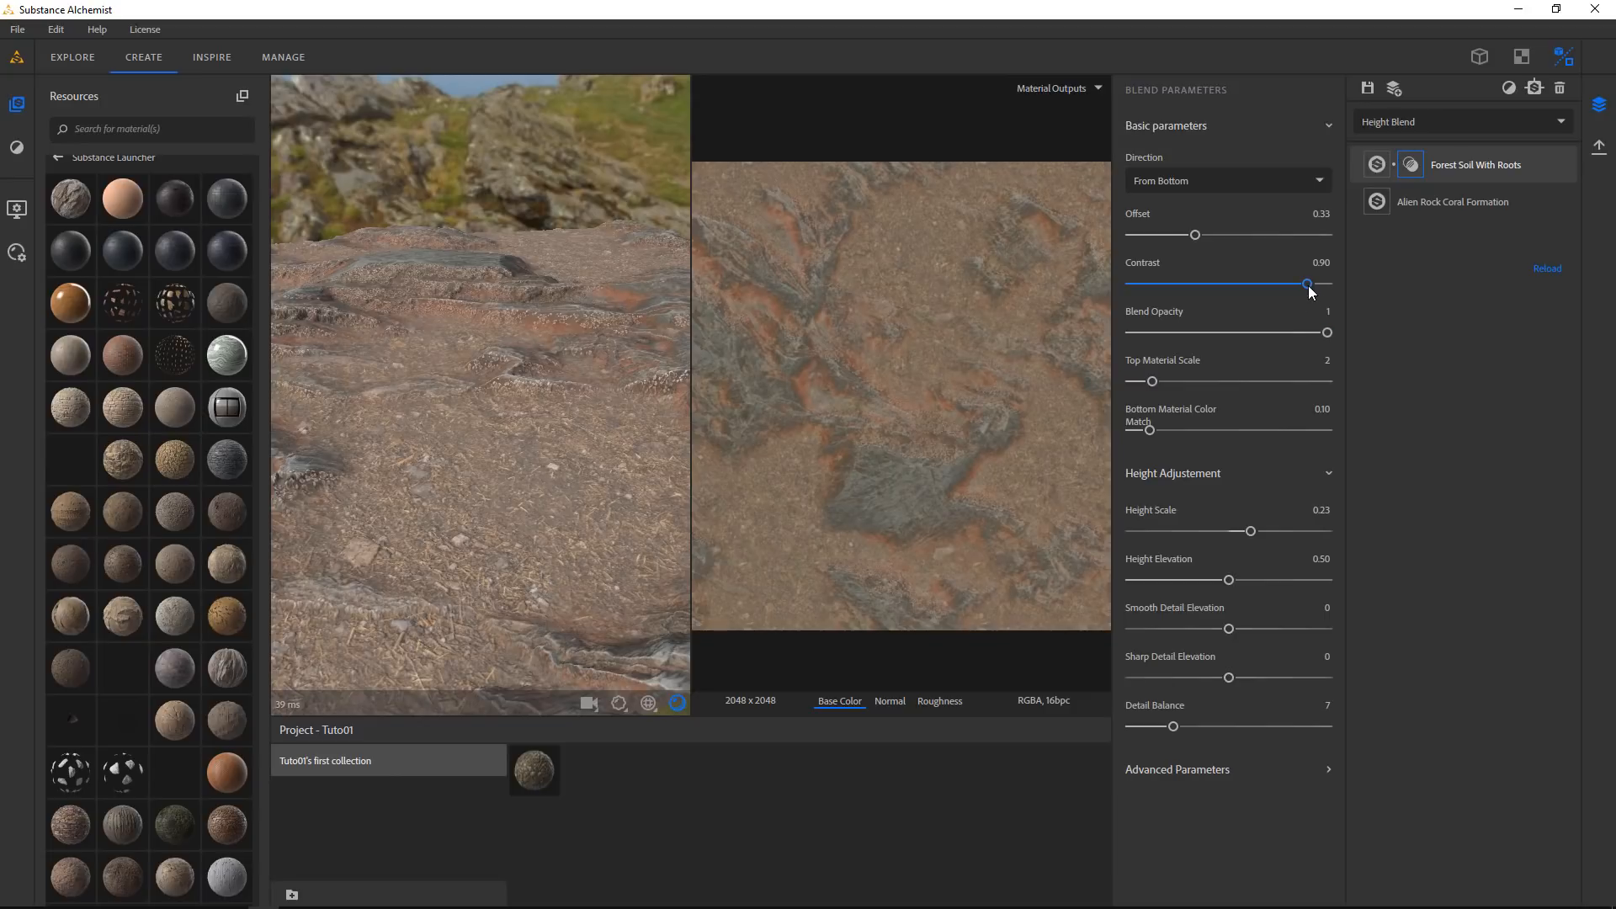
Try a Contrast of 1 for the blend, set it to 0.69, and keep Blend Opacity at 1
left_click_drag(1307, 284, 1339, 289)
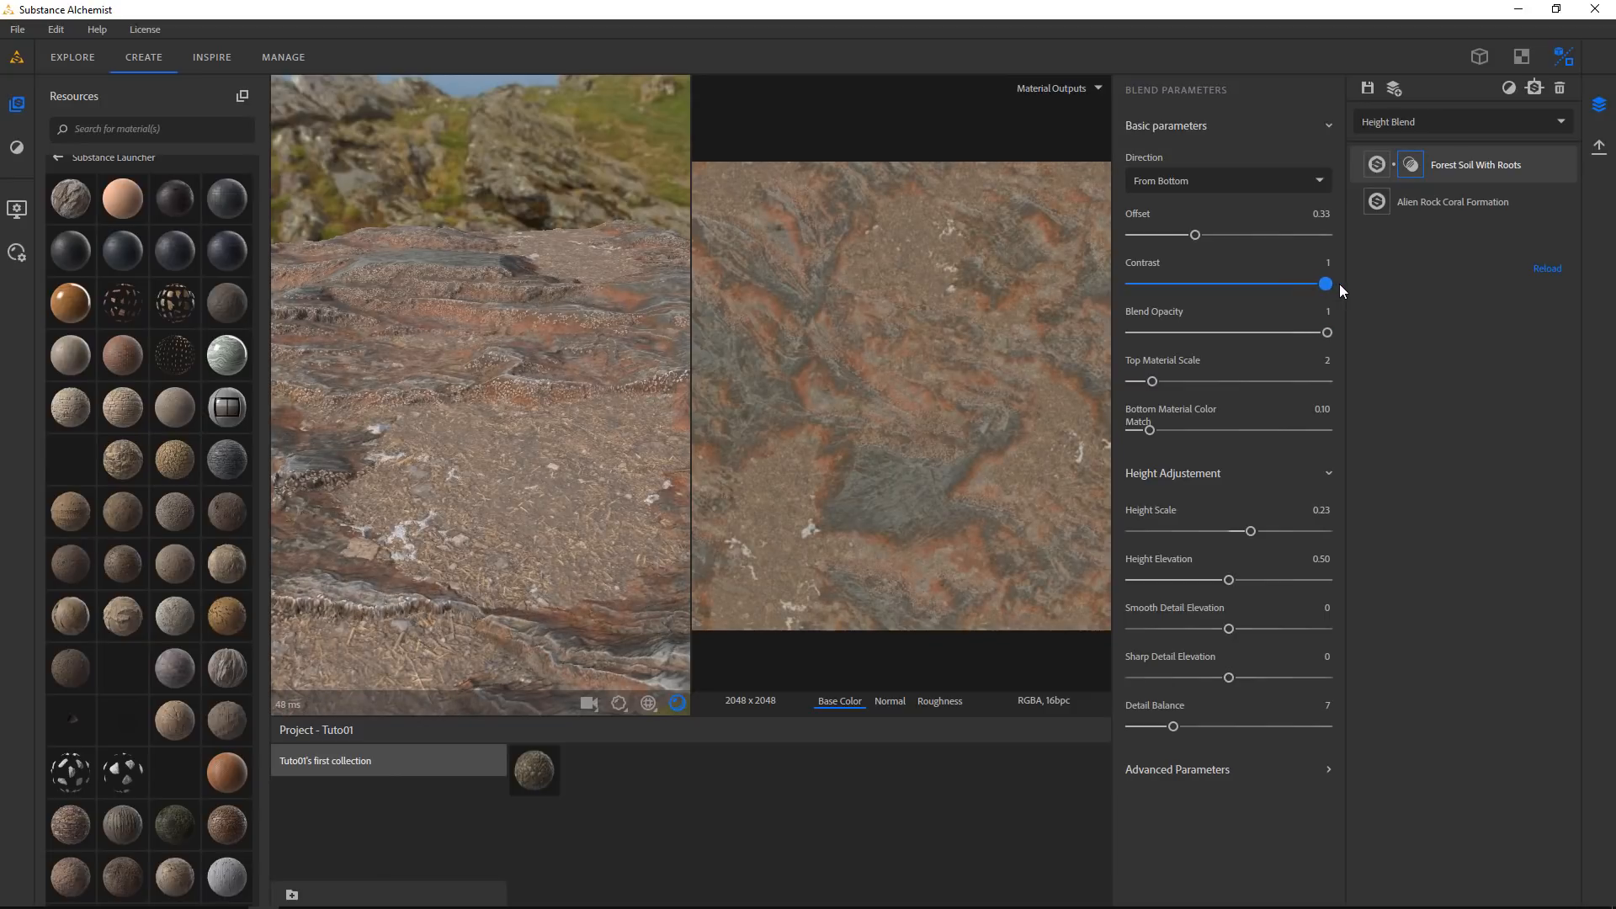
scroll(1027, 448, "up", 5)
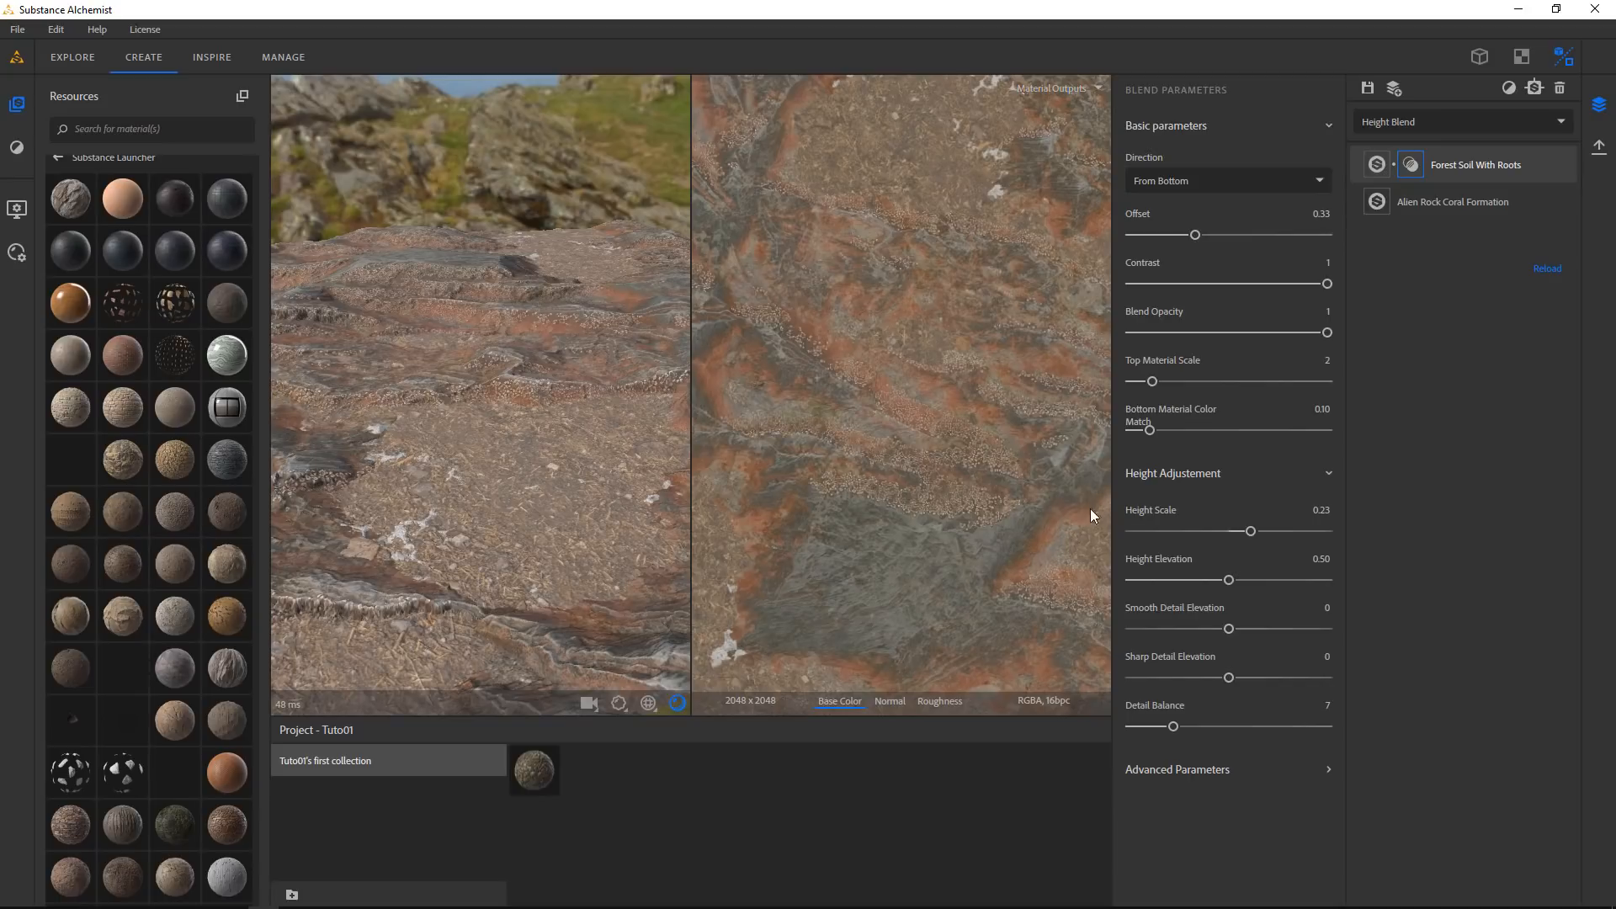
left_click_drag(1327, 283, 1266, 286)
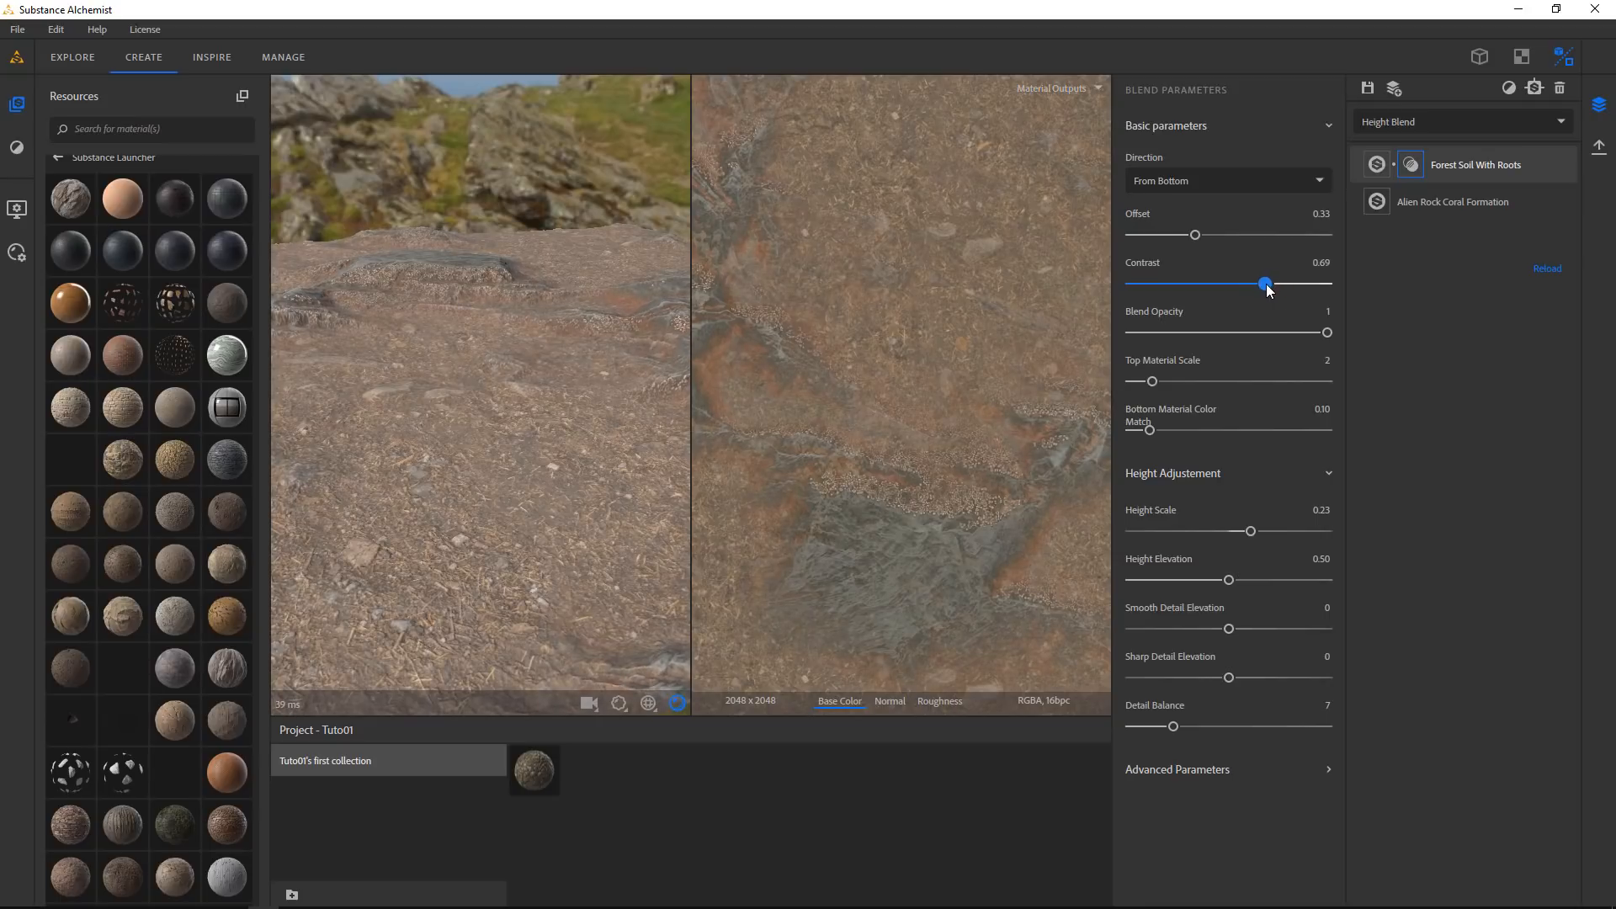
left_click_drag(573, 472, 469, 413)
left_click_drag(594, 483, 509, 458)
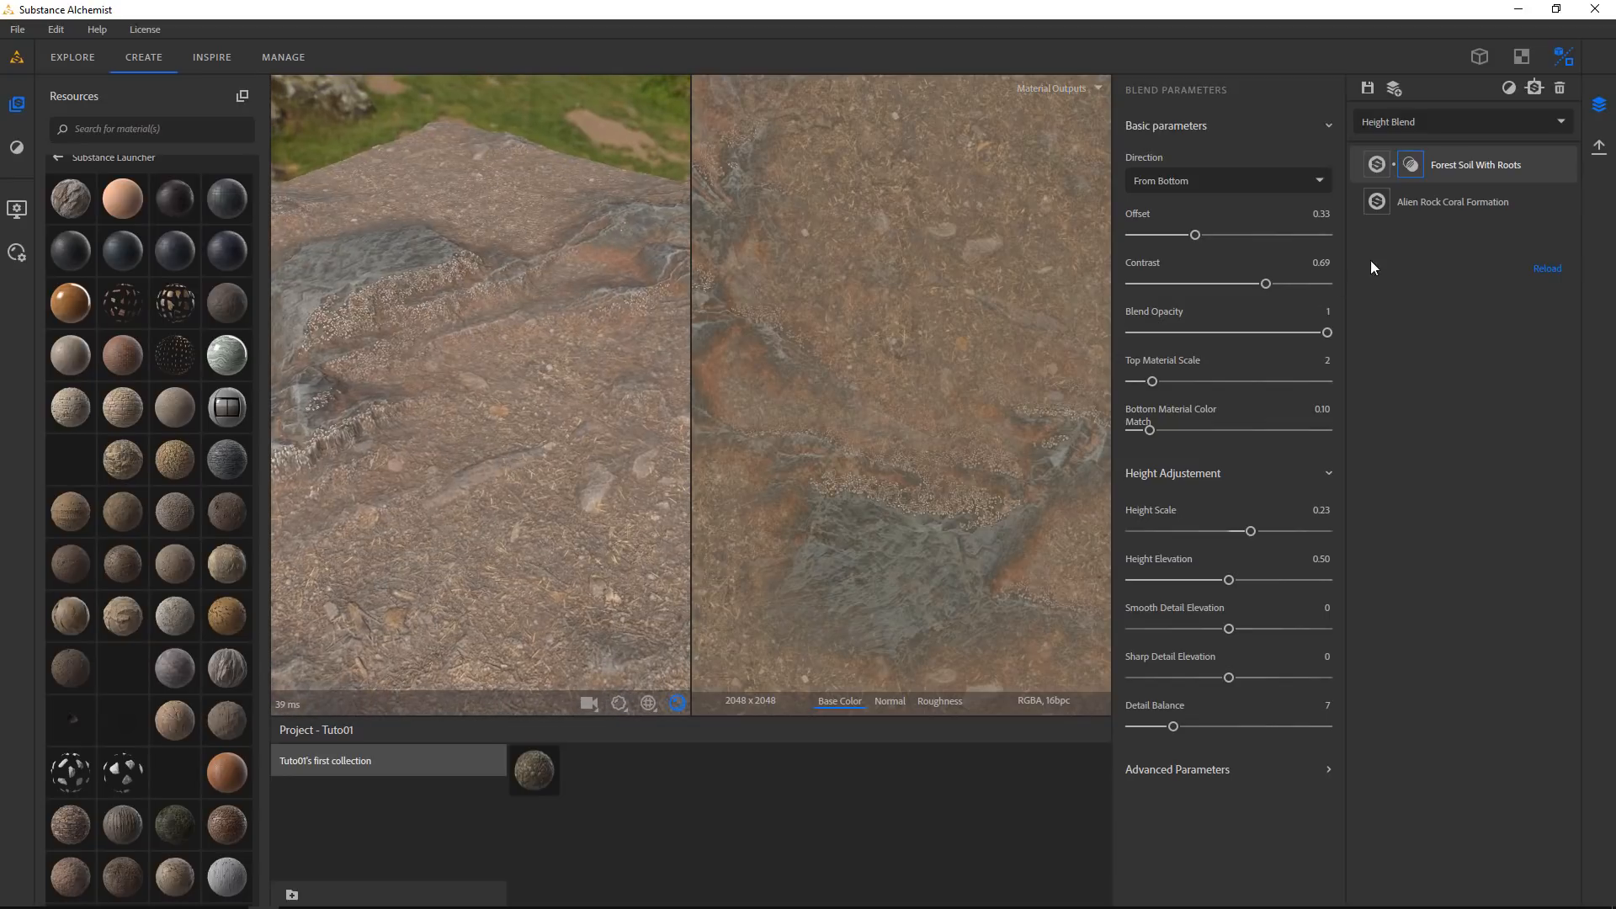
left_click_drag(1327, 335, 1453, 340)
Turn on Recompute Normal in the blend's advanced parameters
left_click(1214, 780)
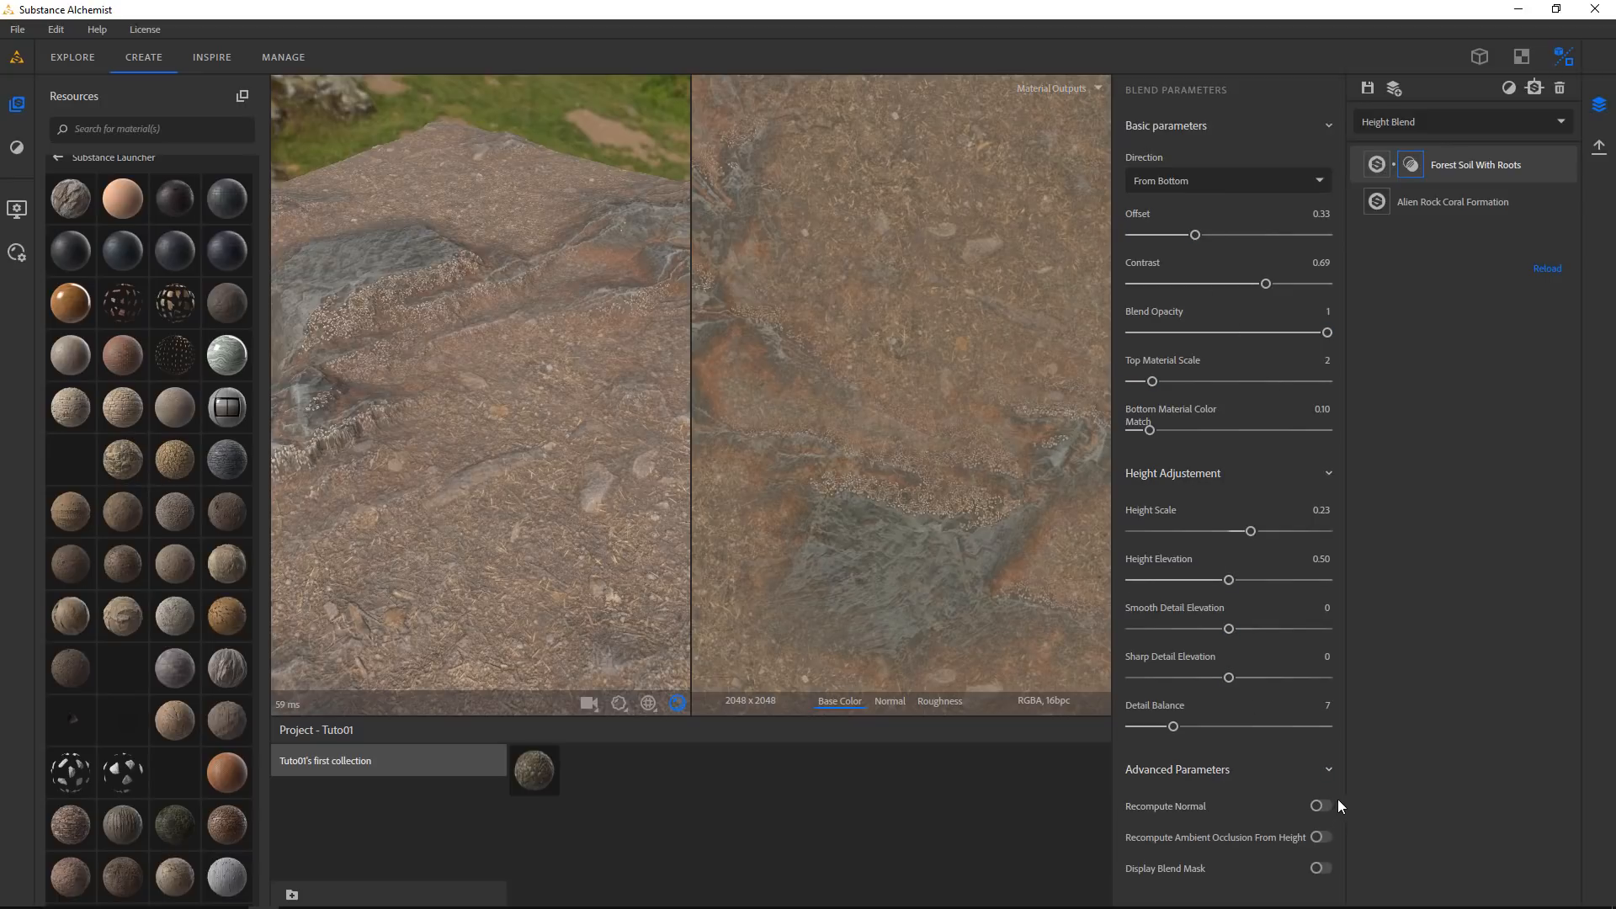
scroll(875, 539, "down", 2)
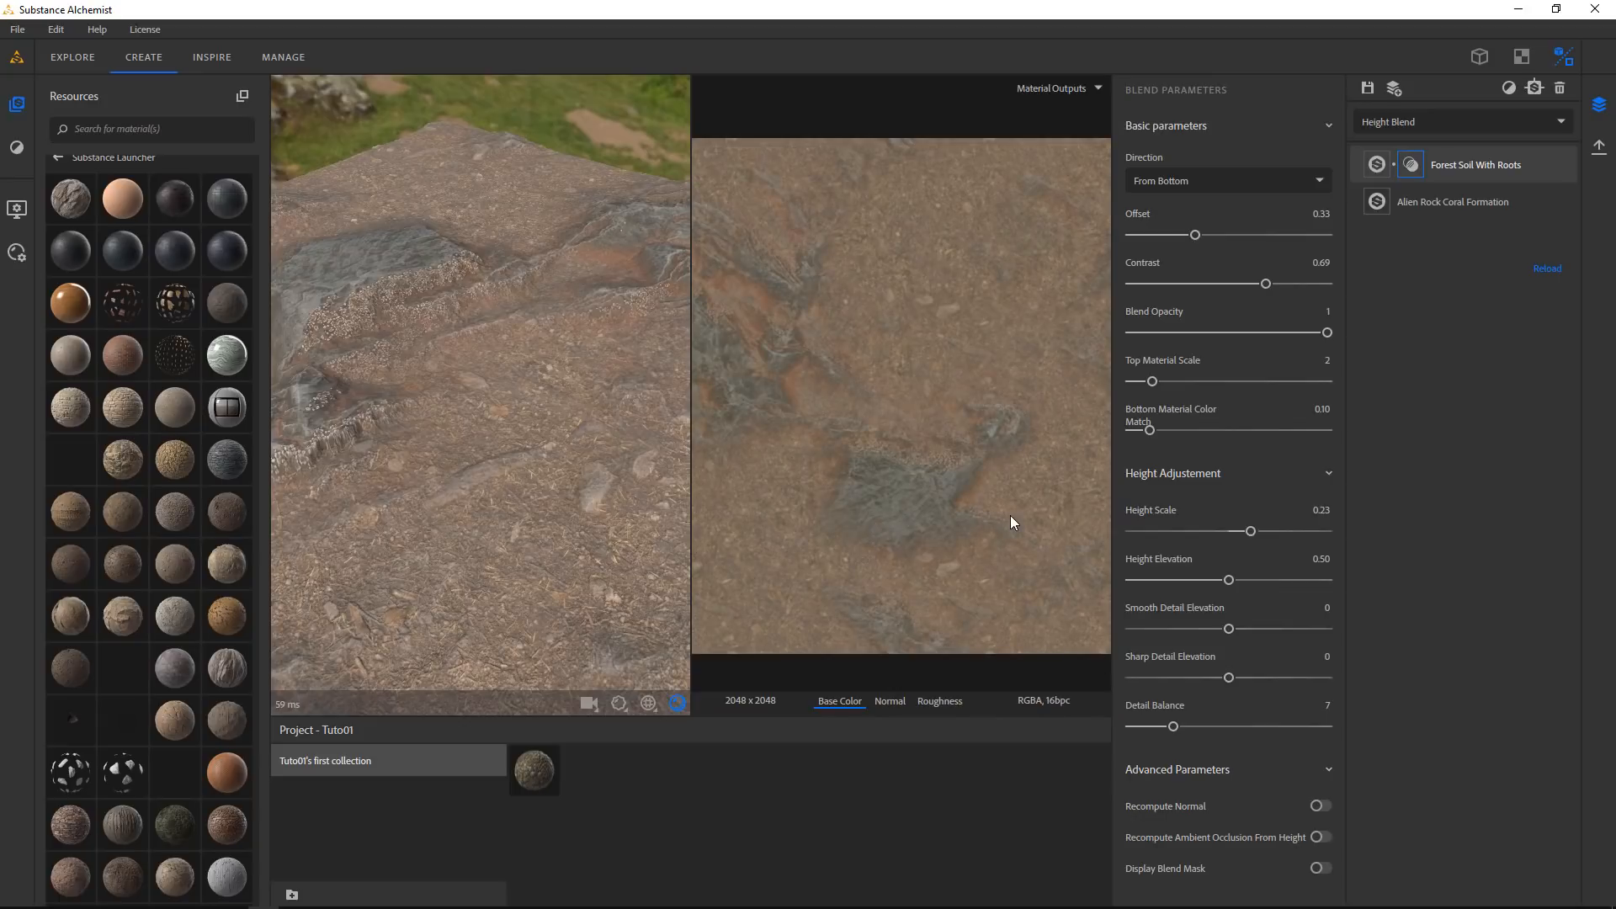
scroll(1010, 521, "up", 2)
left_click(1319, 806)
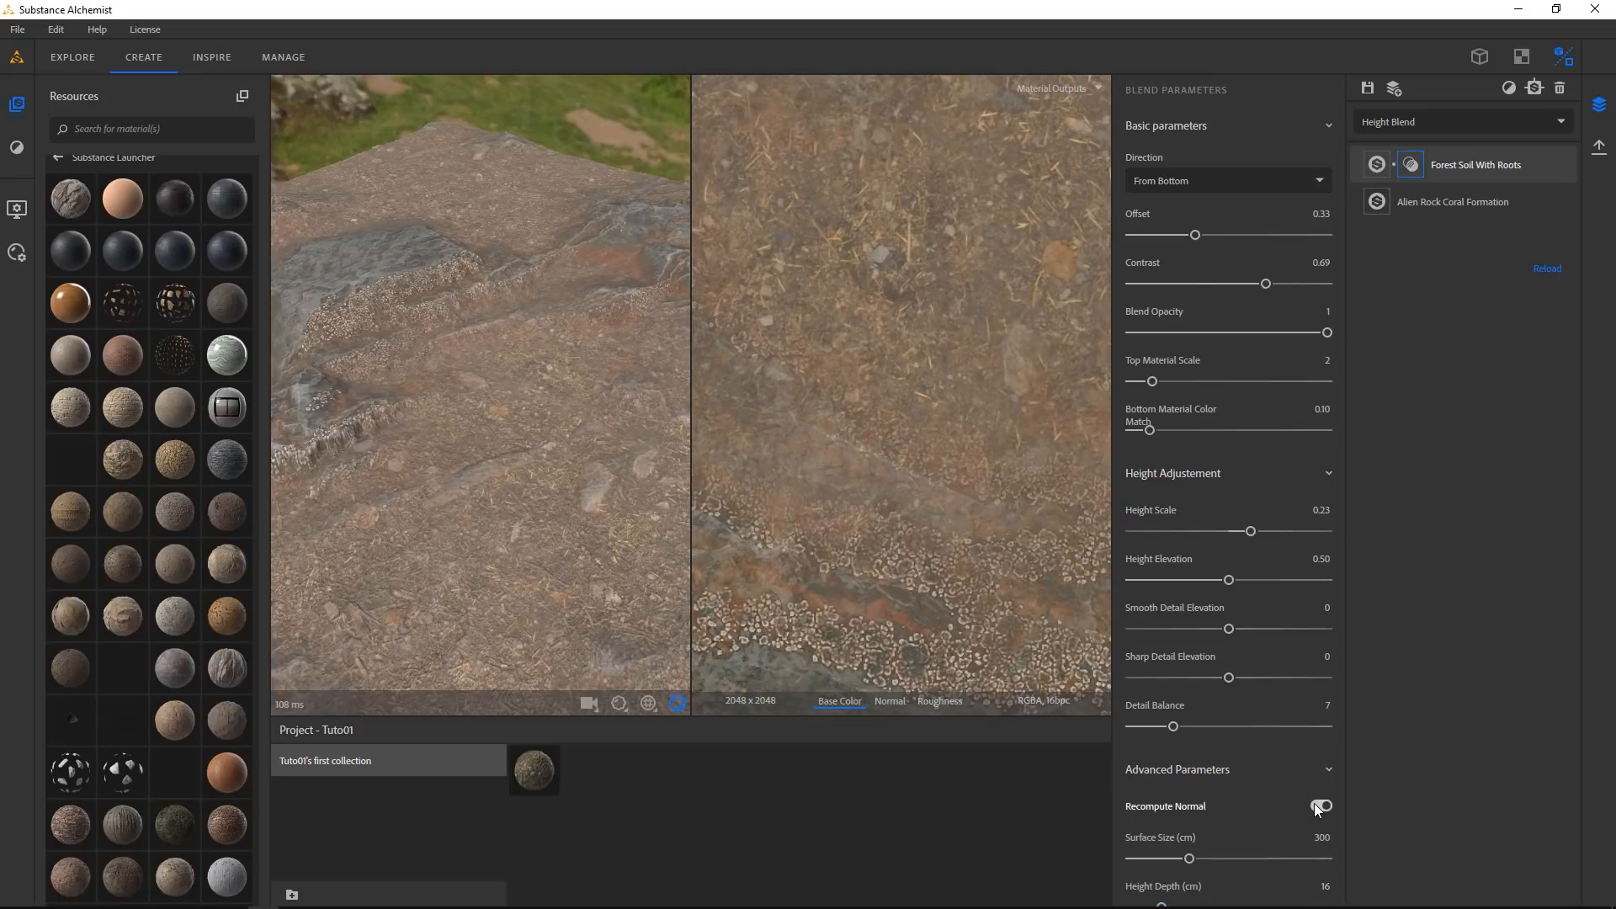
left_click(1318, 805)
left_click(1320, 807)
Show the Normal channel and compare the blended surface with Recompute Normal off and on, leaving it on
left_click(899, 704)
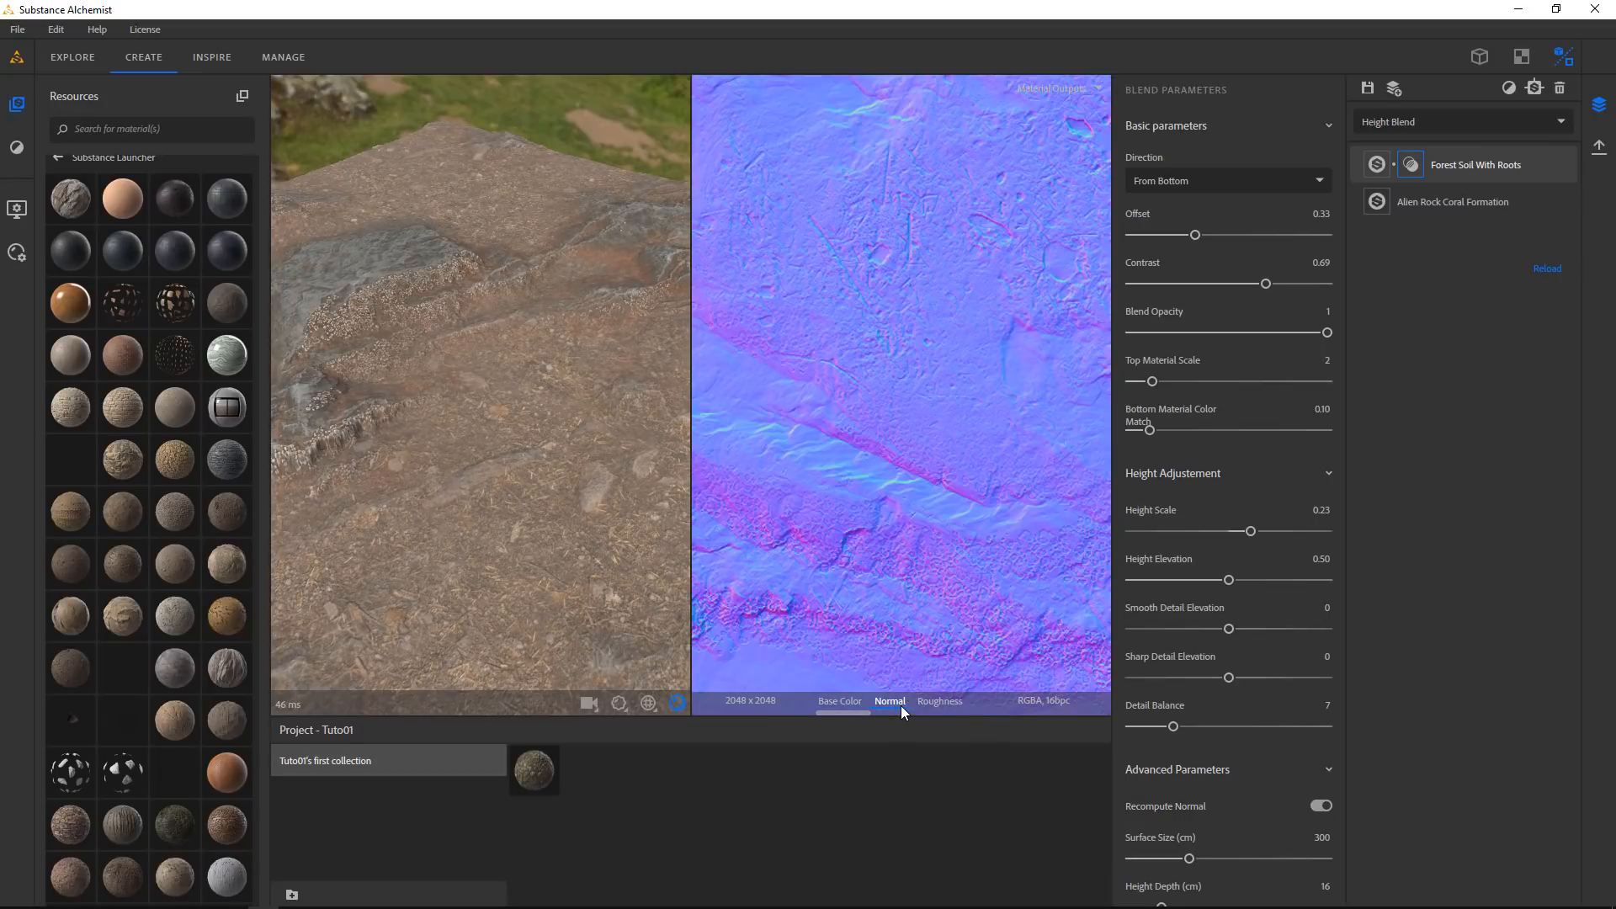
left_click(1321, 807)
left_click(1321, 807)
left_click(1322, 806)
left_click(1321, 806)
scroll(946, 303, "down", 5)
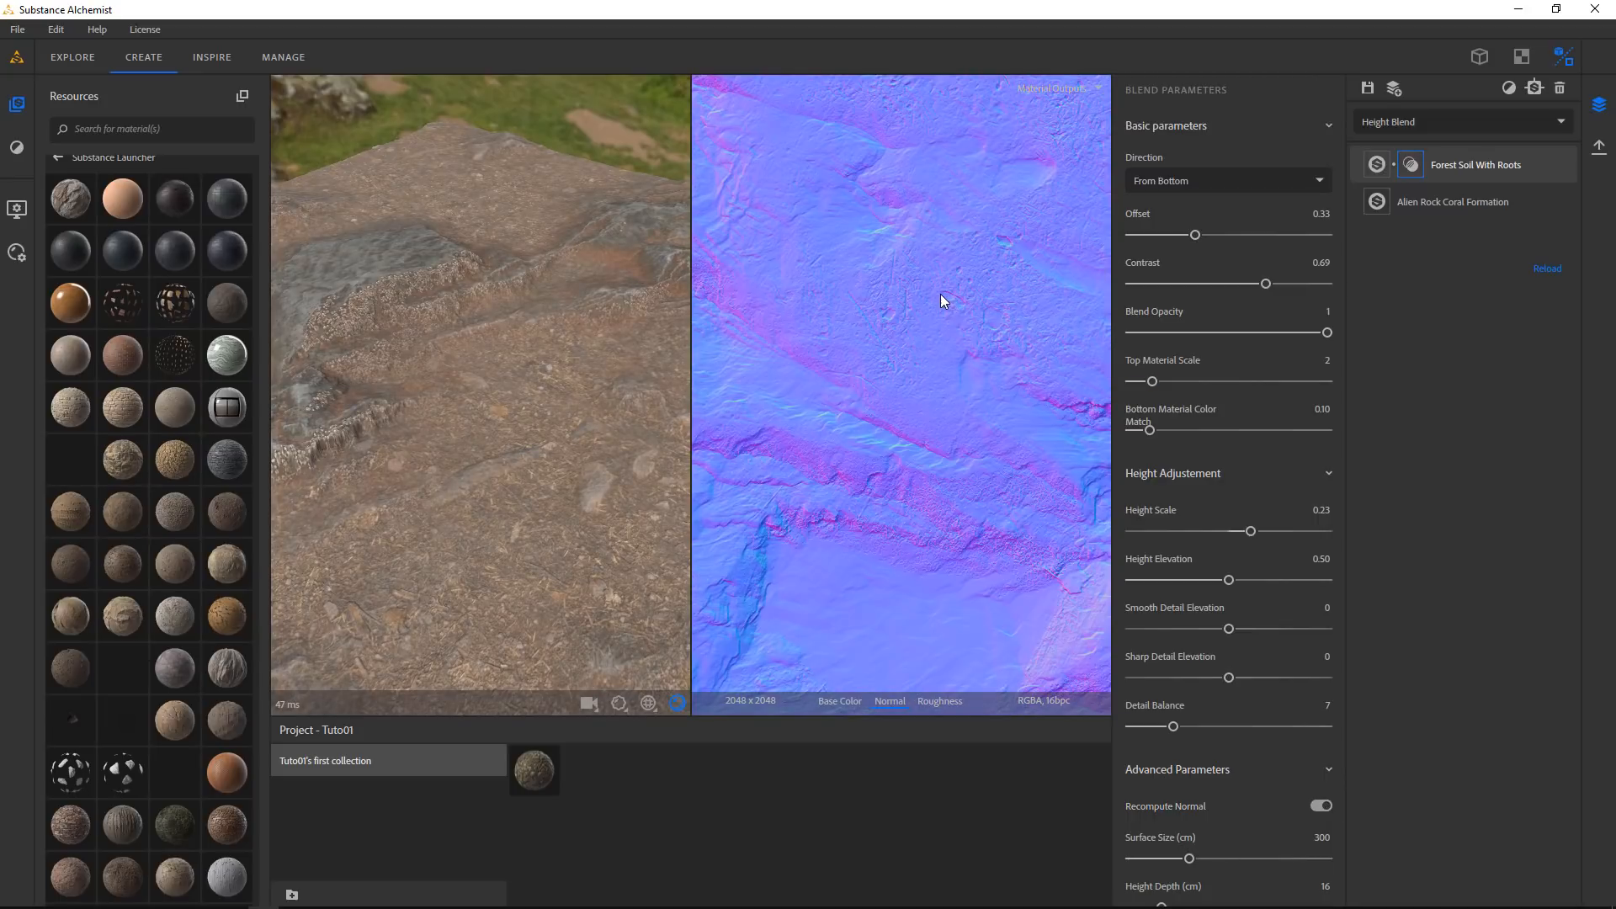
scroll(970, 394, "up", 5)
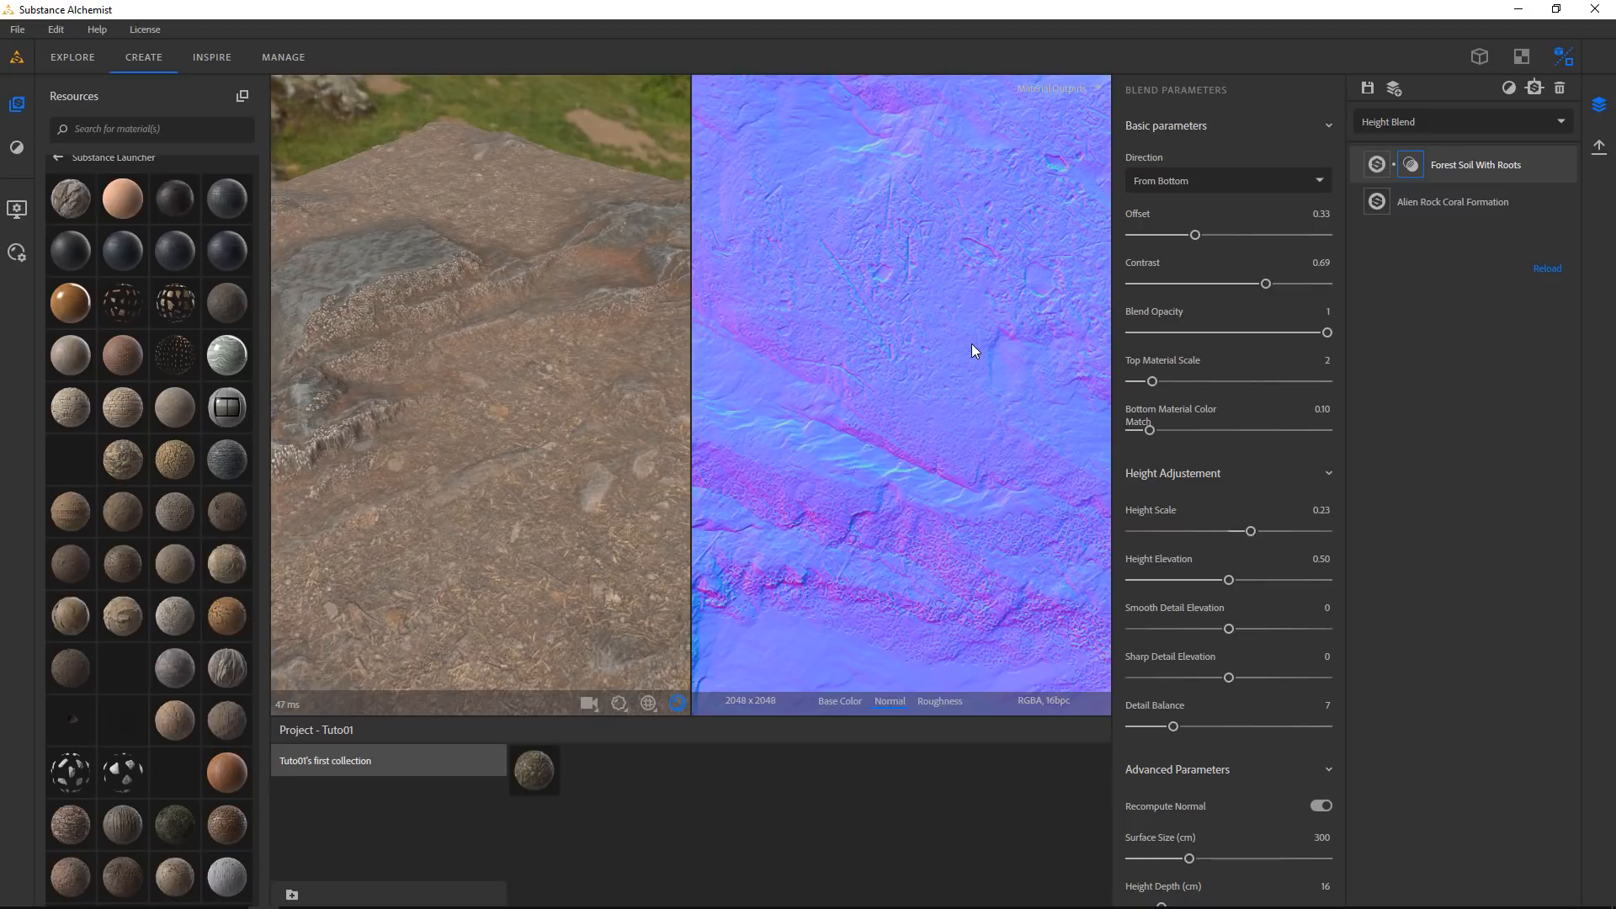
left_click_drag(583, 394, 577, 515)
scroll(577, 515, "up", 5)
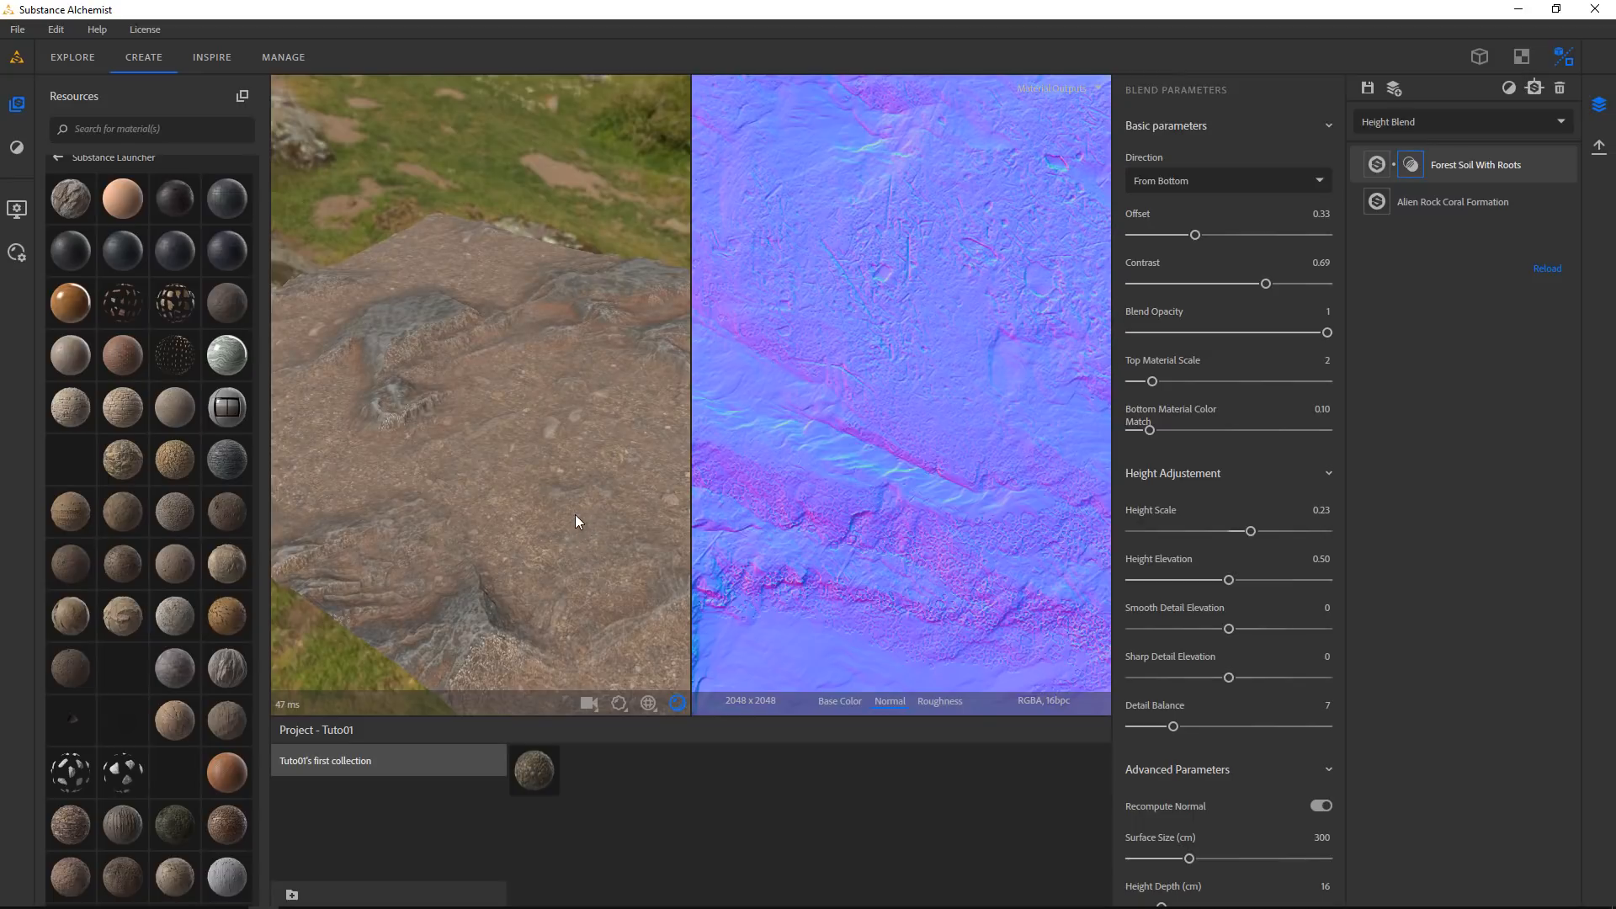
left_click_drag(563, 512, 652, 520)
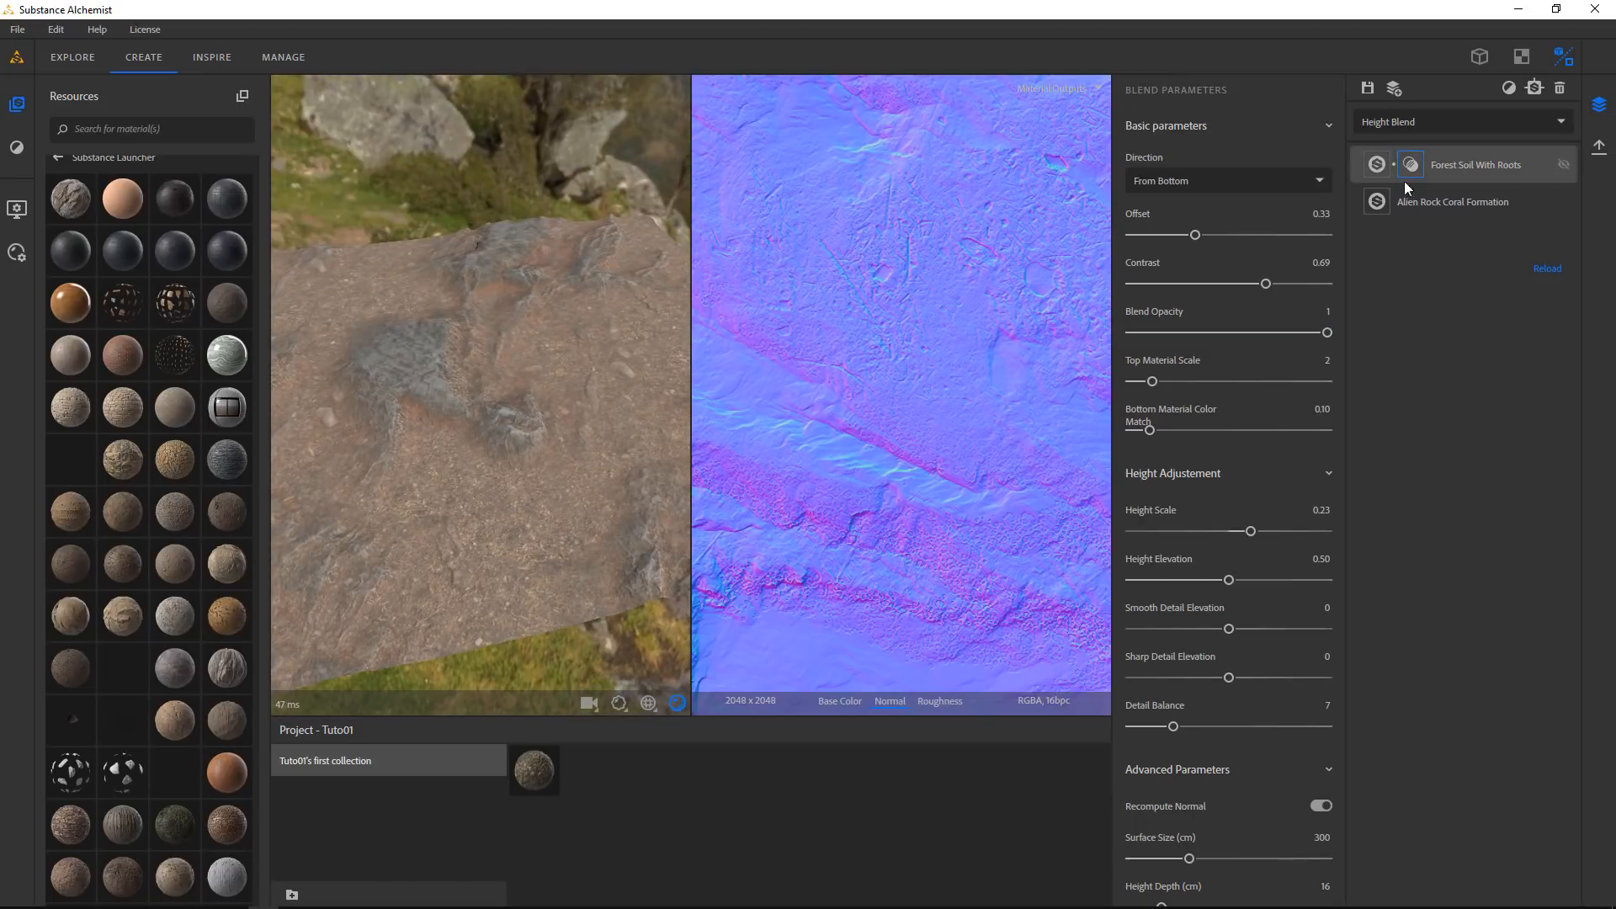
Deselect the Forest Soil With Roots layer and open the Generators - Atlas group of the starter materials
left_click(1490, 162)
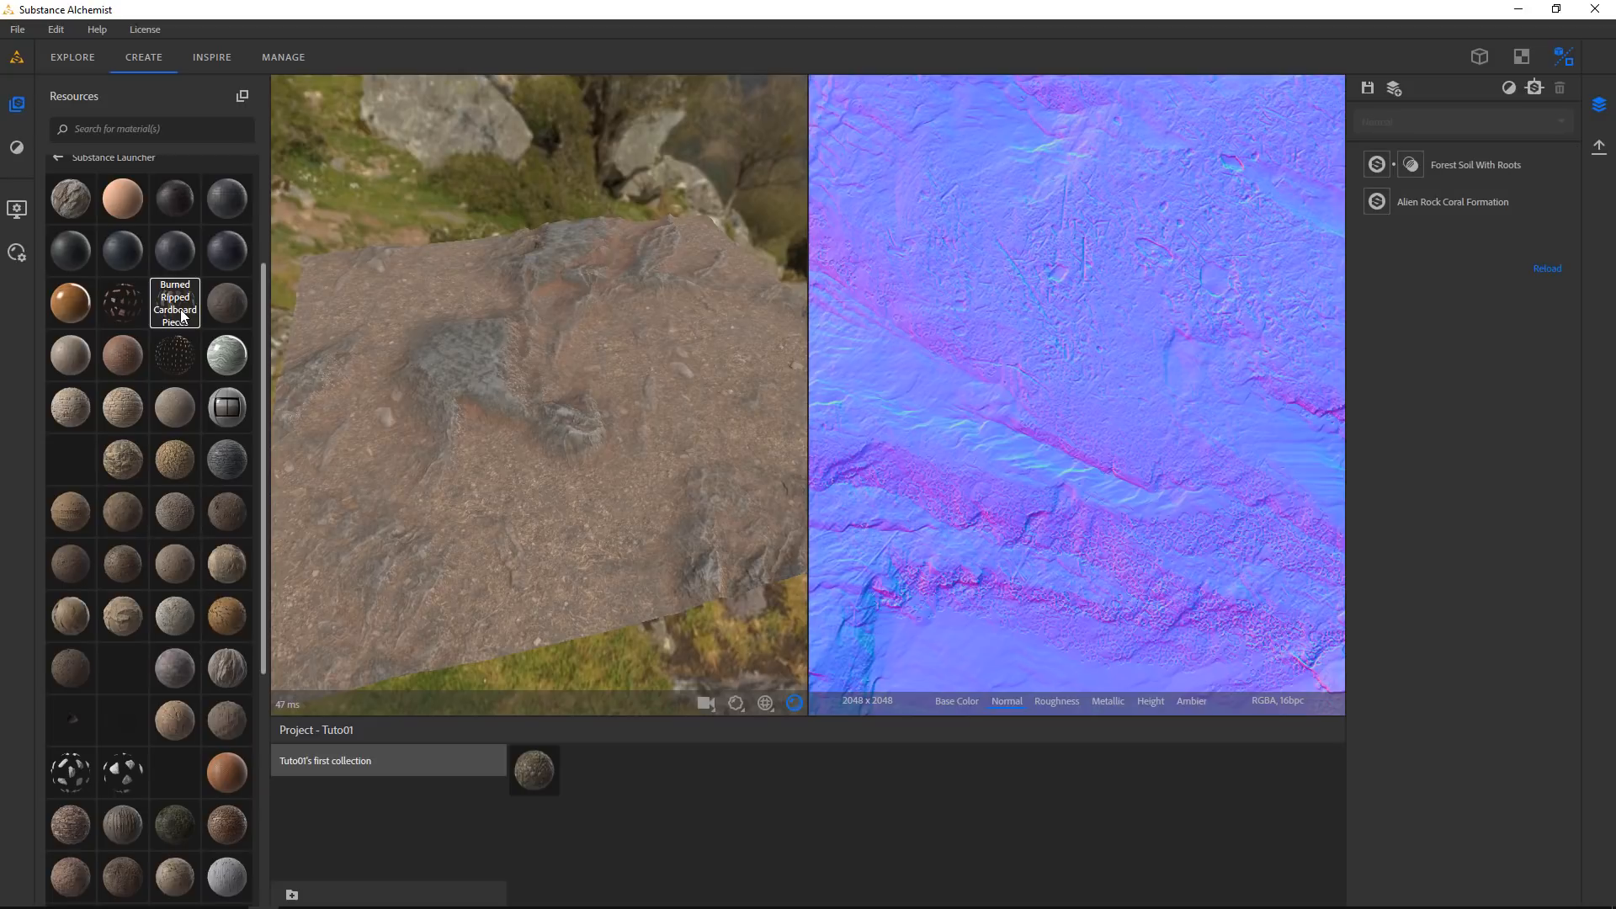
left_click(59, 158)
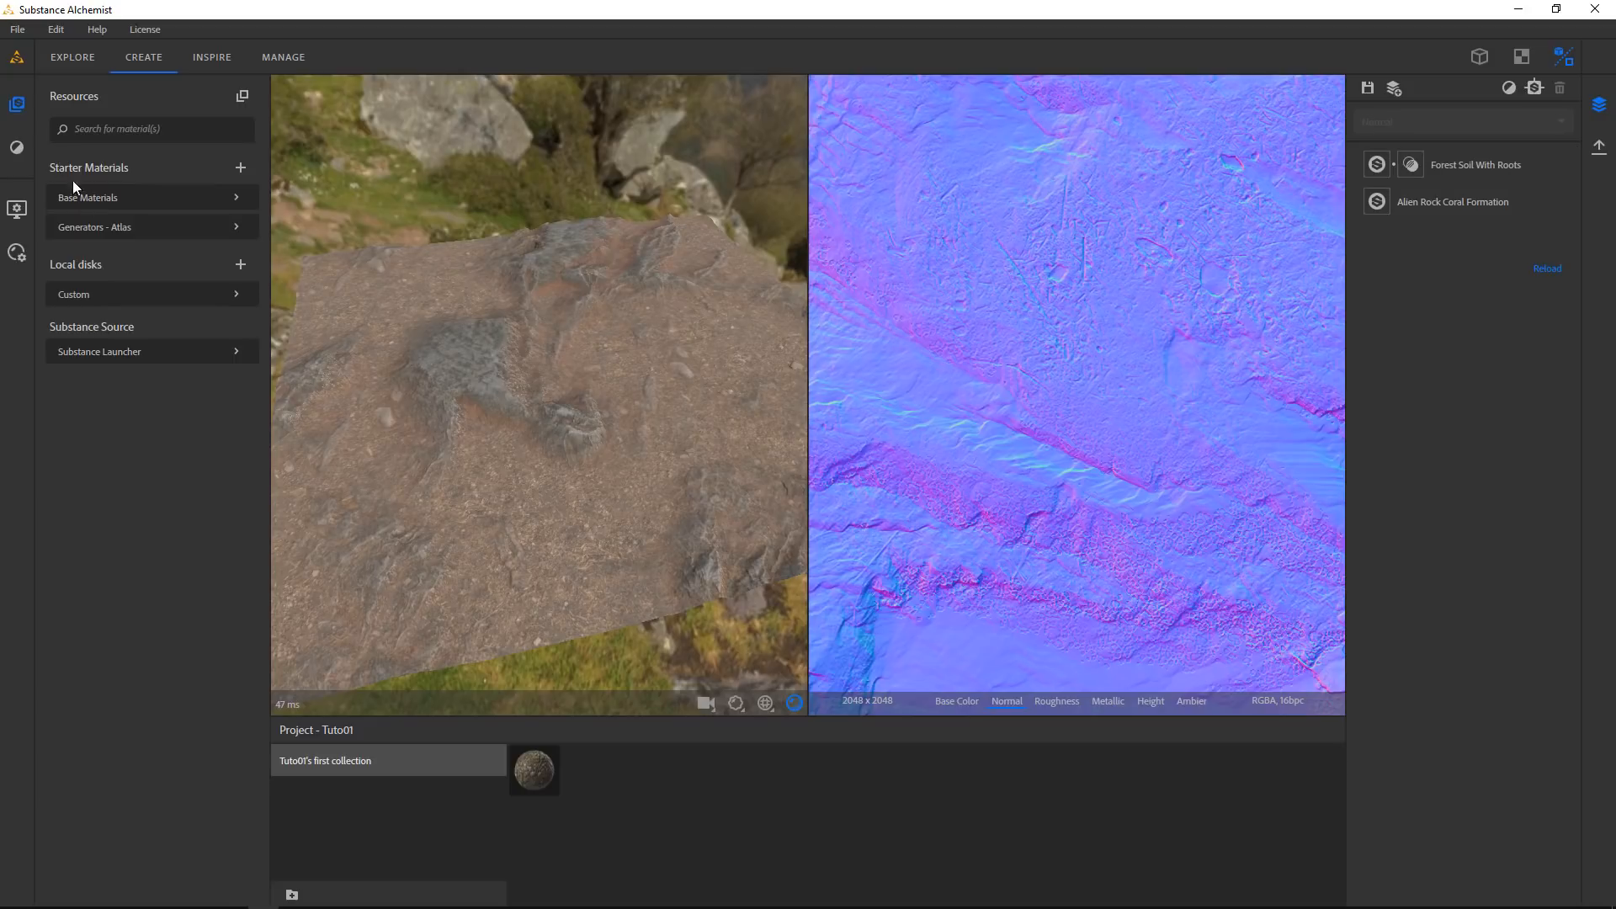
left_click(94, 227)
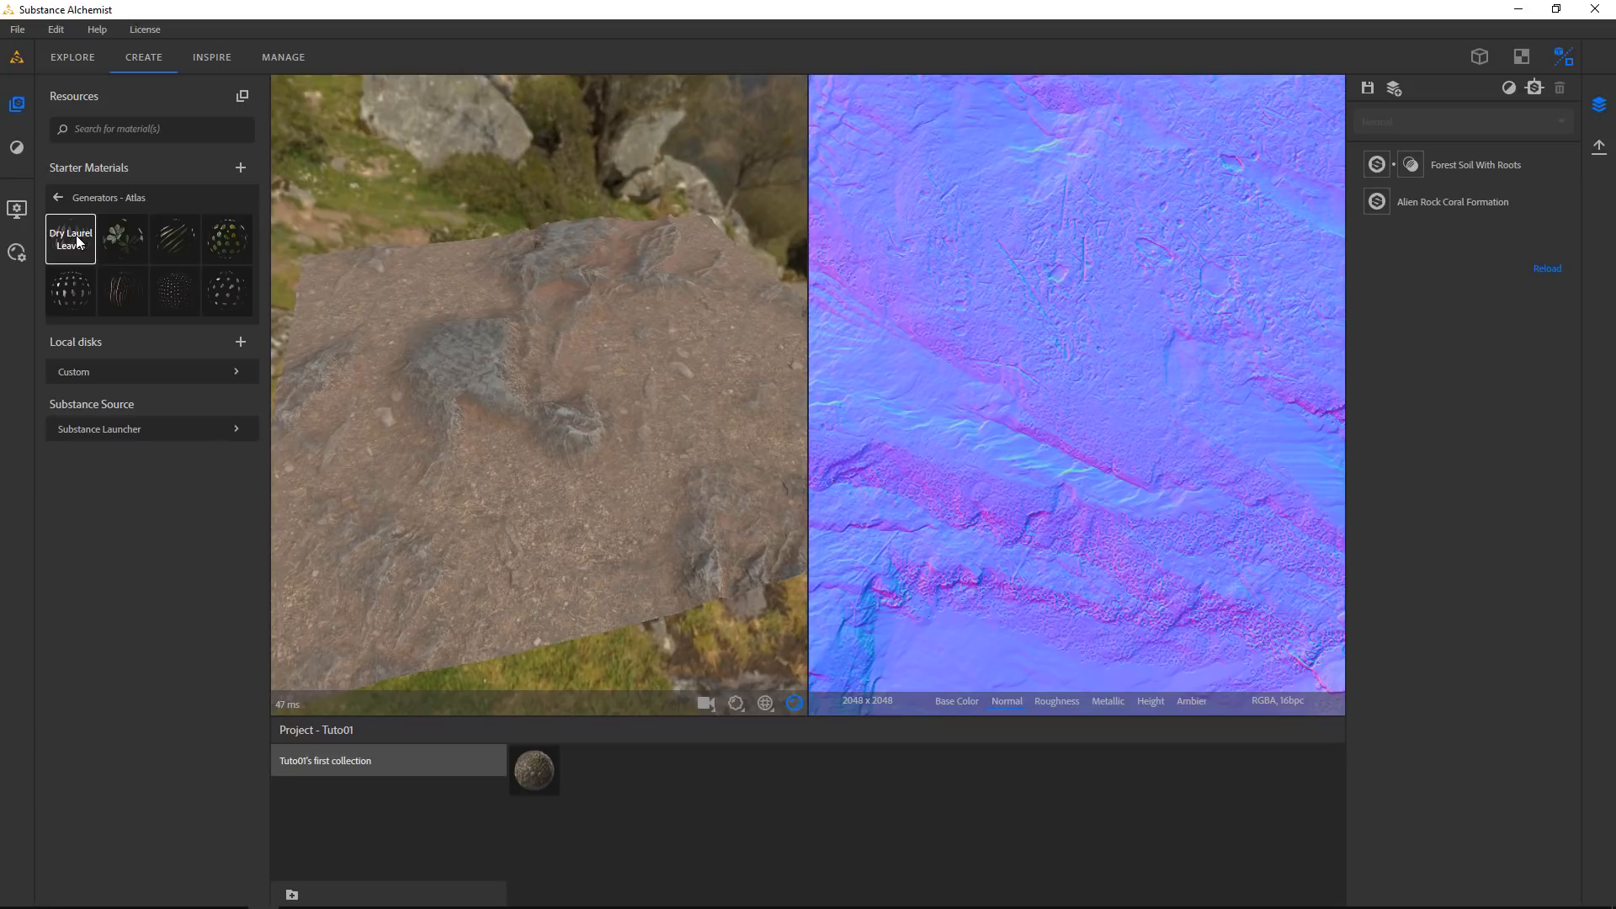
Load Linden Autumn Leaves in the Explore workspace, view it from above and turn off displacement in the 3D view
left_click(73, 62)
left_click(228, 238)
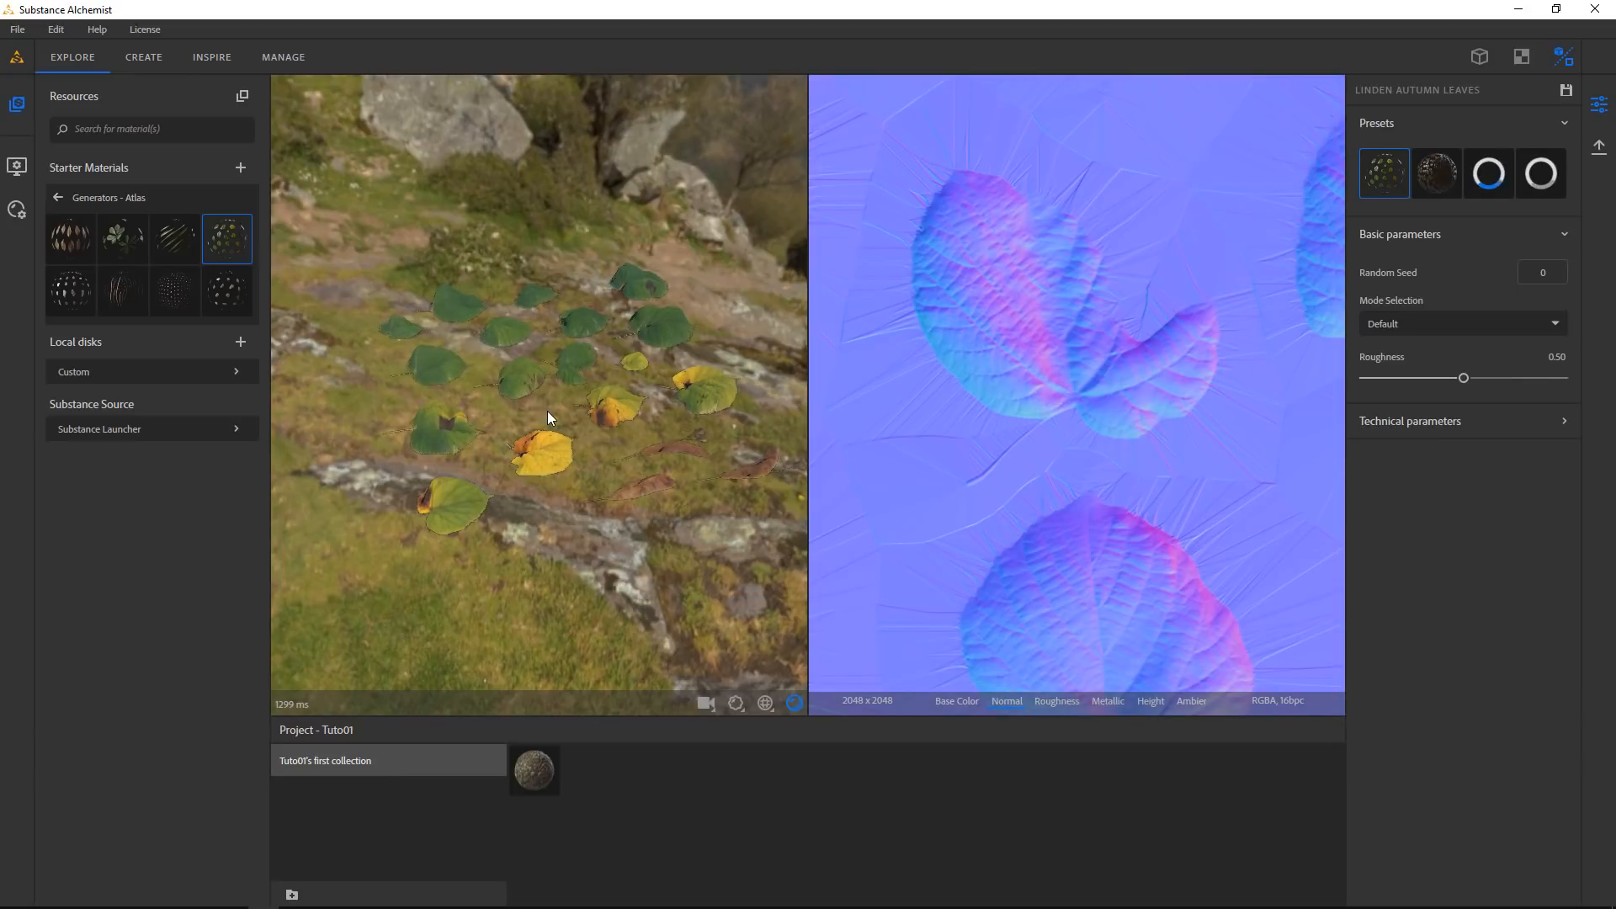
left_click_drag(547, 411, 725, 513)
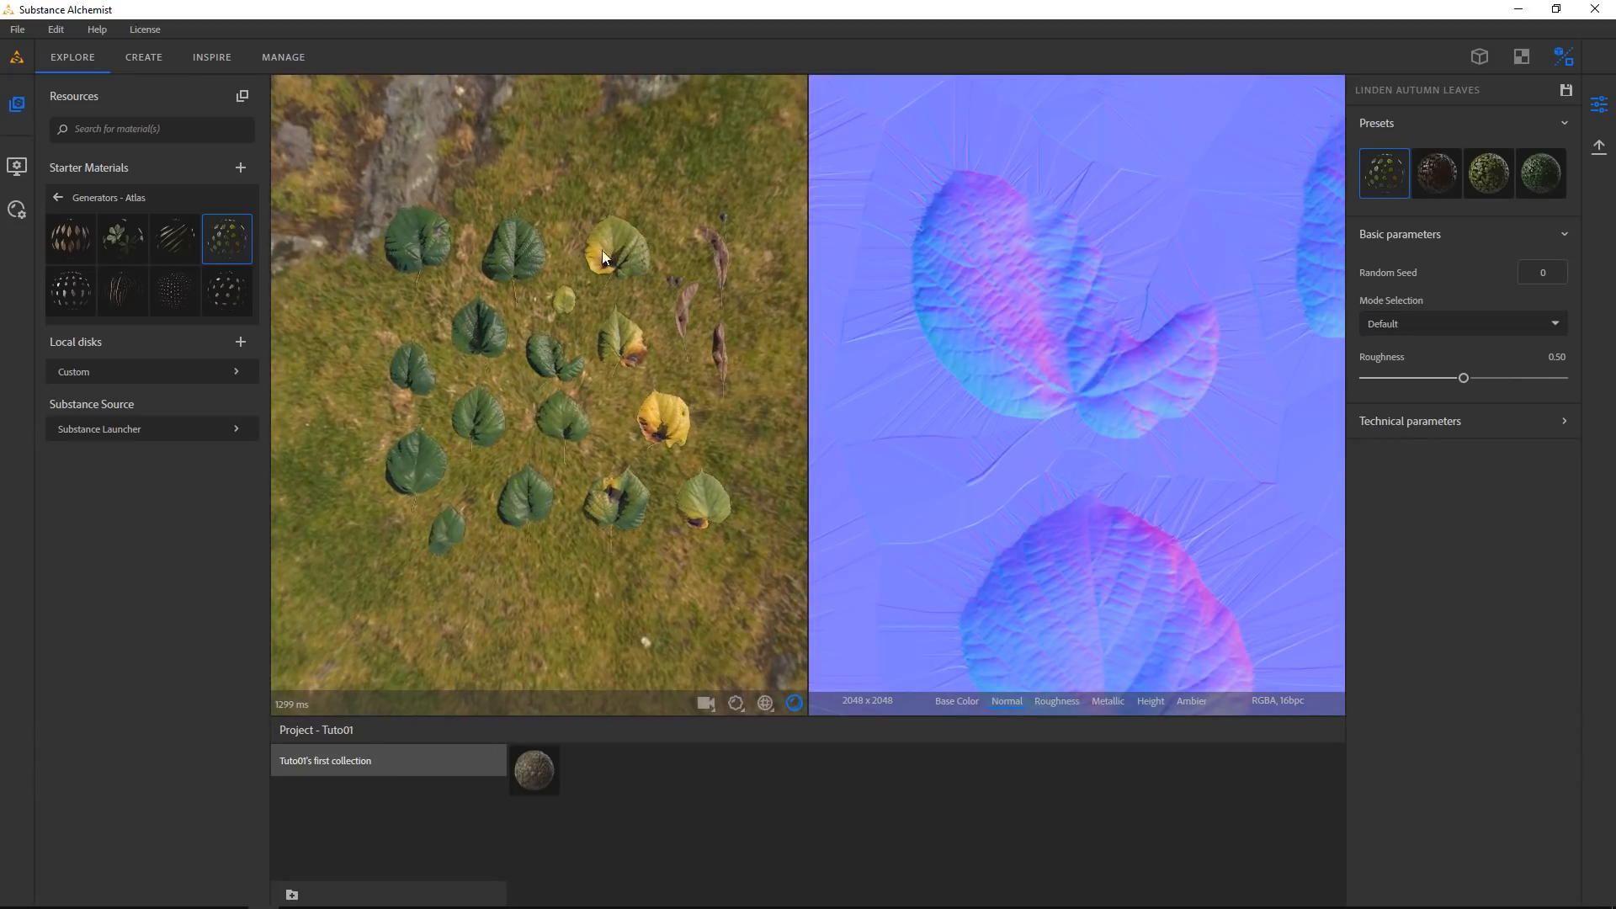
left_click(793, 703)
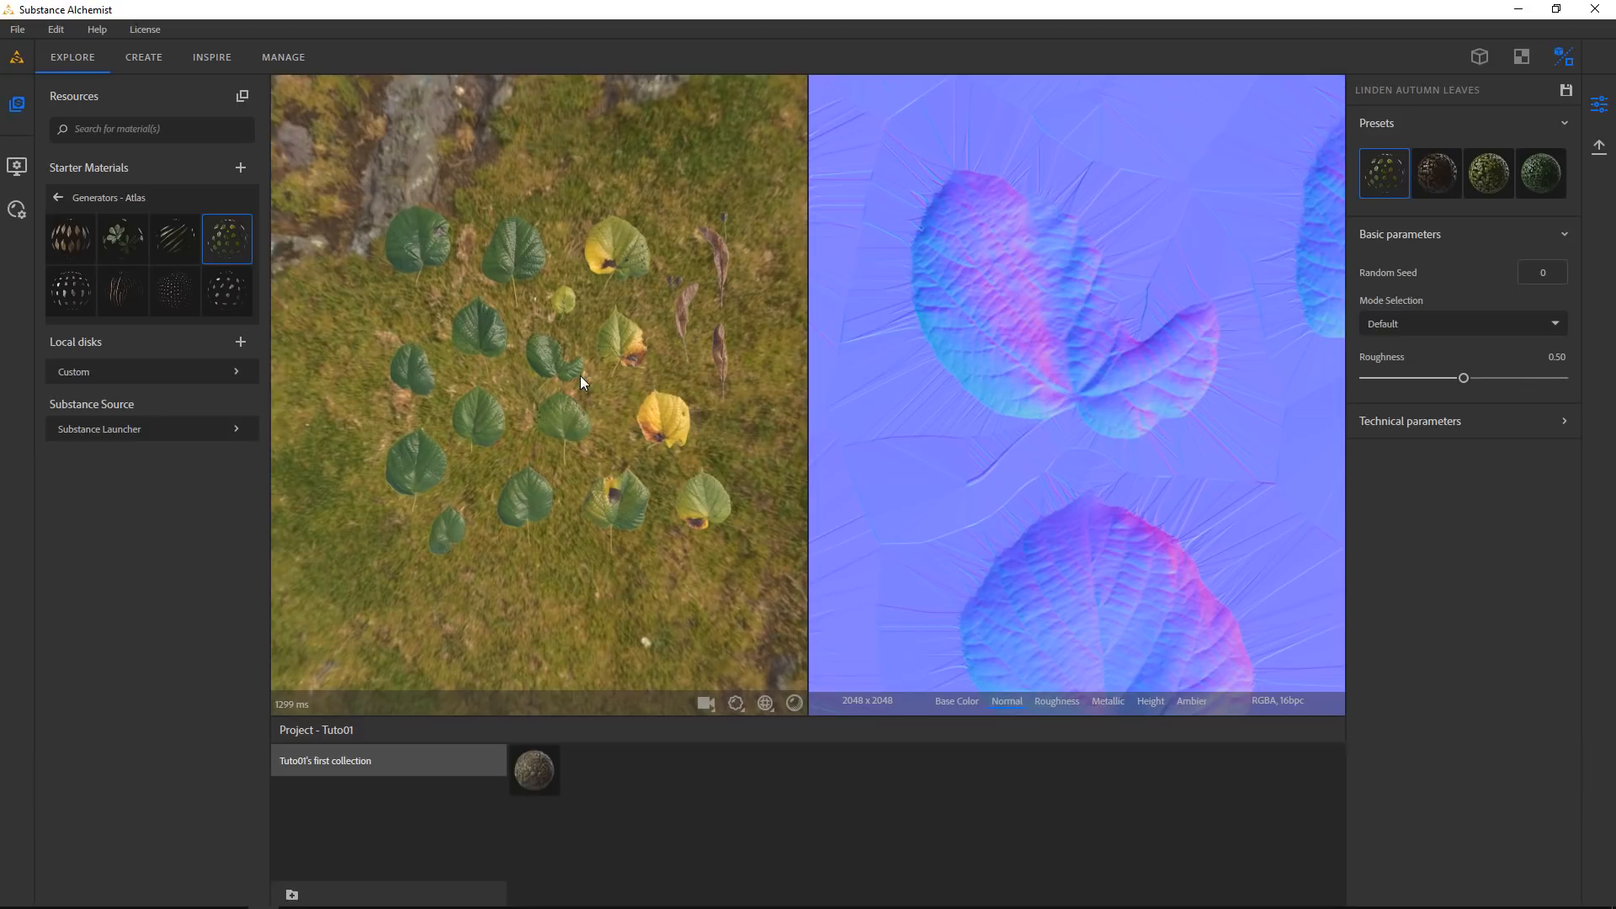
Preview the Small Granite Peebles, Rose Pearl Limestone Grit, Mossy Wood Sticks 07 and Medium Rock Pebbles 10 atlases
left_click(228, 291)
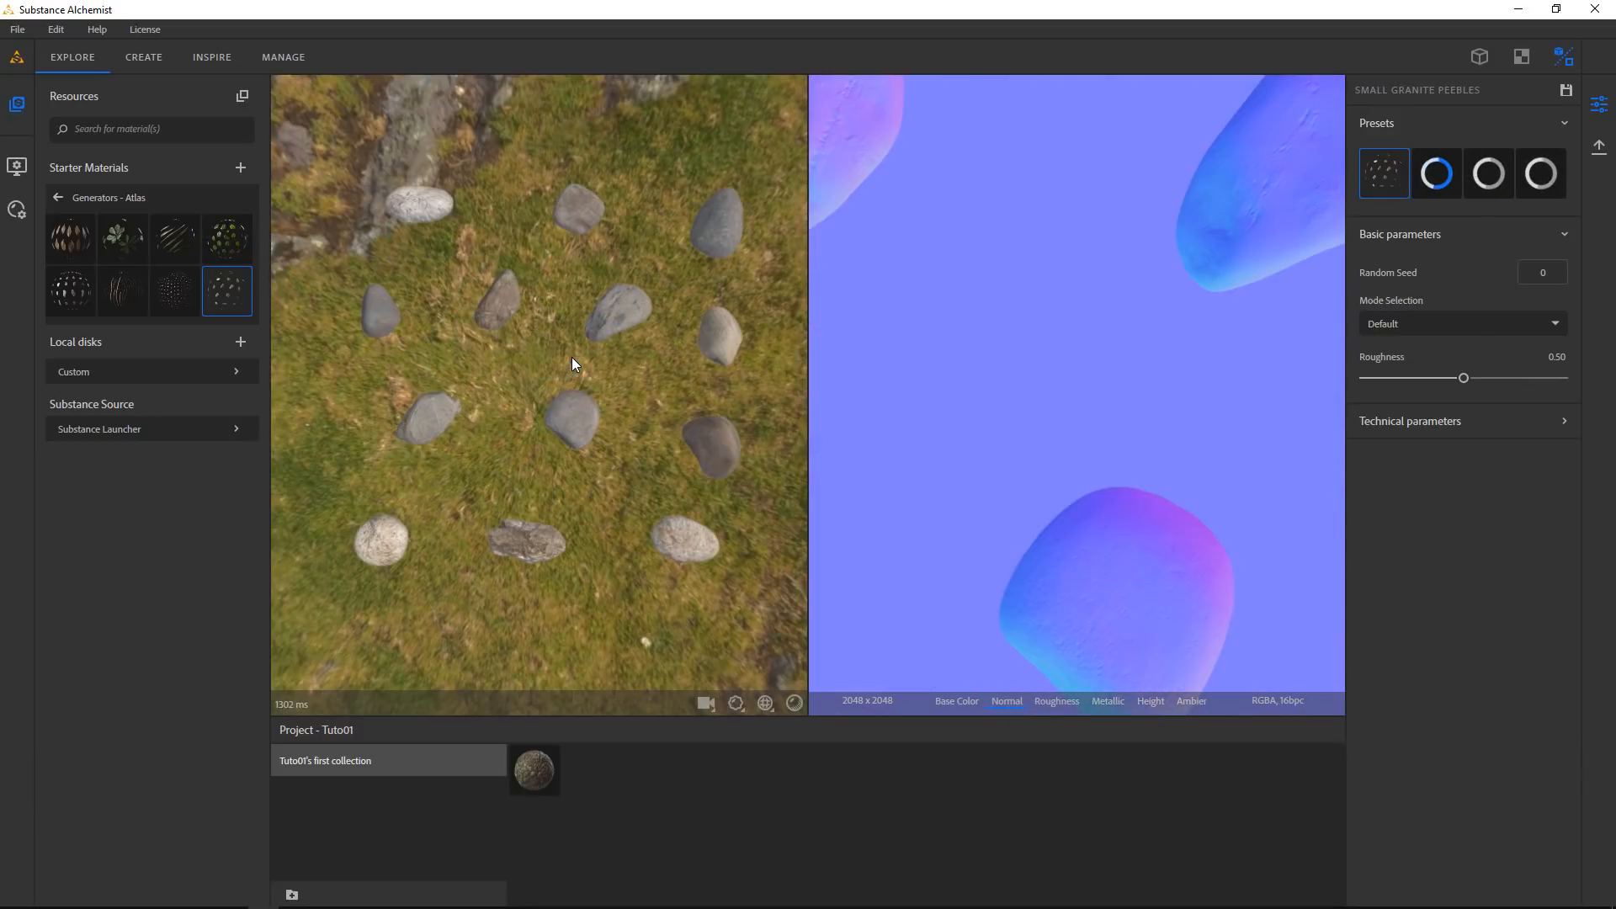
left_click(176, 305)
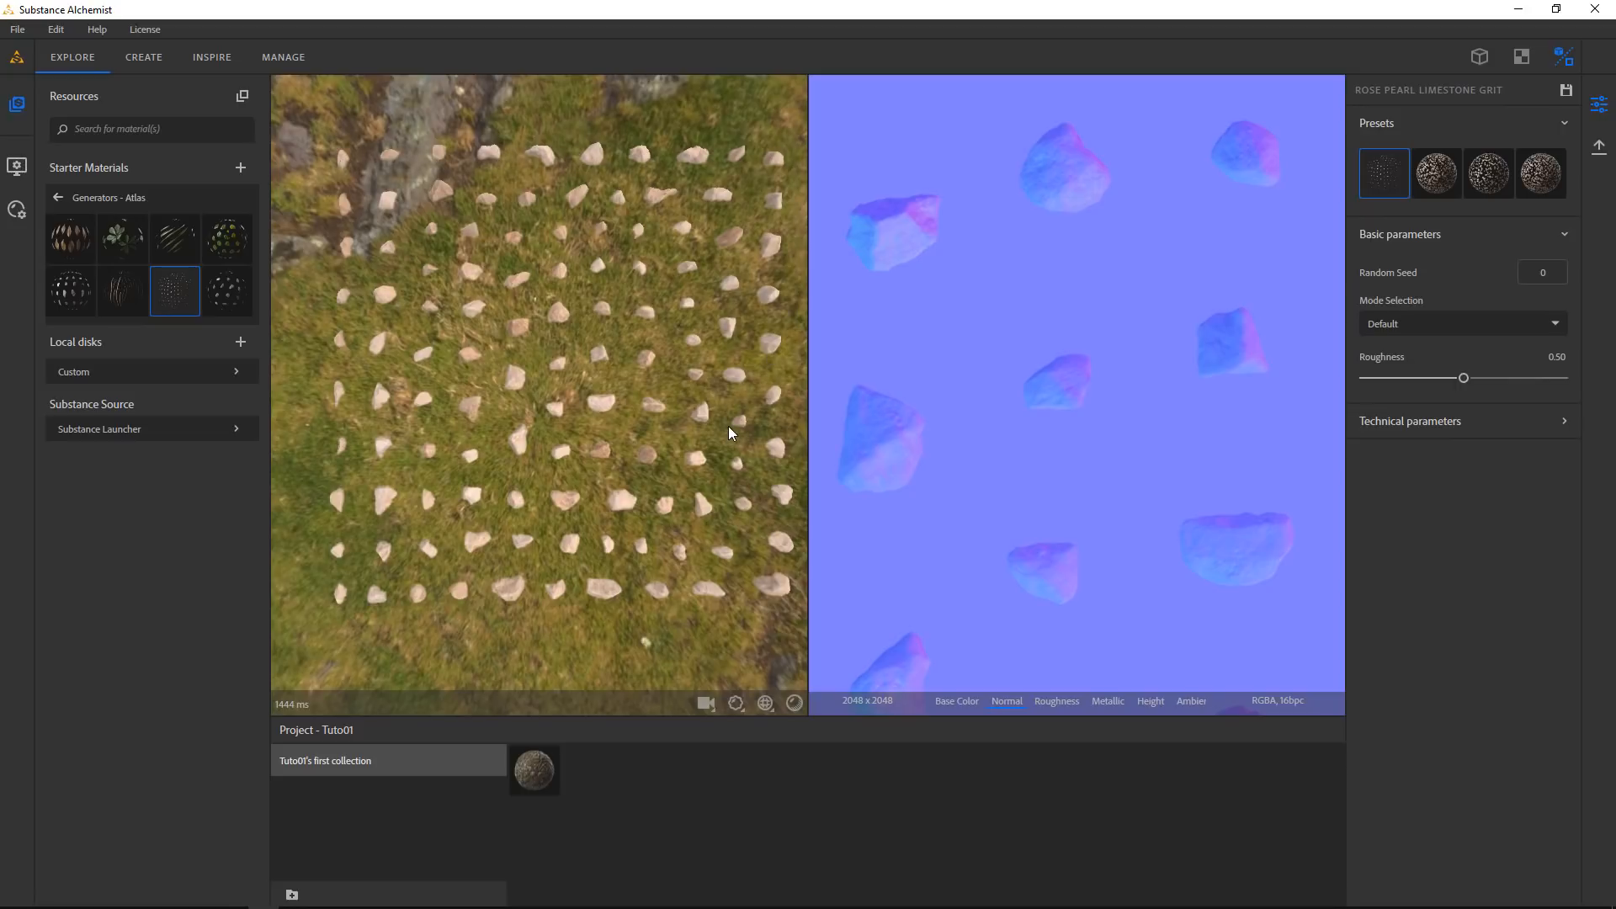
left_click(118, 296)
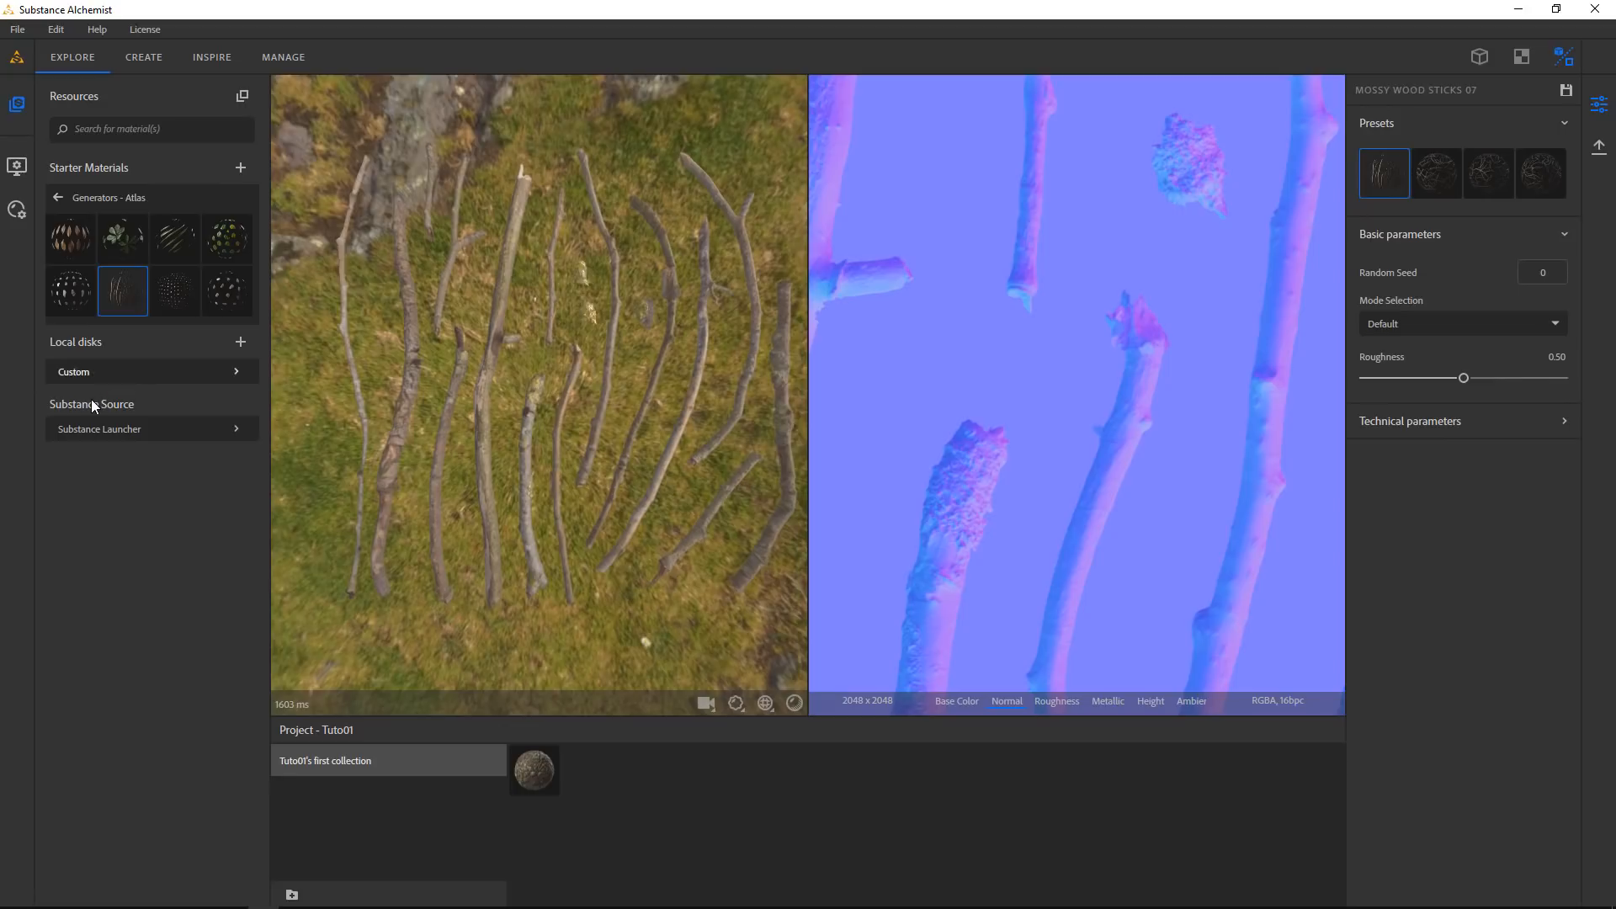
left_click(76, 303)
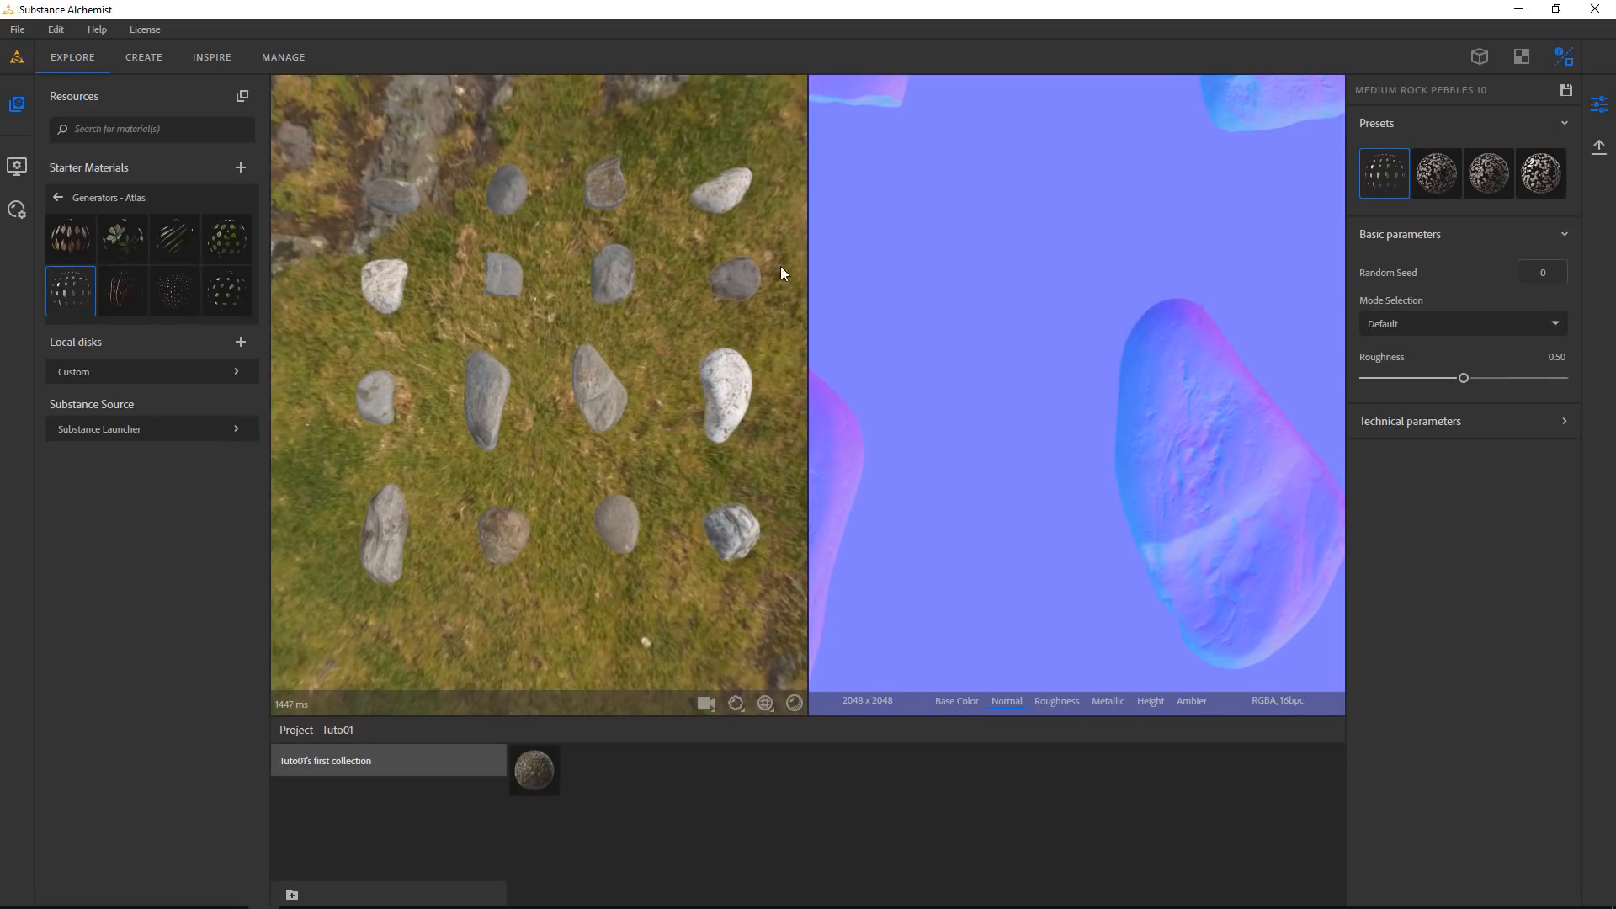
Return to the Create workspace and add an Atlas Scatter filter above the Forest Soil With Roots layer
left_click(146, 66)
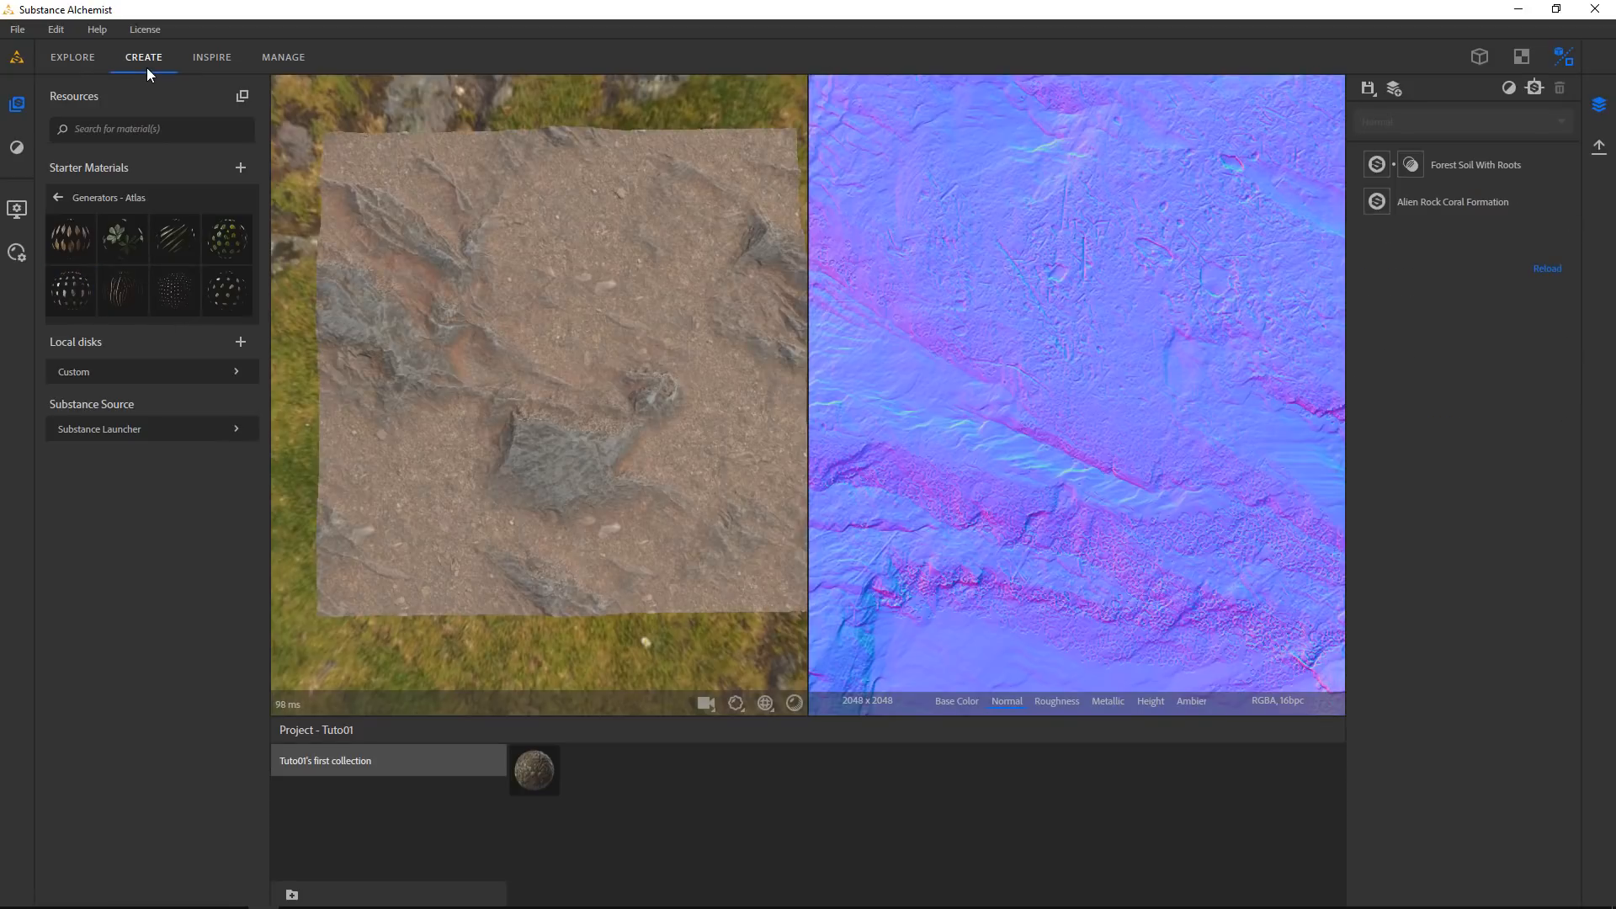
mouse_move(63, 288)
left_mouse_down()
mouse_move(433, 335)
mouse_move(502, 295)
mouse_move(72, 295)
left_mouse_up()
scroll(622, 312, "up", 3)
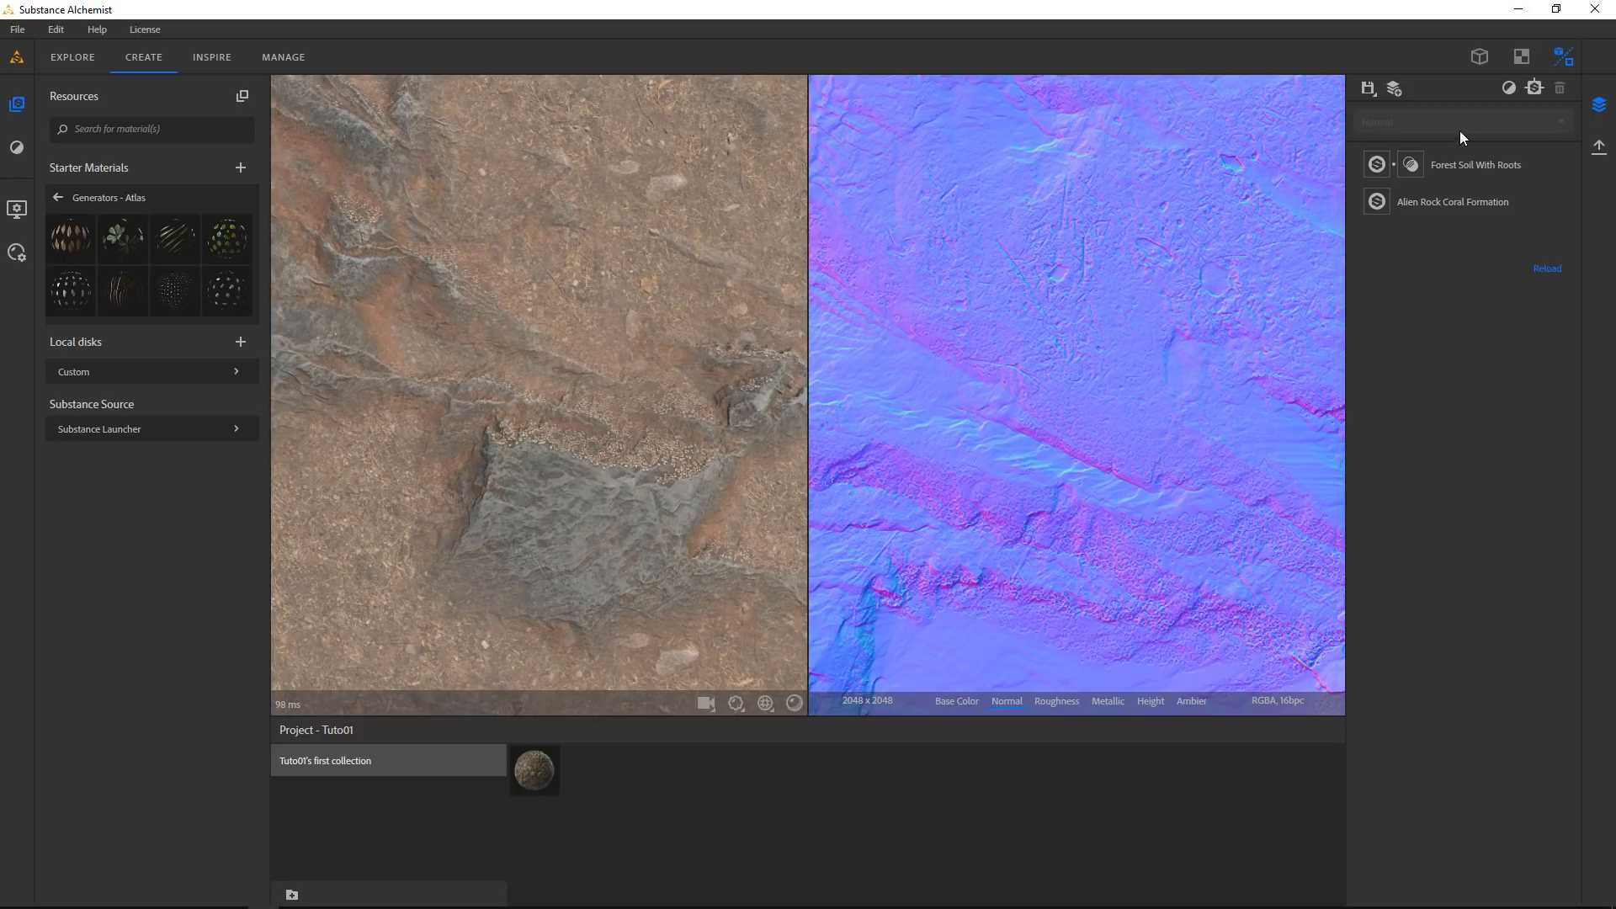
left_click(1504, 94)
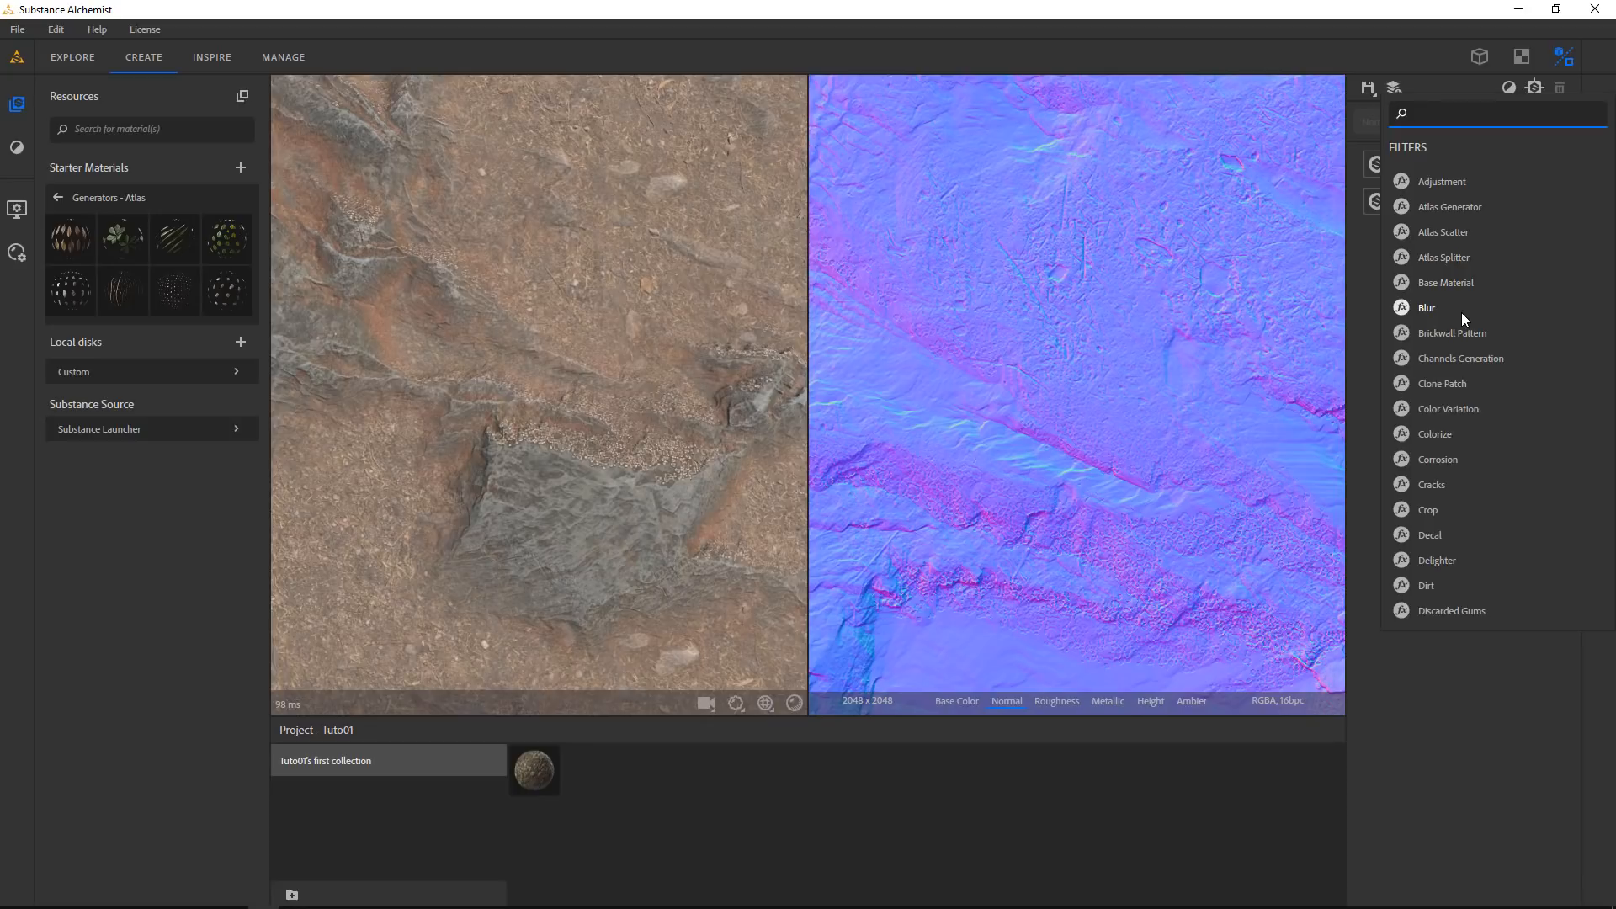
left_click(1452, 235)
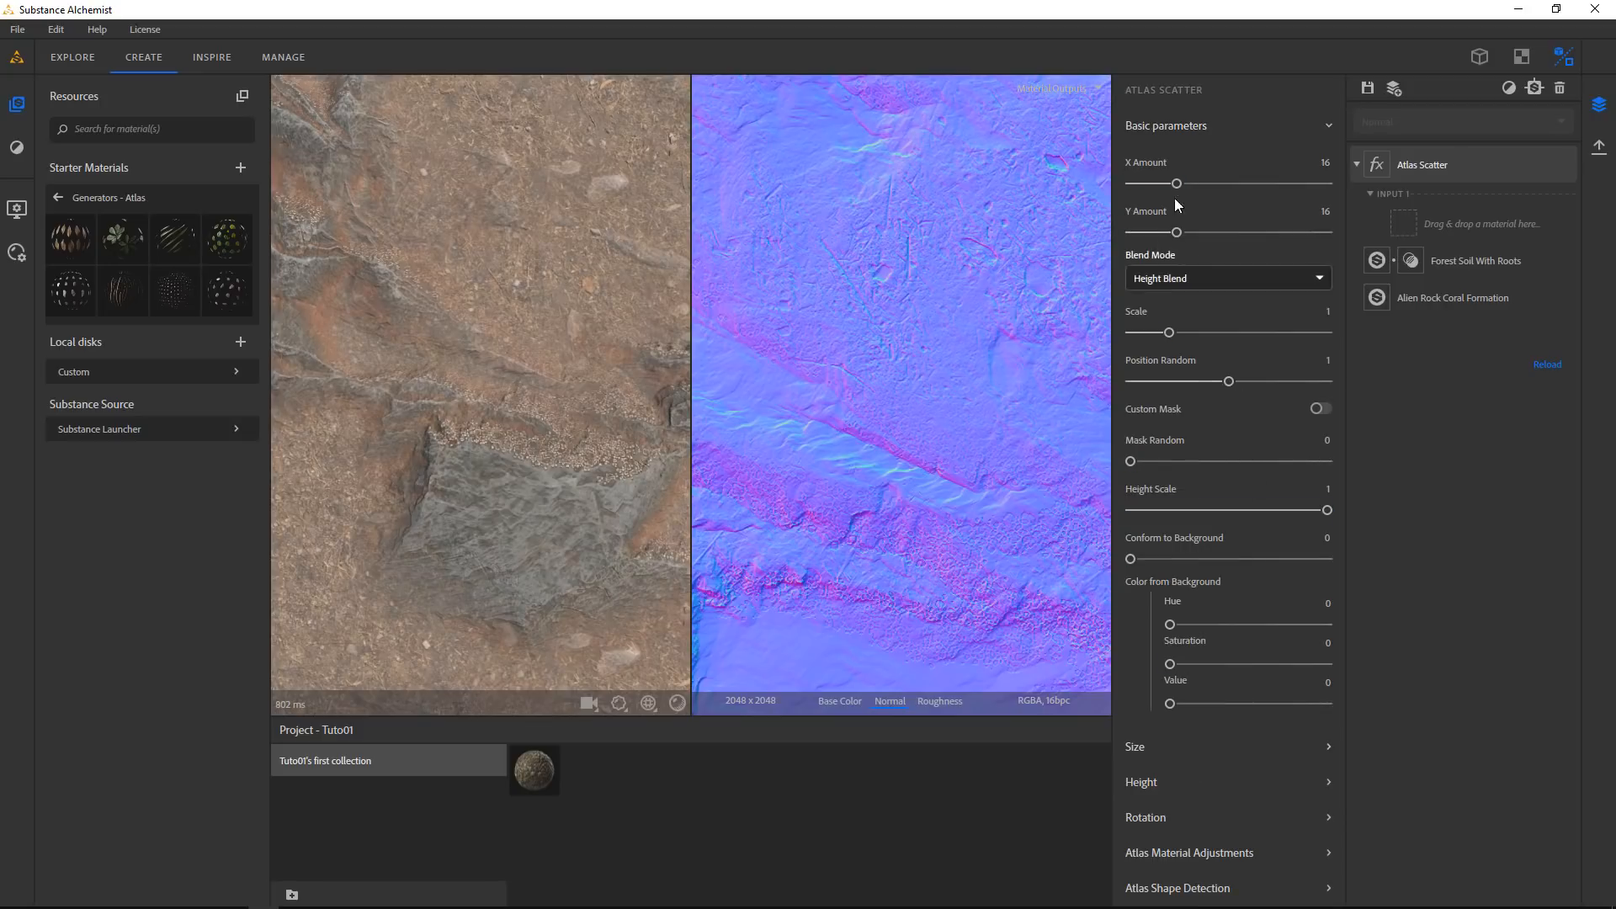
left_click(1167, 127)
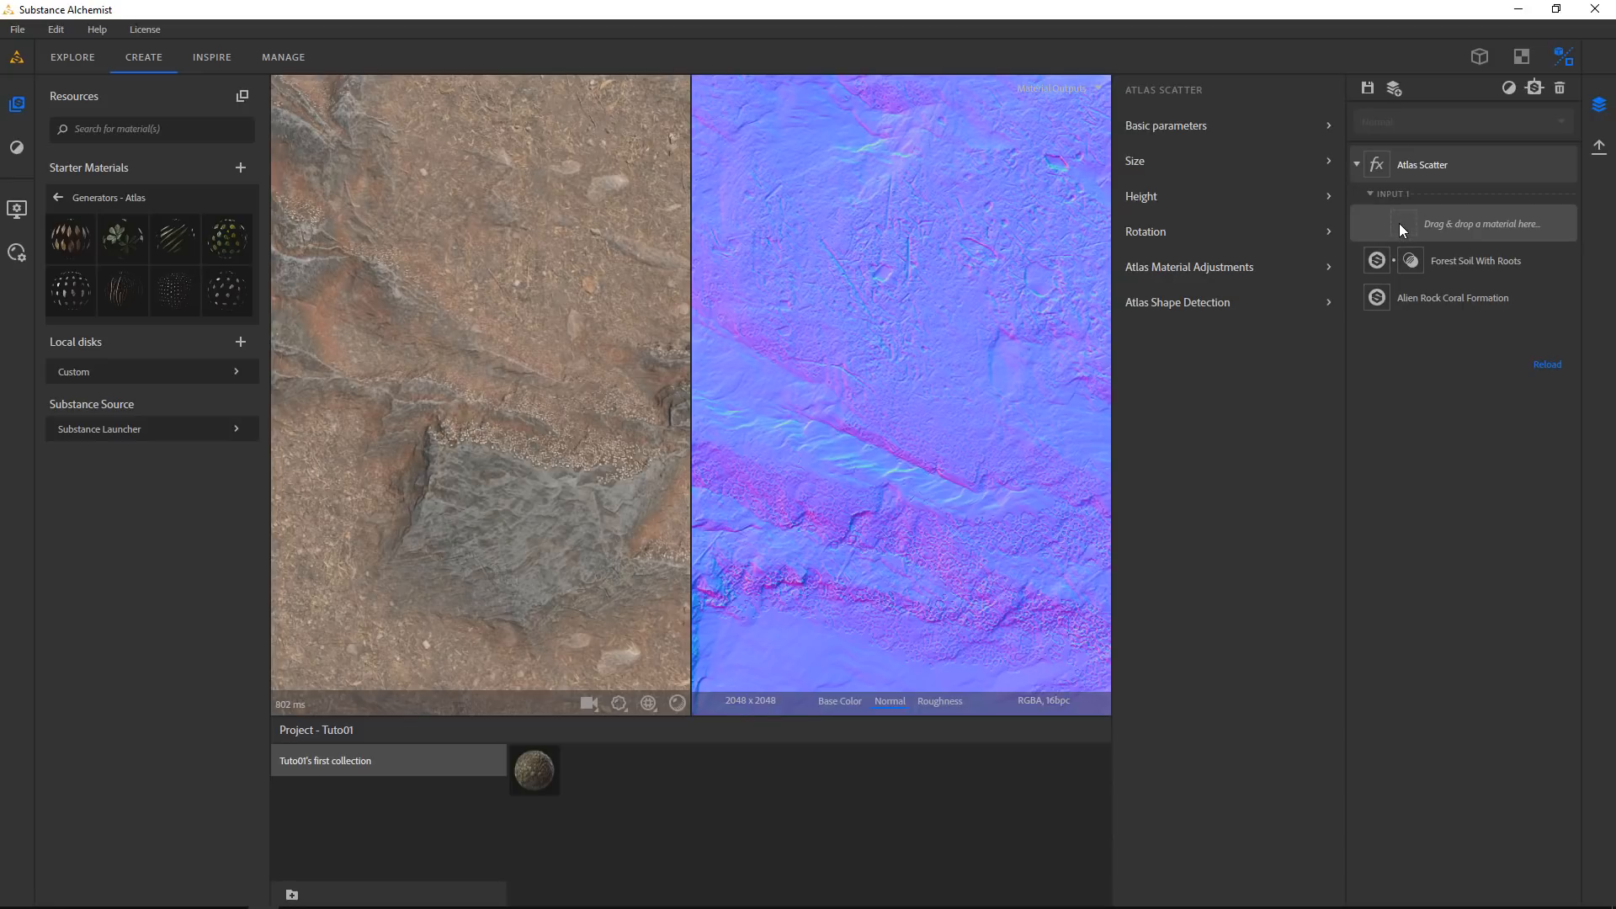
Place the Medium Rock Pebbles 10 atlas in the Atlas Scatter input and inspect the scattered pebbles
left_click_drag(59, 294, 1399, 226)
scroll(507, 416, "down", 3)
middle_click_drag(558, 392, 507, 413)
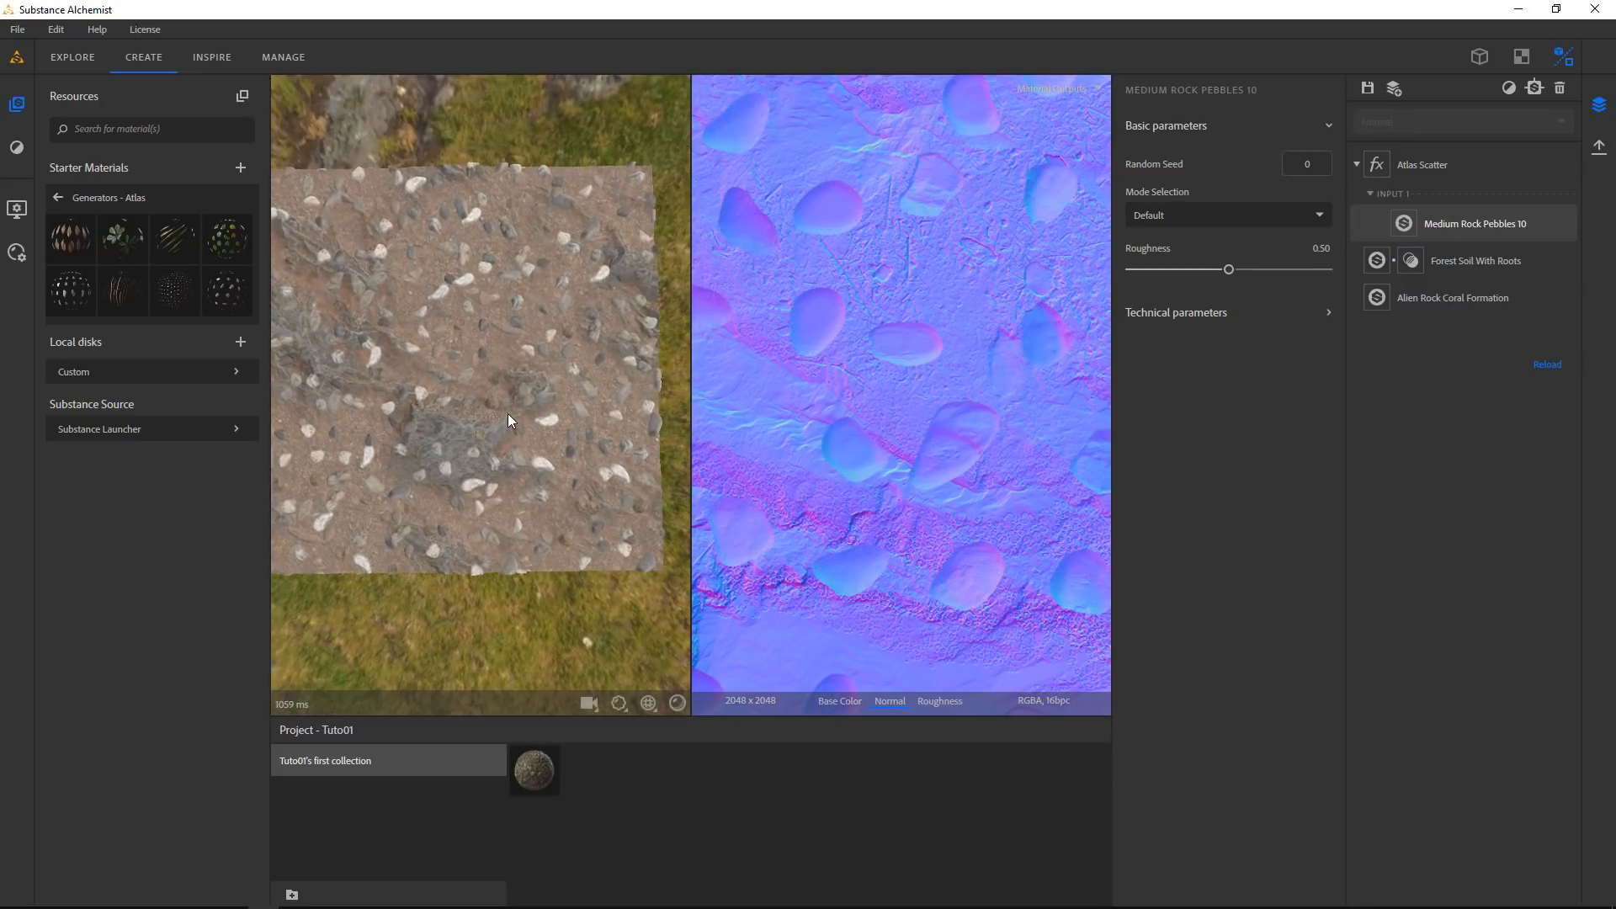
scroll(497, 420, "up", 5)
left_click_drag(463, 432, 375, 403)
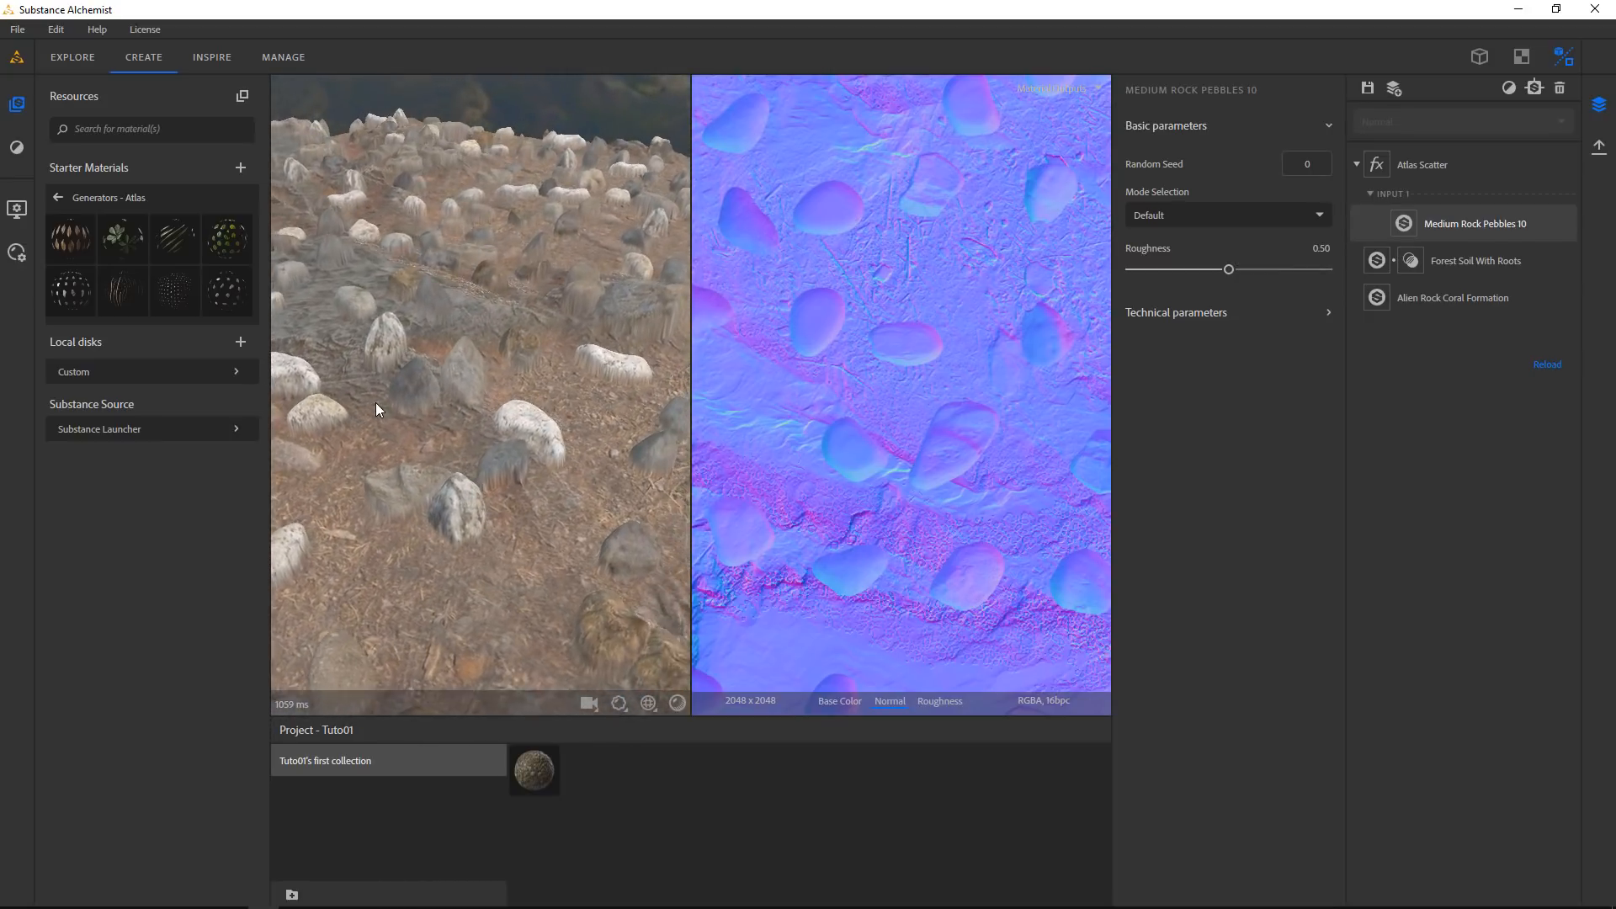
scroll(916, 404, "down", 5)
scroll(916, 414, "up", 4)
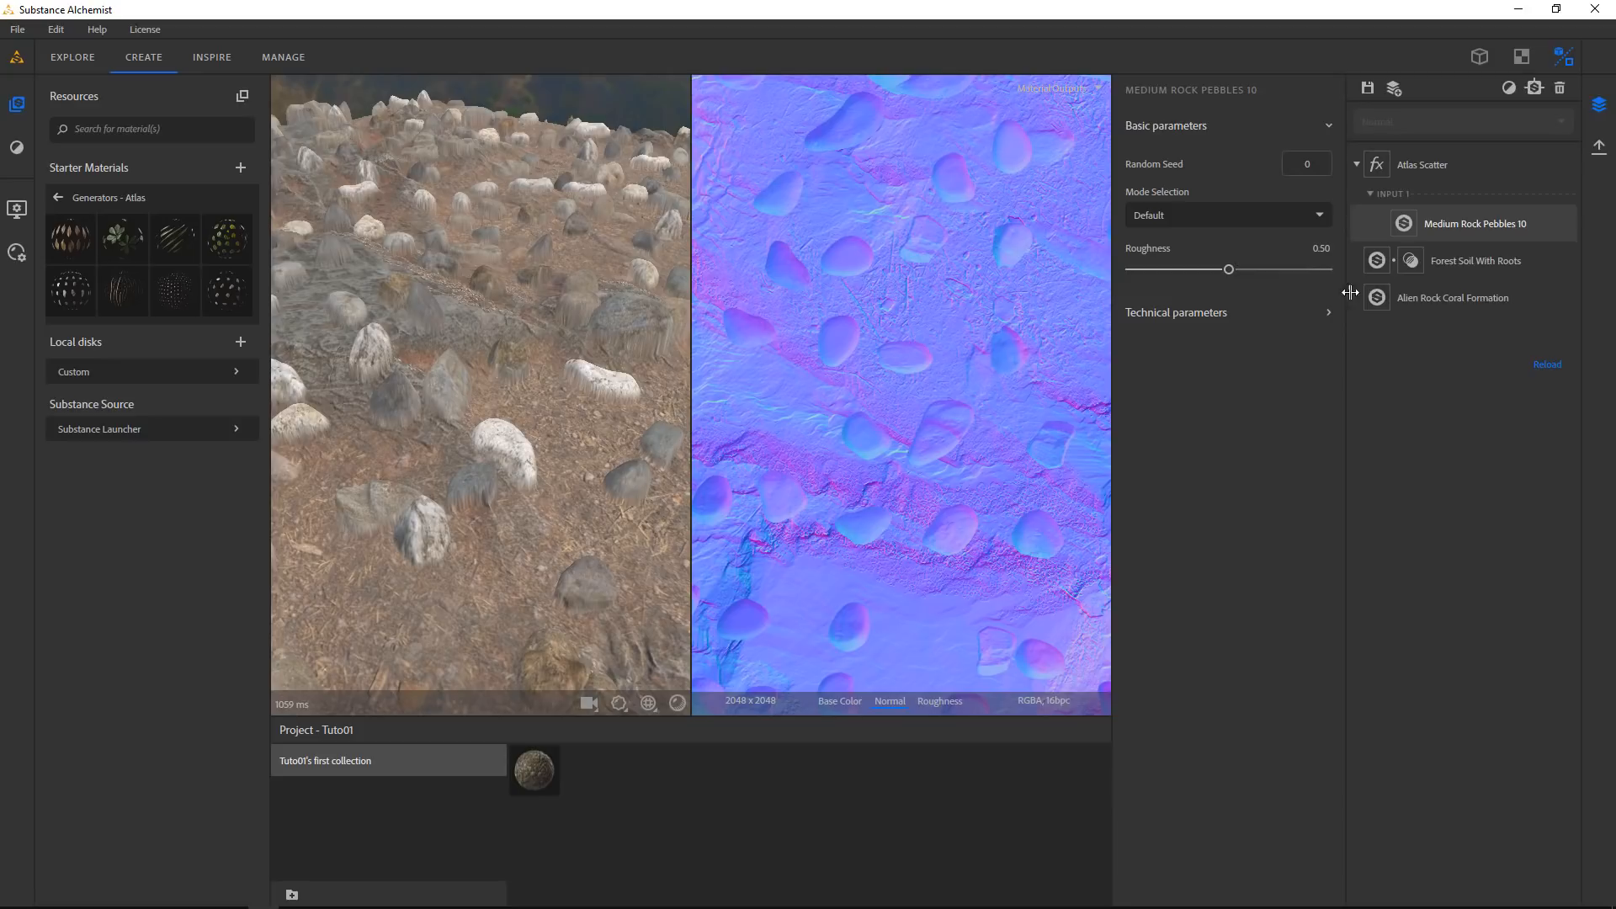
Set both the X Amount and Y Amount of the Atlas Scatter filter to 24 and enlarge the 3D view
left_click(1416, 172)
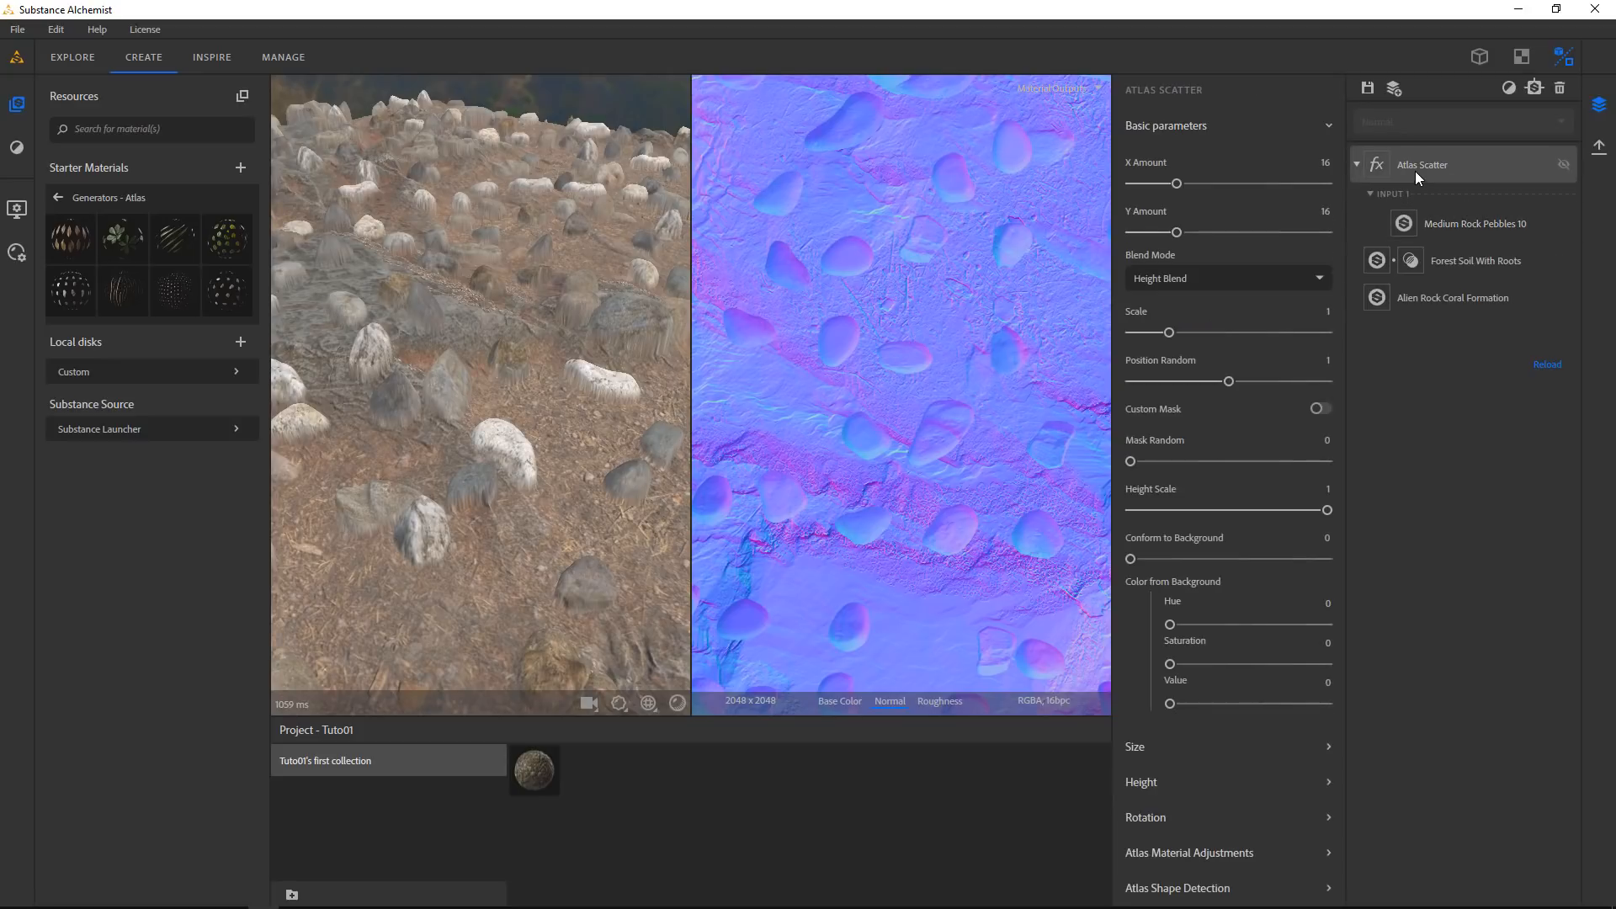
left_click(1458, 226)
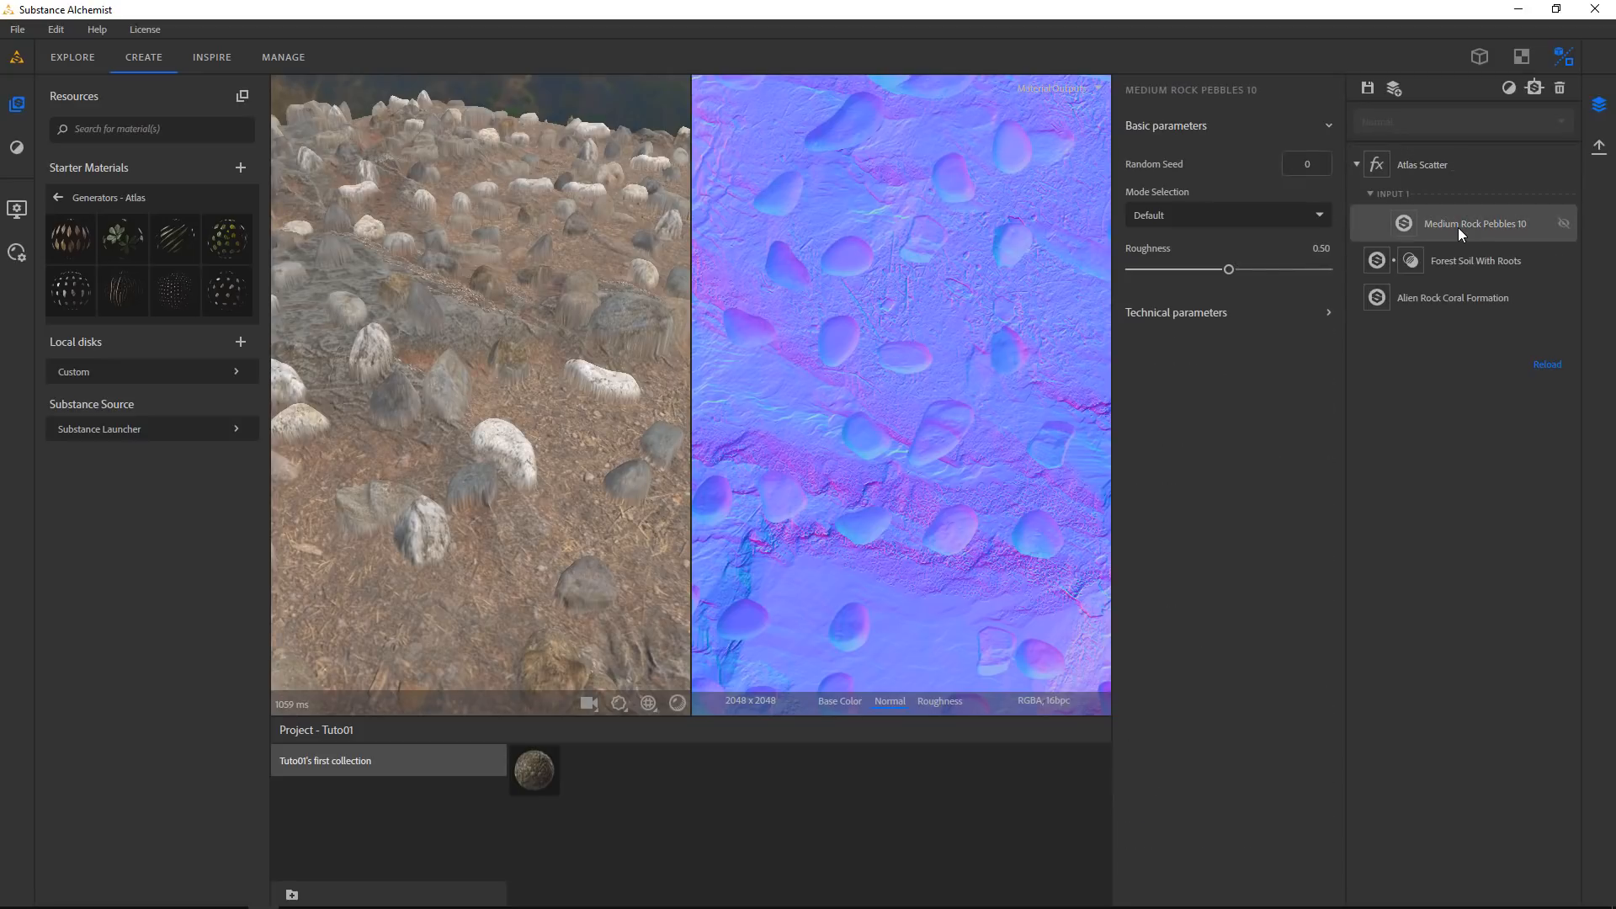
left_click(1430, 165)
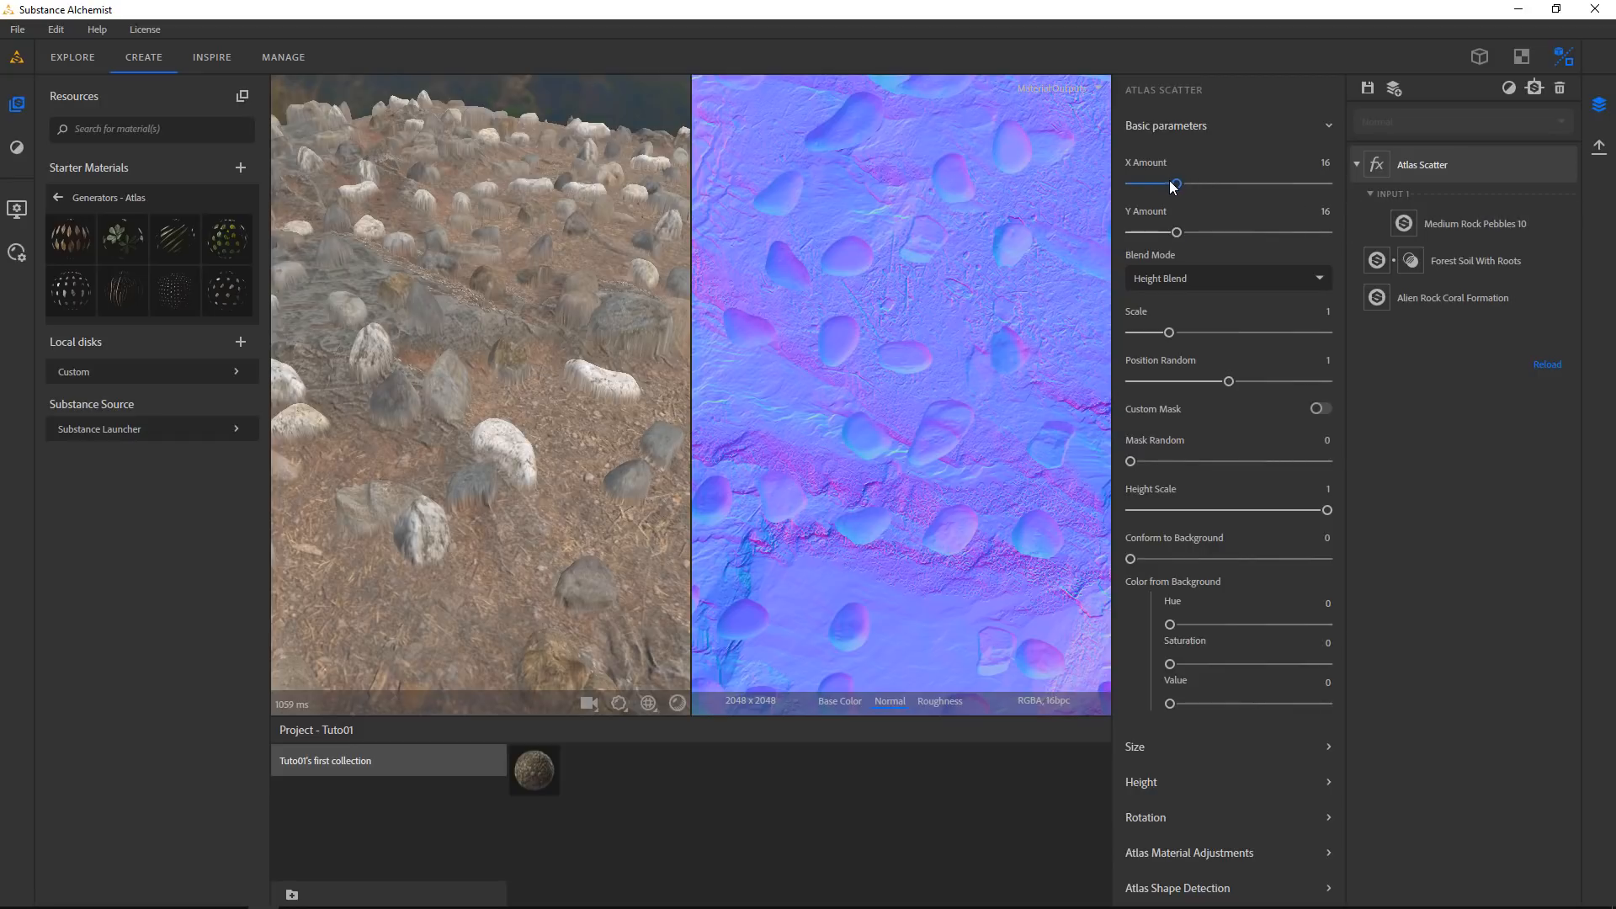
left_click(1323, 162)
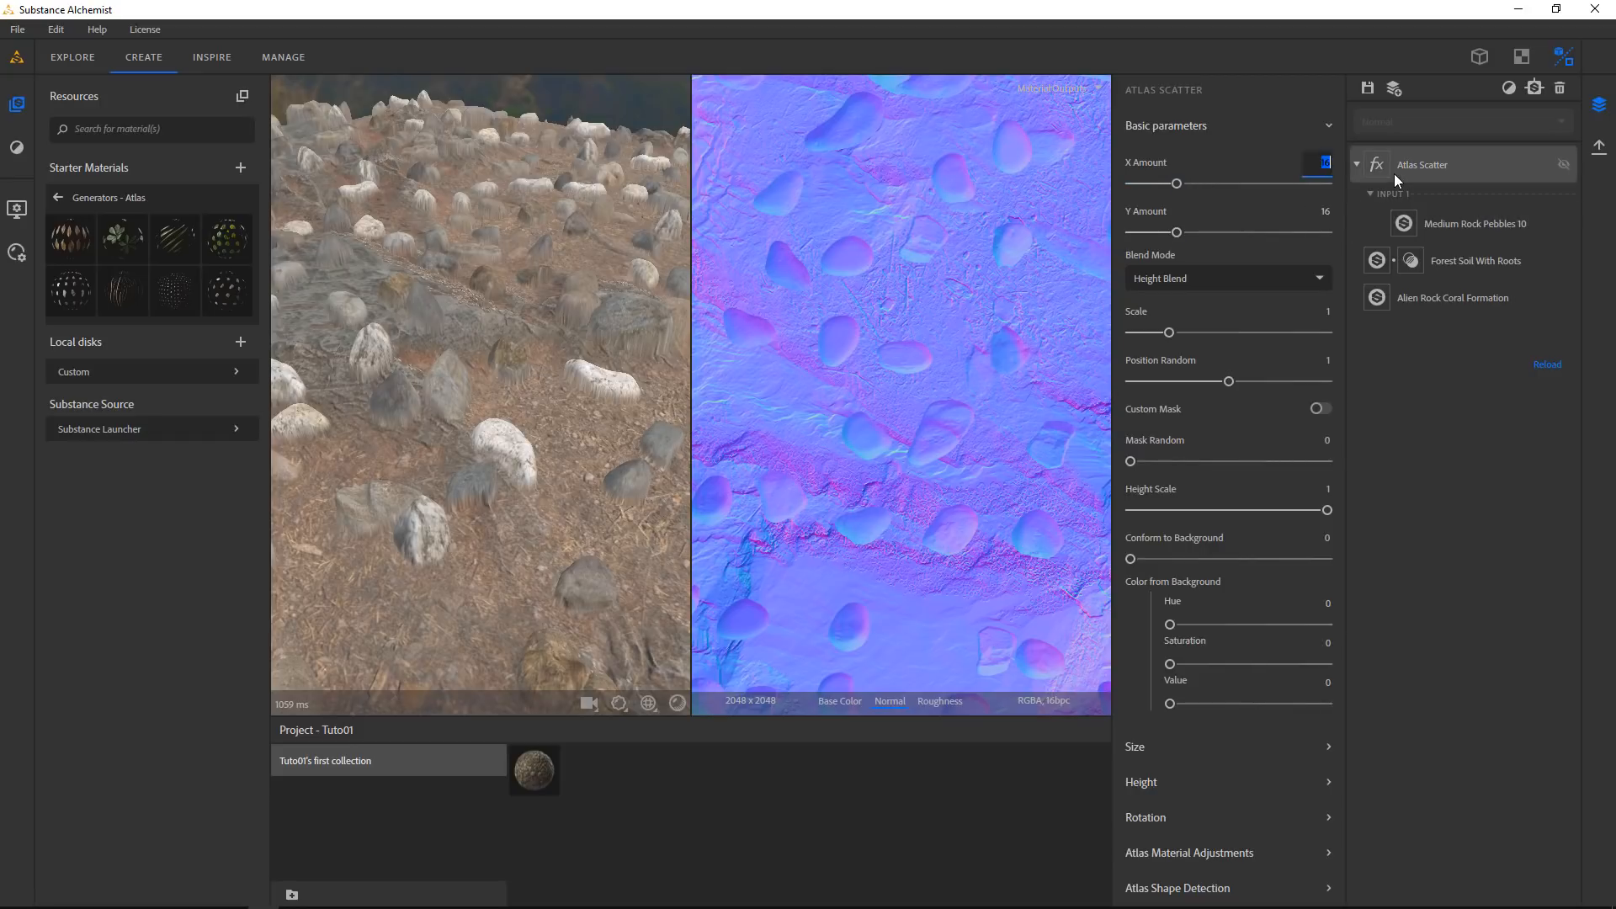
type("24")
key("F2")
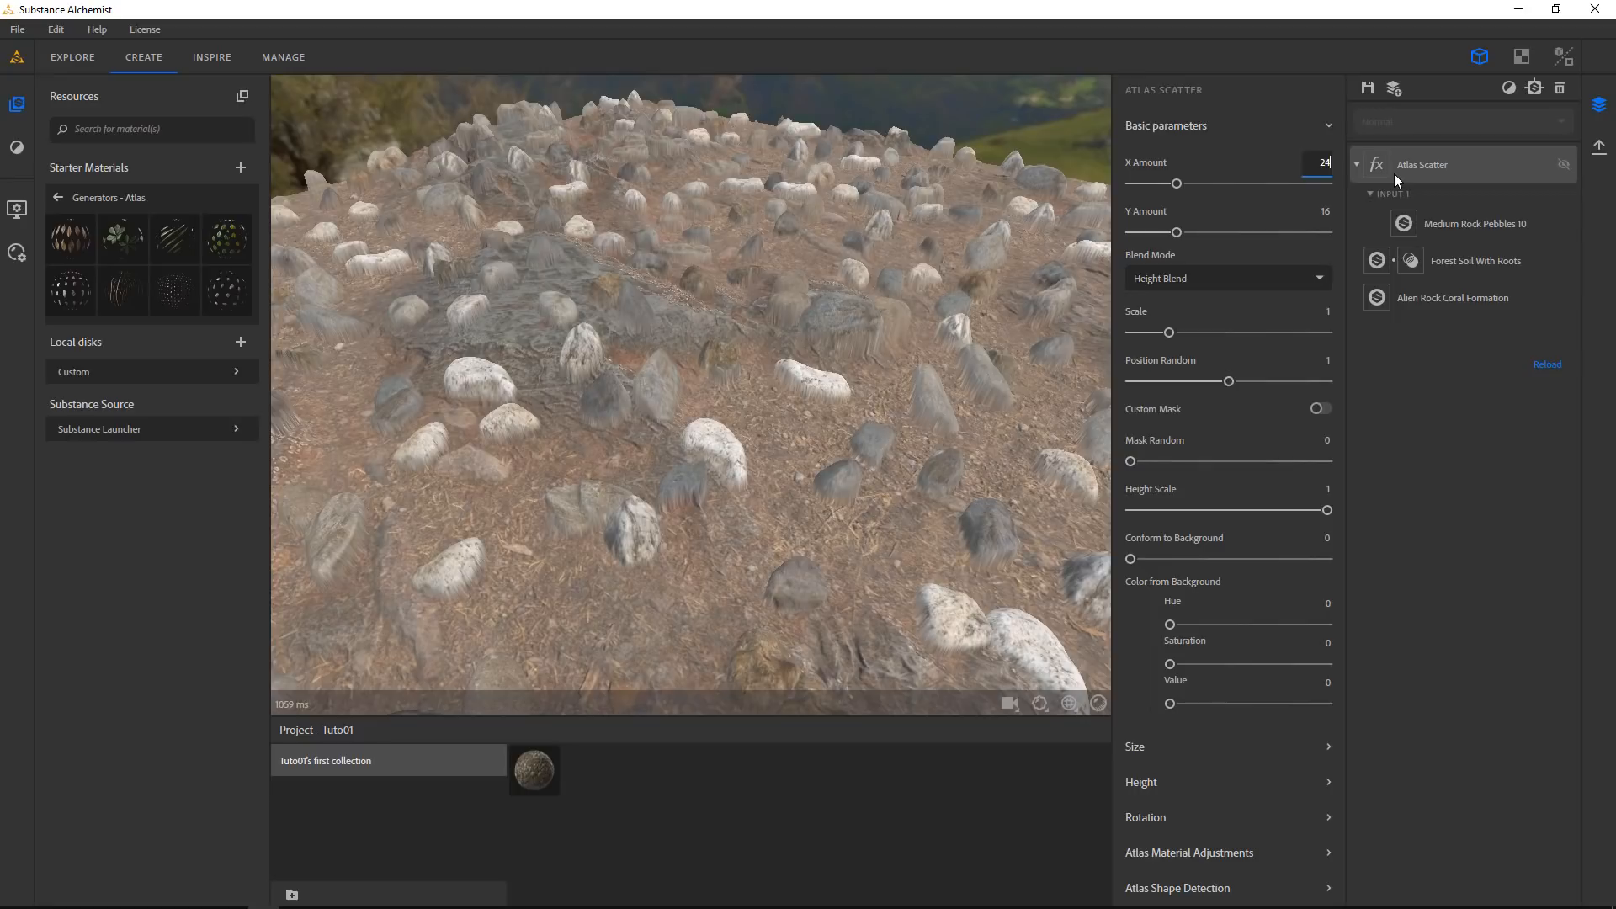
key("Tab")
type("24")
key("Return")
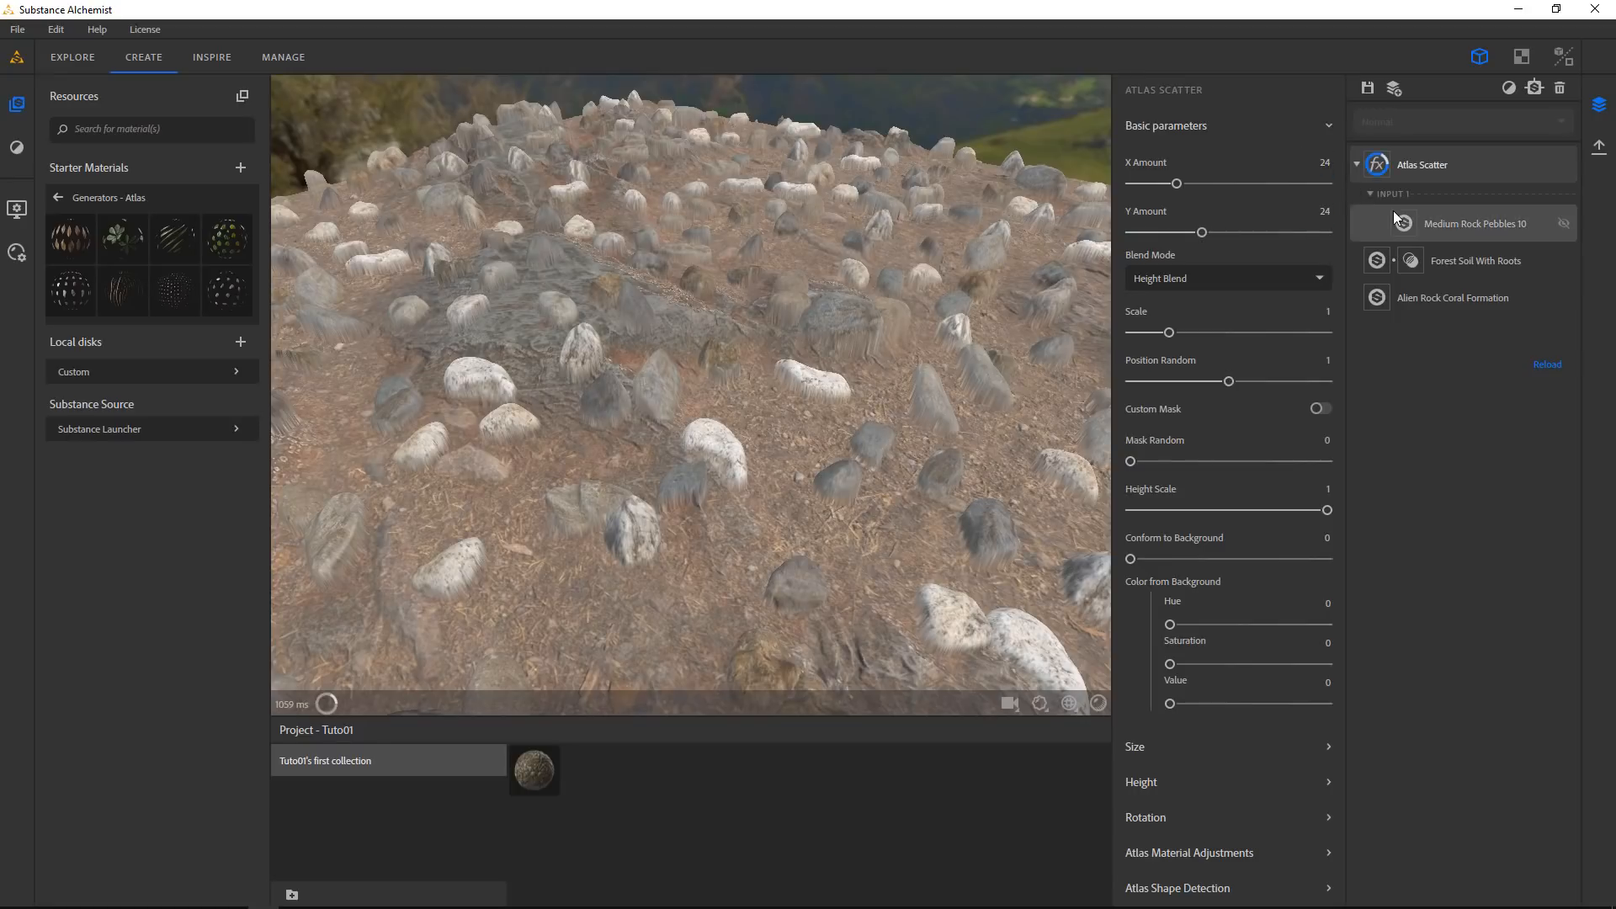
Examine the denser pebble scatter in the full 2D Normal view and in the split 3D and 2D view
key("F3")
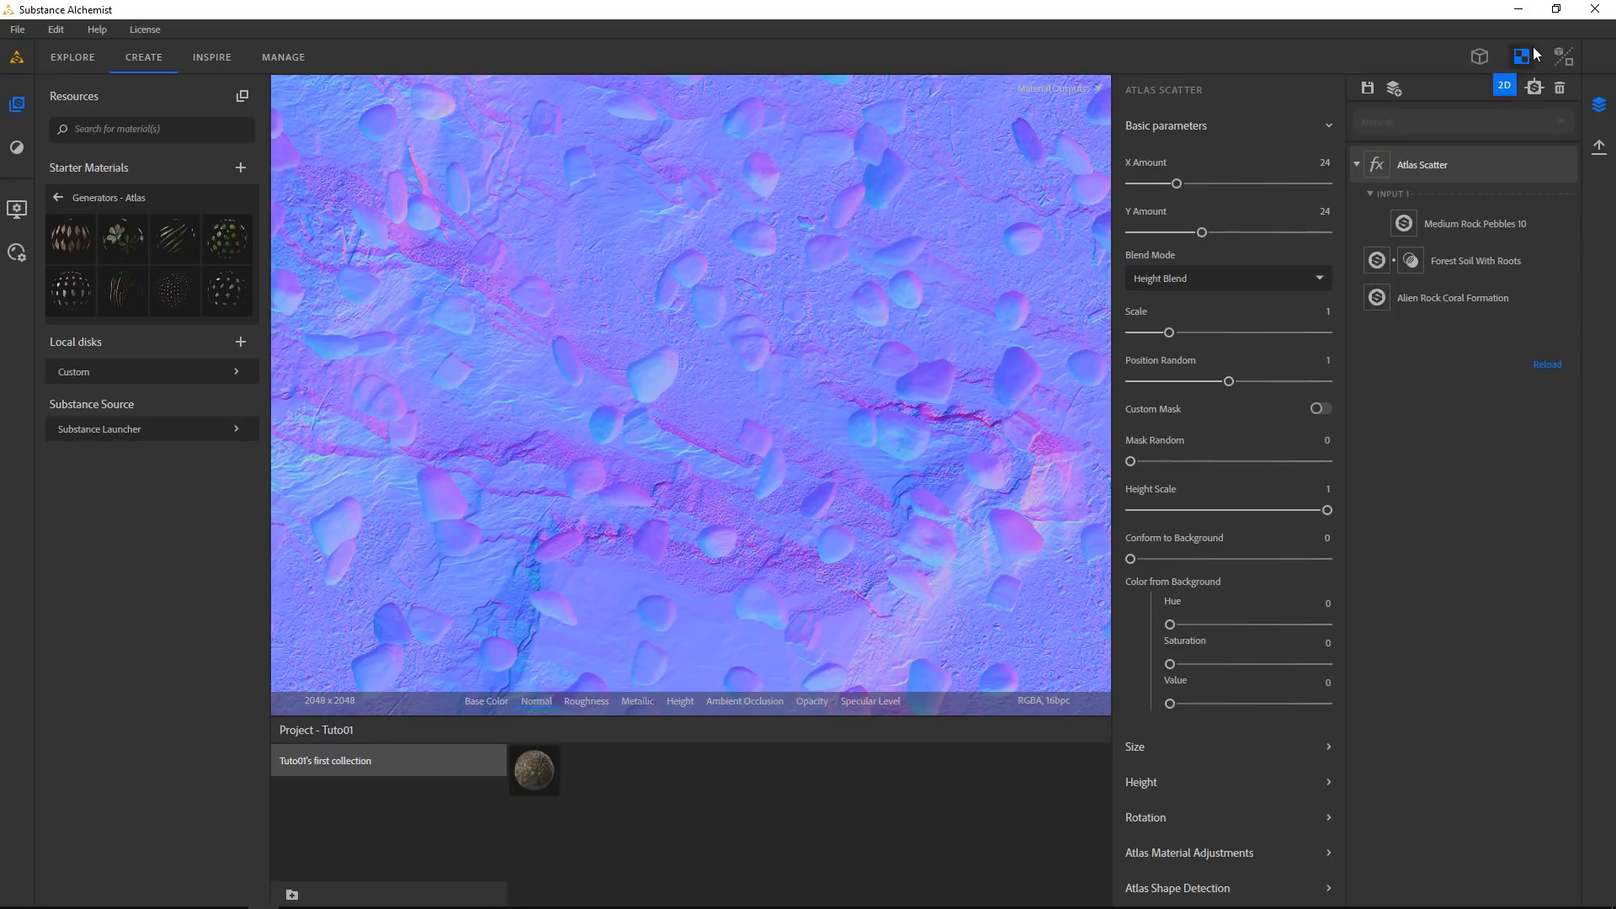
key("F1")
scroll(567, 350, "down", 5)
scroll(843, 328, "down", 3)
scroll(569, 356, "down", 2)
scroll(943, 337, "down", 2)
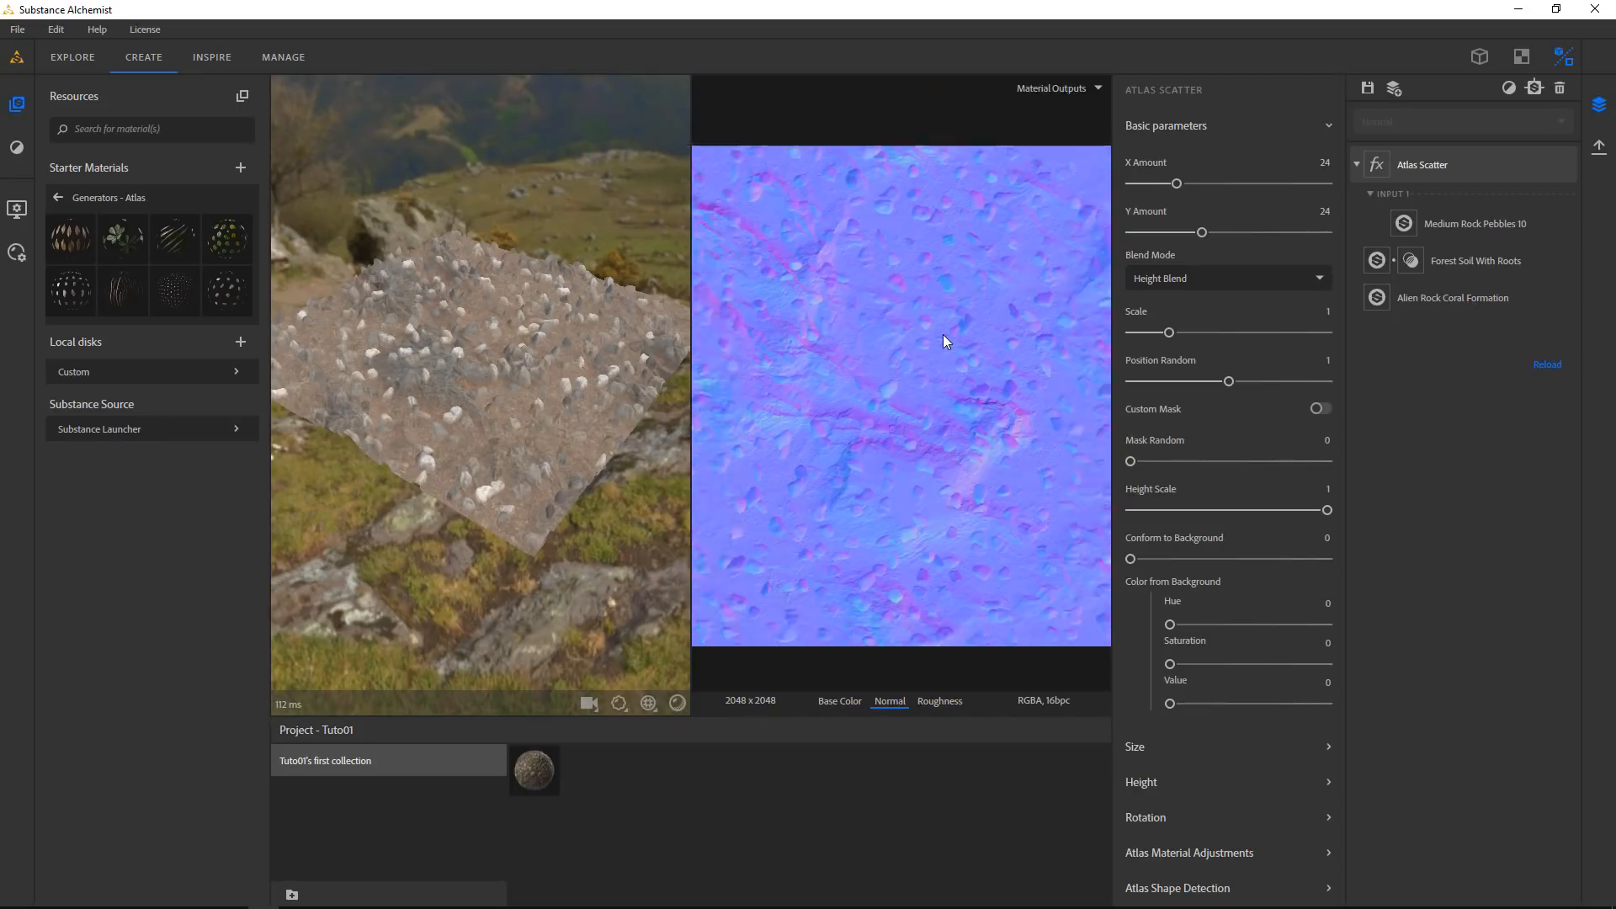
scroll(943, 335, "down", 2)
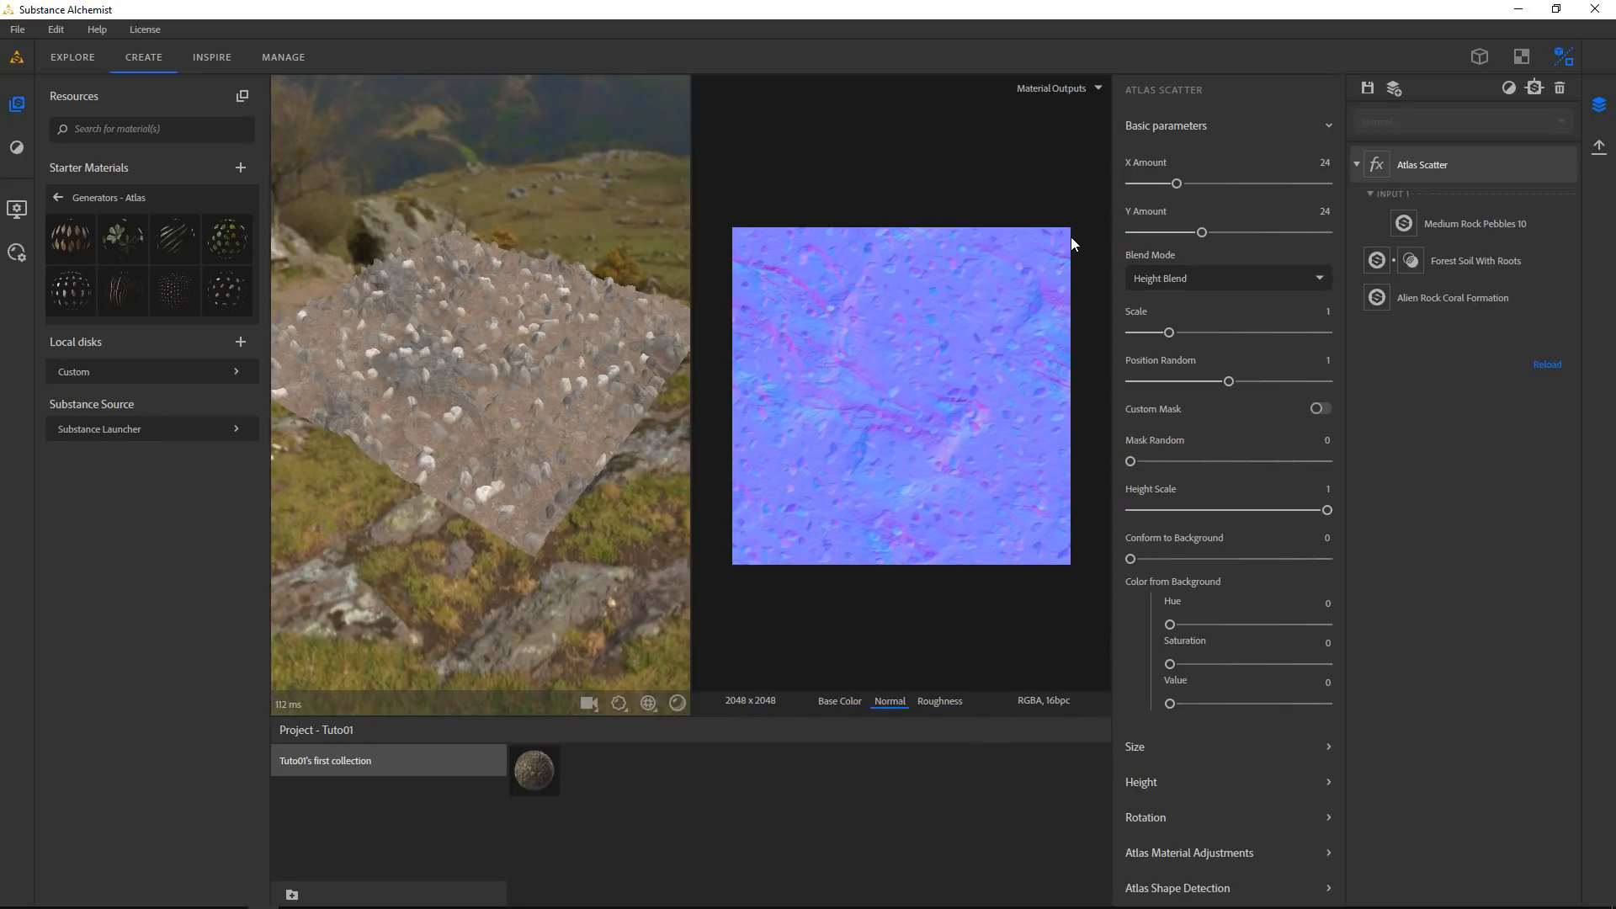
scroll(992, 397, "up", 4)
scroll(951, 351, "up", 3)
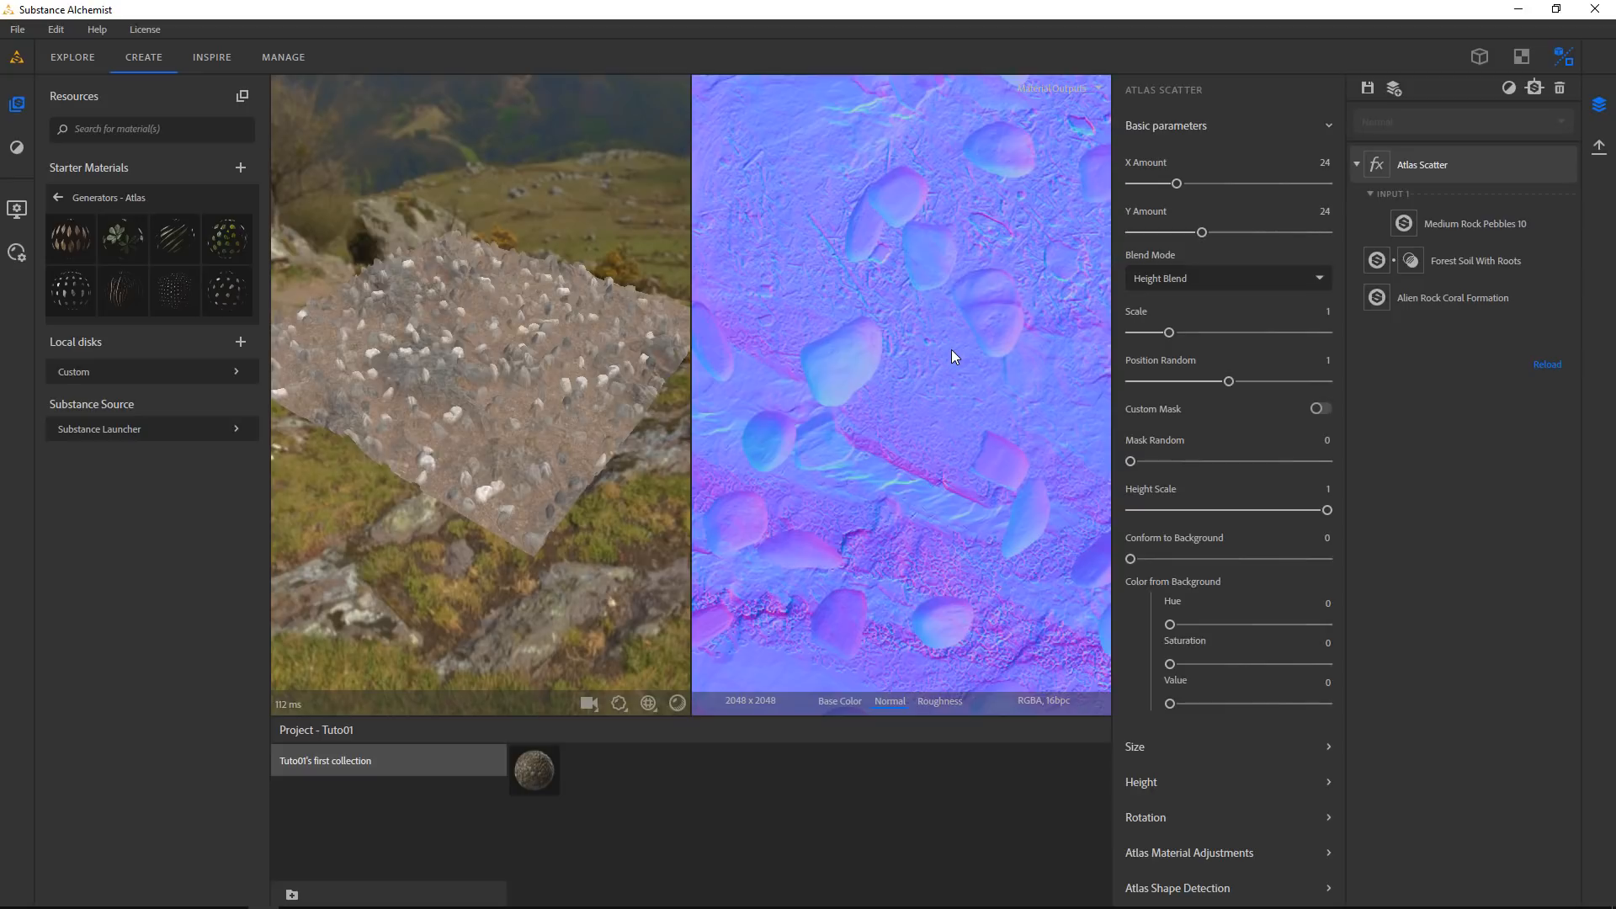
Try the Alpha Test blend mode on Atlas Scatter, inspect the pebbles up close and restore Height Blend
left_click(1201, 273)
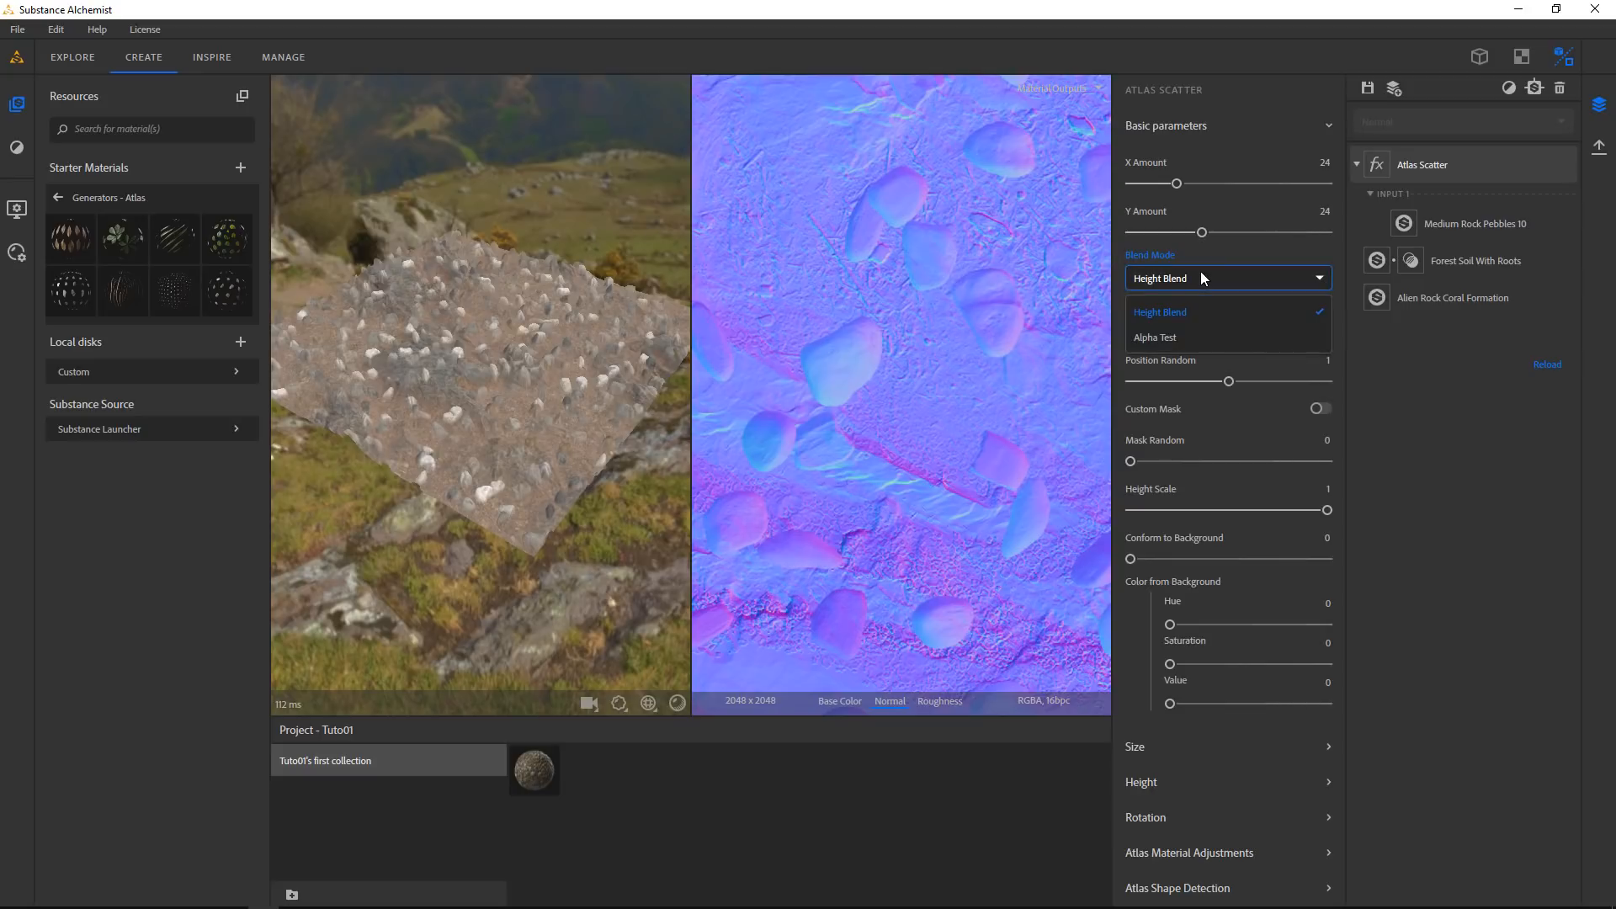
left_click(1155, 338)
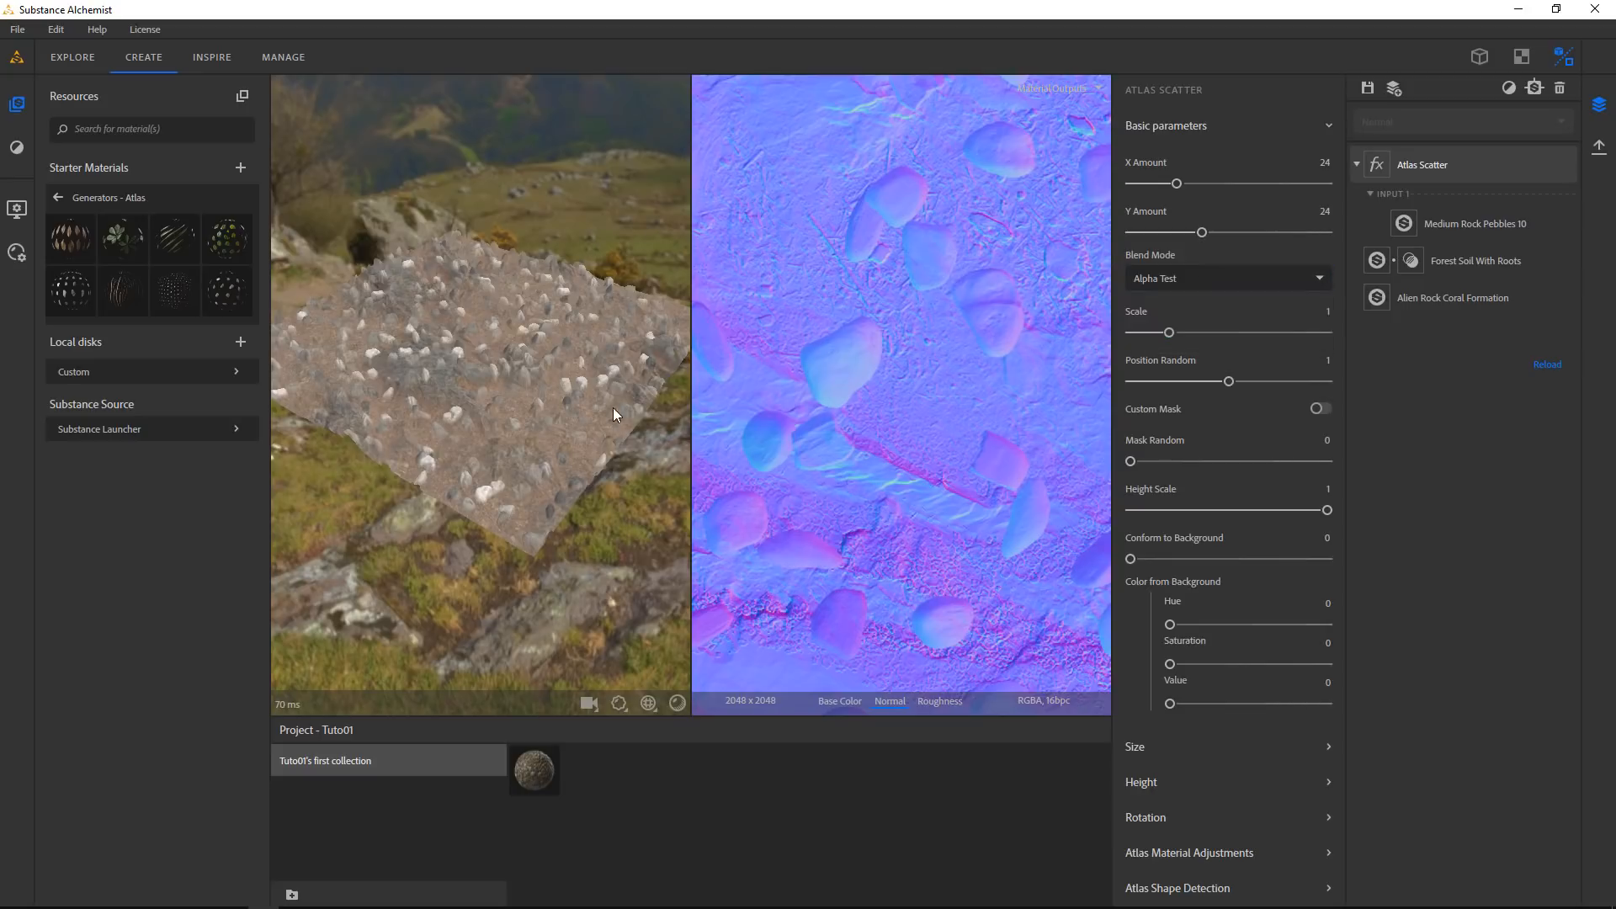
left_click_drag(613, 408, 473, 385)
scroll(473, 386, "up", 3)
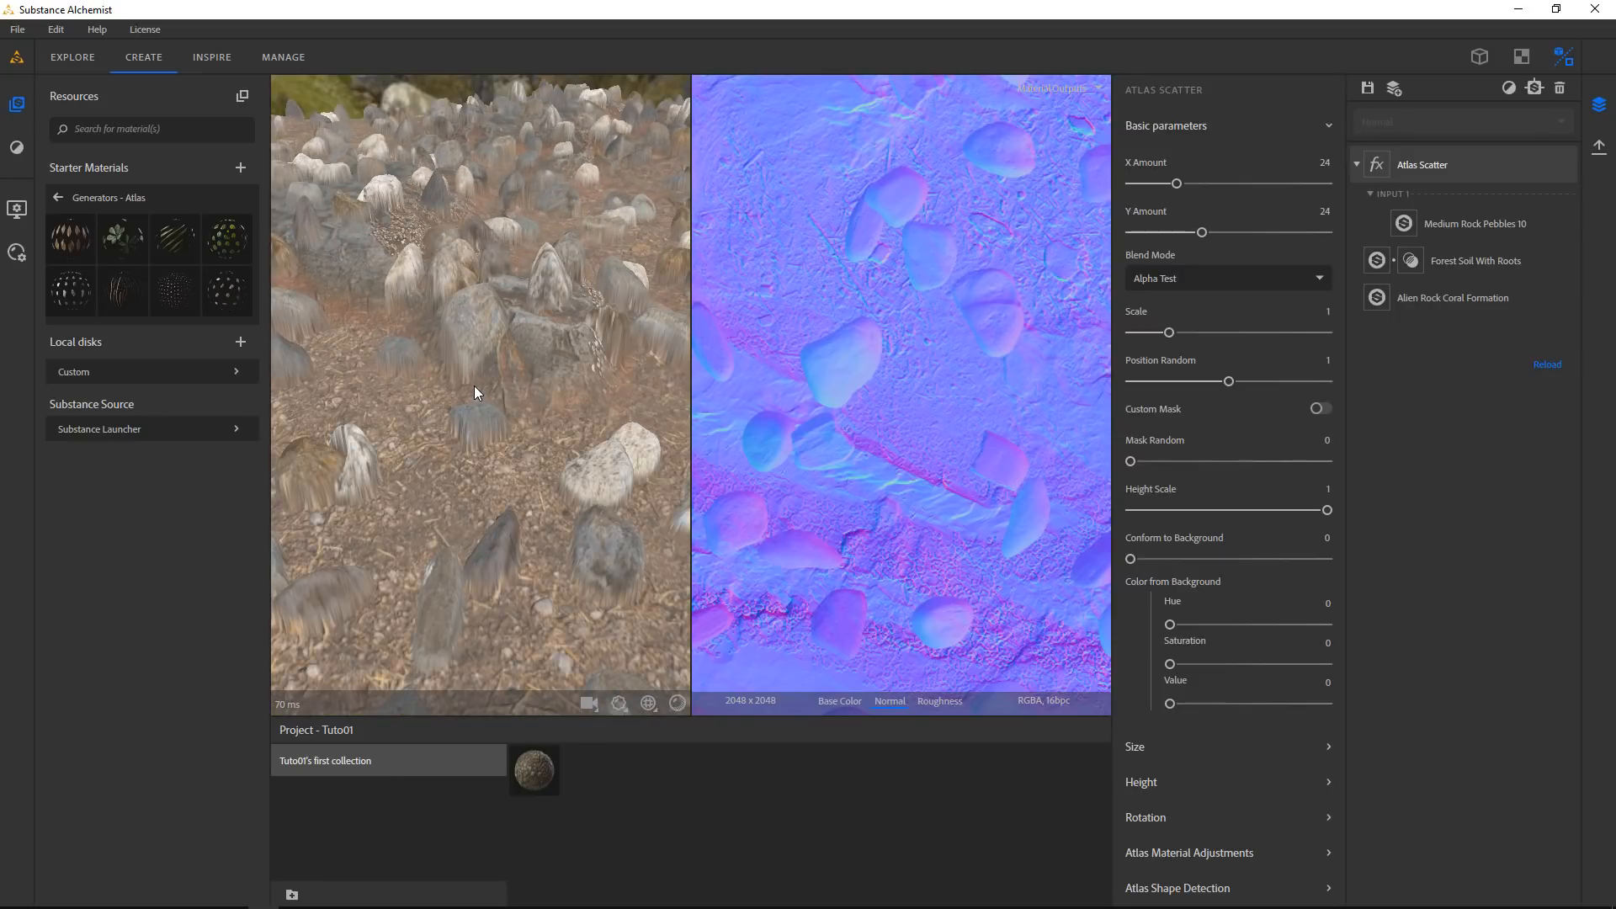
left_click(1180, 278)
left_click(1170, 315)
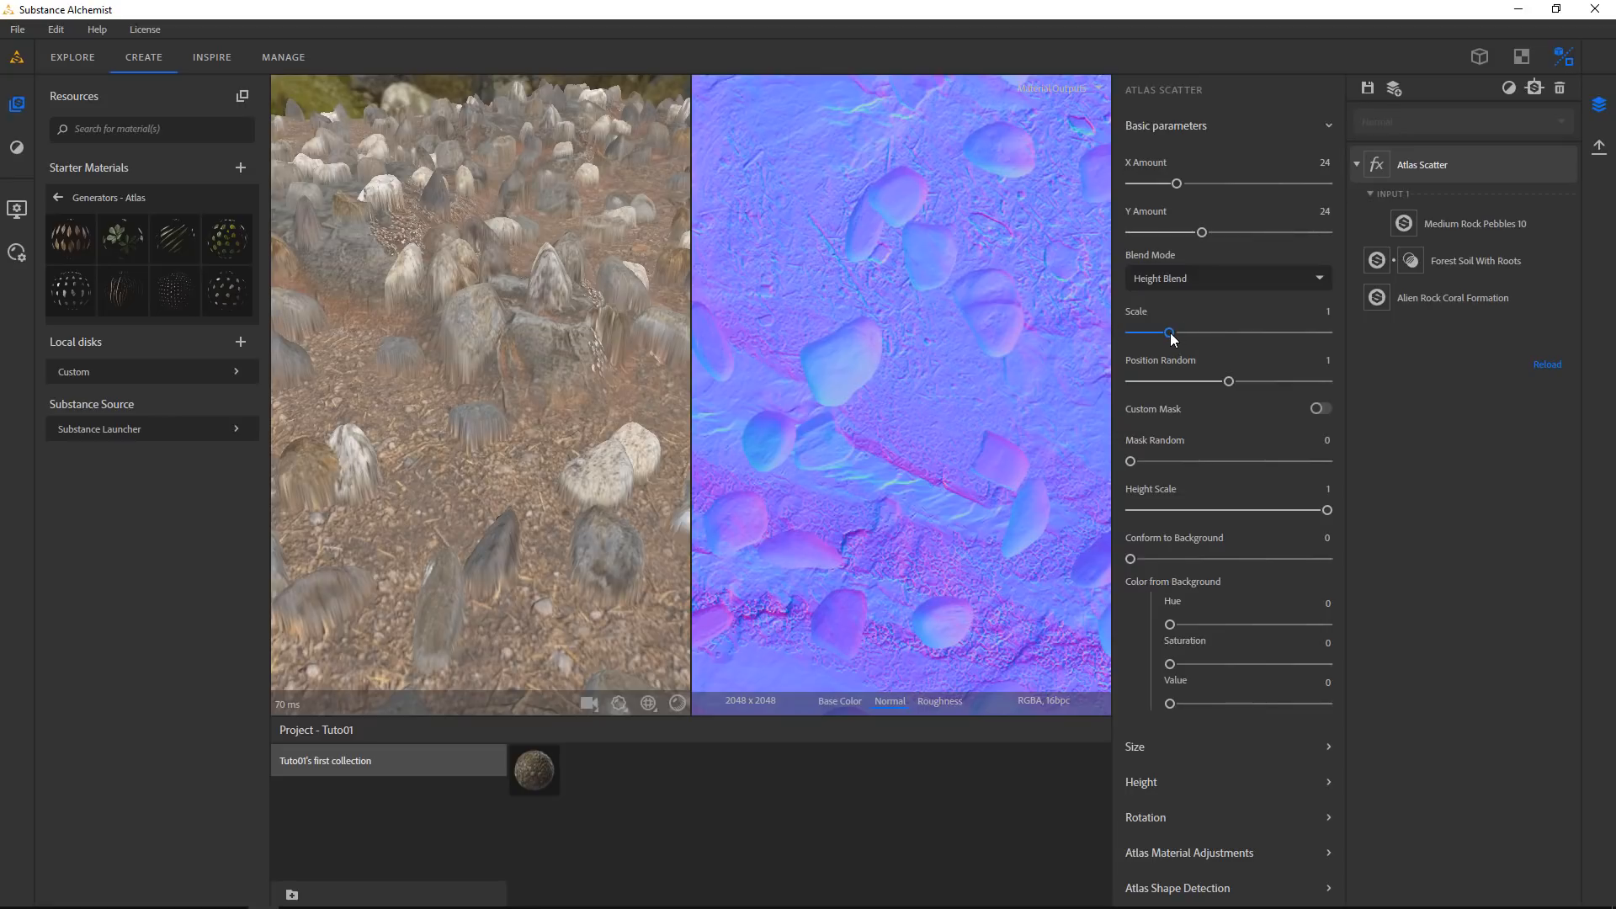
Set the Atlas Scatter's Scale to 0.48 and Position Random to 1.10
left_click_drag(1170, 335, 1146, 334)
left_click_drag(636, 359, 727, 355)
left_click_drag(1147, 337, 1150, 335)
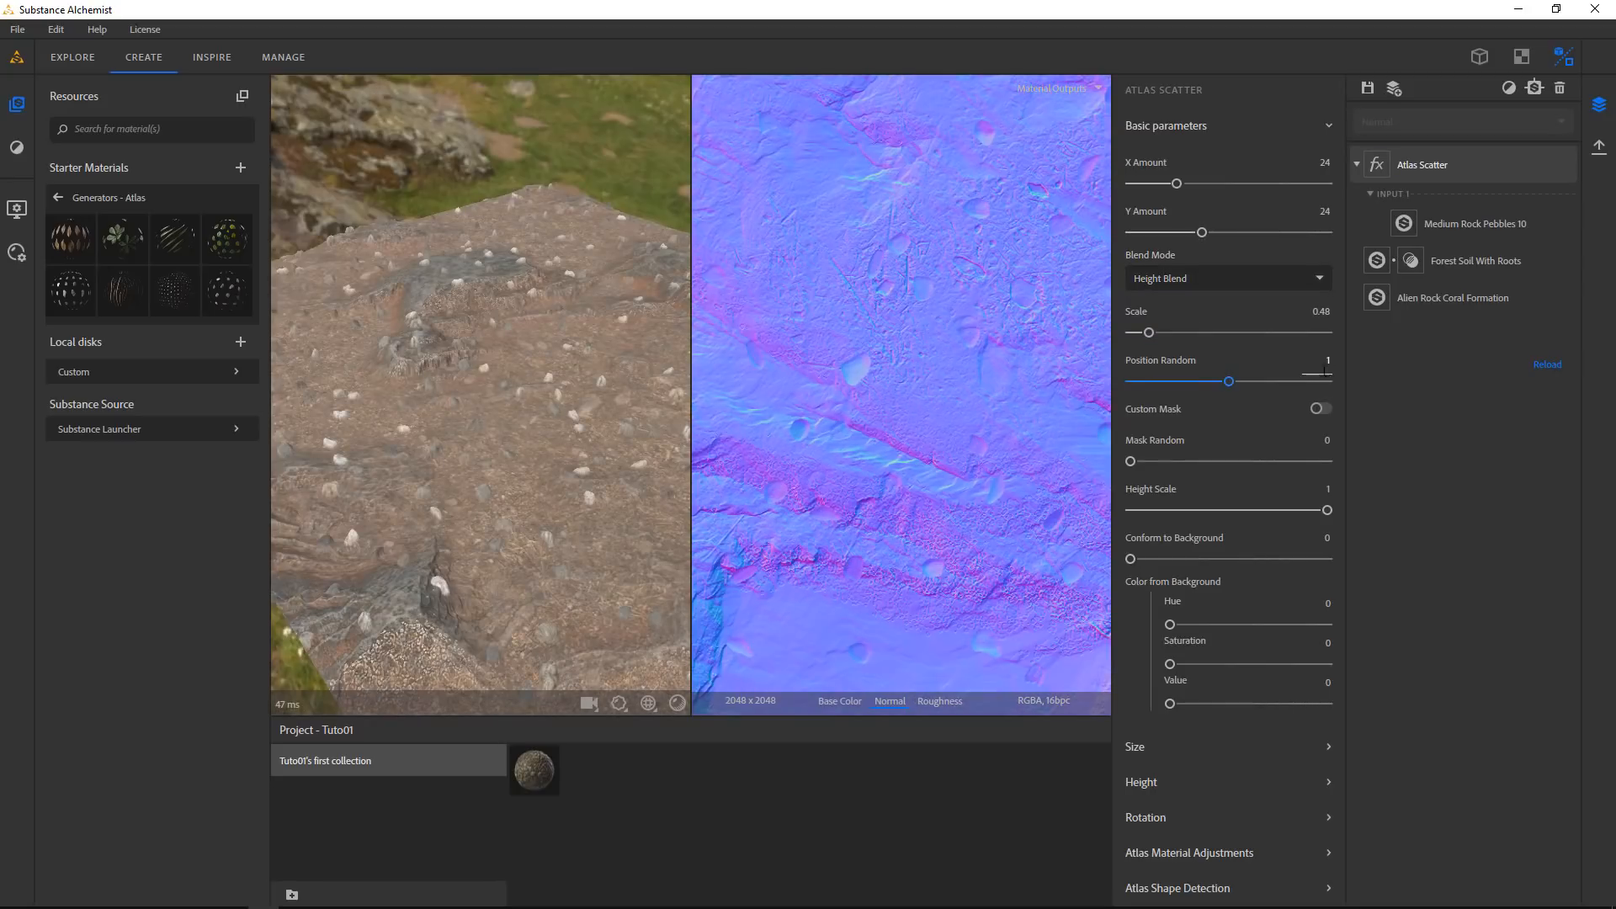
mouse_move(1229, 383)
left_mouse_down()
mouse_move(1265, 383)
mouse_move(1238, 383)
left_mouse_up()
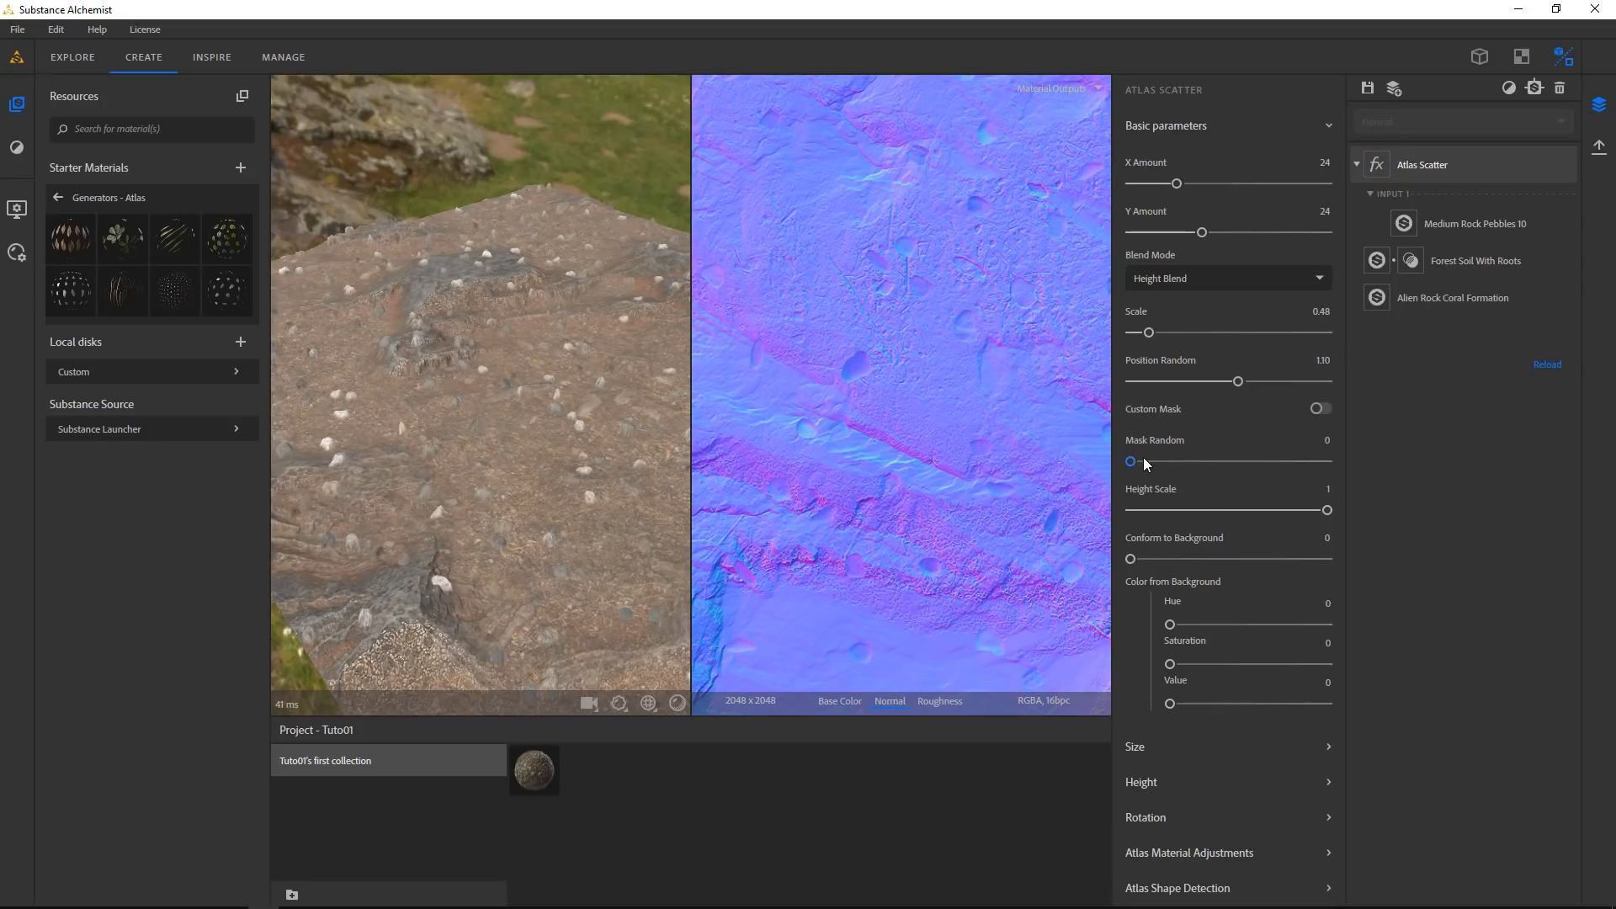
Set the Atlas Scatter's Mask Random to 0.33 and Height Scale to 0.70, checking the pebbles in the 3D view
left_click_drag(1131, 463, 1198, 464)
scroll(939, 421, "down", 10)
scroll(931, 419, "up", 7)
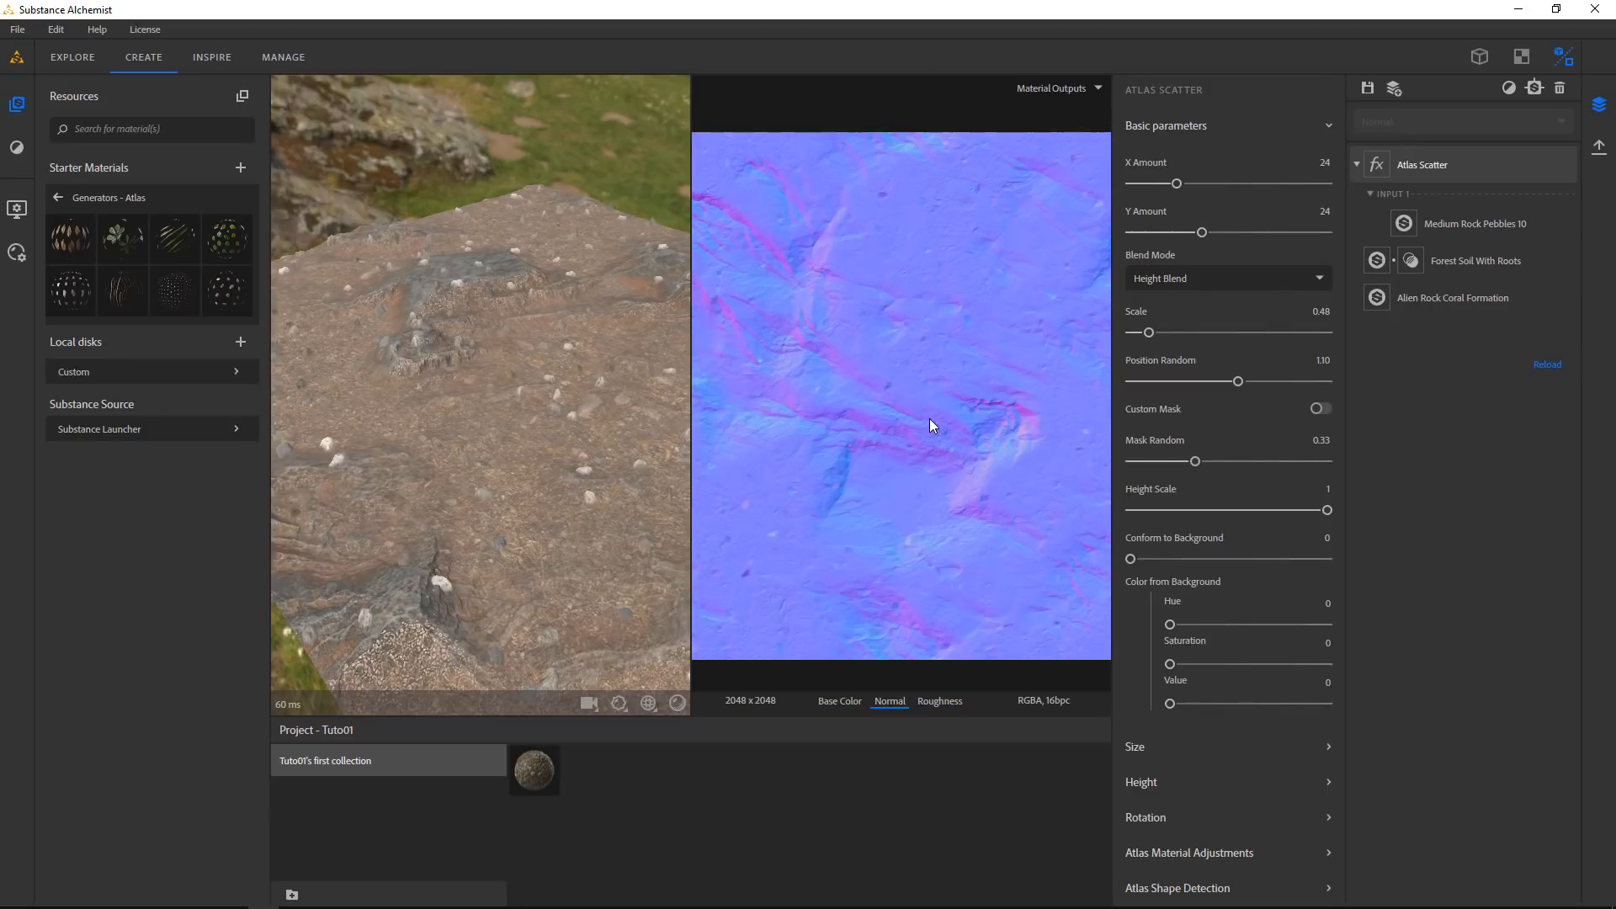
left_click_drag(515, 461, 540, 365)
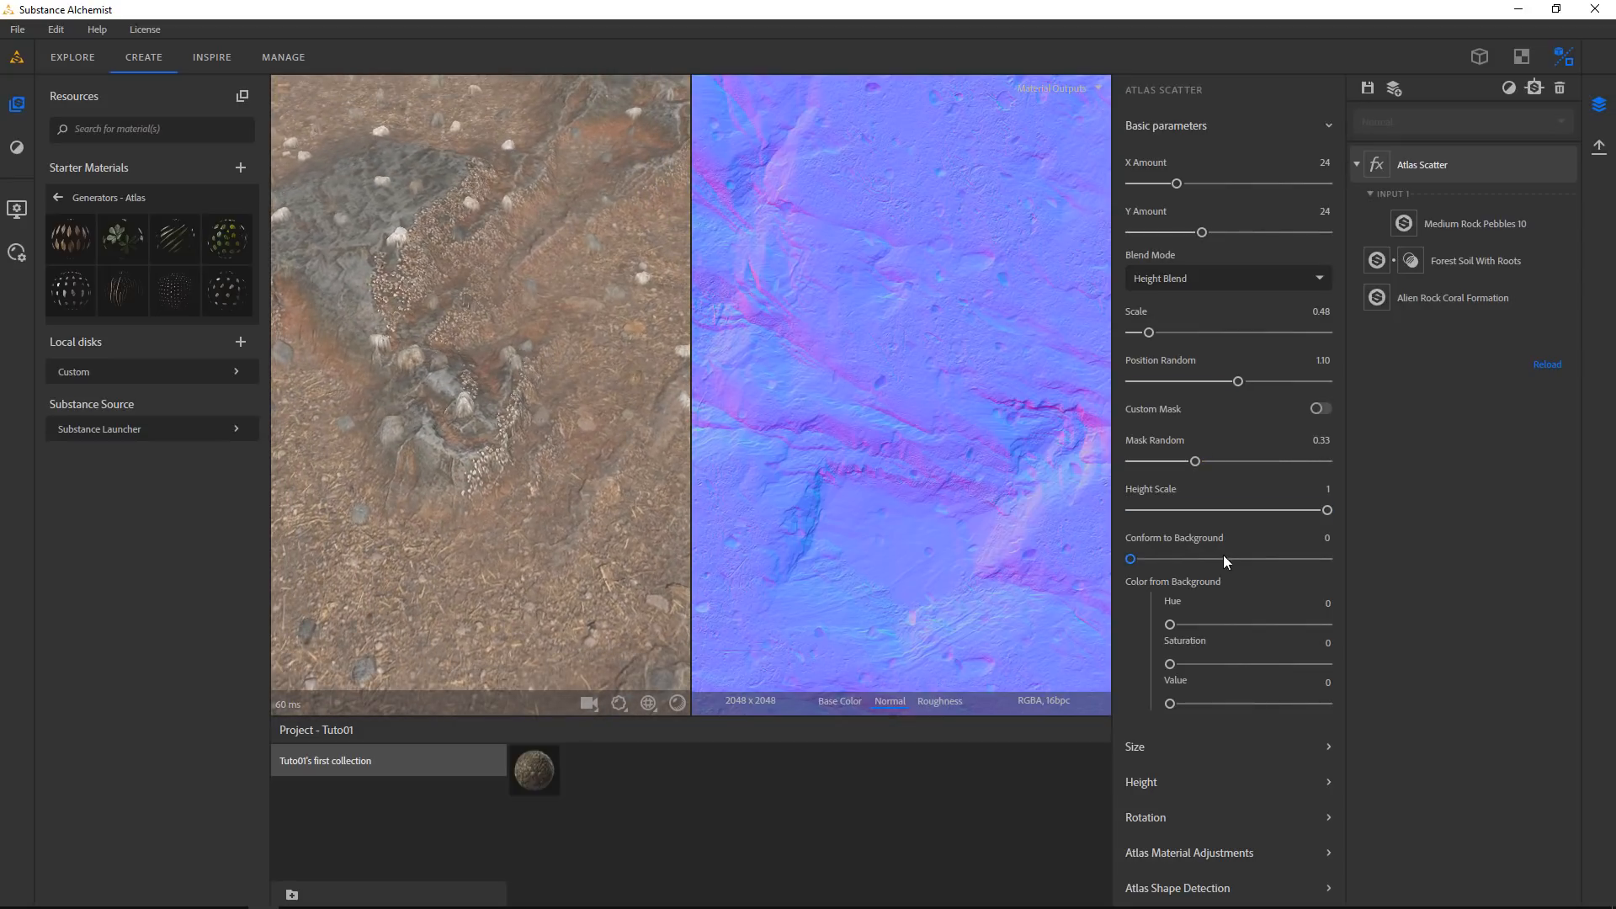
left_click_drag(1328, 510, 1268, 514)
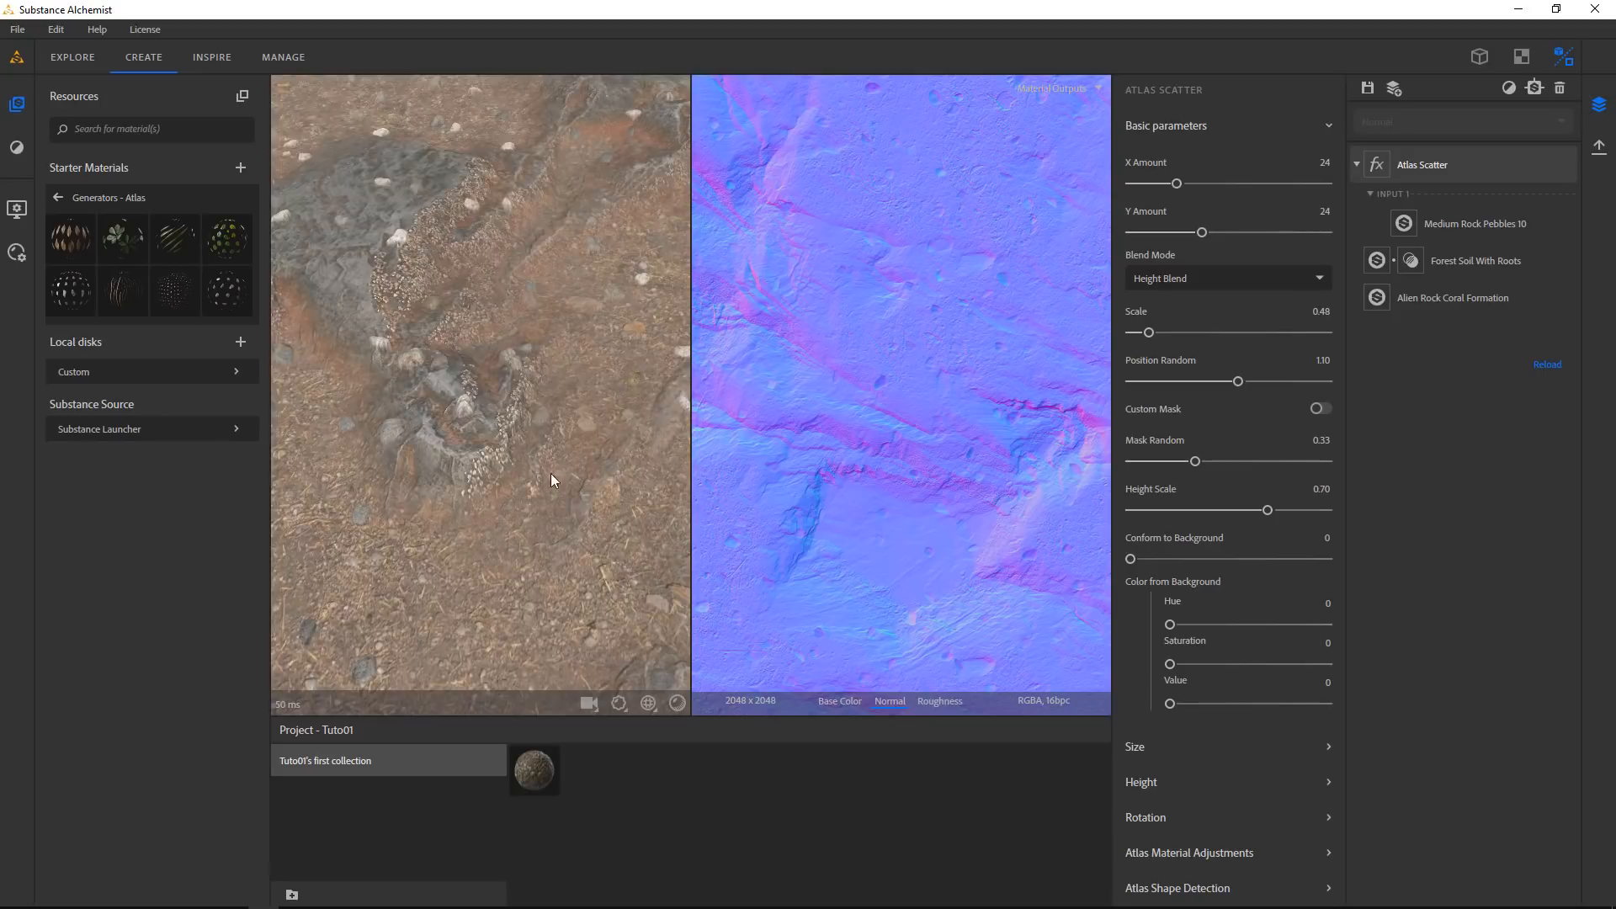
left_click_drag(551, 473, 1000, 516)
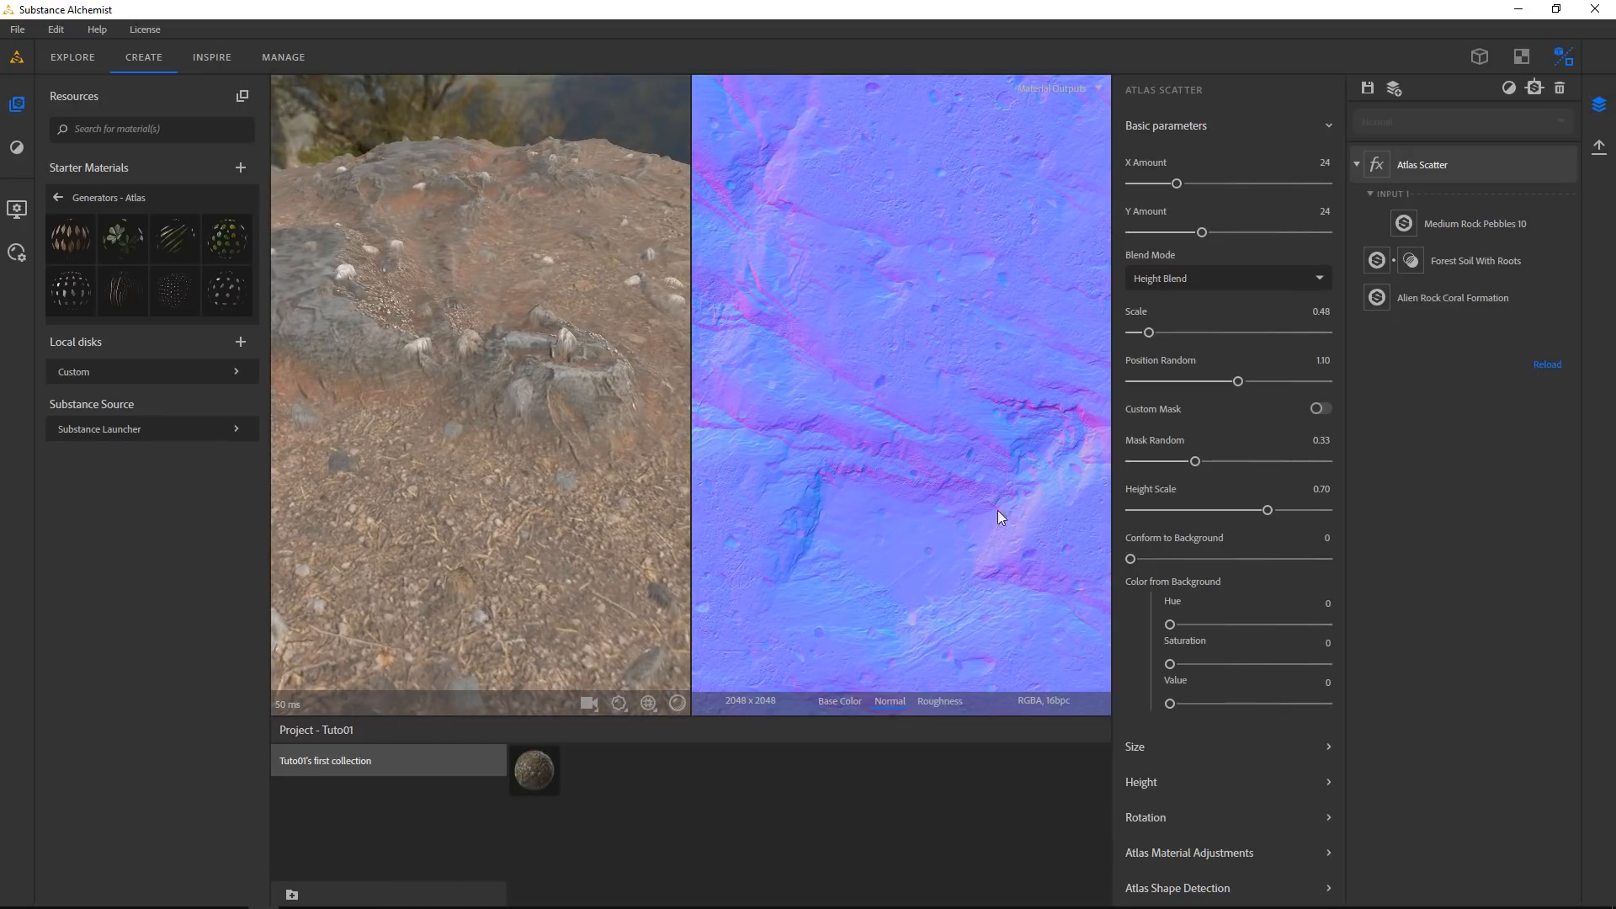
Set the scattered pebbles' Scale Random to 0.44 and overall Scale to 0.61
left_click(1147, 751)
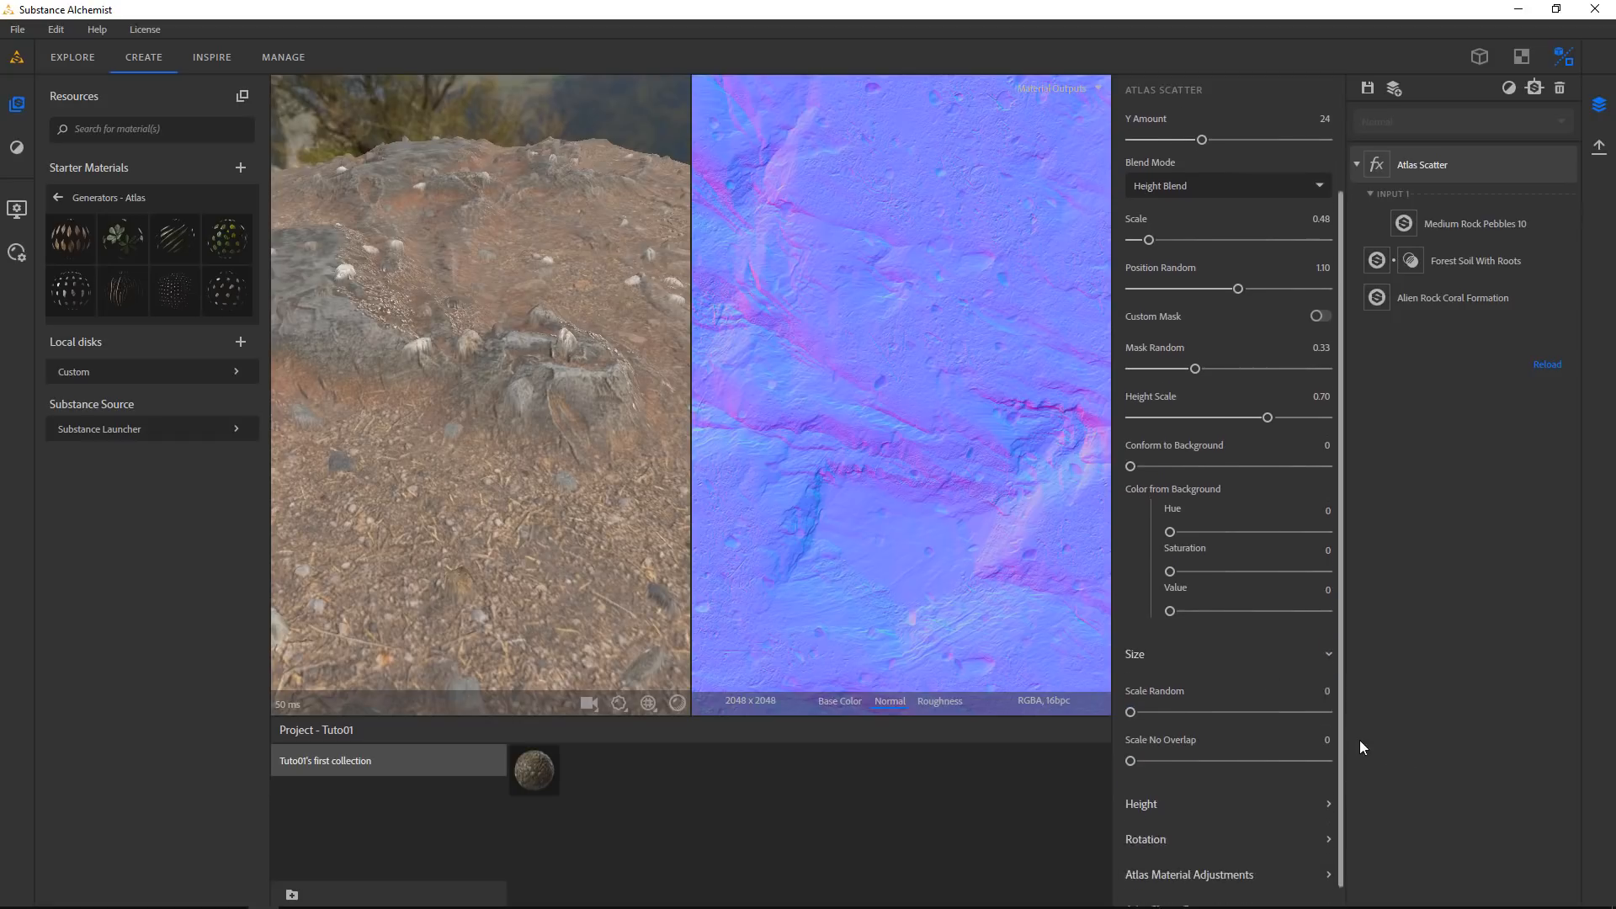
left_click_drag(1130, 693, 1217, 692)
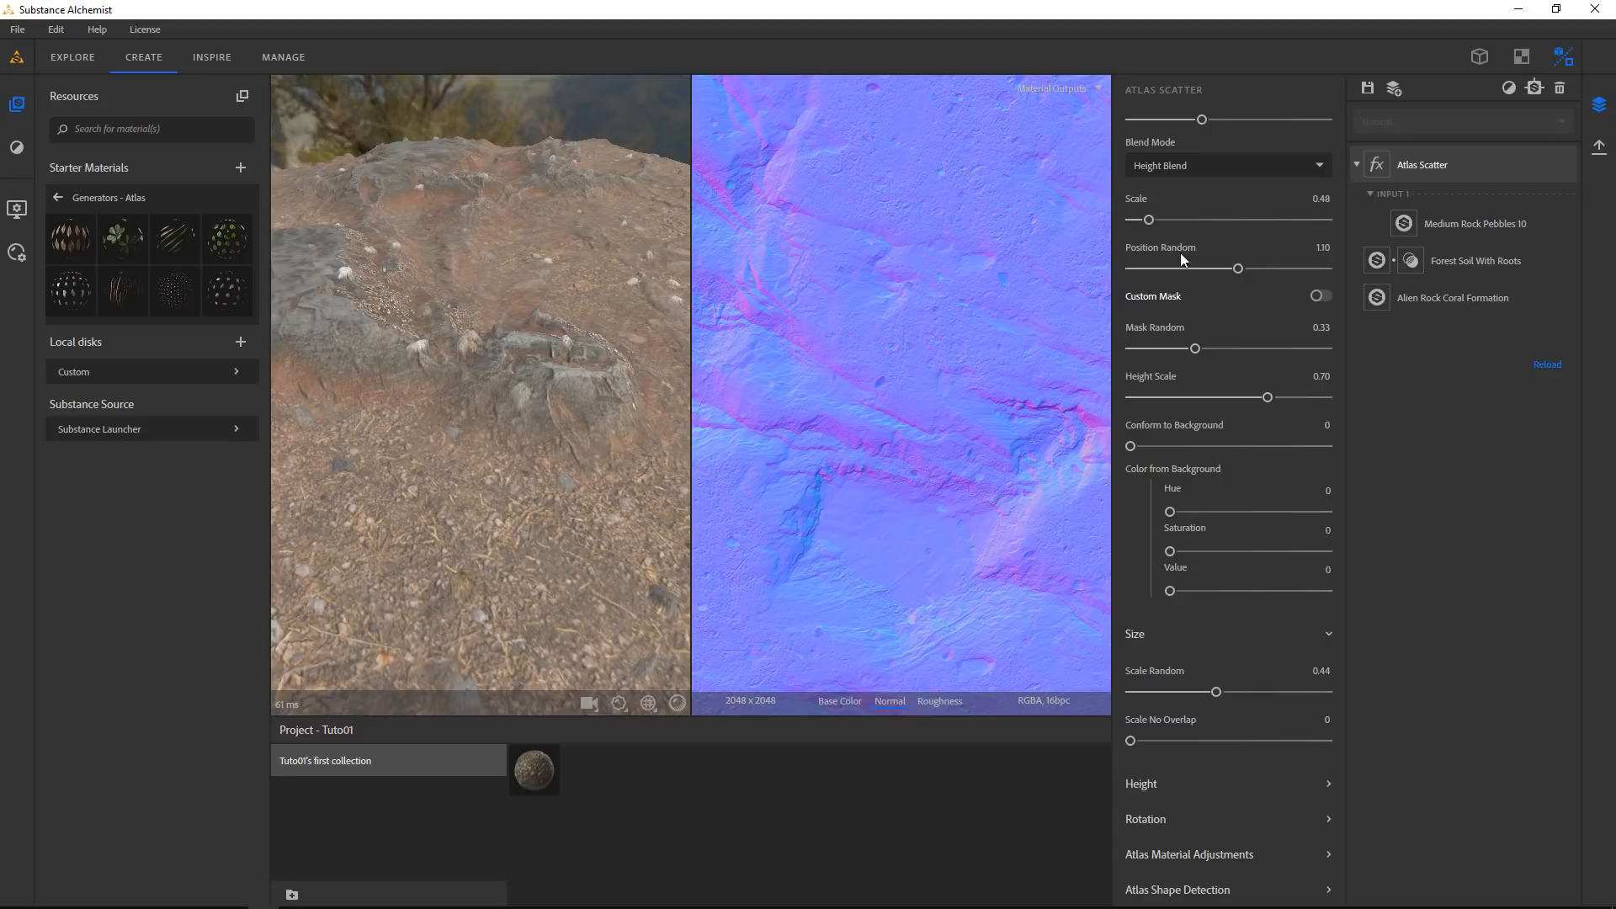
left_click_drag(1150, 220, 1158, 223)
left_click_drag(583, 343, 505, 371)
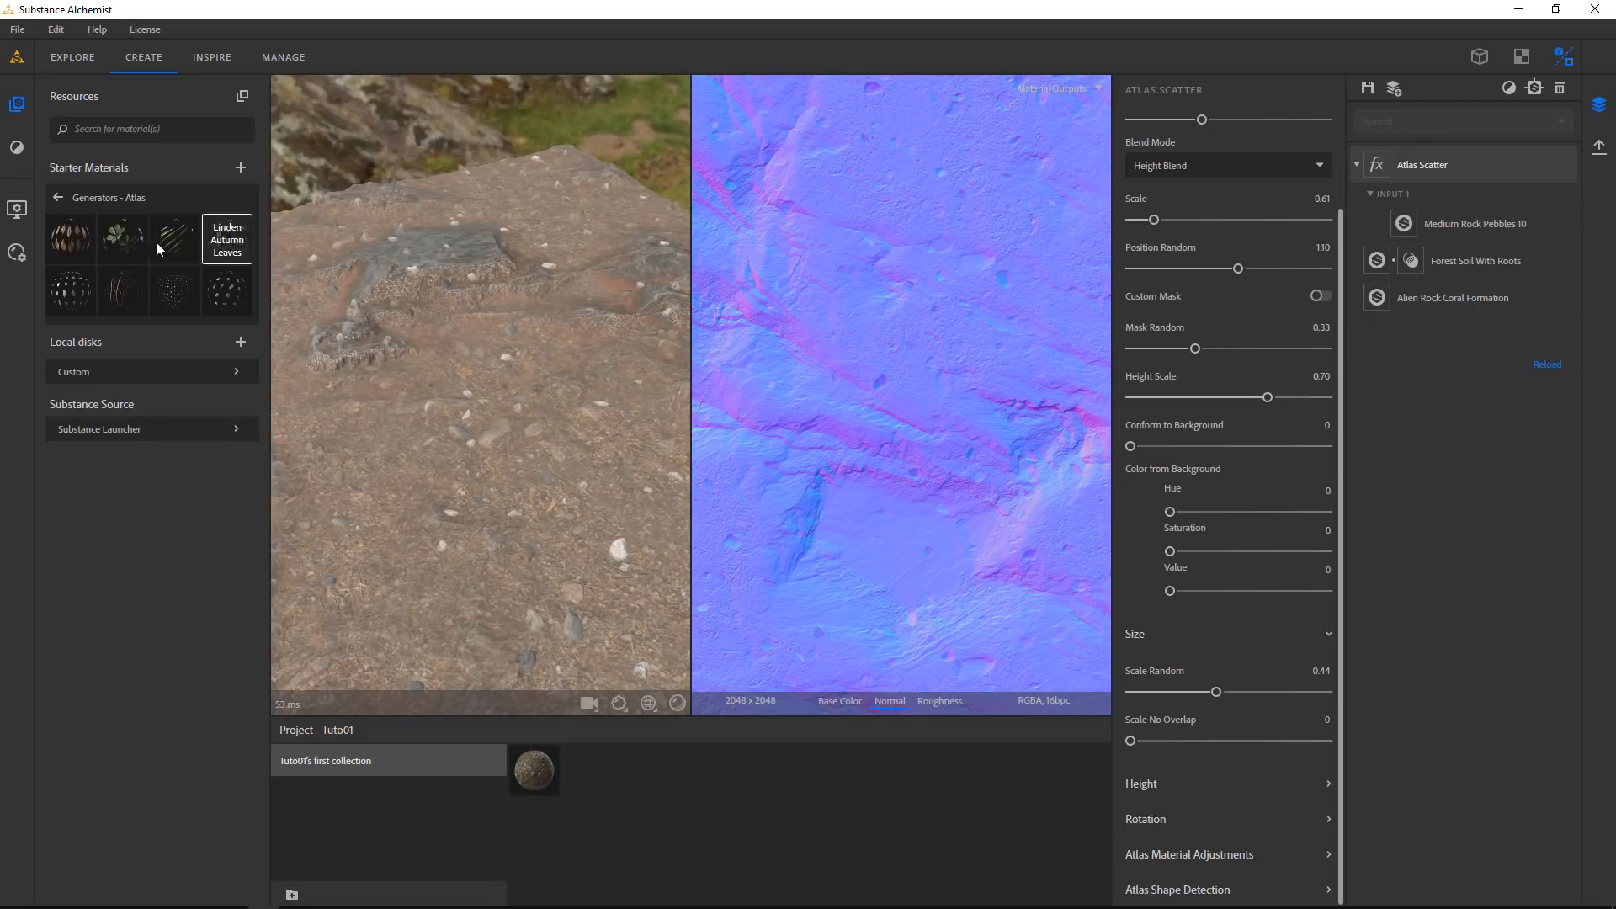
Add the Dry Laurel Leaves atlas above Medium Rock Pebbles 10 in the Atlas Scatter input and inspect the leaves up close
left_click_drag(71, 239, 1507, 212)
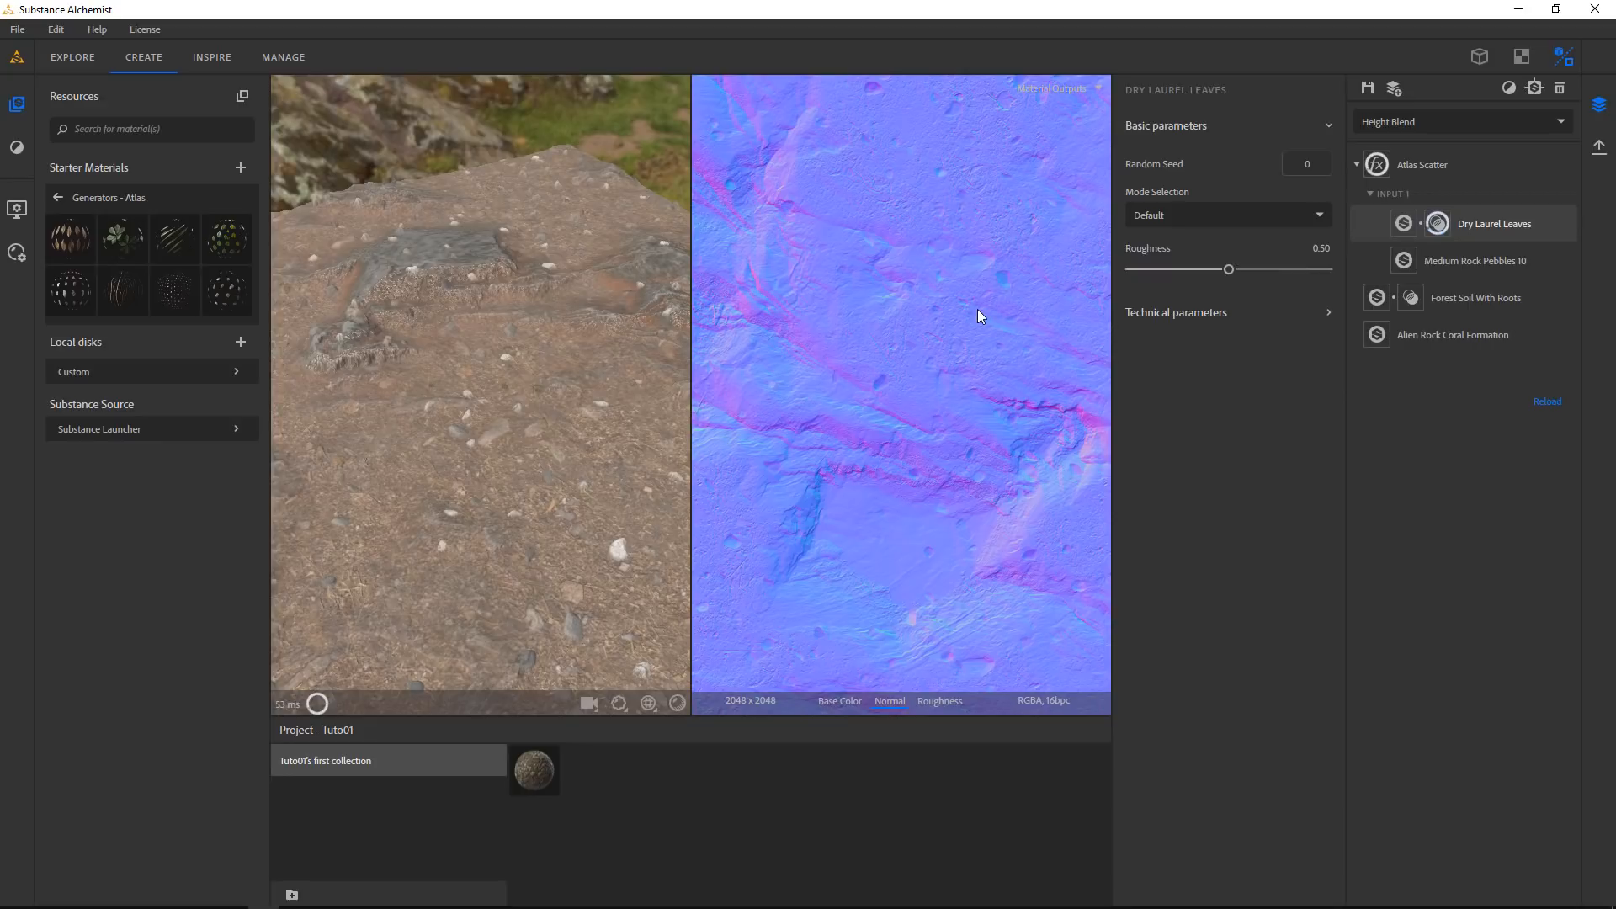
scroll(977, 290, "up", 4)
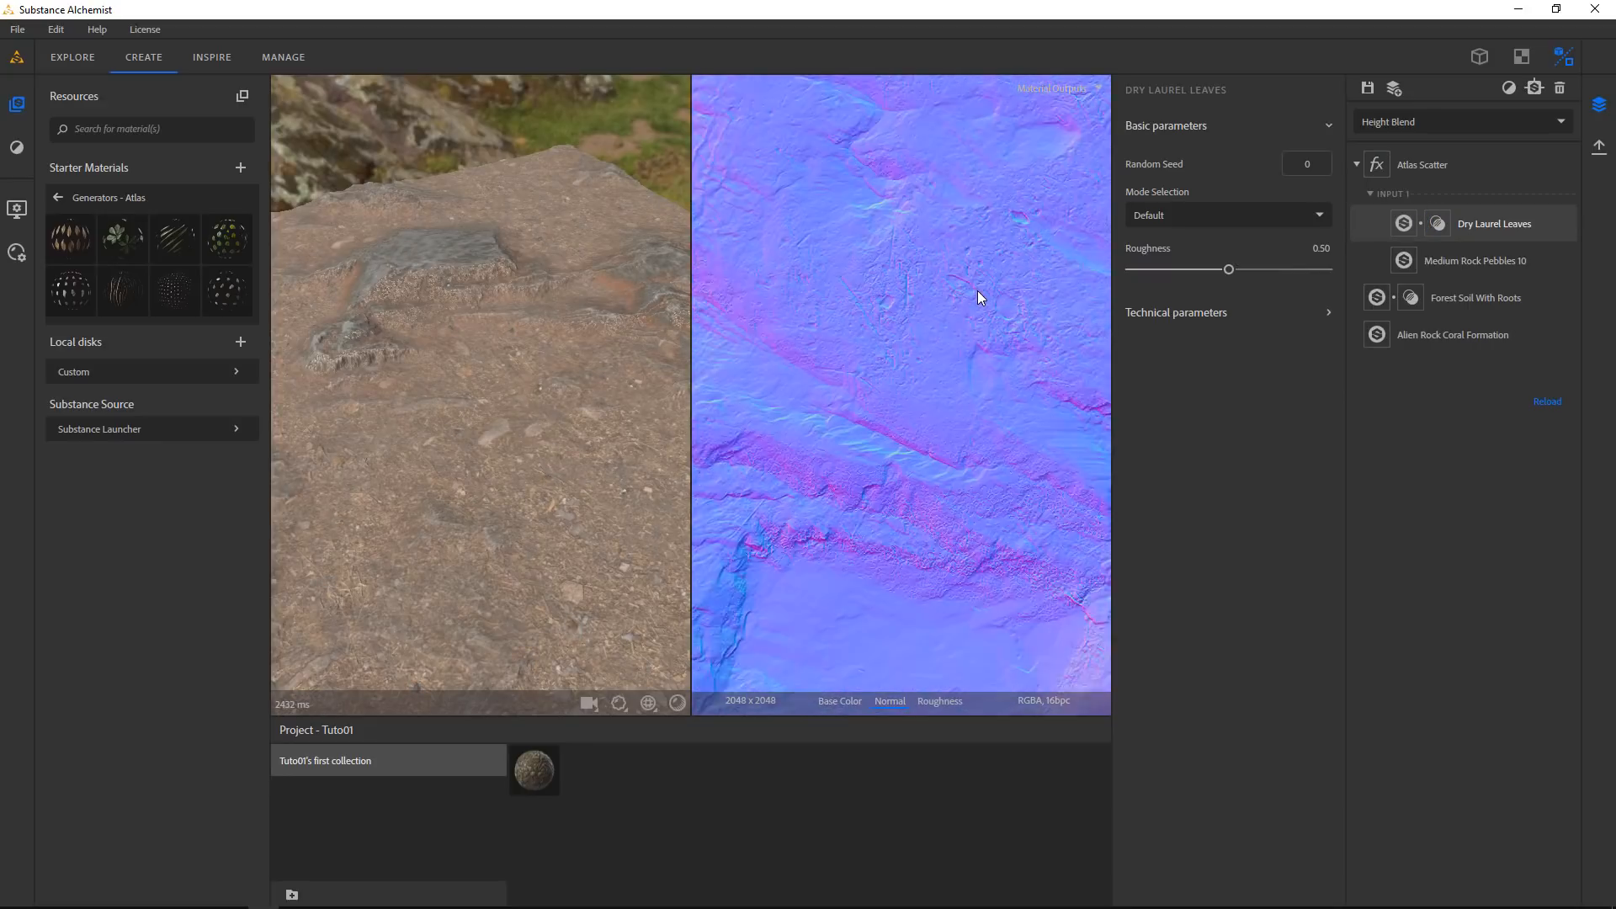
left_click_drag(611, 362, 600, 493)
scroll(589, 409, "up", 5)
scroll(558, 362, "up", 5)
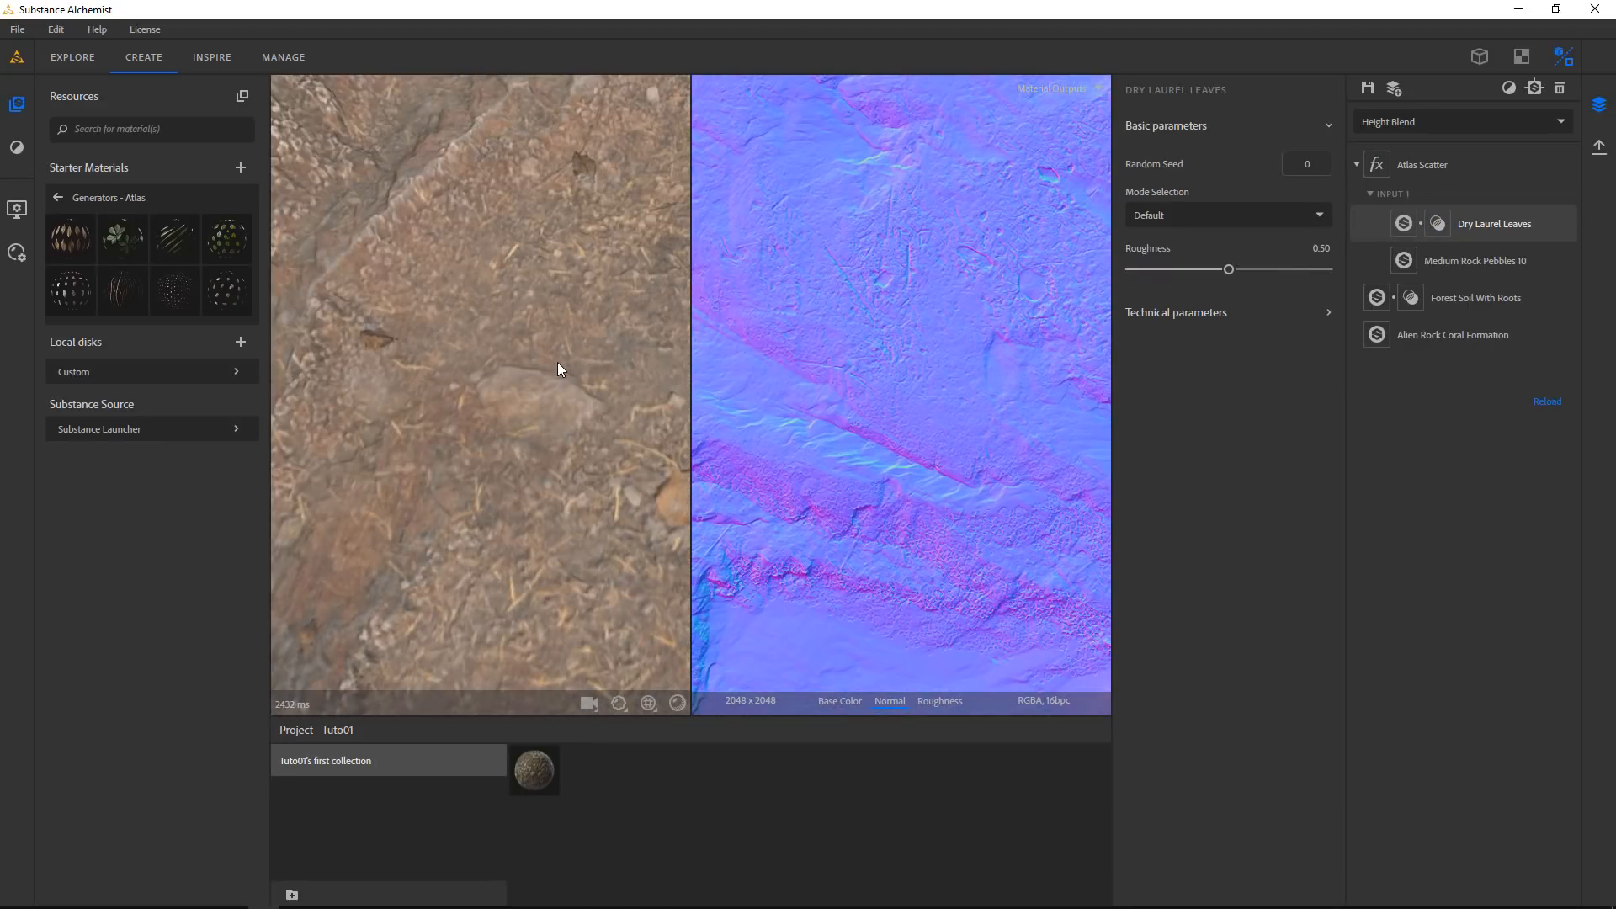
scroll(600, 371, "down", 4)
left_click(1462, 176)
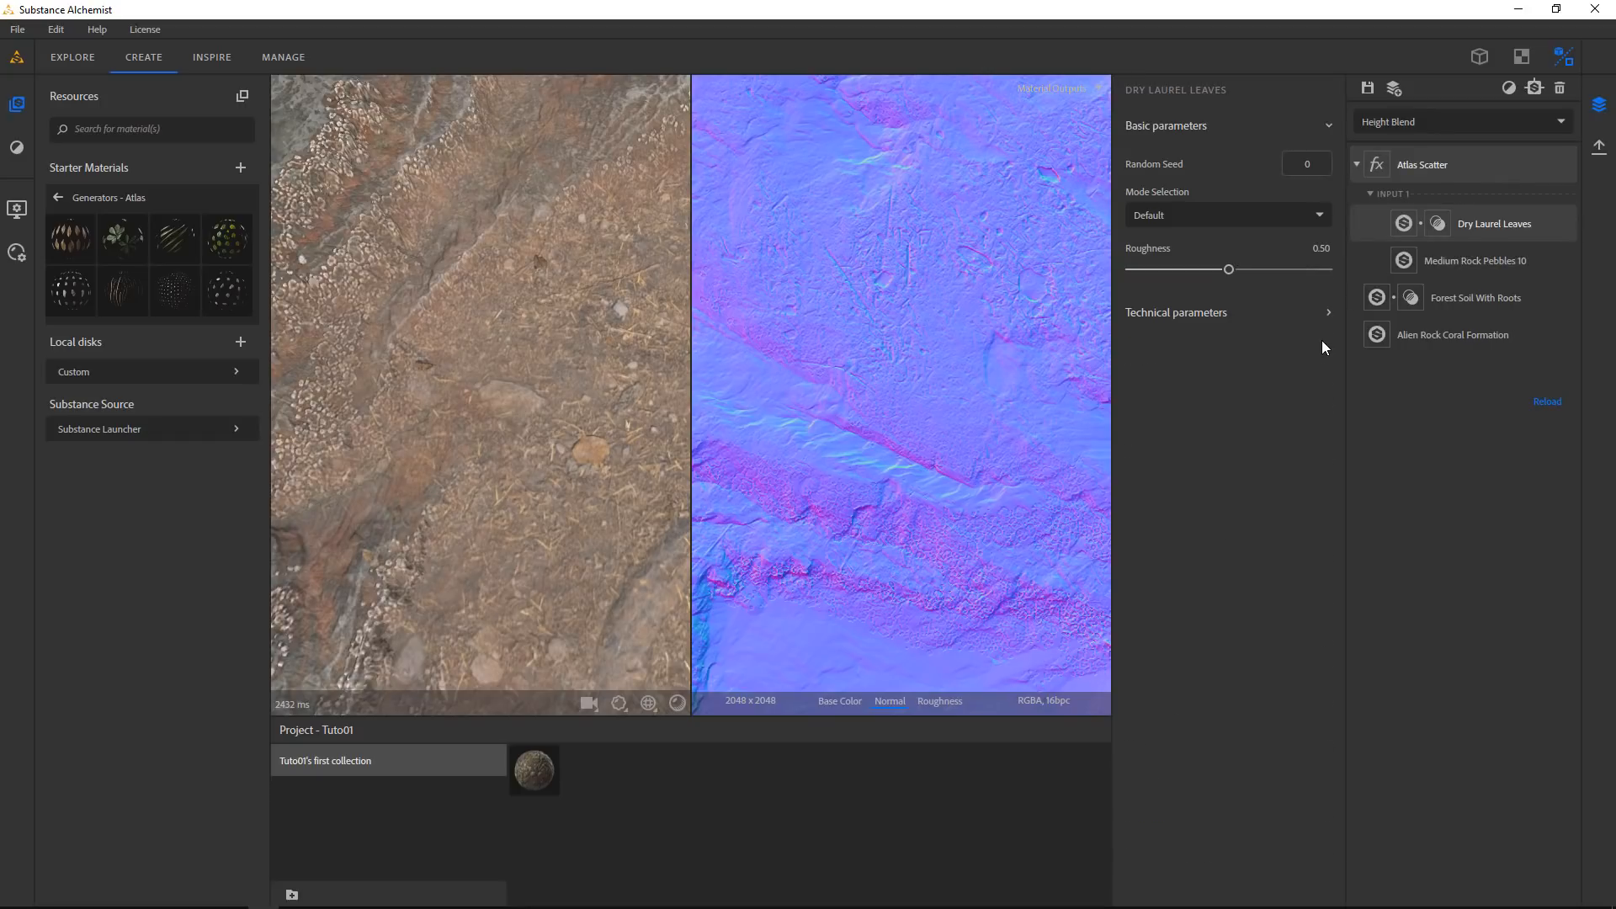
Set the Atlas Scatter's Scale to 1.35 and inspect the scattered leaves from several angles in the 3D view
left_click_drag(1165, 331, 1183, 333)
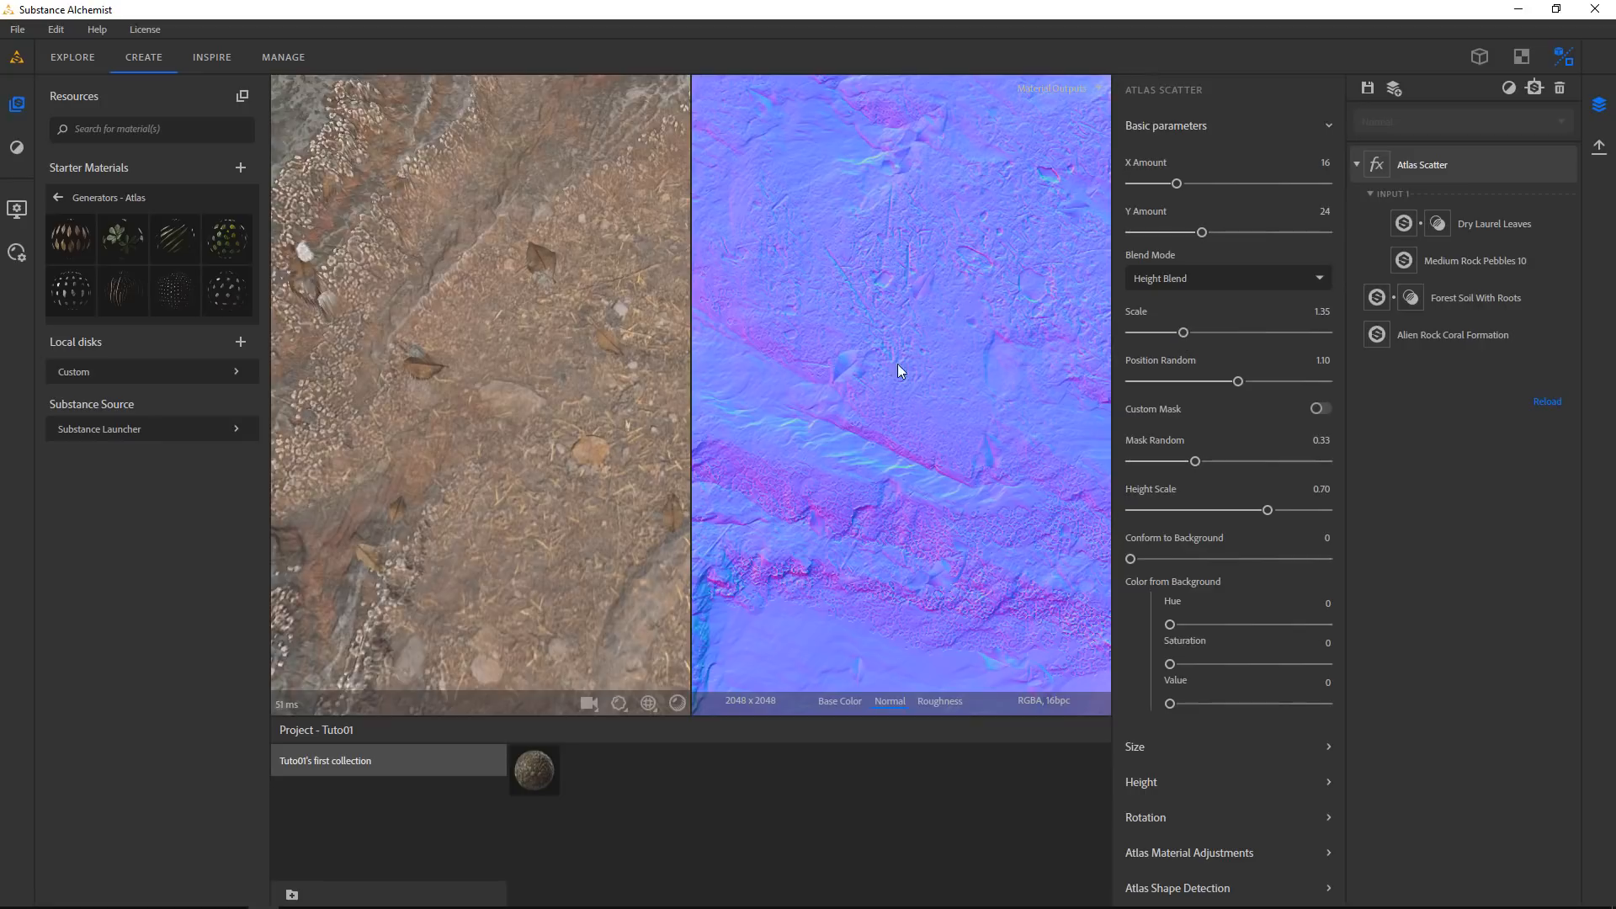
left_click_drag(623, 512, 443, 427)
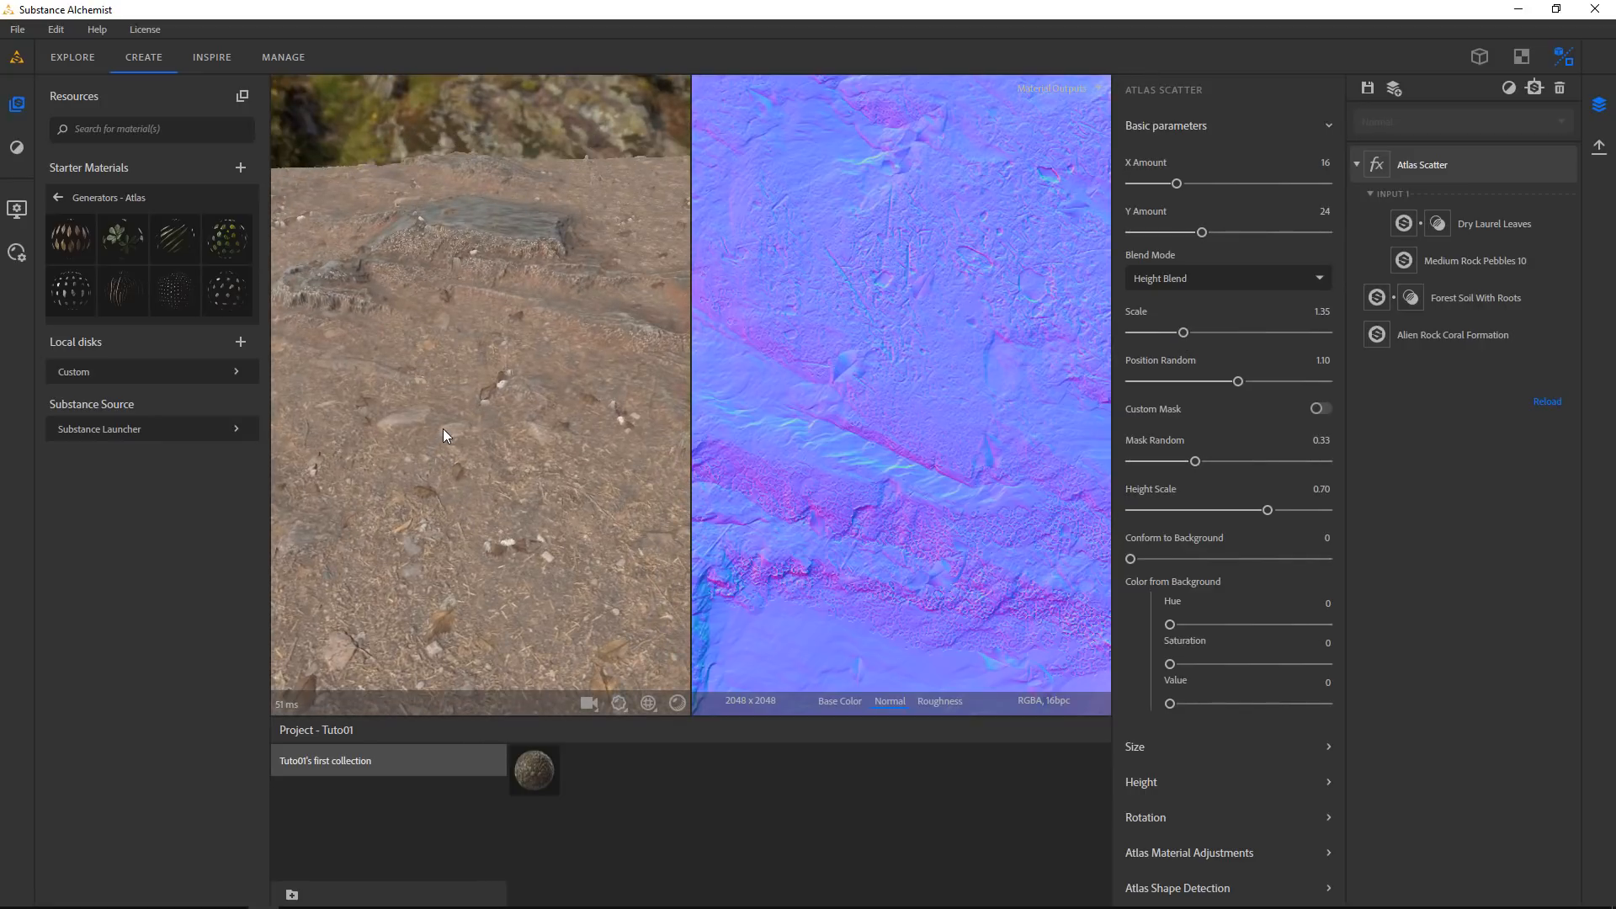
left_click_drag(546, 551, 549, 418)
scroll(547, 415, "up", 2)
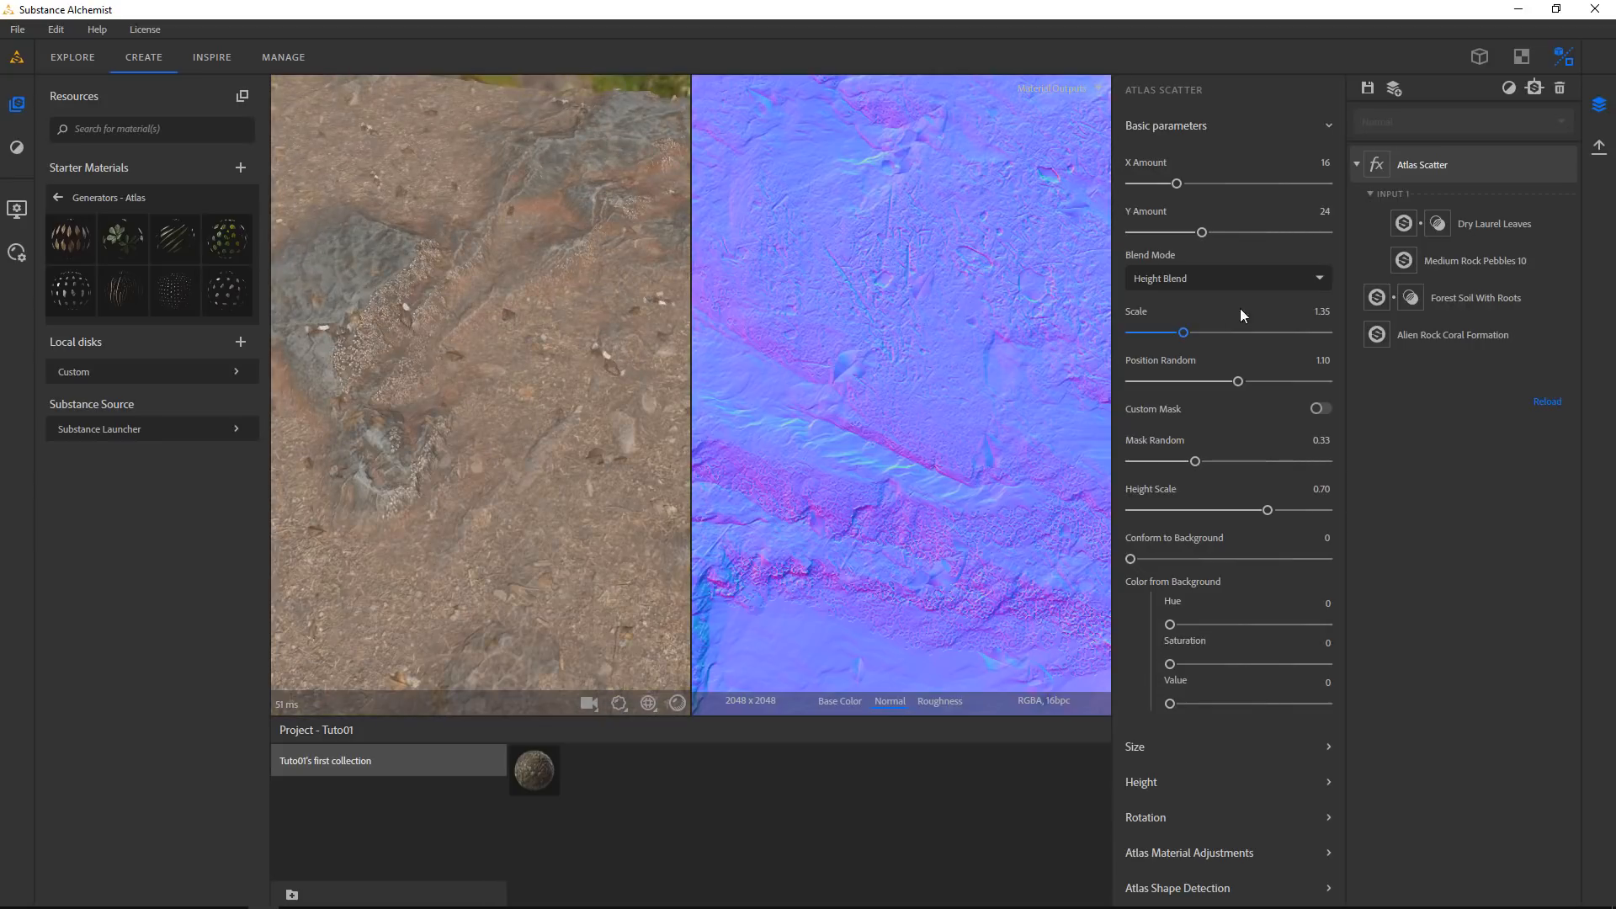
Delete the Dry Laurel Leaves atlas from the Atlas Scatter input and set the scatter's Scale to 0.80
left_click(1483, 230)
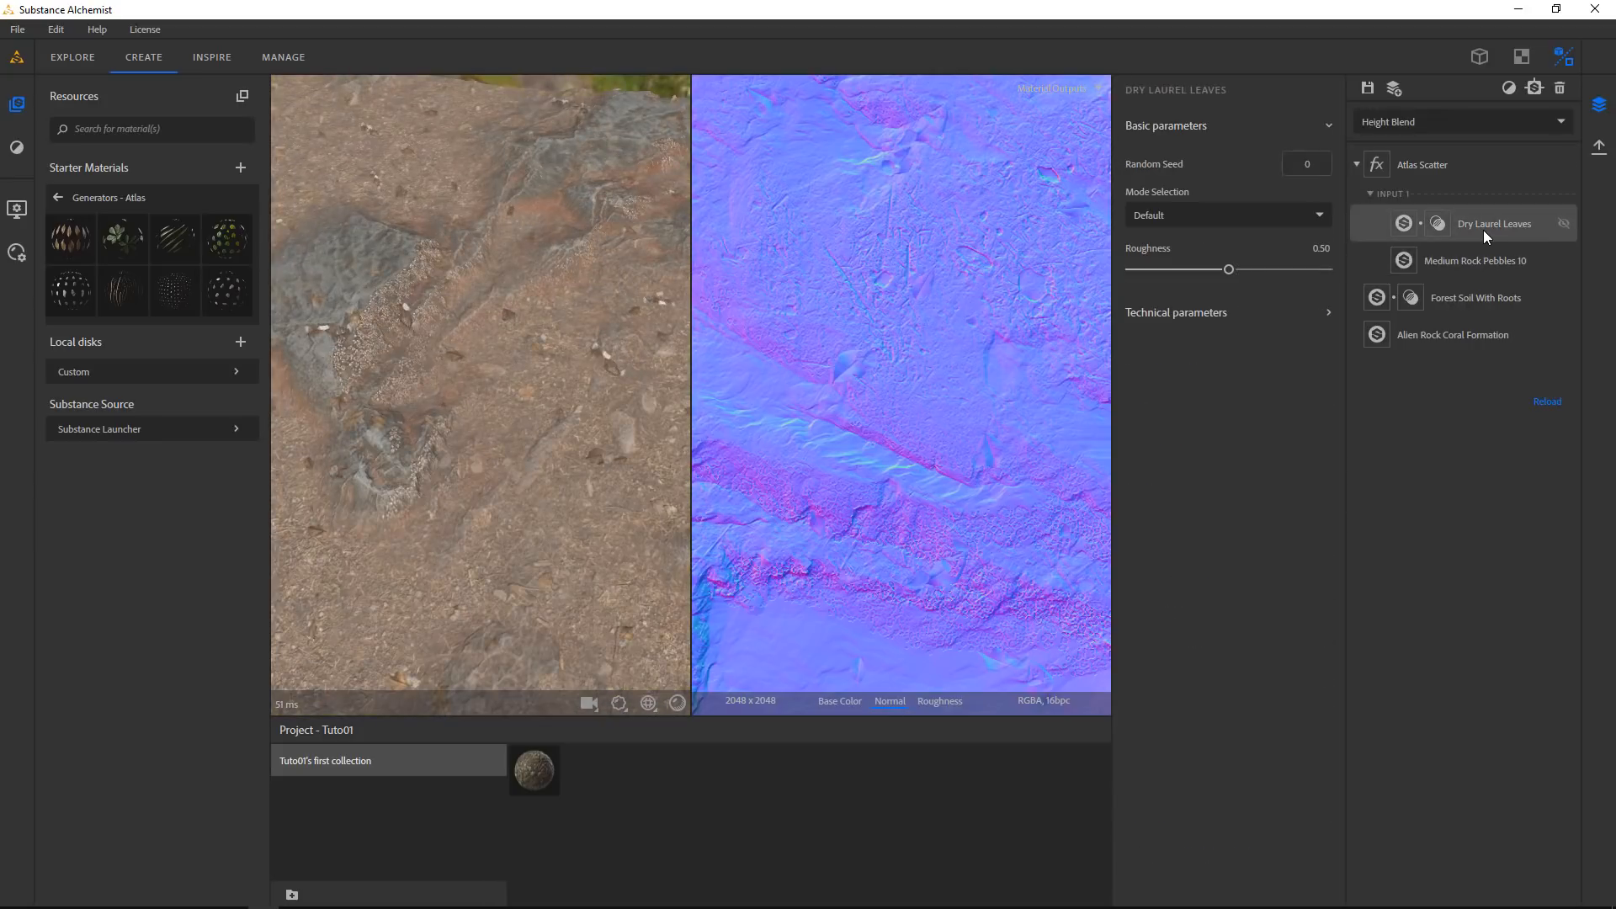
key("Delete")
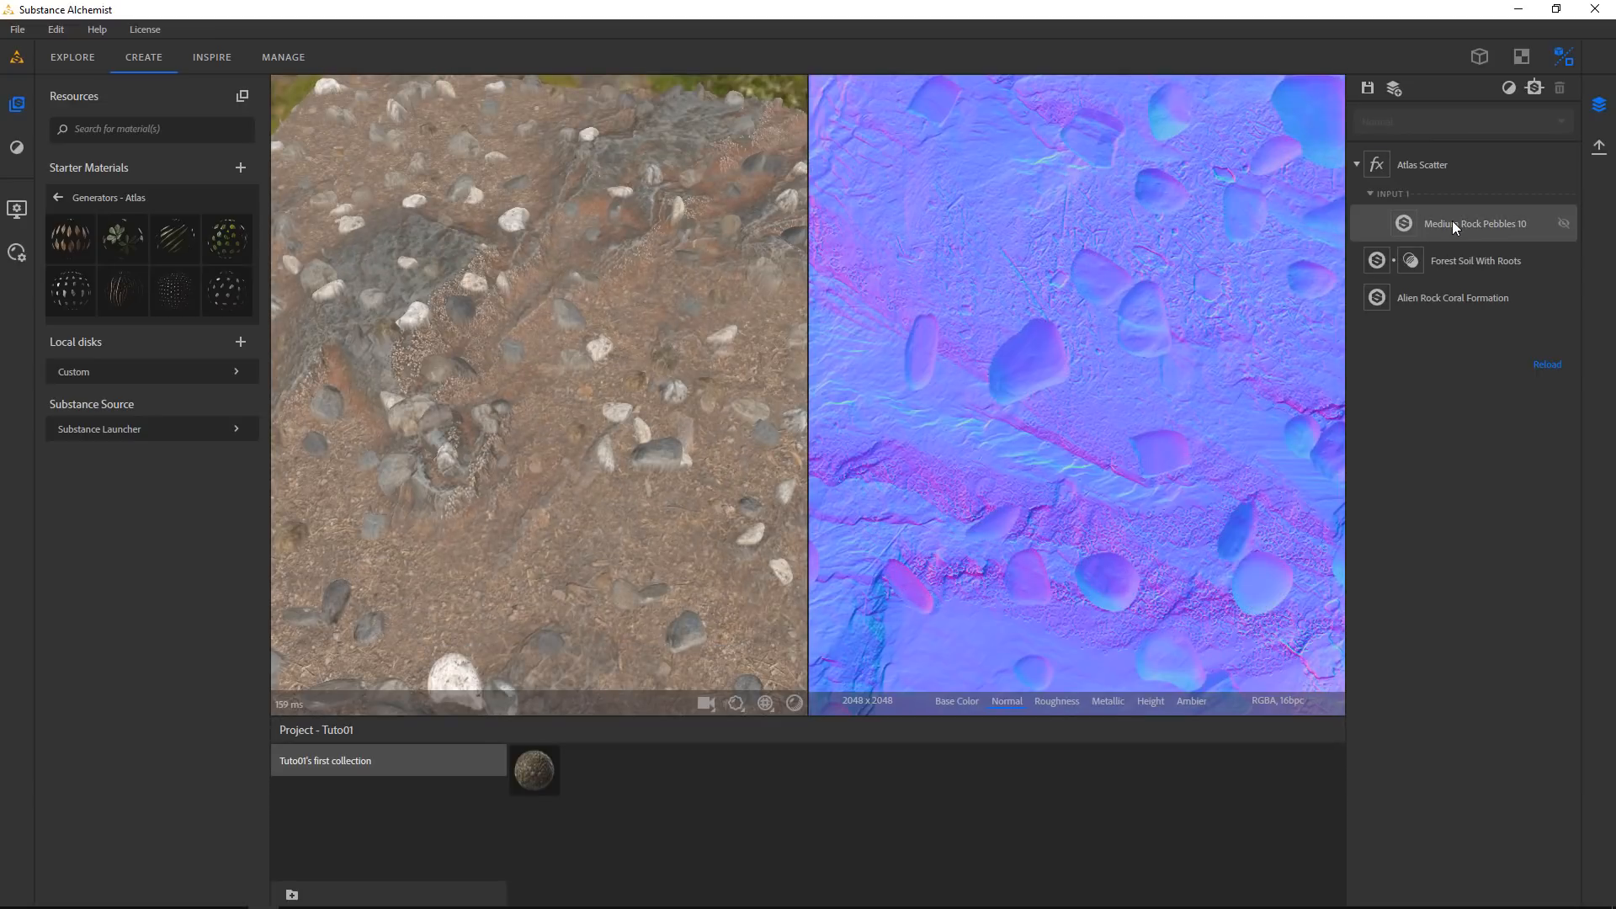
left_click(1446, 171)
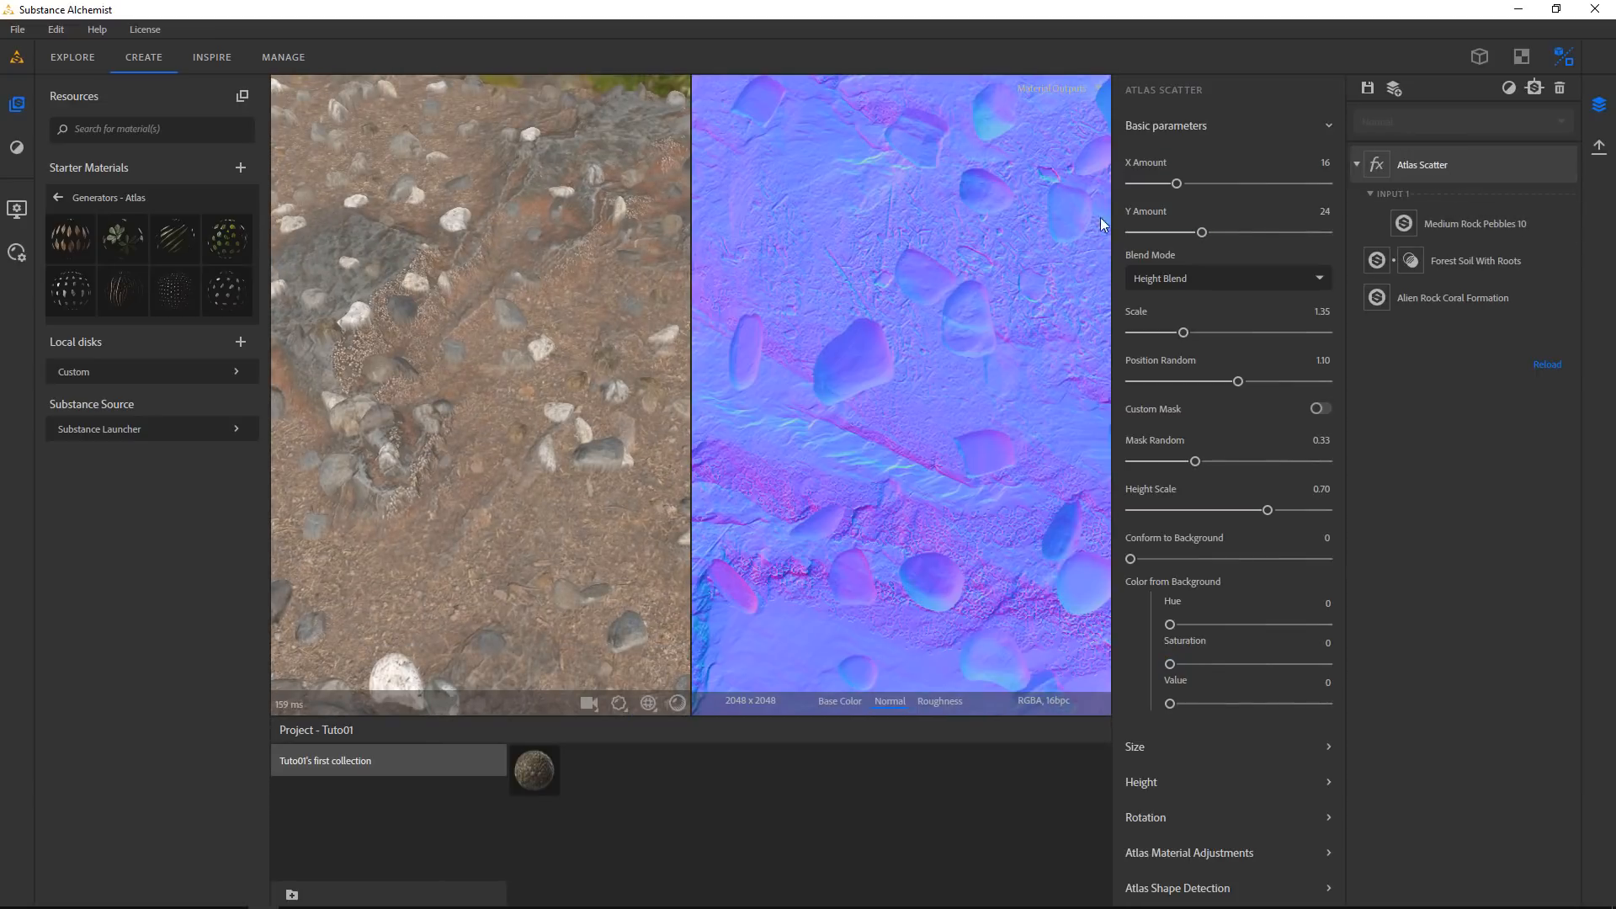
left_click_drag(1183, 337, 1166, 336)
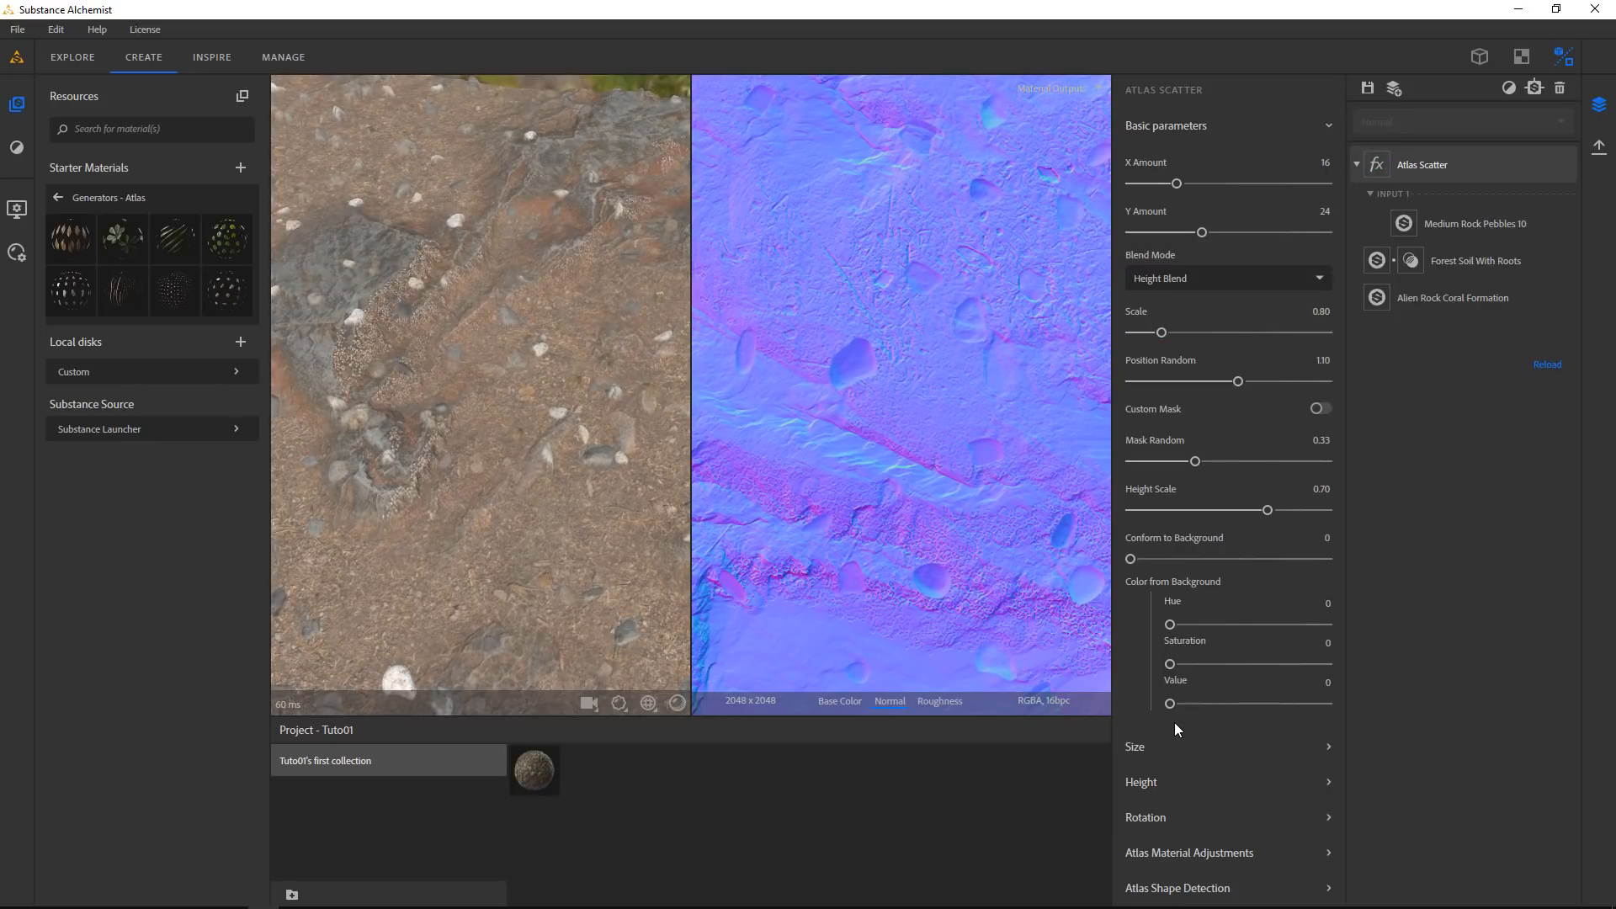
Set the Atlas Scatter's Height Offset to -0.39 and check up close how the pebbles sit in the soil
left_click(1146, 783)
scroll(1275, 796, "down", 3)
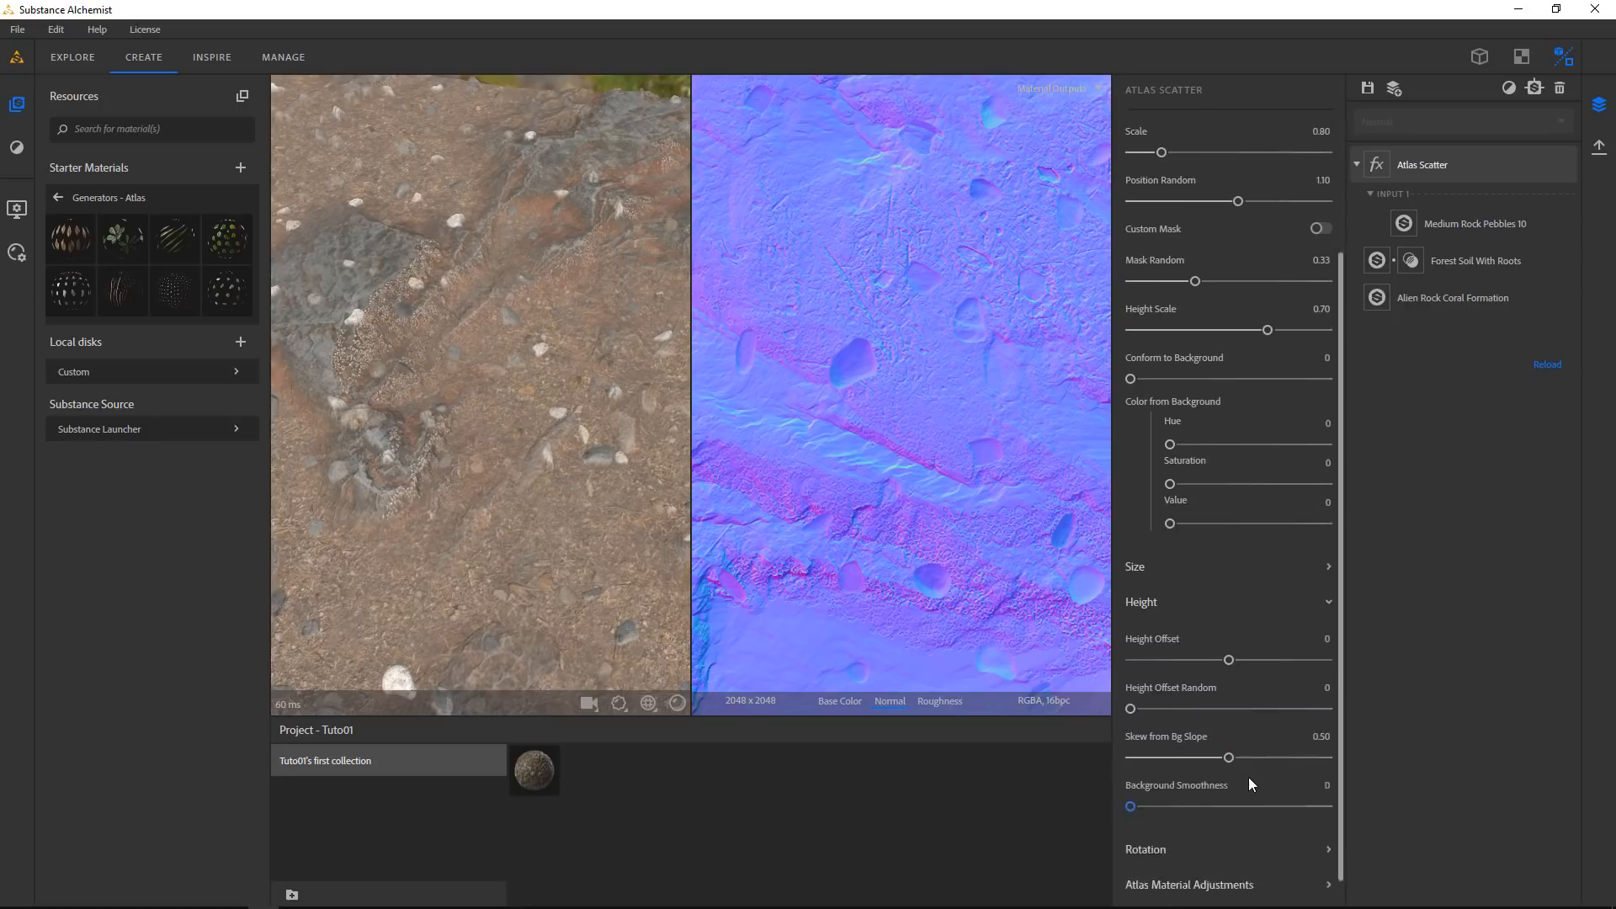
left_click_drag(1229, 630, 1192, 631)
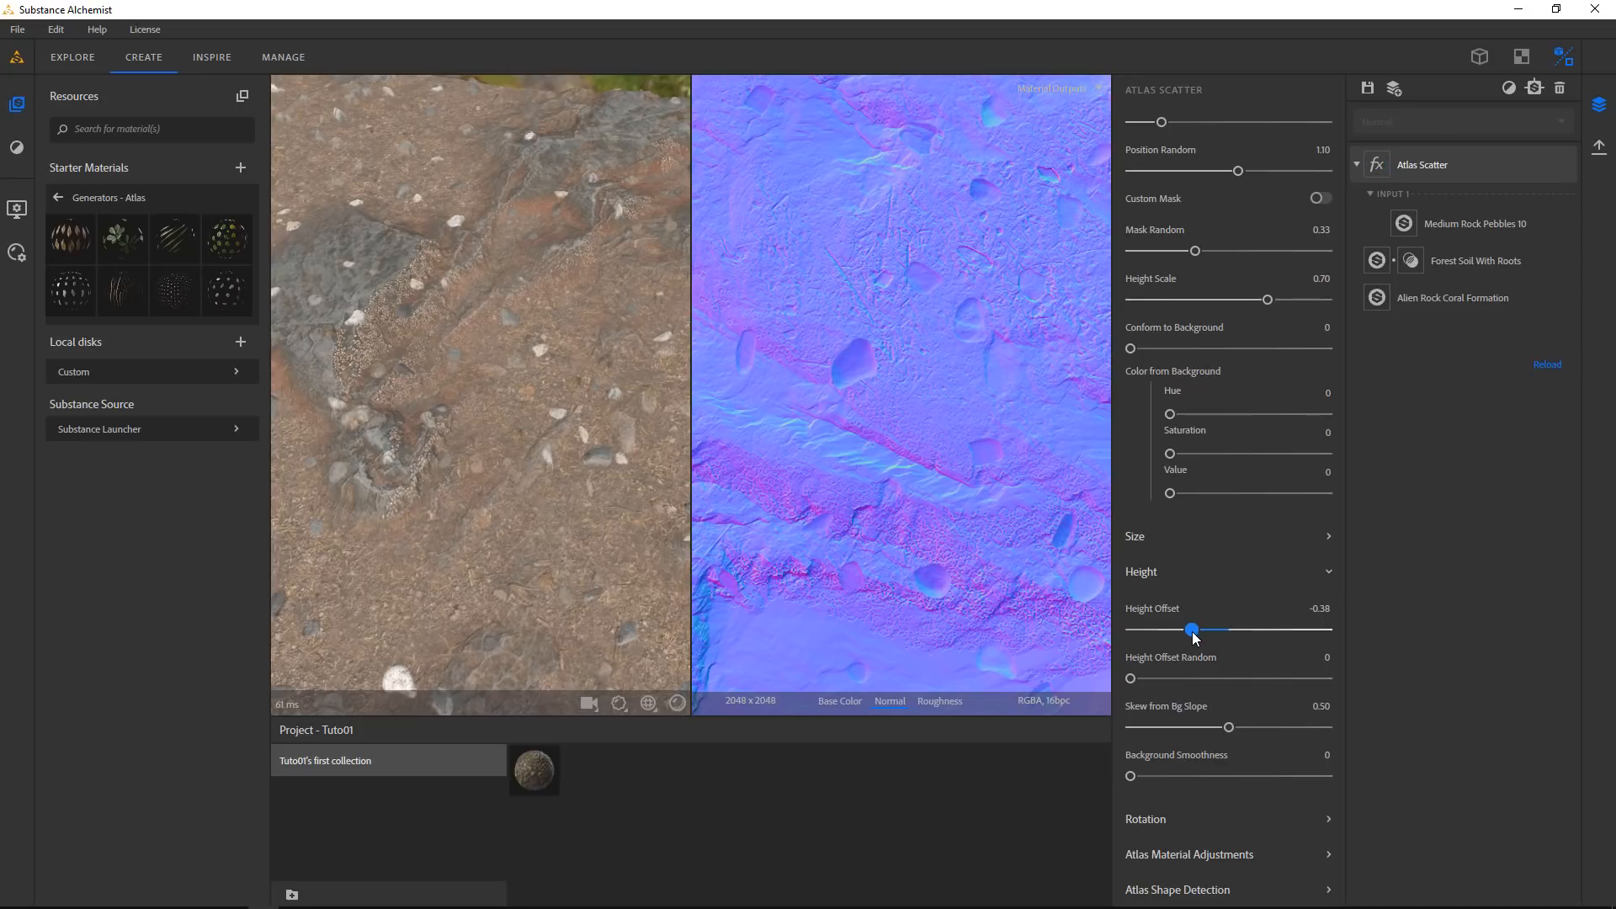
left_click_drag(607, 499, 518, 431)
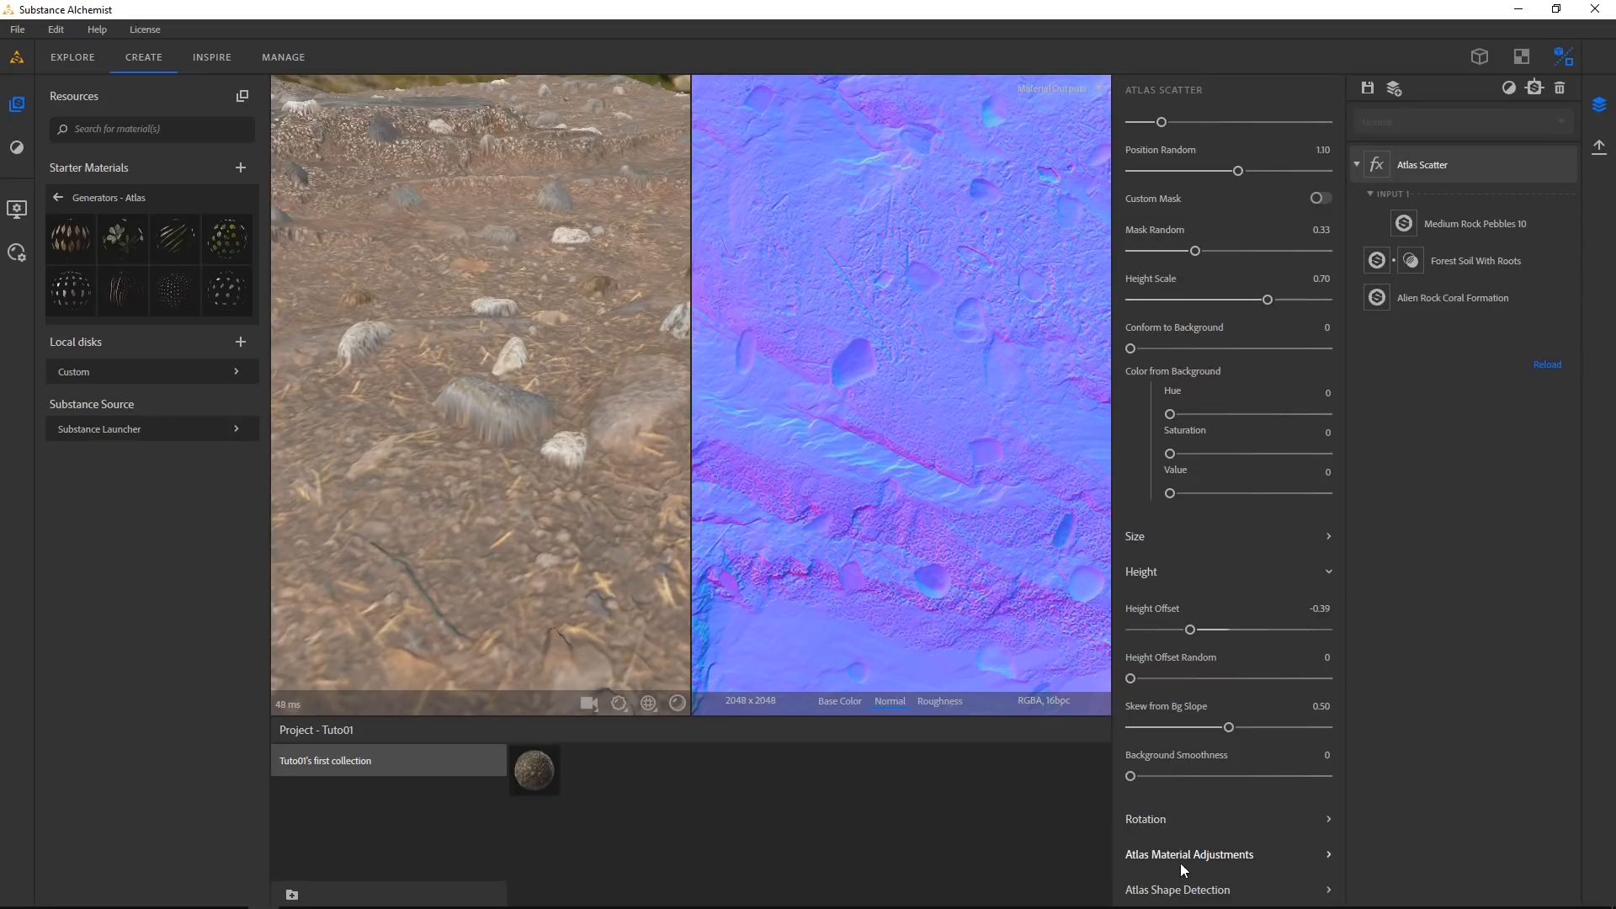
Set Ignore Shape Smaller Than to 0 in the atlas shape detection settings and review the scattered pebbles in the 3D view
scroll(1288, 867, "down", 3)
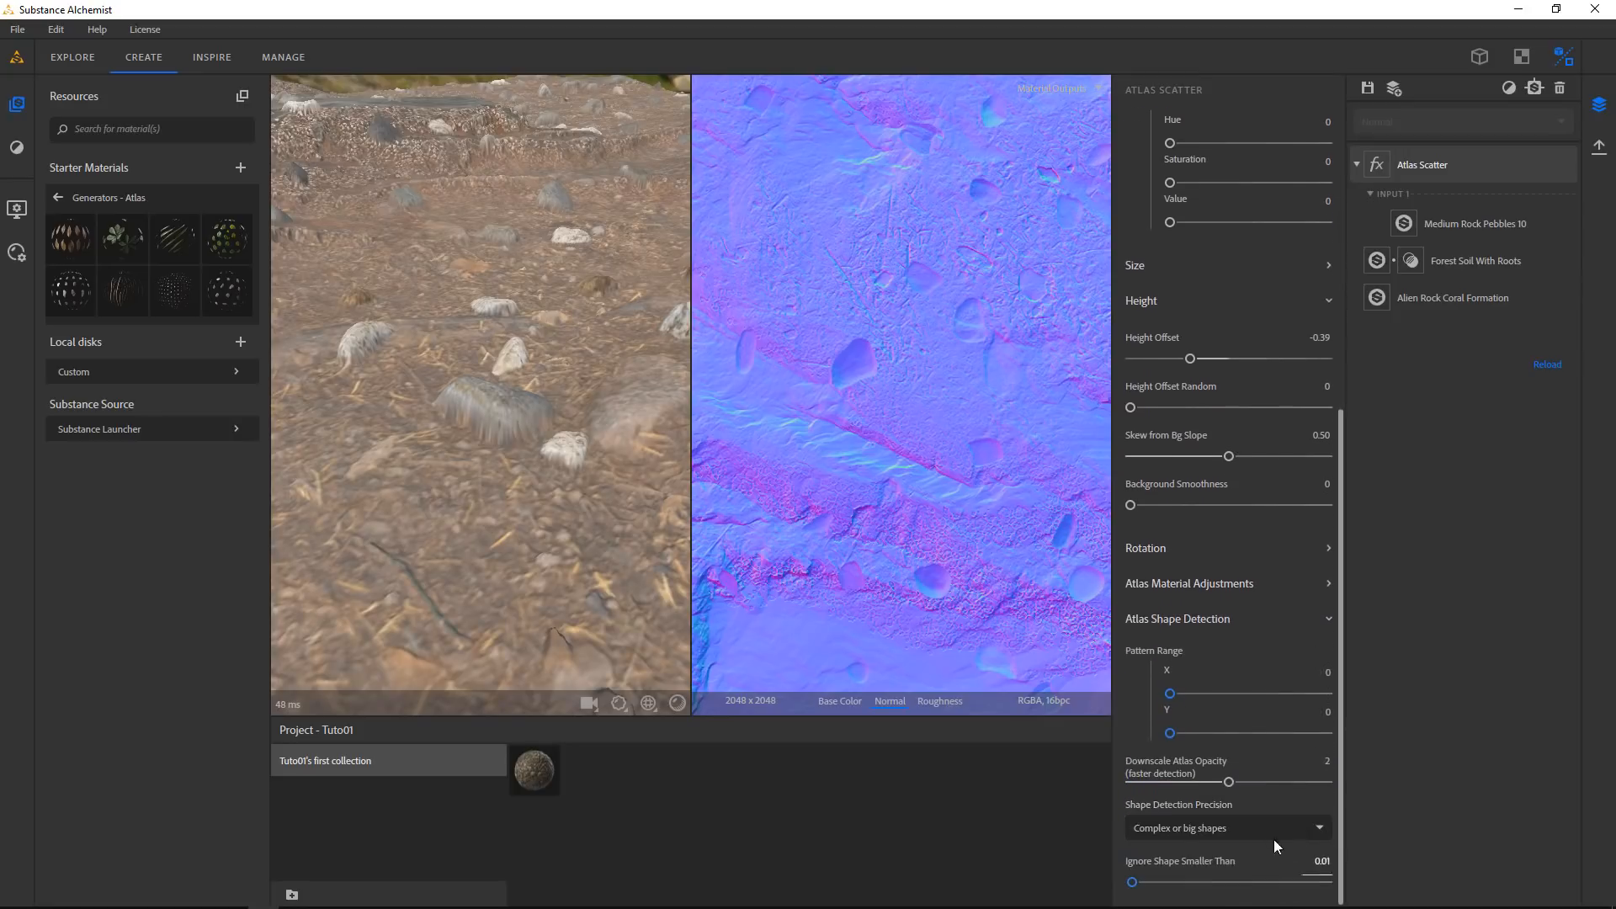
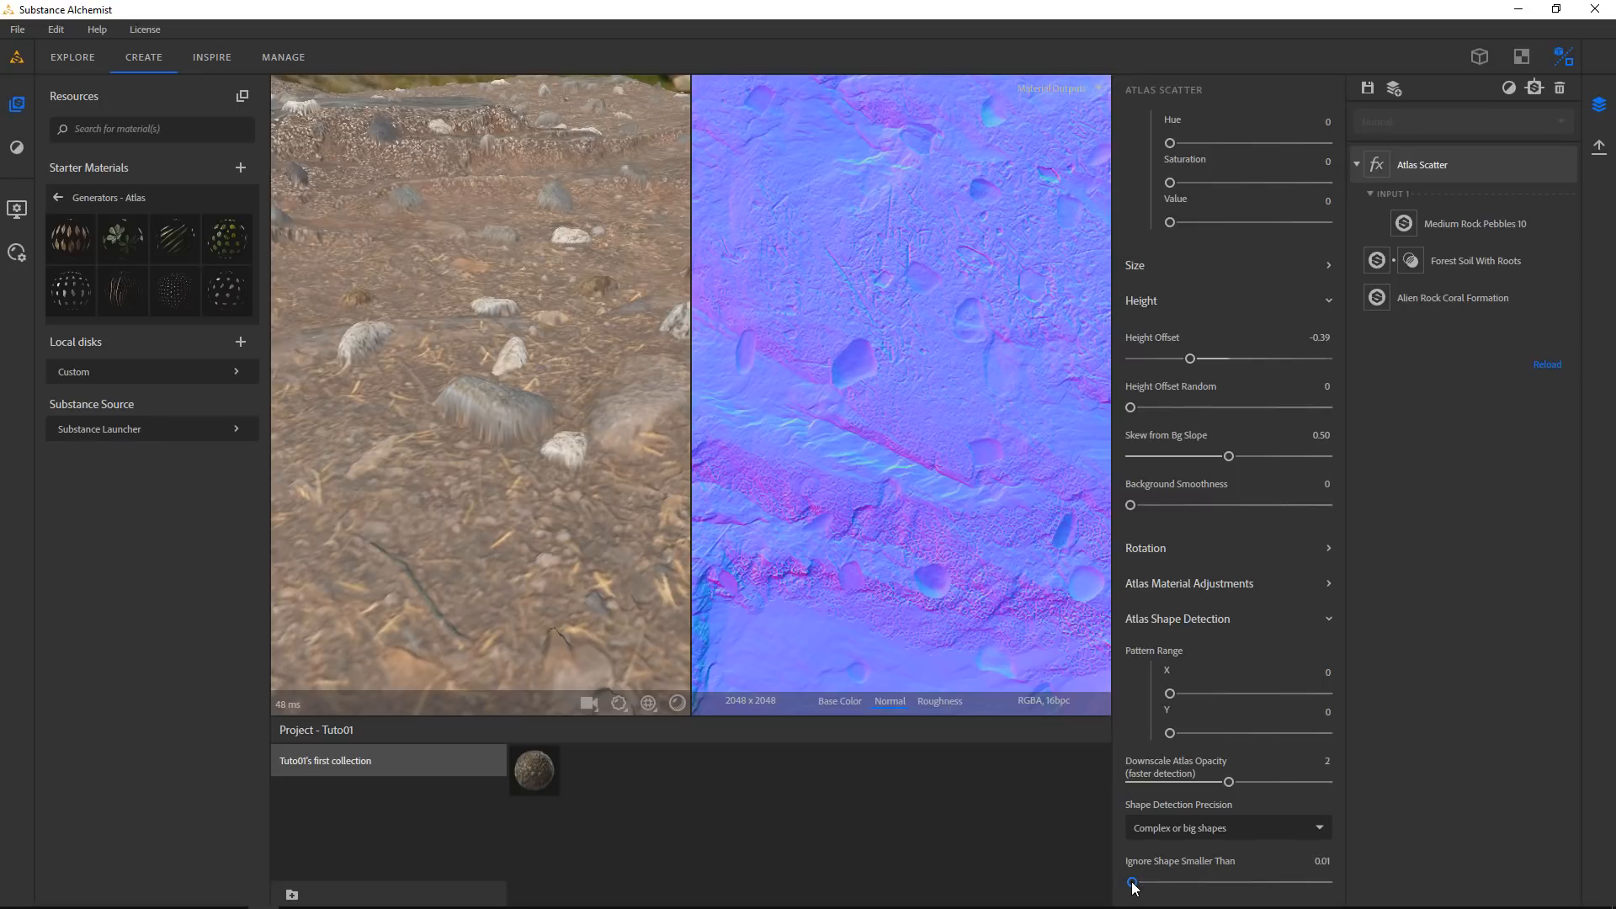
left_click_drag(1133, 883, 1107, 884)
scroll(603, 498, "down", 5)
left_click_drag(486, 464, 643, 473)
scroll(611, 483, "down", 5)
scroll(475, 404, "up", 5)
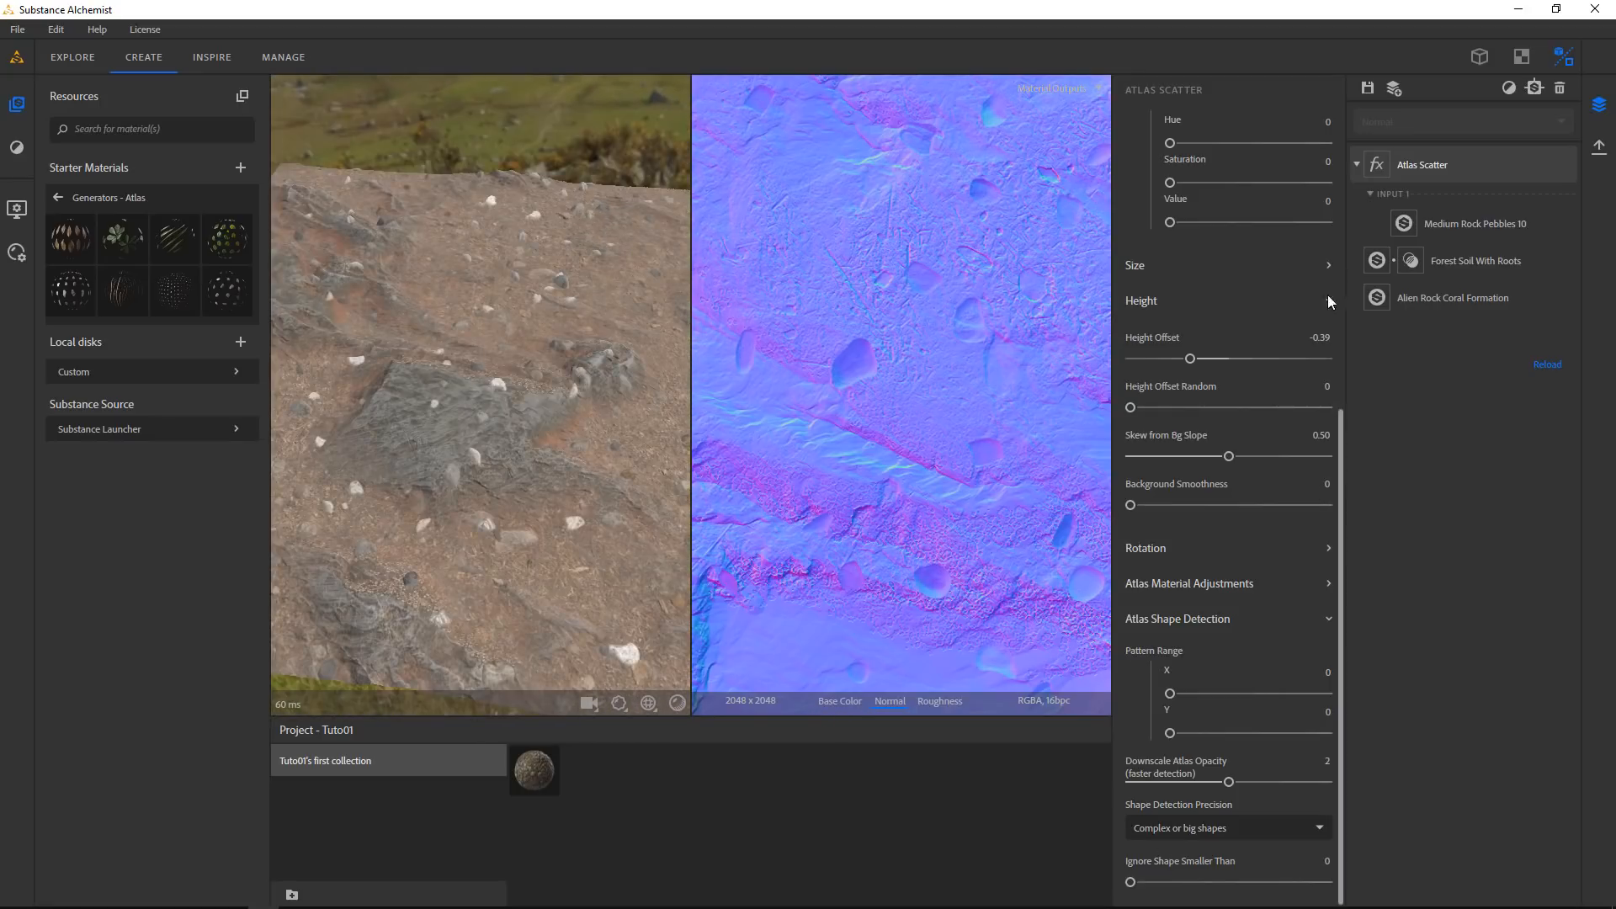
Enable the Custom Mask for the Atlas Scatter and activate painting of that mask in the 2D view
scroll(1263, 286, "up", 3)
scroll(1262, 286, "up", 8)
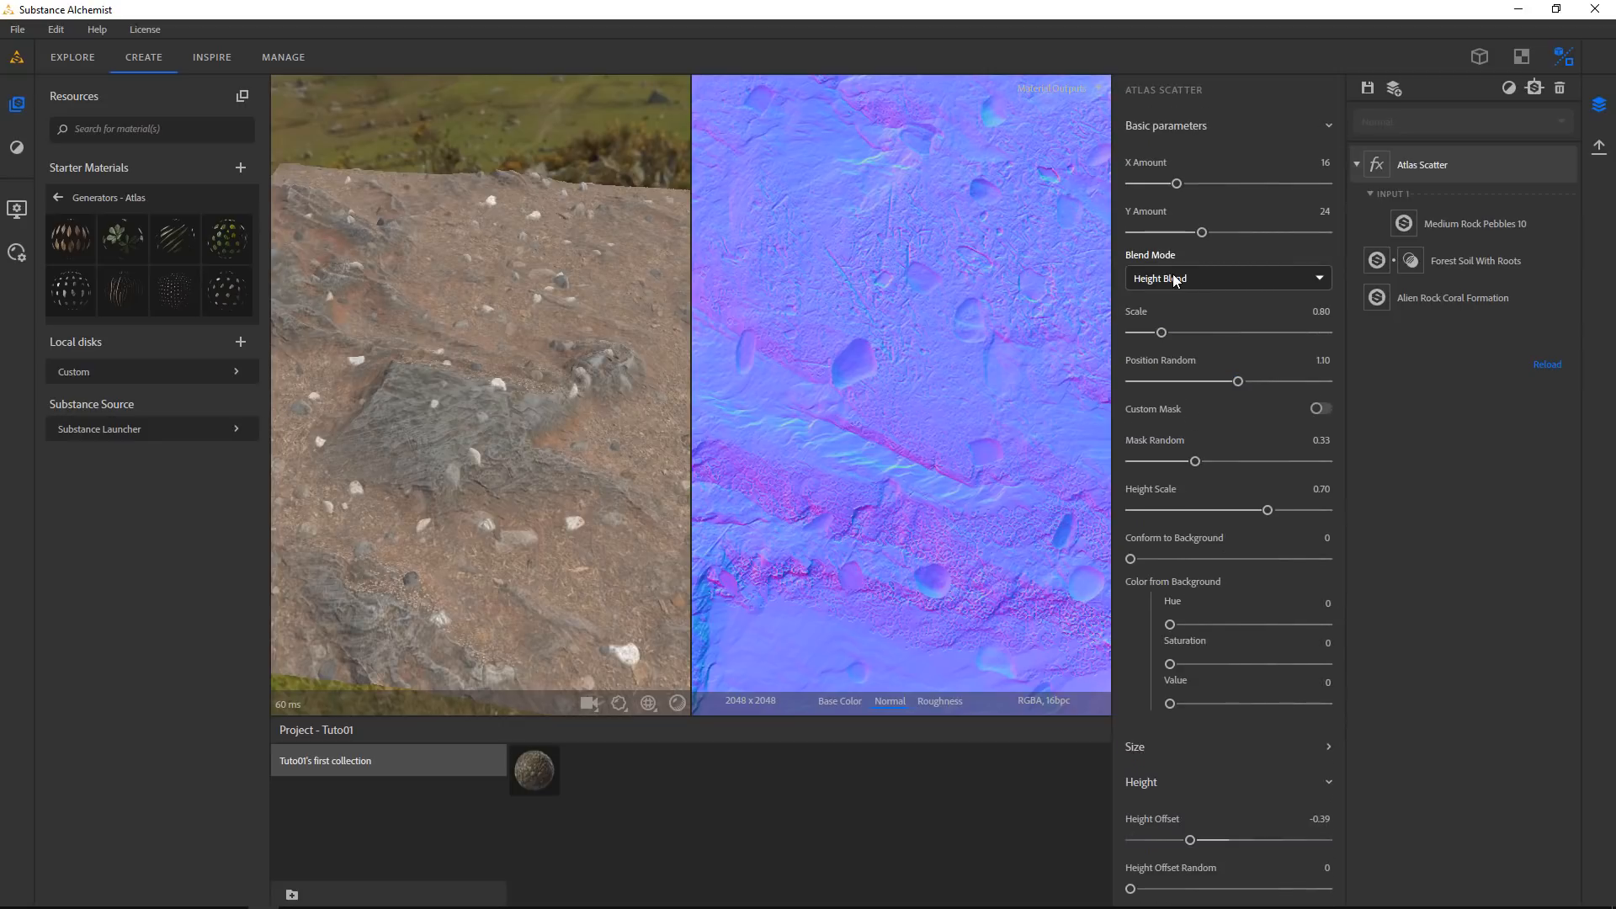
left_click(1318, 410)
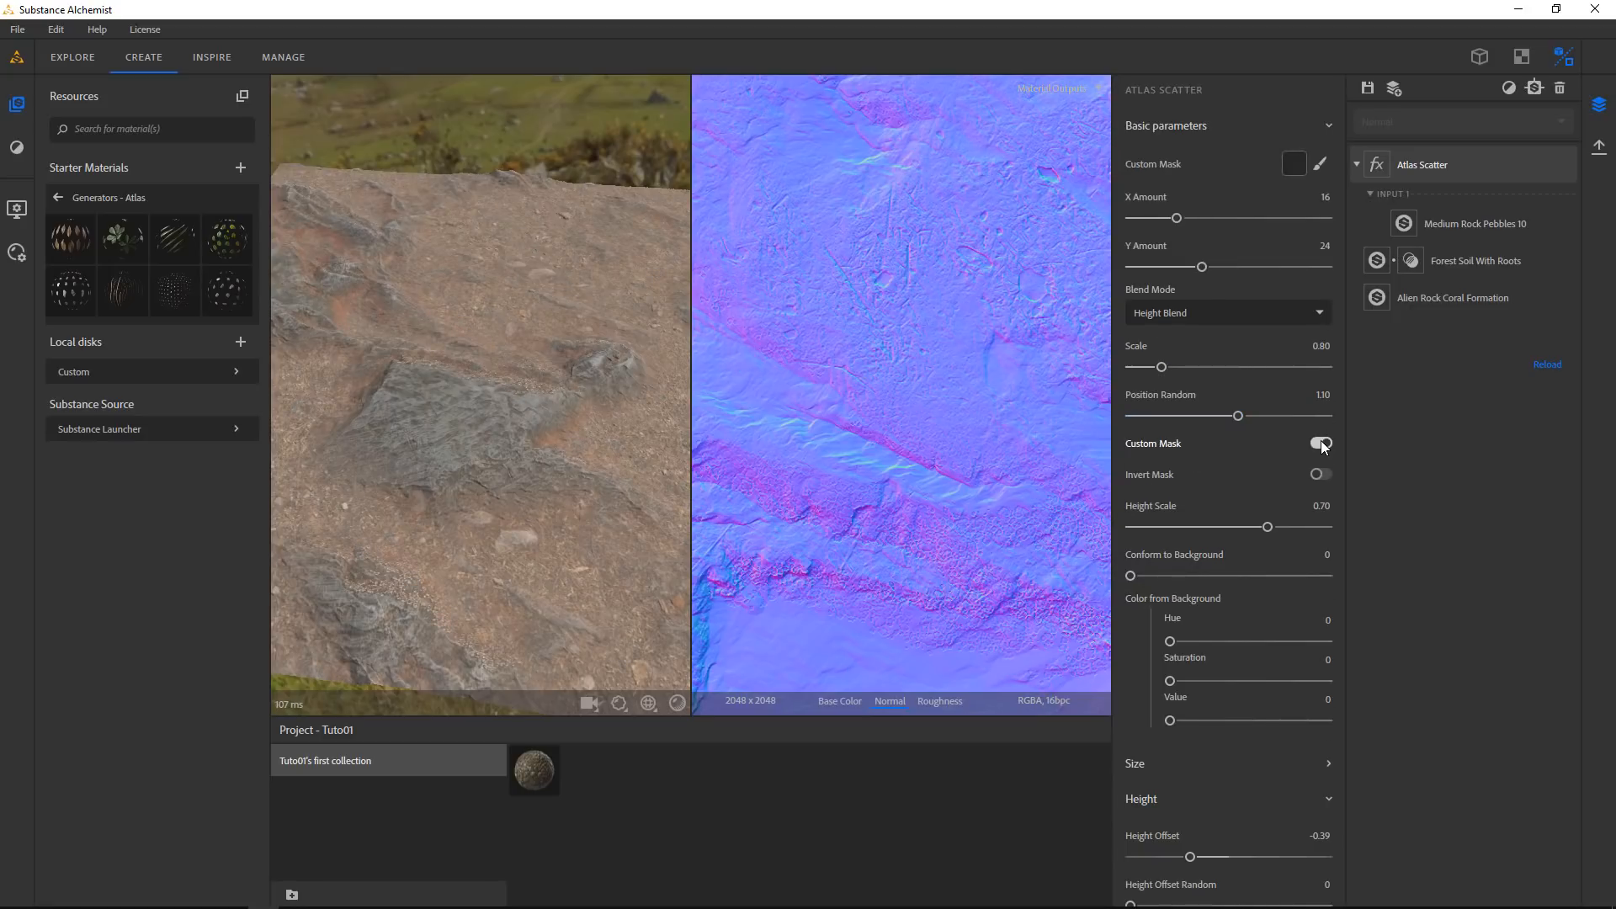
left_click(1295, 165)
left_click(1115, 646)
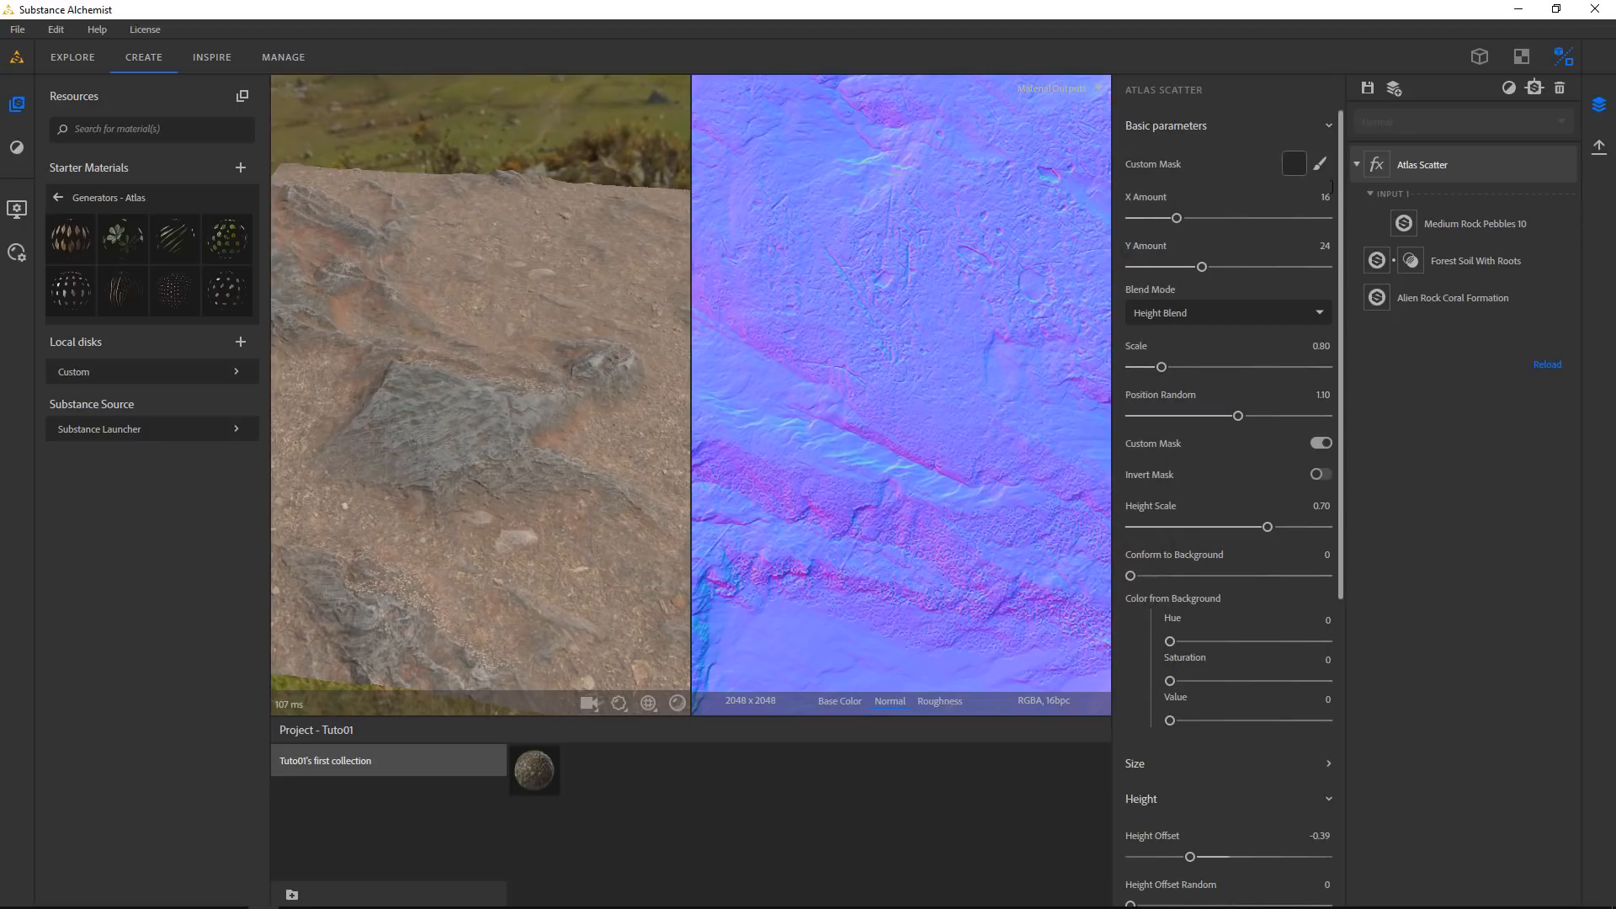
left_click(1320, 170)
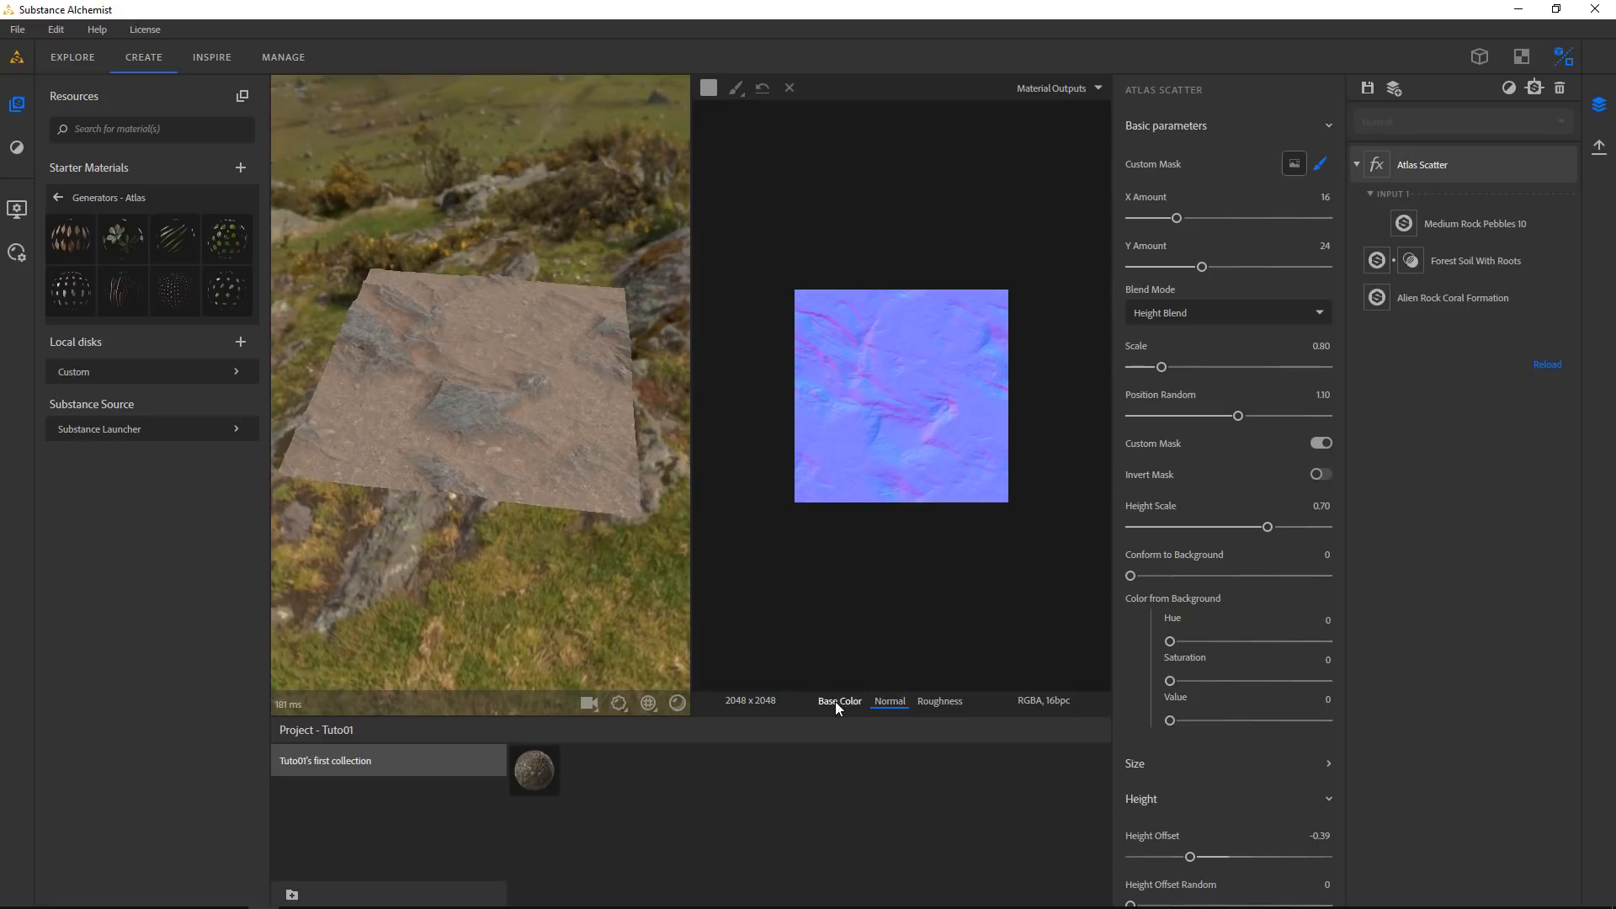
Set the brush pen size to 60 and paint the Atlas Scatter custom mask over the Base Color output to scatter pebbles
left_click(839, 701)
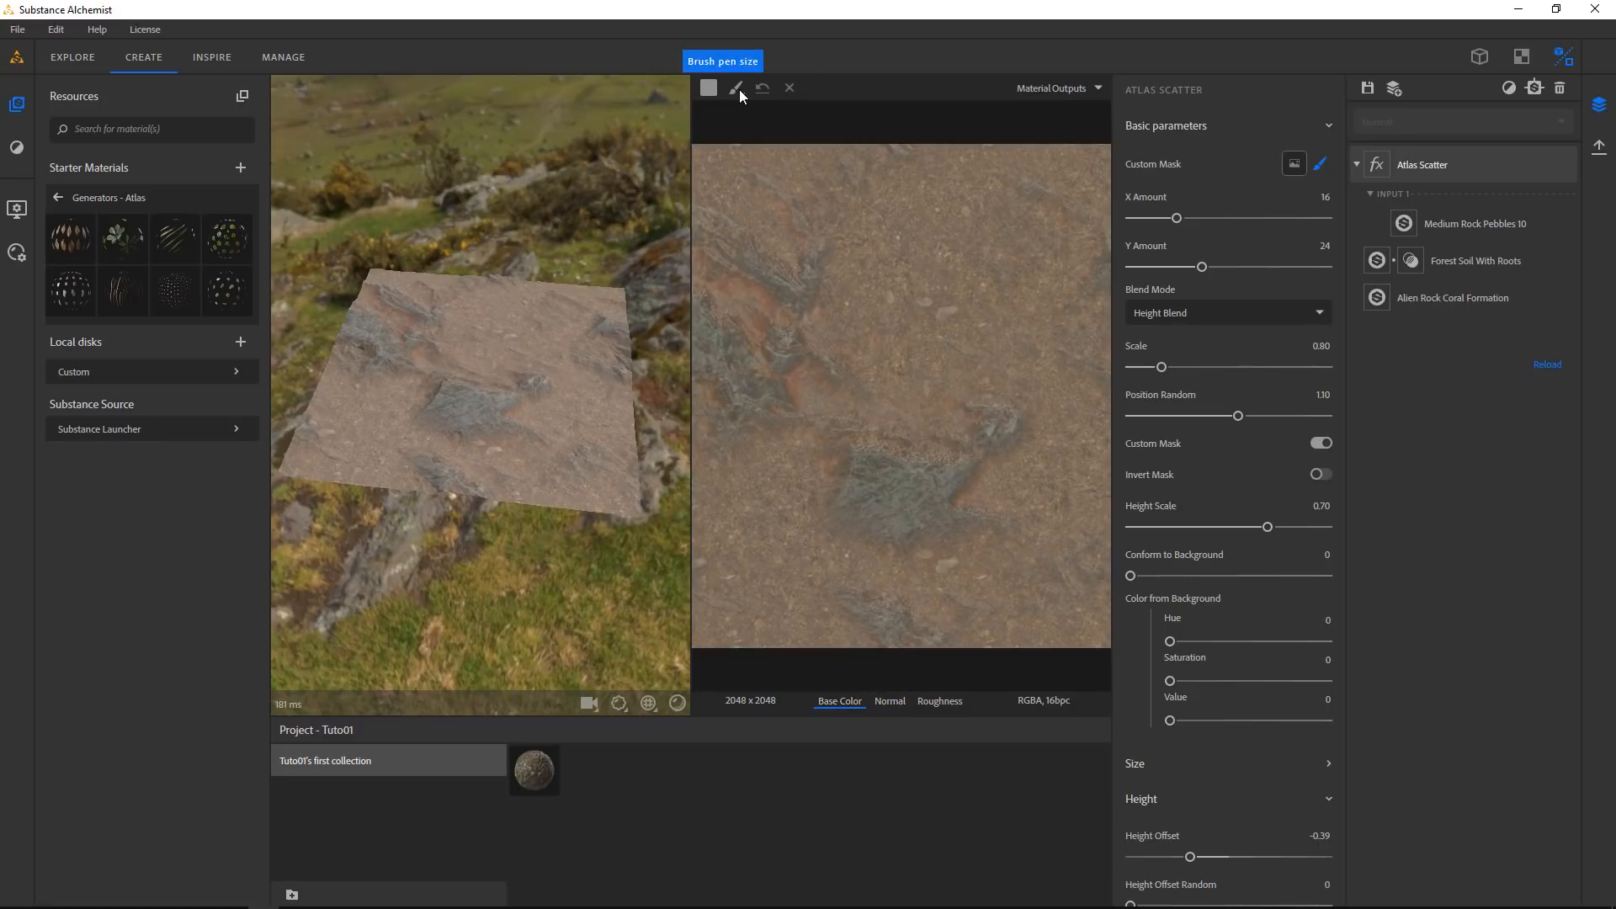
left_click(737, 88)
left_click_drag(855, 143, 961, 143)
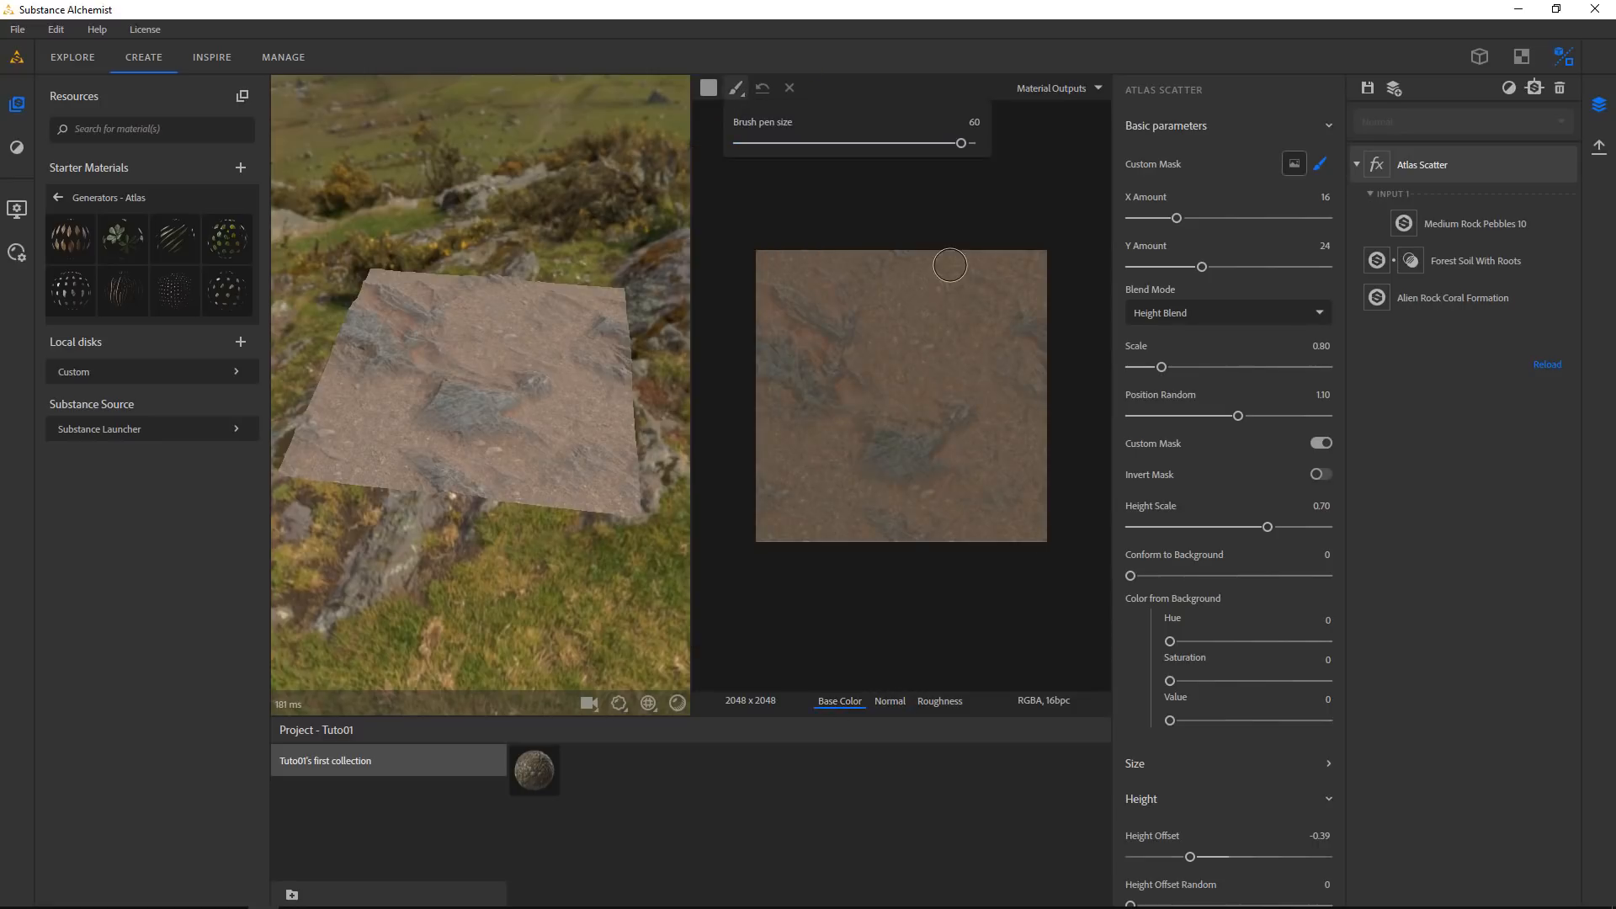
mouse_move(787, 269)
left_mouse_down()
mouse_move(1029, 273)
mouse_move(961, 368)
mouse_move(867, 362)
mouse_move(846, 296)
mouse_move(985, 337)
mouse_move(905, 347)
mouse_move(897, 379)
mouse_move(993, 400)
mouse_move(1006, 354)
mouse_move(1016, 420)
mouse_move(969, 454)
mouse_move(1031, 446)
mouse_move(1019, 518)
mouse_move(951, 496)
mouse_move(1023, 535)
mouse_move(767, 454)
mouse_move(858, 530)
mouse_move(779, 537)
mouse_move(768, 520)
mouse_move(815, 460)
mouse_move(779, 421)
mouse_move(794, 445)
mouse_move(927, 409)
left_mouse_up()
left_click_drag(532, 464, 225, 402)
scroll(472, 308, "up", 6)
left_click_drag(471, 308, 547, 465)
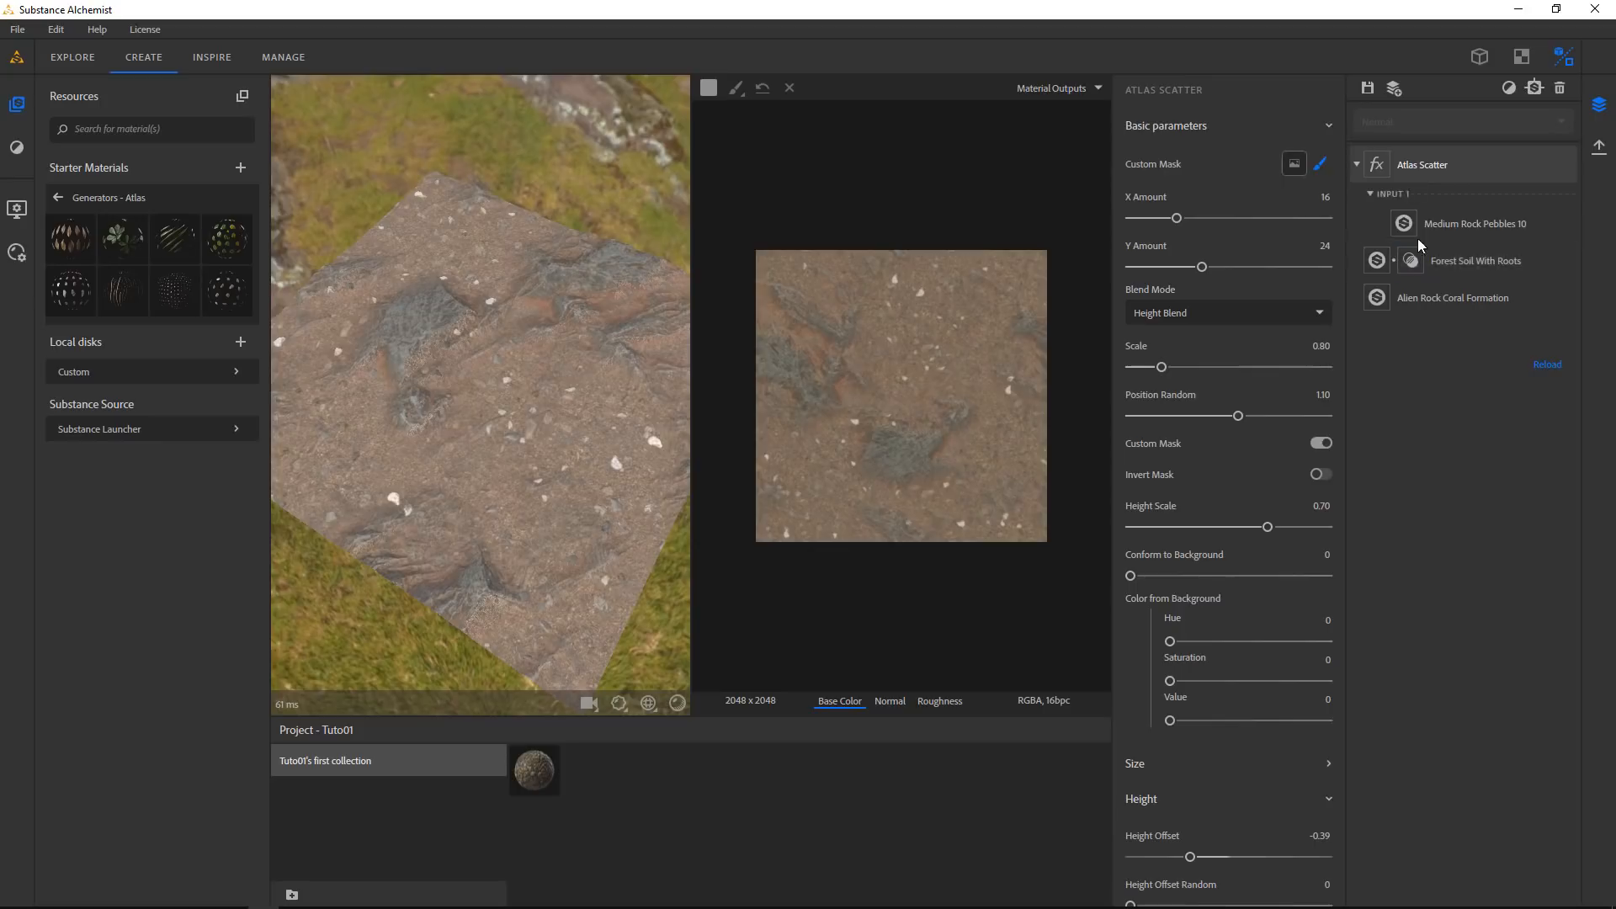
Add a Water filter above the Atlas Scatter layer
left_click(1371, 194)
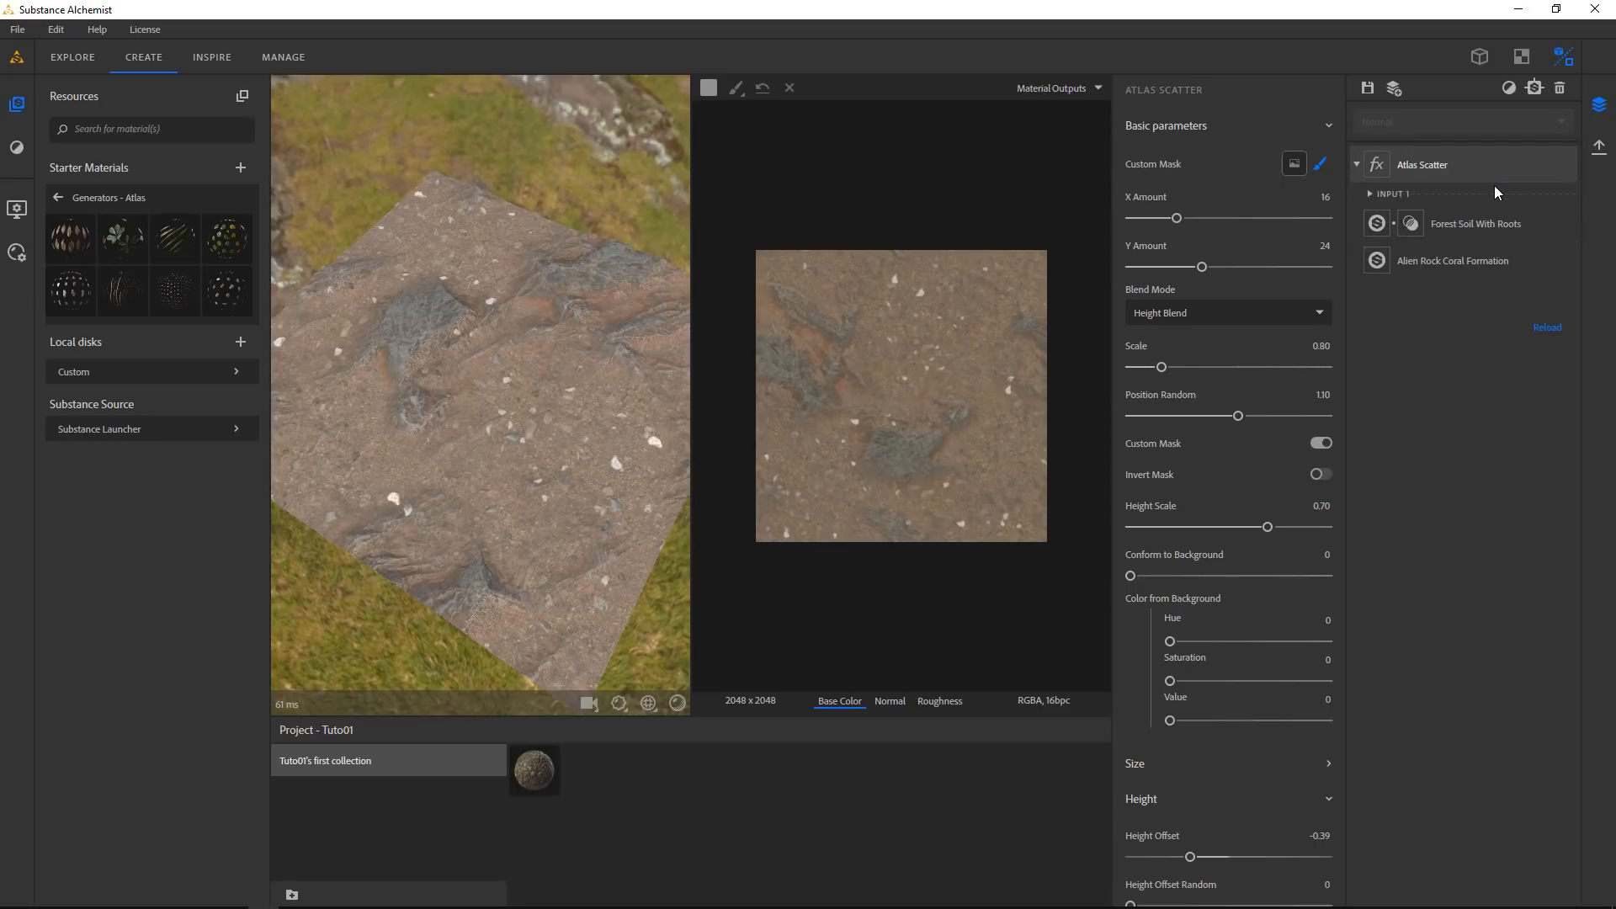
scroll(958, 380, "up", 3)
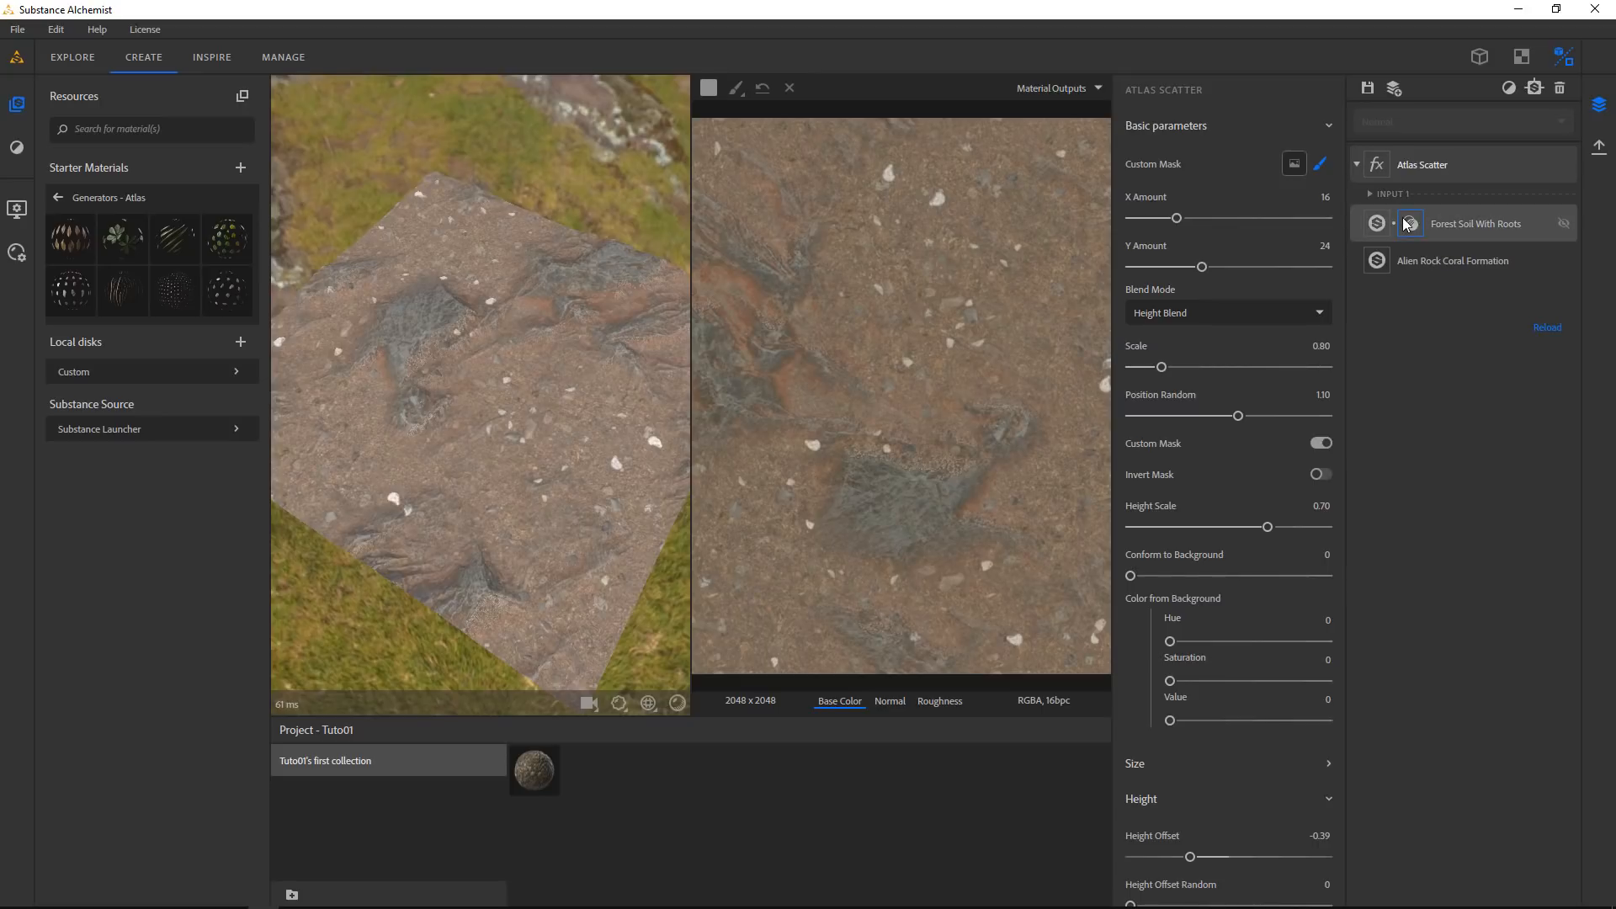
left_click(1508, 88)
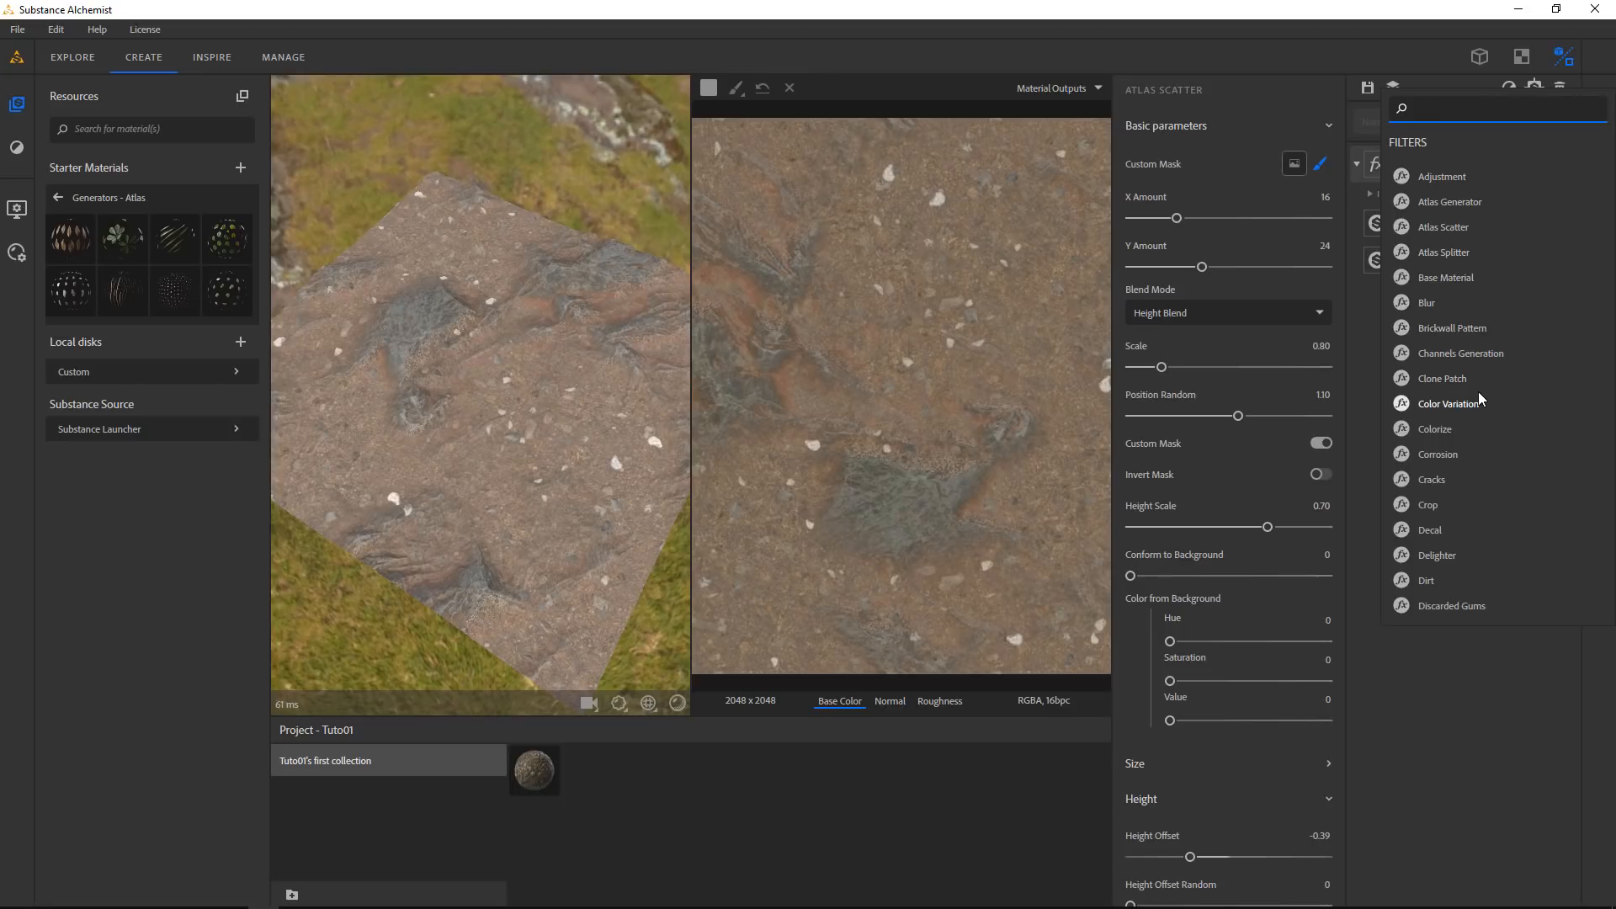
type("wa")
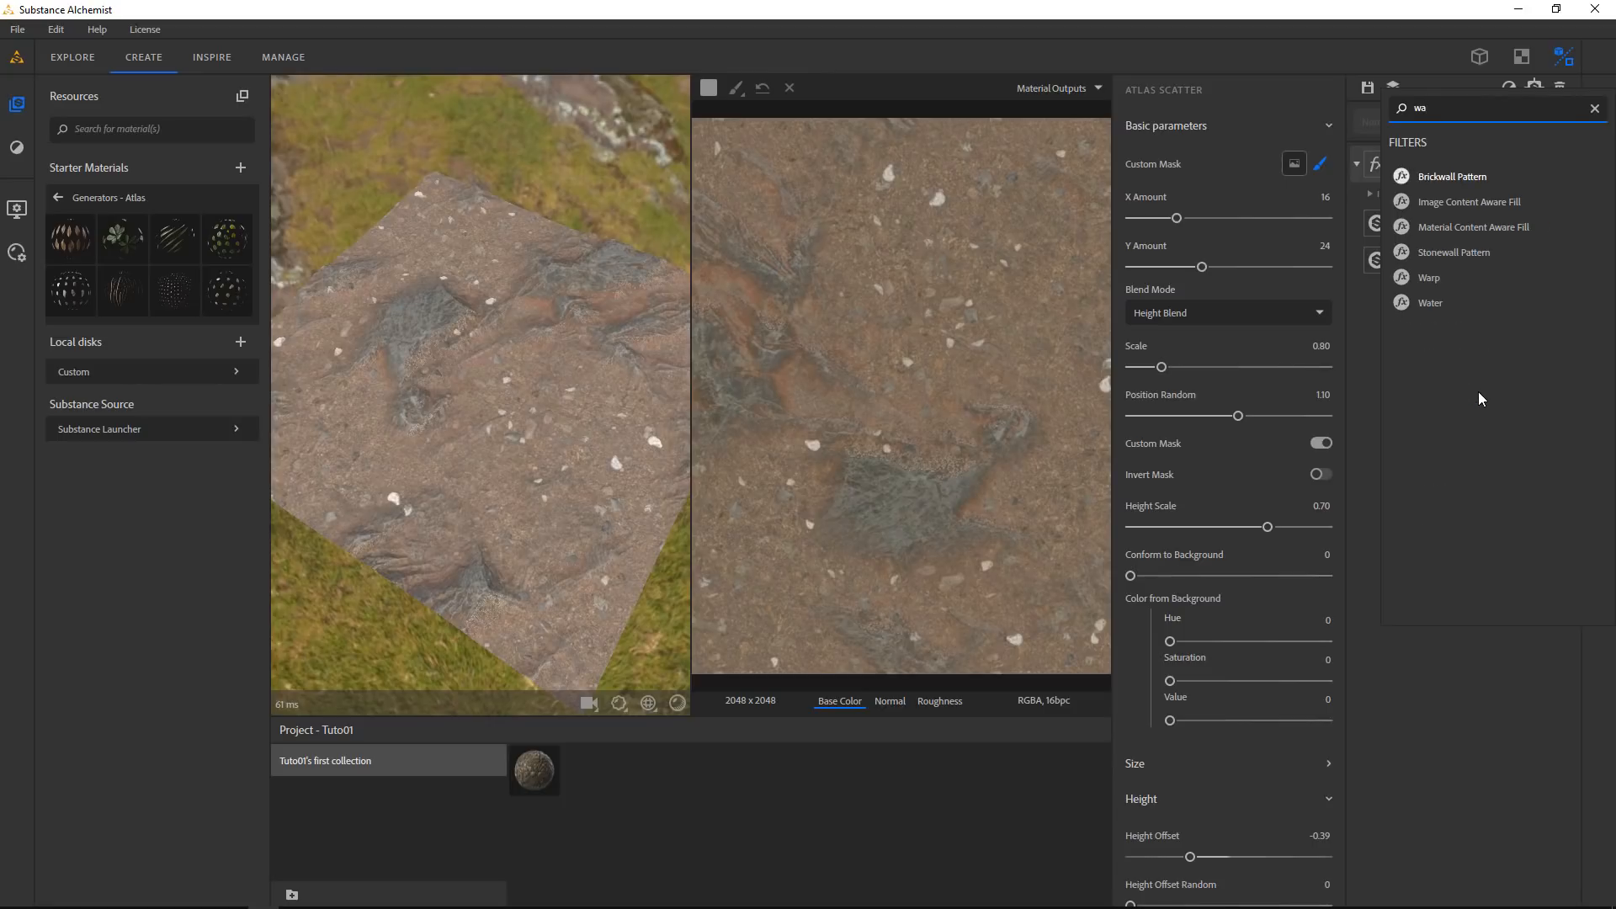
left_click(1432, 304)
left_click_drag(598, 381, 707, 415)
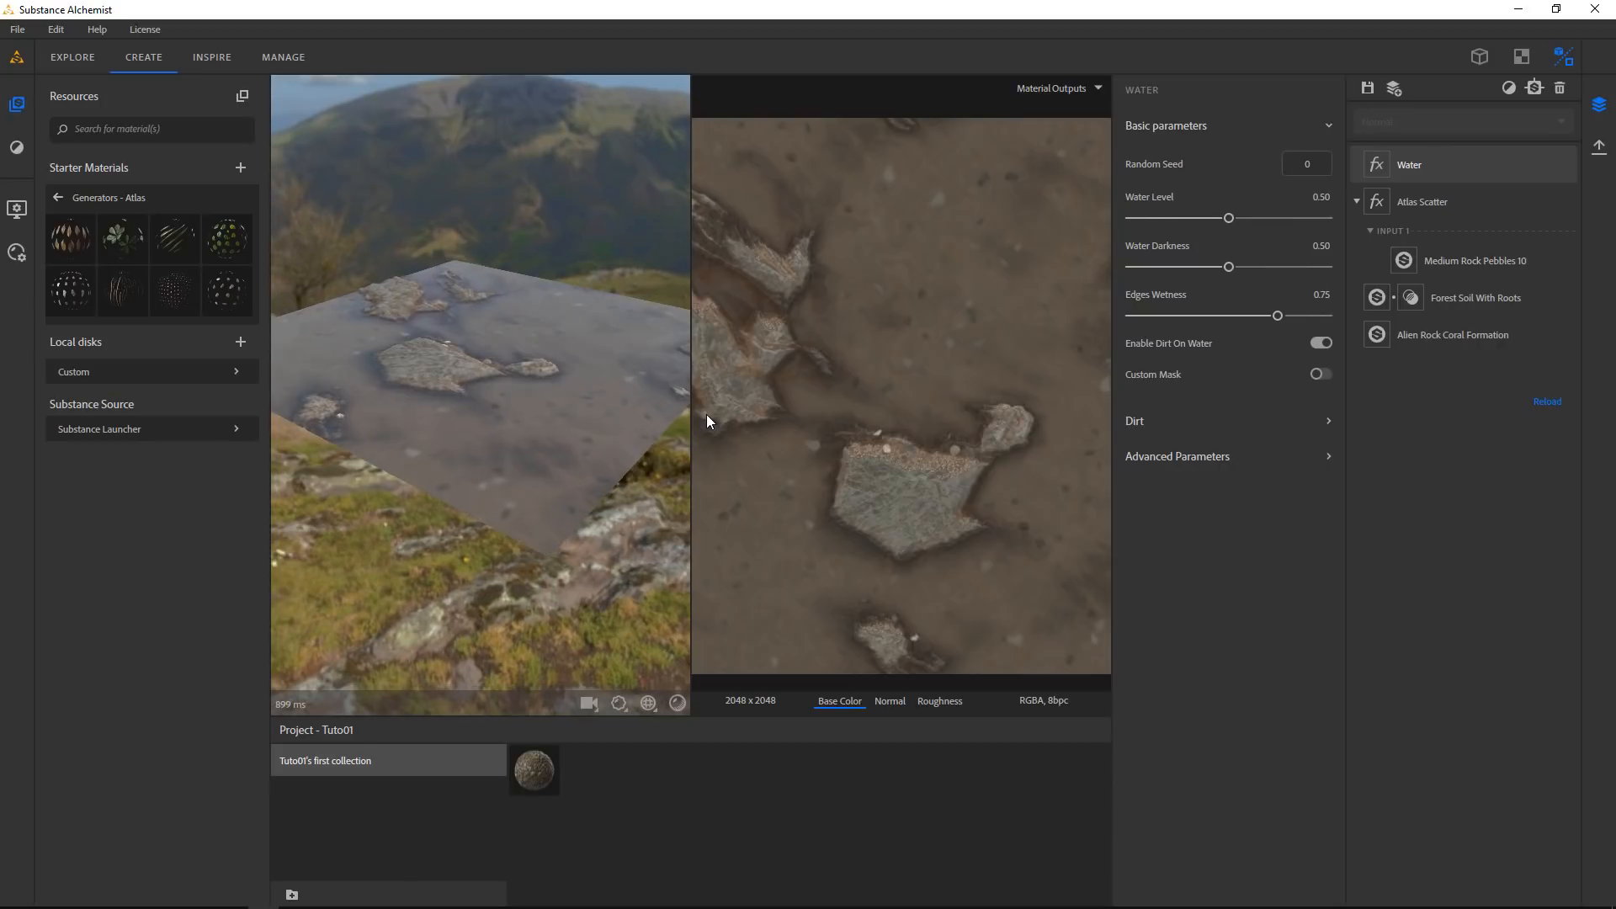
Set the Water filter's level to 0.08, its darkness to 0.49 and its edges wetness to 1
left_click_drag(1232, 221, 1148, 220)
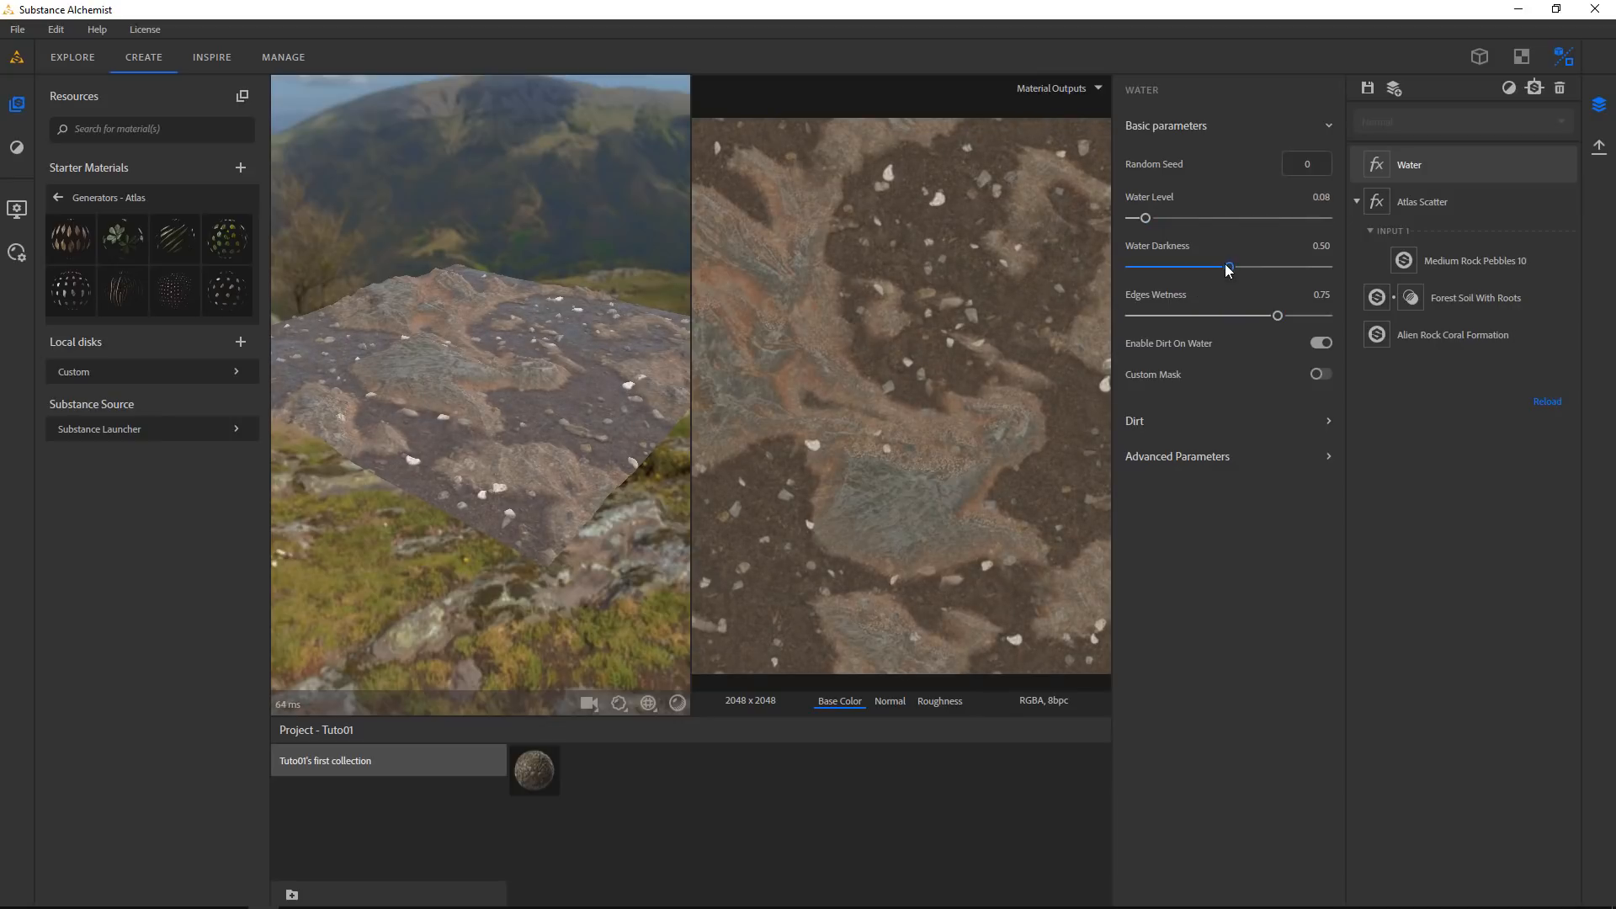
mouse_move(1229, 267)
left_mouse_down()
mouse_move(1262, 268)
mouse_move(1169, 267)
mouse_move(1227, 268)
left_mouse_up()
left_click_drag(1275, 316, 1160, 323)
left_click_drag(1167, 321, 1400, 326)
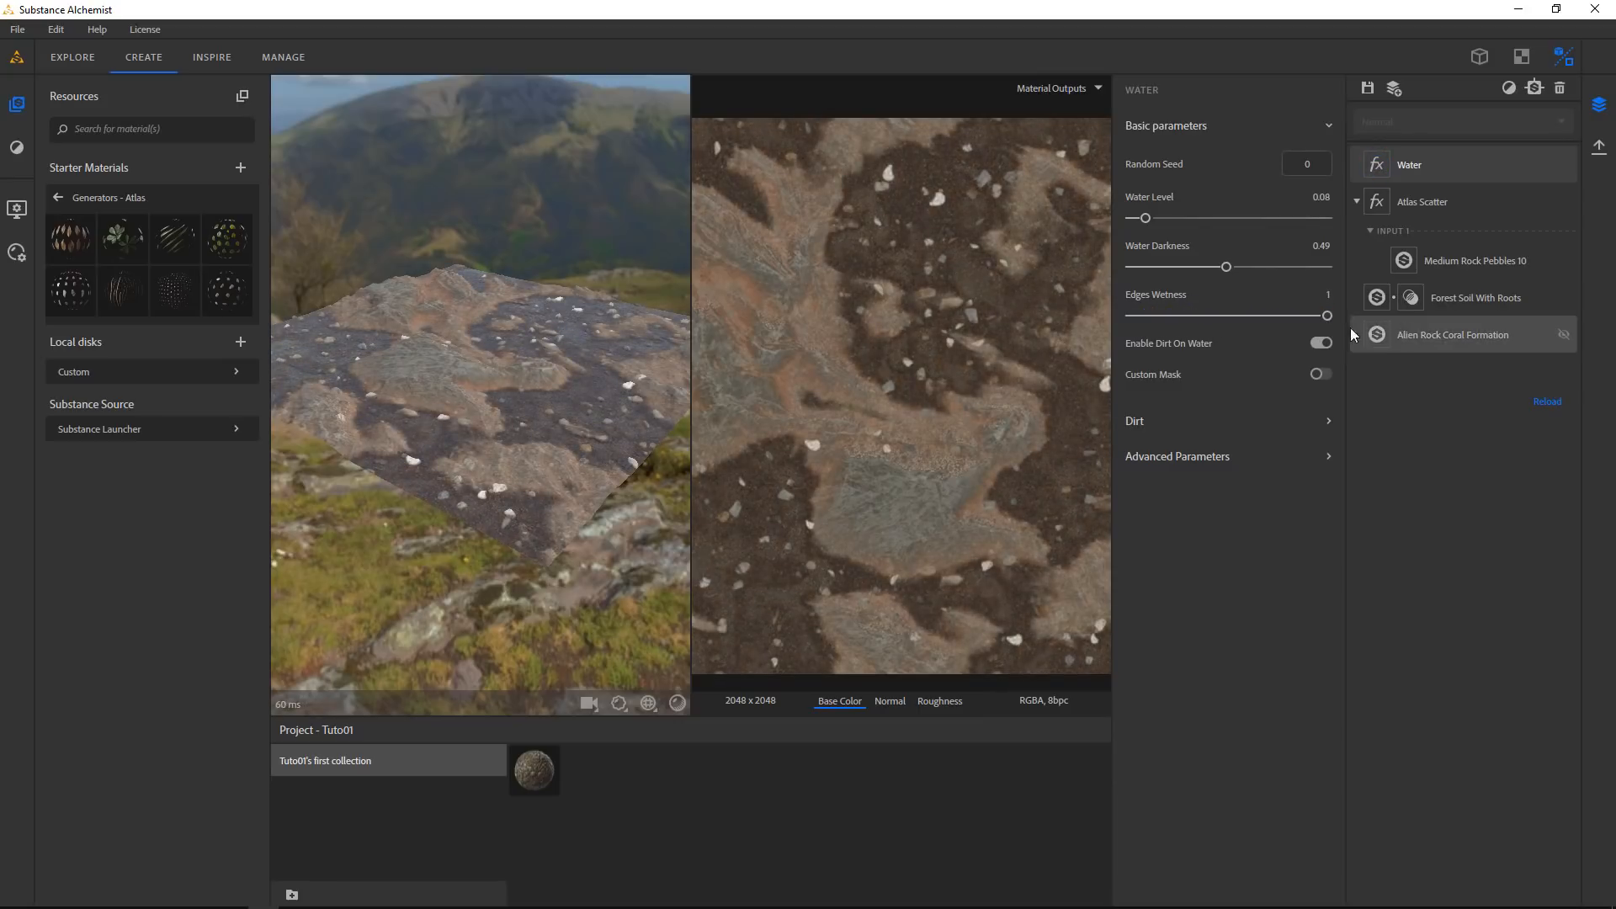
Raise the Water Level to 0.10
scroll(631, 408, "up", 5)
left_click_drag(631, 408, 416, 459)
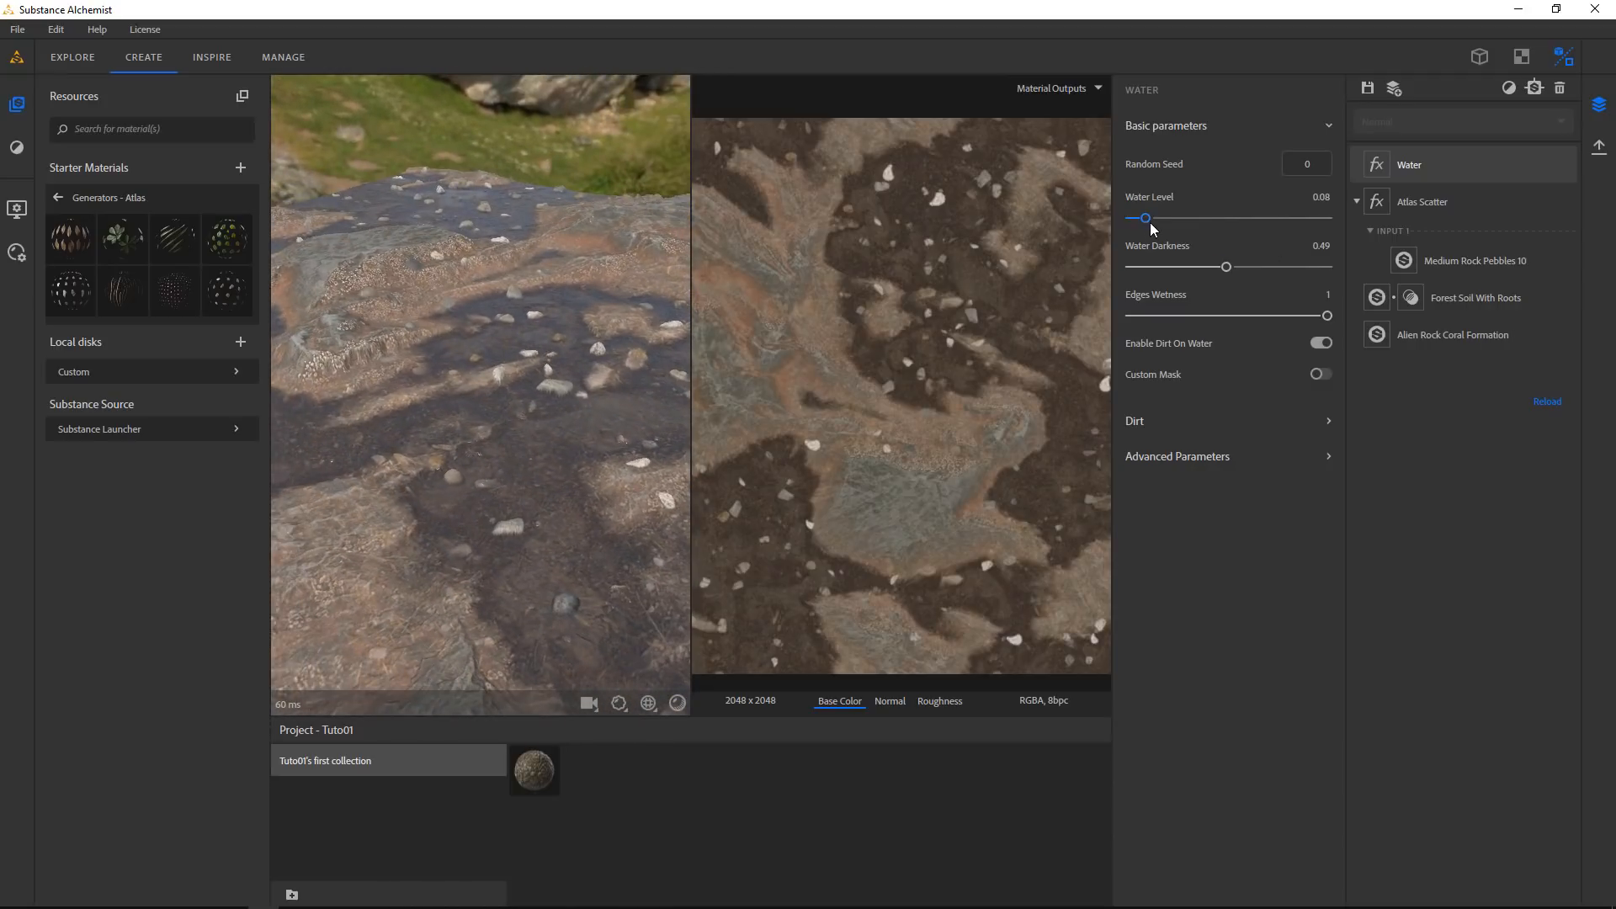
left_click_drag(1152, 227, 1155, 225)
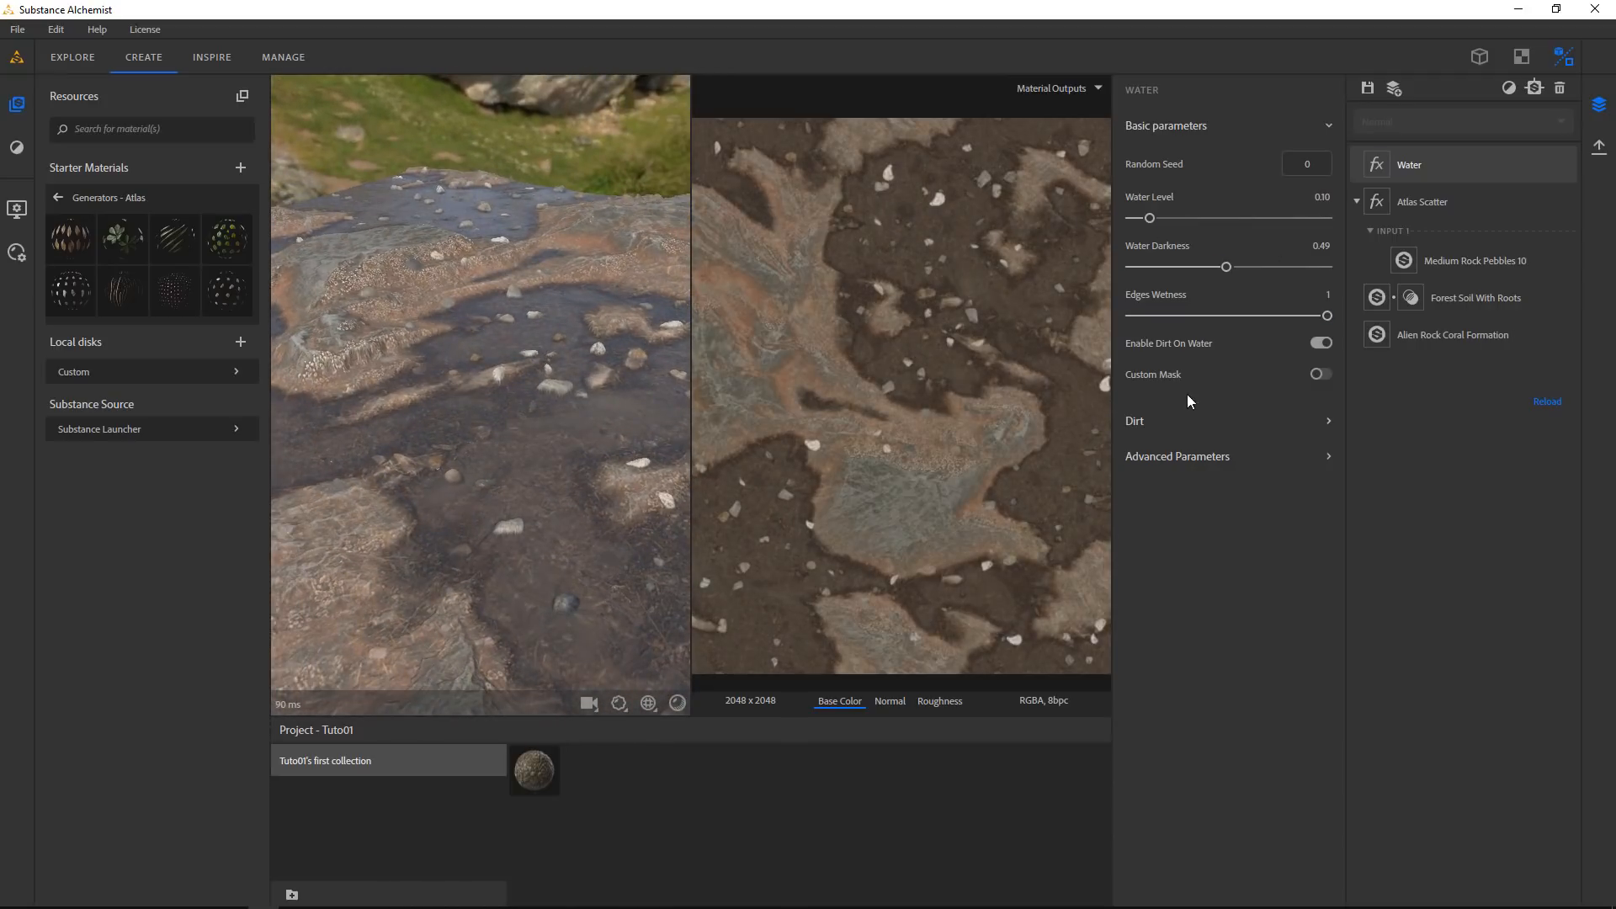
Expand the Water filter's Dirt settings and examine the Specular Level, Occlusion and Roughness outputs
left_click(1244, 421)
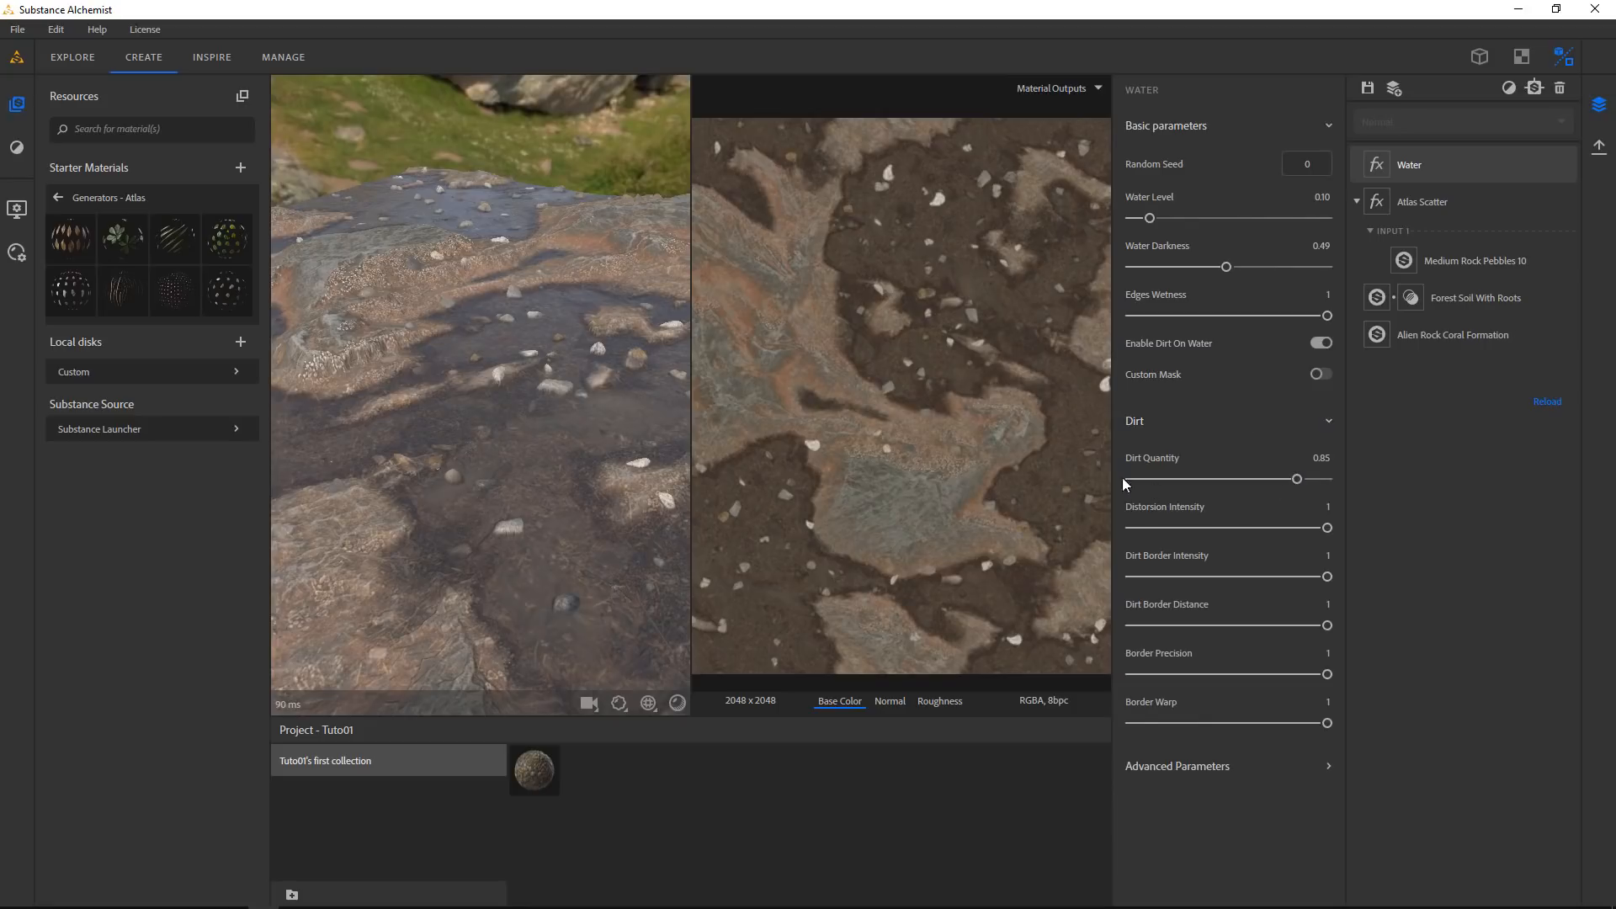
left_click_drag(549, 394, 583, 512)
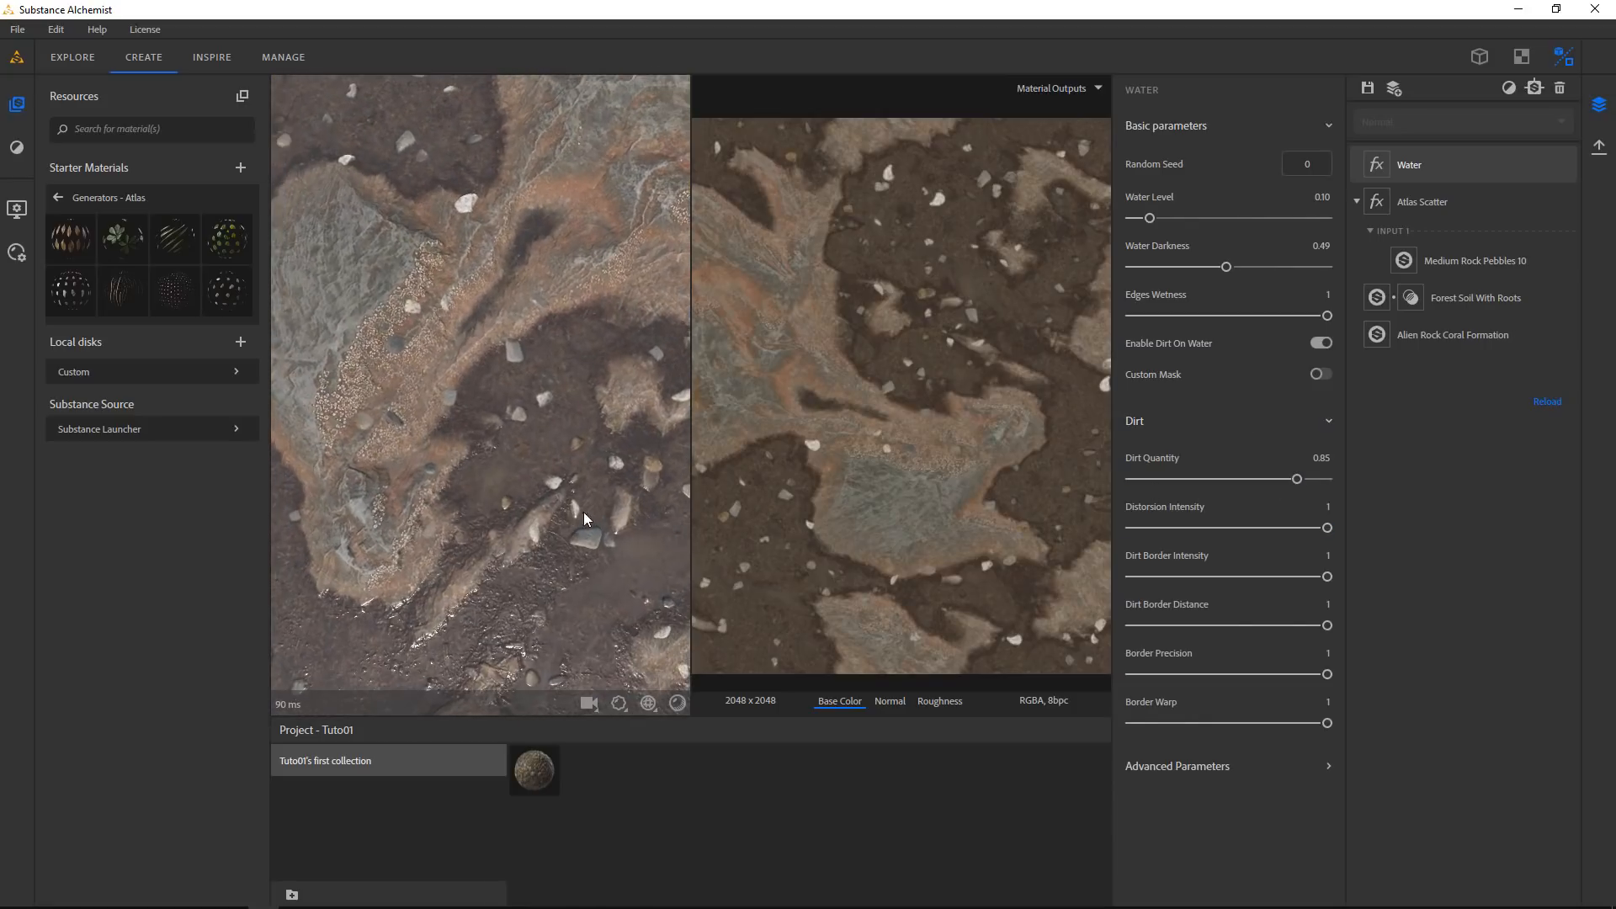
scroll(950, 710, "down", 5)
left_click(952, 707)
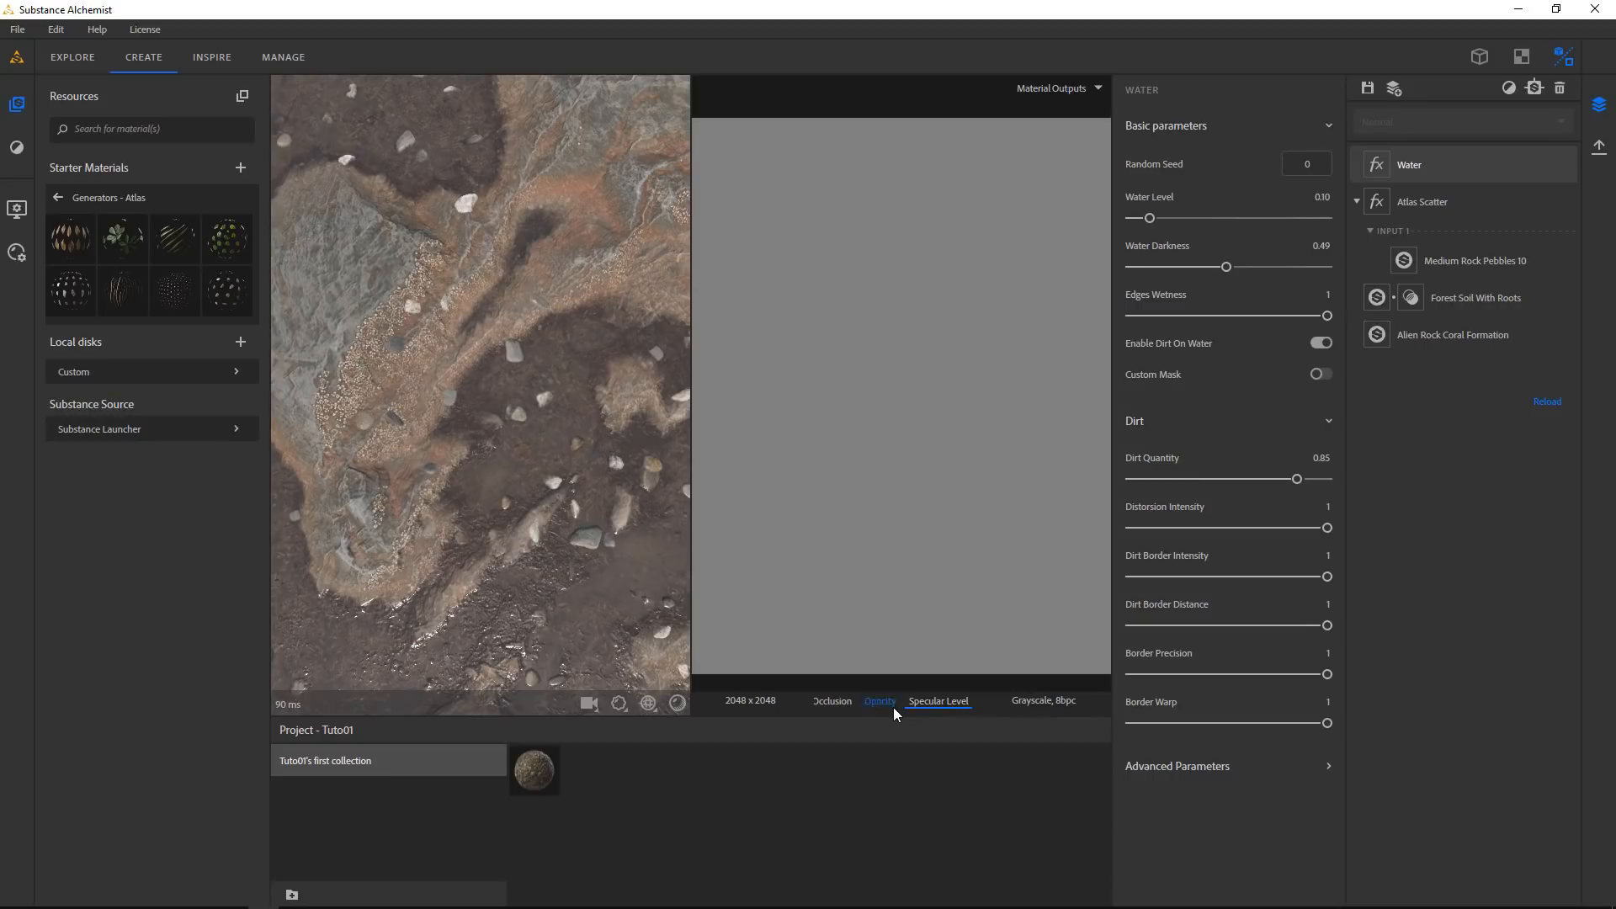
left_click(838, 703)
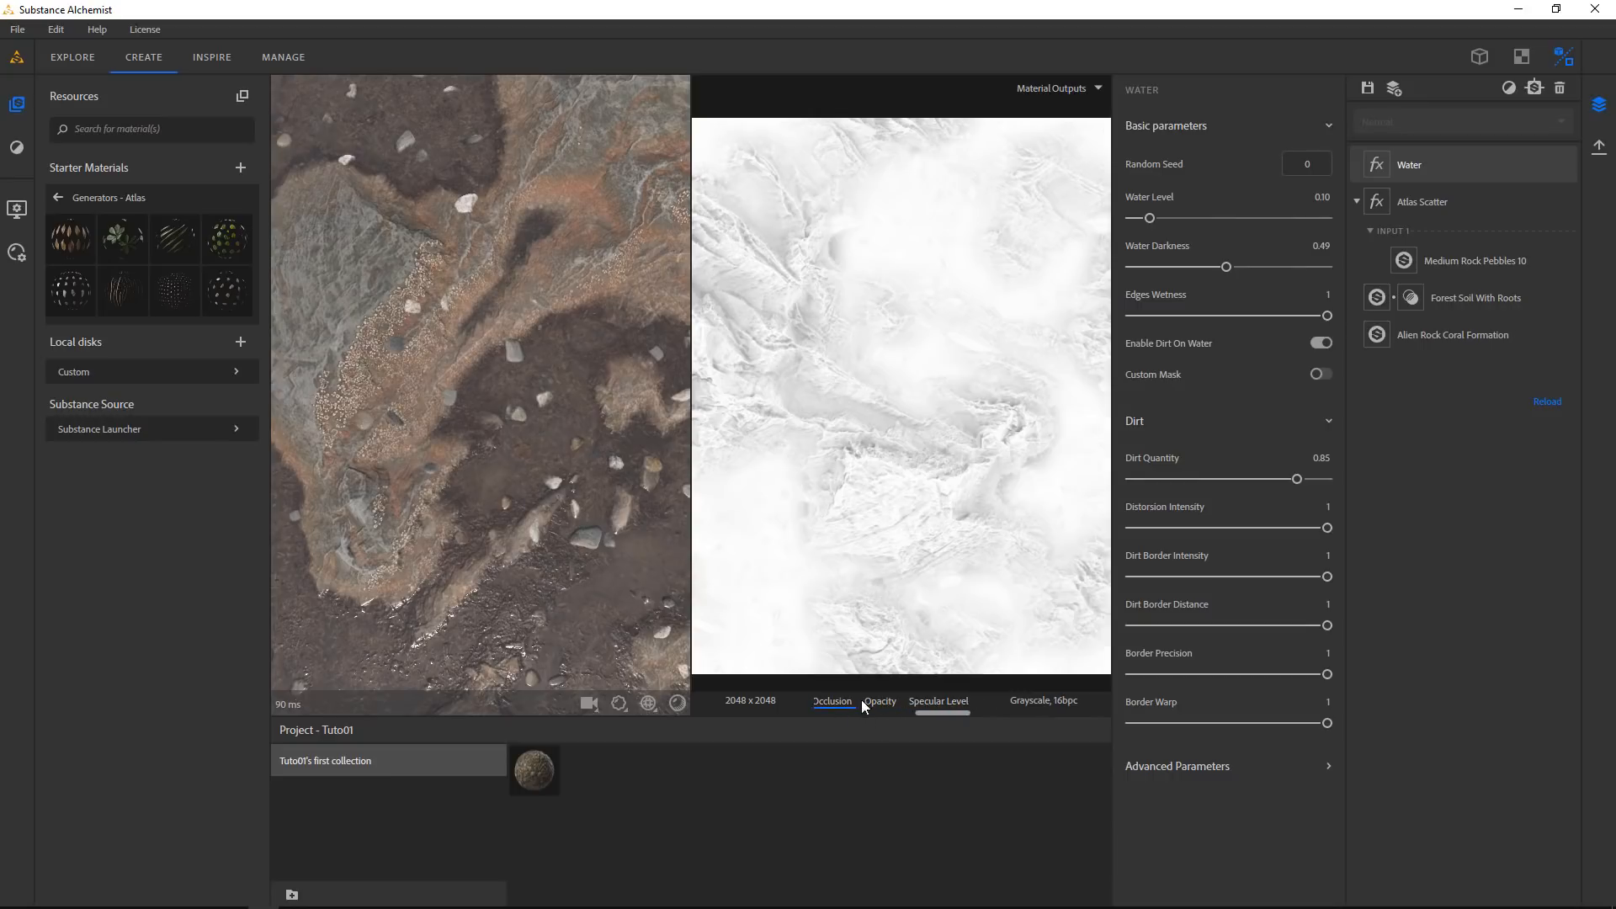
scroll(875, 703, "down", 5)
scroll(867, 714, "up", 3)
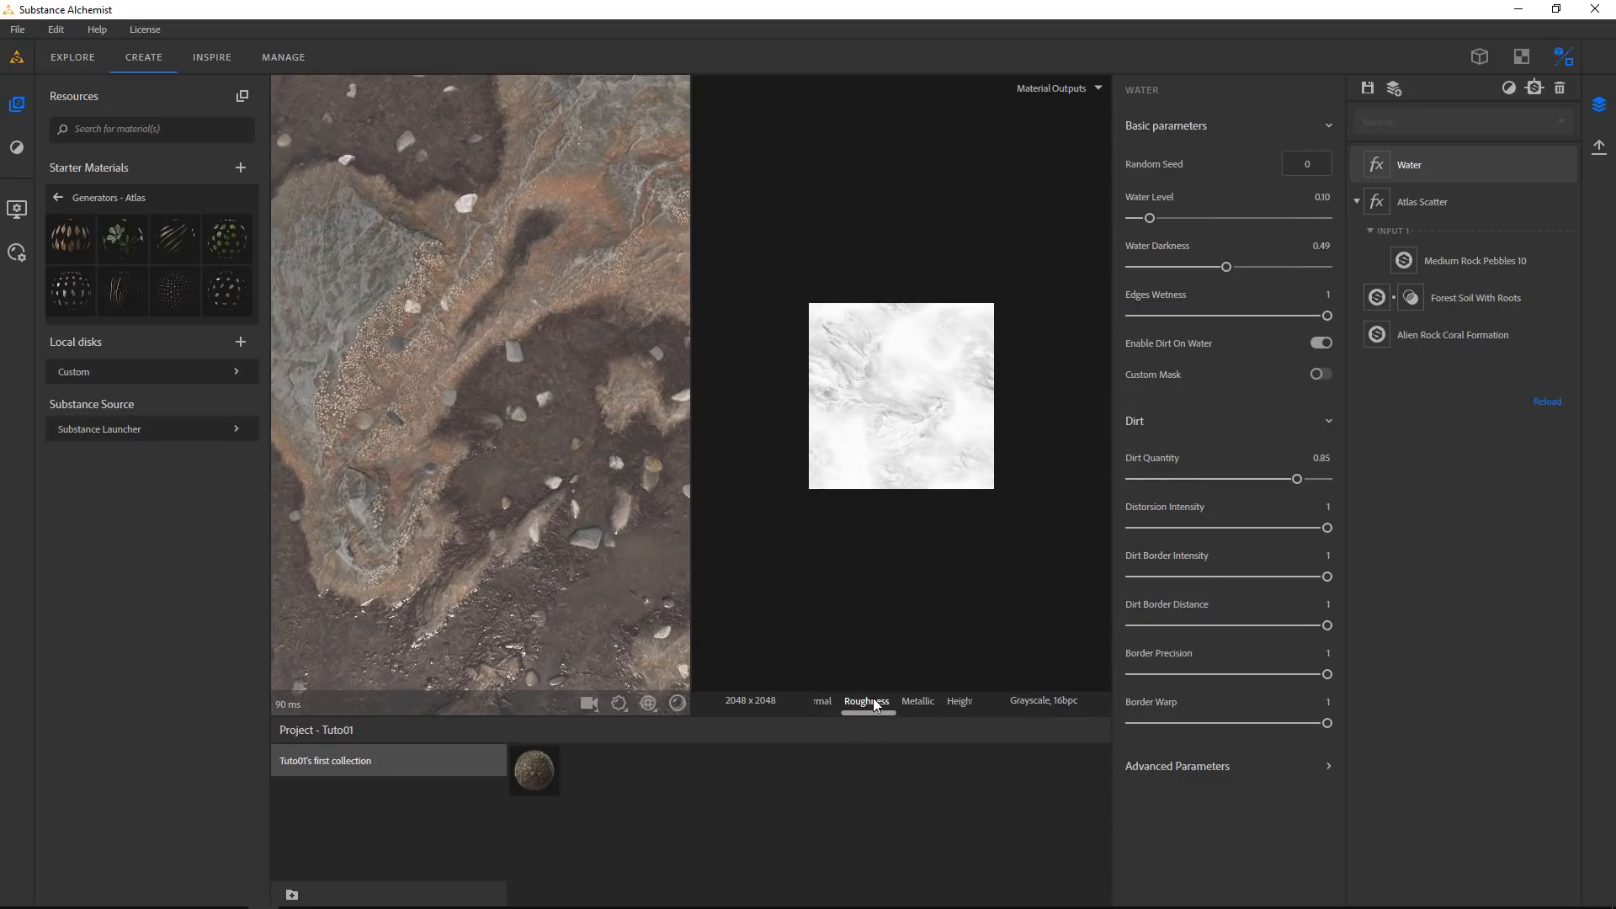
left_click(872, 704)
scroll(962, 431, "up", 10)
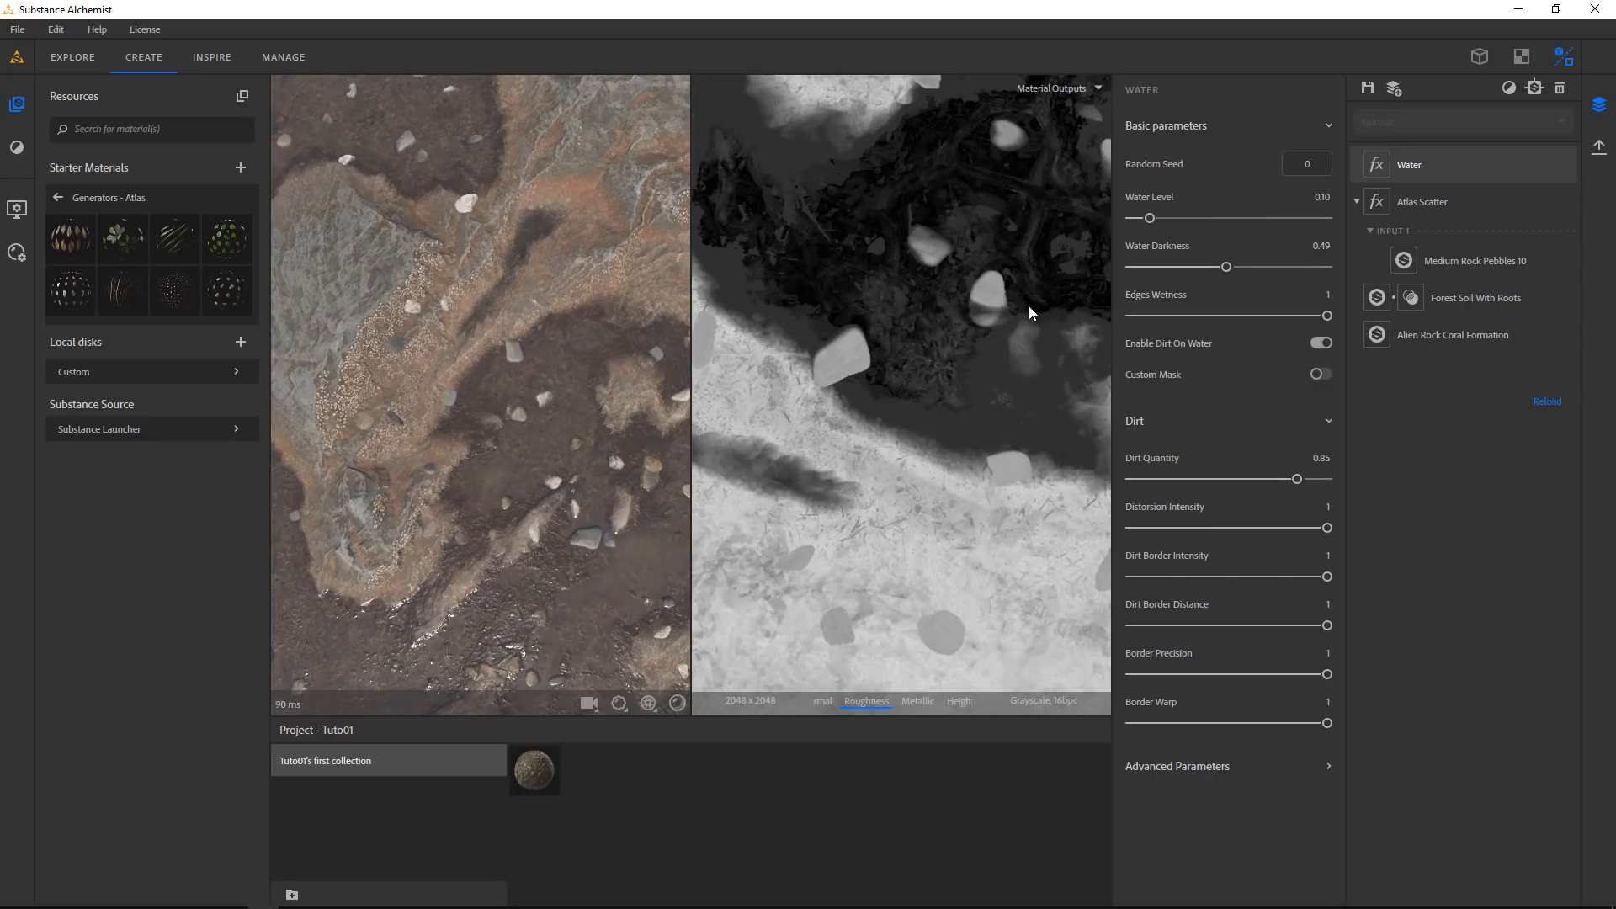
Set the Water filter's Dirt Quantity to 0.70
scroll(1028, 313, "down", 3)
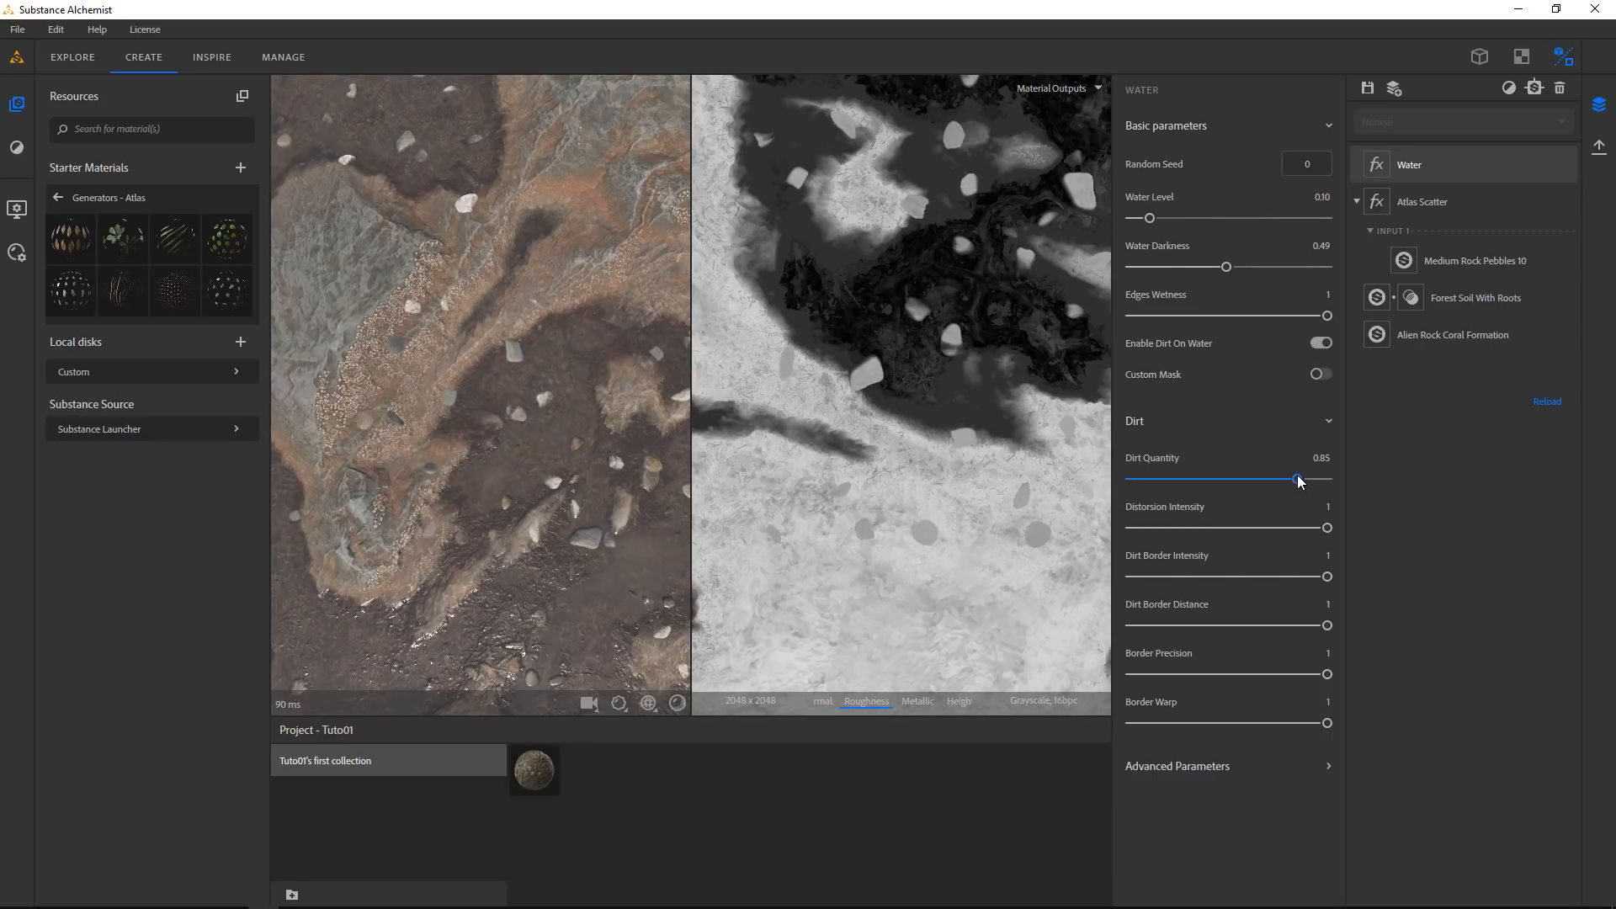
mouse_move(1297, 475)
left_mouse_down()
mouse_move(1129, 476)
mouse_move(1317, 478)
mouse_move(1218, 481)
mouse_move(1296, 478)
mouse_move(1267, 478)
left_mouse_up()
left_click_drag(522, 452, 505, 396)
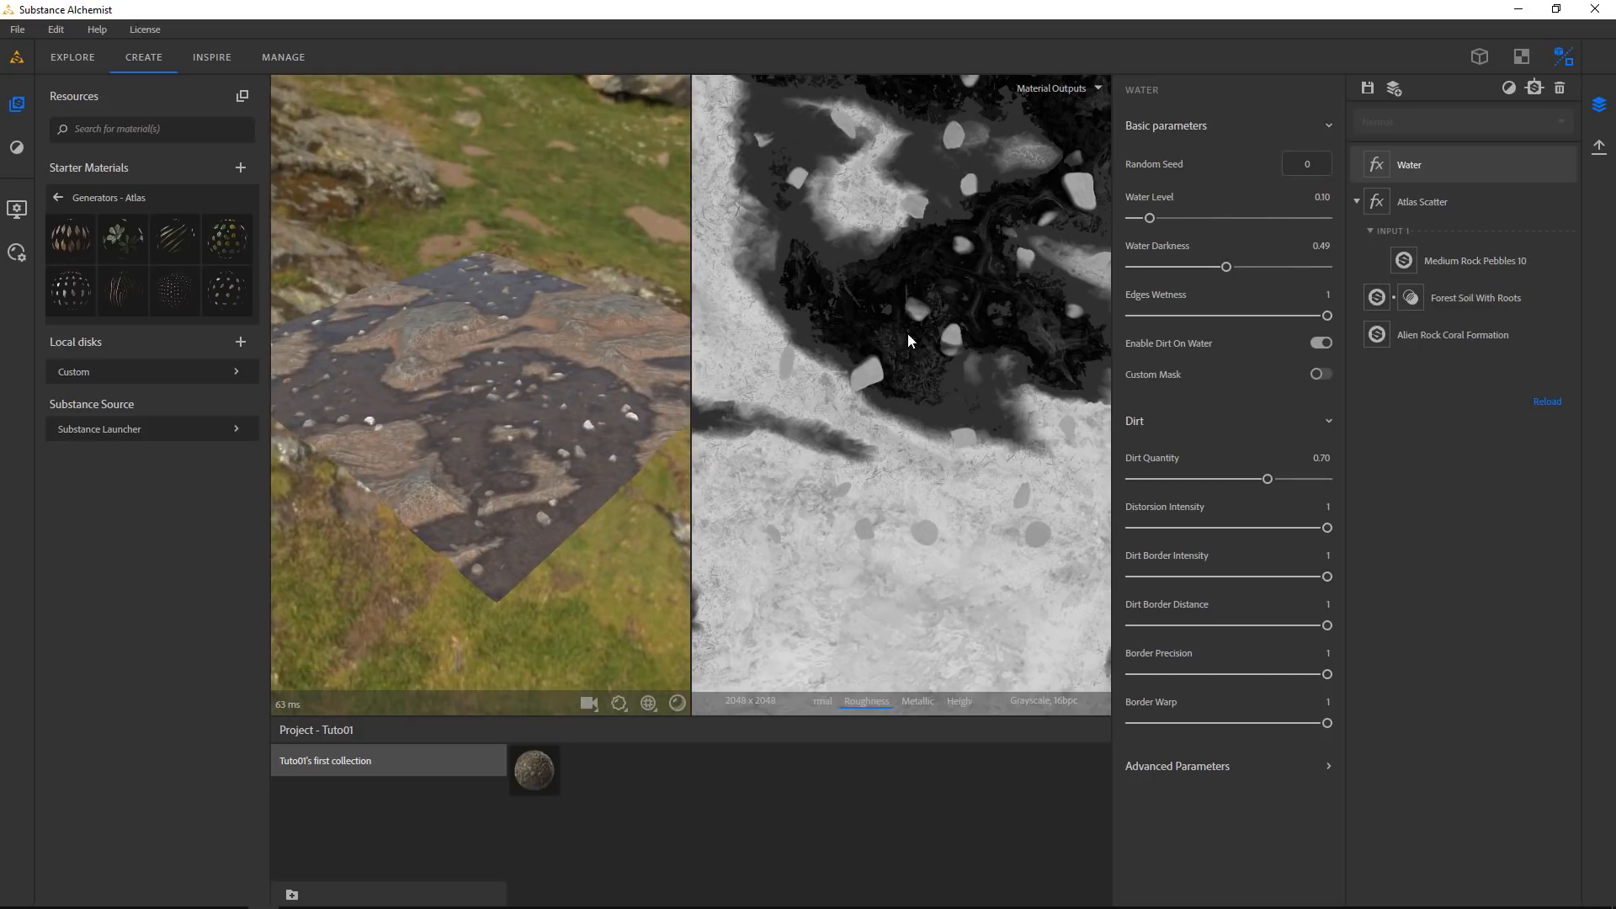
Examine the material's Height, Normal and Base Color outputs and inspect the water surface in the 3D preview
left_click(958, 702)
left_click(817, 700)
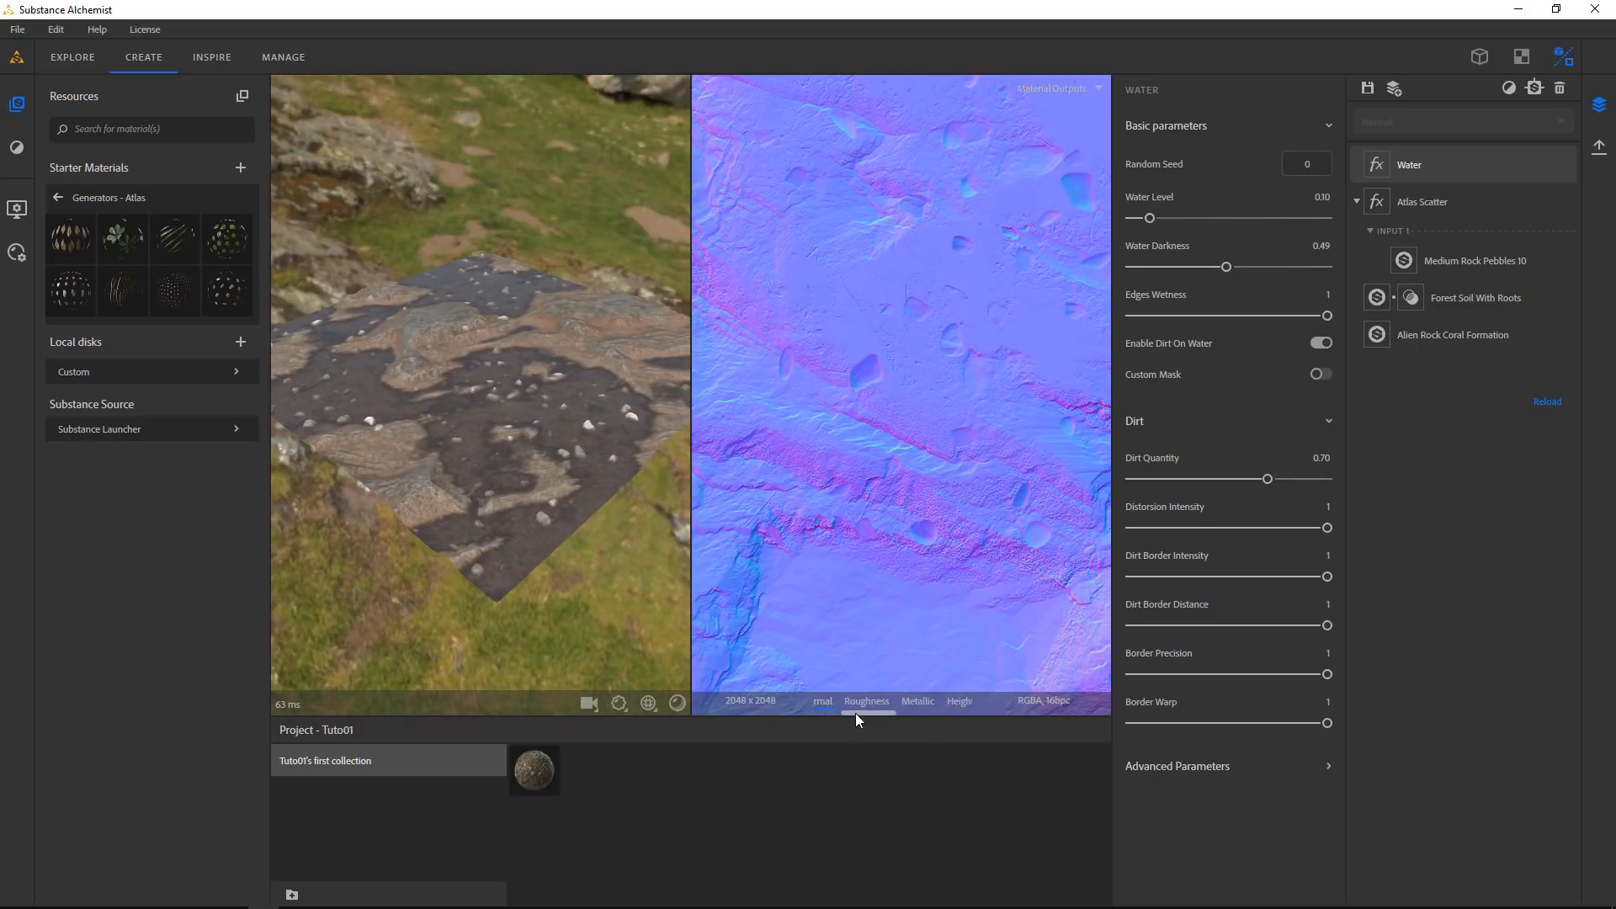
left_click_drag(855, 714, 831, 714)
left_click(839, 702)
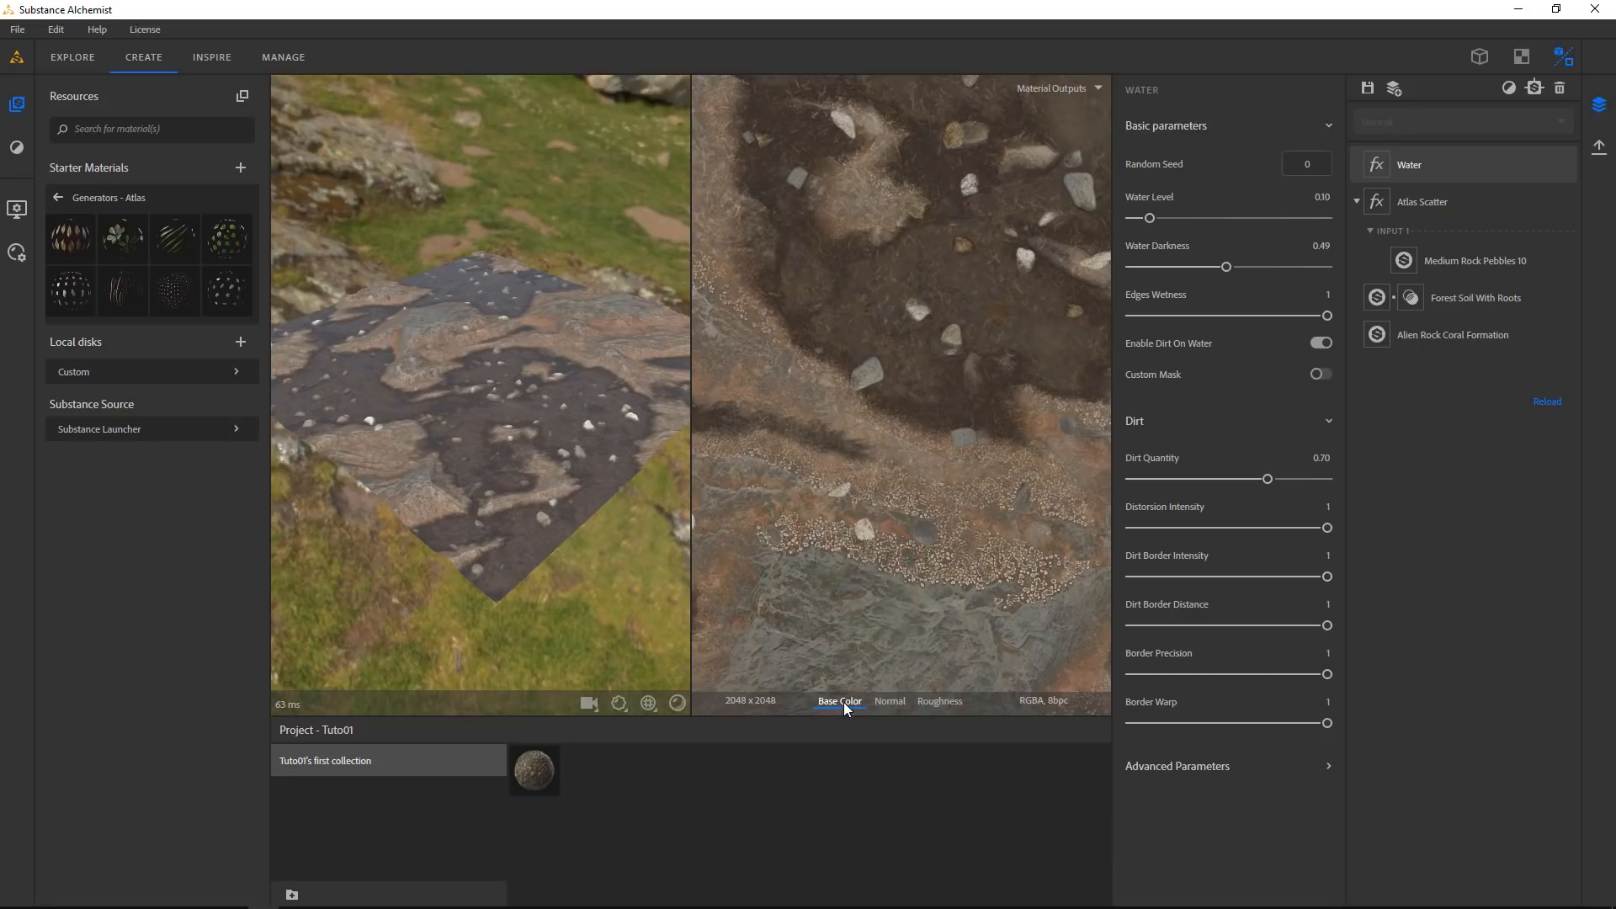
scroll(861, 451, "down", 3)
scroll(533, 404, "up", 6)
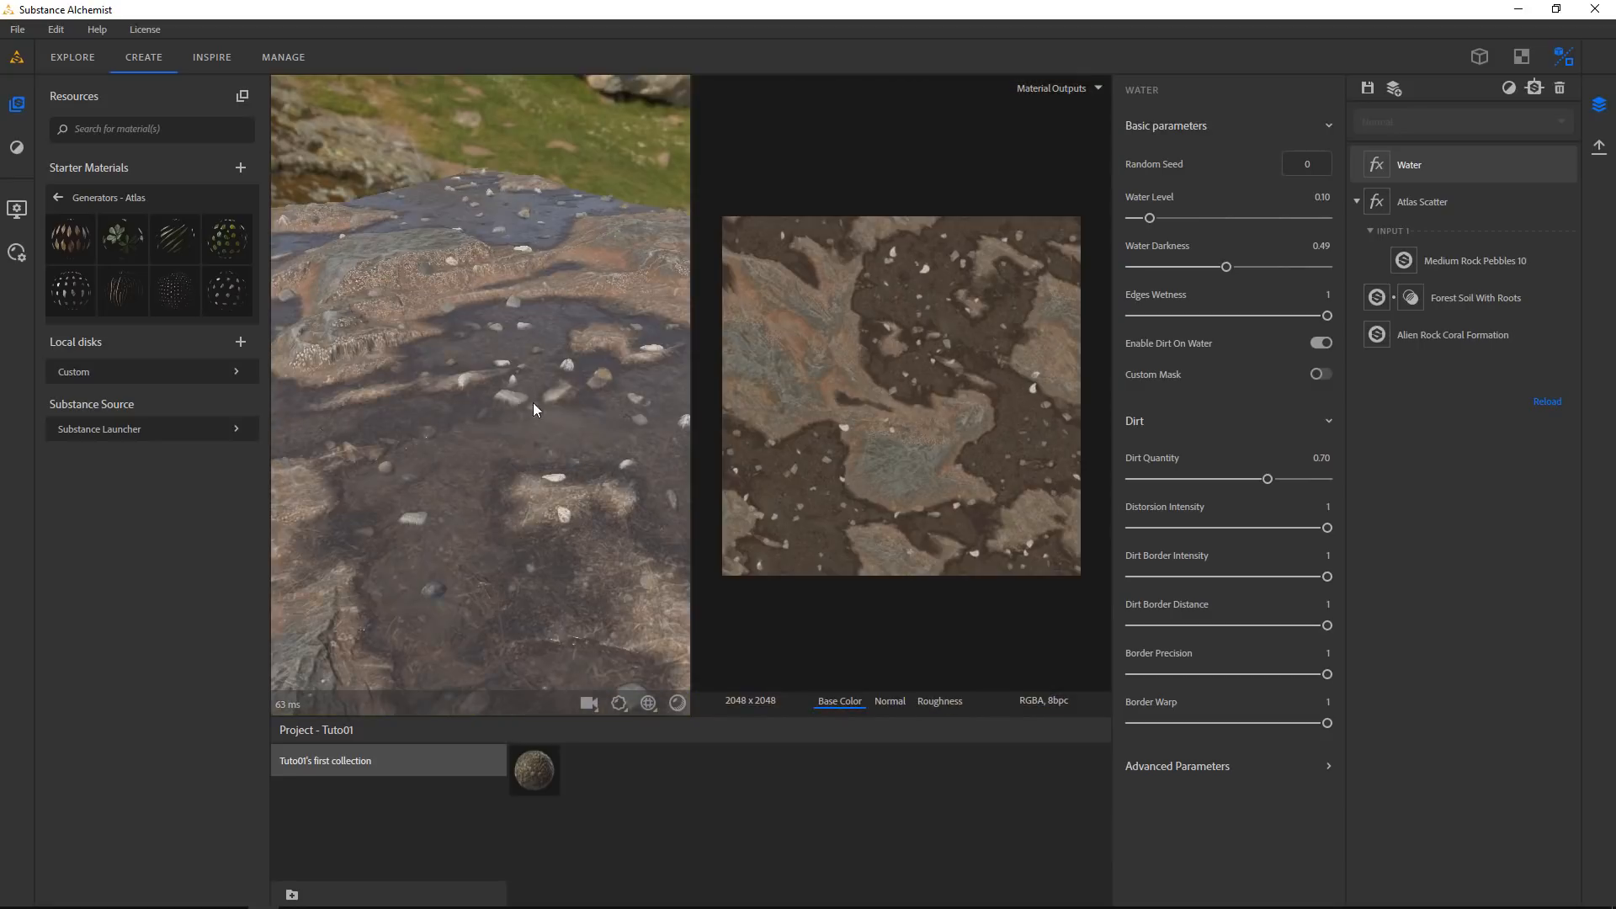
scroll(544, 412, "down", 5)
left_click_drag(578, 457, 538, 589)
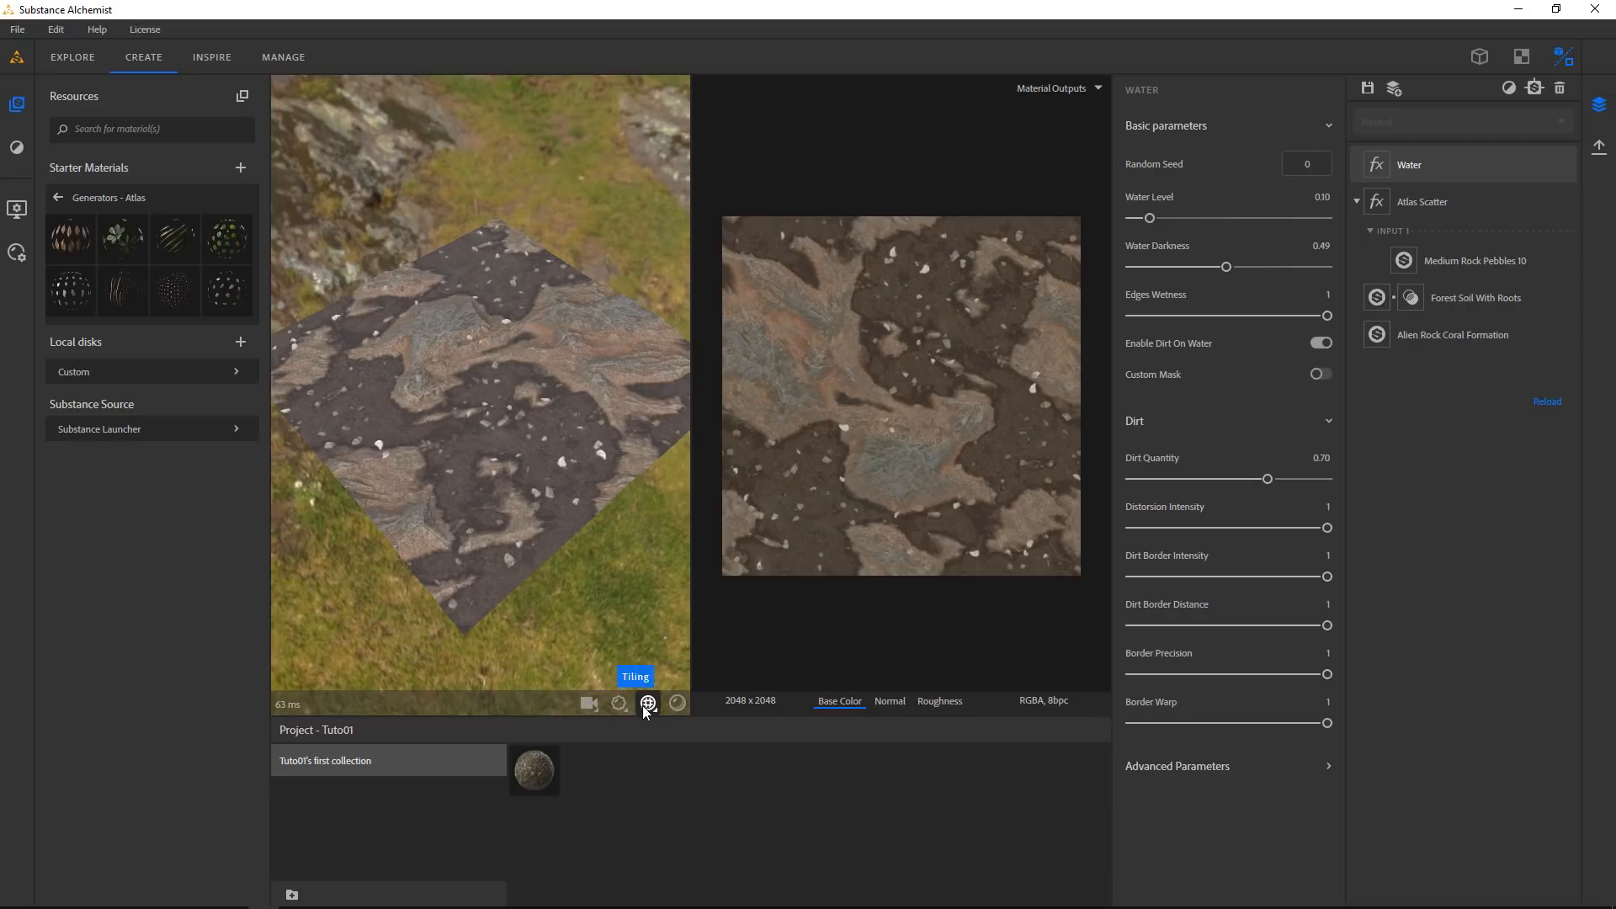
Preview the material tiled at a texture scale of 2 in U and V, and restore both scales to 1
left_click(648, 702)
left_click_drag(404, 624, 427, 673)
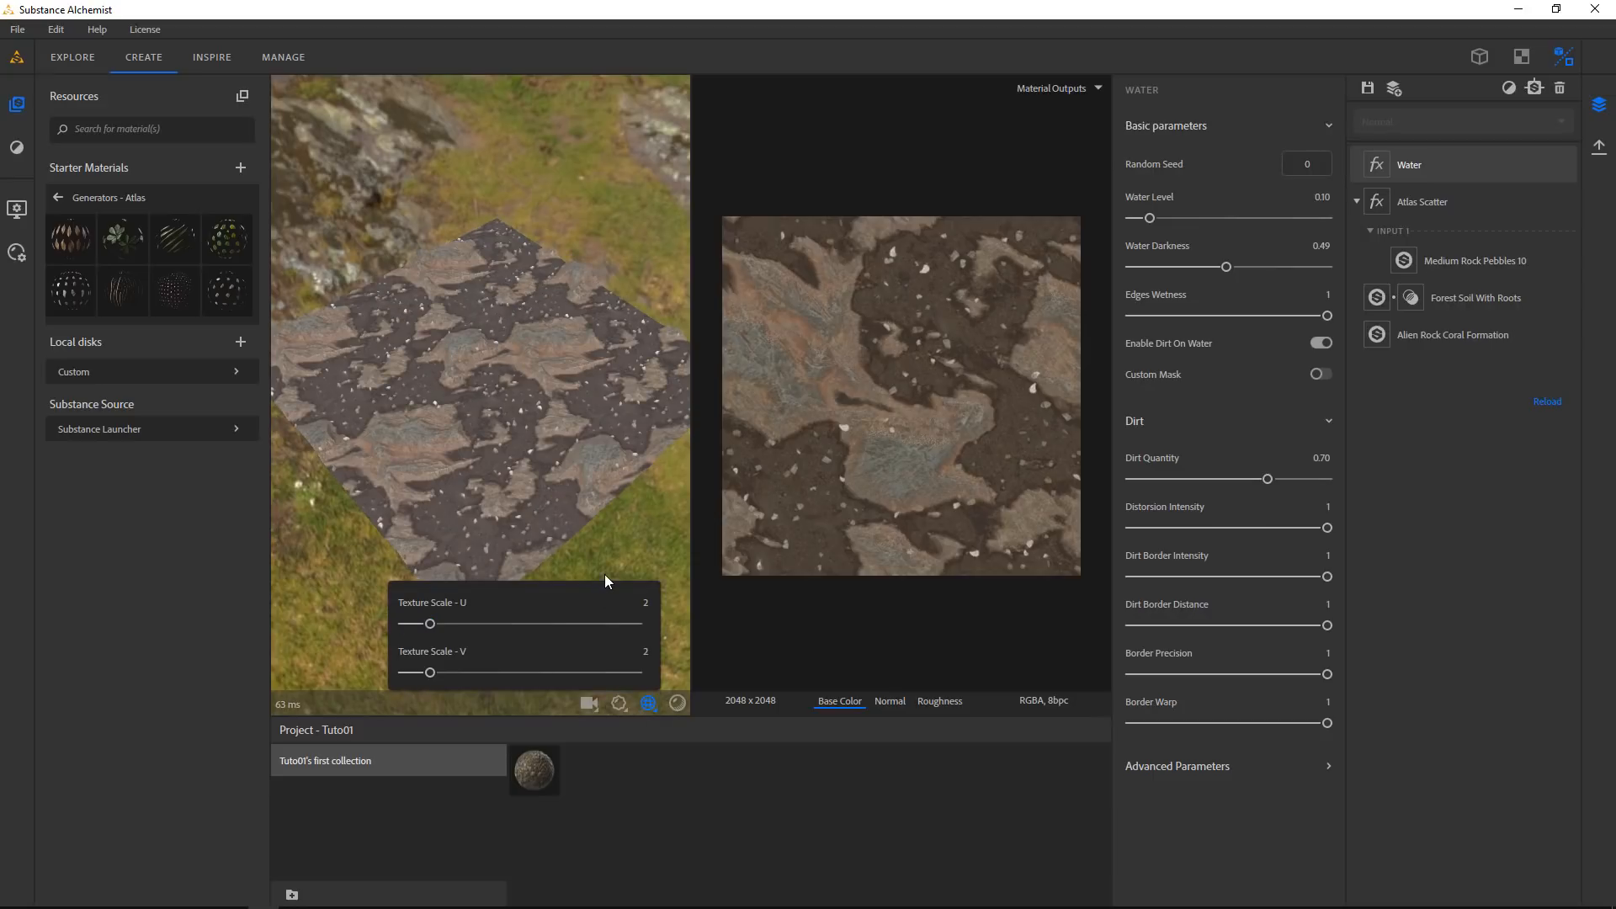
left_click_drag(523, 484, 639, 442)
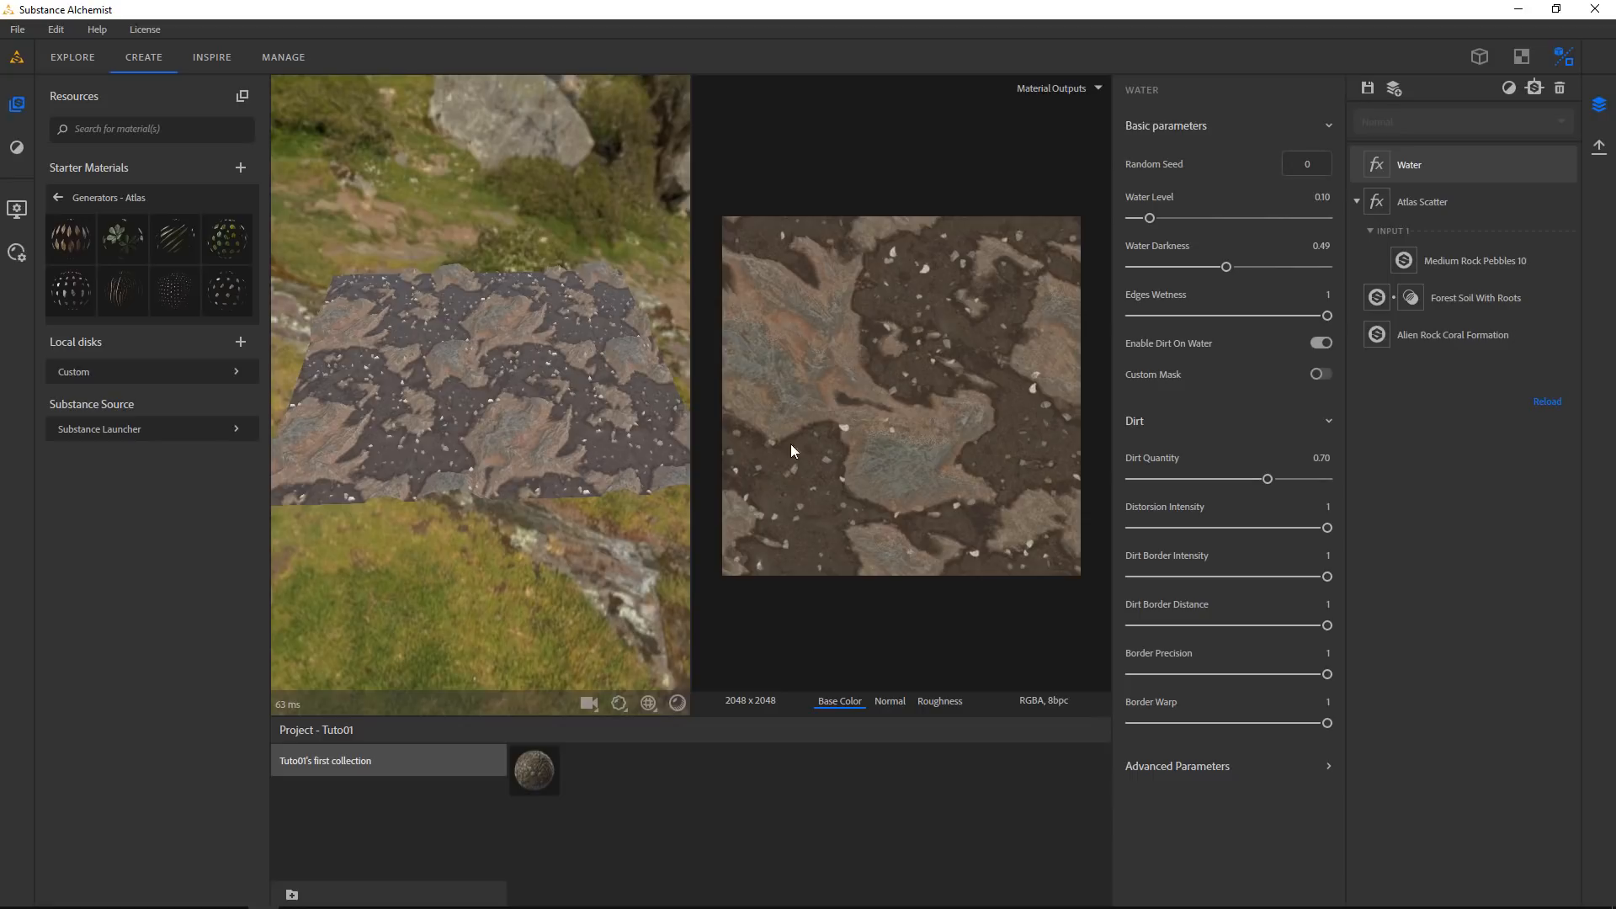
left_click(648, 703)
left_click_drag(429, 624, 404, 672)
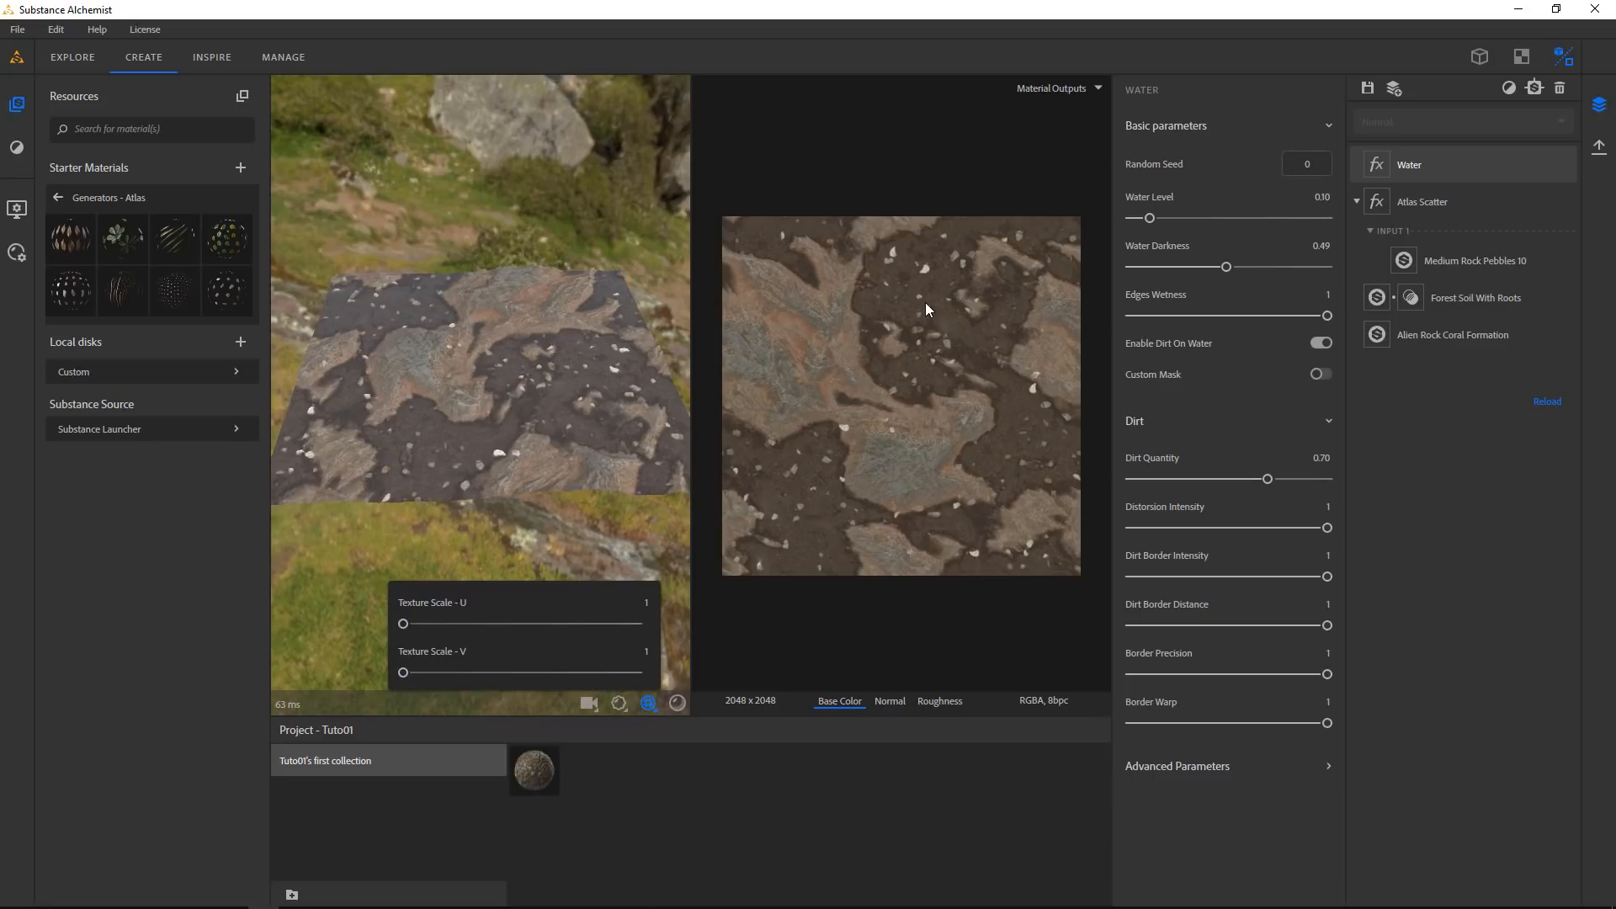
Toggle the tiled display of the Base Color output in the 2D view to check how the texture repeats
scroll(926, 302, "down", 2)
scroll(930, 336, "down", 2)
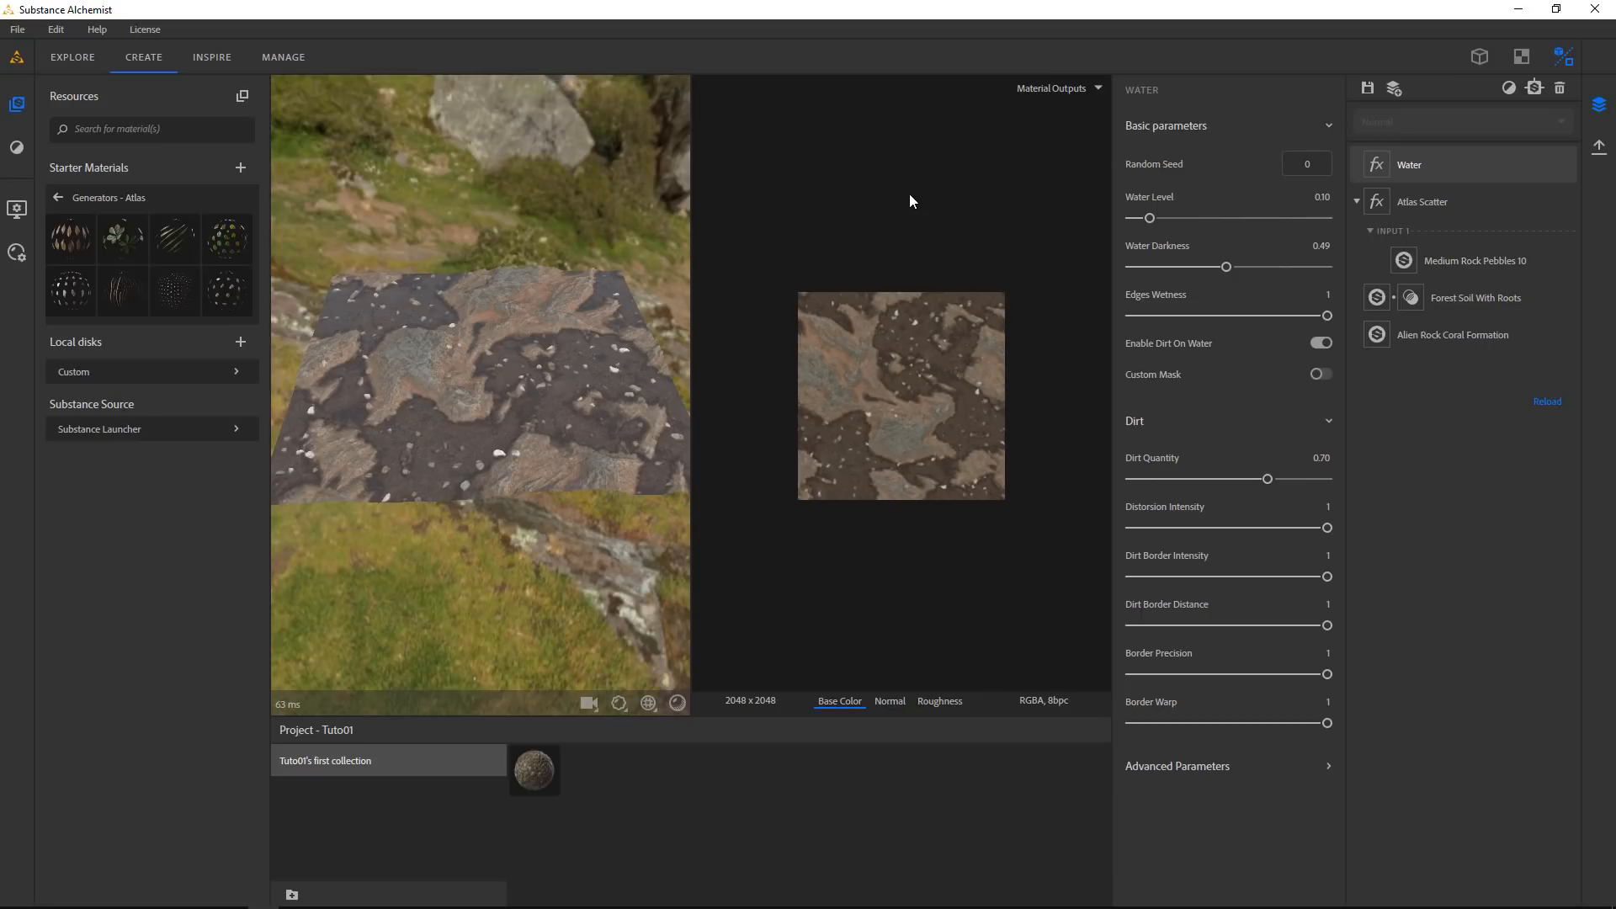
key("space")
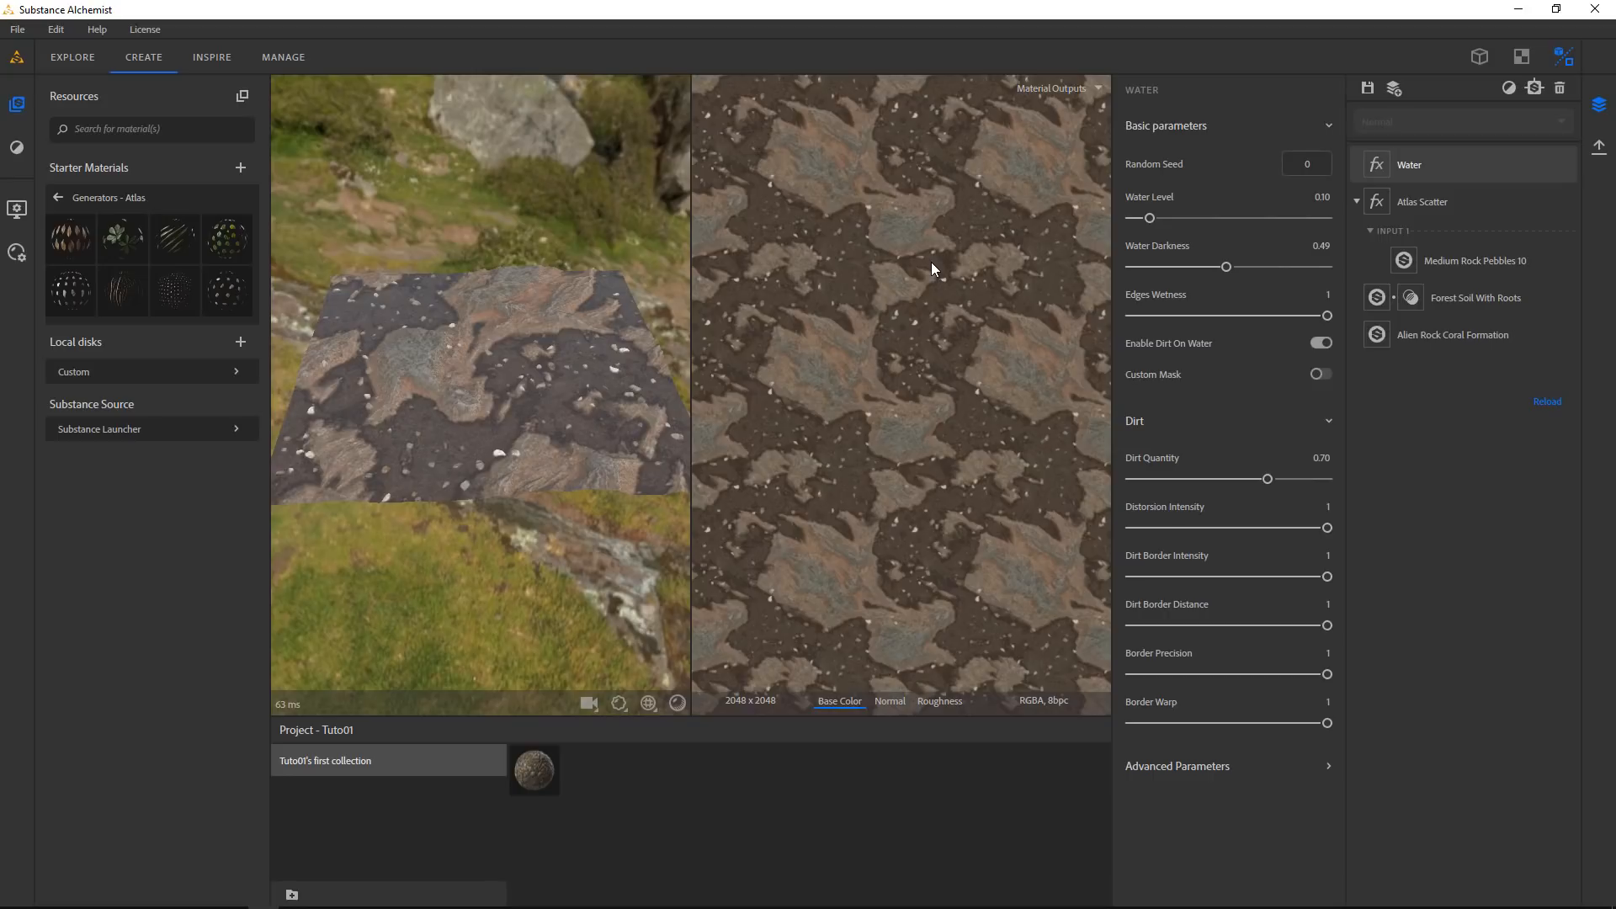
scroll(931, 264, "down", 3)
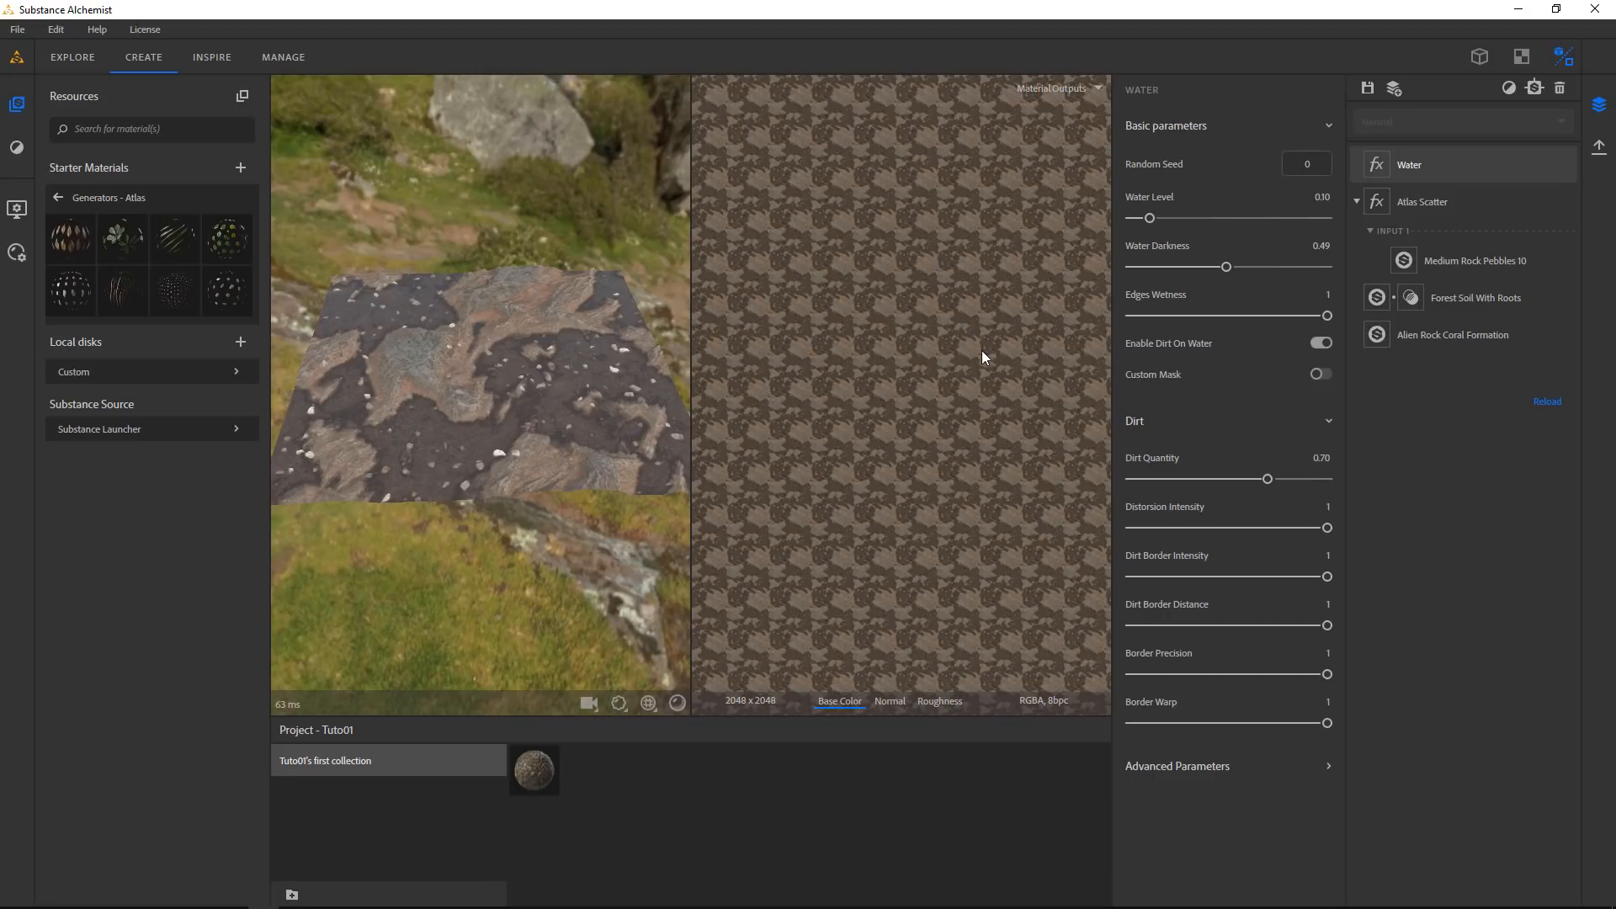
scroll(982, 350, "up", 3)
key("space")
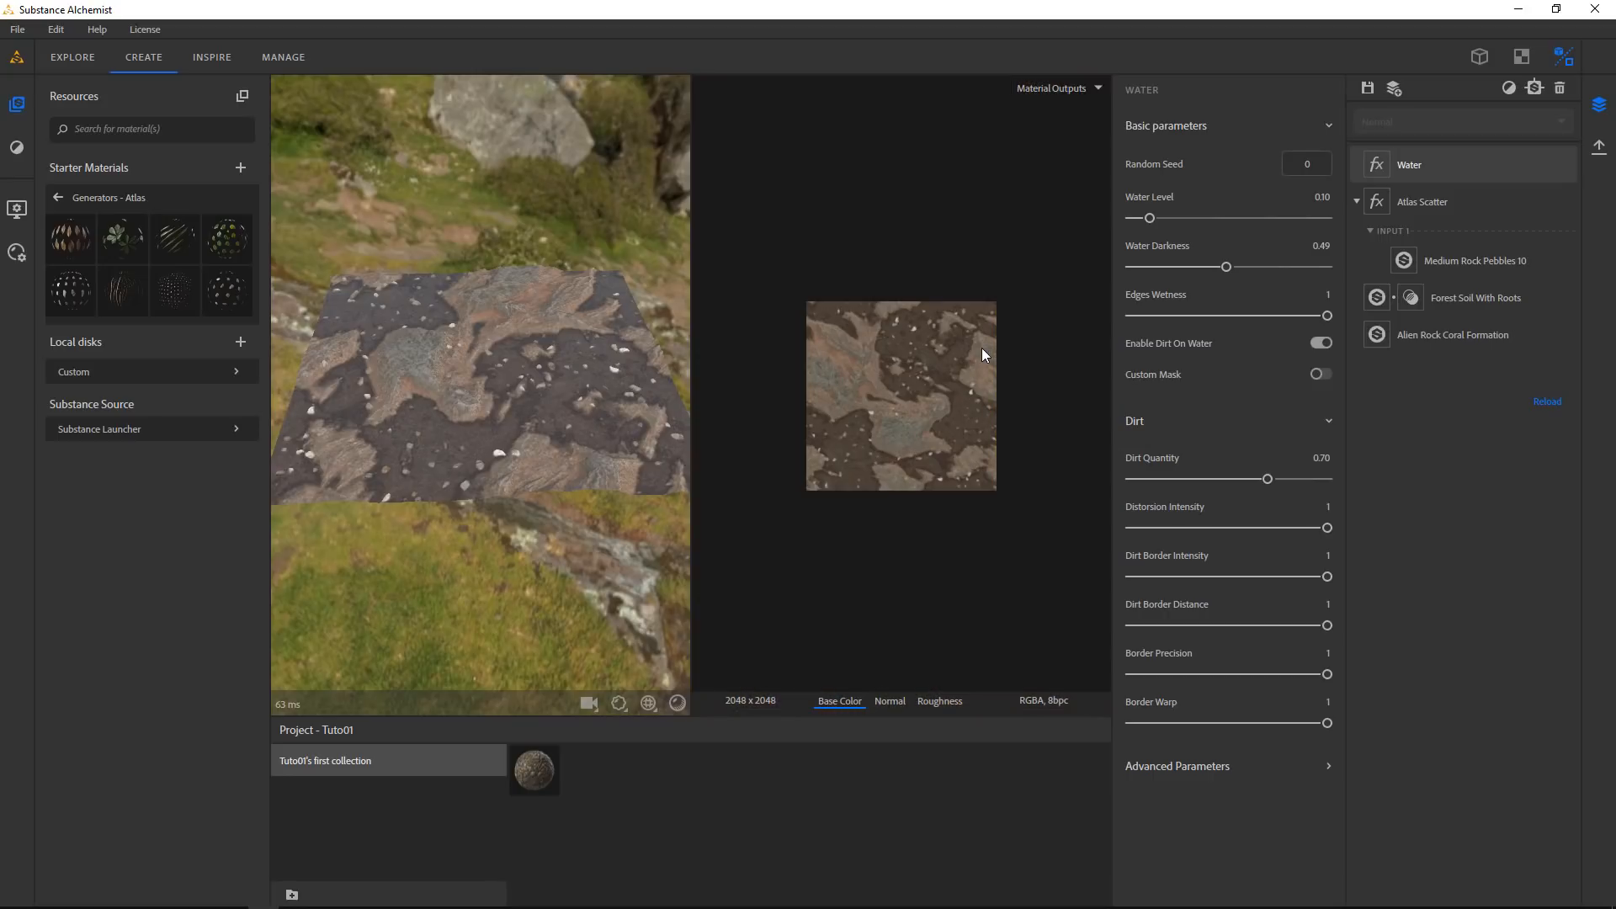
key("space")
scroll(1069, 409, "up", 3)
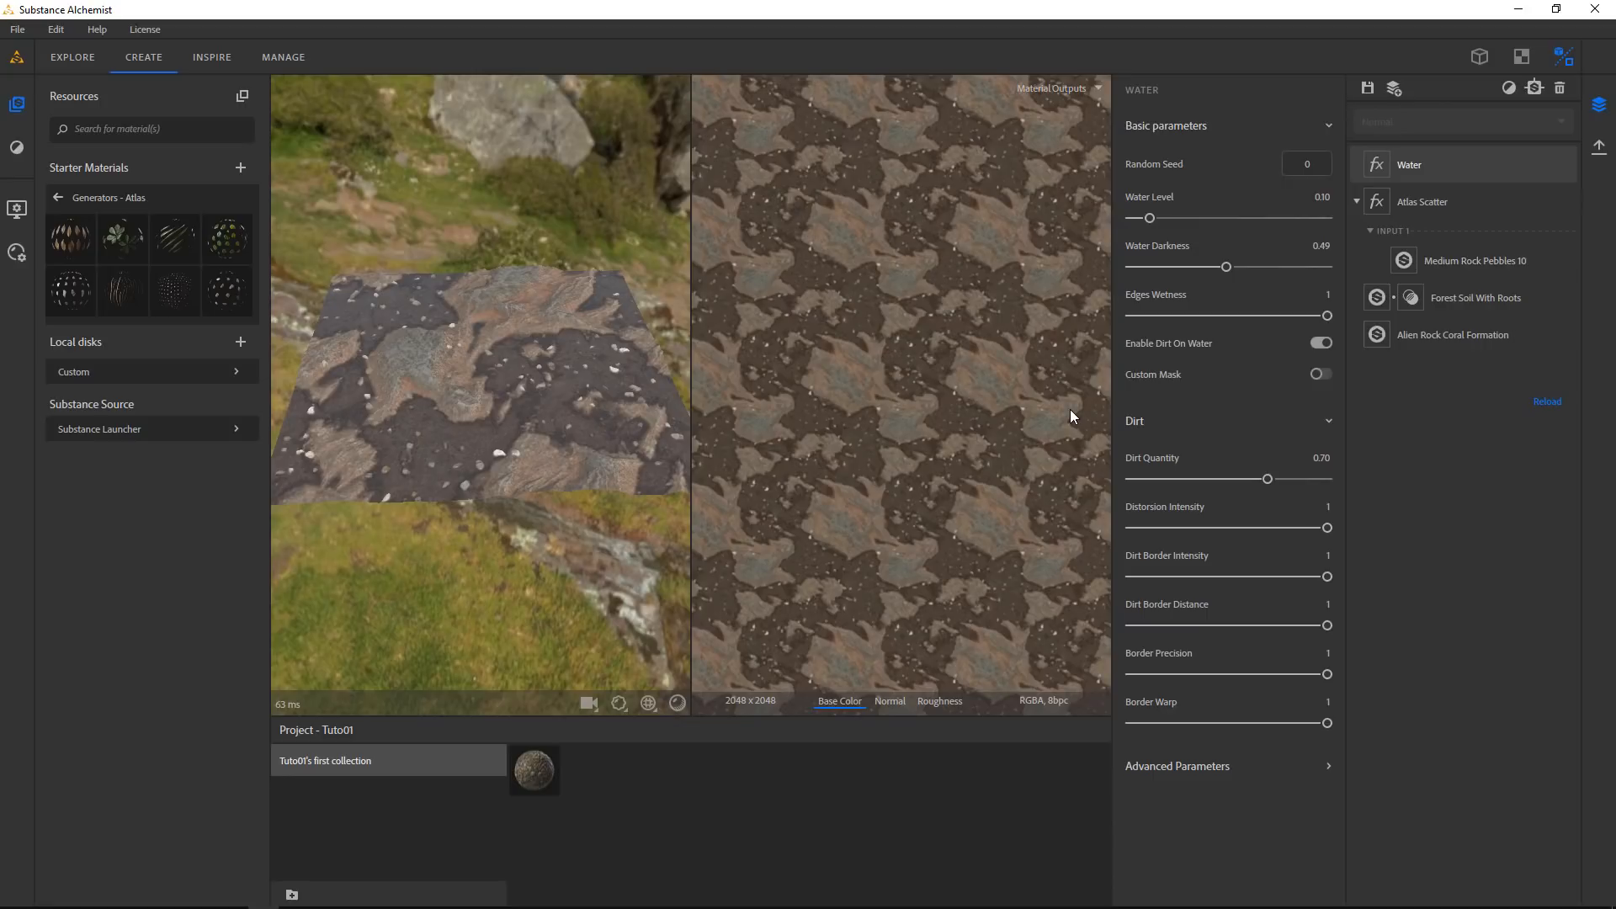
key("space")
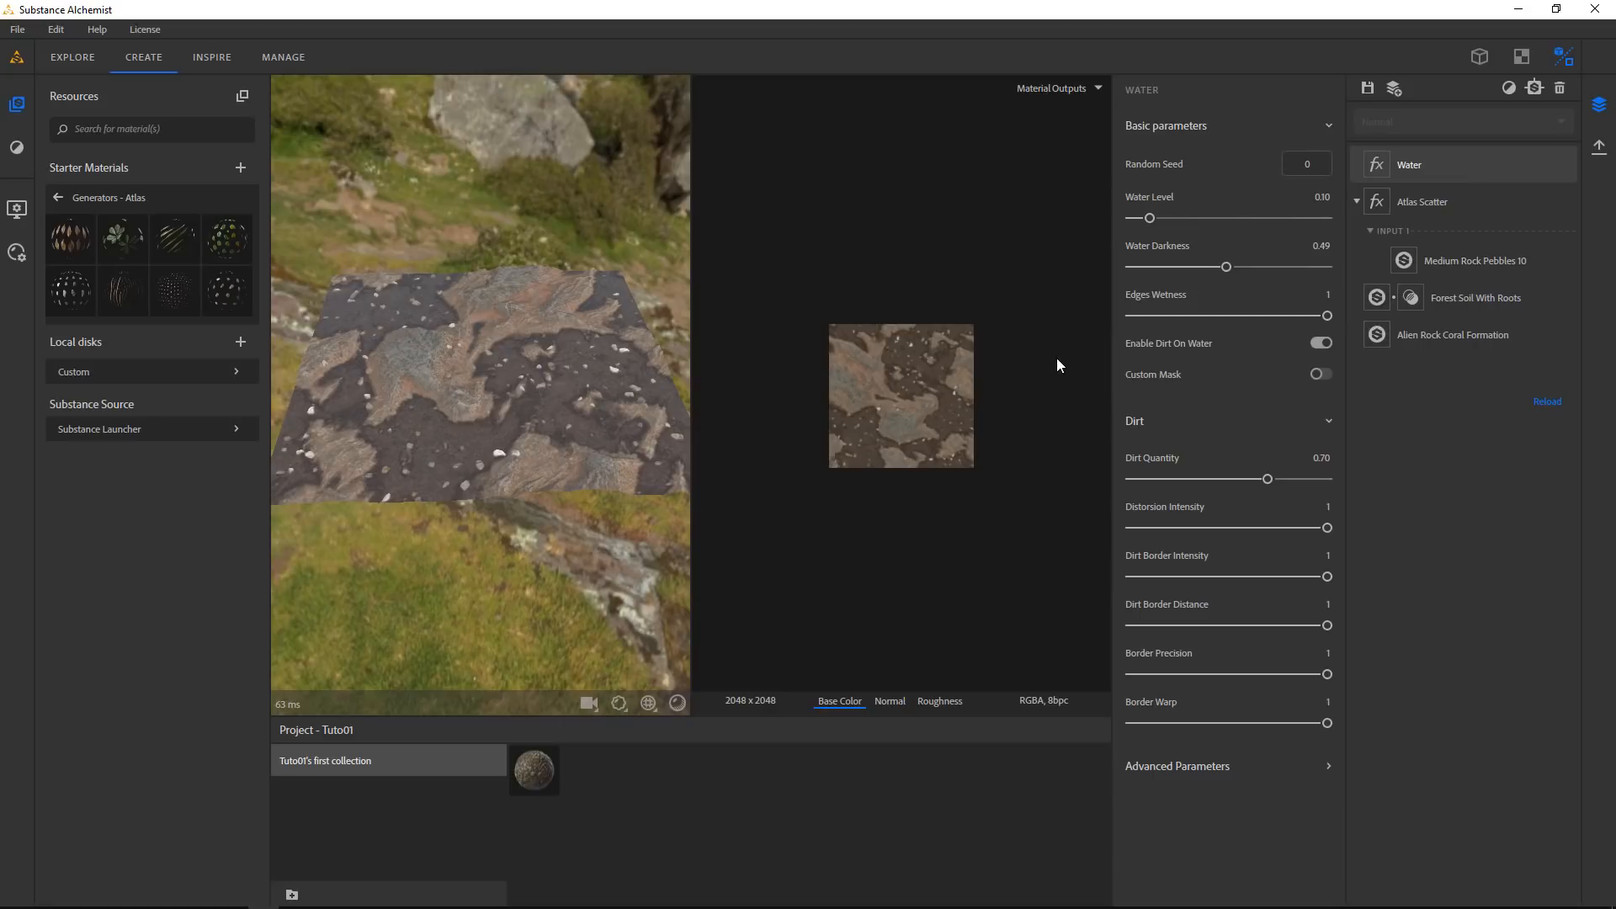
scroll(964, 369, "up", 5)
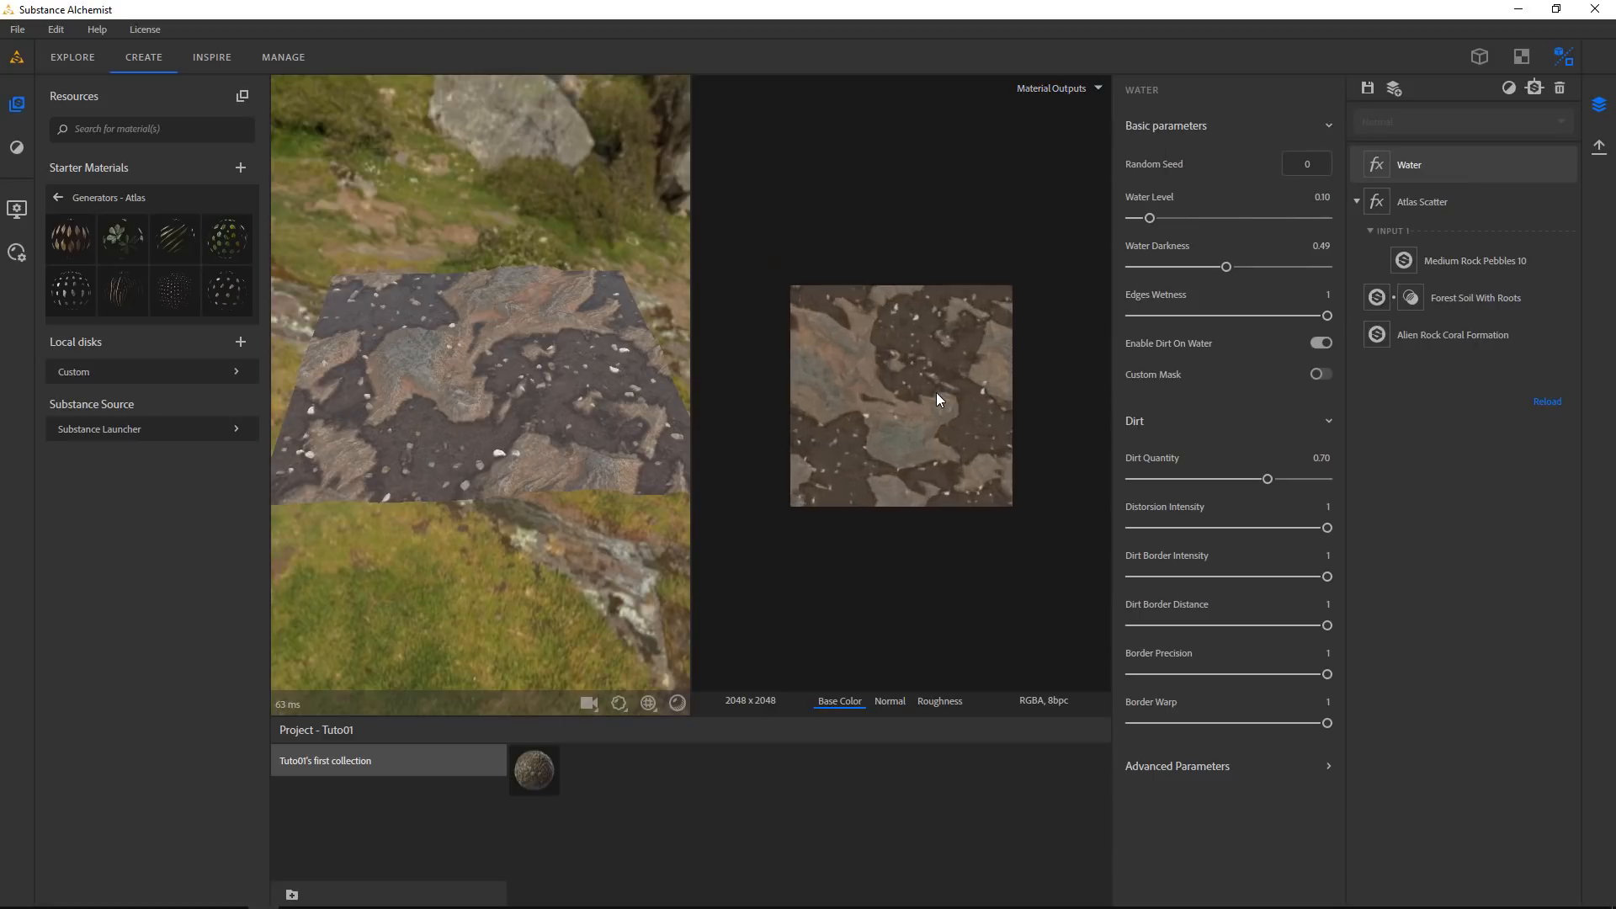
scroll(936, 393, "up", 2)
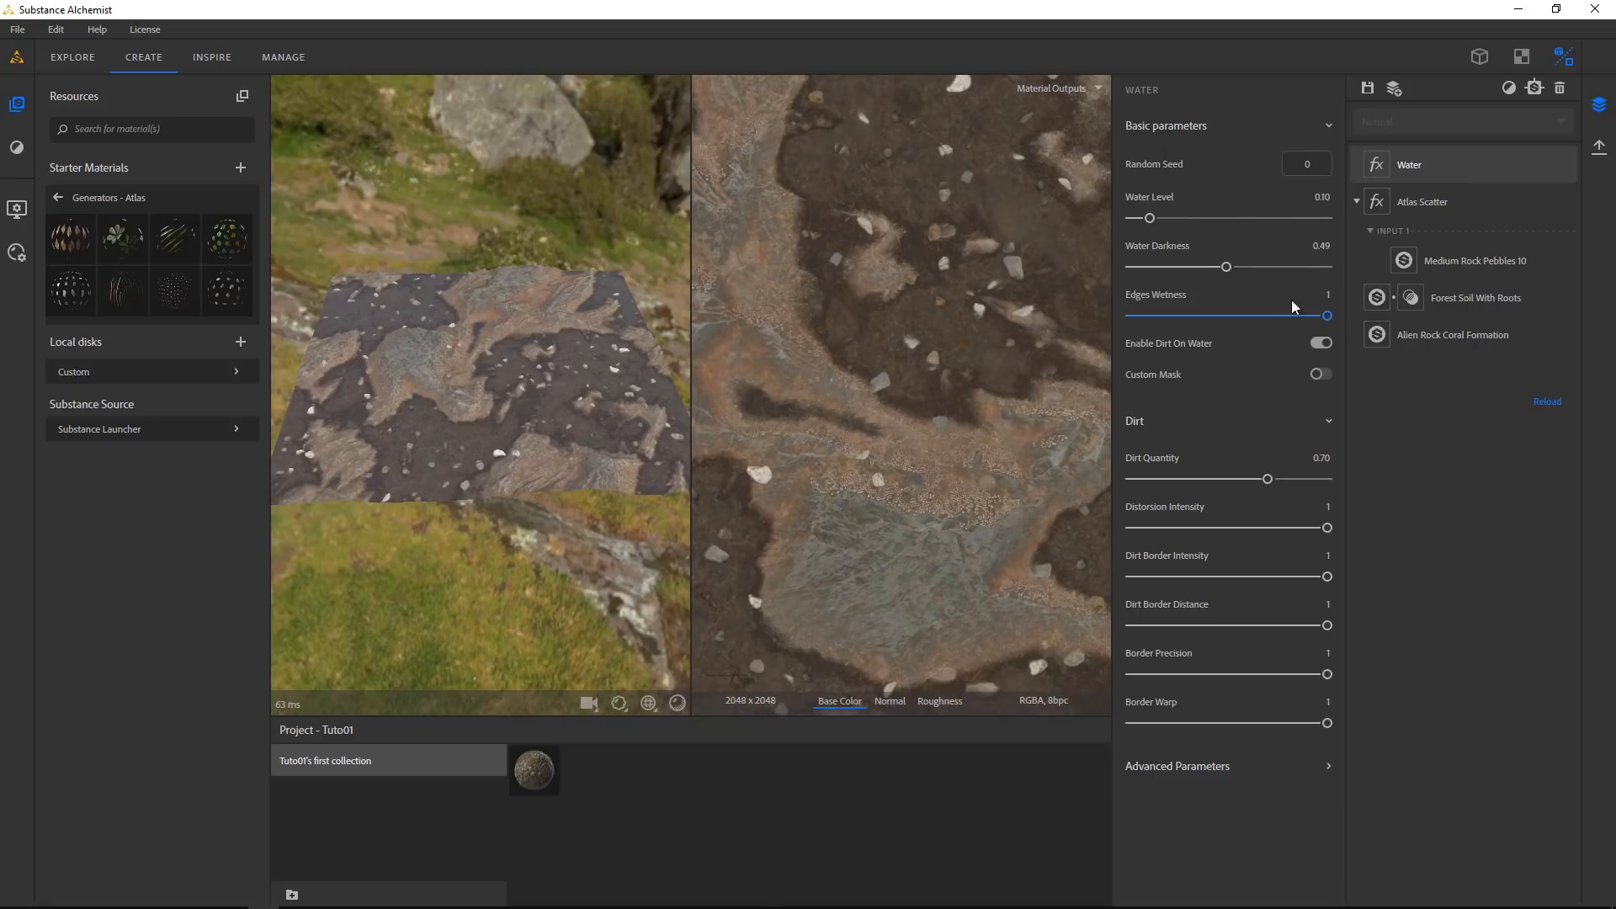
Add an Adjustment filter above the Water filter in the layer stack
left_click(1357, 202)
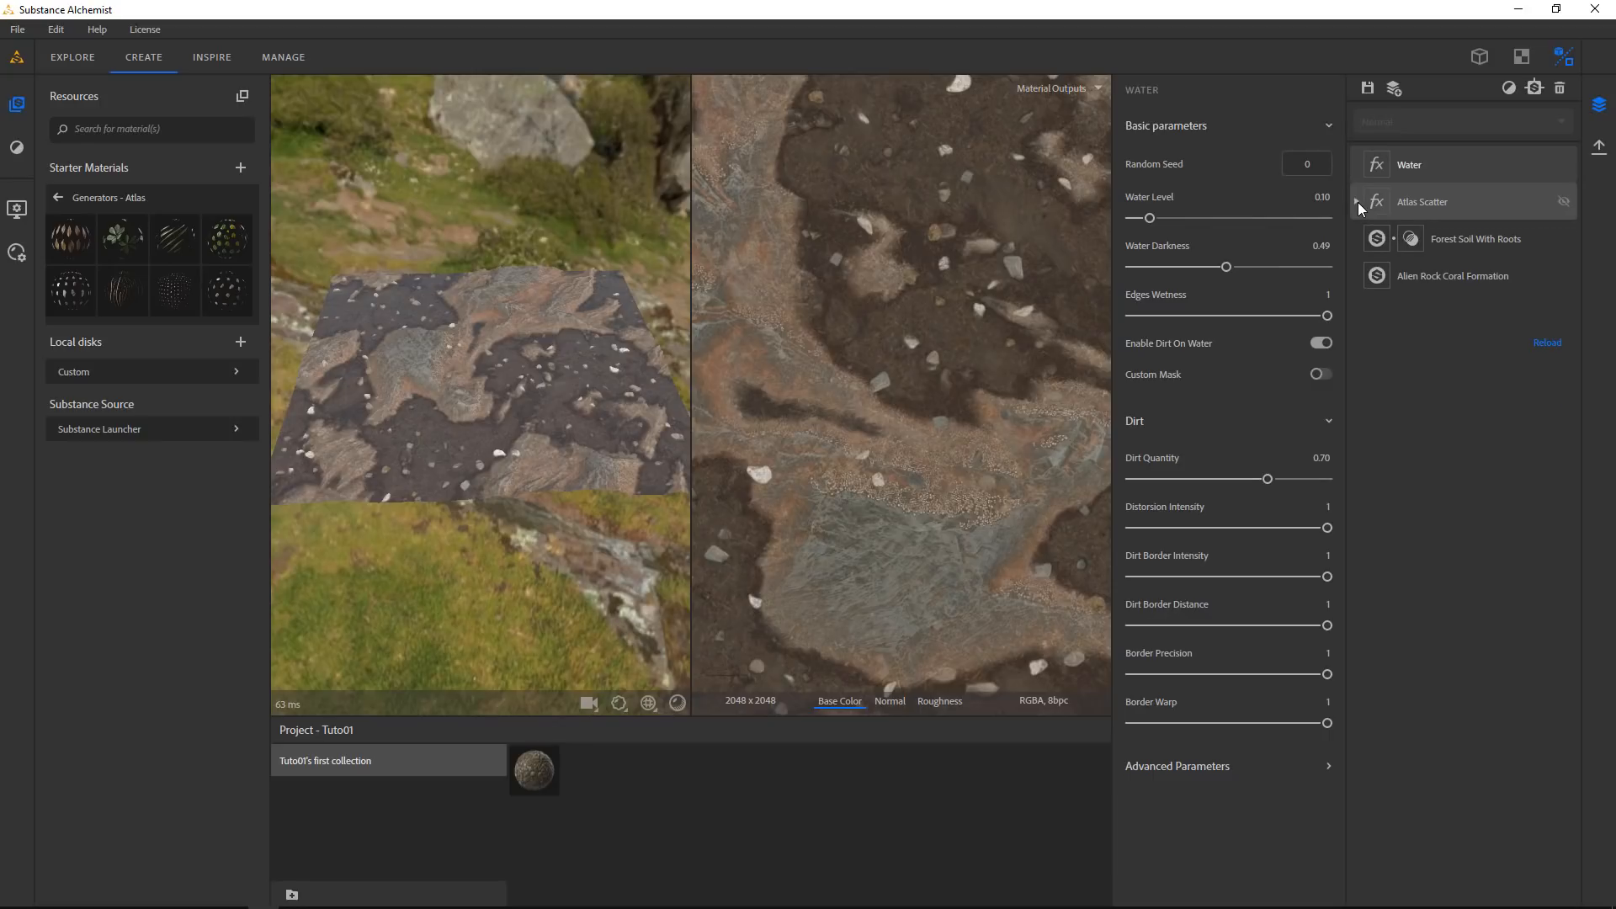
left_click(1506, 89)
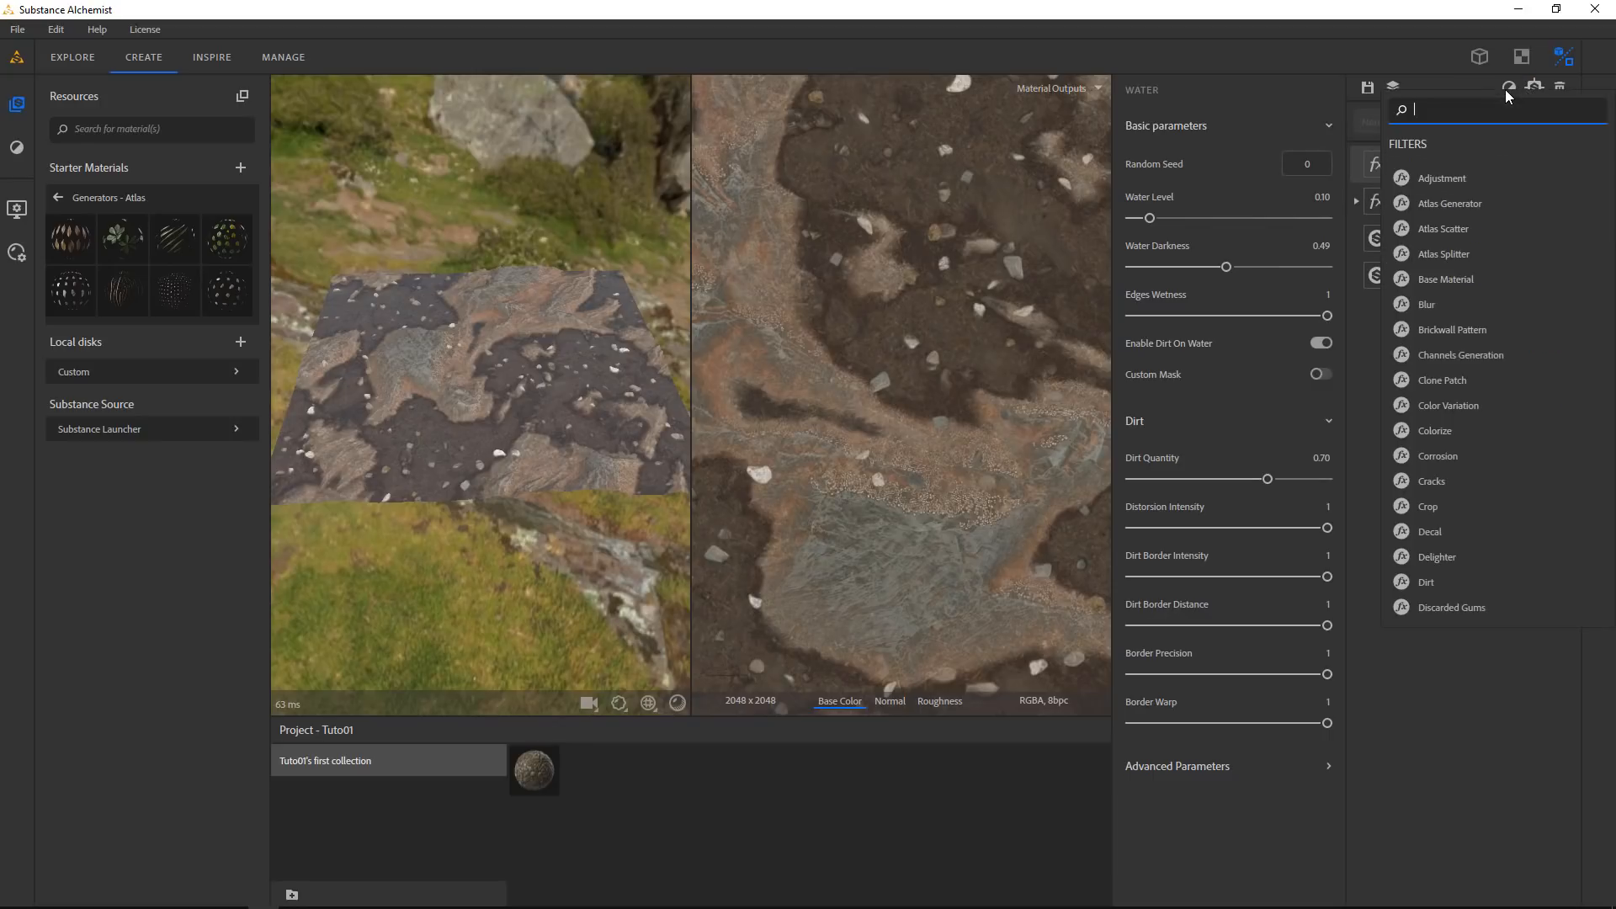
left_click(1433, 179)
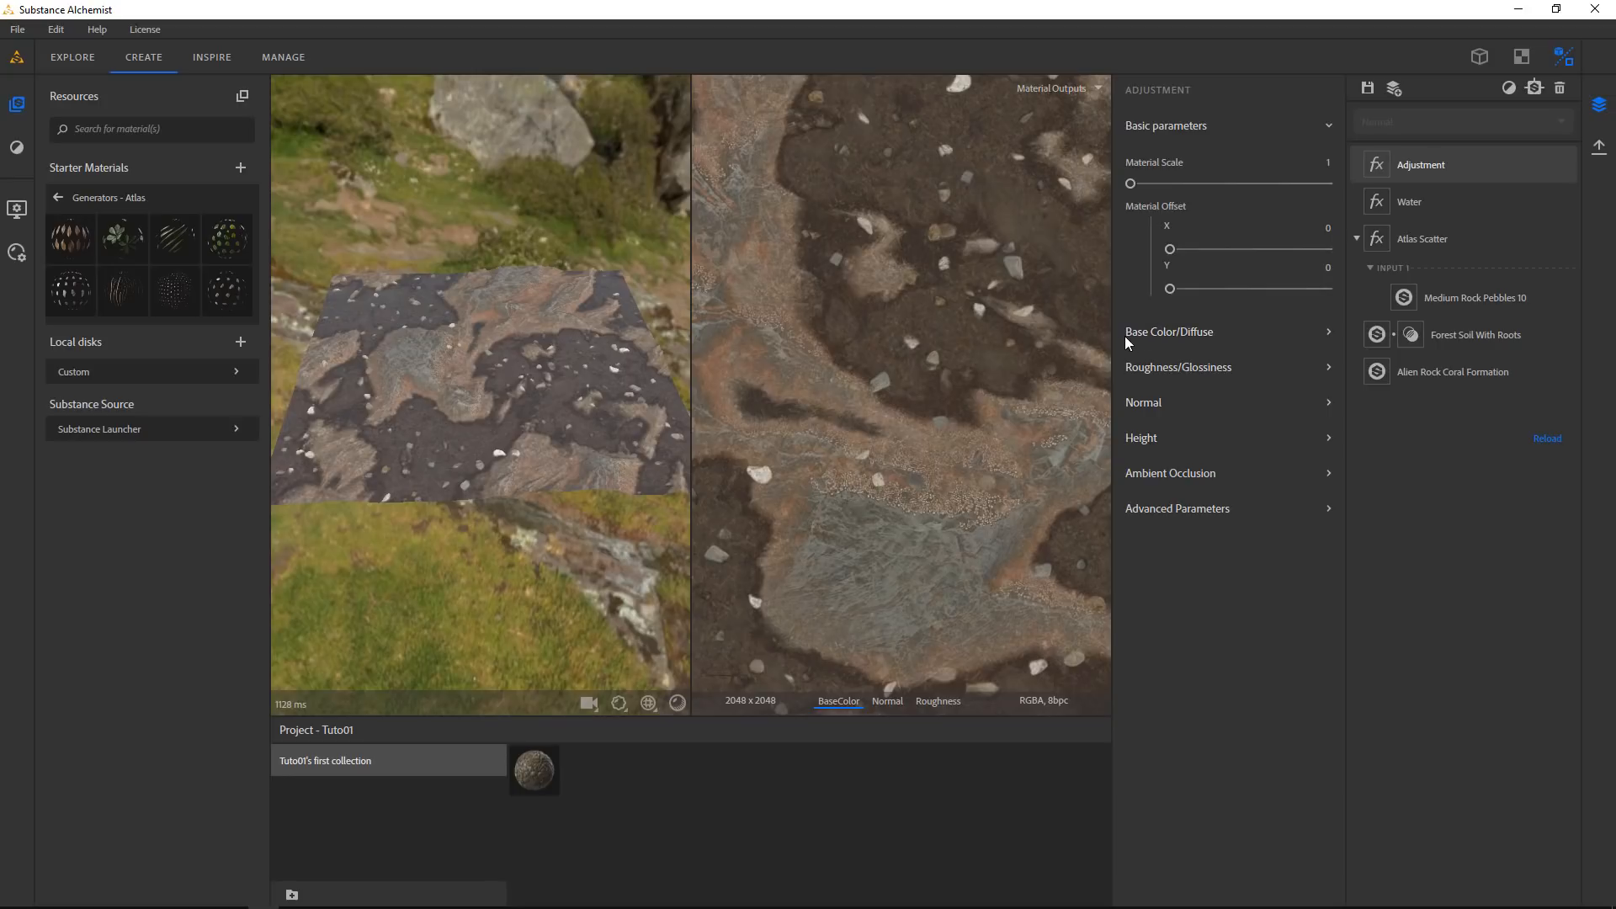
Try different base color Post Sharpen Intensity values on the Adjustment filter and settle on 0.27
left_click(1158, 335)
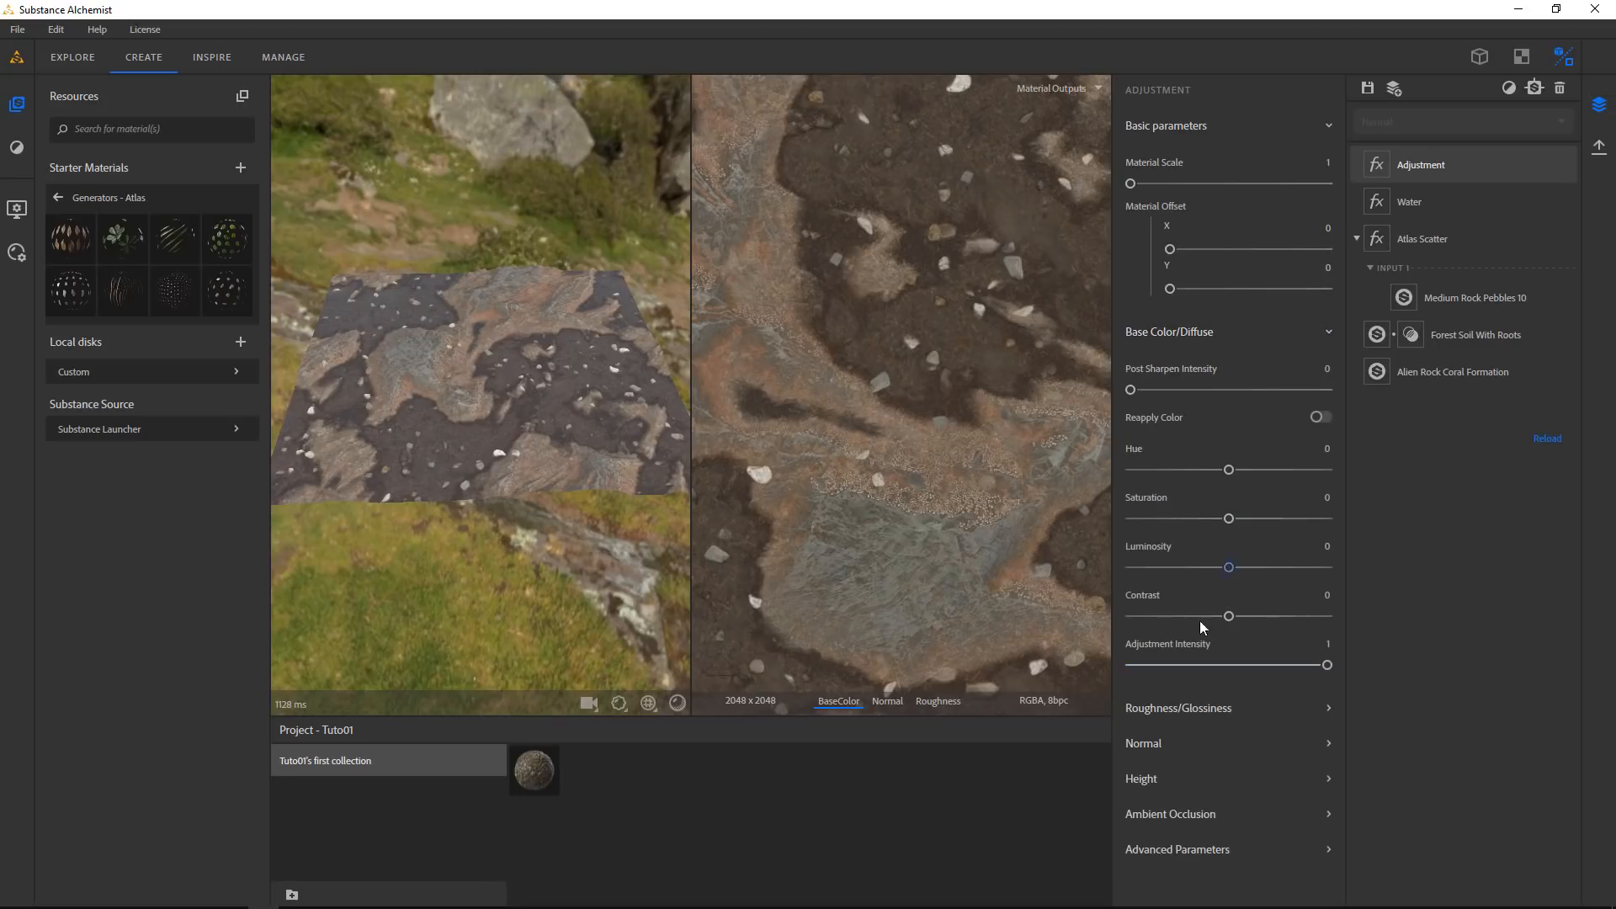
left_click_drag(1132, 391, 1170, 394)
scroll(934, 511, "up", 2)
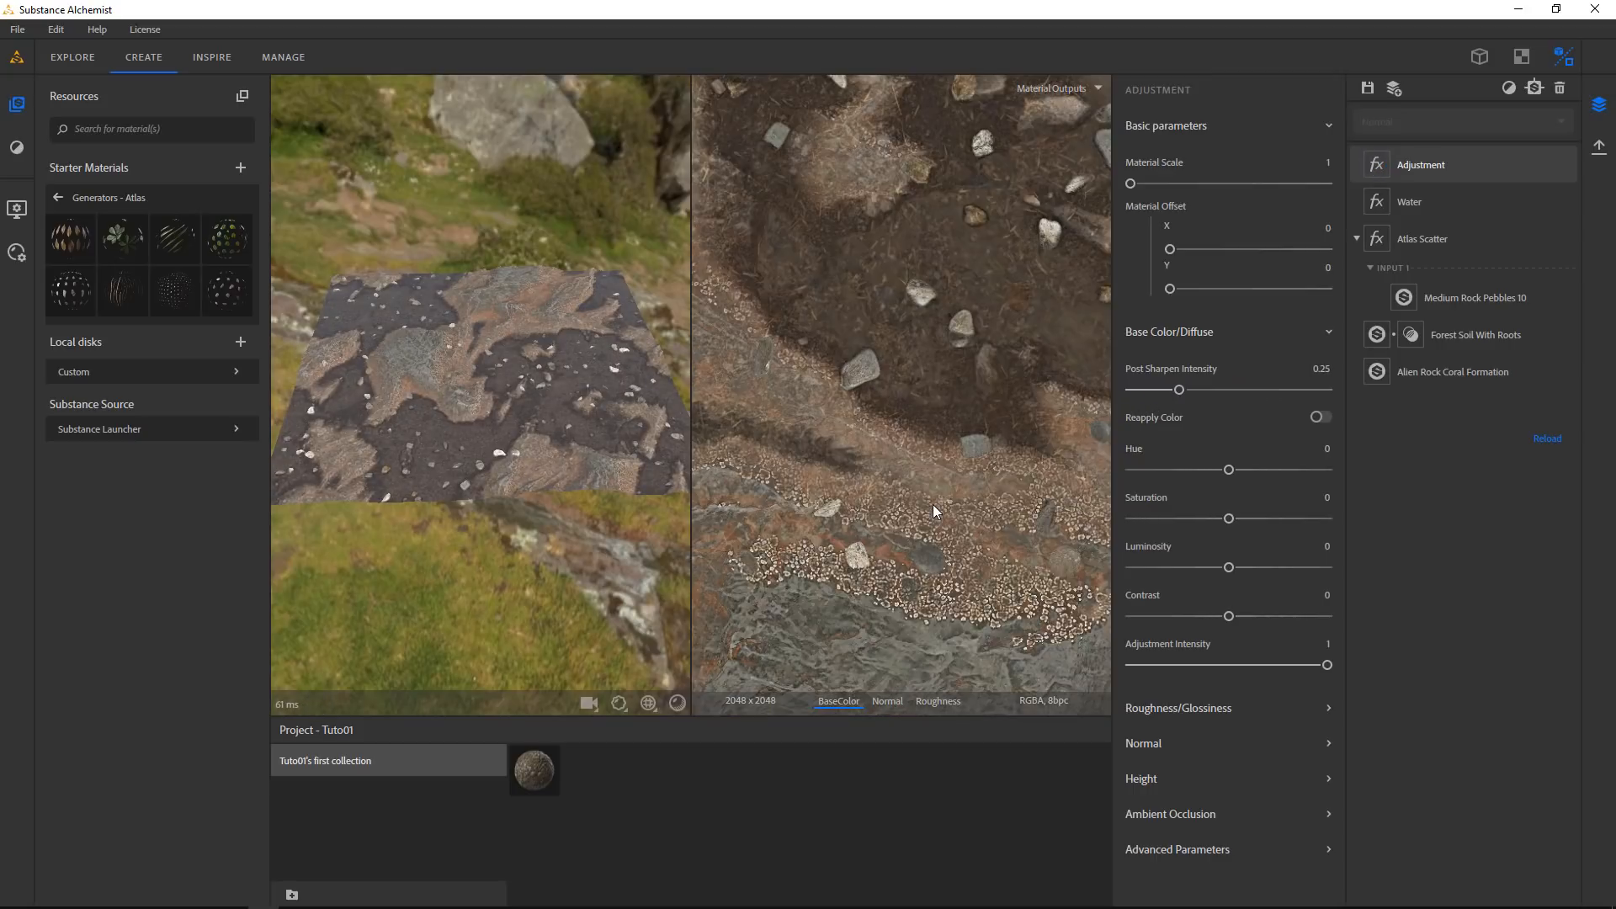
scroll(509, 390, "up", 5)
left_click_drag(408, 398, 643, 443)
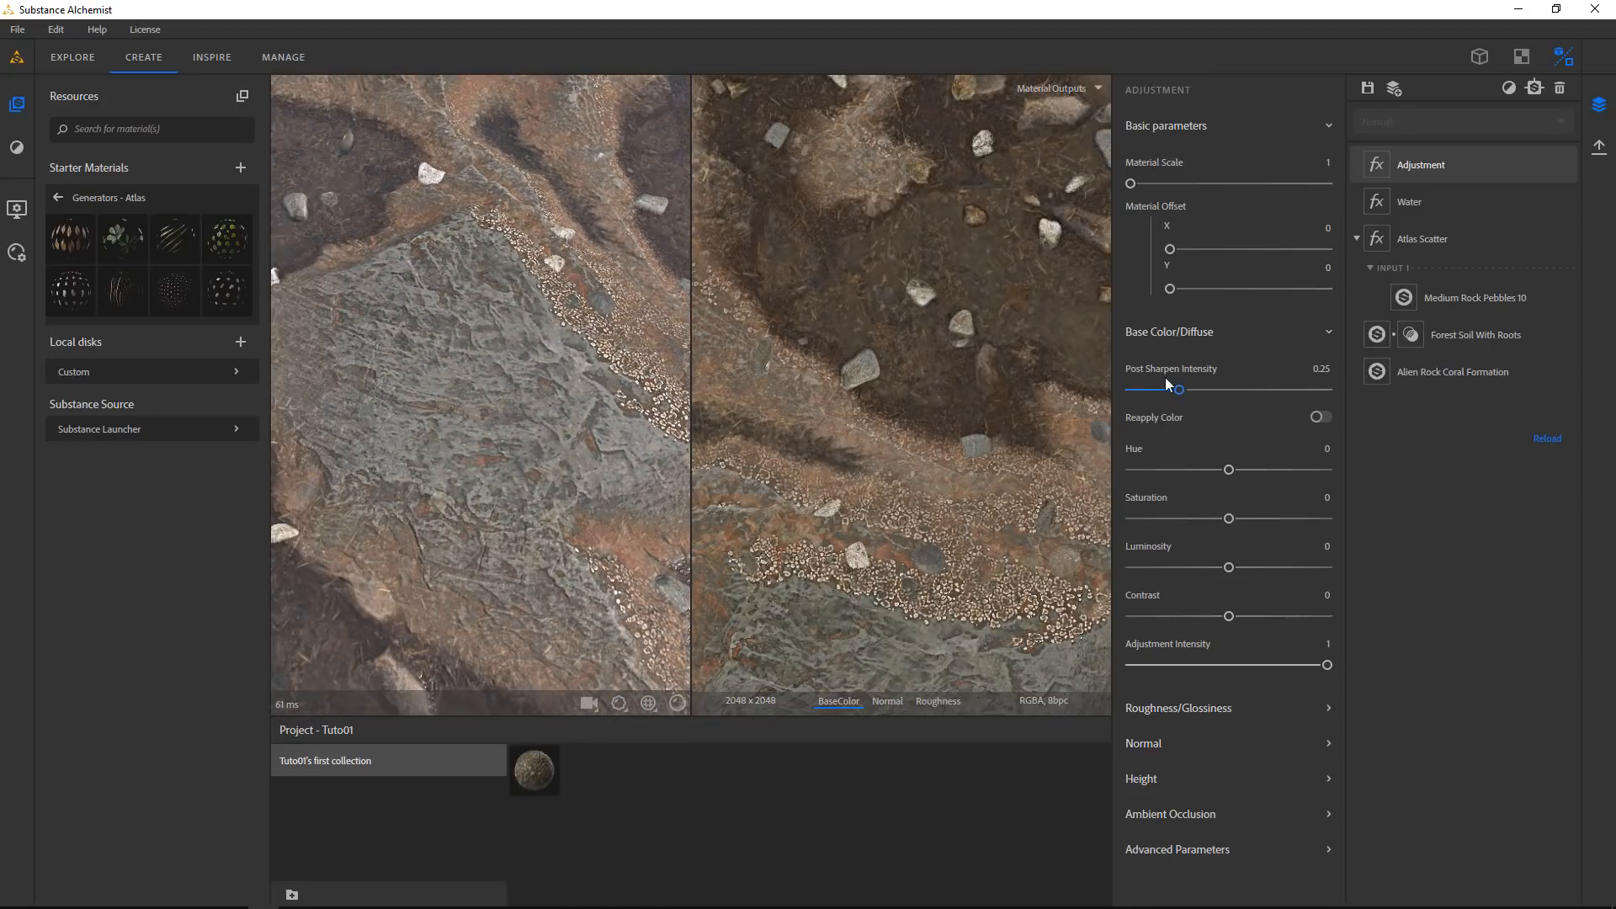
left_click_drag(1178, 392, 1376, 406)
left_click_drag(1236, 390, 1145, 399)
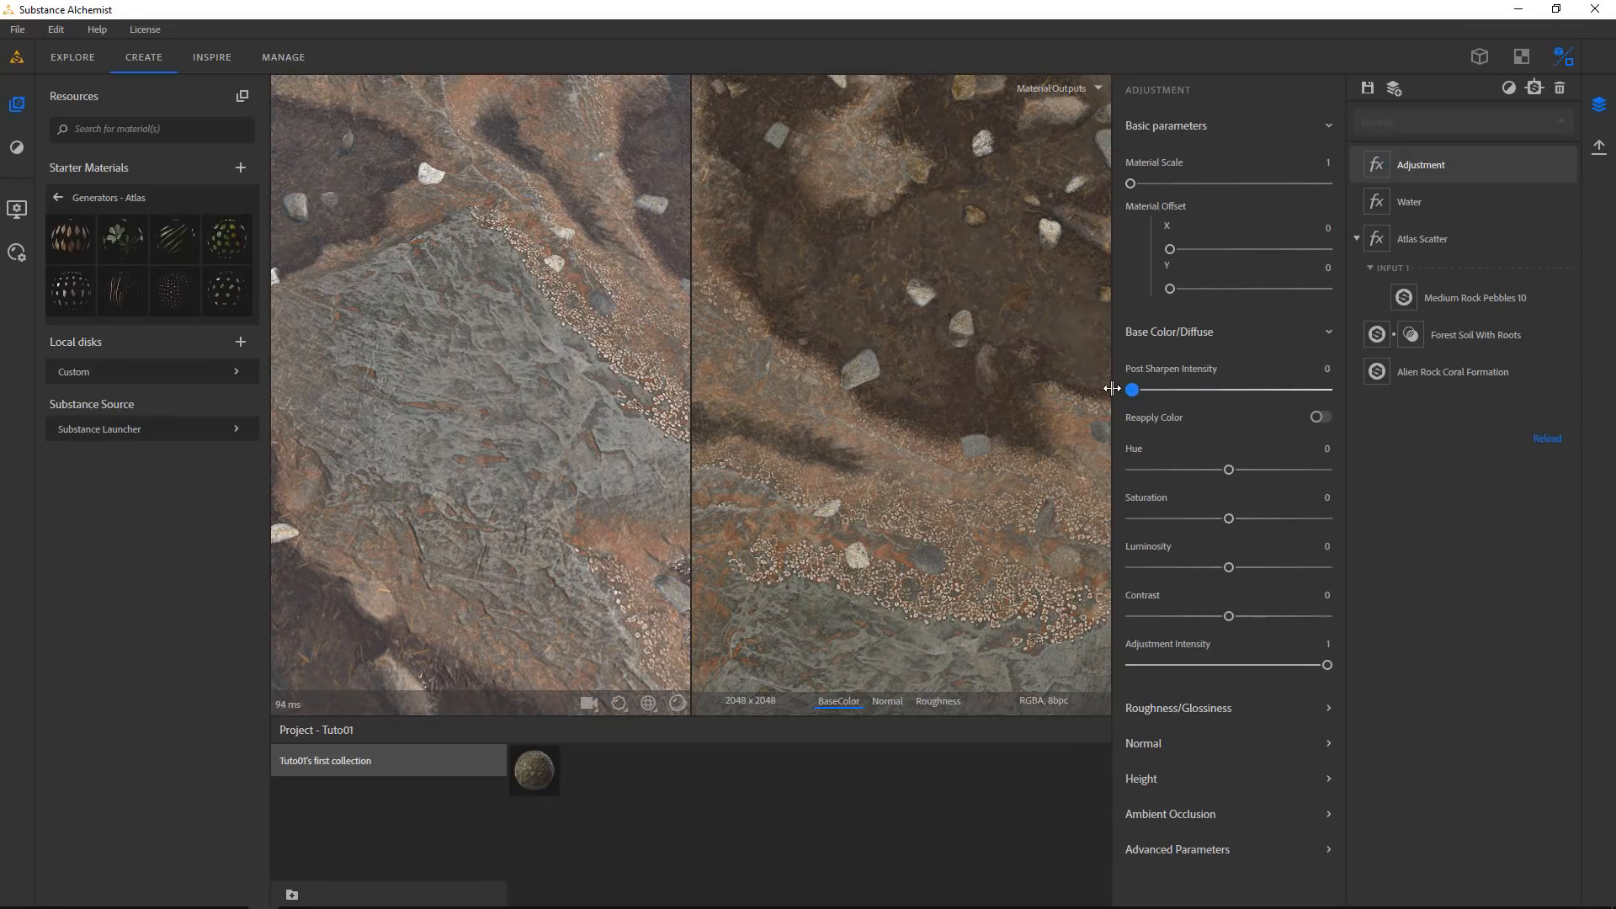
left_click_drag(1132, 389, 1183, 396)
Adjust the base color to Hue 9.39, Saturation -1.74, Luminosity -13.0 and Contrast 0.05, and check the material in 3D
left_click_drag(1229, 469, 1236, 617)
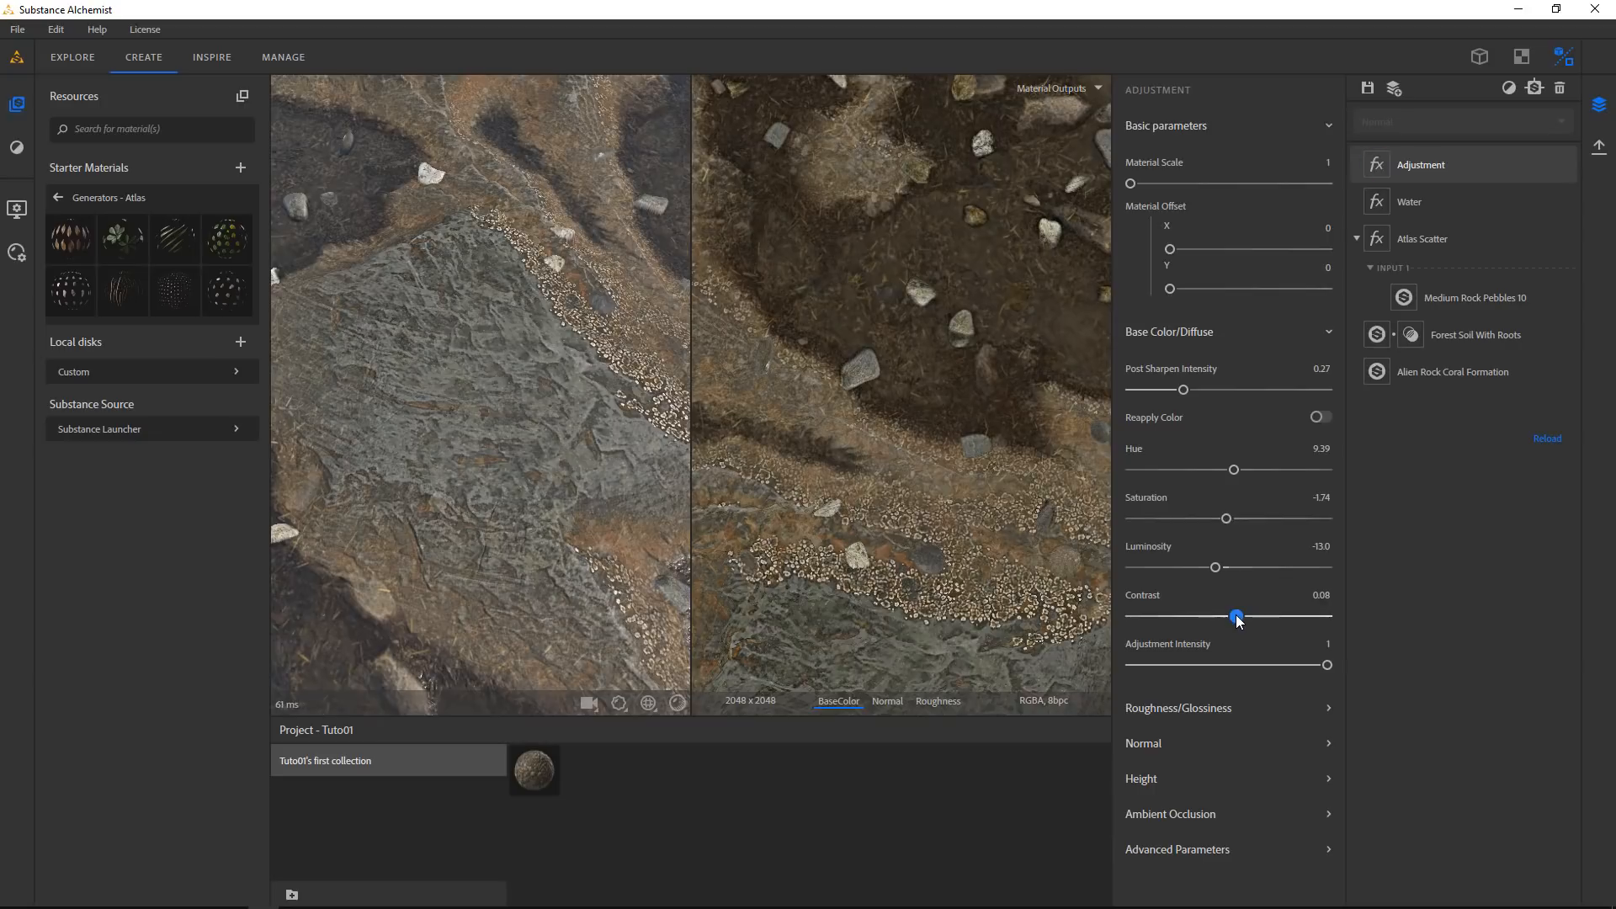
scroll(626, 377, "down", 5)
left_click_drag(626, 378, 562, 453)
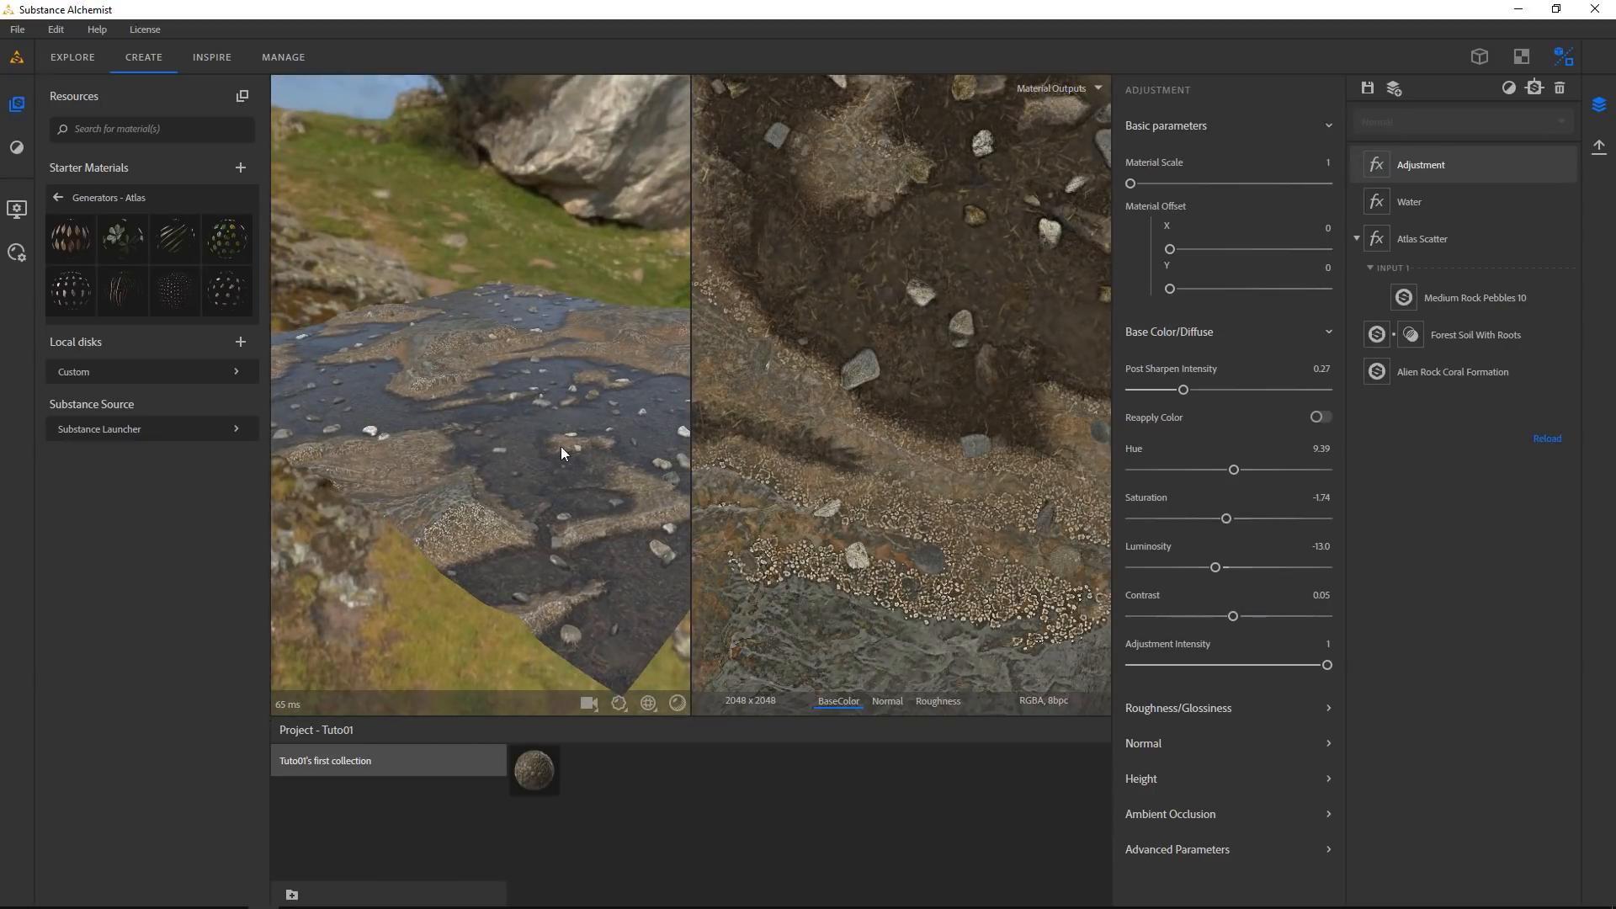
Try a roughness Contrast of -0.05 and Intensity of -0.23 while viewing the Roughness output, and reset both to 0
left_click(1201, 337)
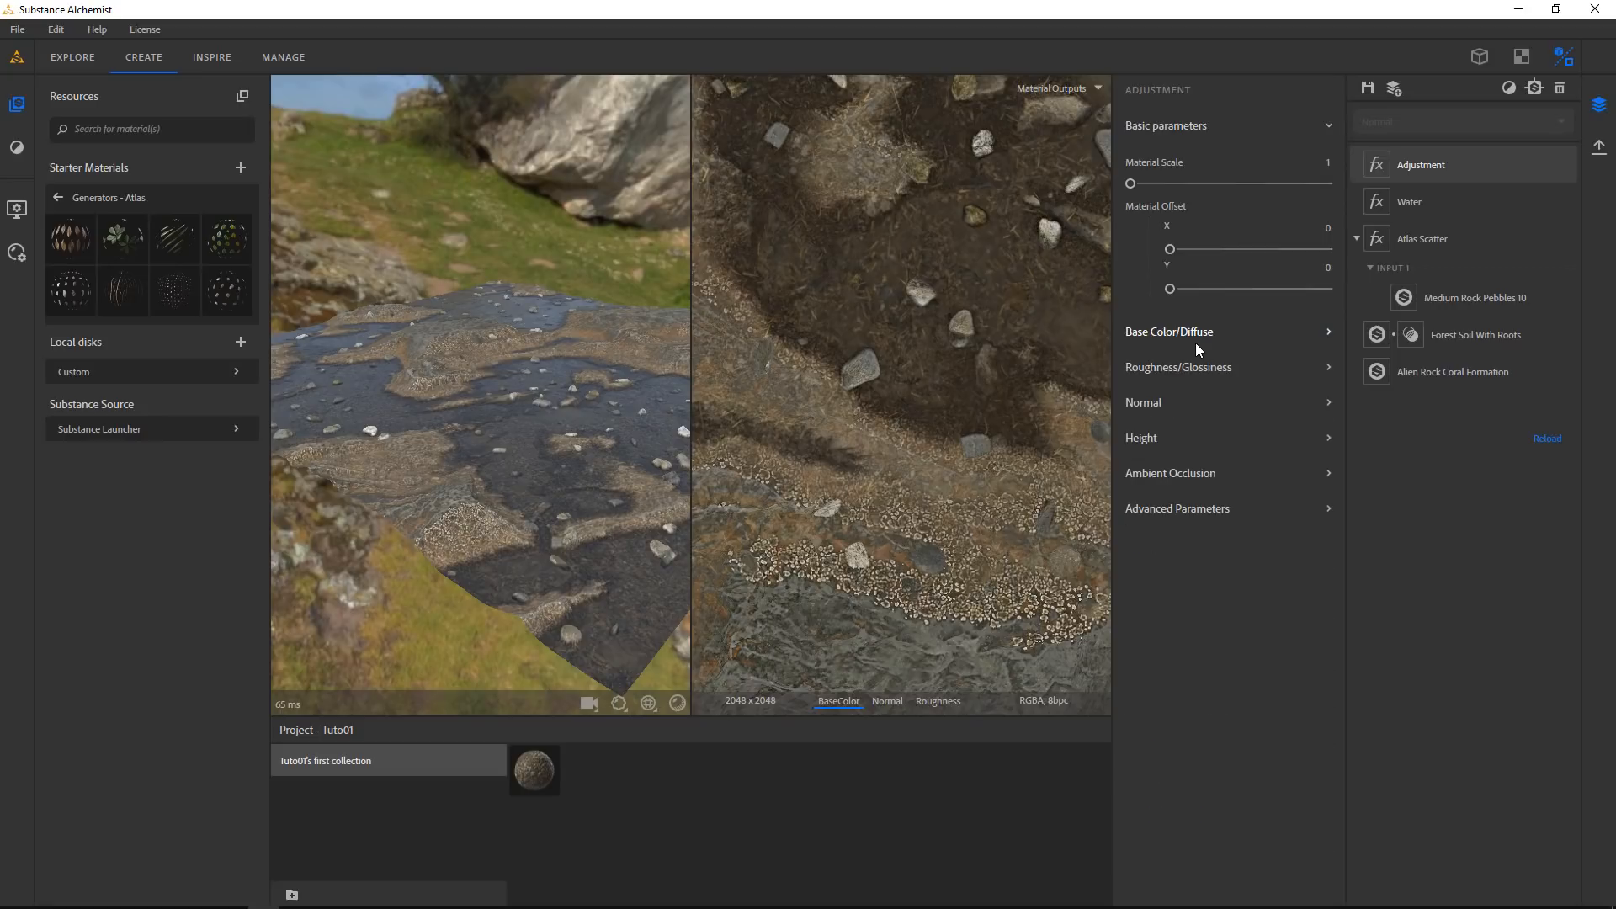
left_click(1164, 375)
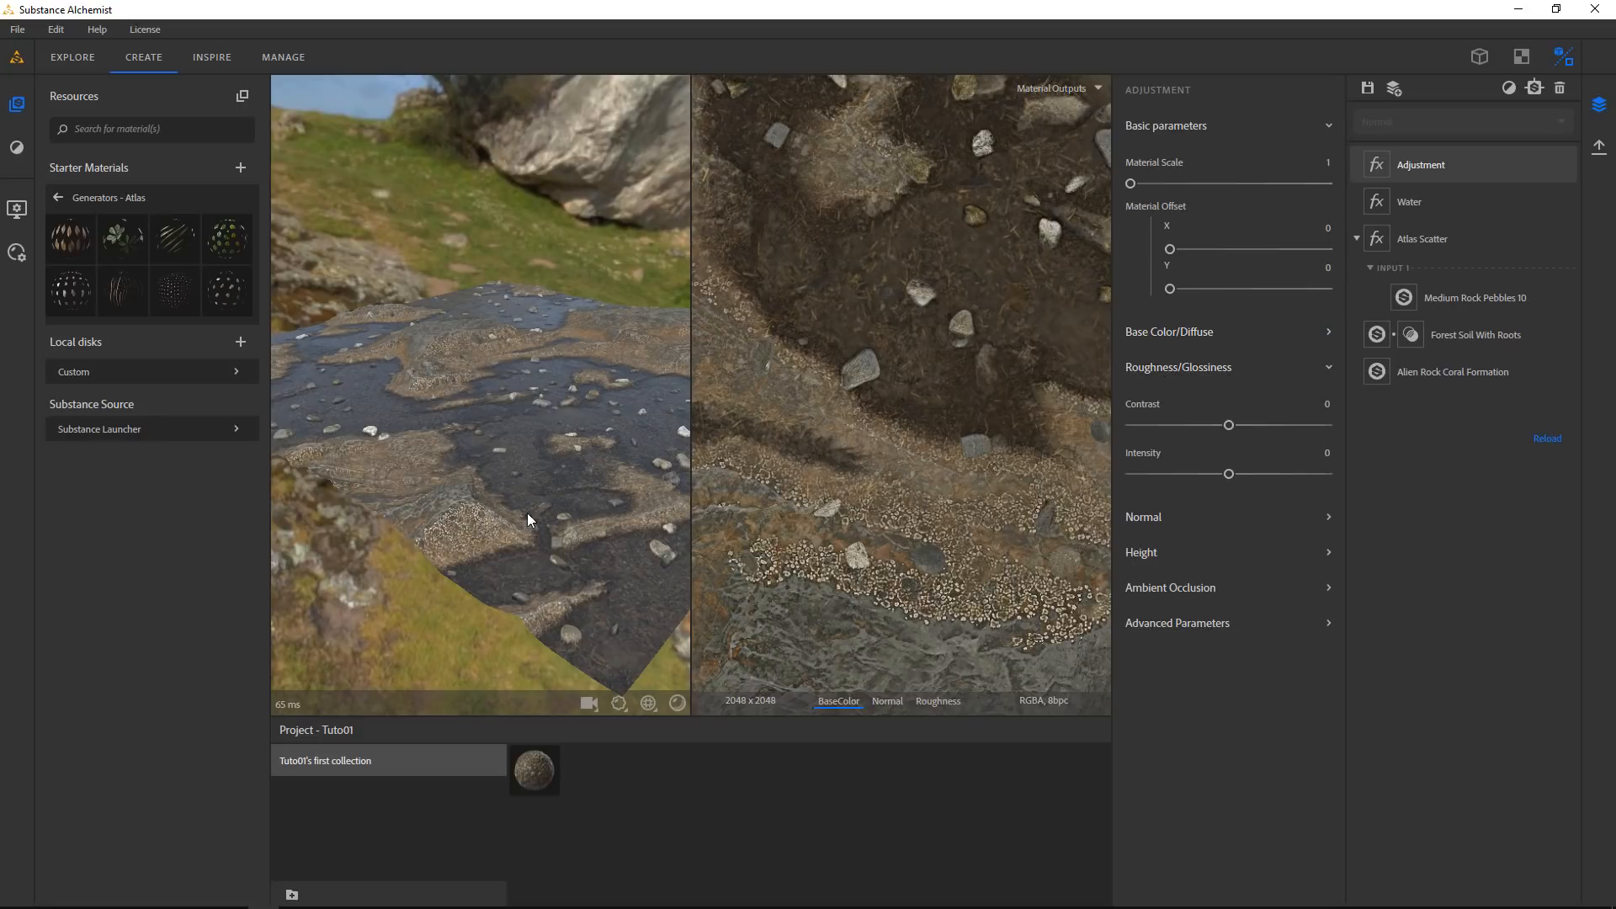
left_click_drag(527, 513, 784, 645)
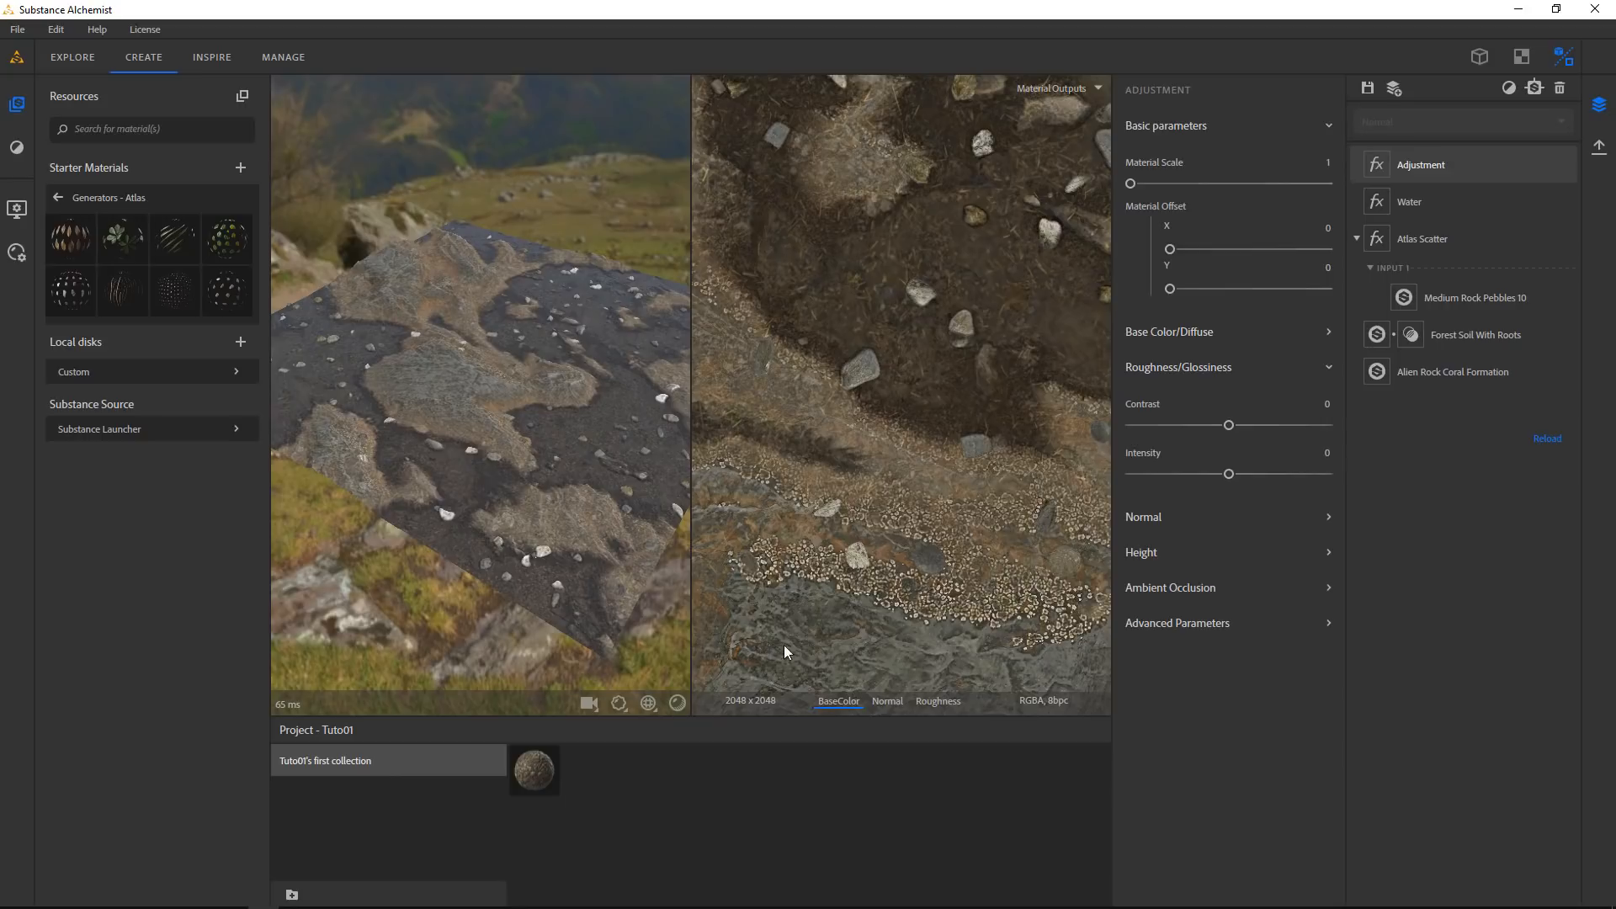
left_click(938, 702)
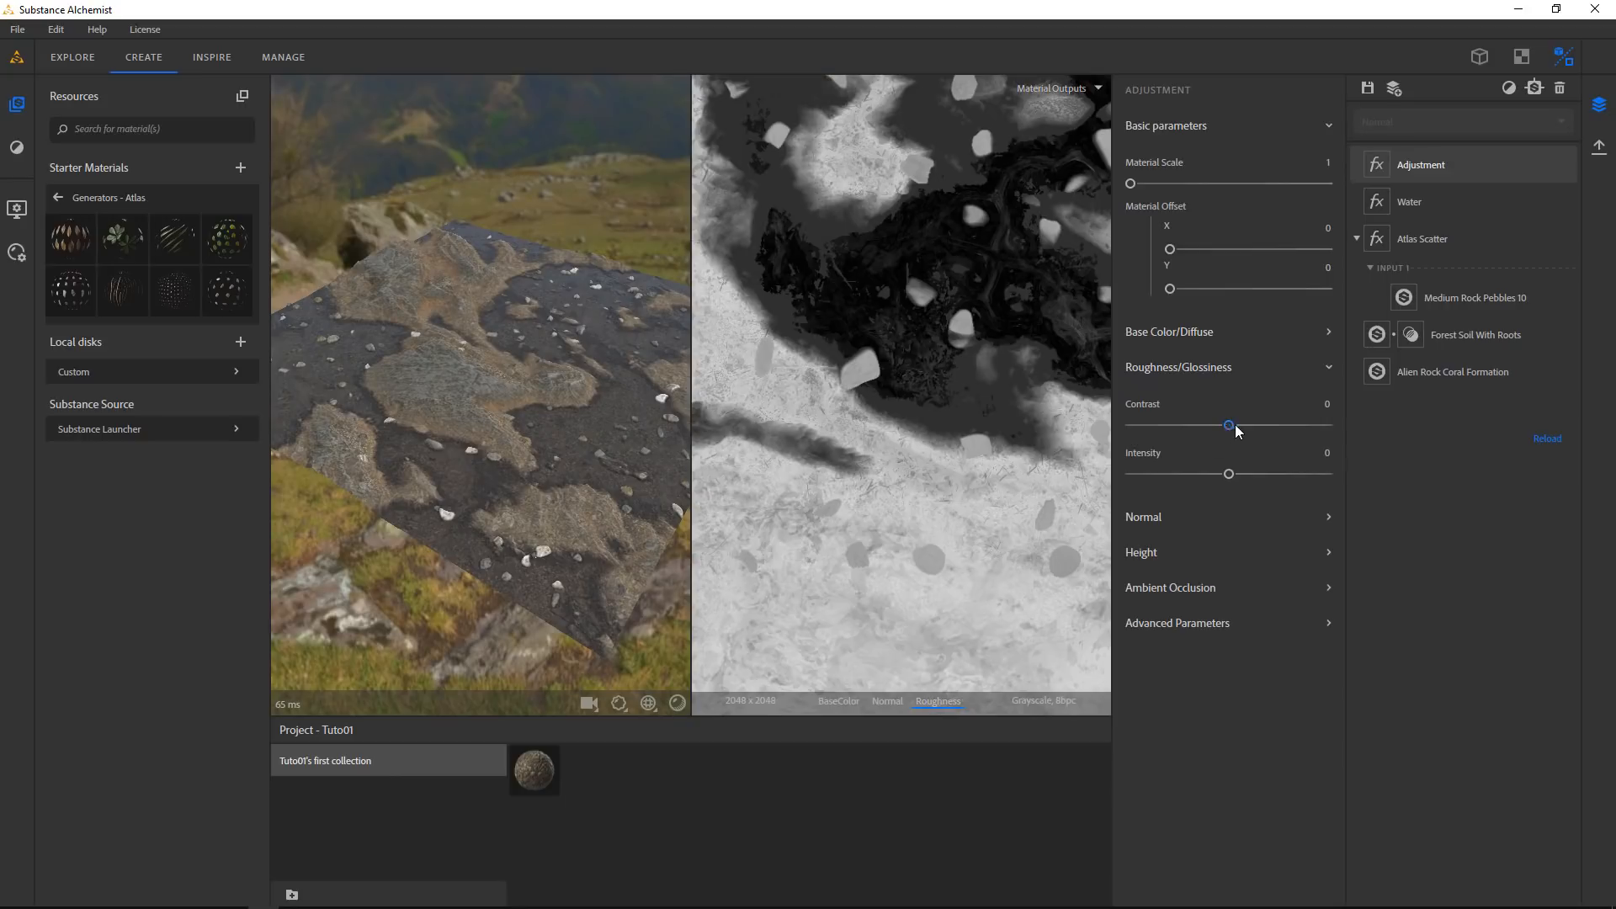
left_click_drag(1231, 426, 1205, 476)
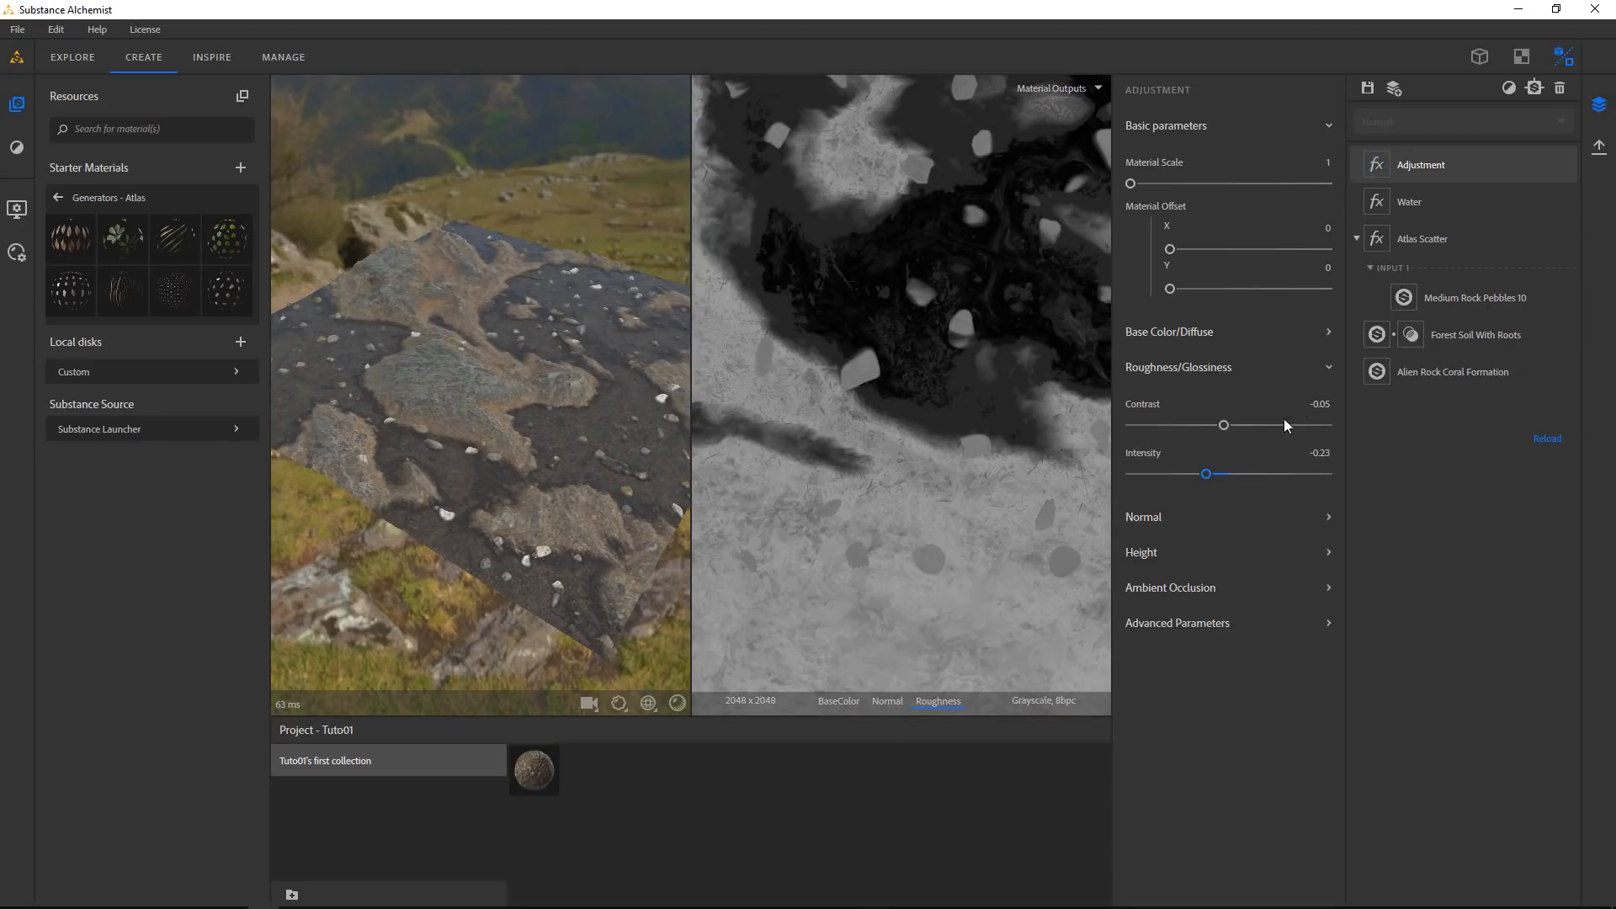
double_click(1320, 404)
type("0")
key("Tab")
type("0")
Set the Normal Intensity to 0.28 and test inverting the normals, leaving Normal Invert off
left_click(1154, 523)
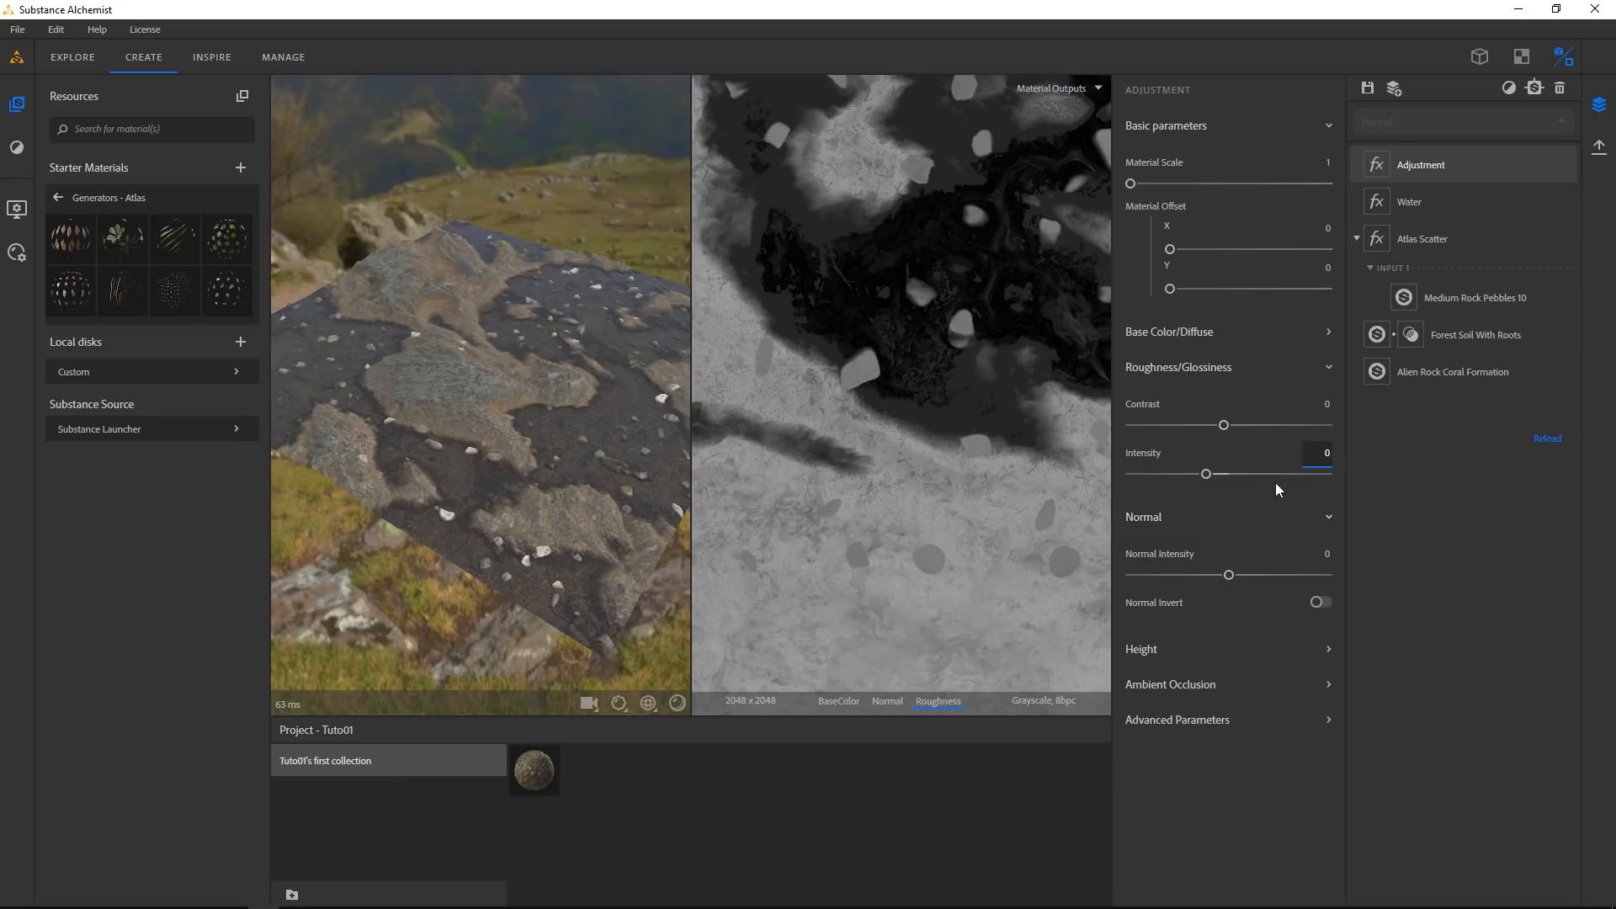
left_click_drag(1229, 579, 1258, 579)
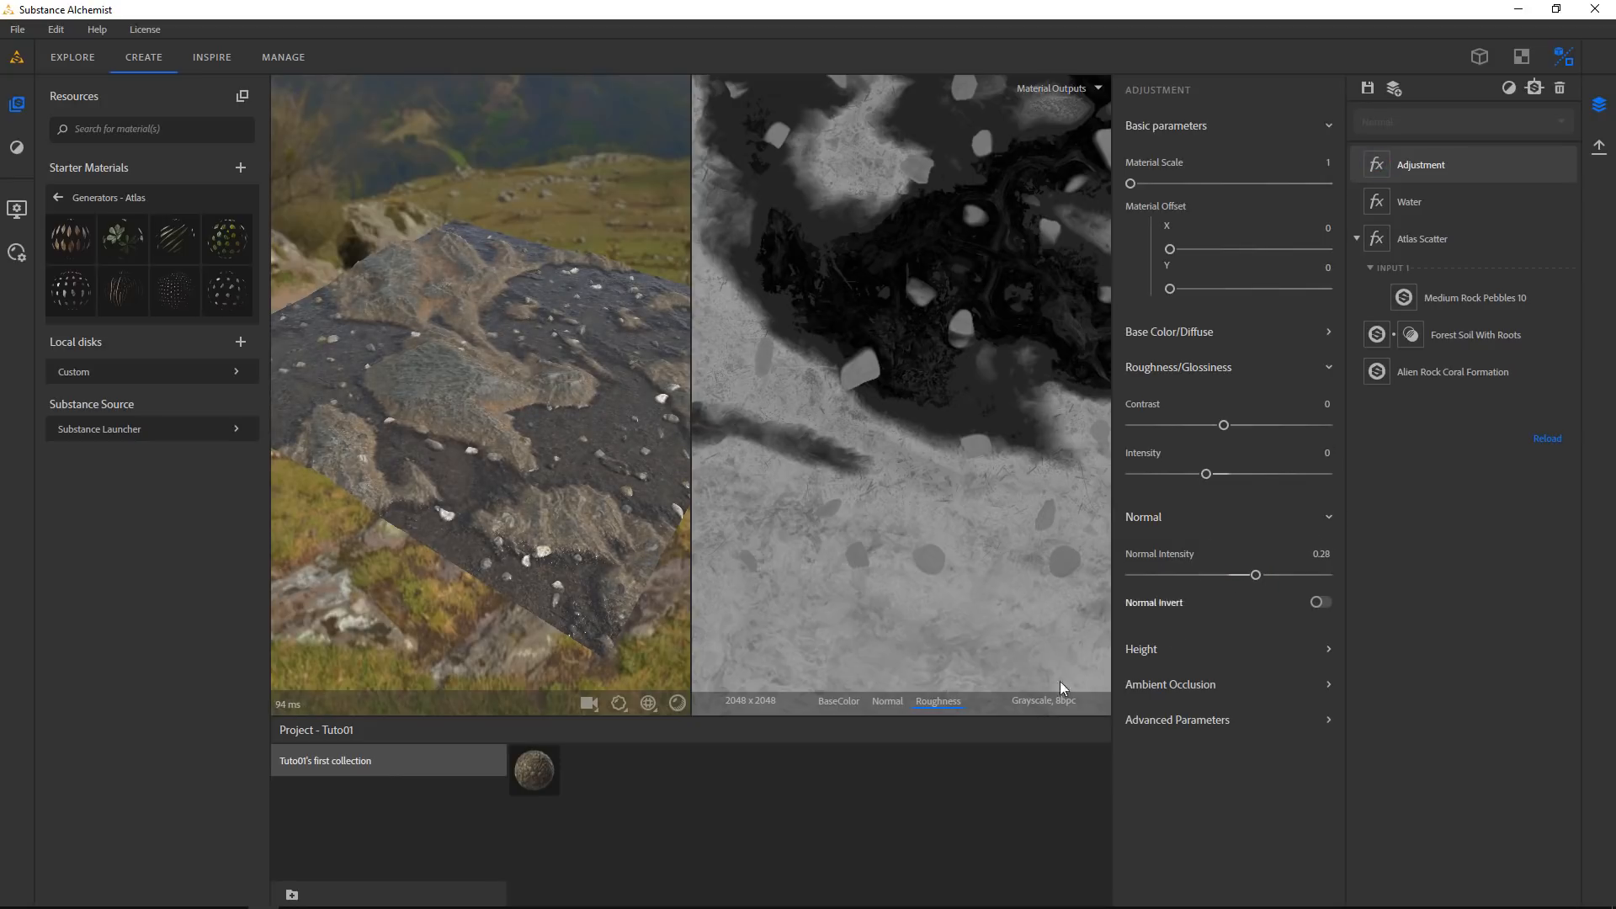
left_click(880, 704)
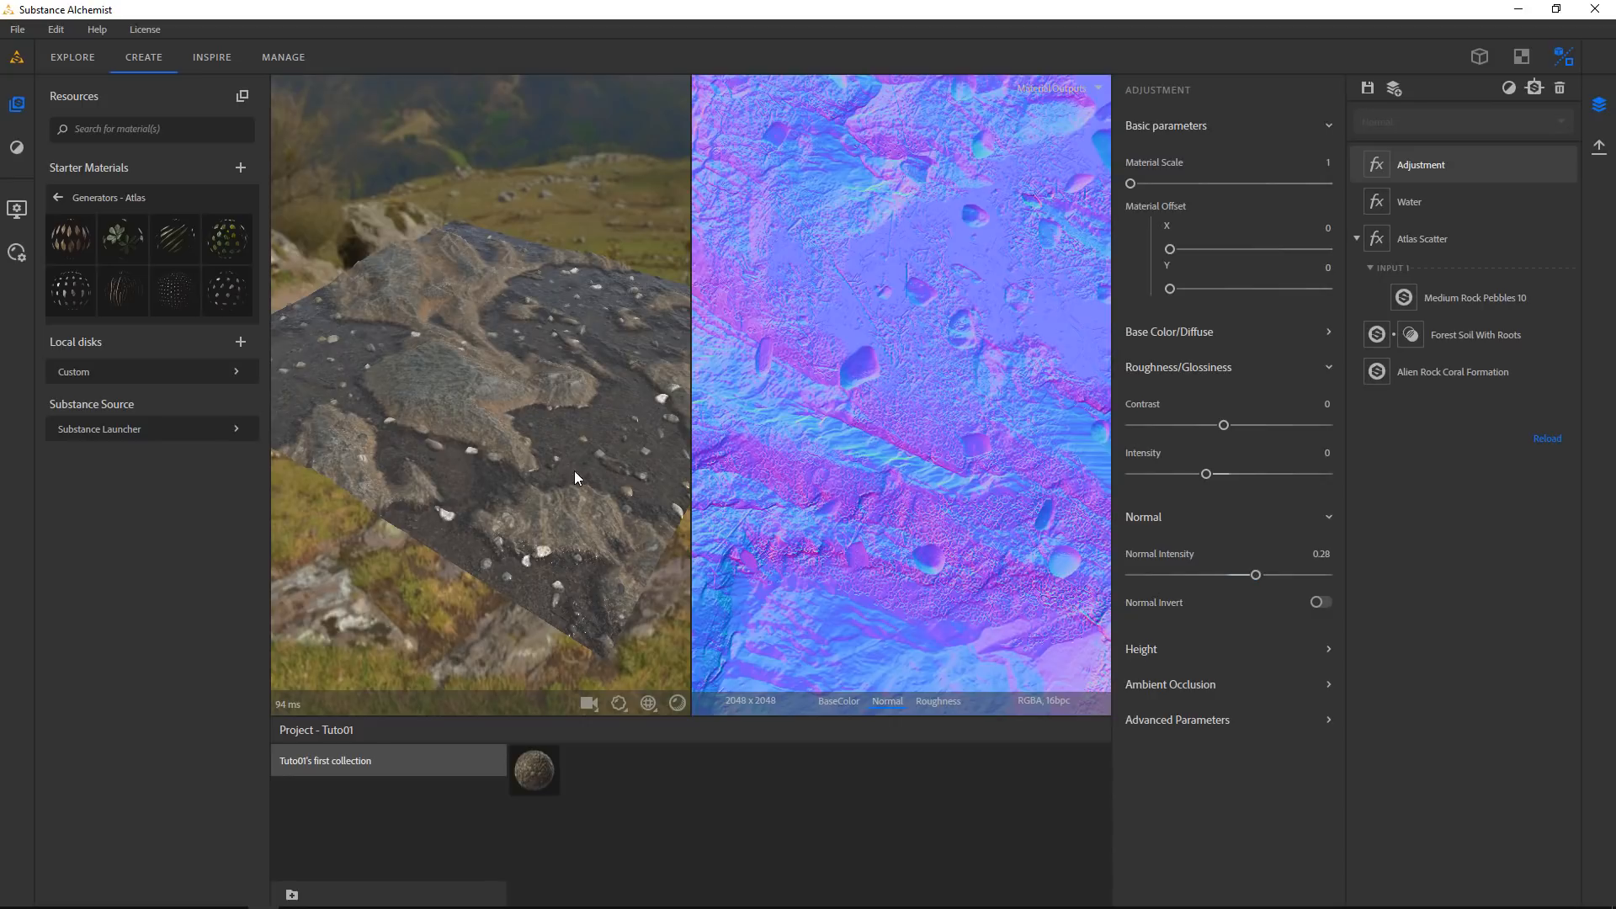
scroll(504, 412, "up", 5)
left_click_drag(503, 410, 489, 484)
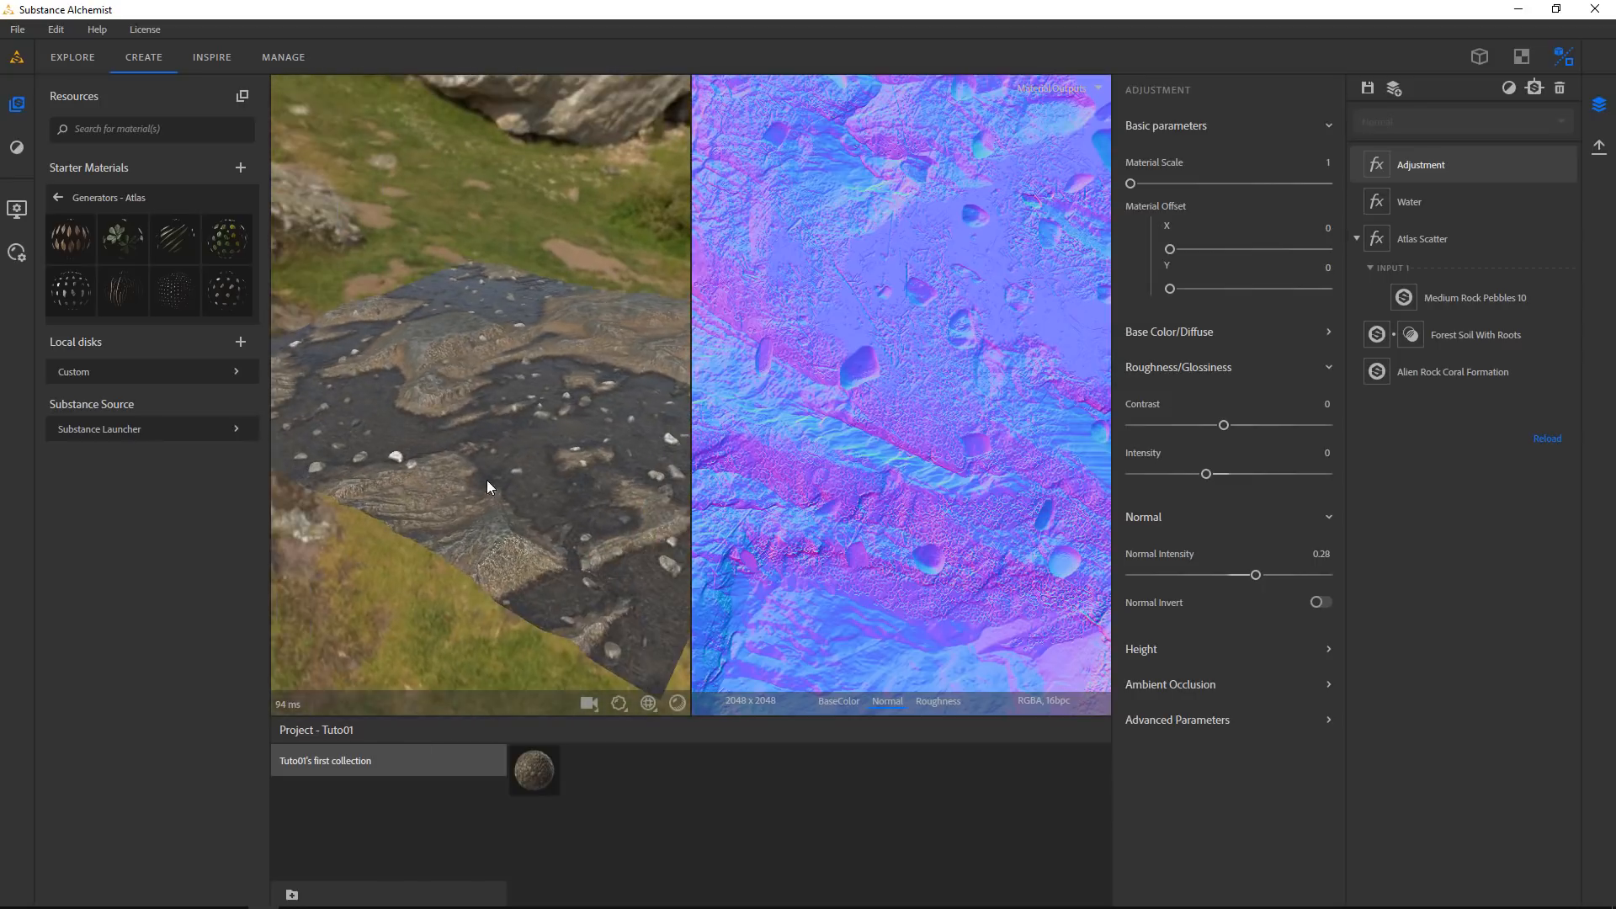
left_click(1321, 603)
left_click(1320, 601)
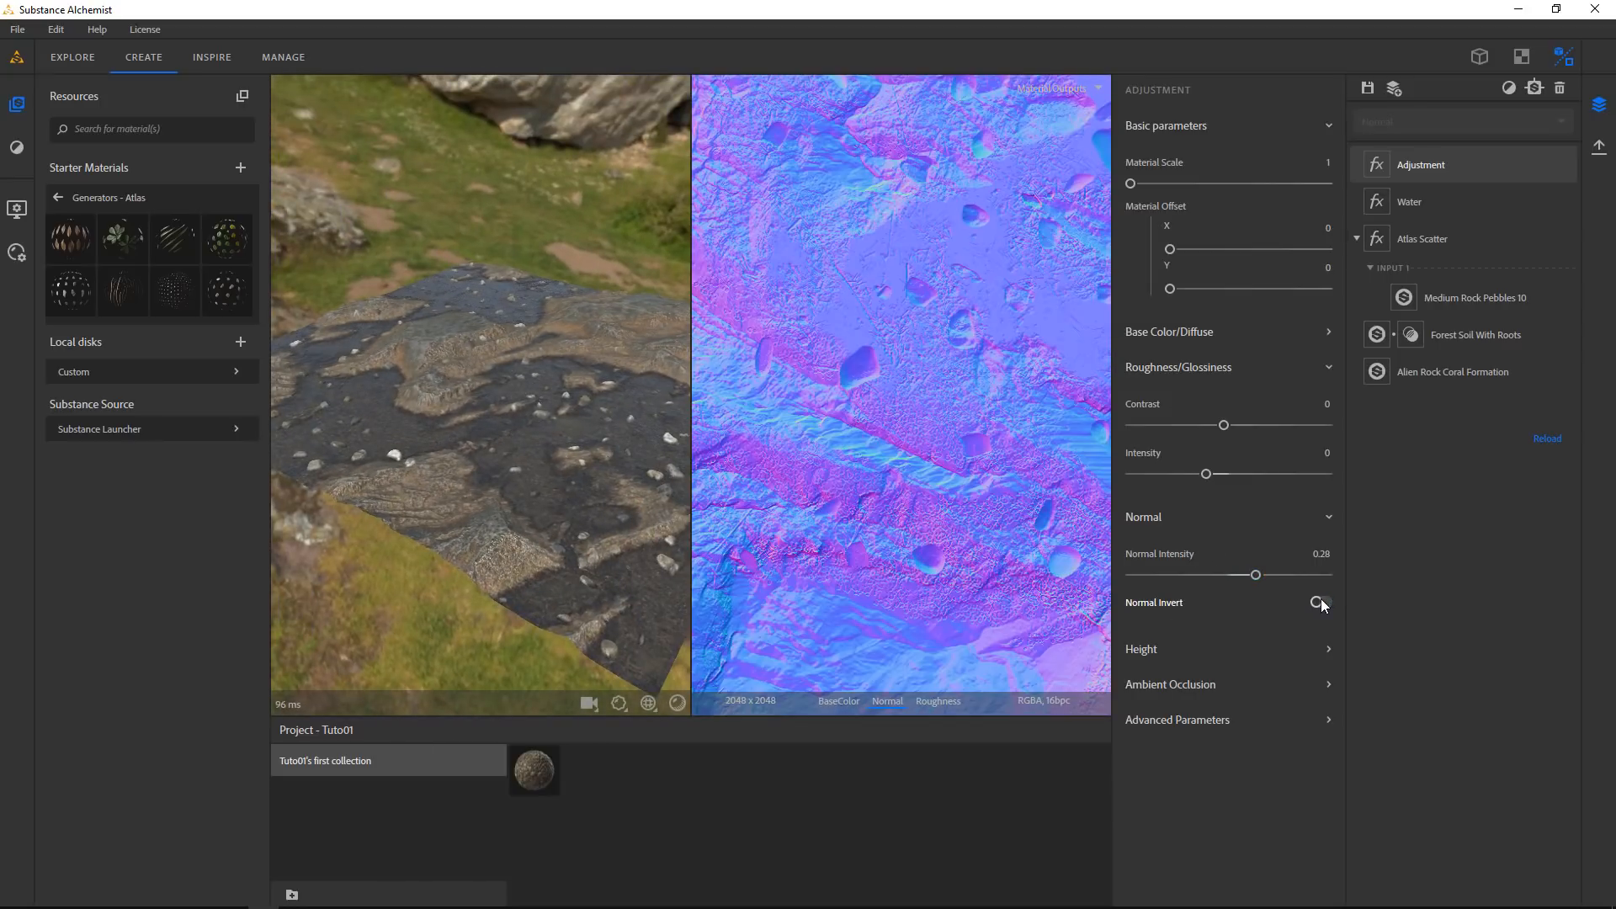
Set the height's Smooth Detail Elevation to 0.15 and Sharp Detail Elevation to 0.10 while viewing the Height output
left_click(1164, 367)
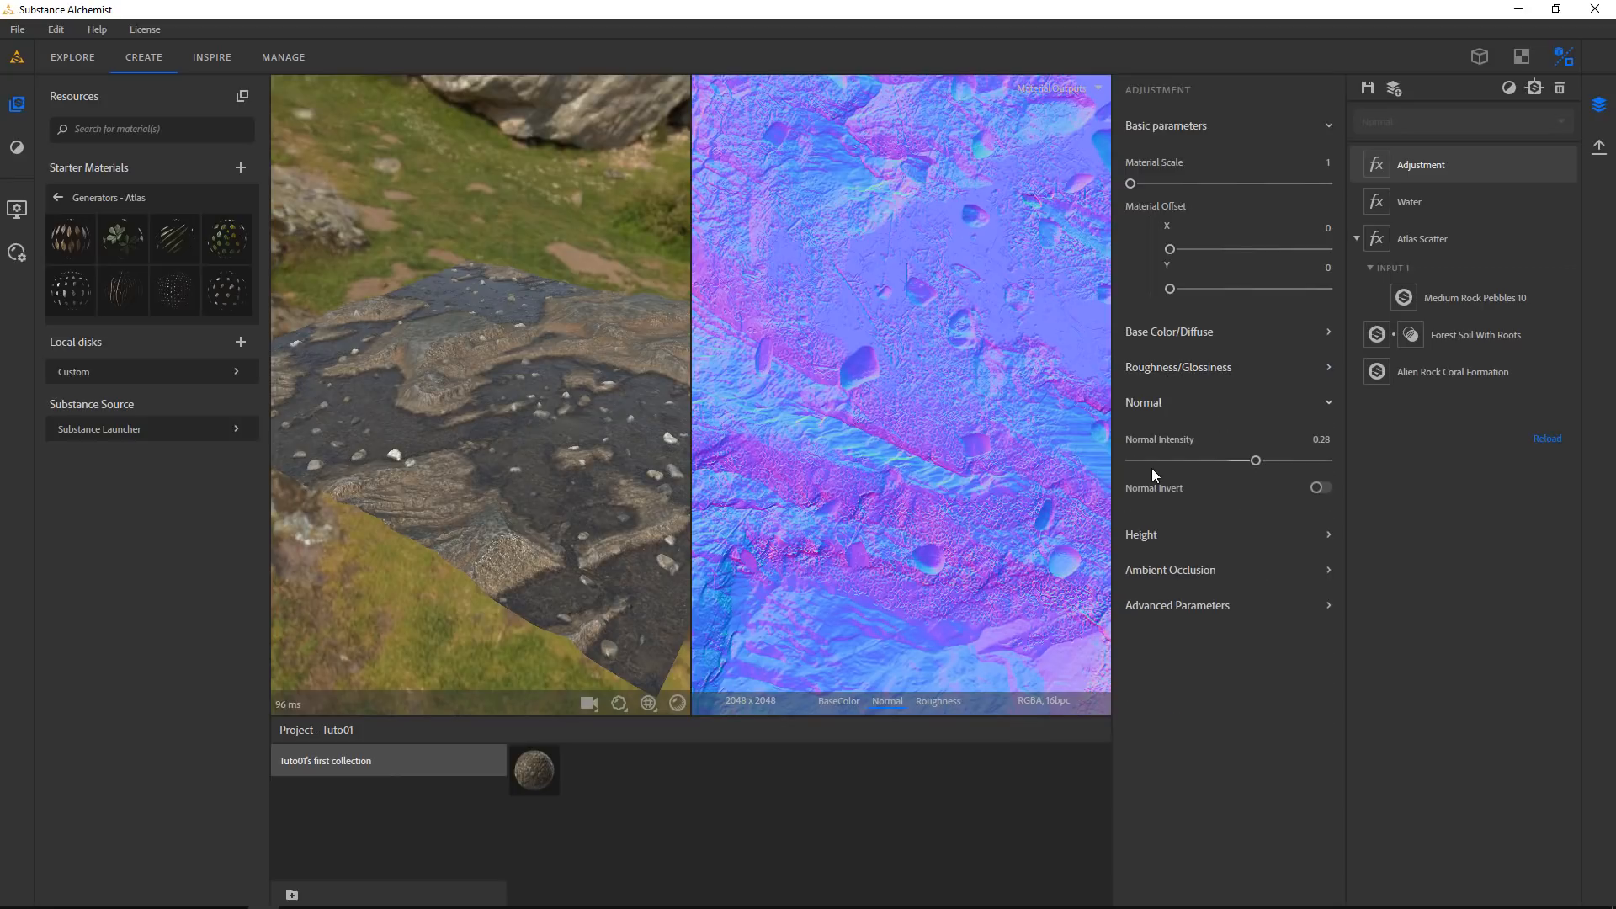
left_click(1151, 536)
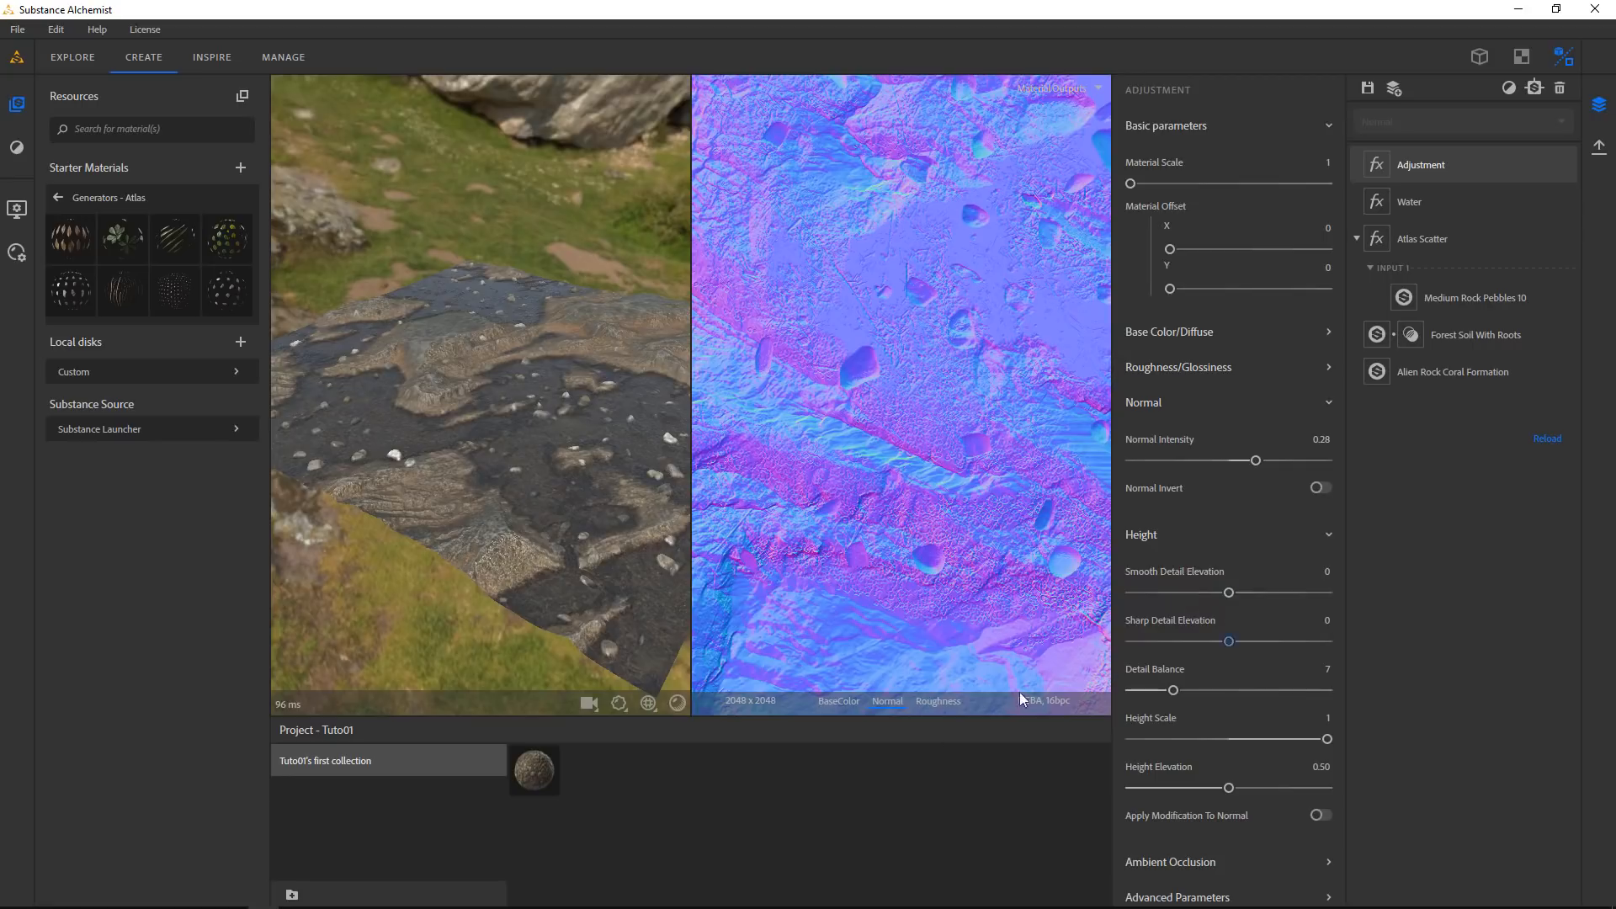
scroll(911, 717, "right", 1)
left_click(850, 706)
scroll(962, 508, "down", 3)
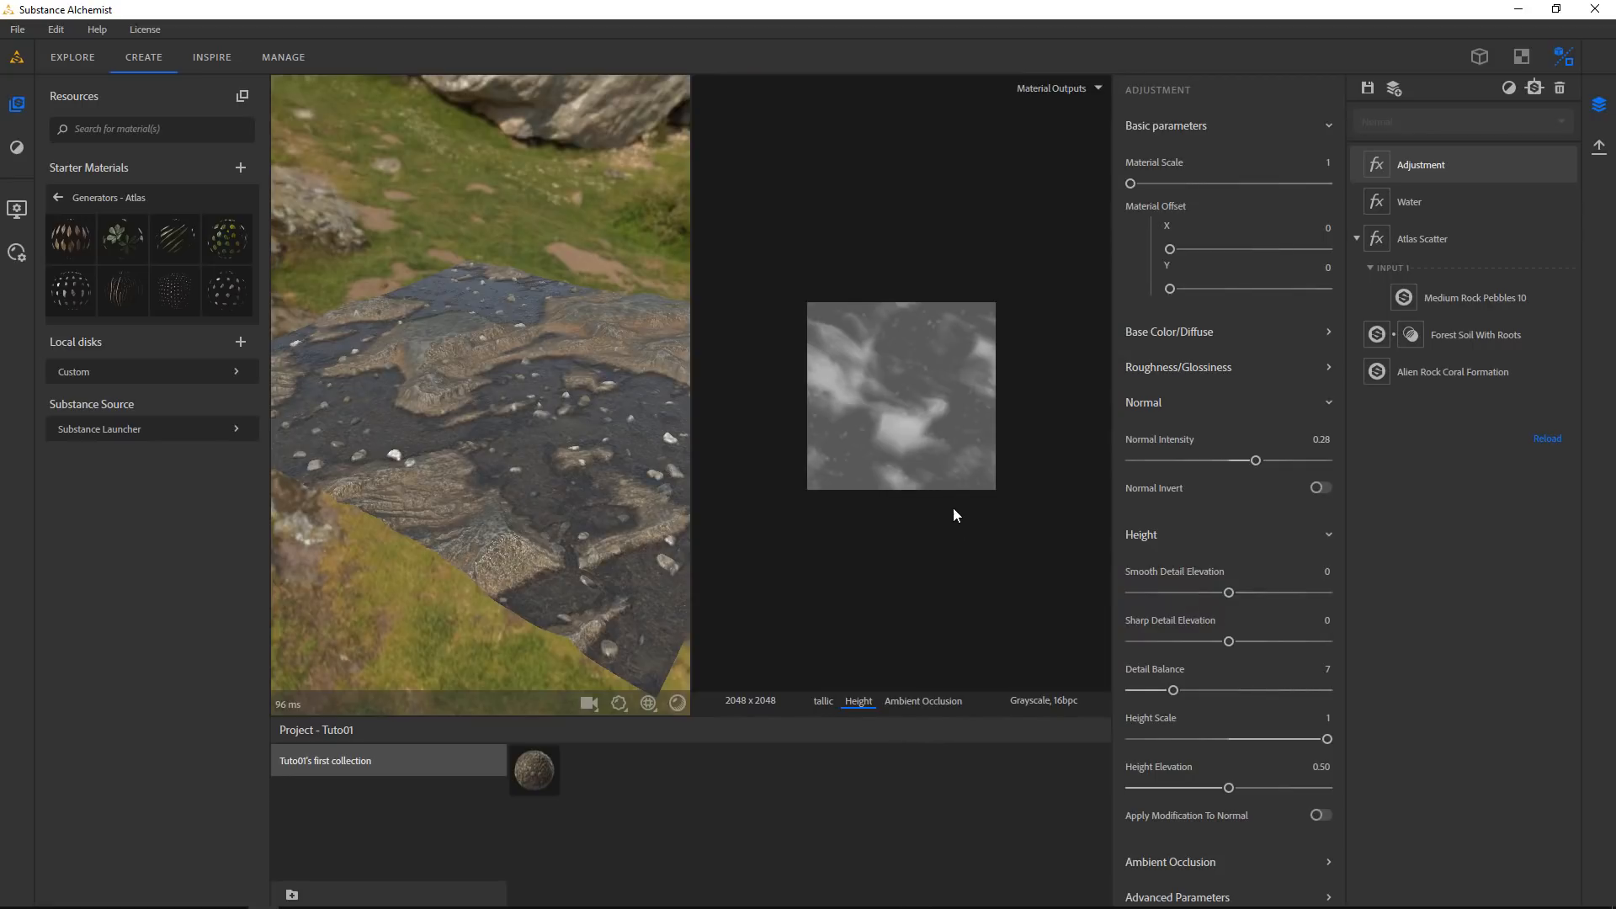
scroll(945, 491, "up", 5)
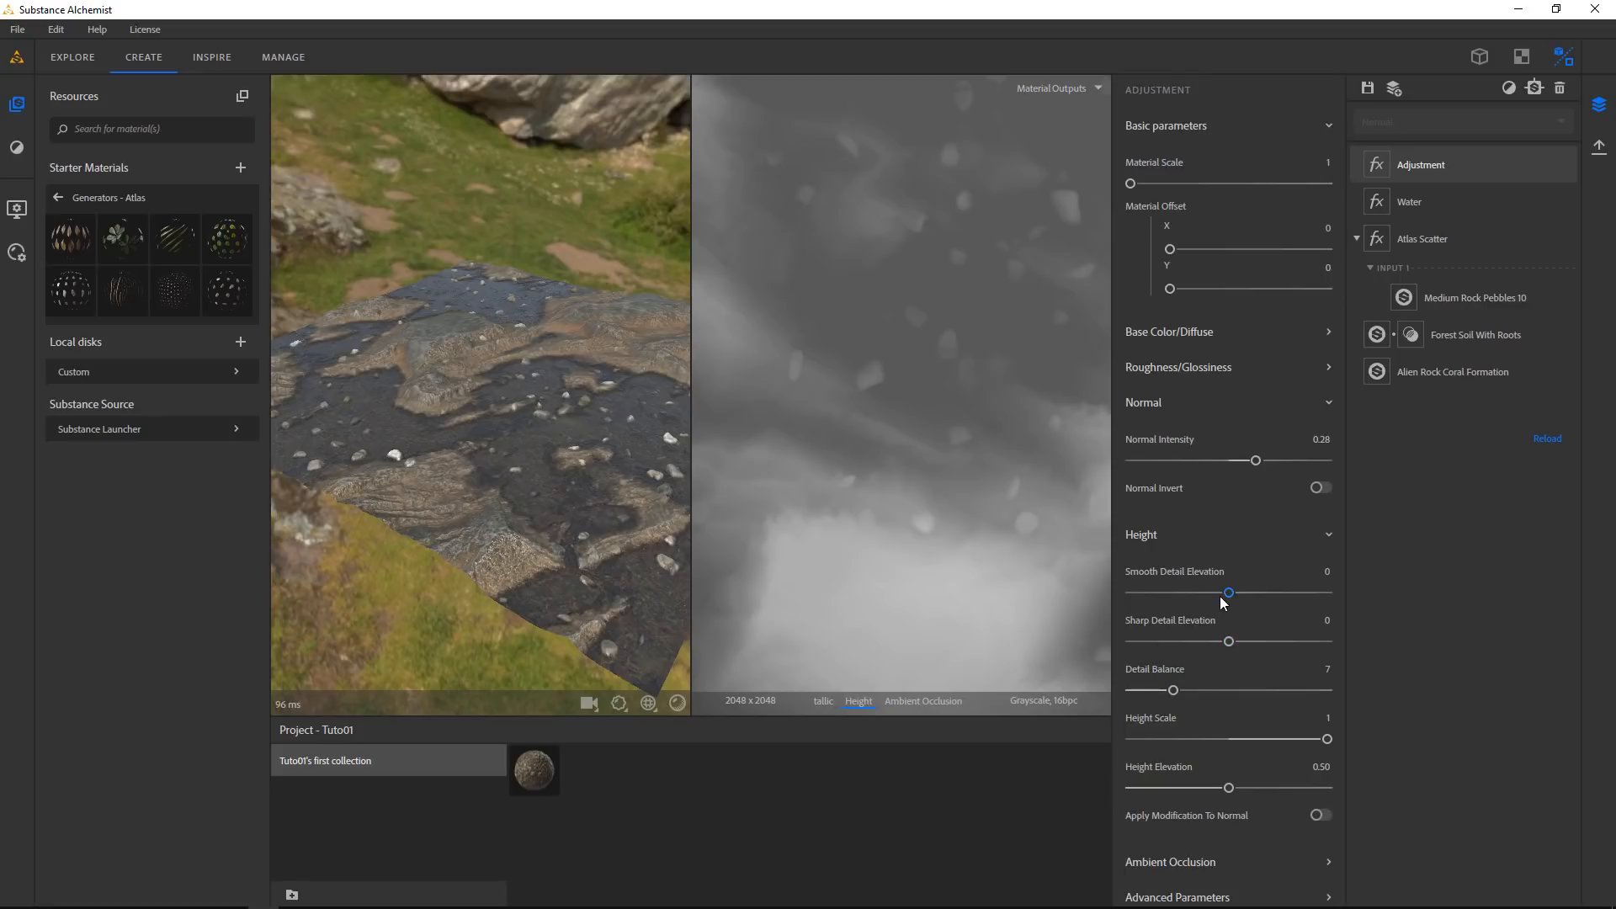
left_click_drag(1222, 594, 1237, 640)
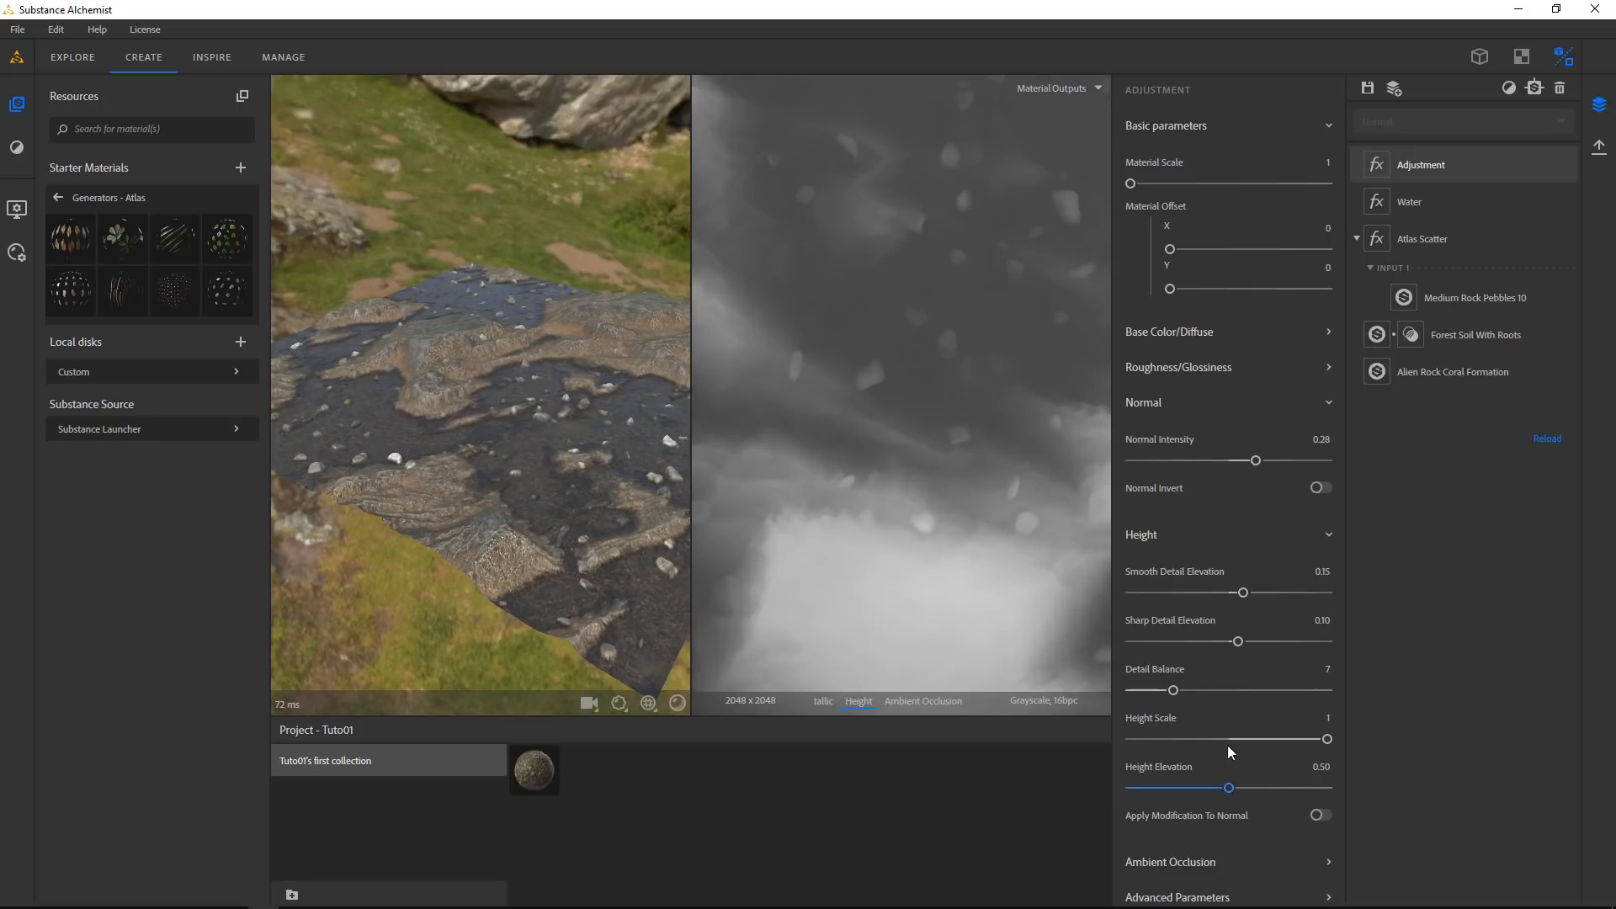
Set the height's Detail Balance to 6.26, keep Height Scale at 1, and check the relief in the 3D preview
mouse_move(1173, 690)
left_mouse_down()
mouse_move(1212, 694)
mouse_move(1103, 694)
mouse_move(1144, 691)
left_mouse_up()
left_click_drag(1239, 695, 1170, 696)
left_click_drag(1328, 740, 1372, 744)
left_click_drag(632, 484, 371, 473)
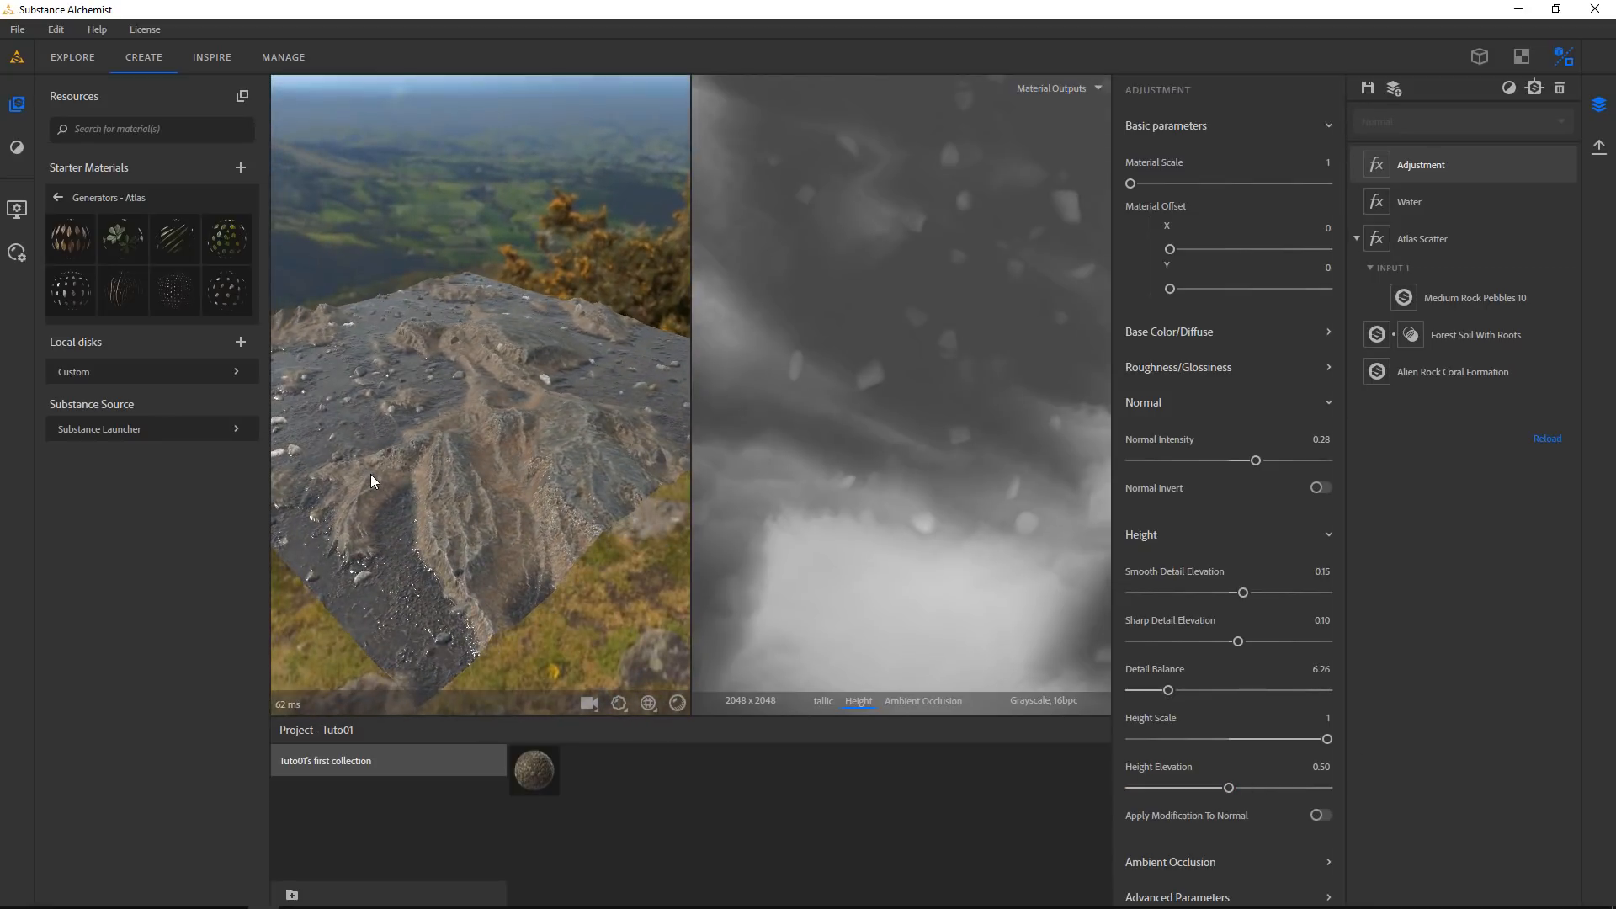
Review the Adjustment filter's Ambient Occlusion and Advanced Parameters settings, and inspect the material from several angles in 3D
left_click(1151, 128)
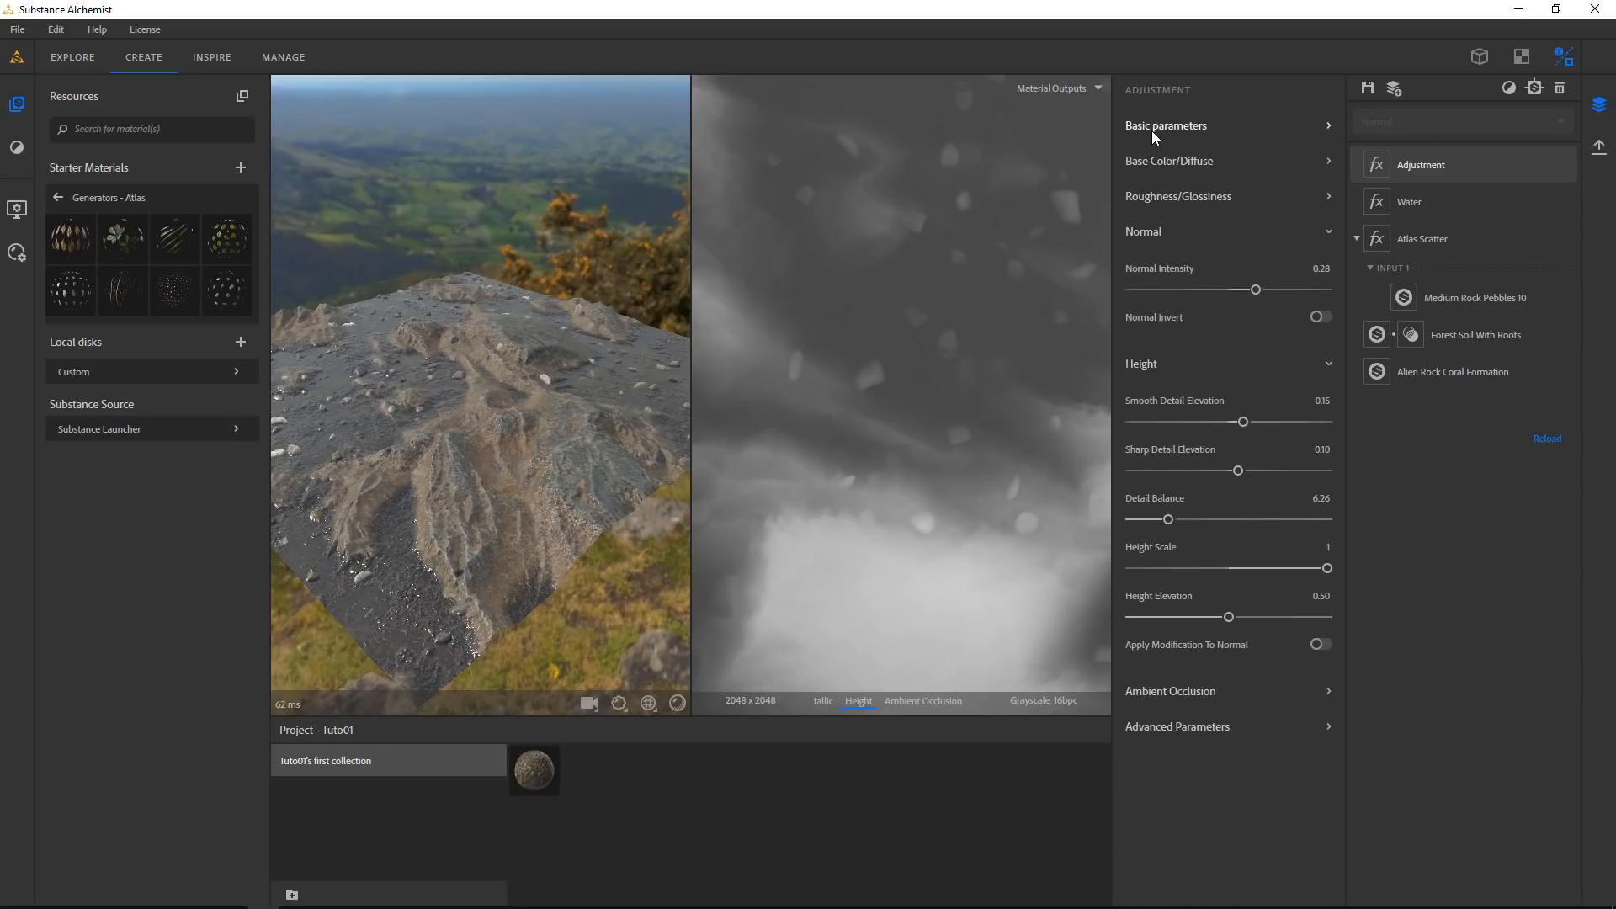
left_click(1148, 232)
left_click(1143, 268)
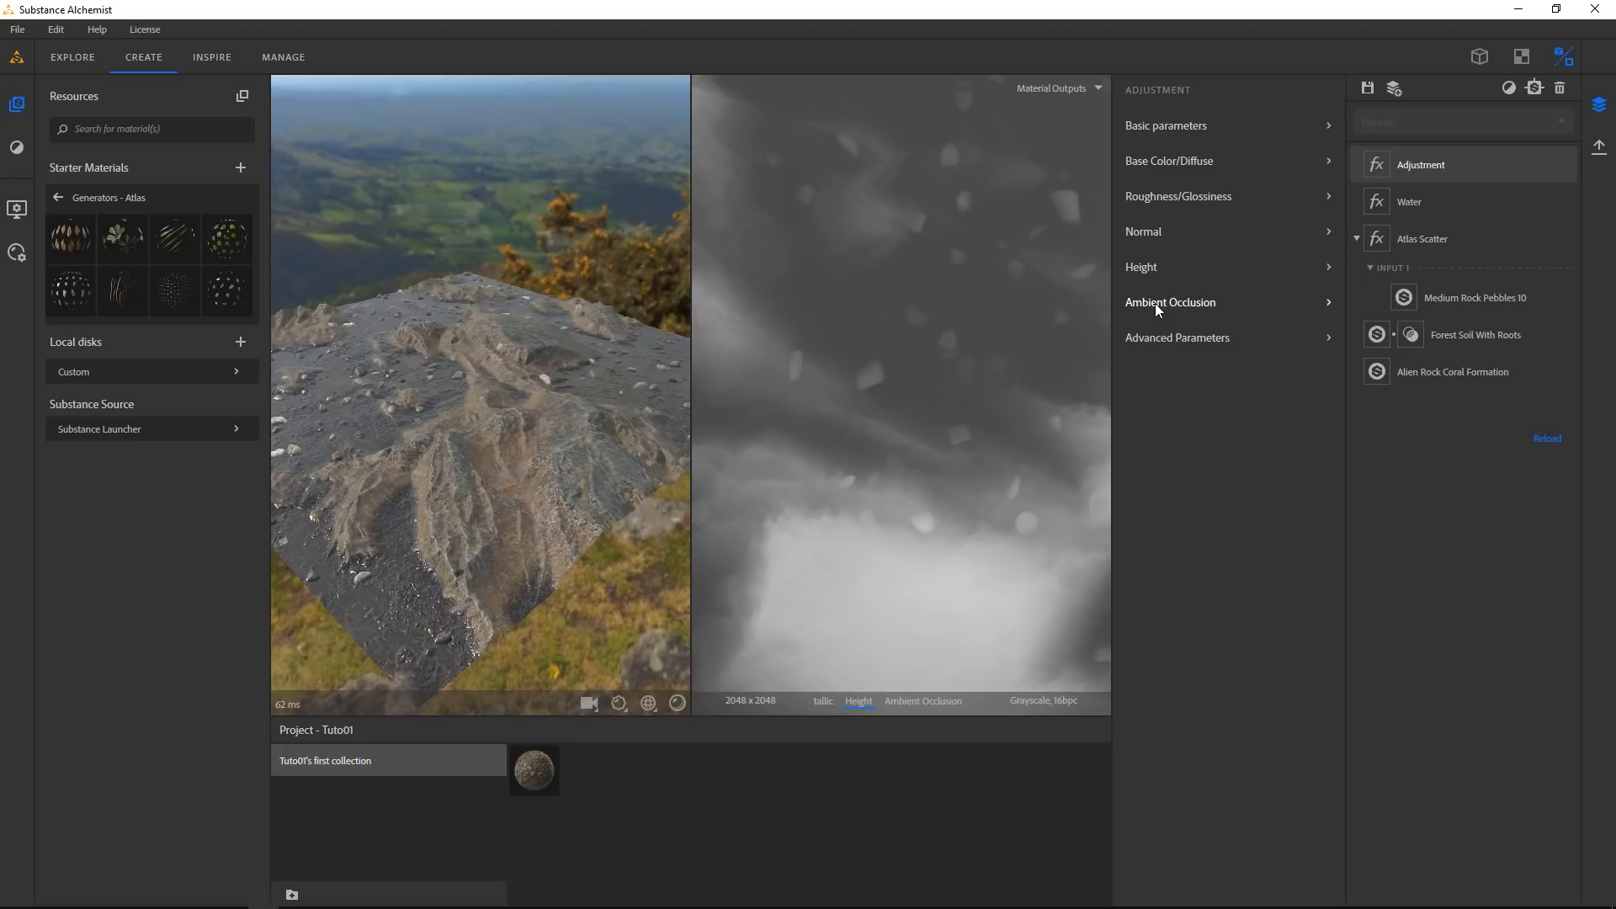
left_click(1155, 304)
left_click(1154, 303)
left_click(1176, 340)
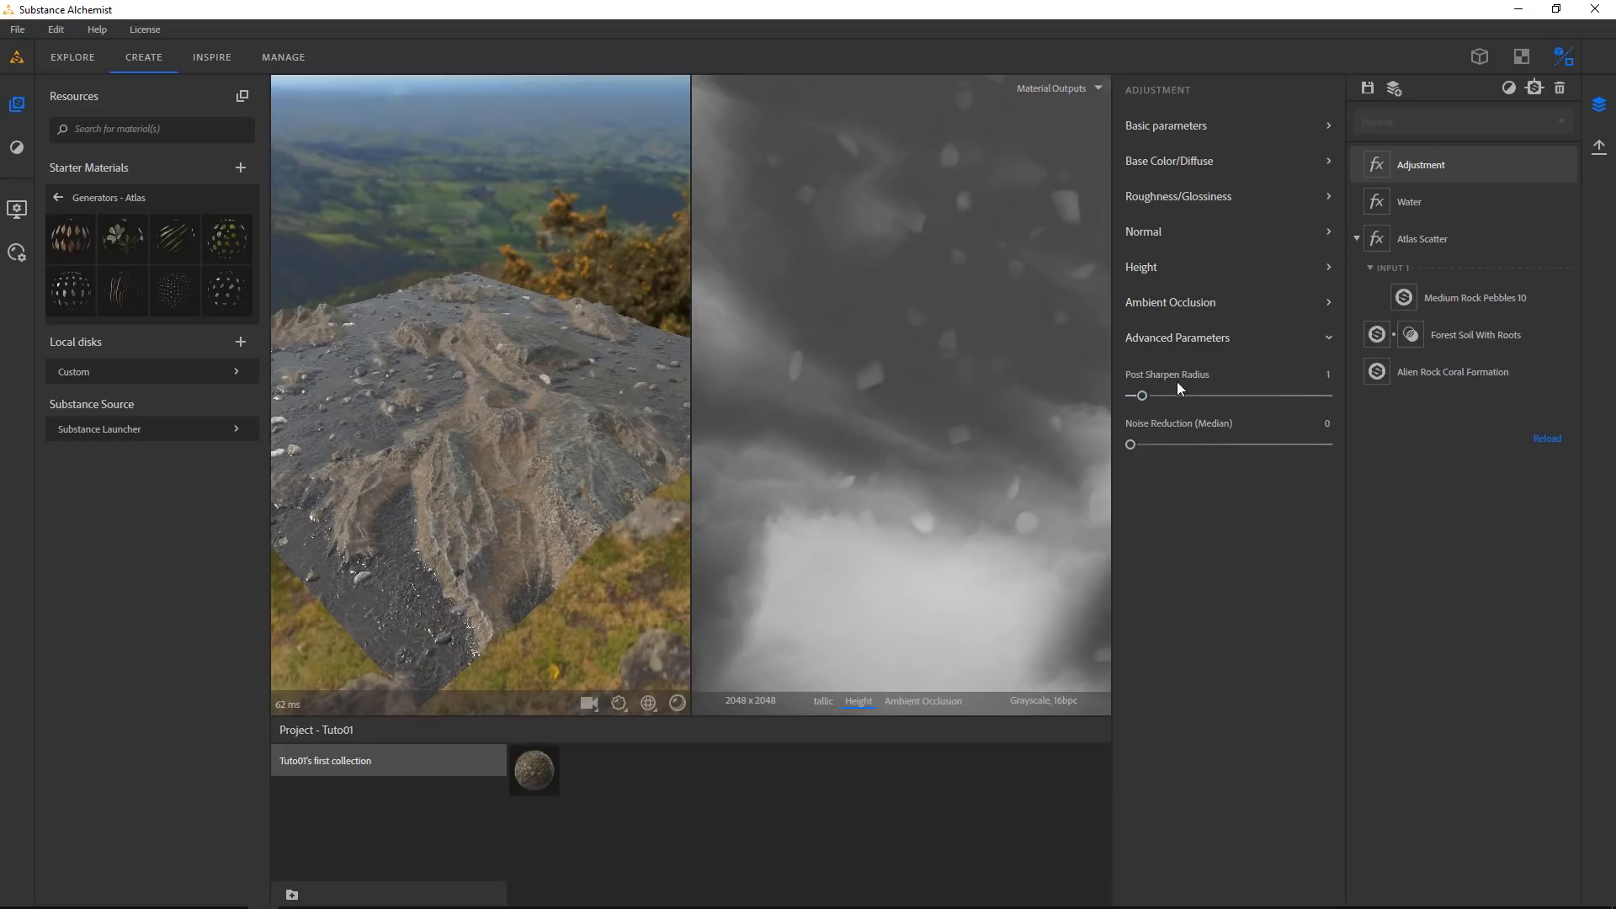
left_click(1176, 341)
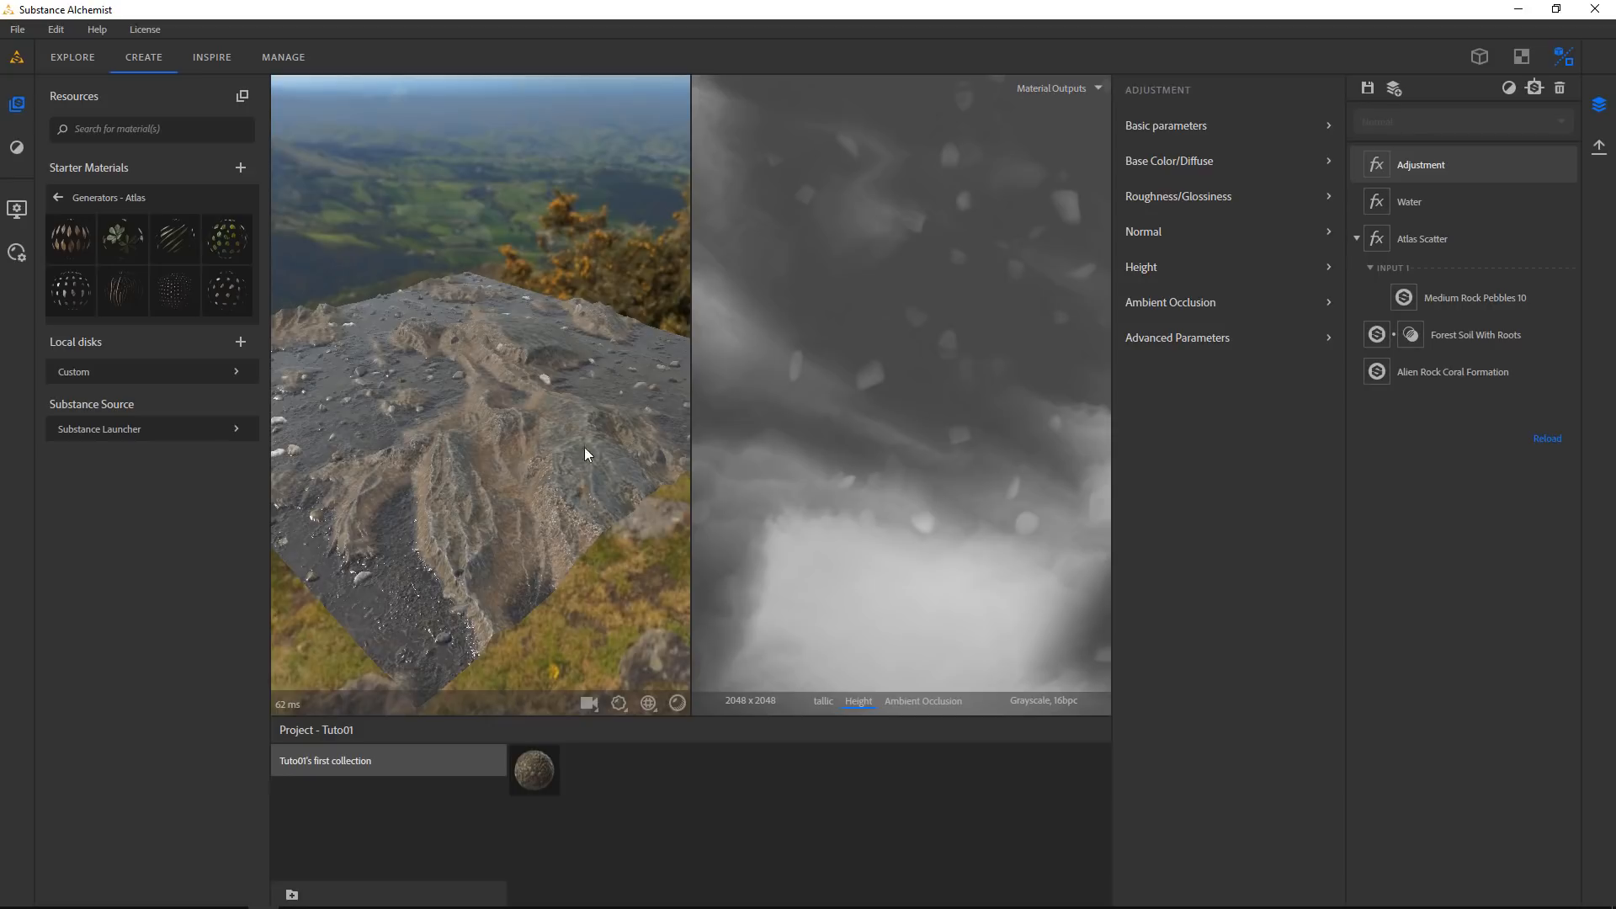
left_click_drag(584, 447, 552, 523)
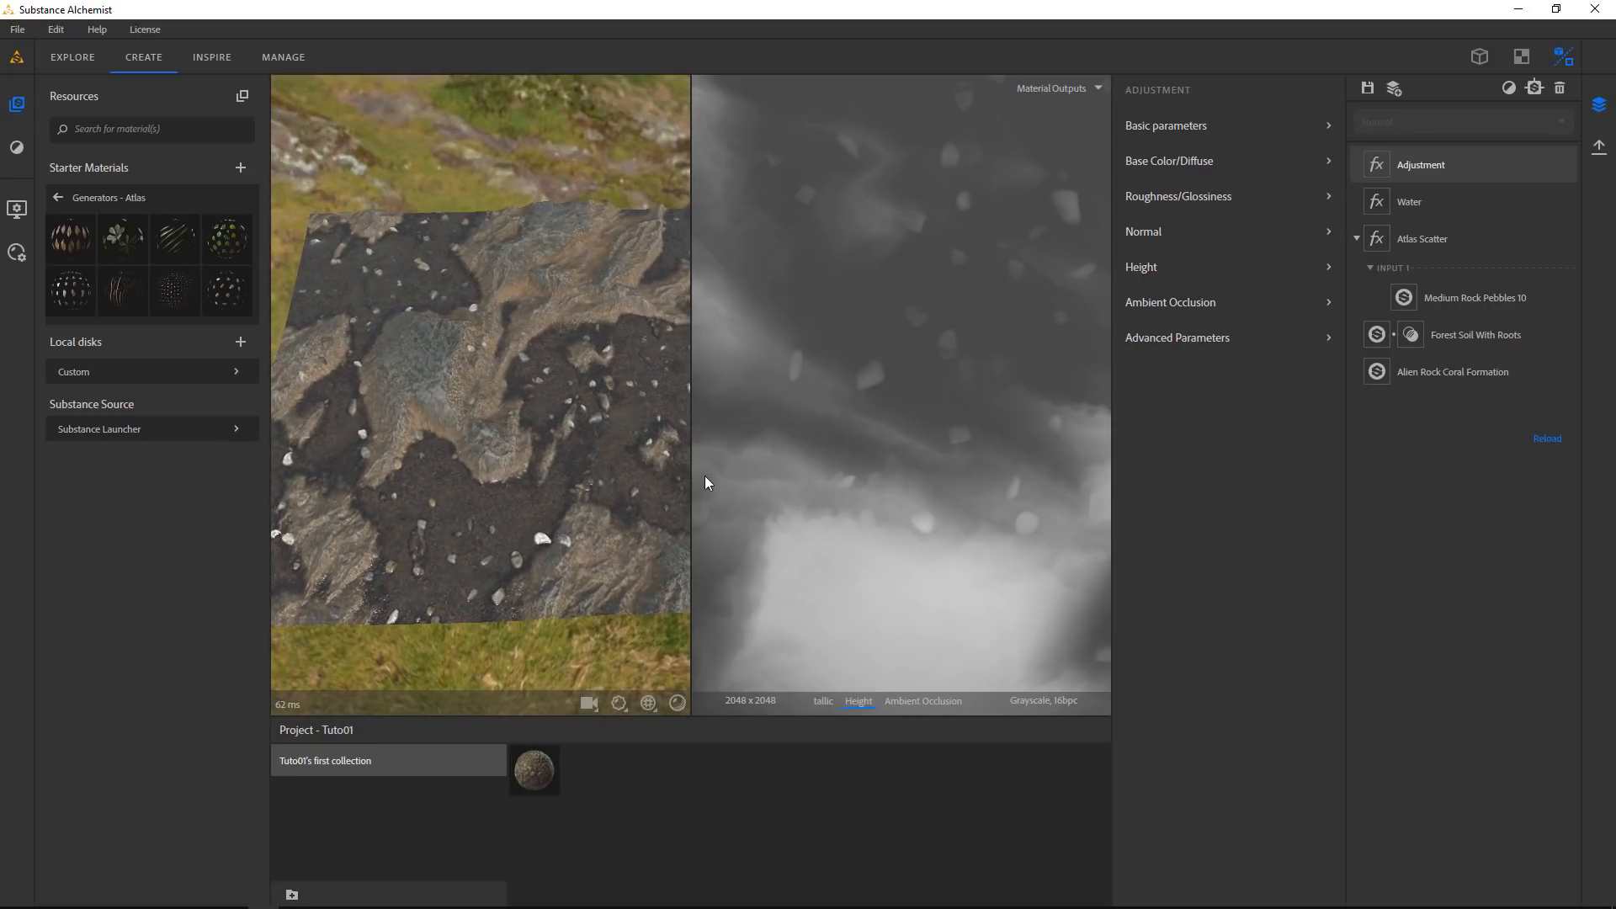
mouse_move(516, 454)
left_mouse_down()
mouse_move(622, 476)
mouse_move(541, 452)
mouse_move(552, 478)
mouse_move(516, 471)
left_mouse_up()
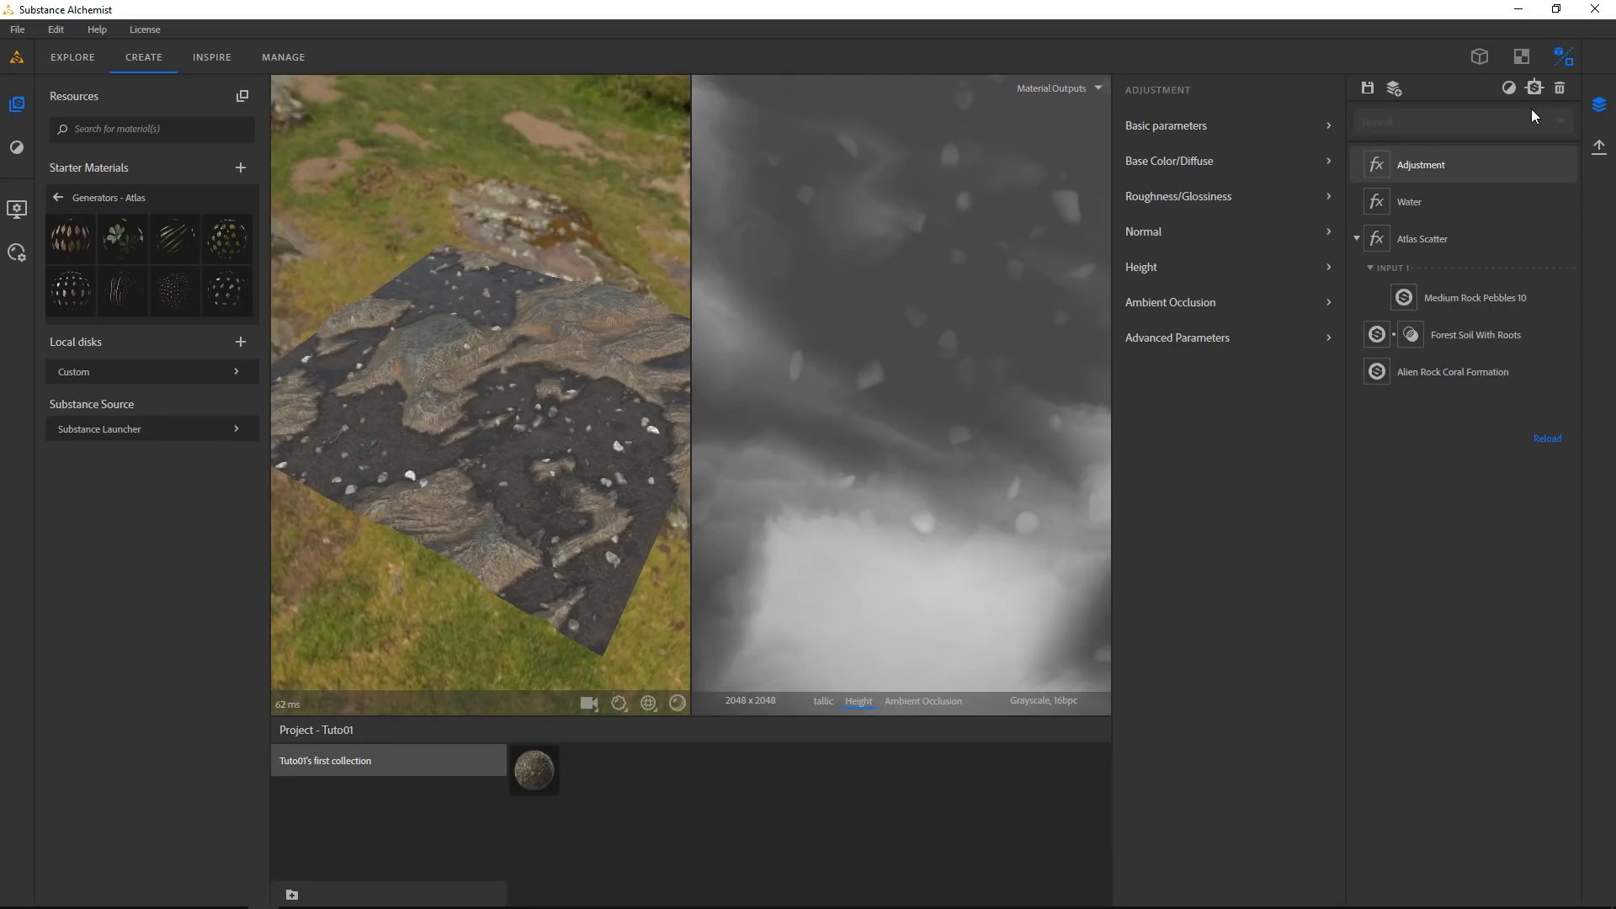
Open the export settings for the current view and review the list of exportable channels
left_click(1478, 426)
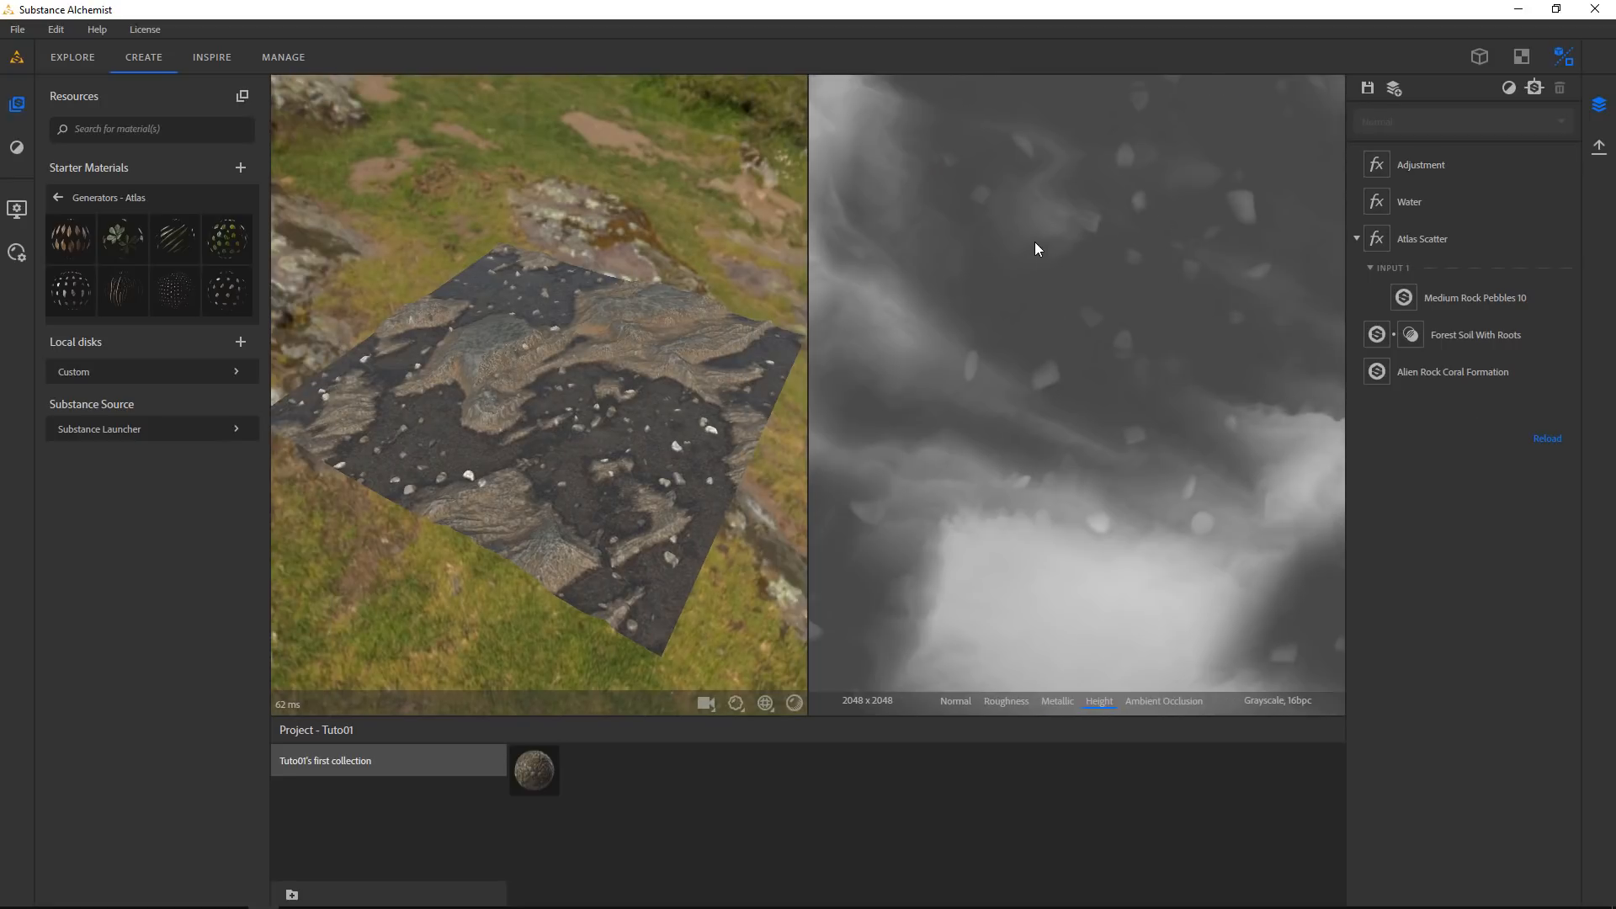
left_click(1599, 146)
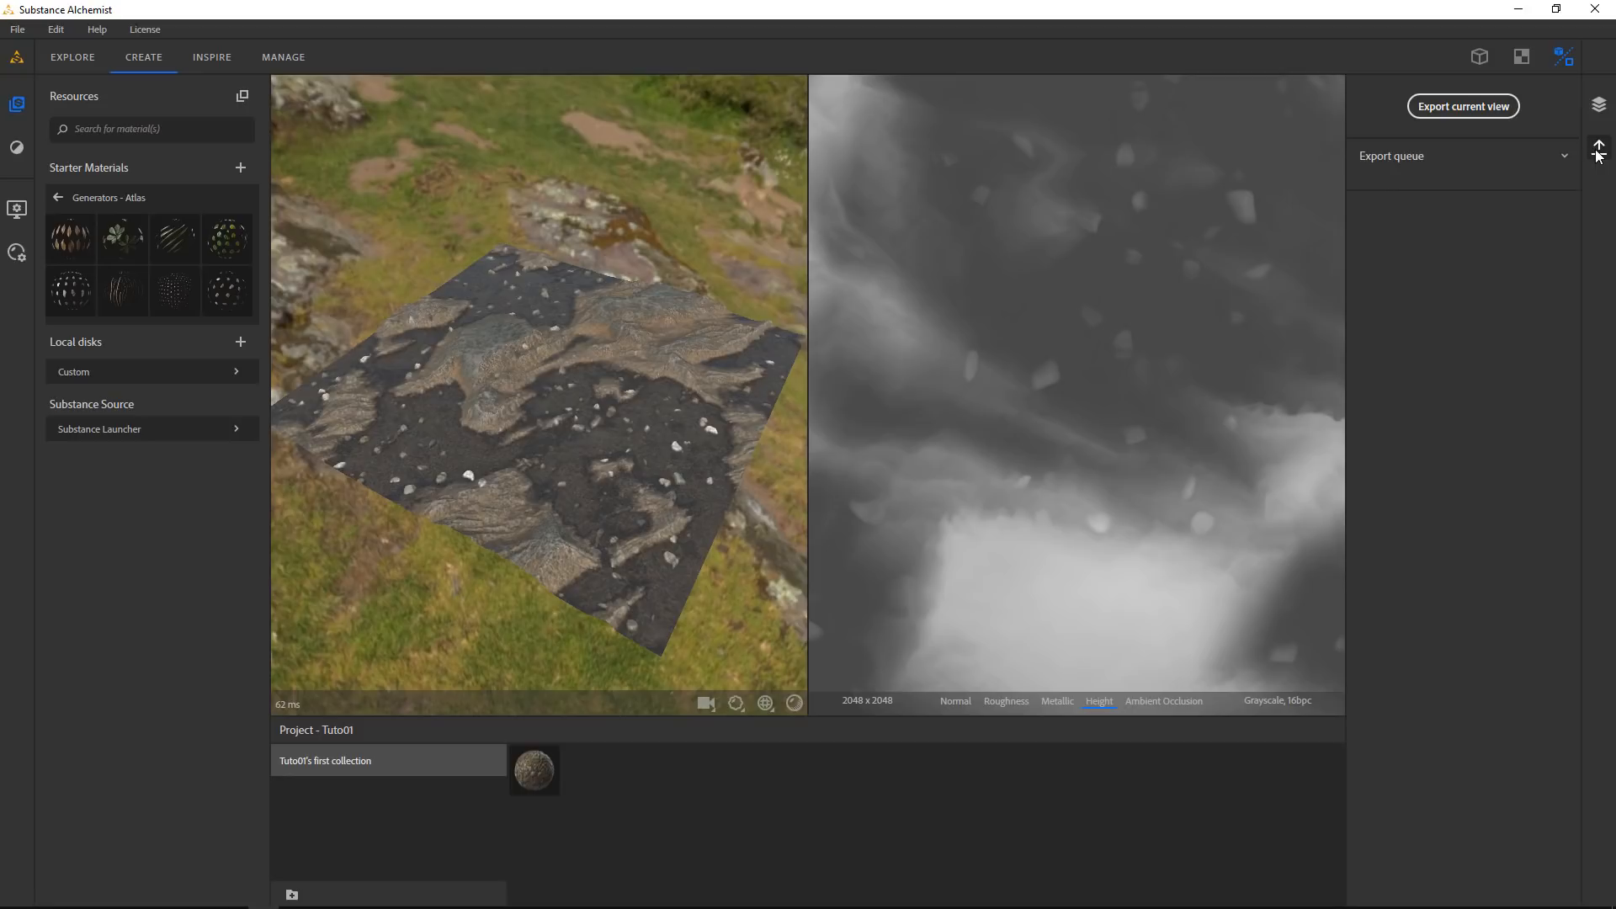
left_click(1452, 108)
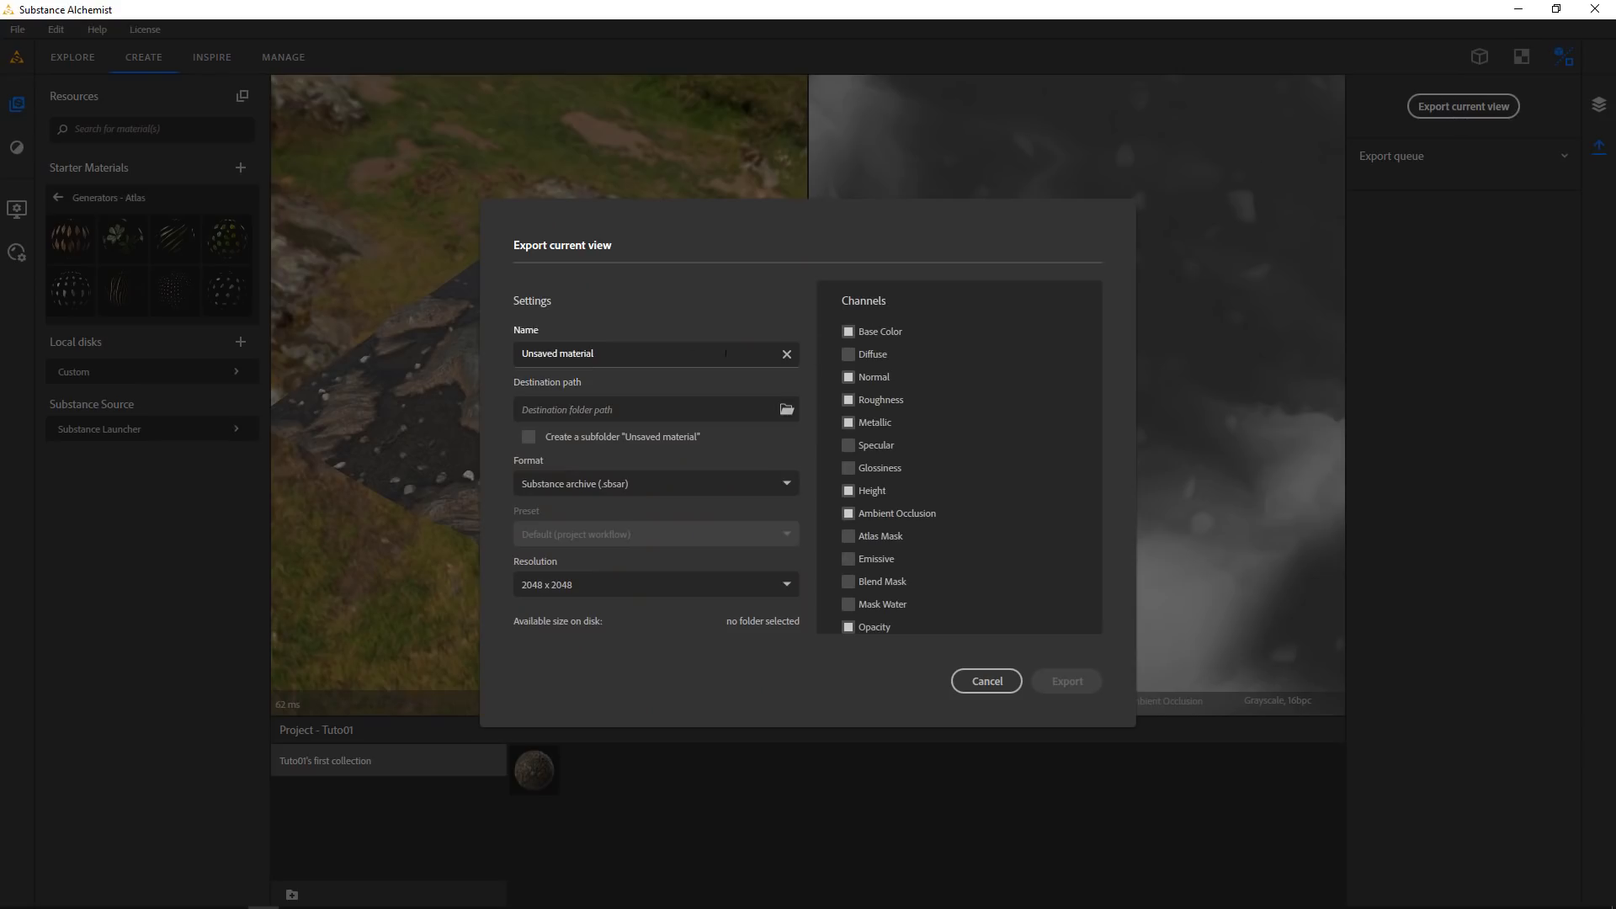
scroll(894, 527, "down", 3)
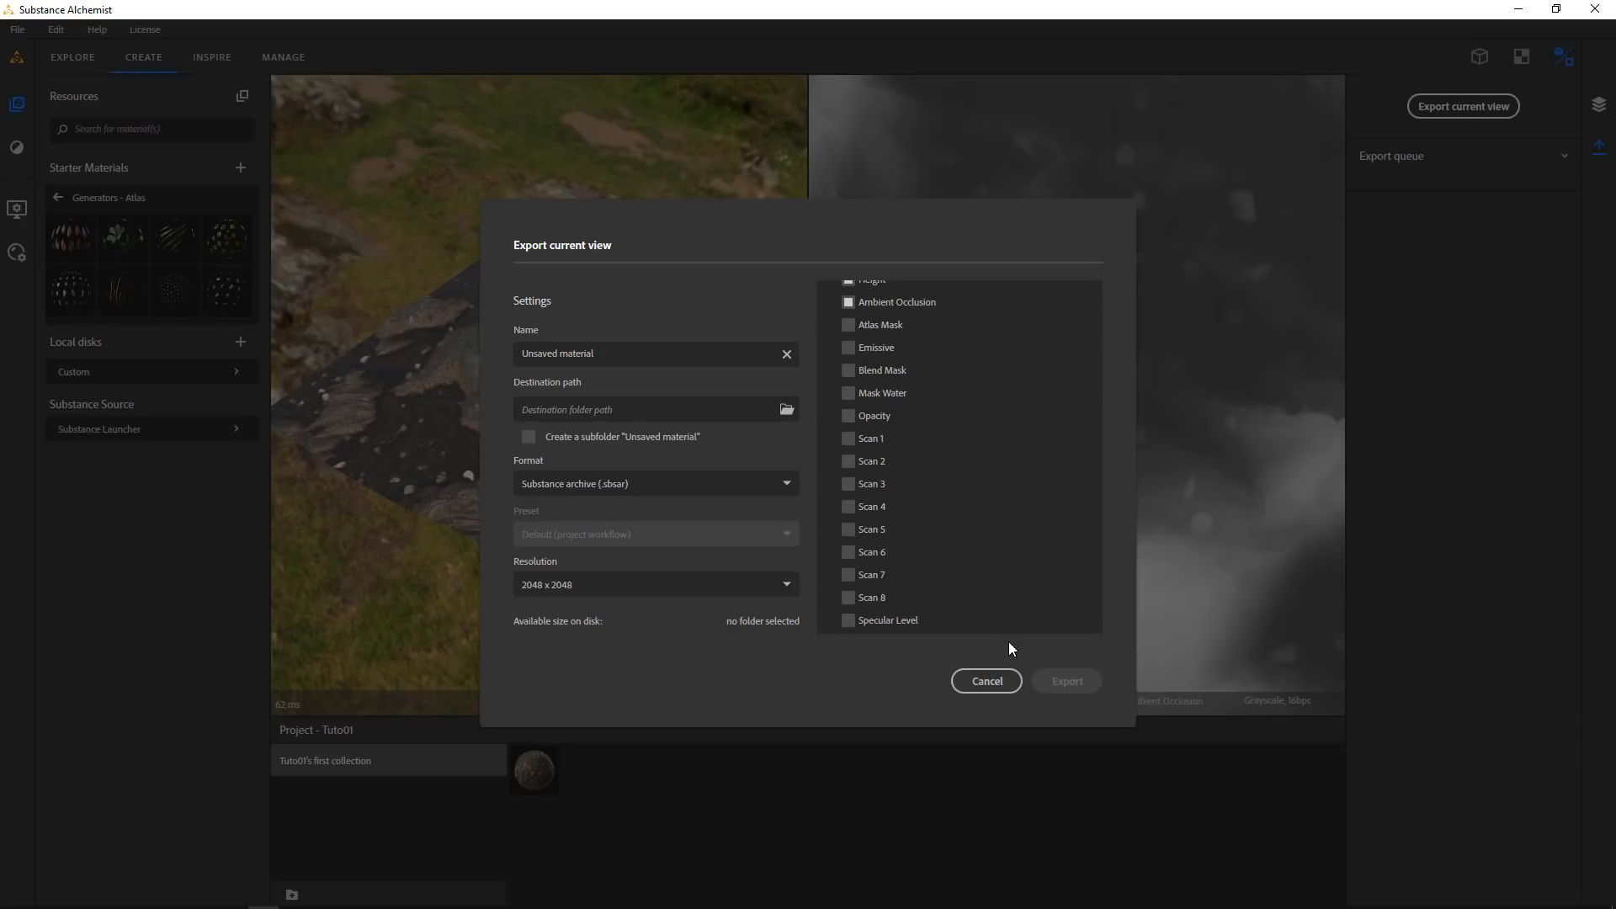
Create a folder named alchemist on the desktop and set it as the export destination
scroll(980, 570, "up", 3)
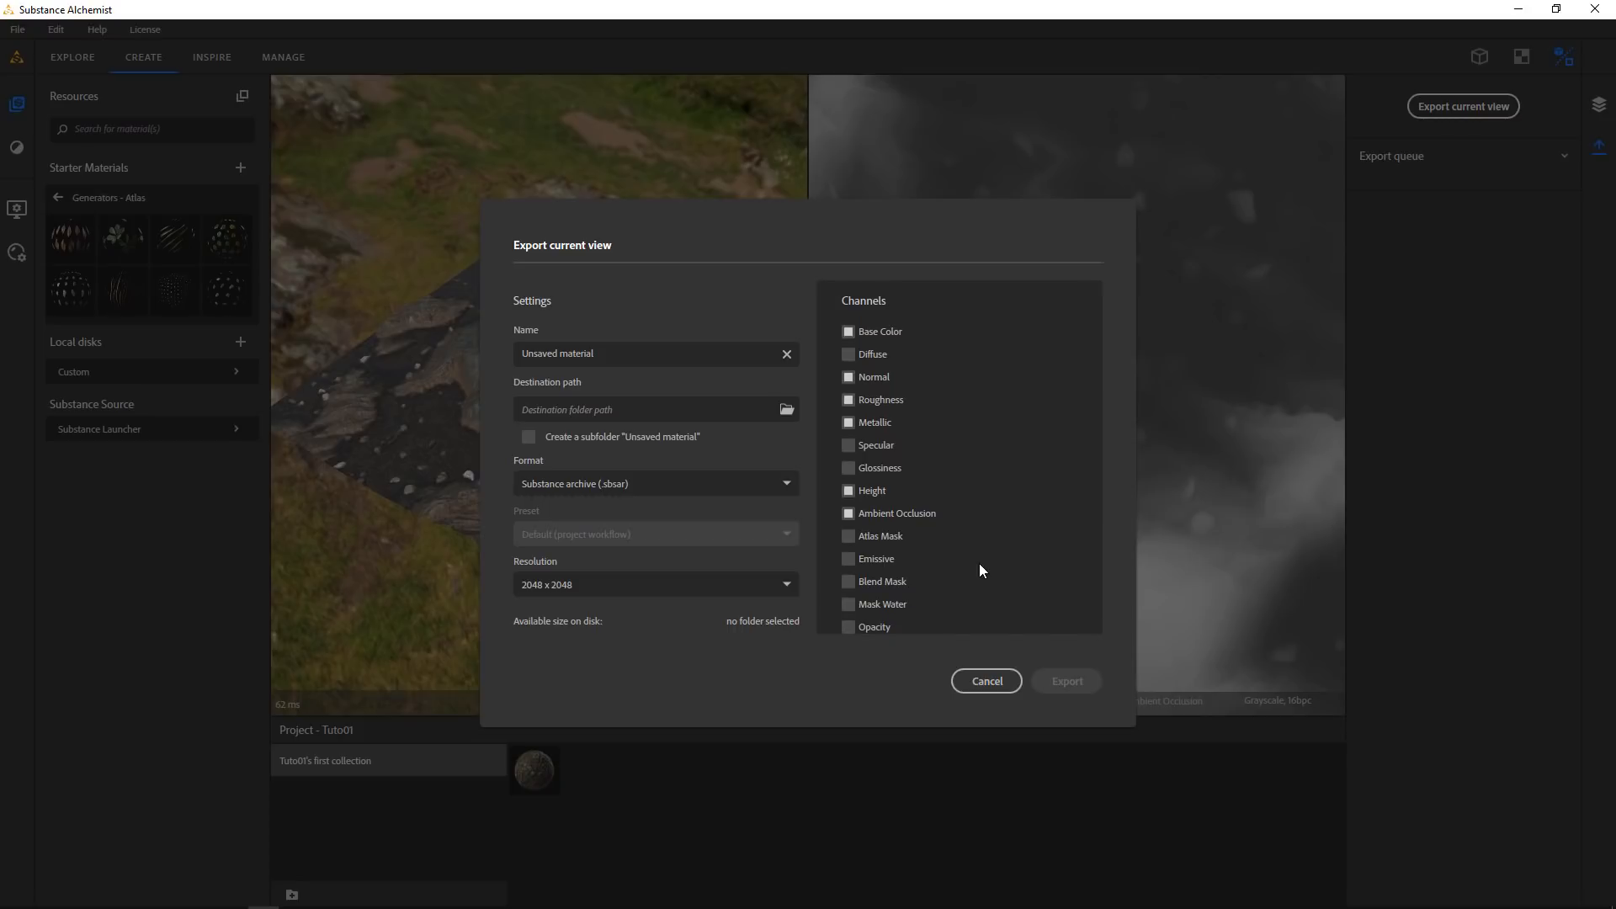
scroll(980, 565, "down", 5)
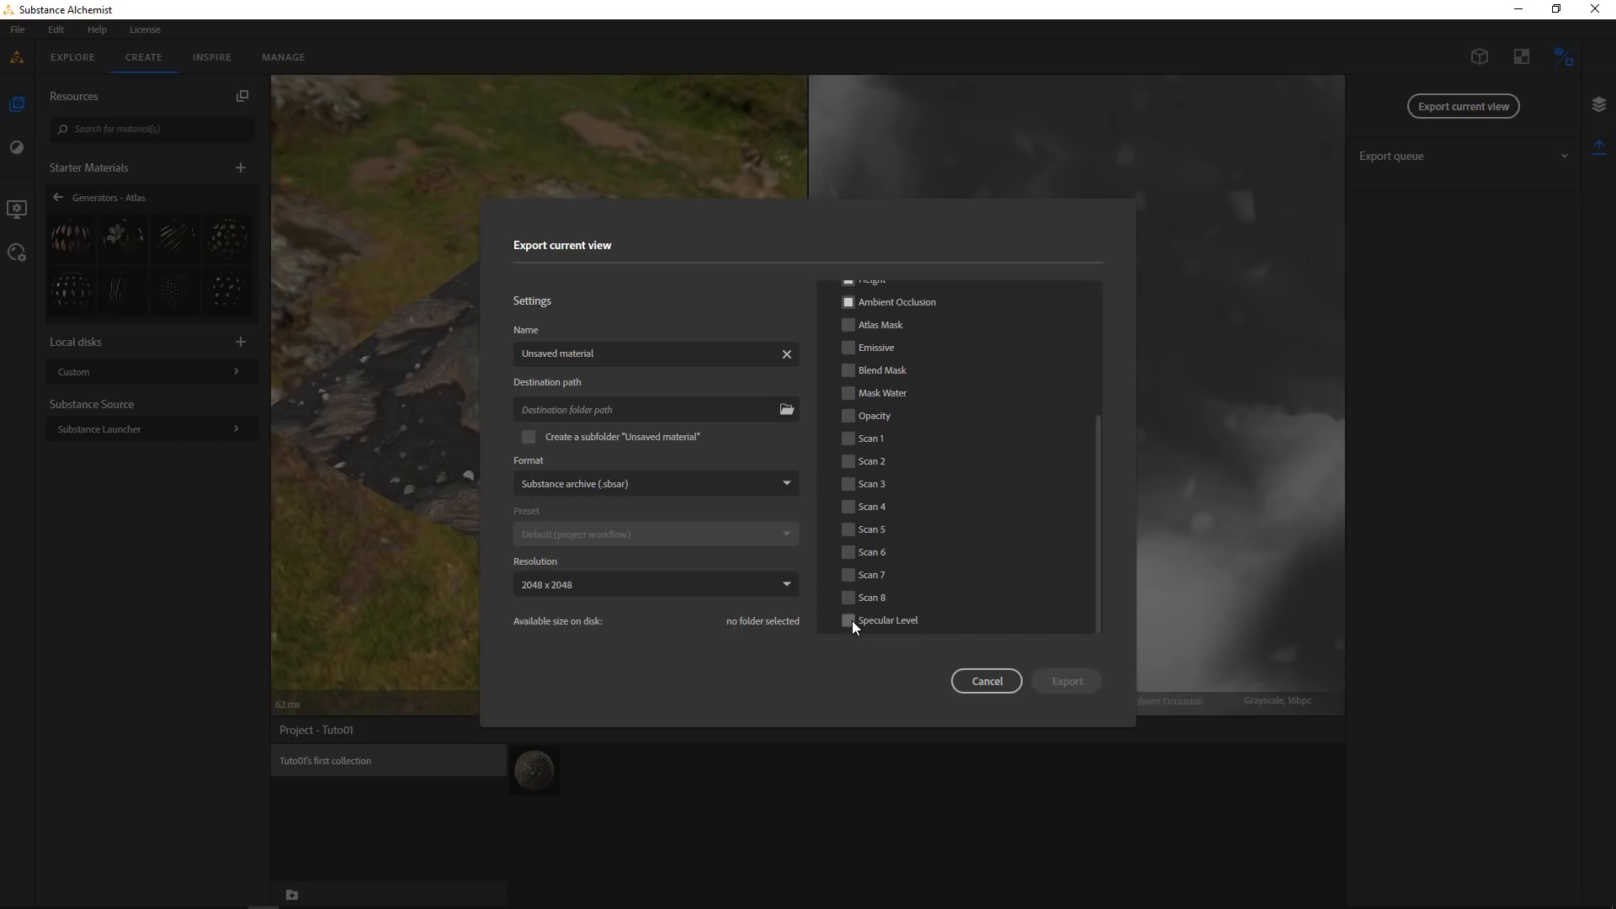
scroll(946, 567, "up", 5)
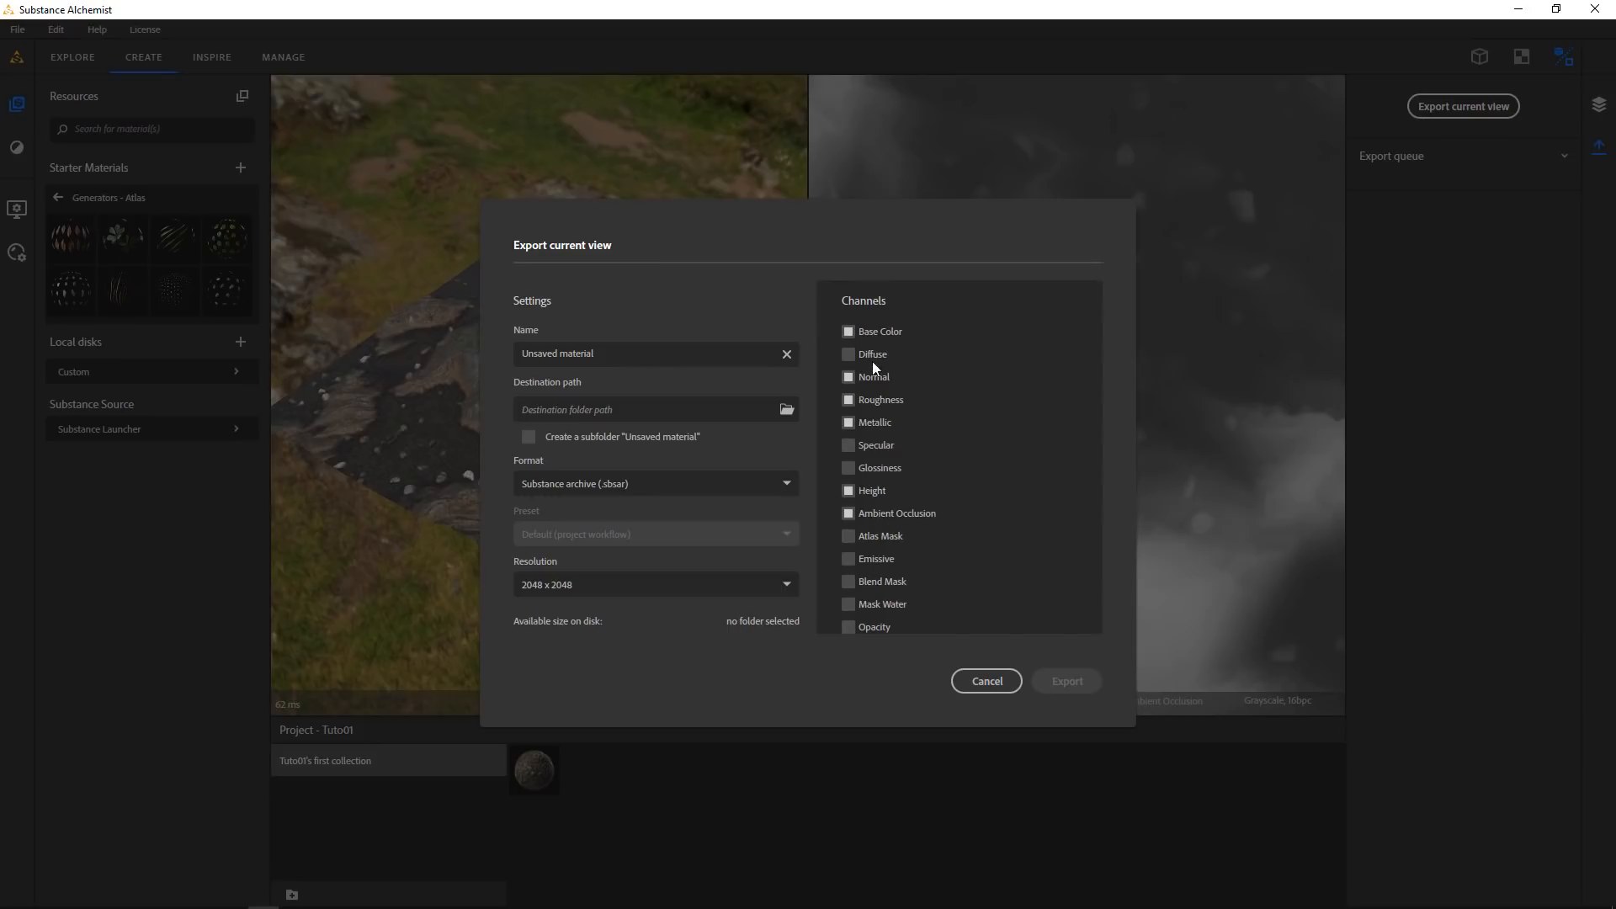
left_click(786, 409)
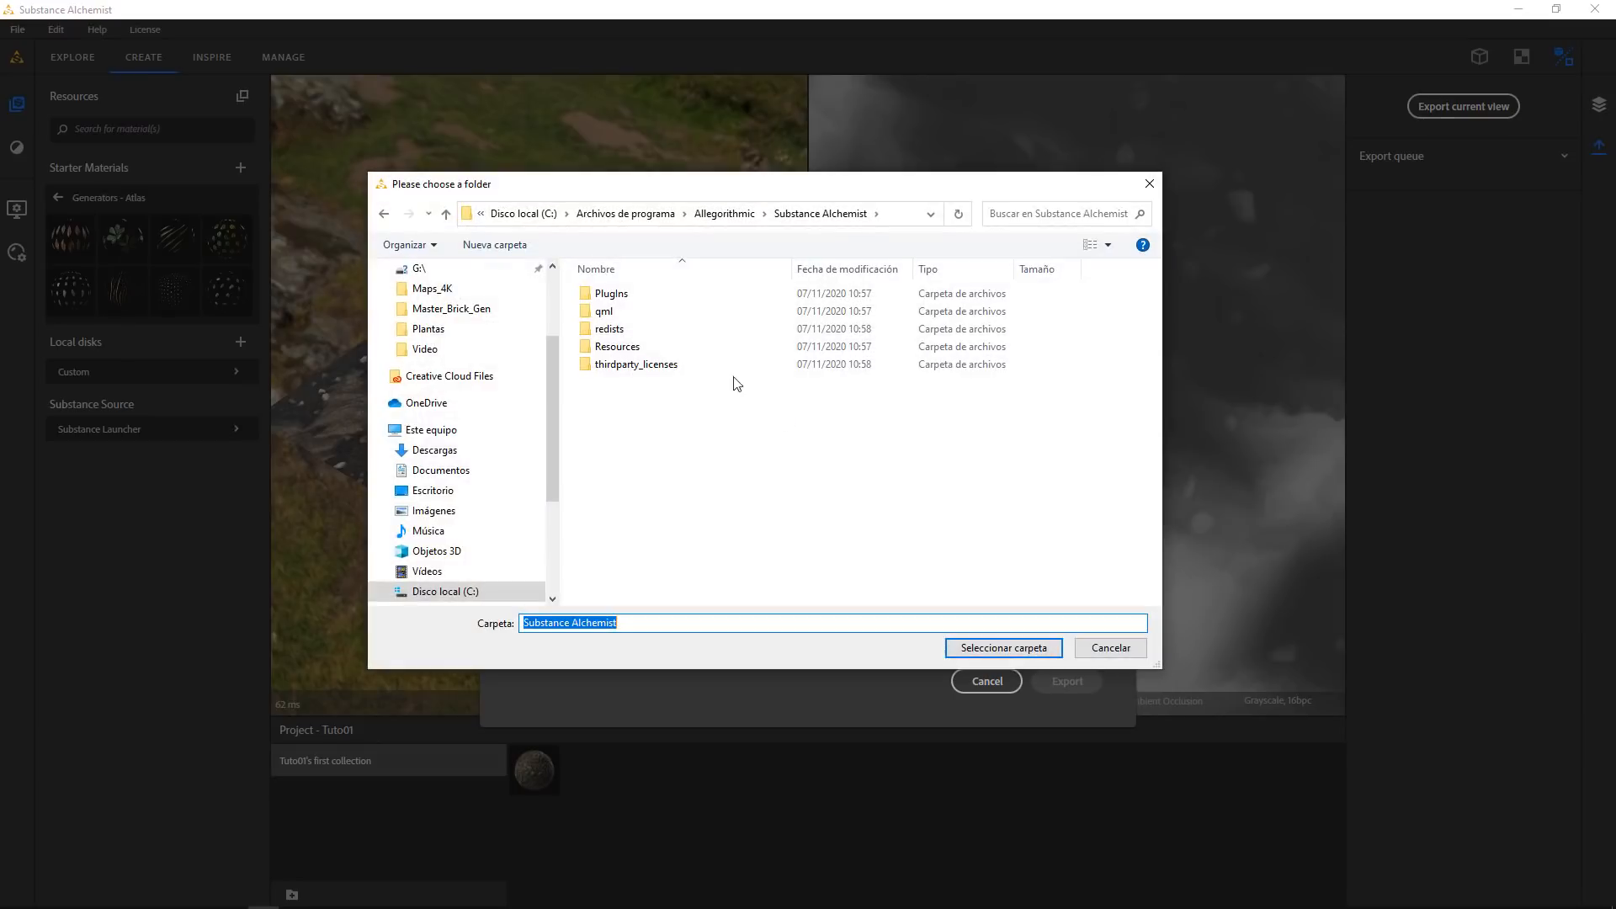
left_click(427, 490)
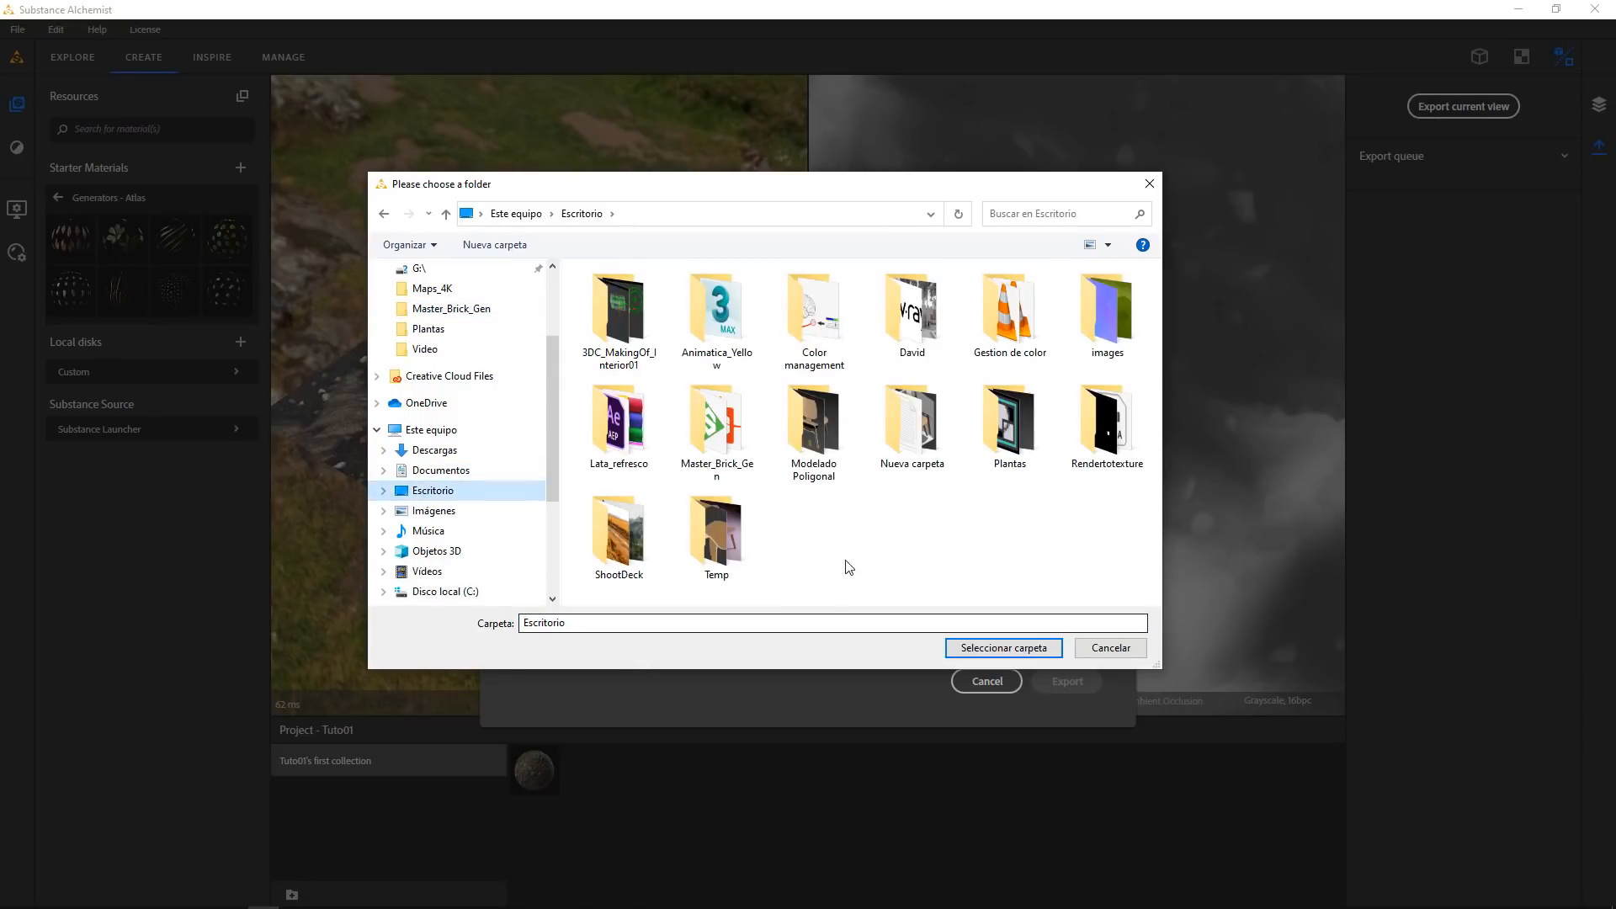
right_click(786, 530)
mouse_move(689, 729)
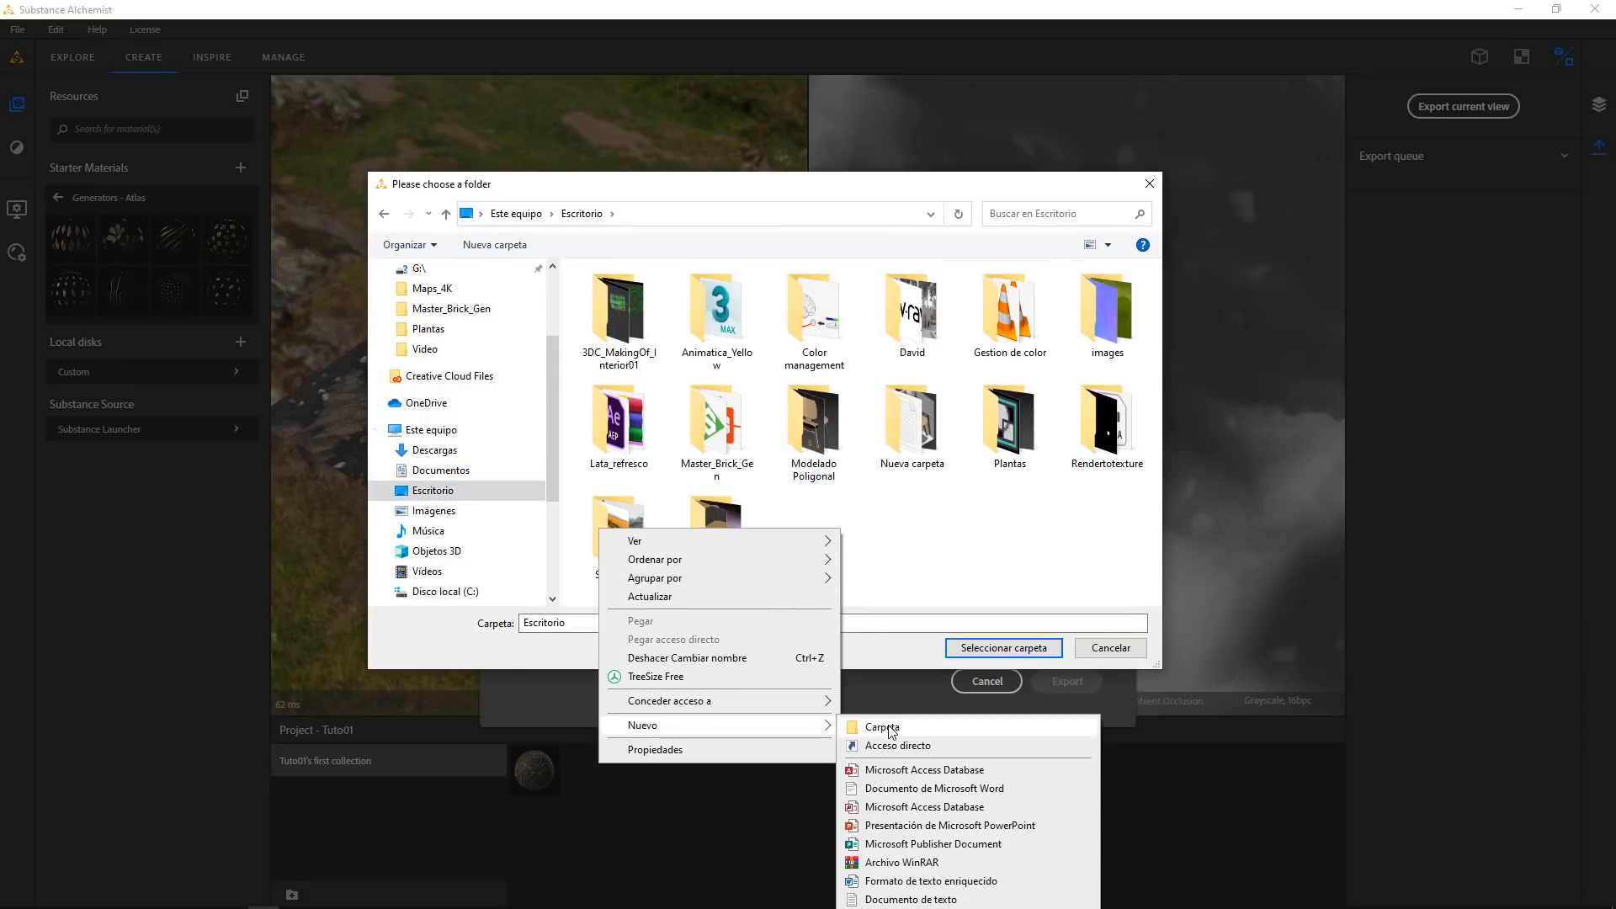
left_click(887, 725)
type("alchemist")
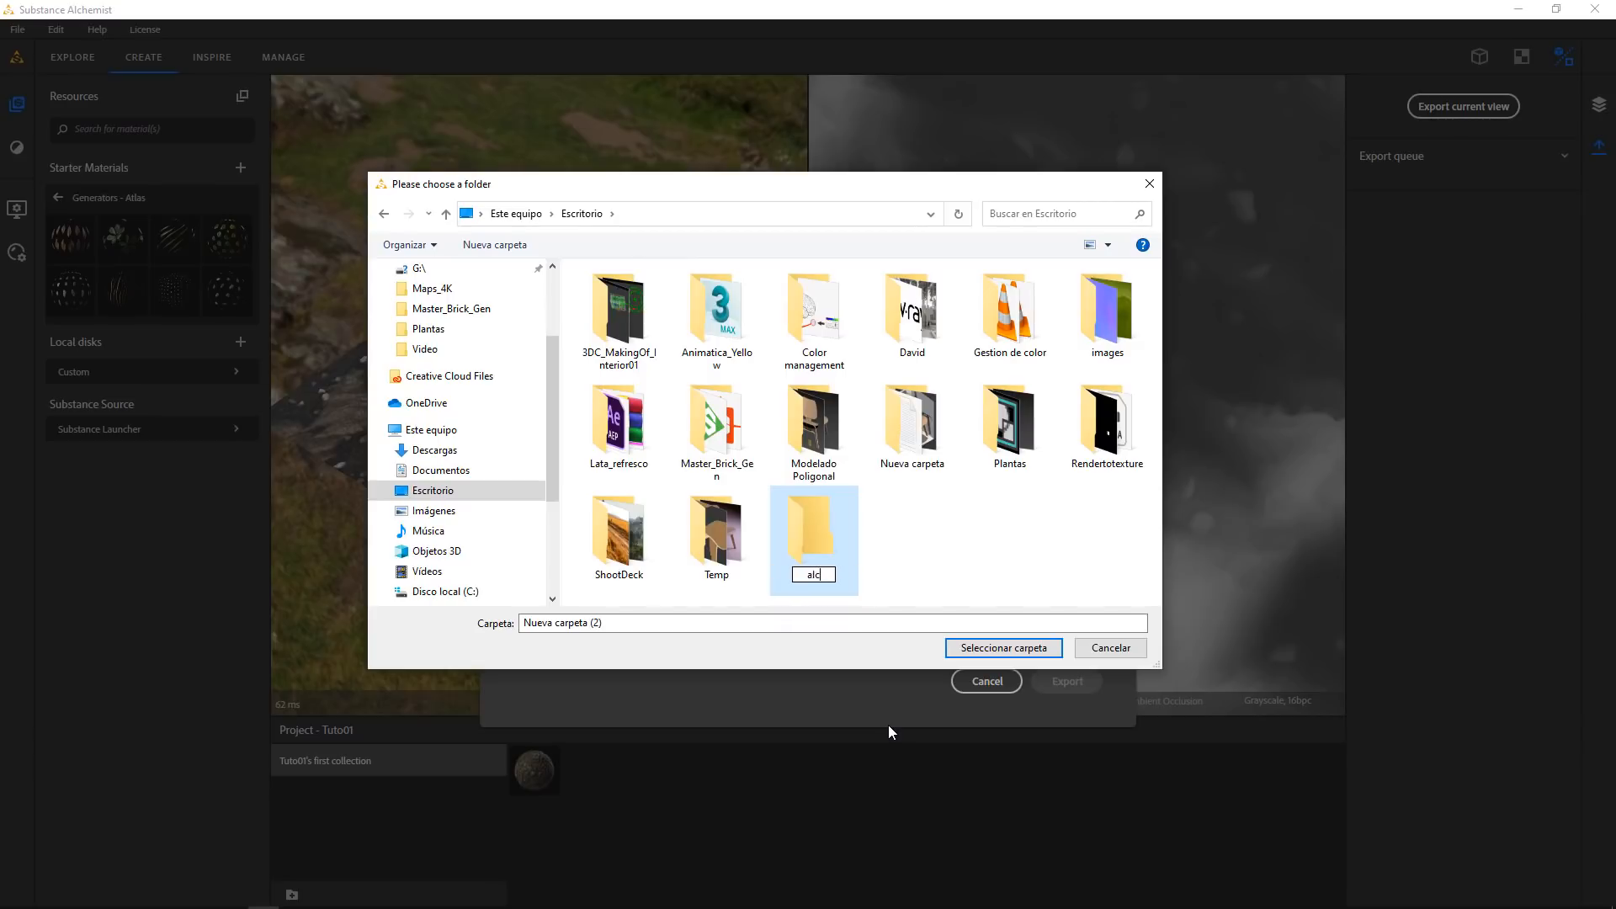
key("Return")
key("Return")
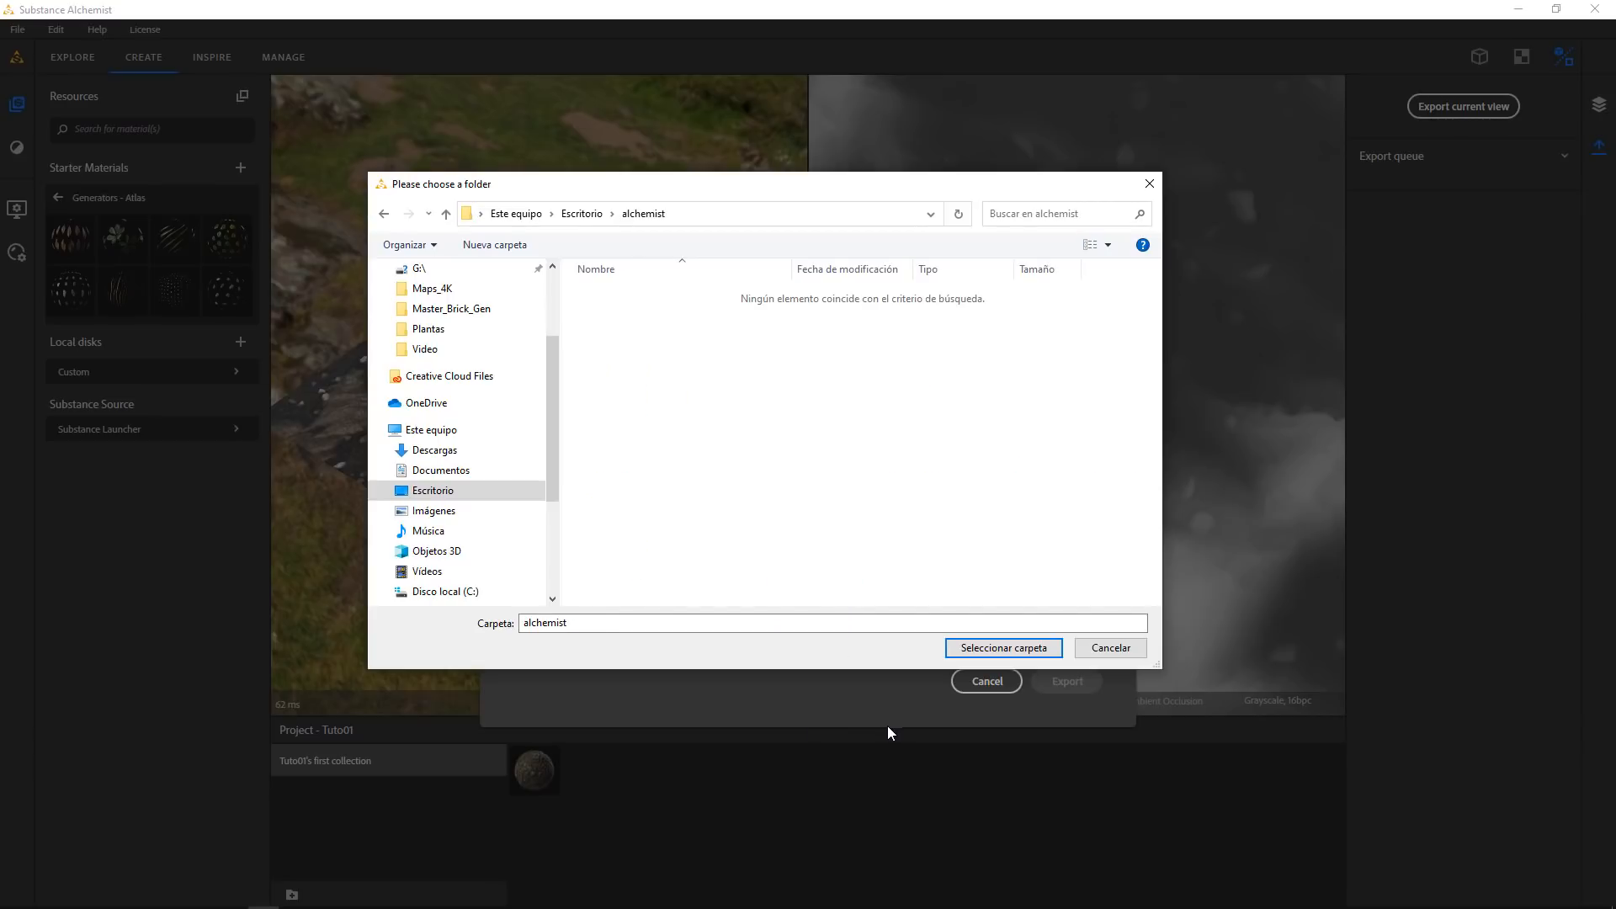
left_click(967, 646)
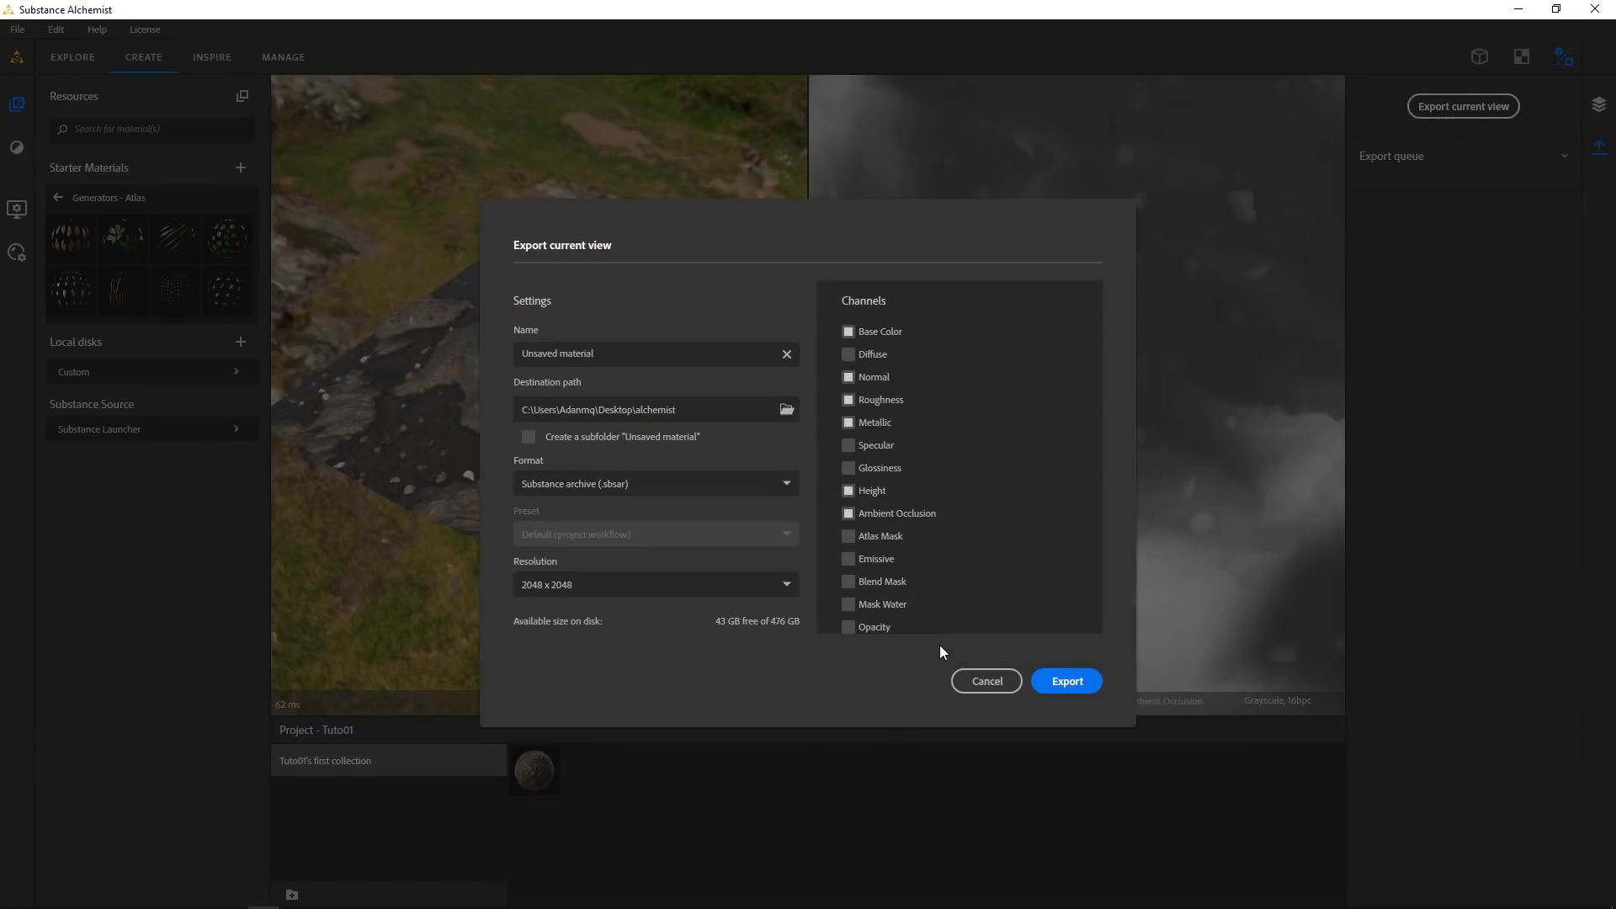
Set the export format to PNG, choose the output resolution, and export the material with the default project workflow preset
left_click(613, 490)
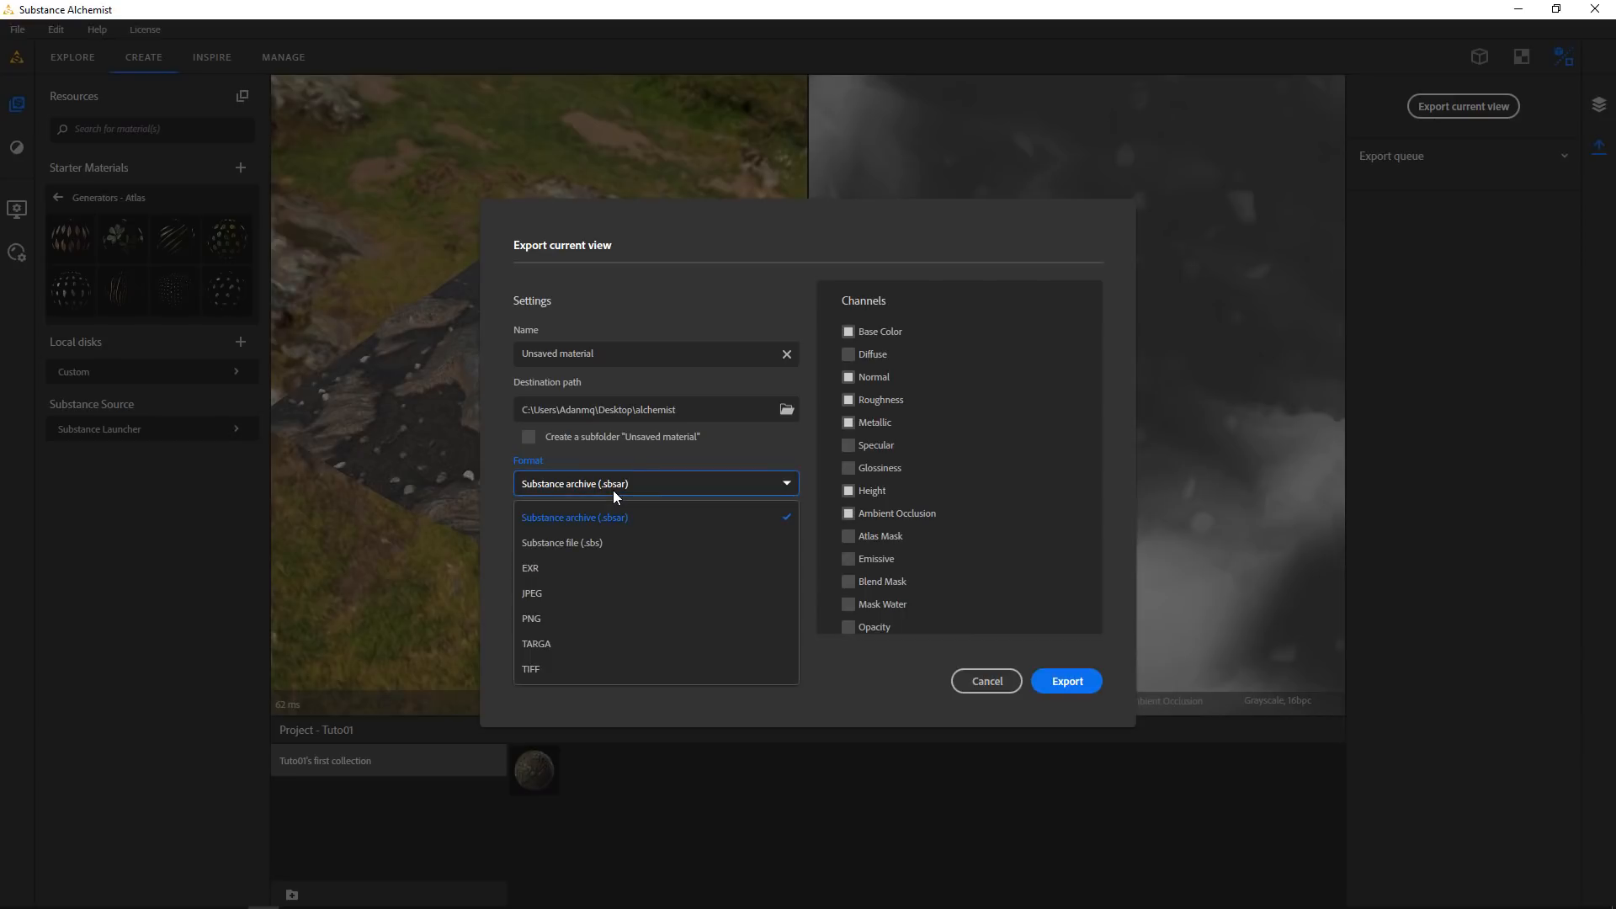
left_click(544, 618)
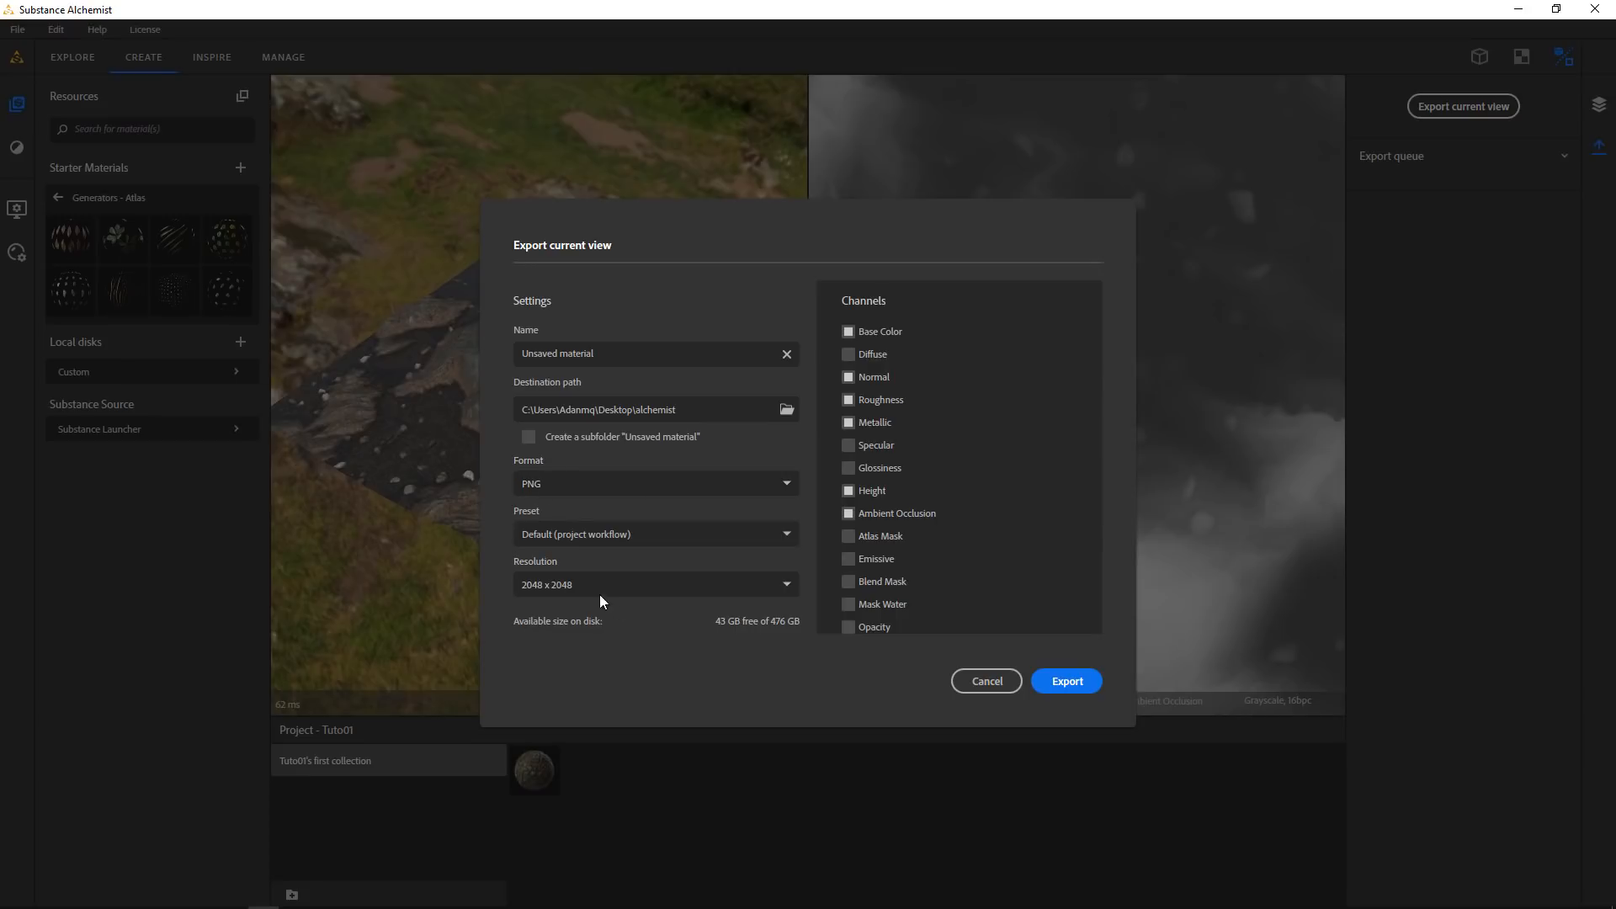
left_click(547, 588)
left_click(557, 769)
left_click(1064, 682)
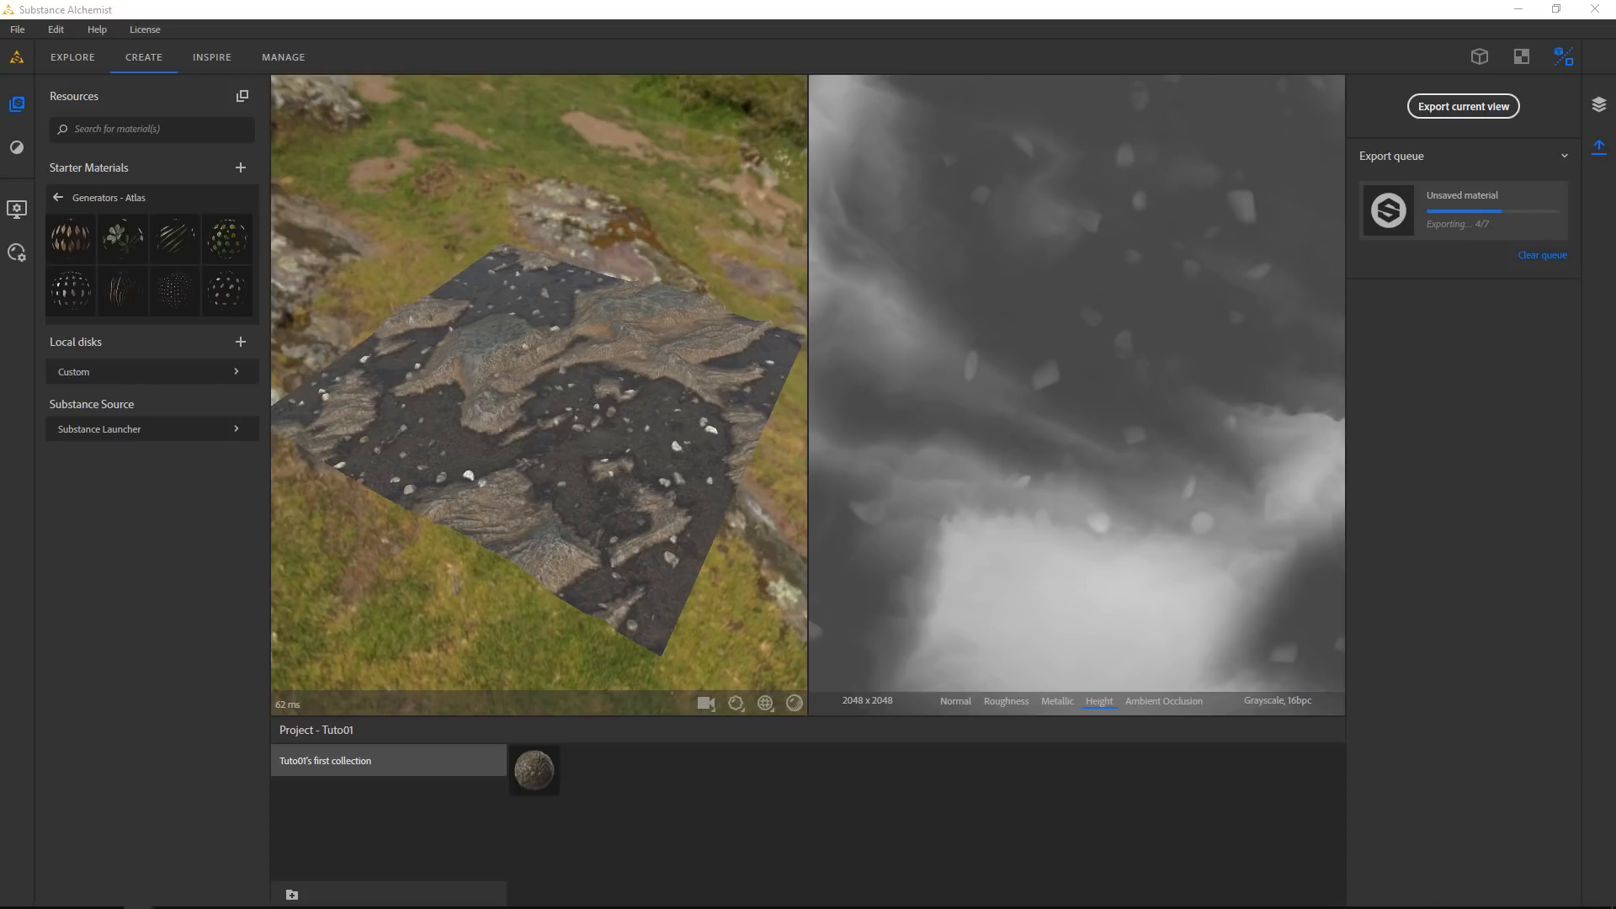
Switch to the alchemist folder in the file explorer and open the exported Ambient Occlusion PNG
left_click_drag(0, 192, 829, 141)
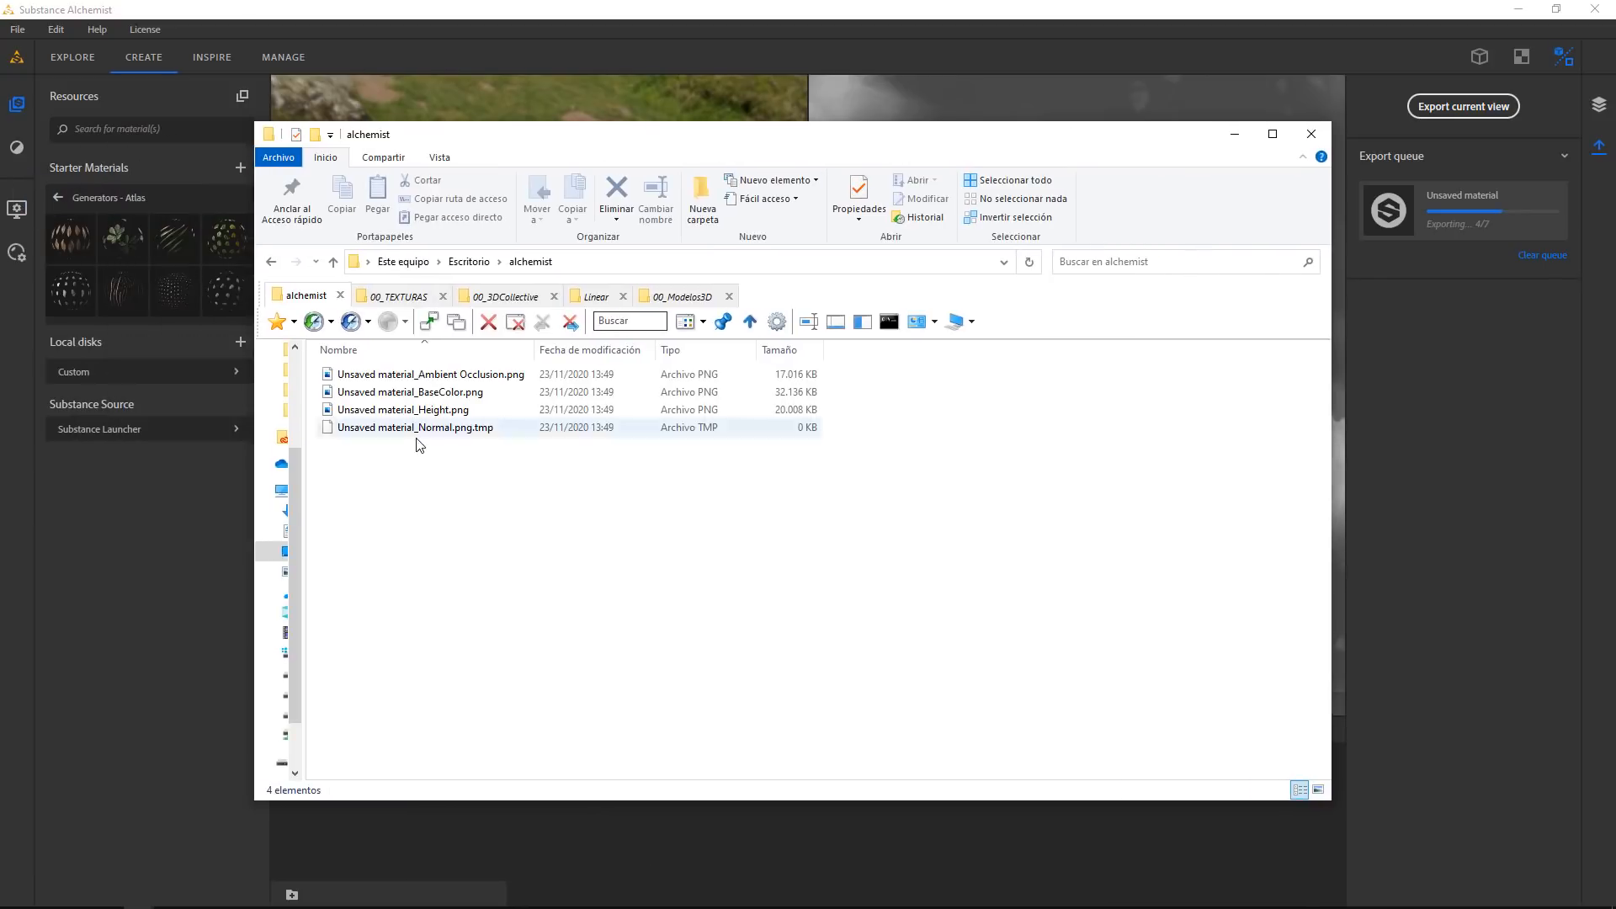
left_click(415, 375)
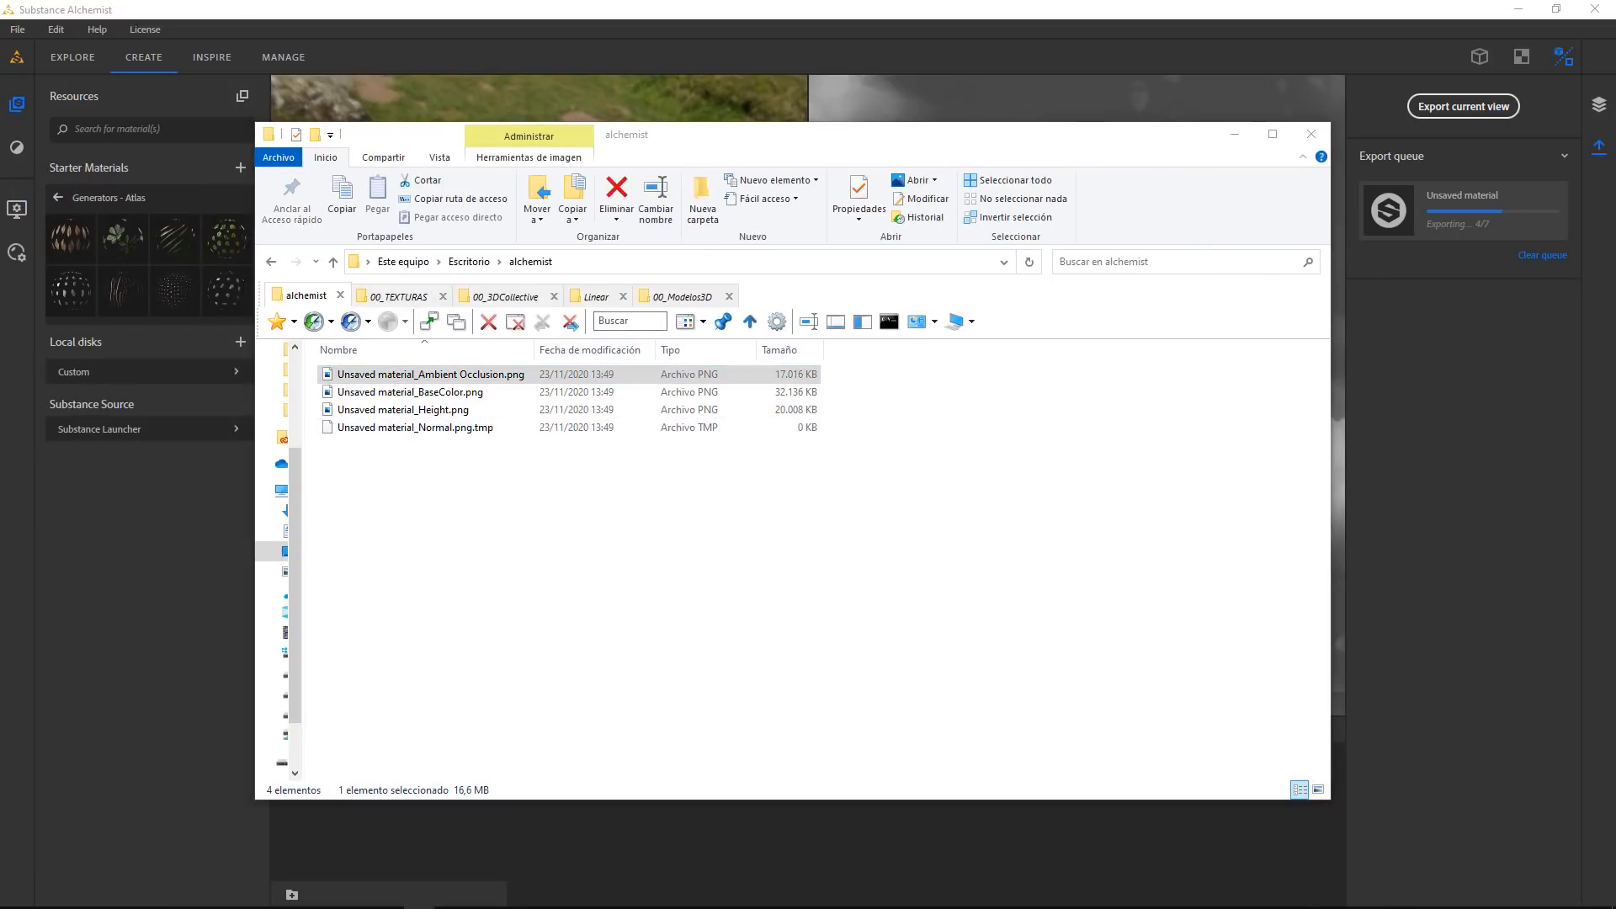
left_click_drag(0, 139, 714, 119)
double_click(713, 118)
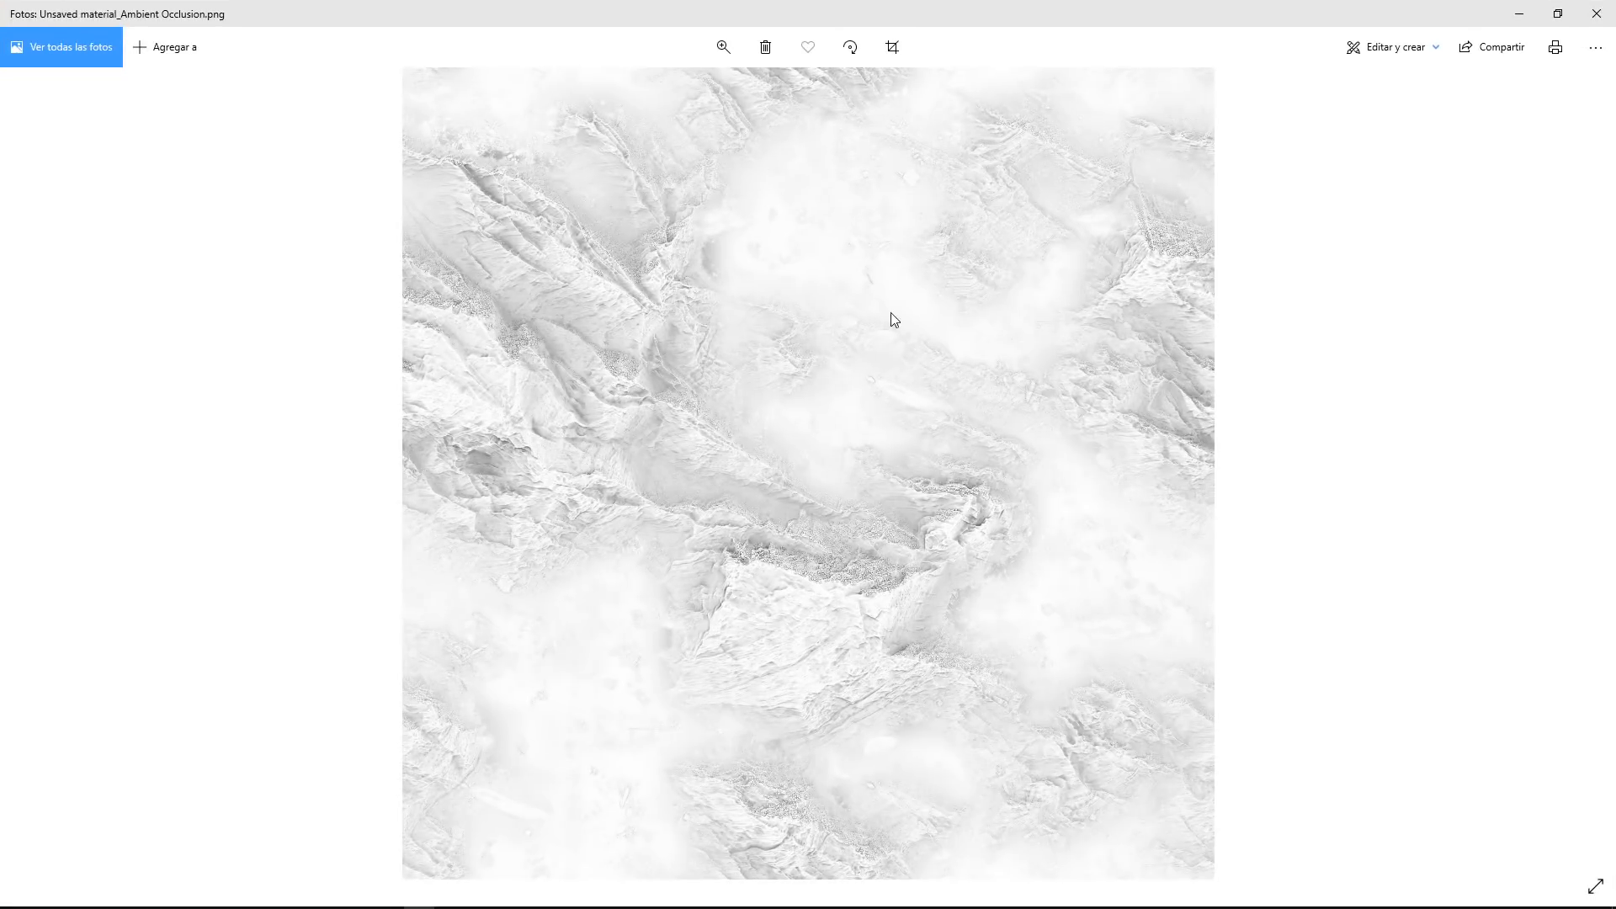
Compare the exported Ambient Occlusion, BaseColor and Height images, and close the image viewer and folder window
key("Right")
key("Right")
key("Left")
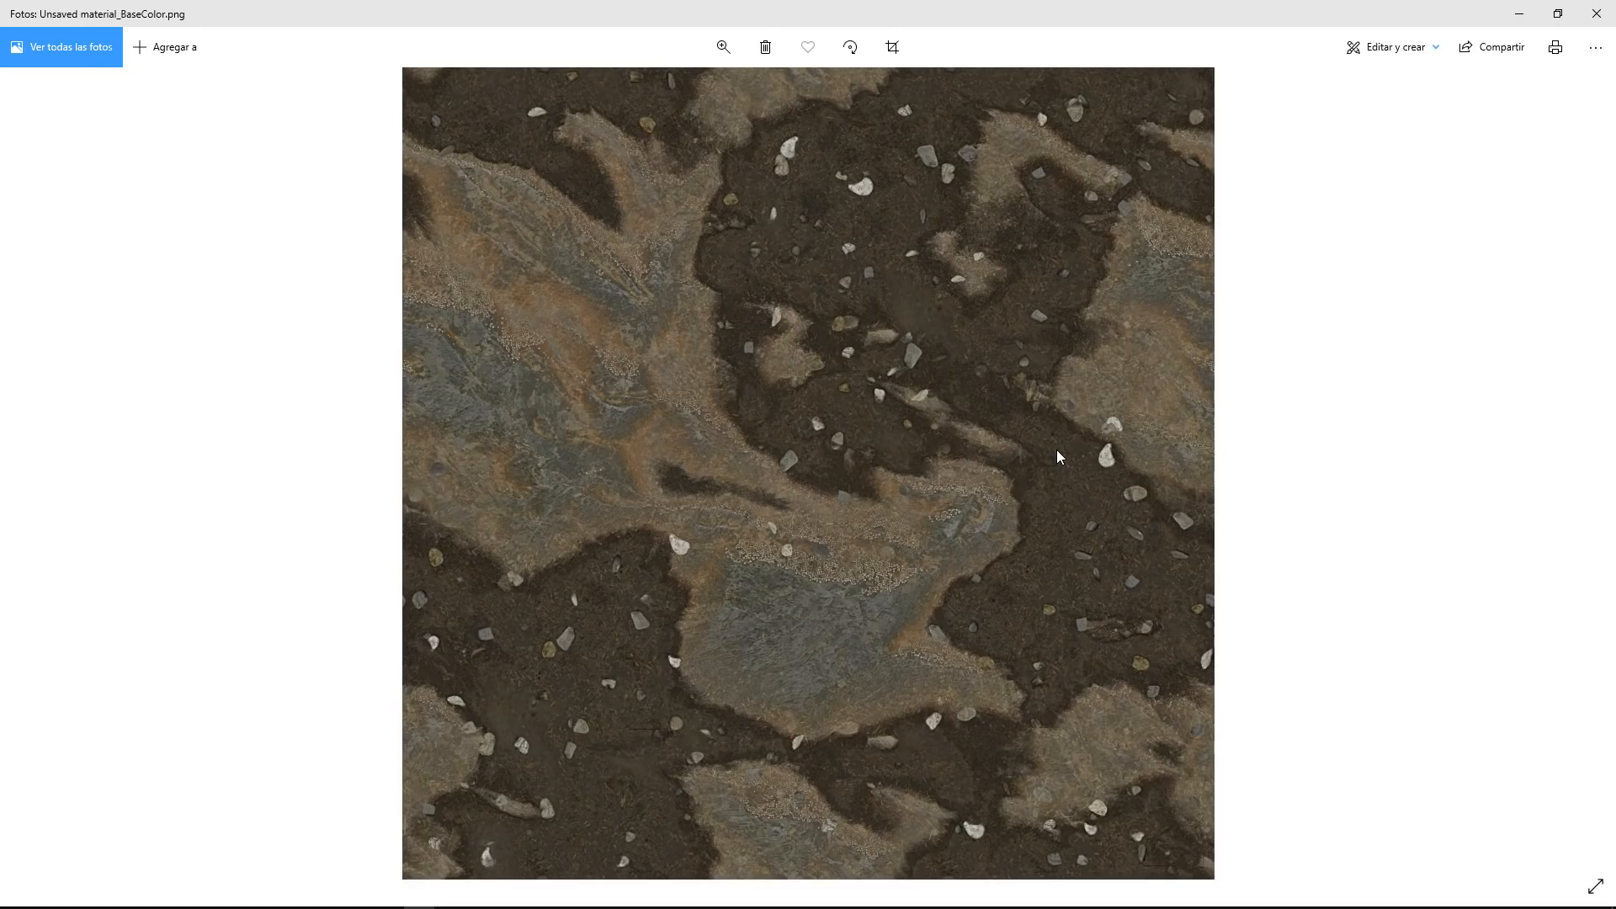
key("Left")
key("Right")
key("Right")
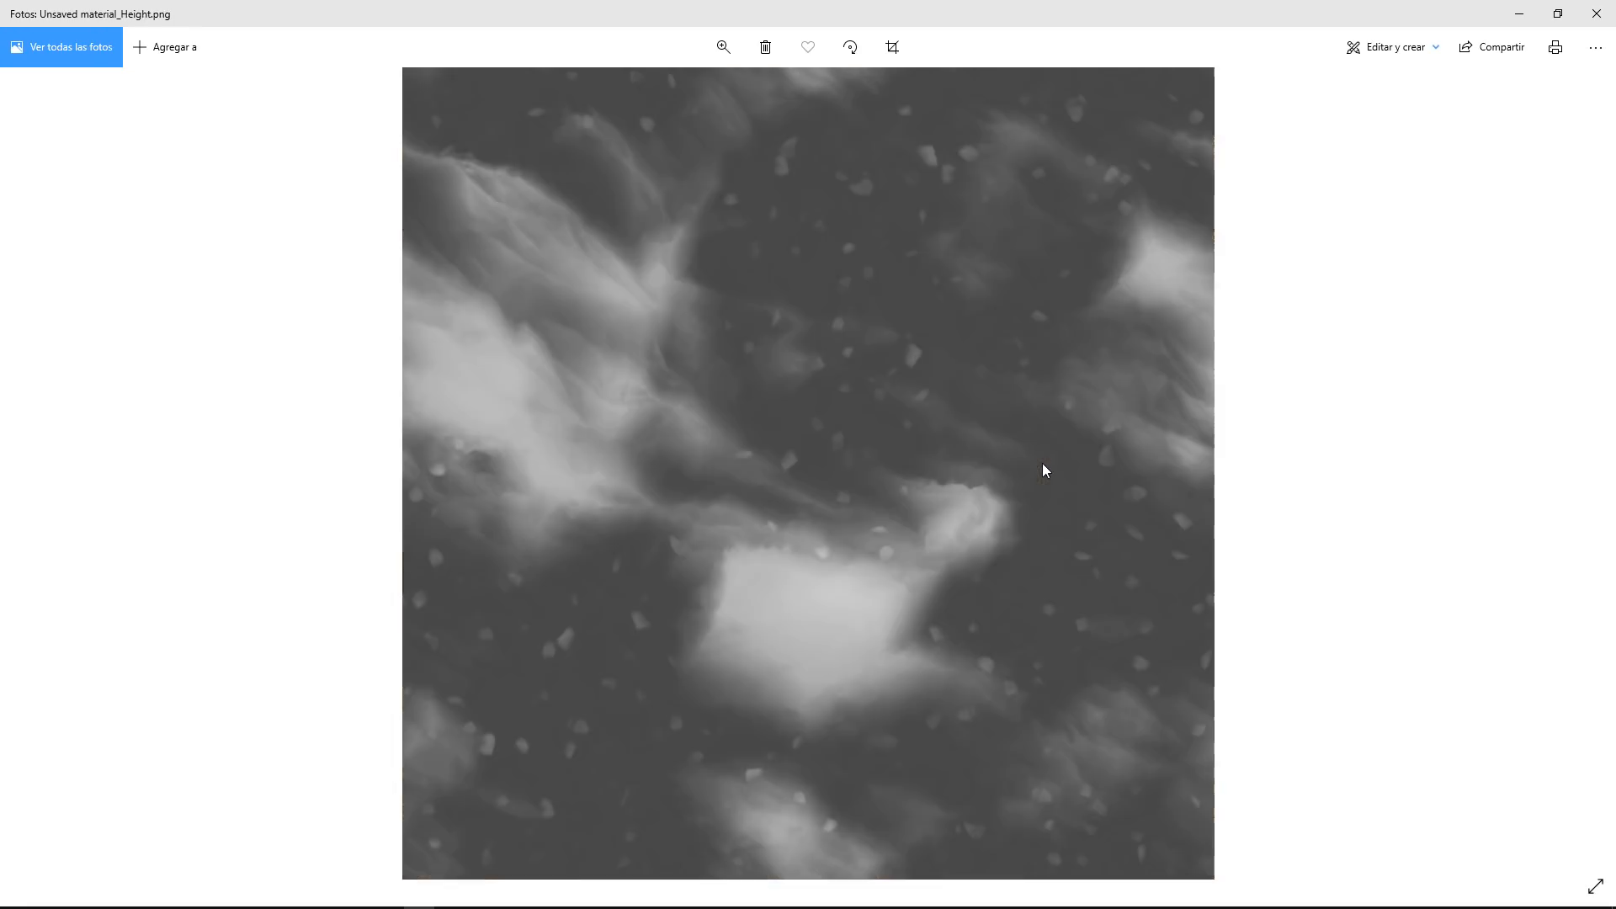
key("Left")
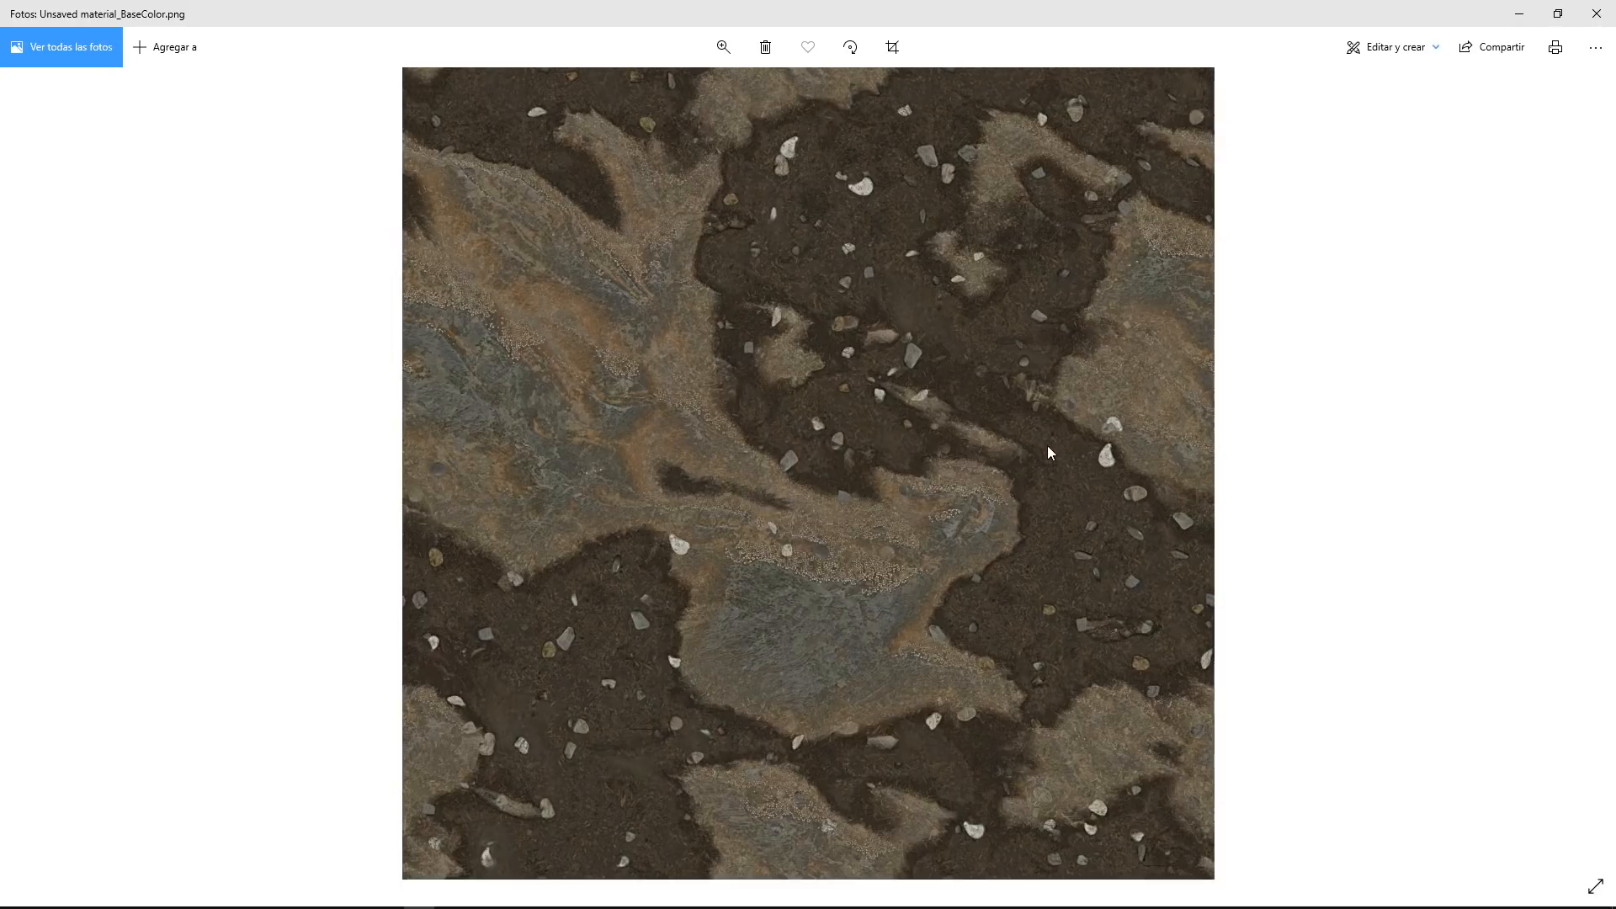
left_click(1596, 14)
left_click(1311, 134)
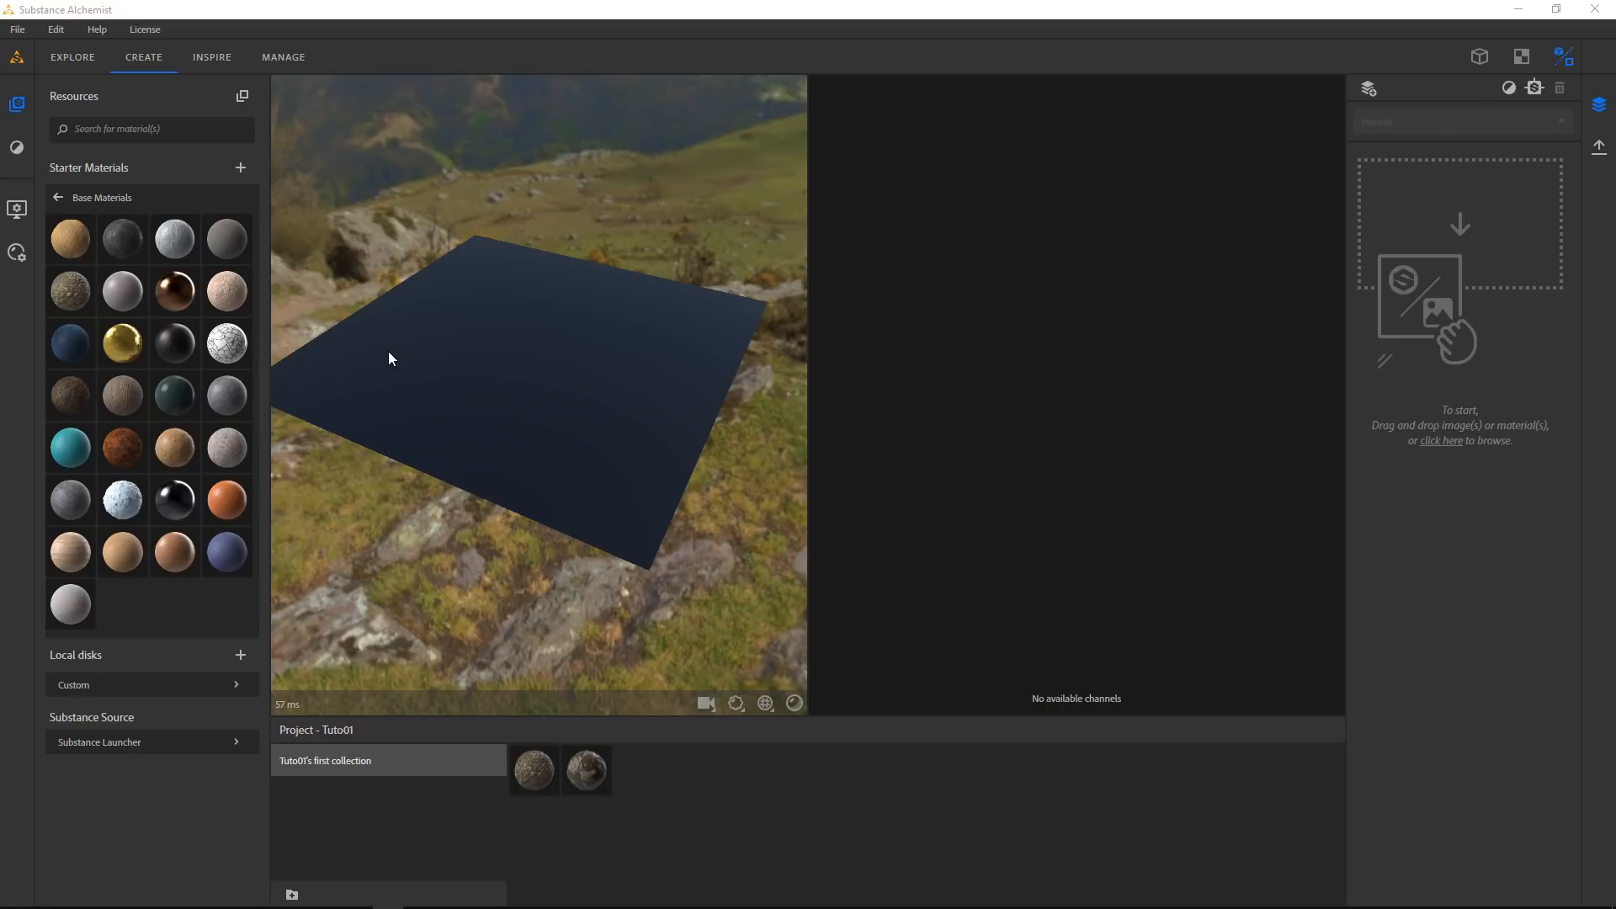
Add the Sandstone base material to the empty layer stack and inspect its surface in the 3D view
left_click_drag(219, 449, 891, 425)
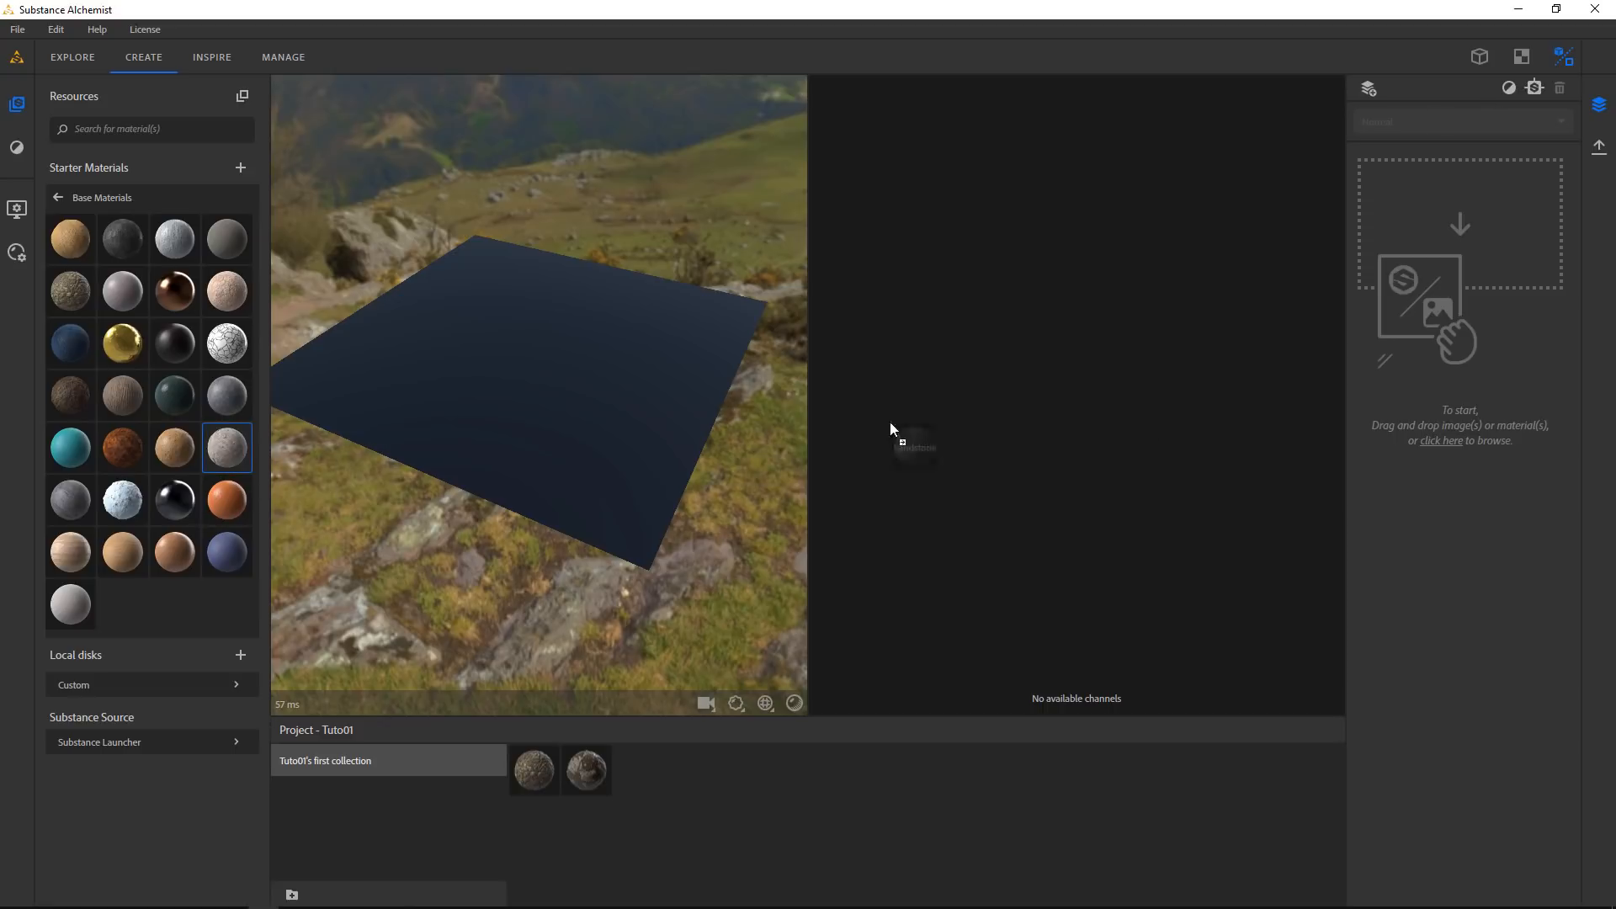
left_click_drag(1452, 263, 1451, 264)
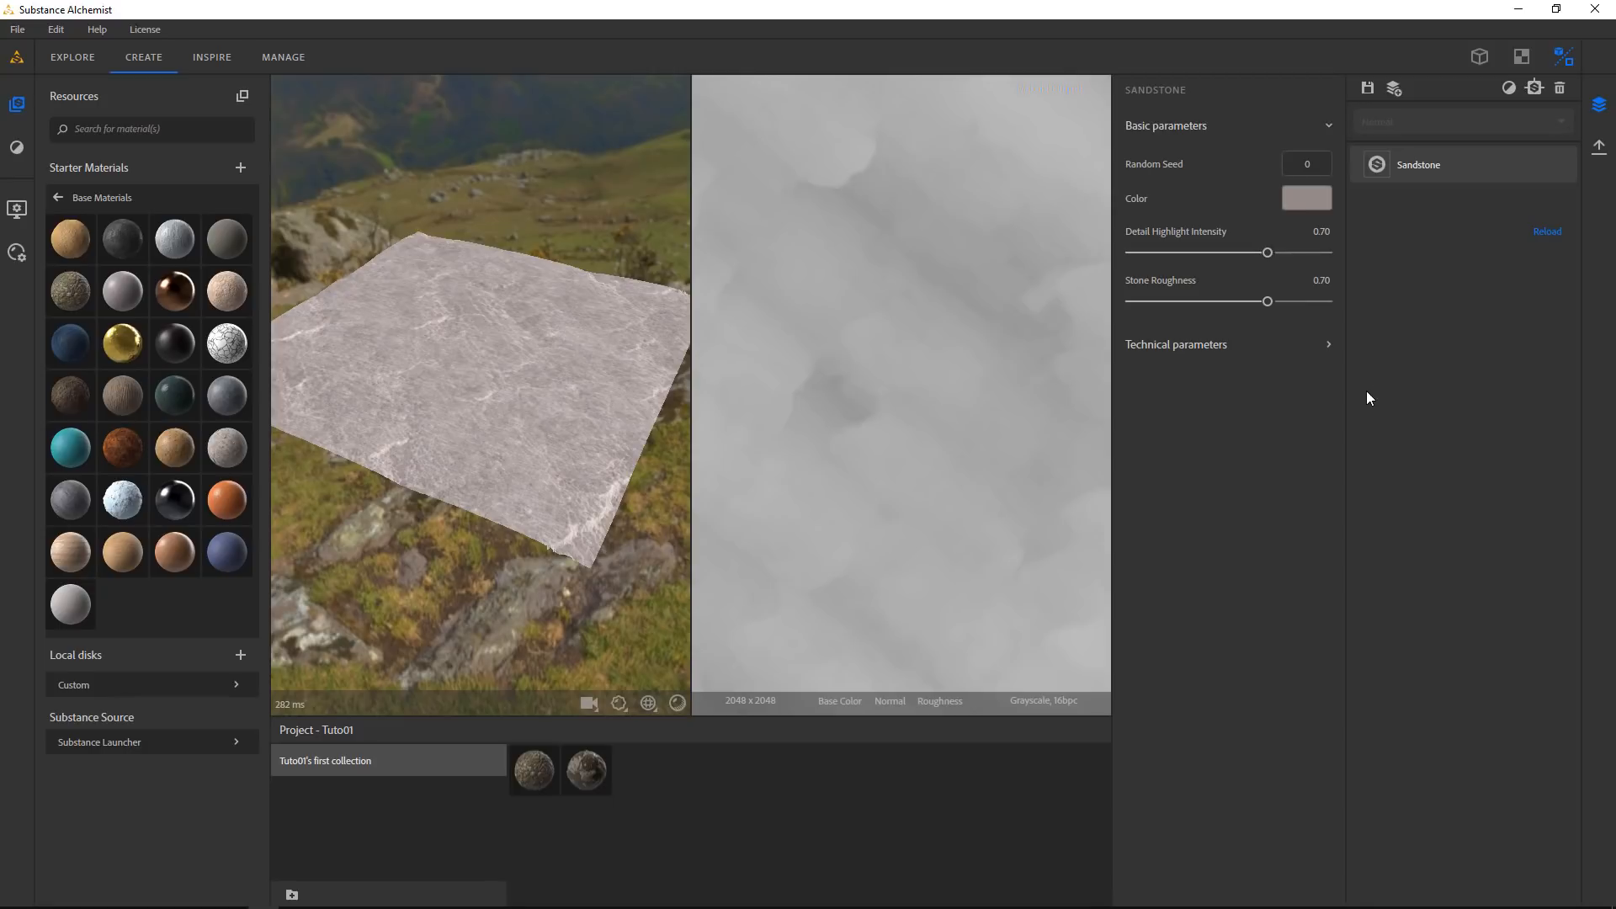
left_click_drag(599, 312, 510, 429)
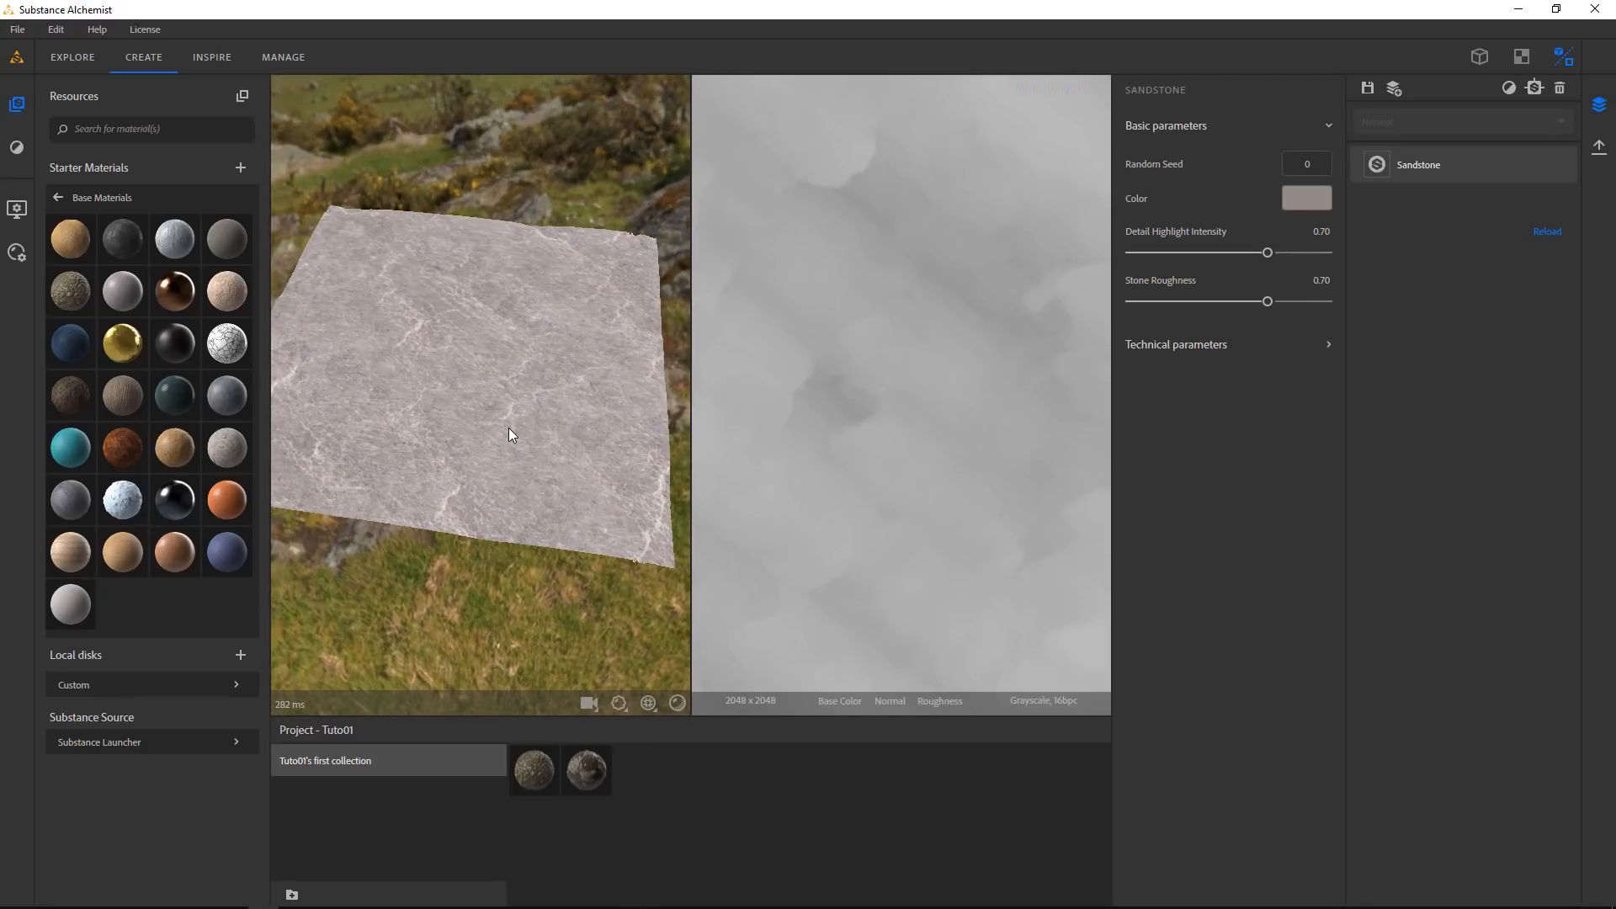
left_click_drag(510, 429, 460, 407)
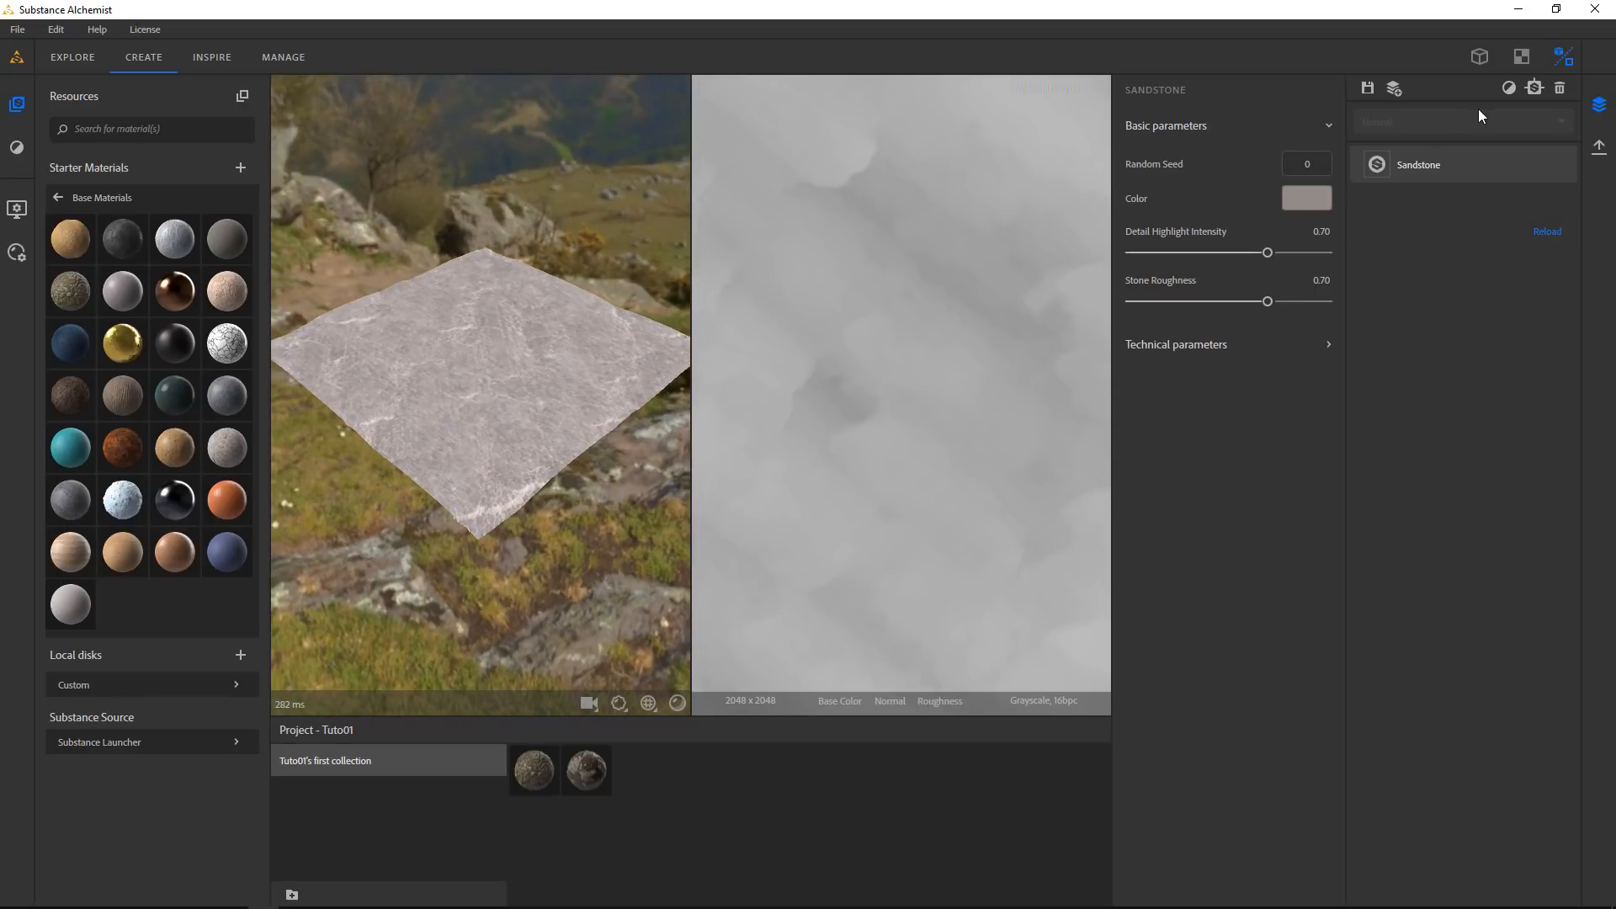
Browse the available filters, add a Blur filter above the Sandstone layer, and examine its effect up close
left_click(1515, 83)
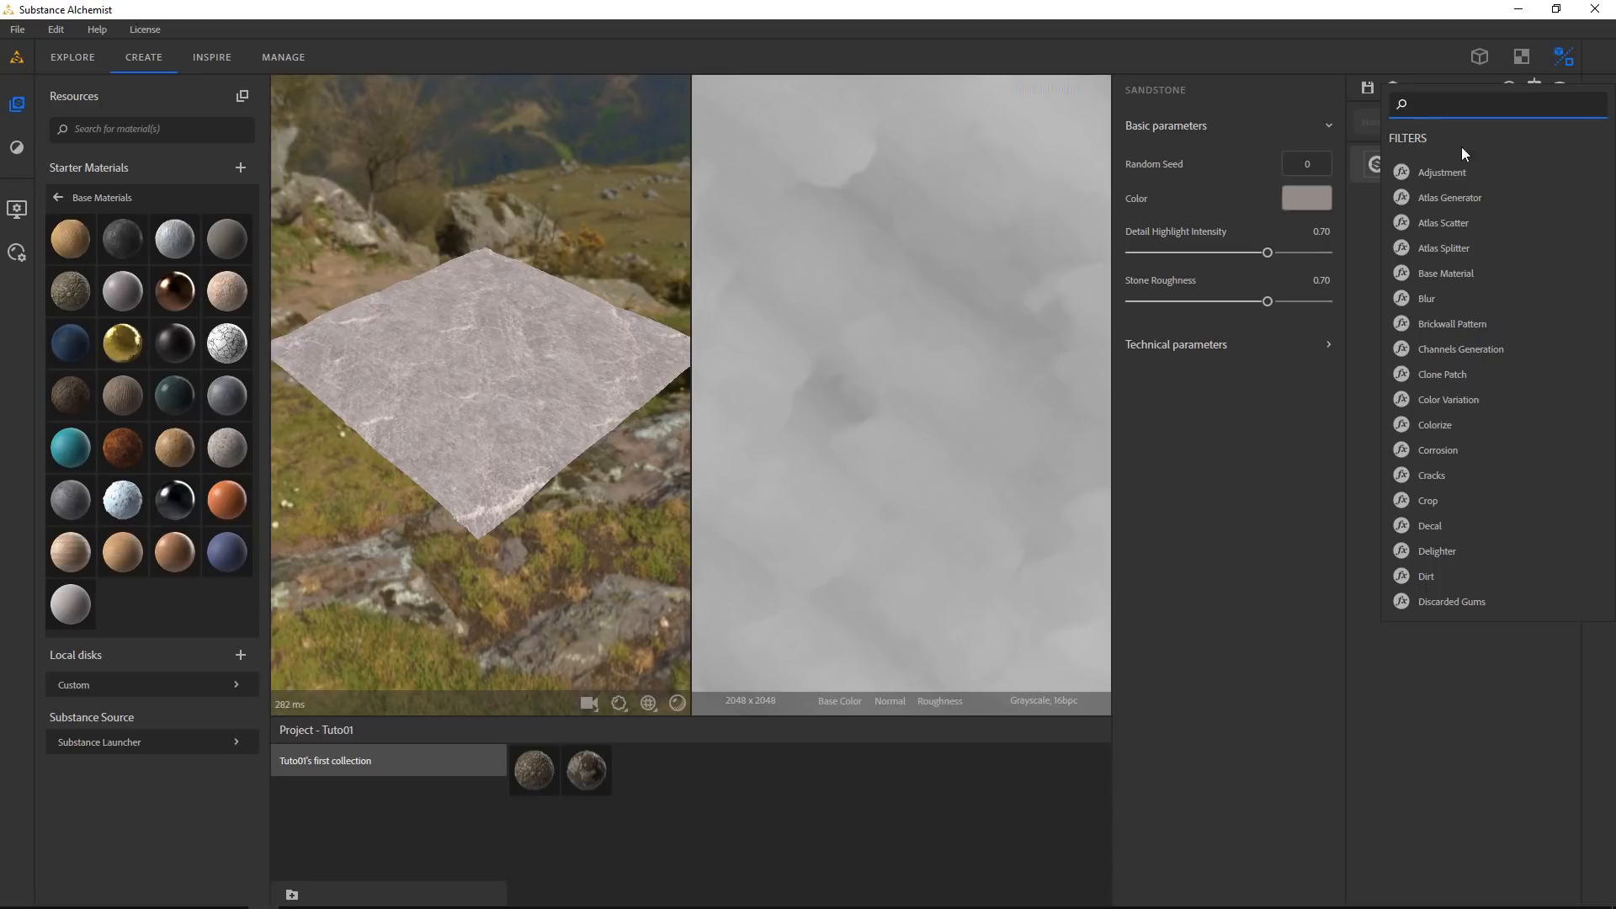
scroll(1462, 168, "down", 1)
scroll(1466, 177, "down", 10)
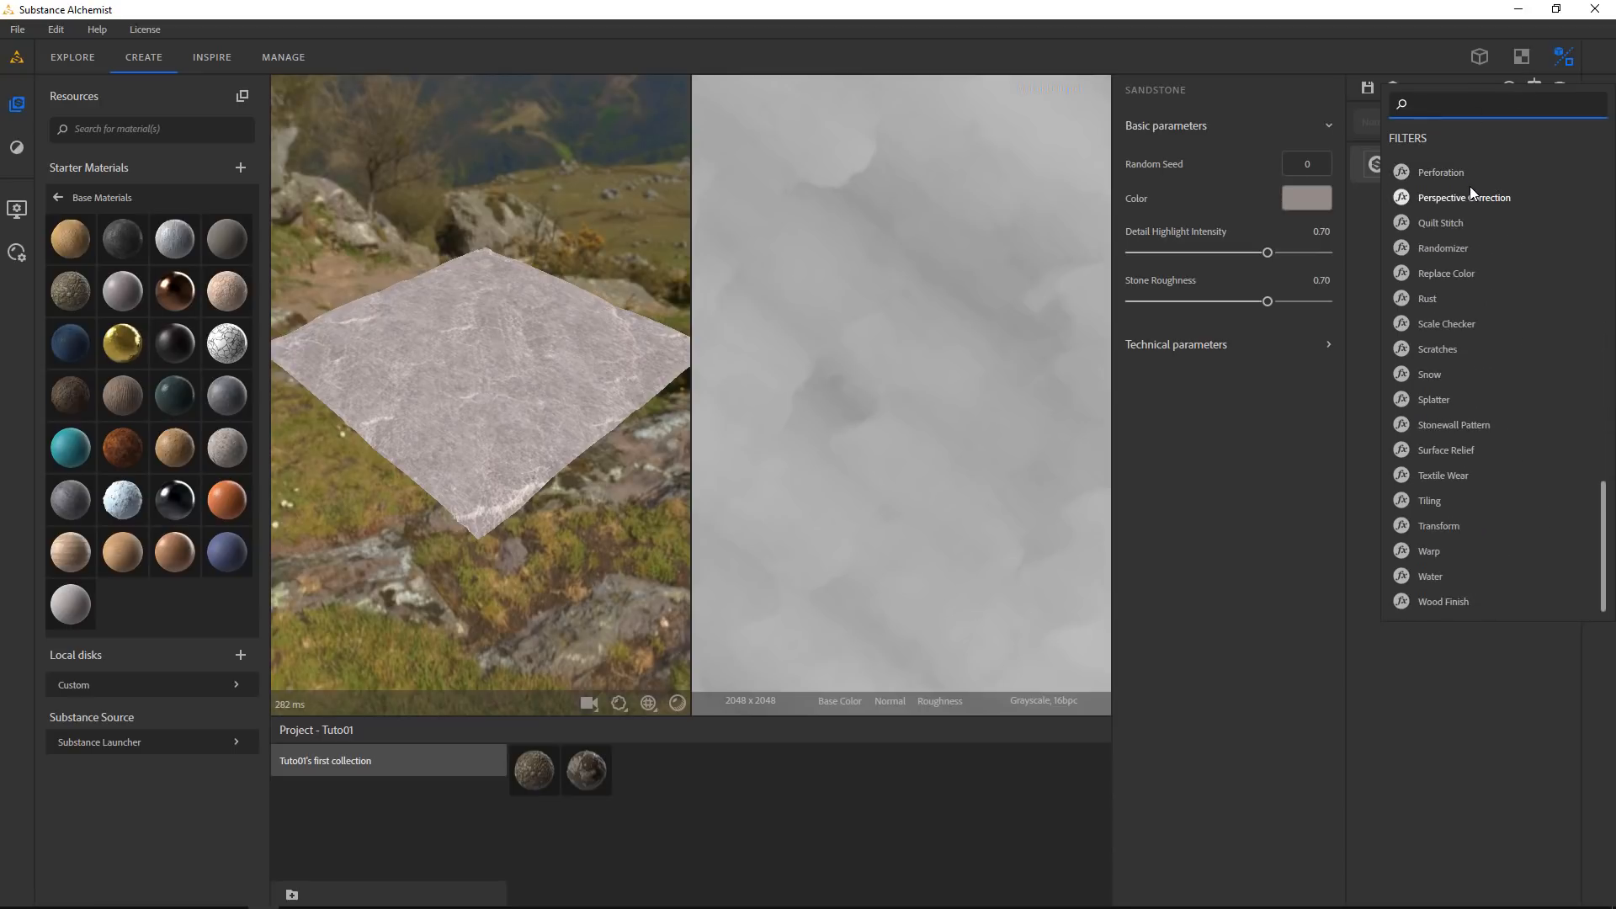
scroll(1470, 185, "up", 10)
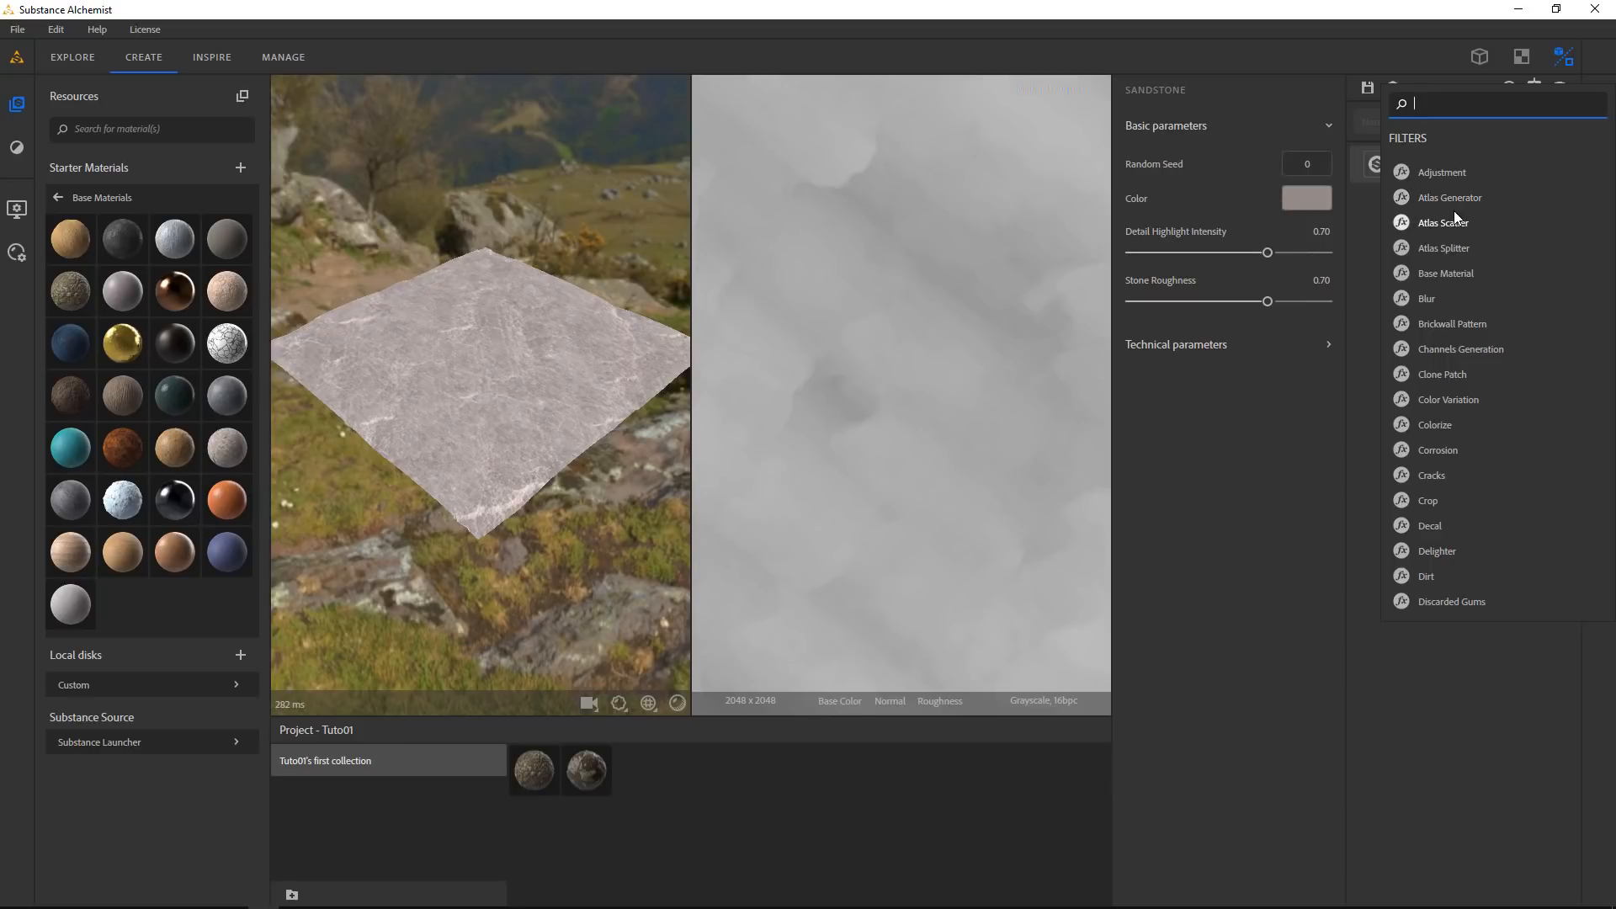
left_click(1426, 300)
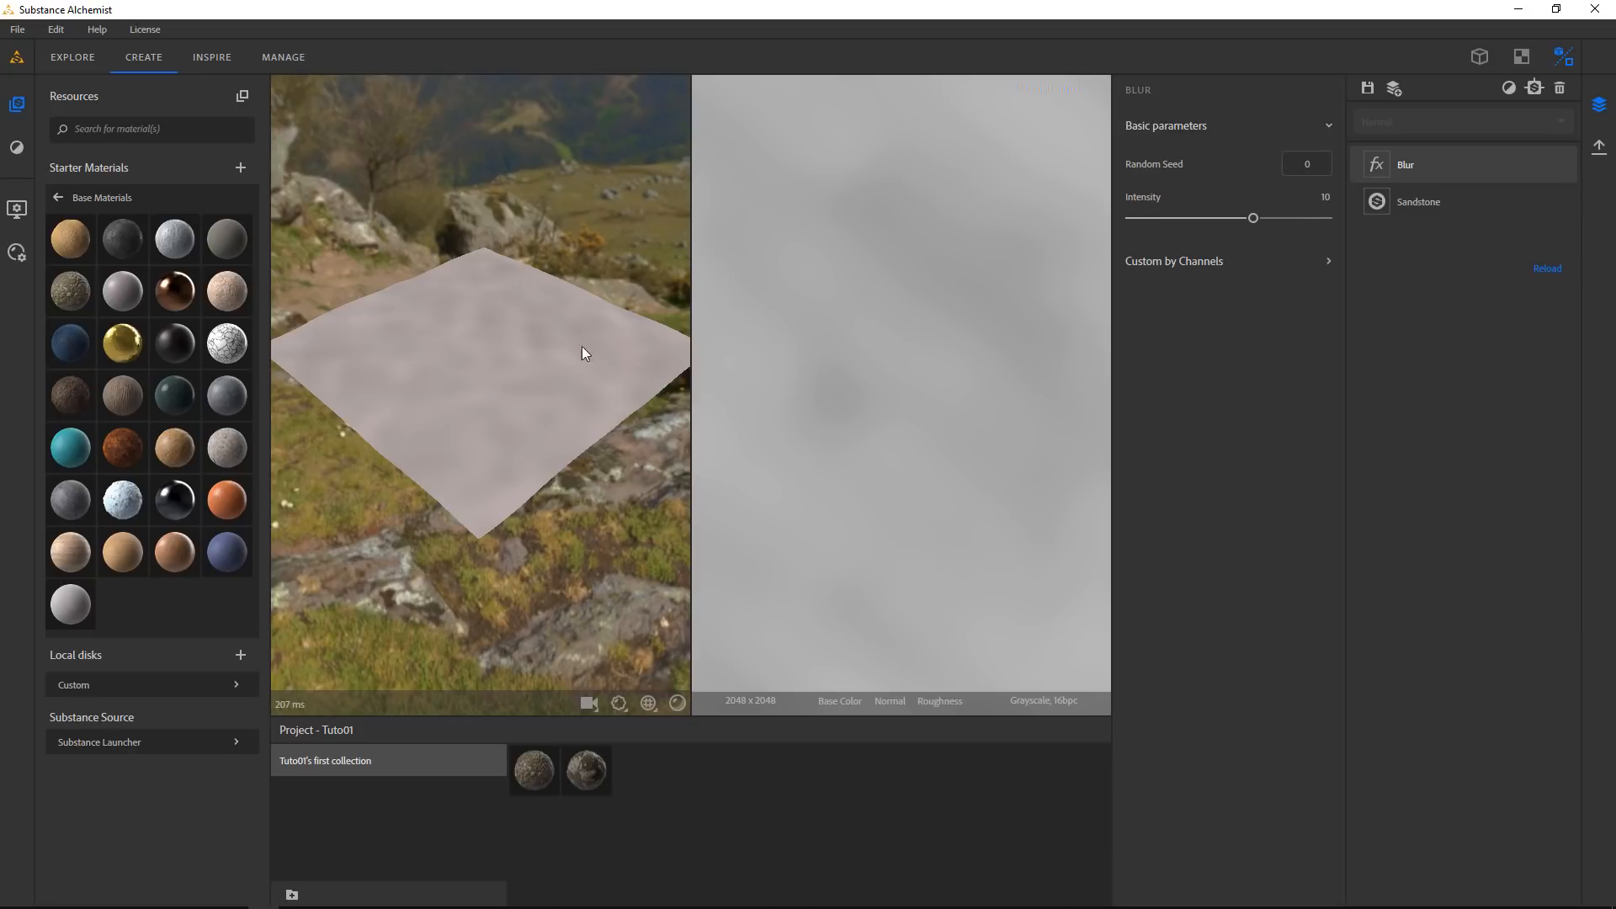
scroll(512, 386, "up", 5)
scroll(509, 404, "down", 4)
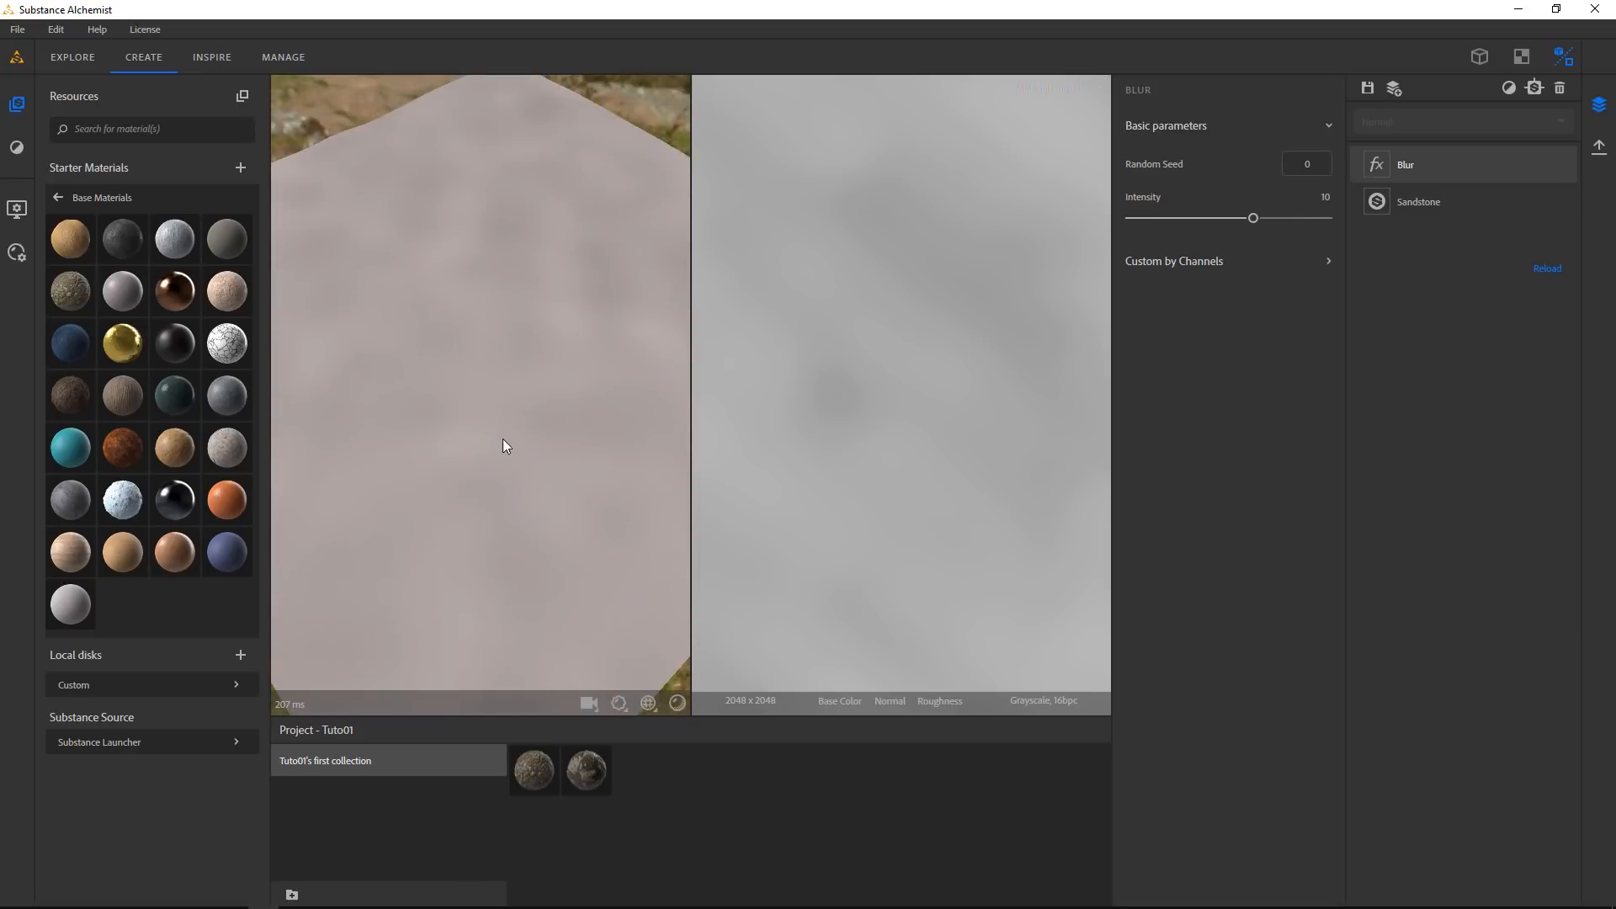
Delete the Blur filter from the layer stack
left_click(1406, 204)
left_click(1423, 170)
key("Delete")
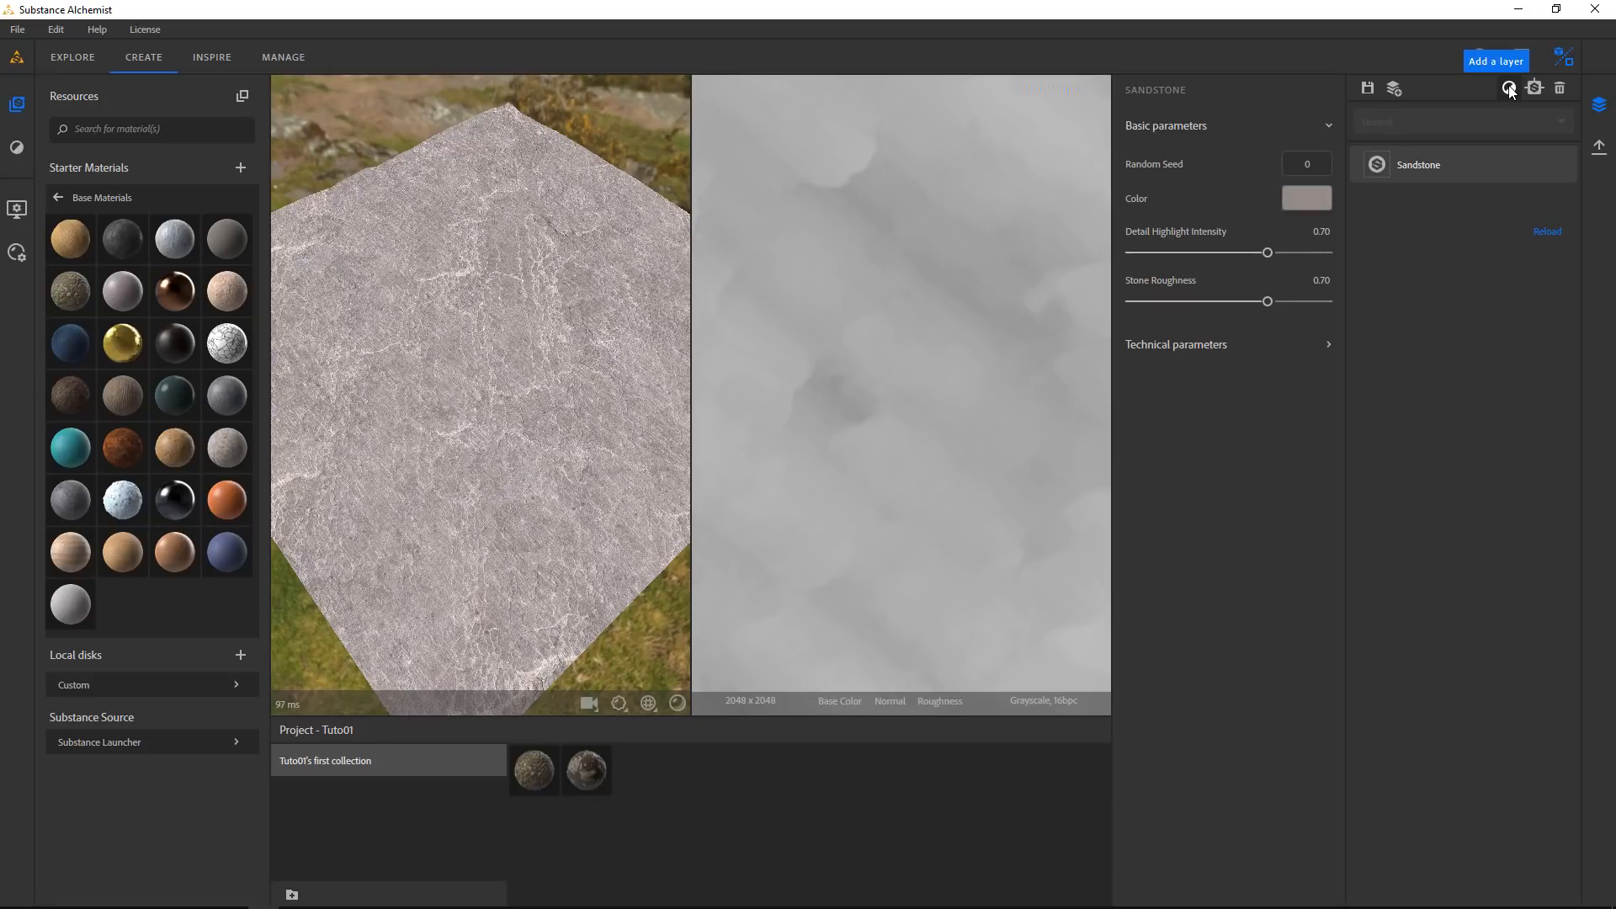
Add a Brickwall Pattern filter above the Sandstone layer and view the bricks in 3D
left_click(1509, 88)
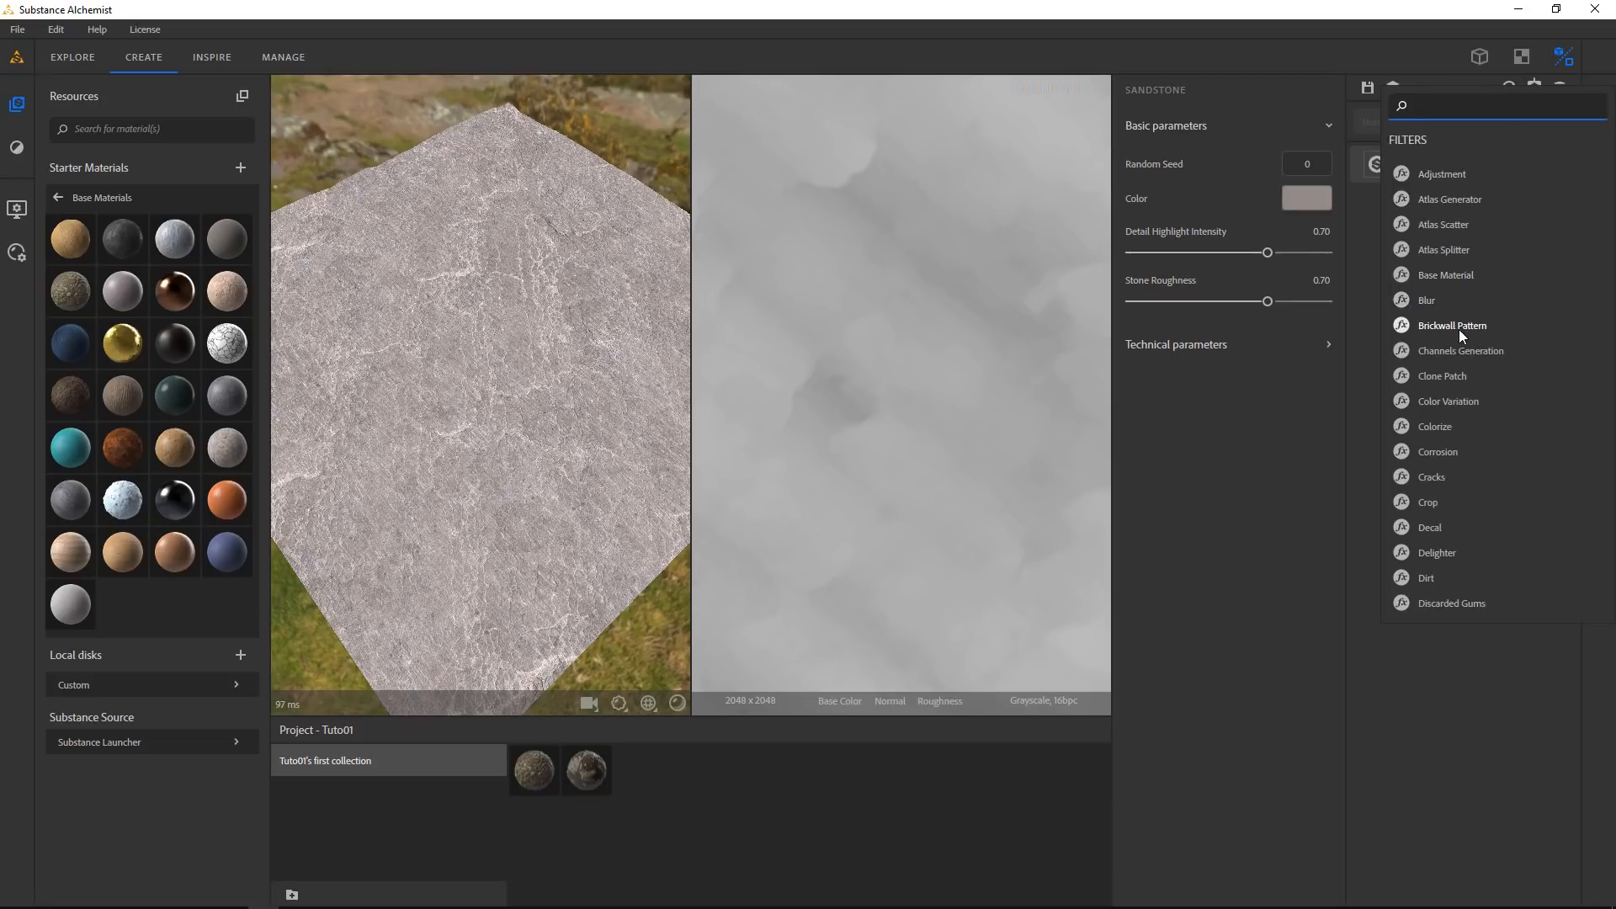
left_click(1443, 330)
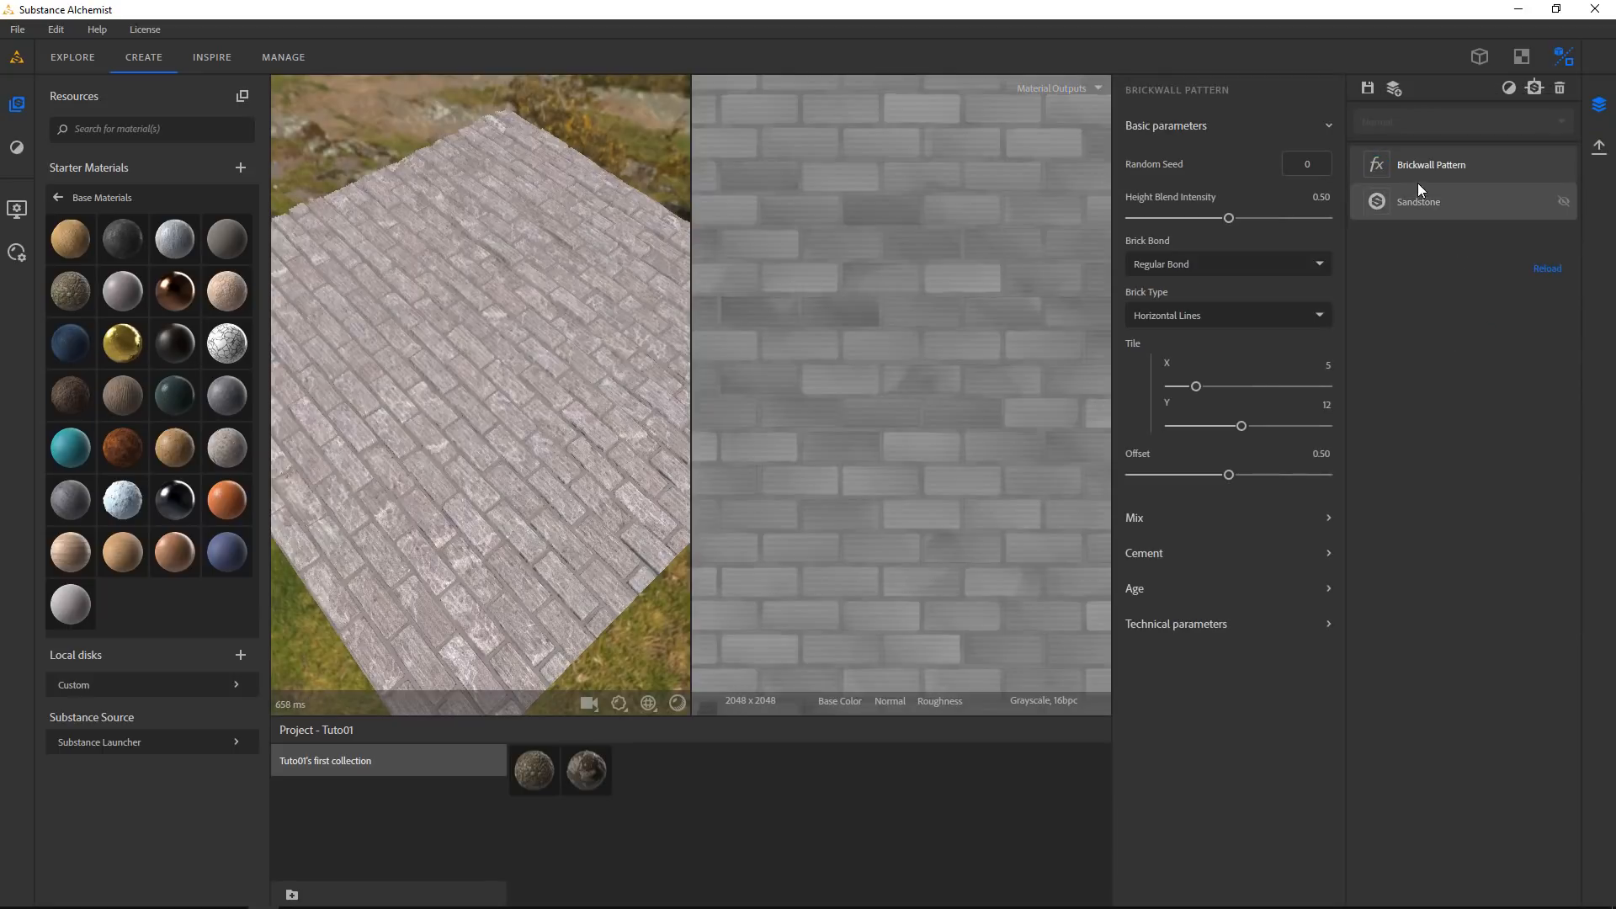
left_click_drag(622, 413, 695, 463)
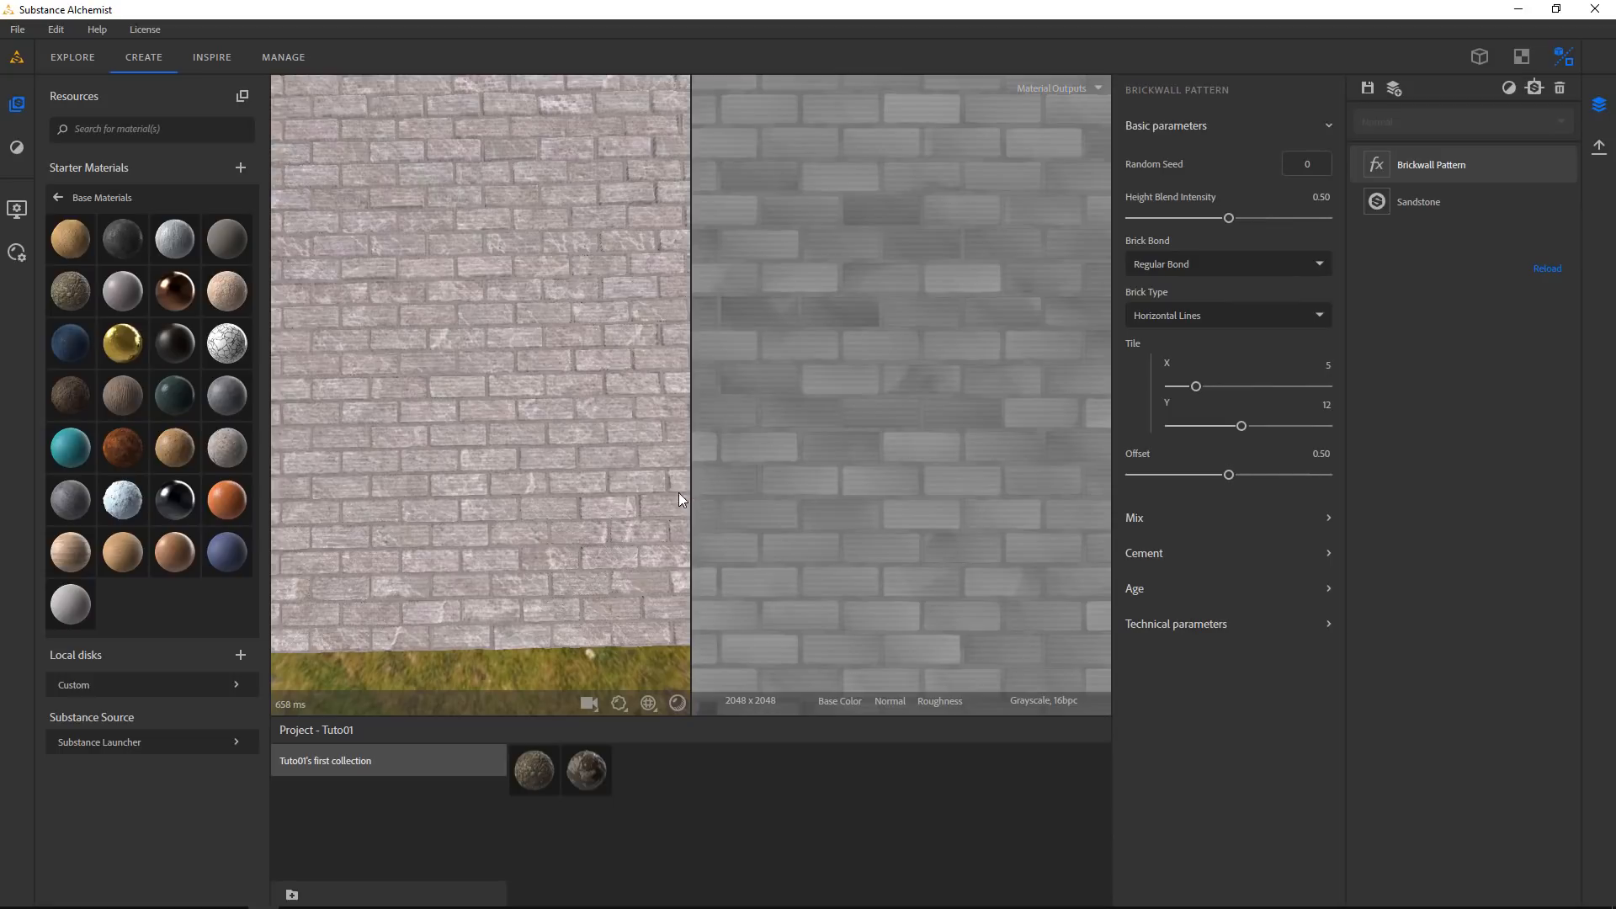
Select the Sandstone layer and examine the brick pattern in the Normal output
left_click(1417, 210)
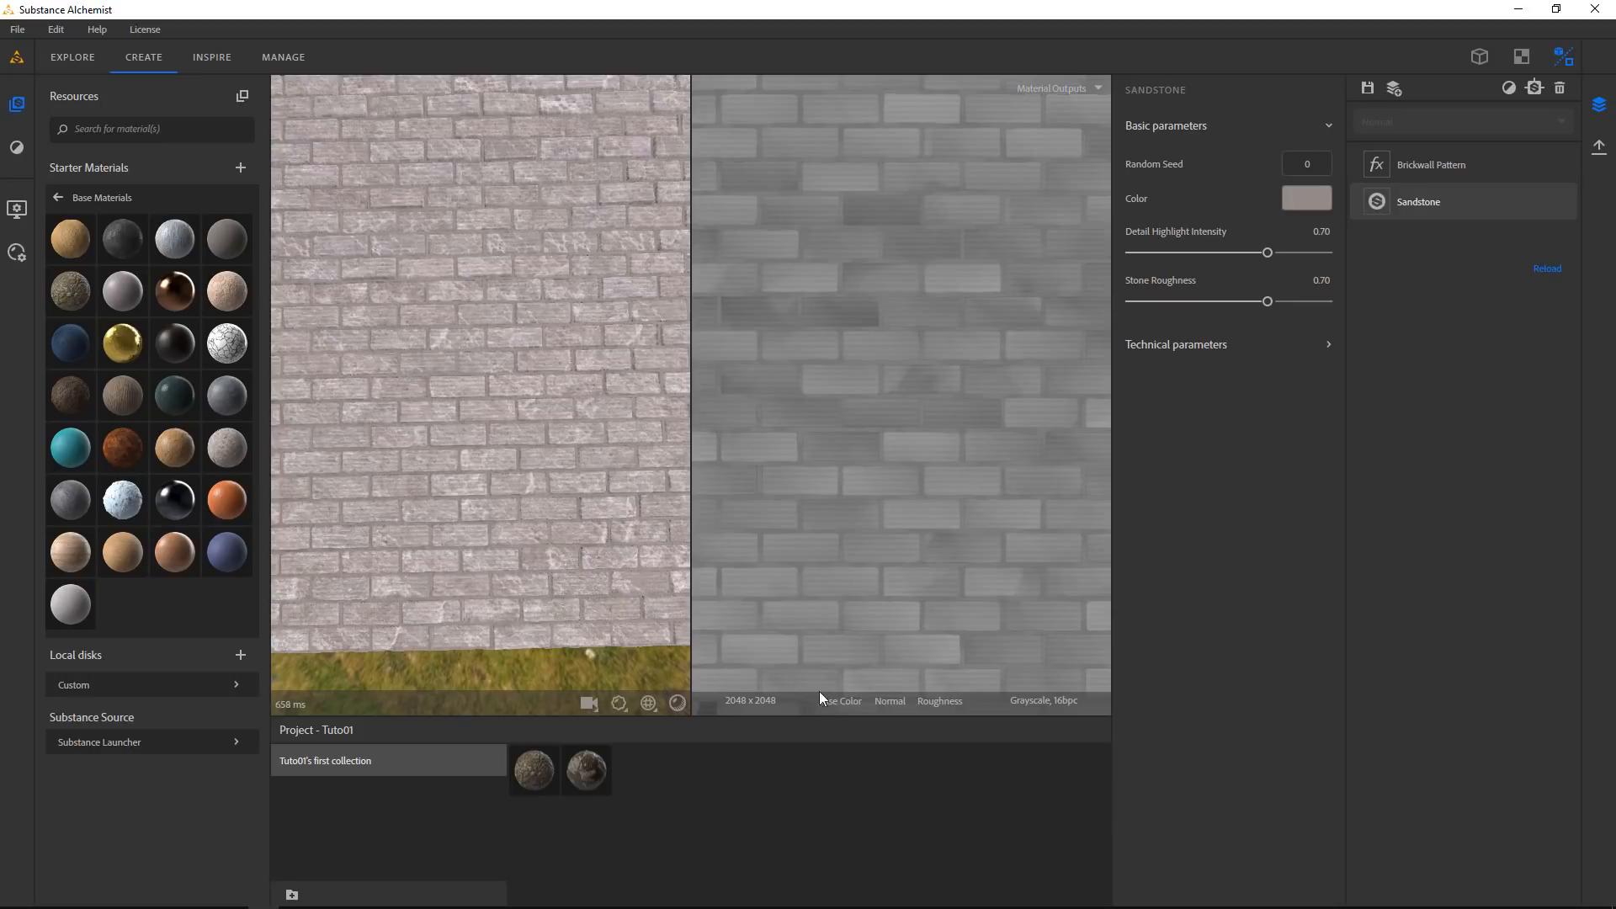
left_click(890, 700)
scroll(900, 409, "up", 4)
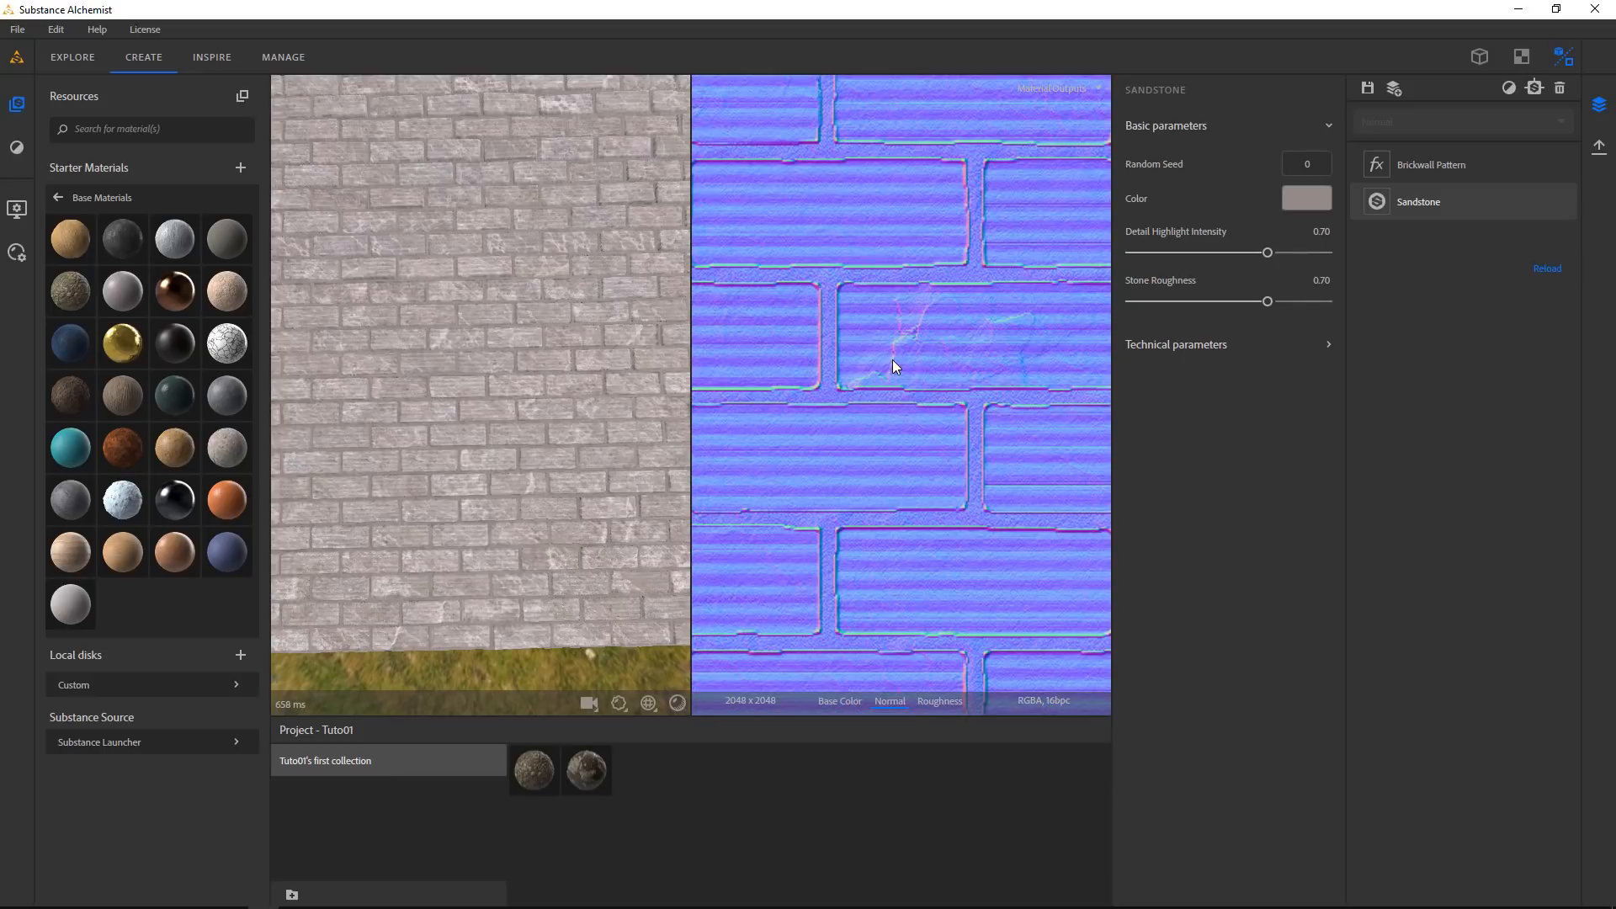
scroll(860, 427, "down", 3)
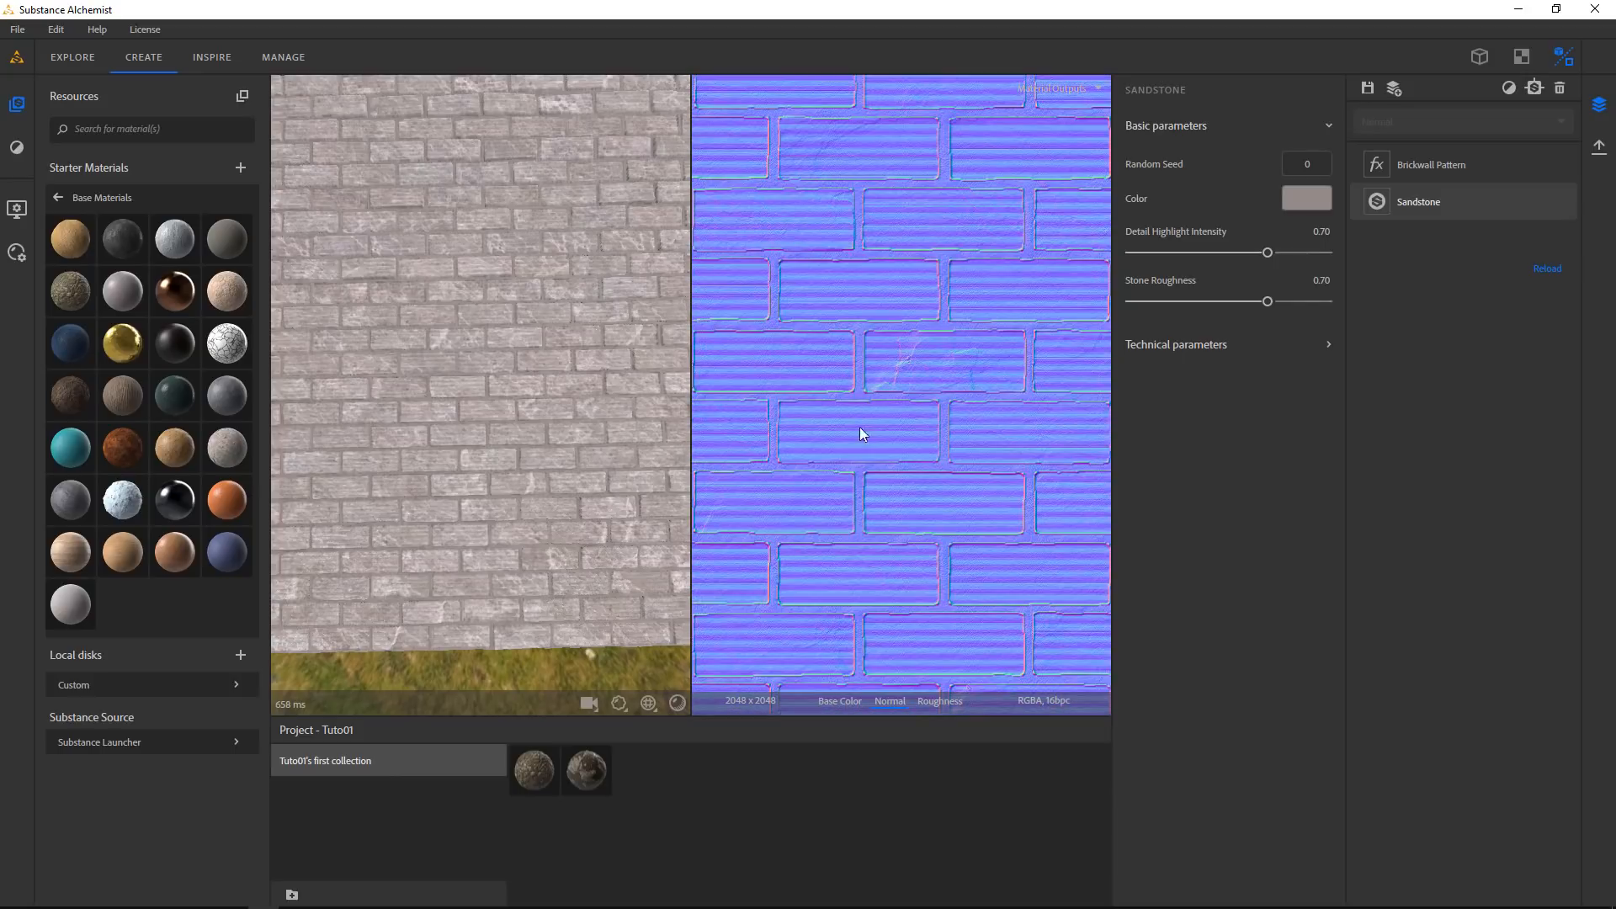
Try the Brickwall Pattern filter's brick bonds: English Bond, Flemish Bond, and finally English Bond (Gap)
left_click(1420, 170)
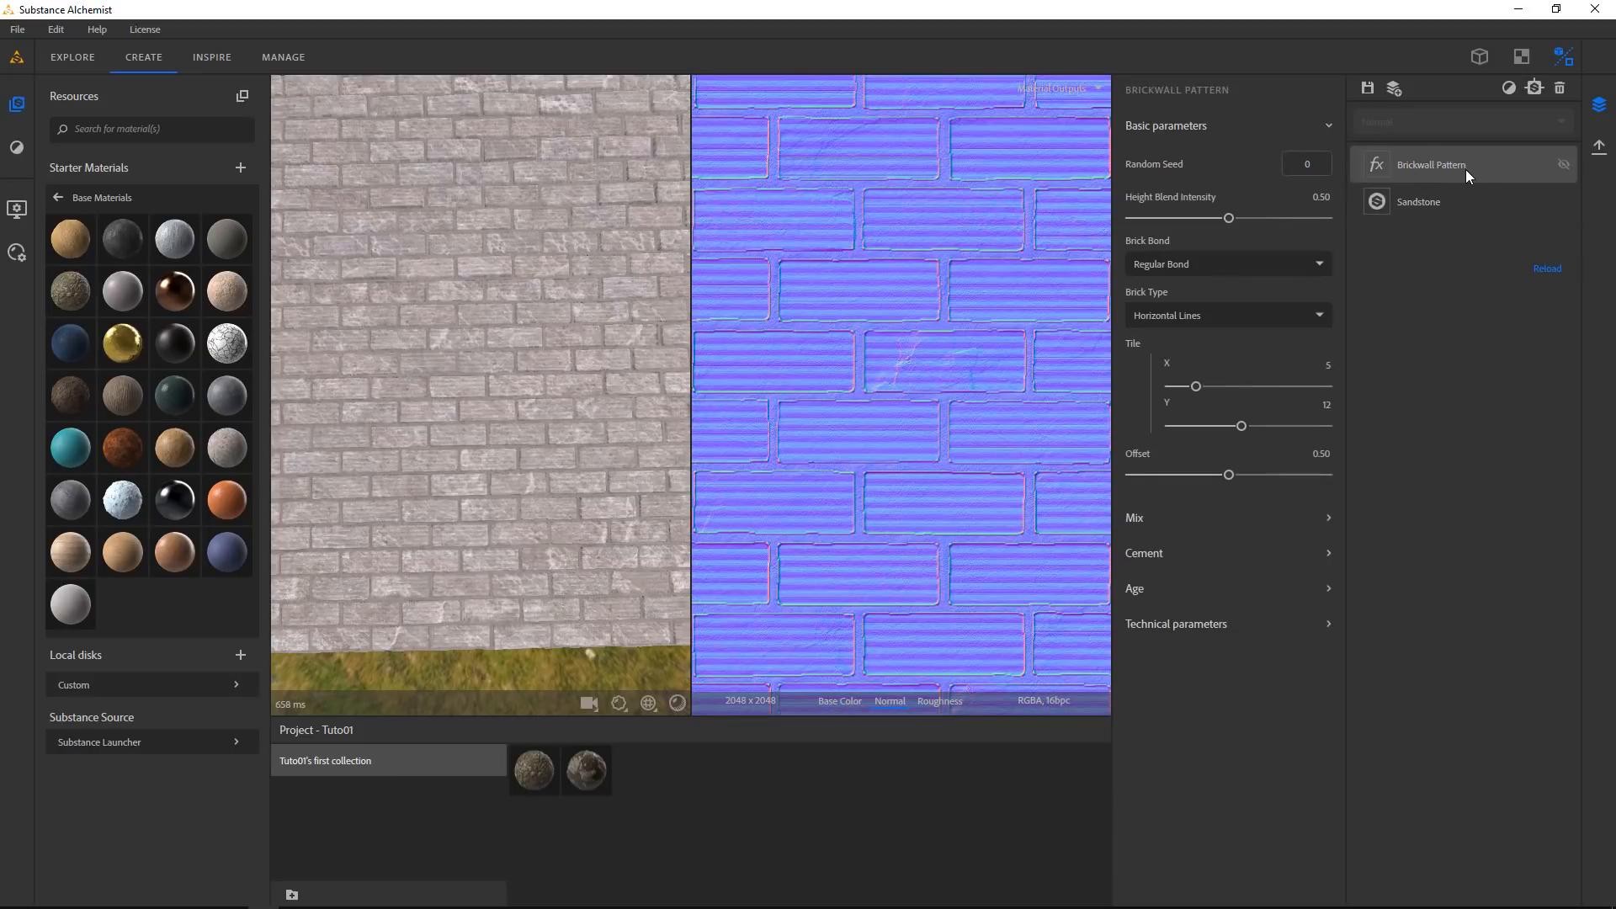
left_click(1204, 267)
left_click(1167, 333)
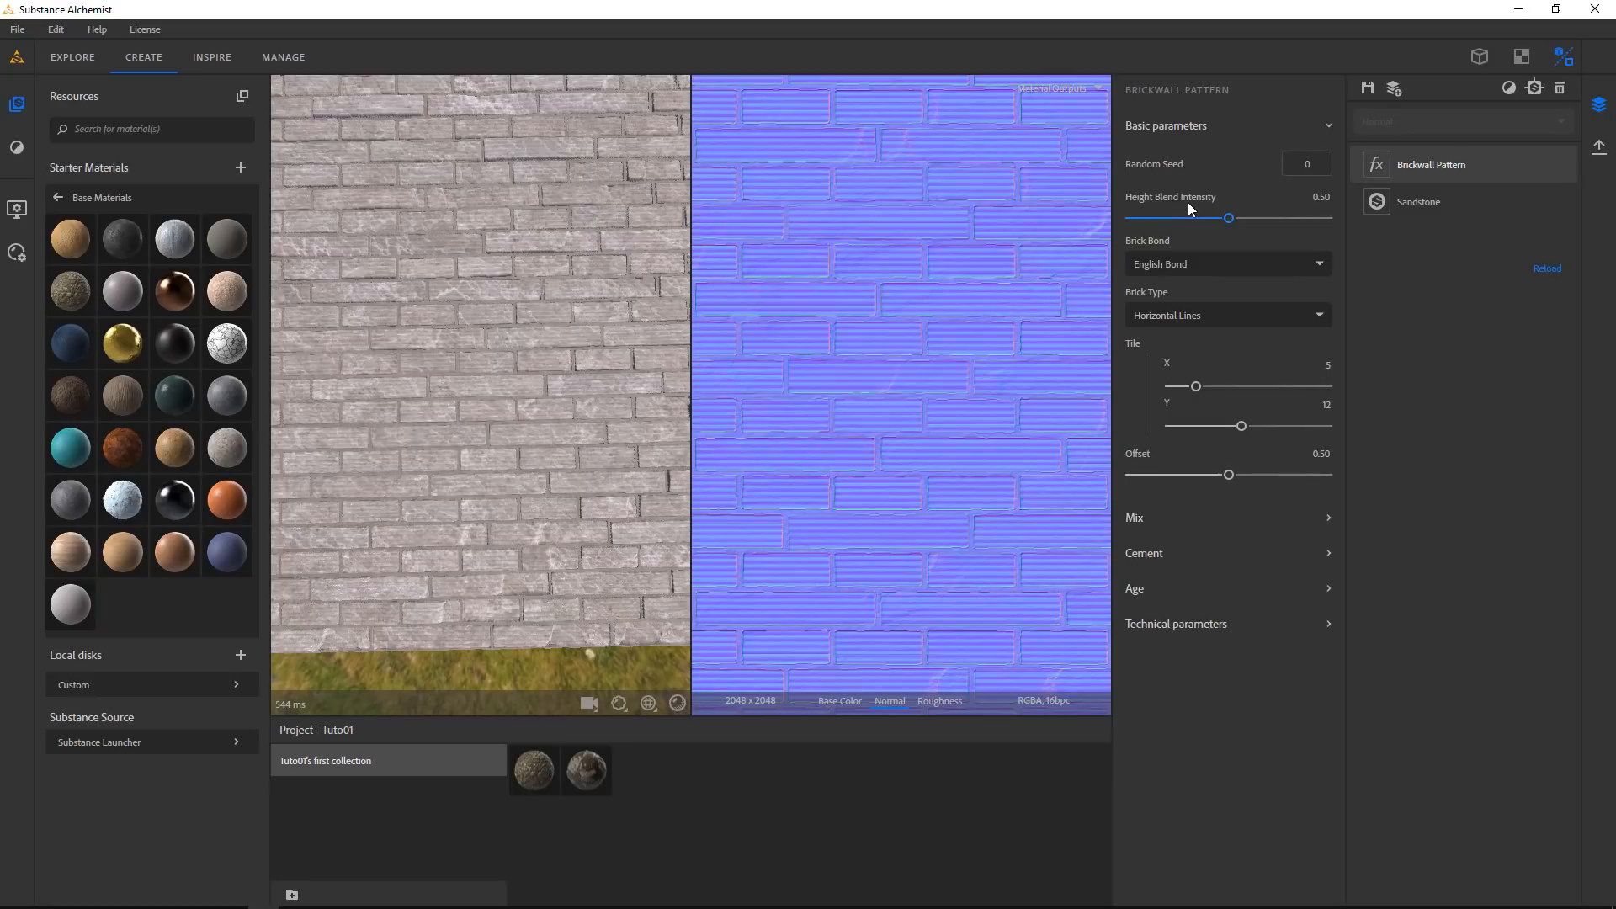
left_click(1206, 261)
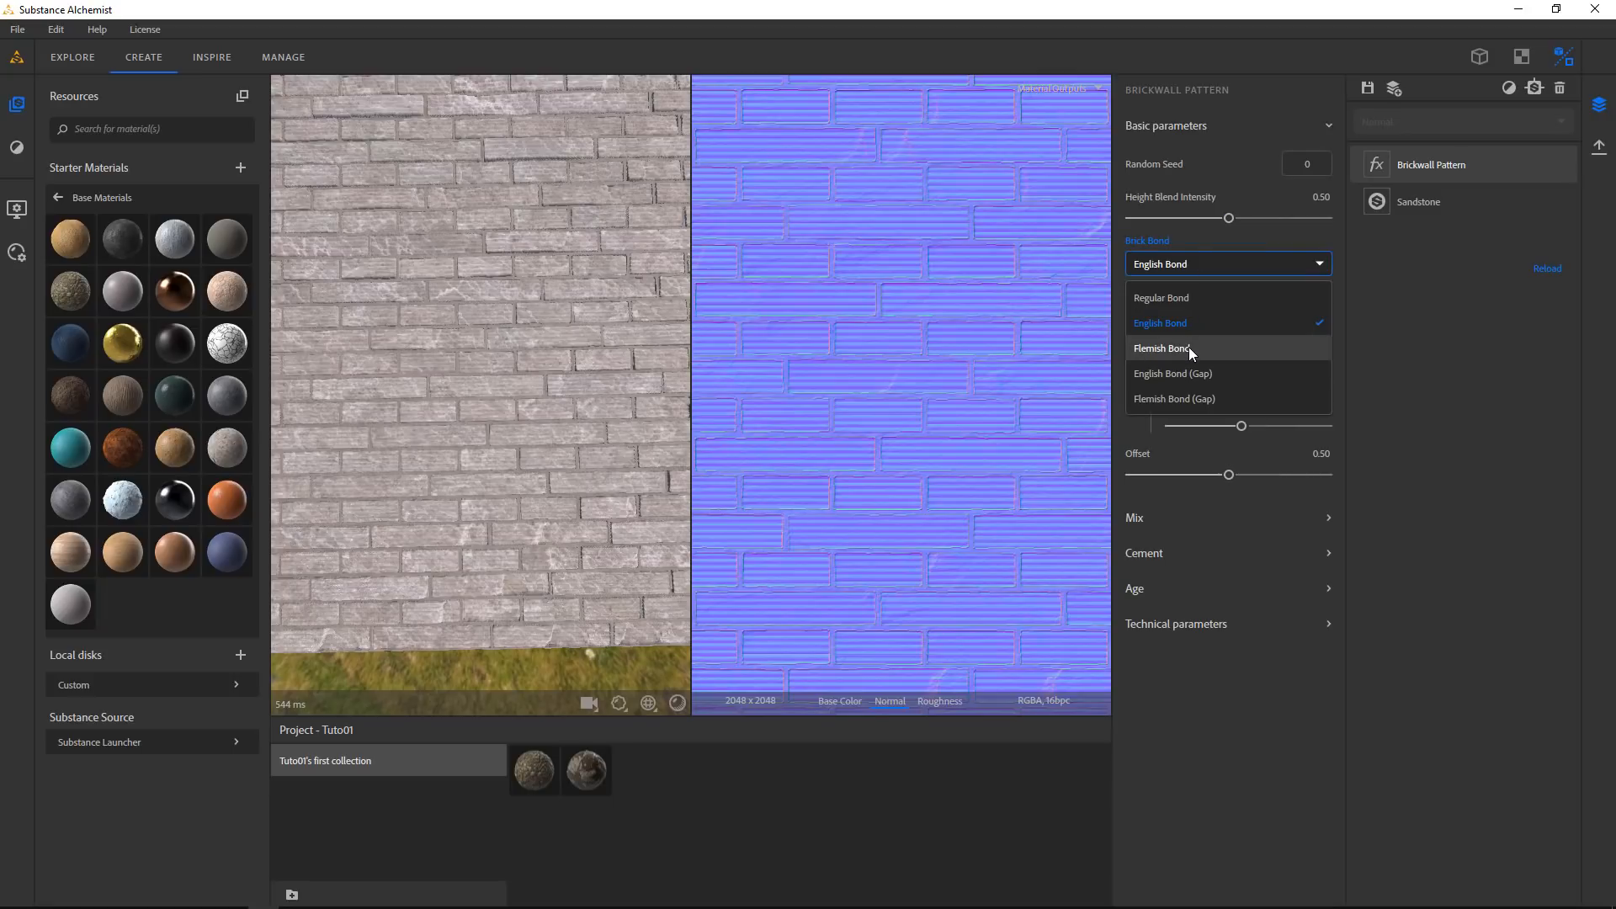
left_click(1189, 347)
left_click(1207, 261)
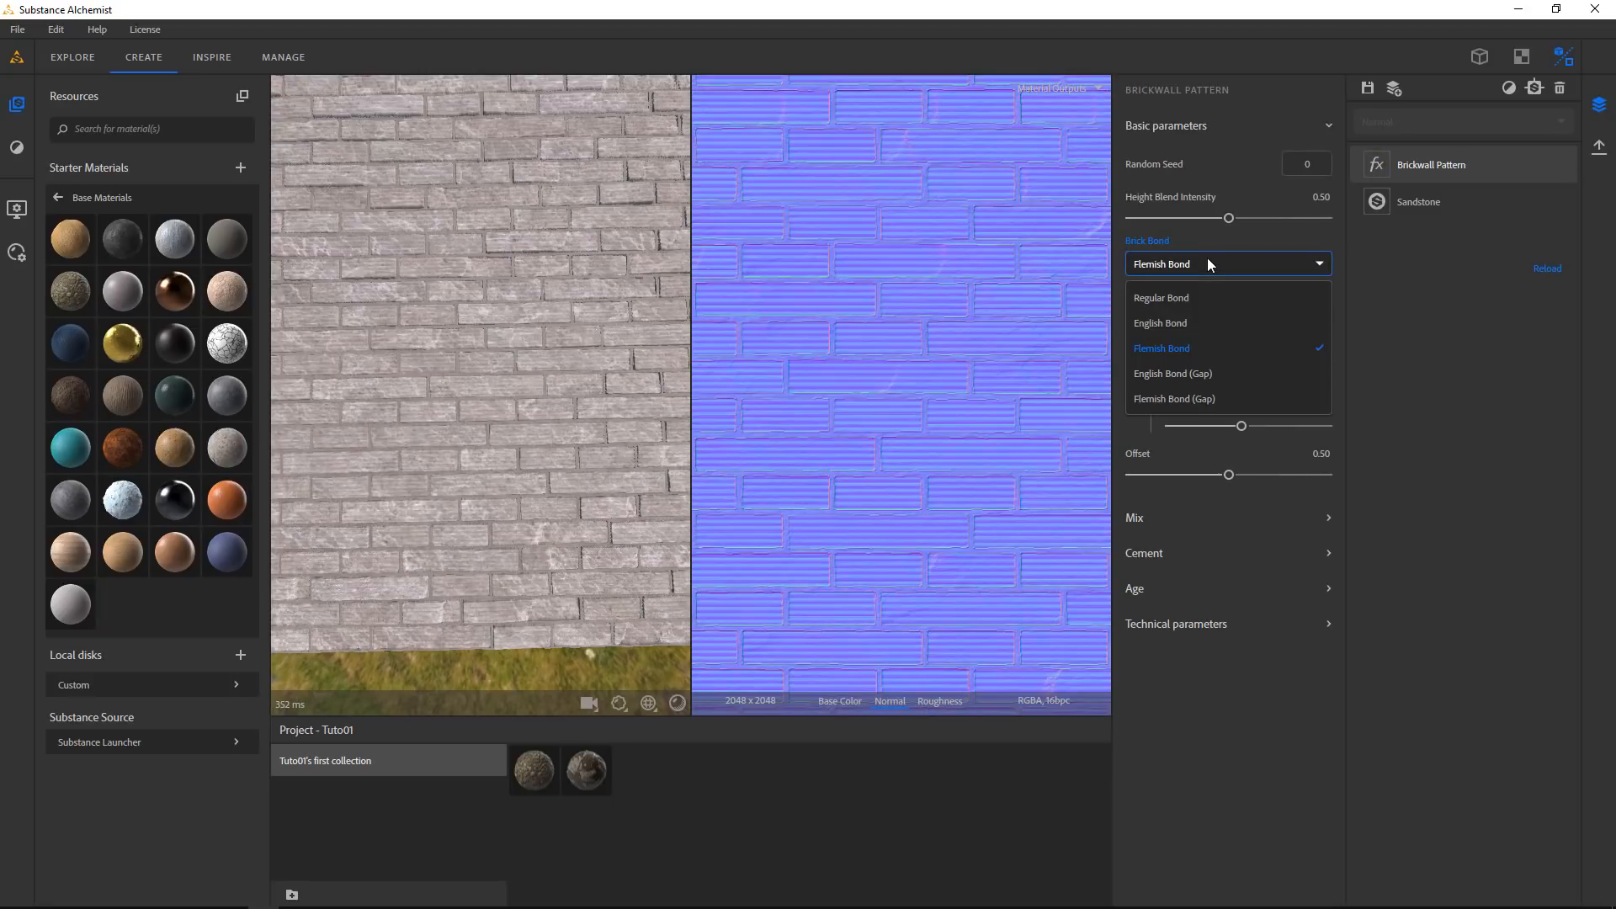
left_click(1211, 375)
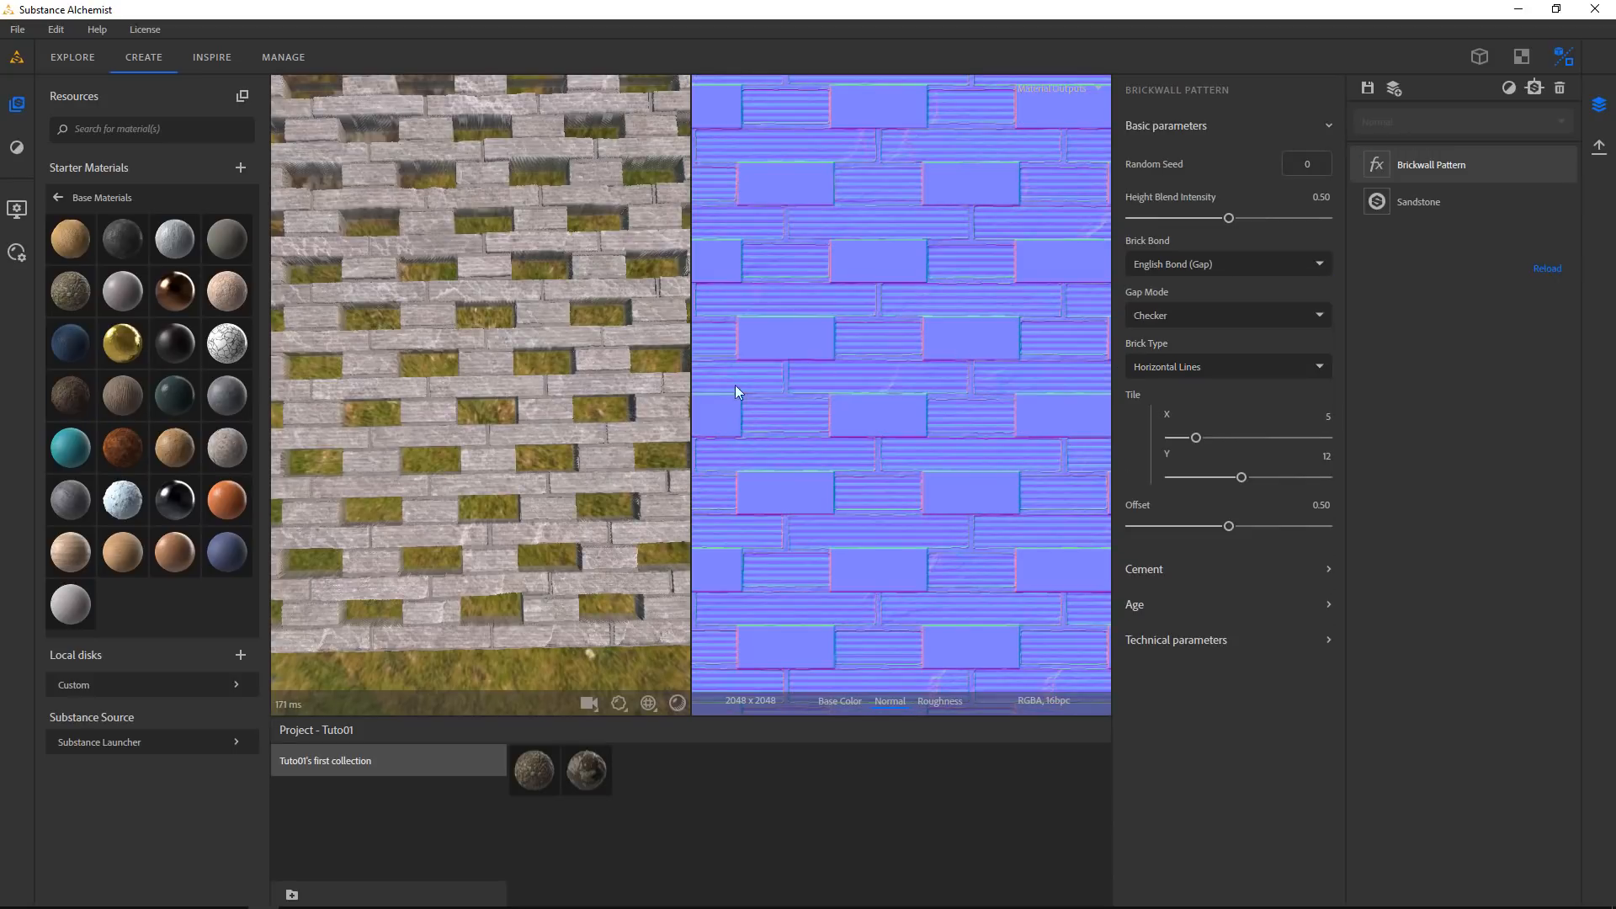
Replace the Sandstone base material with Slate and view the gapped brick wall in 3D
left_click_drag(516, 402, 543, 344)
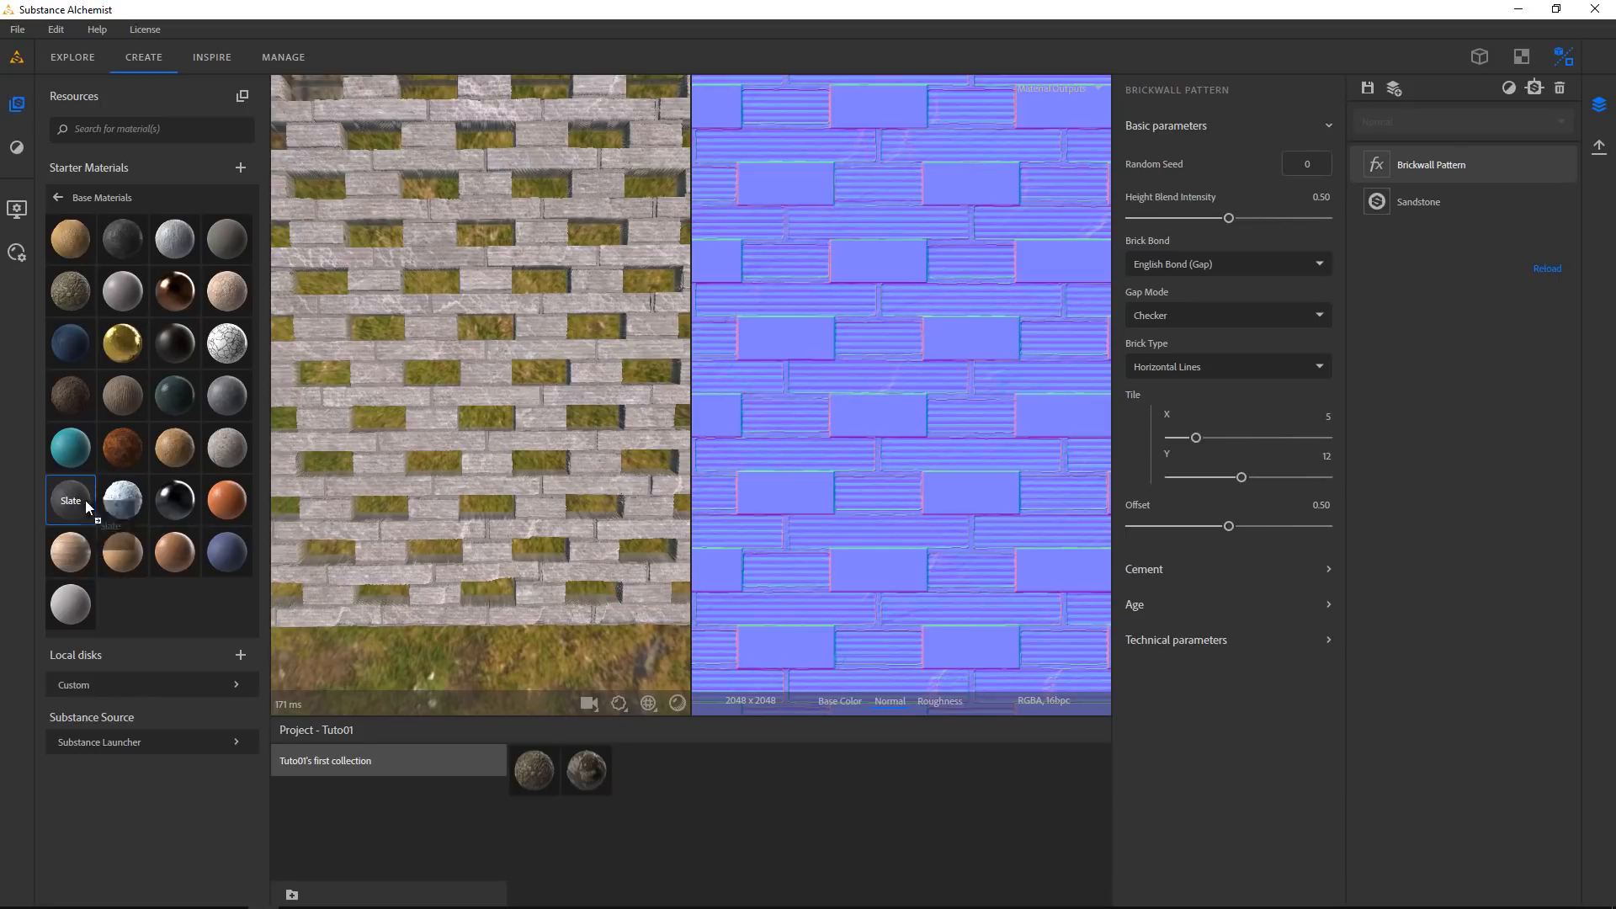
left_click_drag(87, 506, 1435, 196)
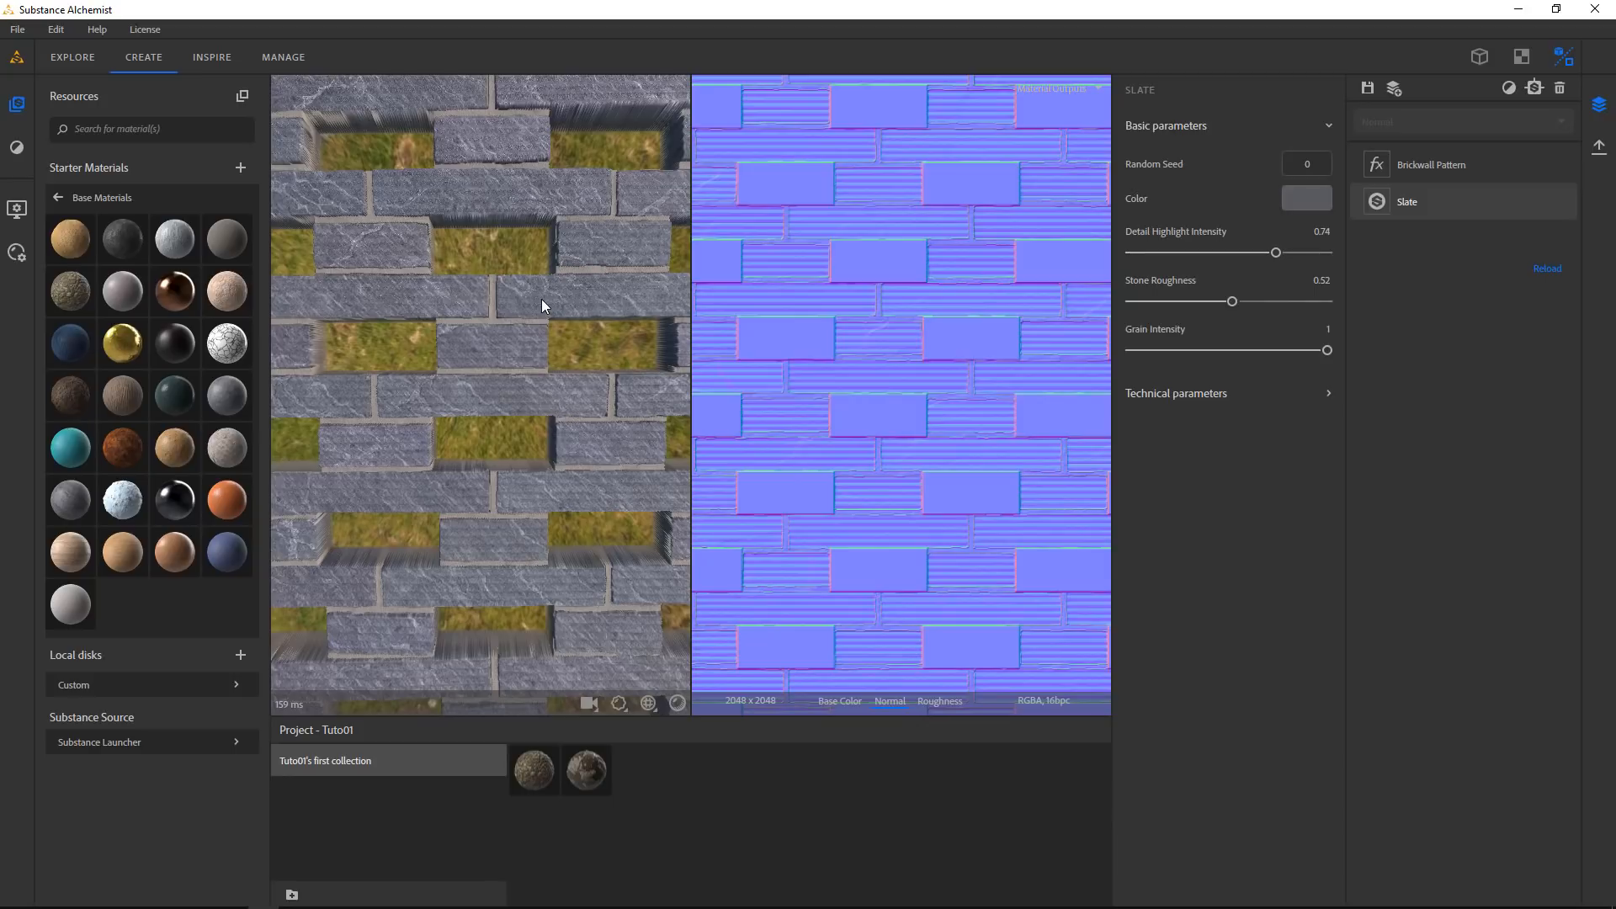
scroll(544, 301, "down", 5)
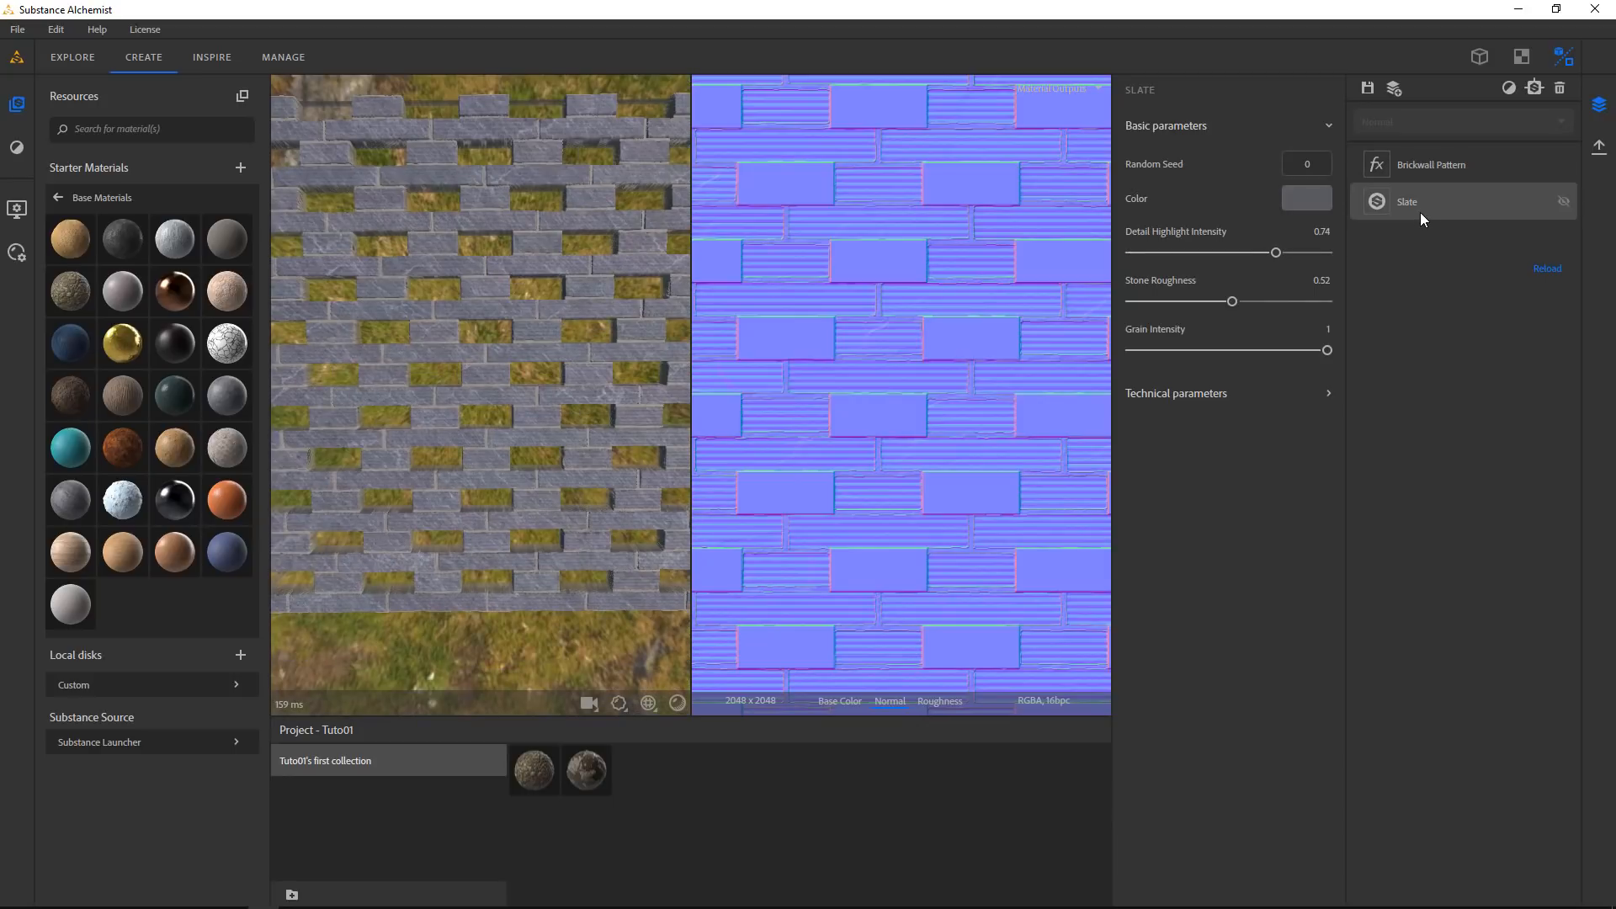
Set the Brickwall Pattern filter's gap mode to Vertical
left_click(1433, 178)
left_click(1184, 315)
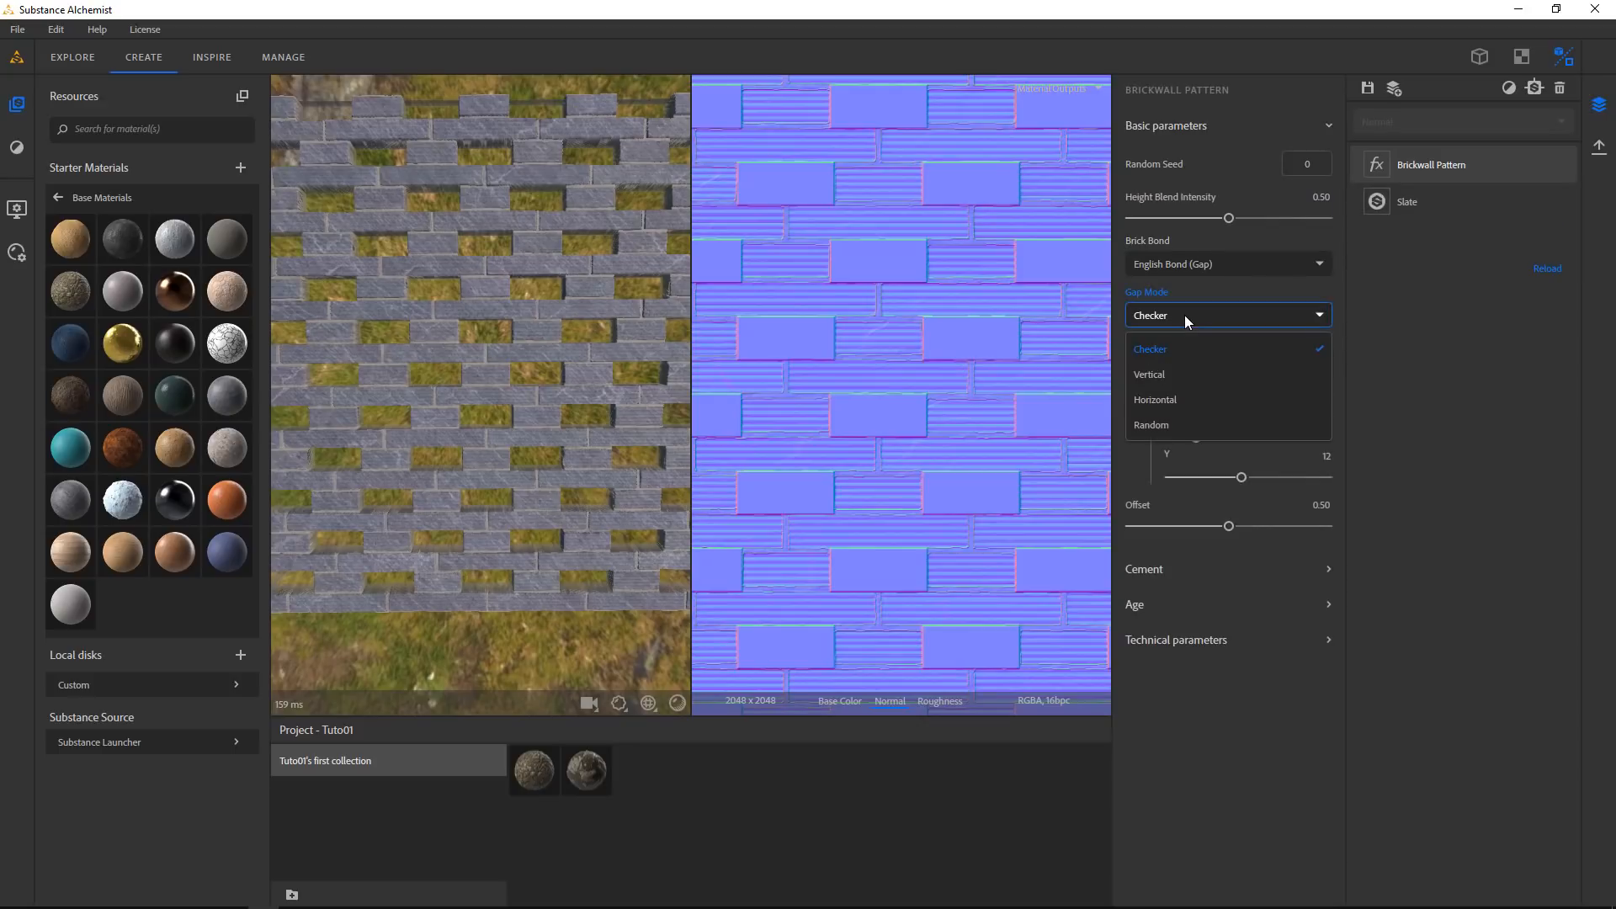
left_click(1184, 374)
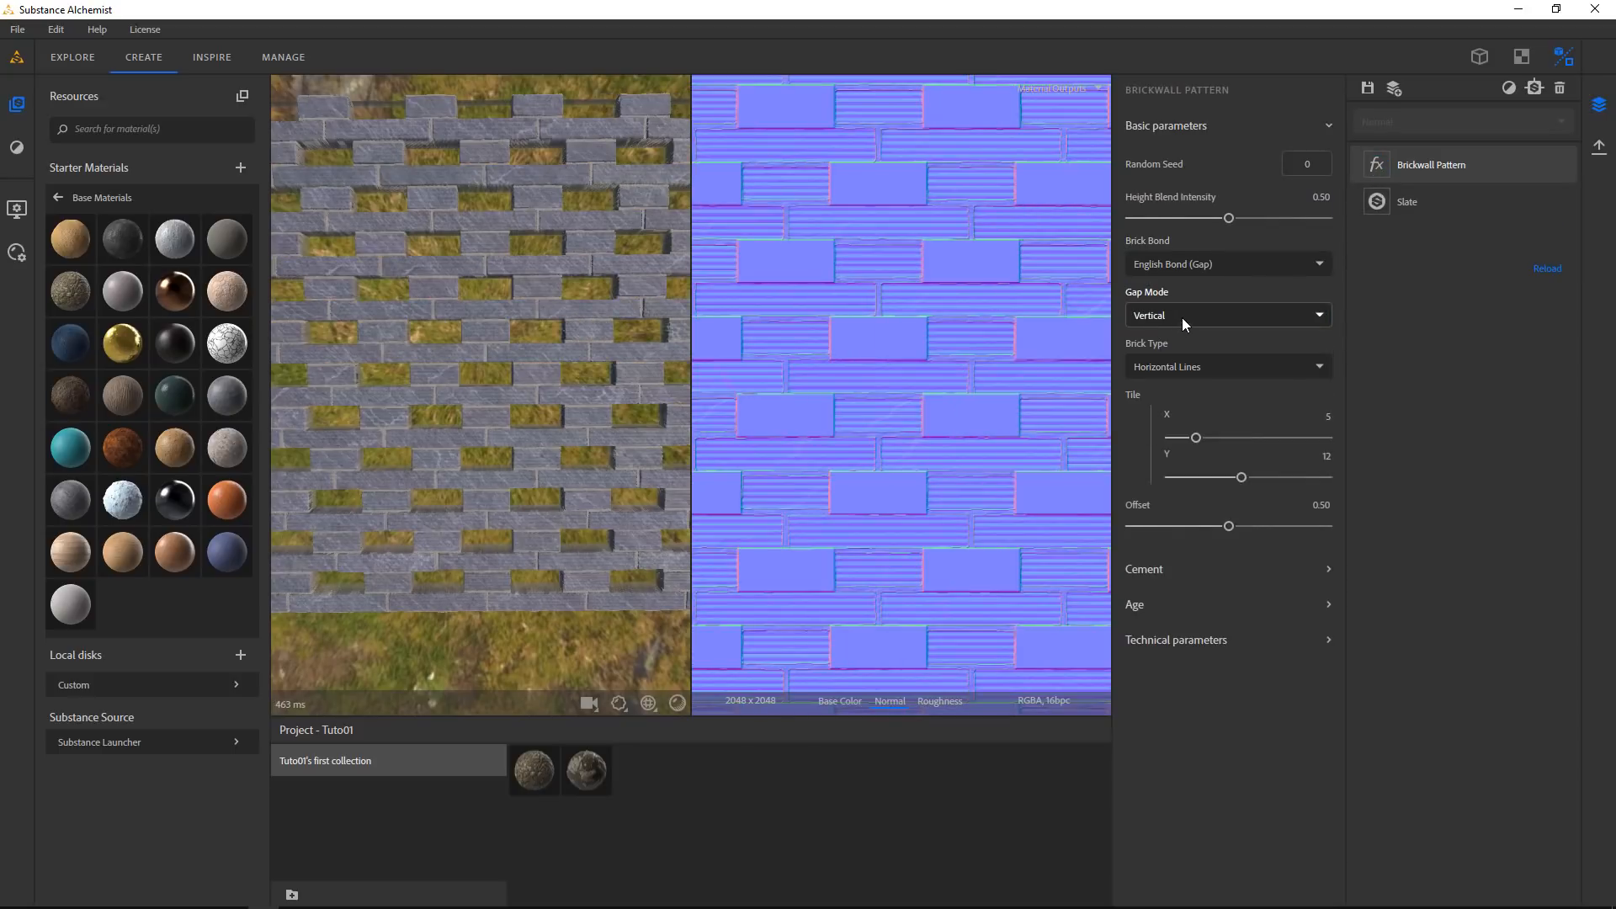
Delete the Brickwall Pattern filter from the layer stack
left_click(1409, 197)
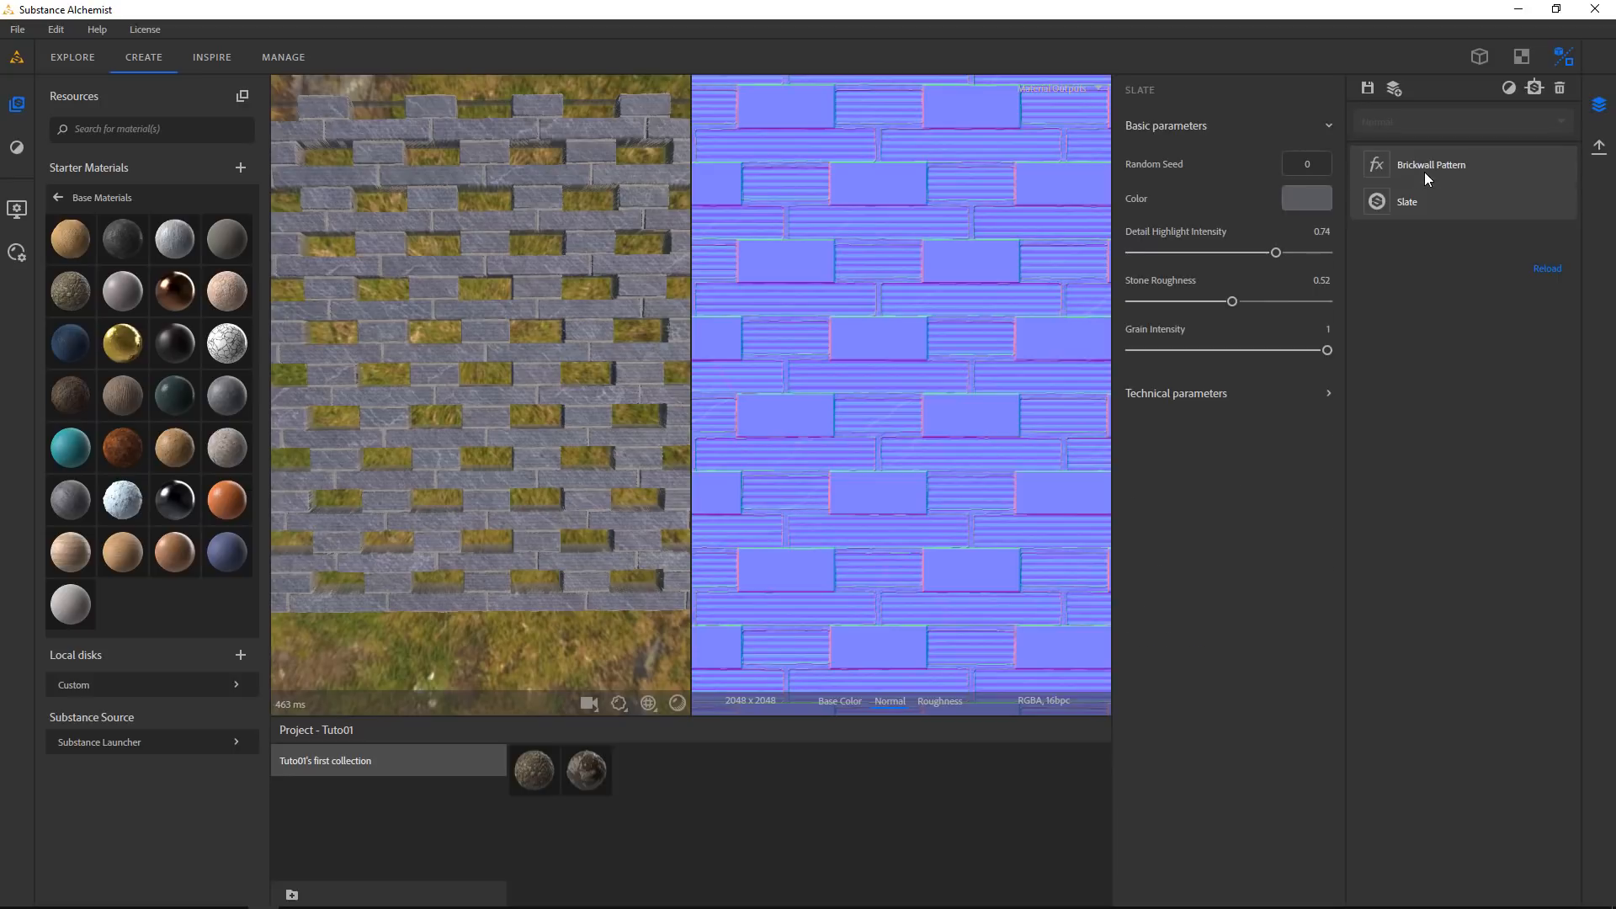
left_click(1424, 172)
key("Delete")
Add a Colorize filter above the Slate layer and set its Base Color intensity to 0.42
left_click(1507, 89)
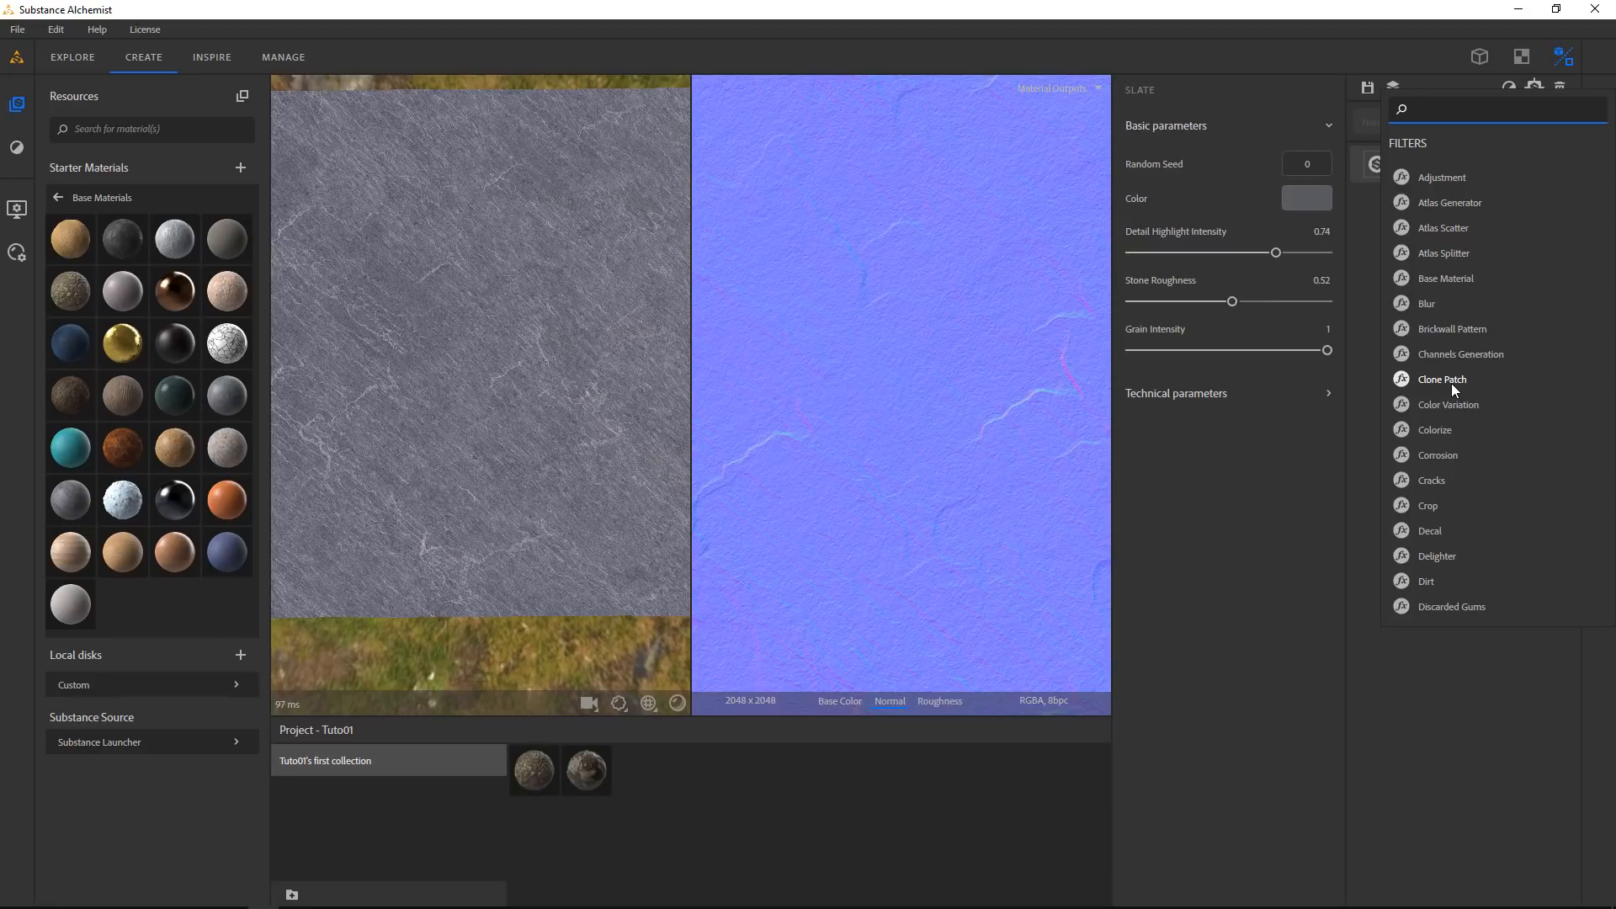
left_click(1430, 433)
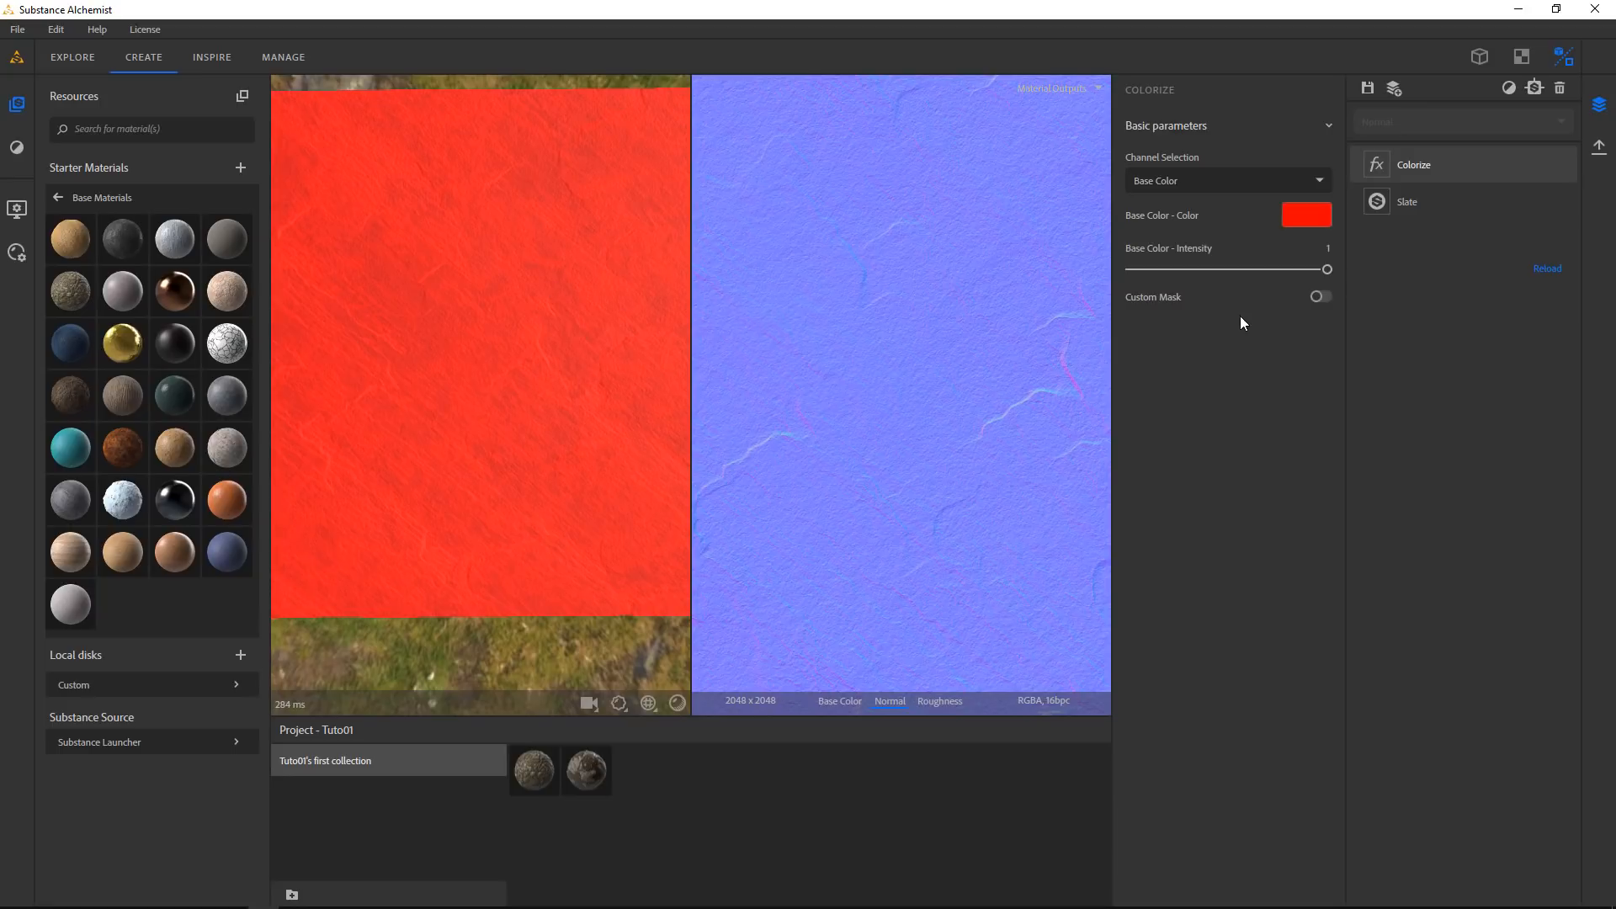
left_click_drag(1327, 270, 1214, 271)
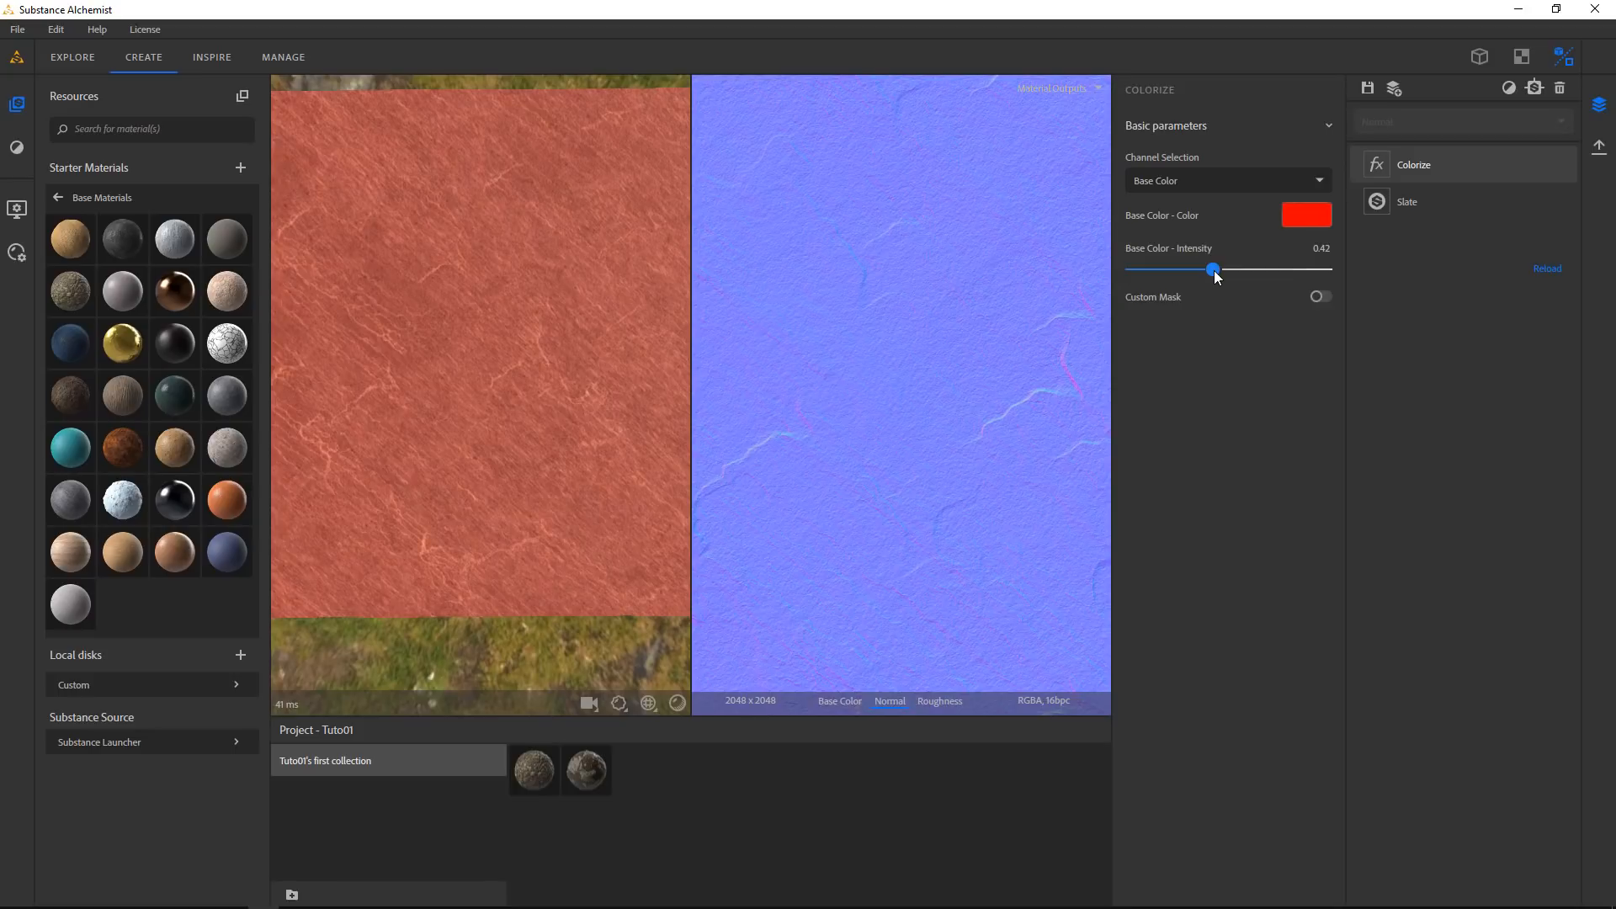
Change the Colorize filter's base color to light green (#67ff6c)
left_click(1295, 217)
left_click(920, 372)
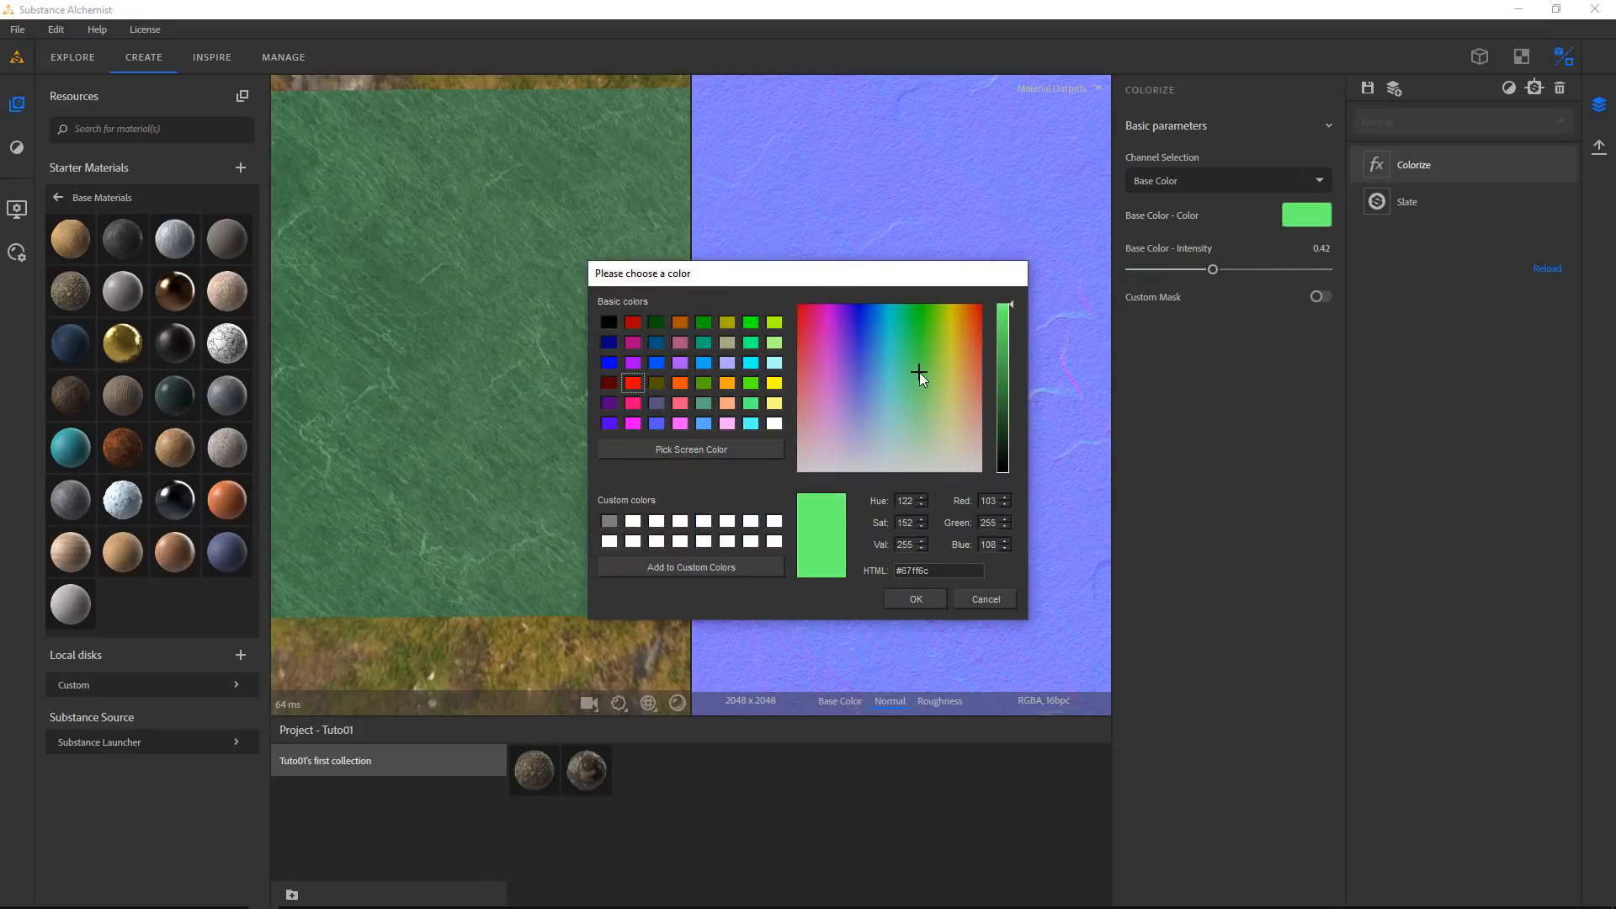
left_click(941, 595)
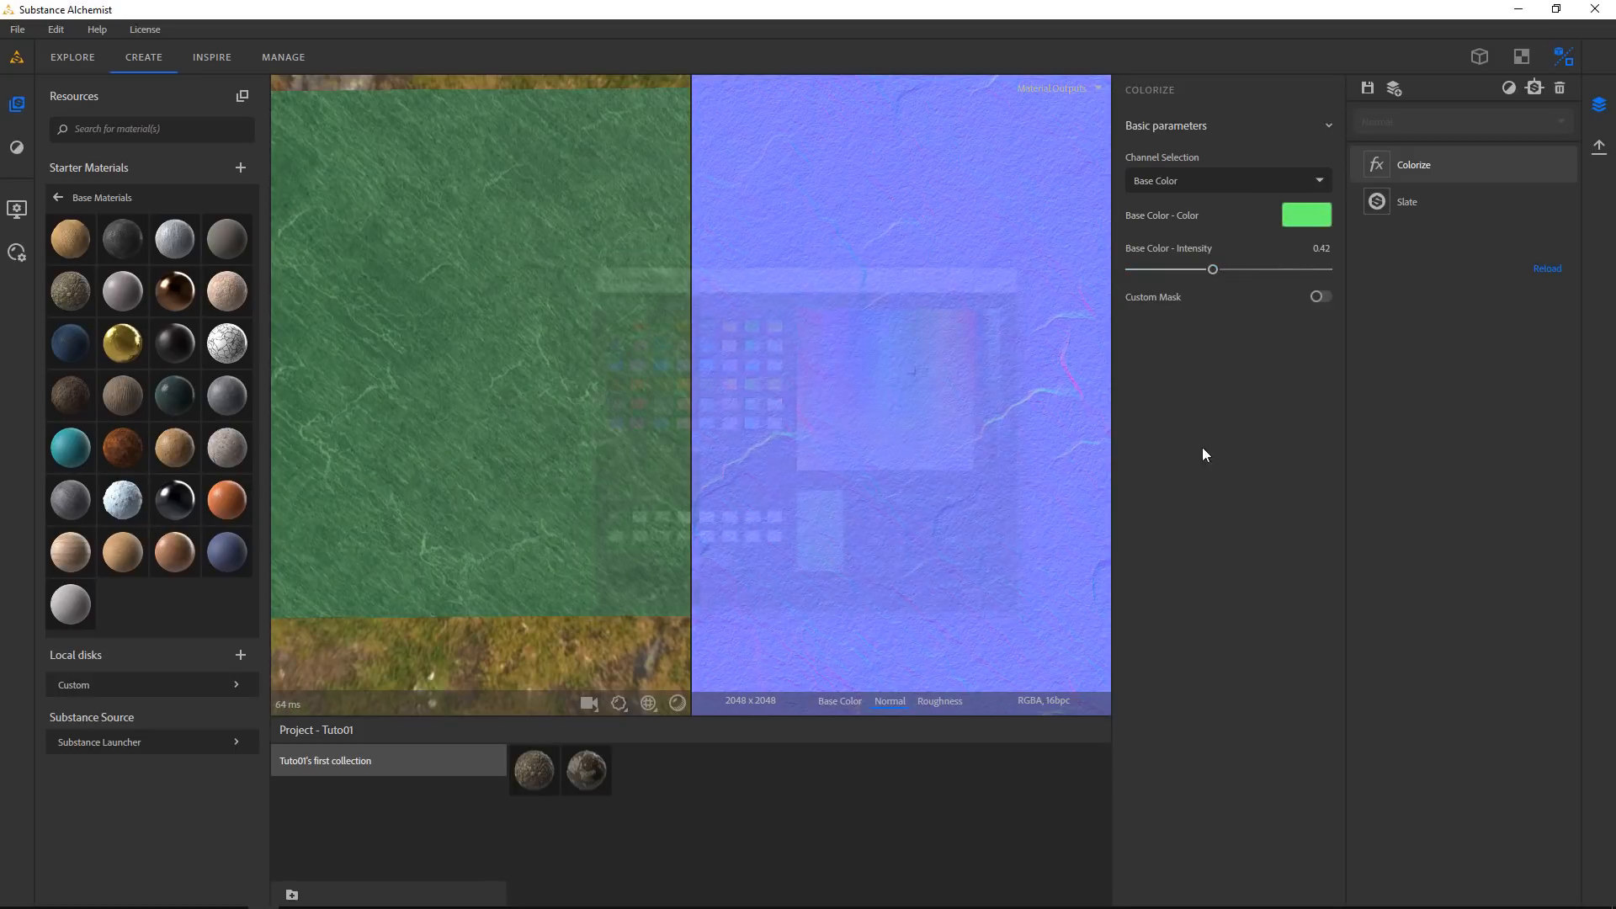
Delete the Colorize filter from the layer stack
left_click(1411, 167)
left_click(1424, 163)
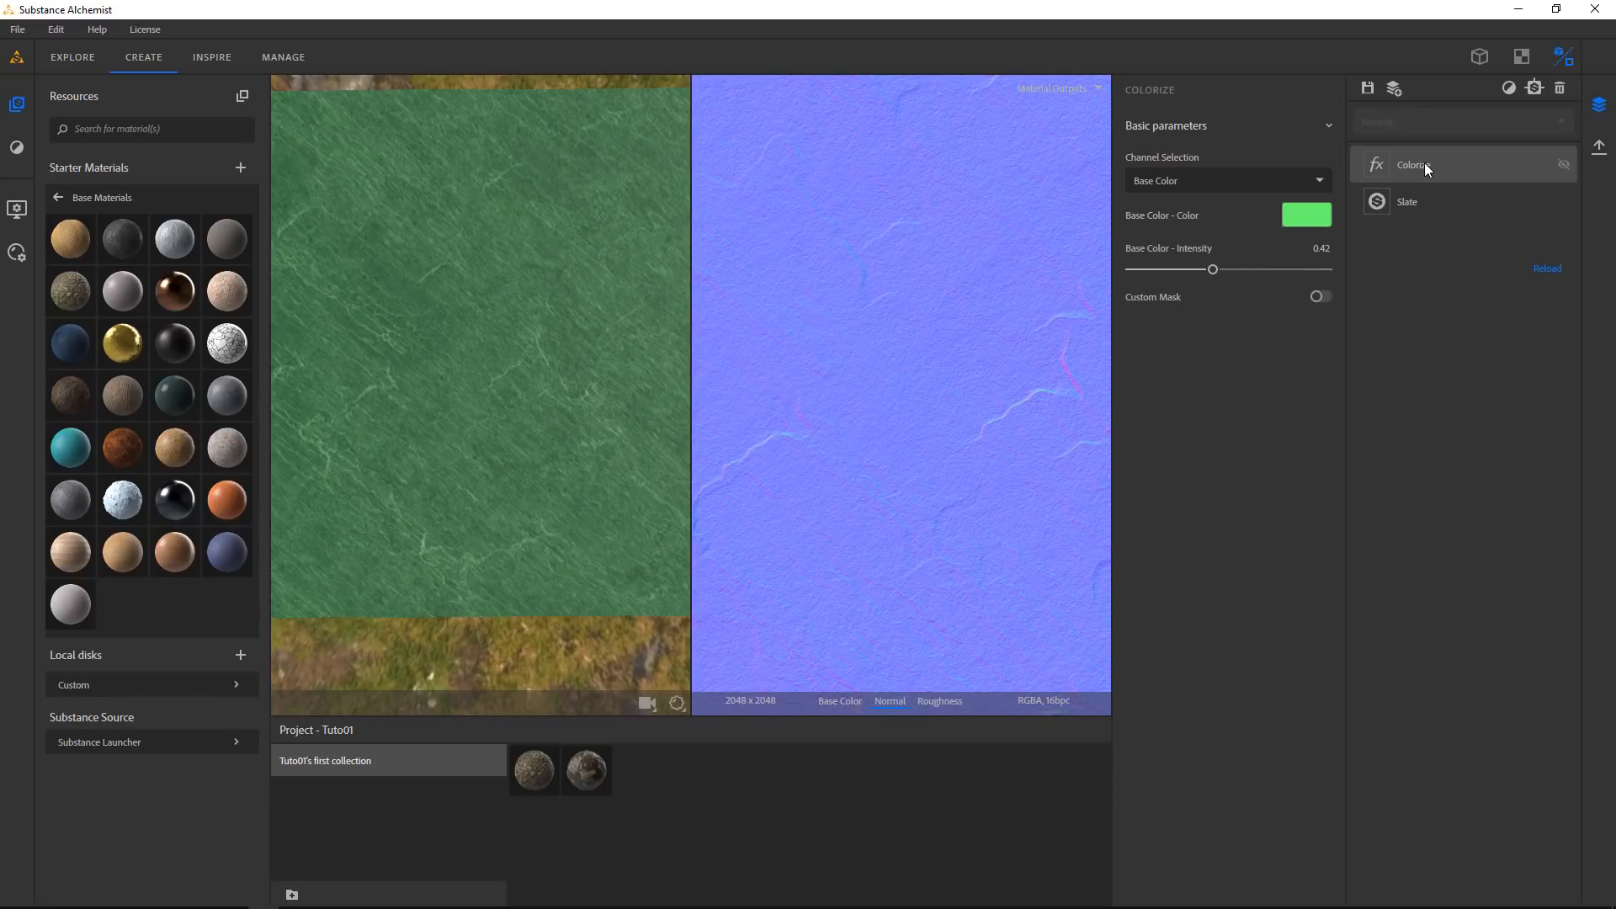
left_click(1560, 88)
Add a Dirt filter above the Slate layer
left_click(1535, 87)
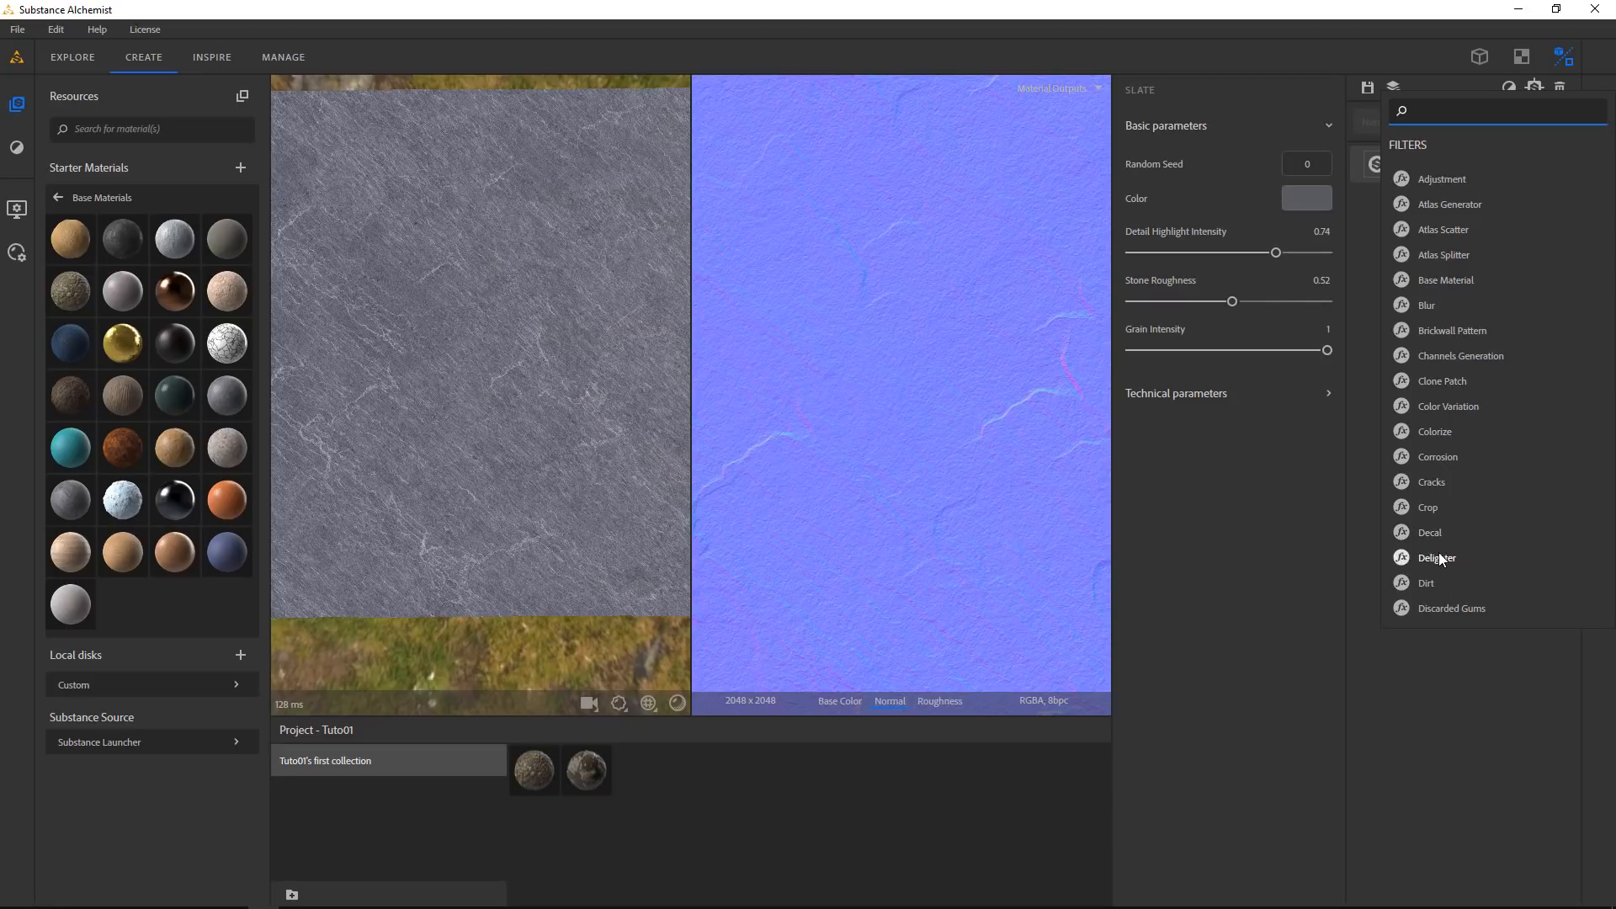
scroll(1437, 563, "down", 2)
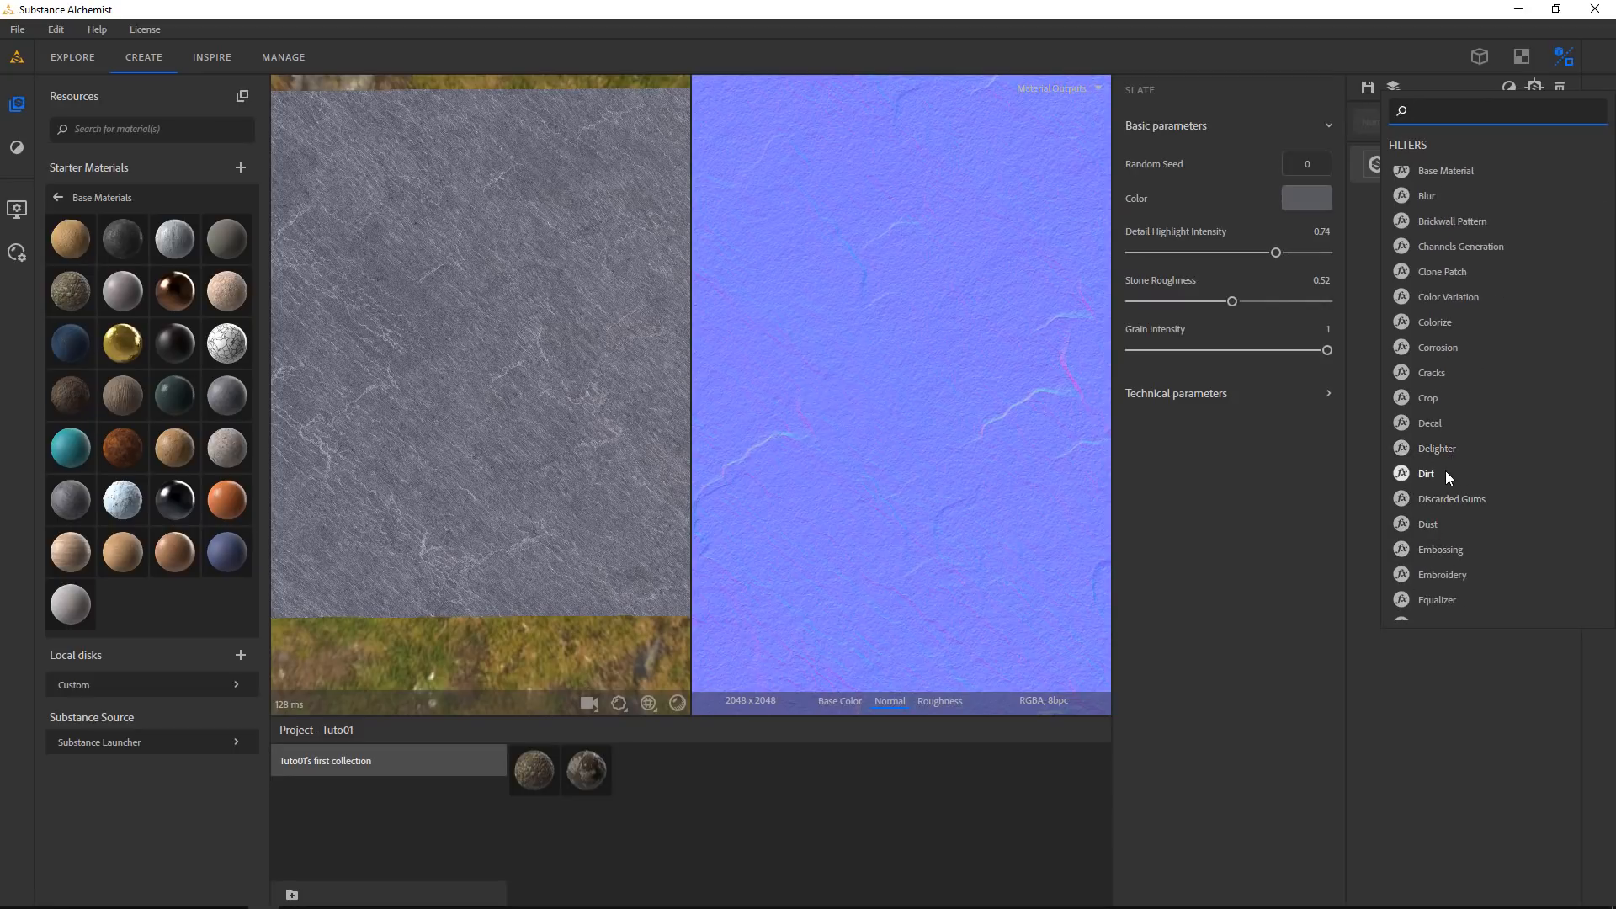
left_click(1429, 474)
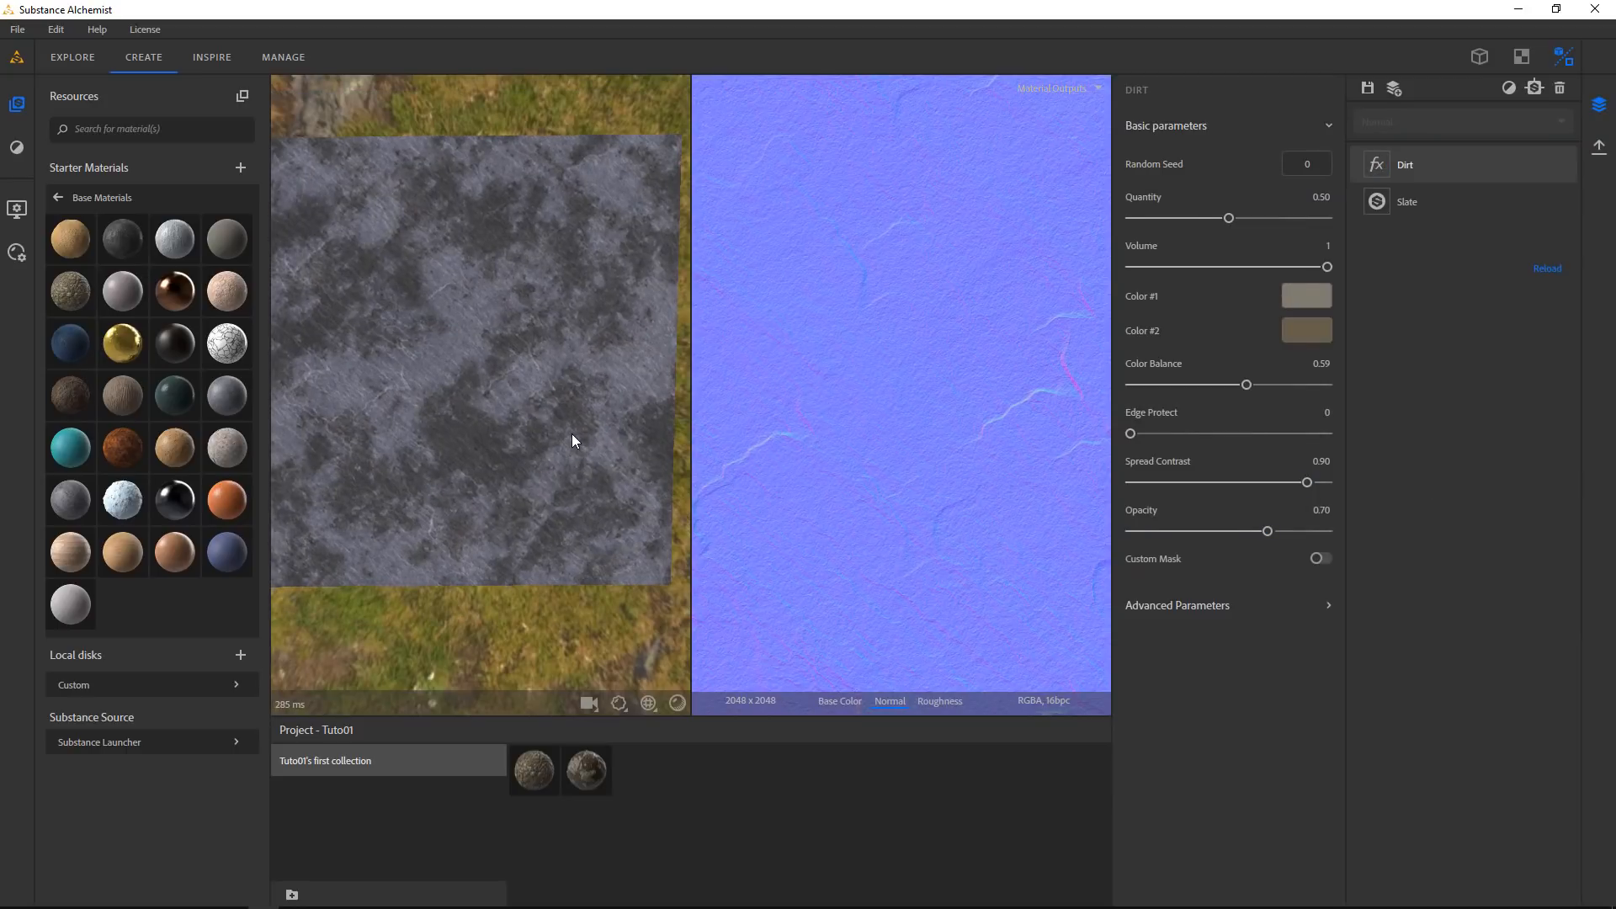
Set the Dirt filter's Quantity to 0.55, Volume to 0.47, Color Balance to 0.72 and Opacity to 0.31
mouse_move(1230, 221)
left_mouse_down()
mouse_move(1175, 222)
mouse_move(1239, 228)
left_mouse_up()
left_click_drag(1327, 266, 1224, 270)
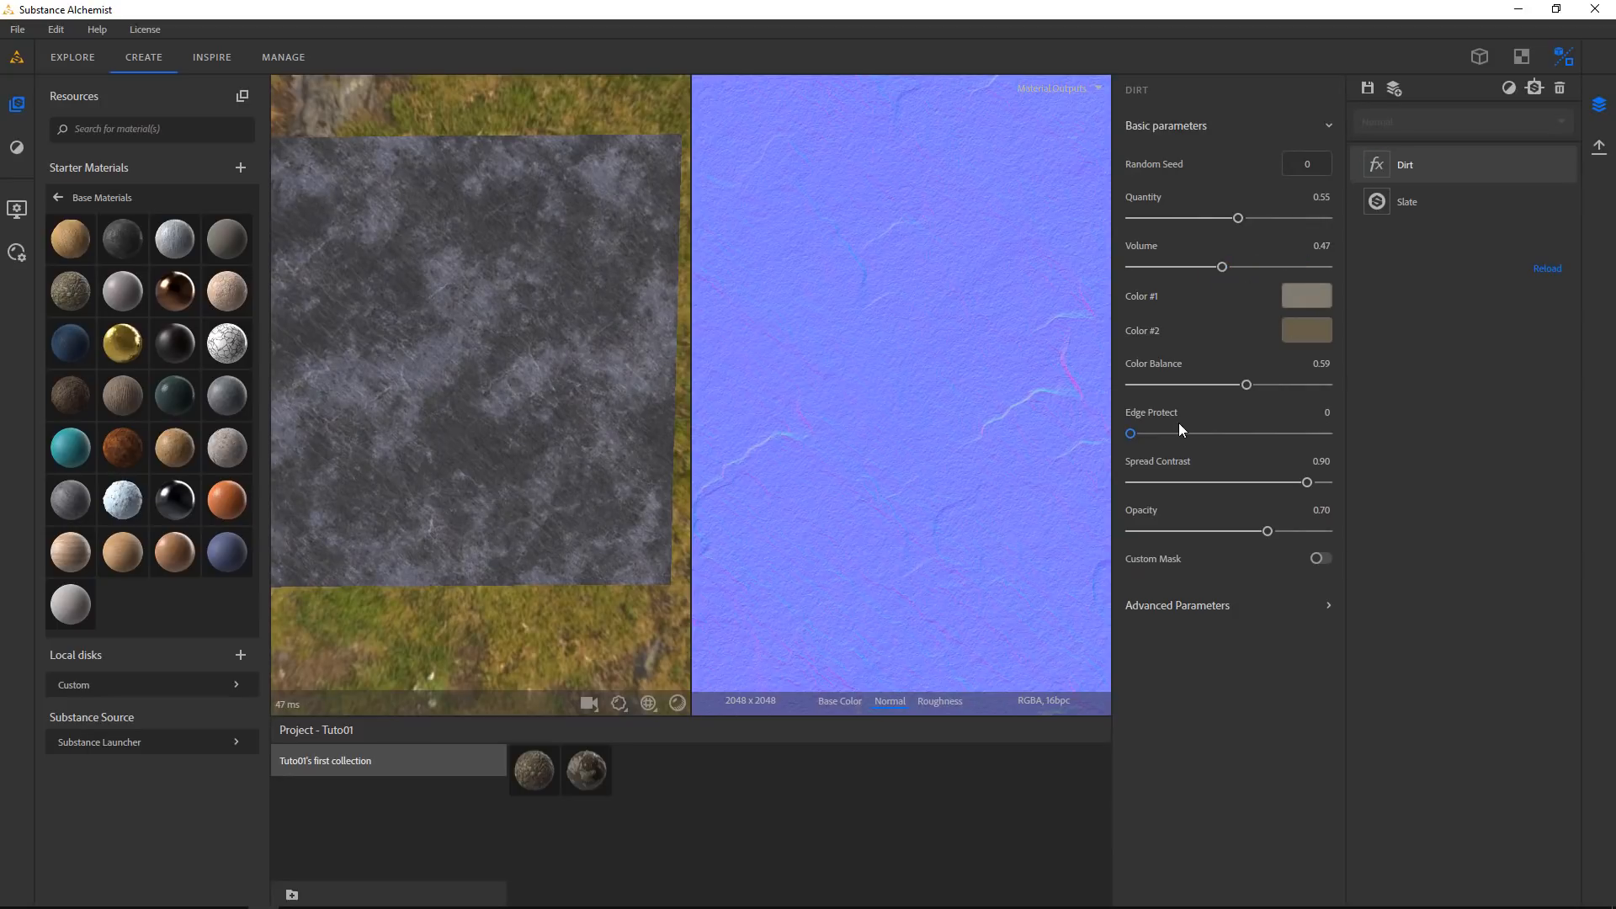
mouse_move(1247, 385)
left_mouse_down()
mouse_move(1188, 385)
mouse_move(1271, 384)
left_mouse_up()
left_click_drag(1267, 531, 1190, 531)
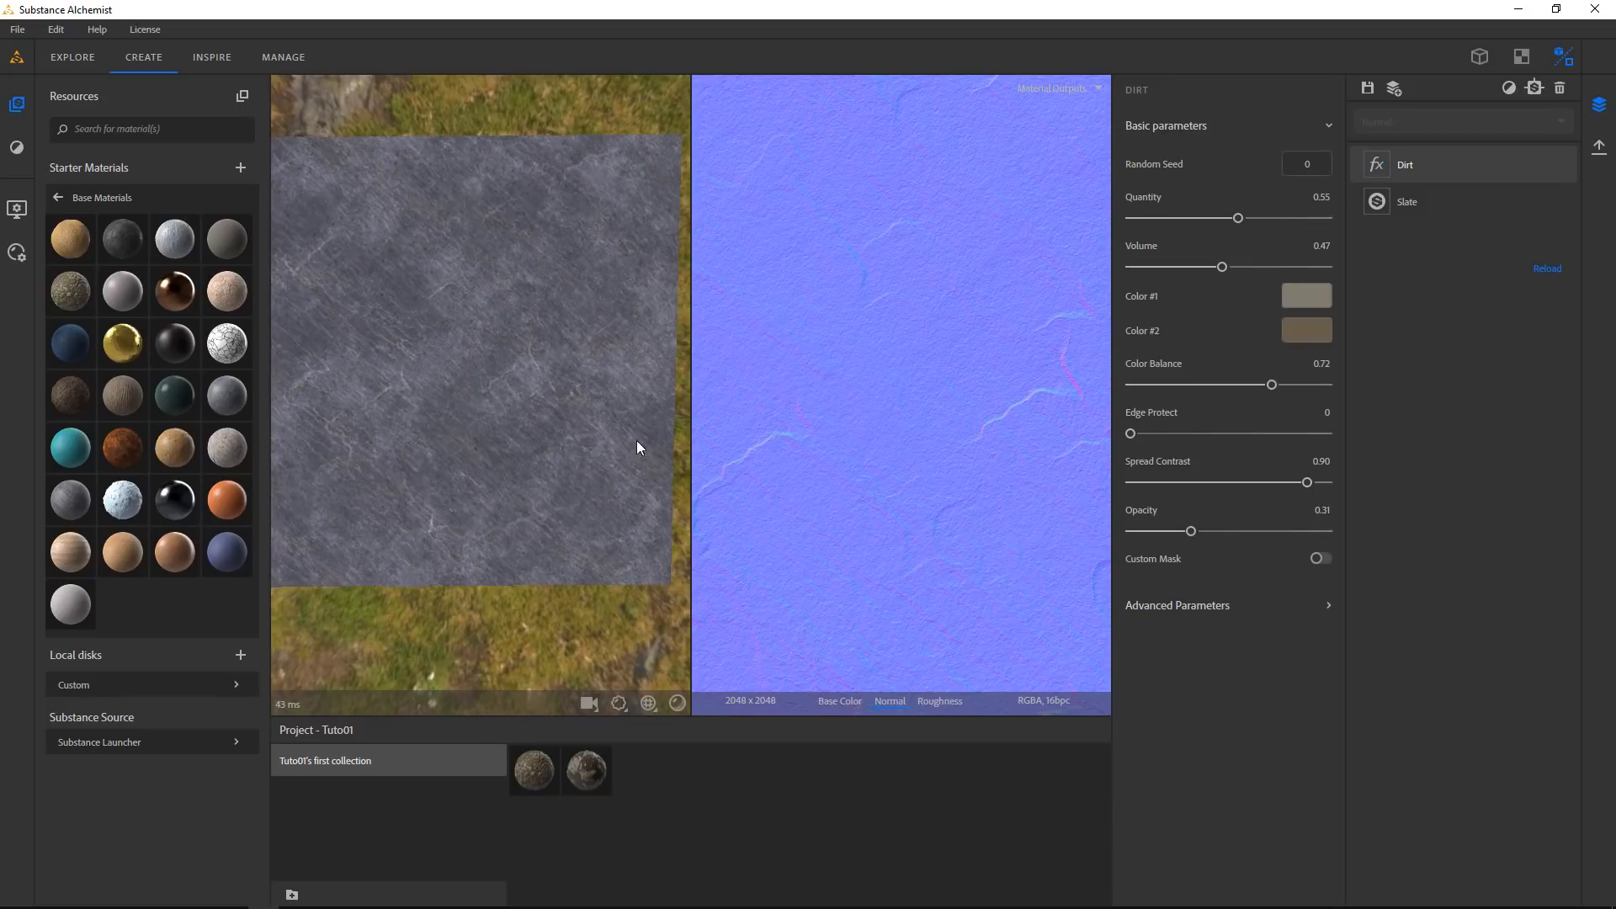
View the dirty slate in 3D and hide the Dirt filter for comparison
left_click_drag(636, 441, 603, 421)
scroll(603, 421, "down", 2)
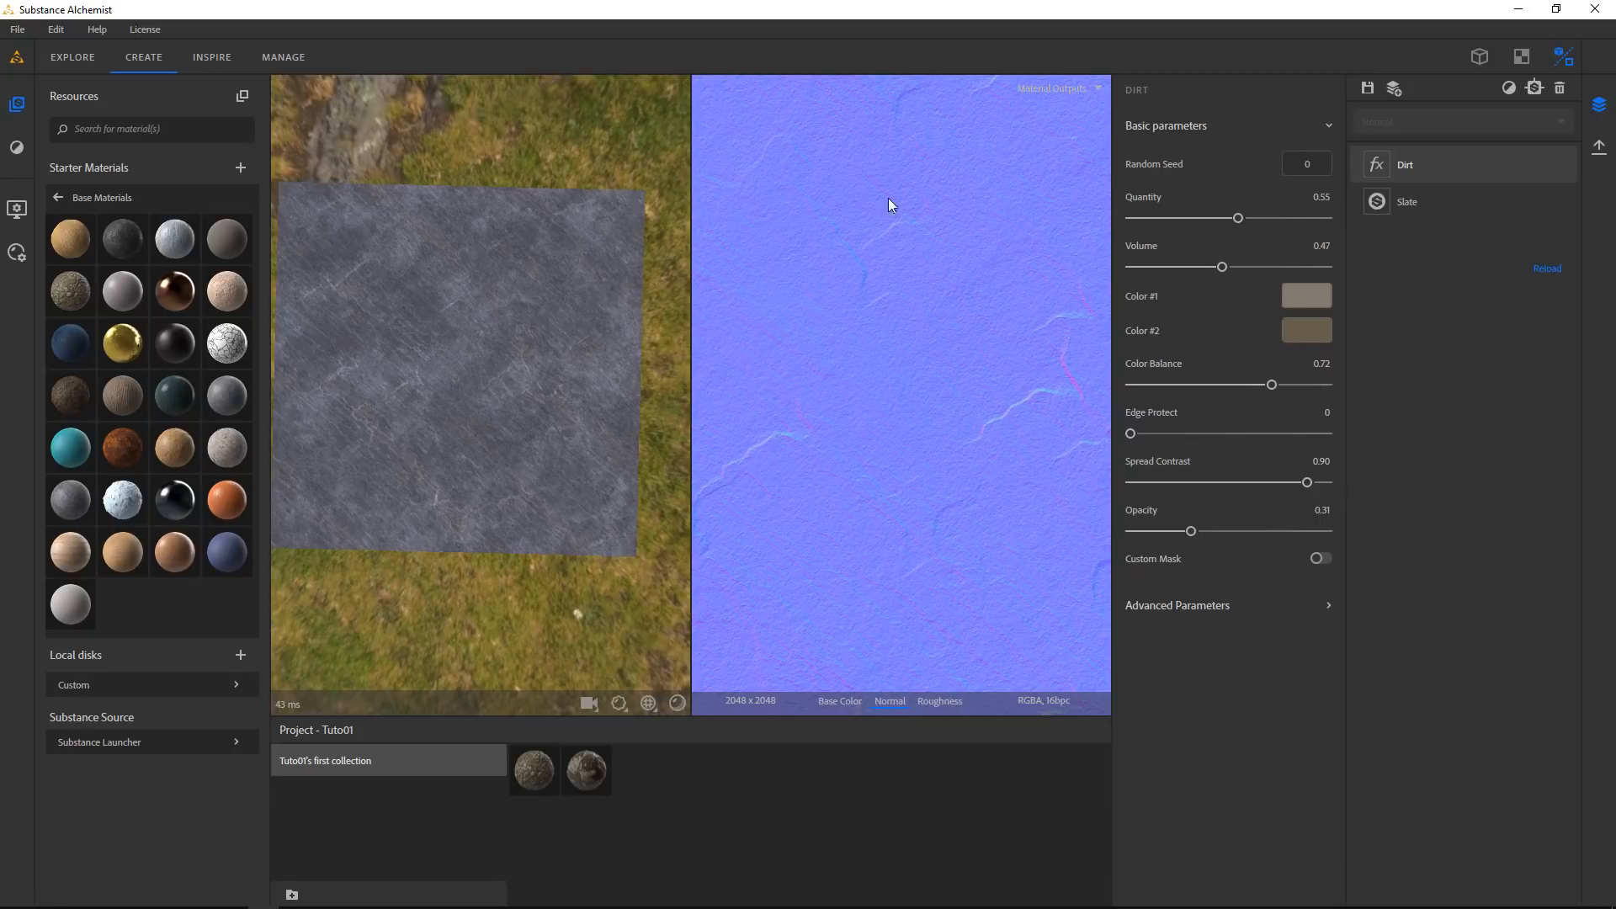
left_click(1427, 164)
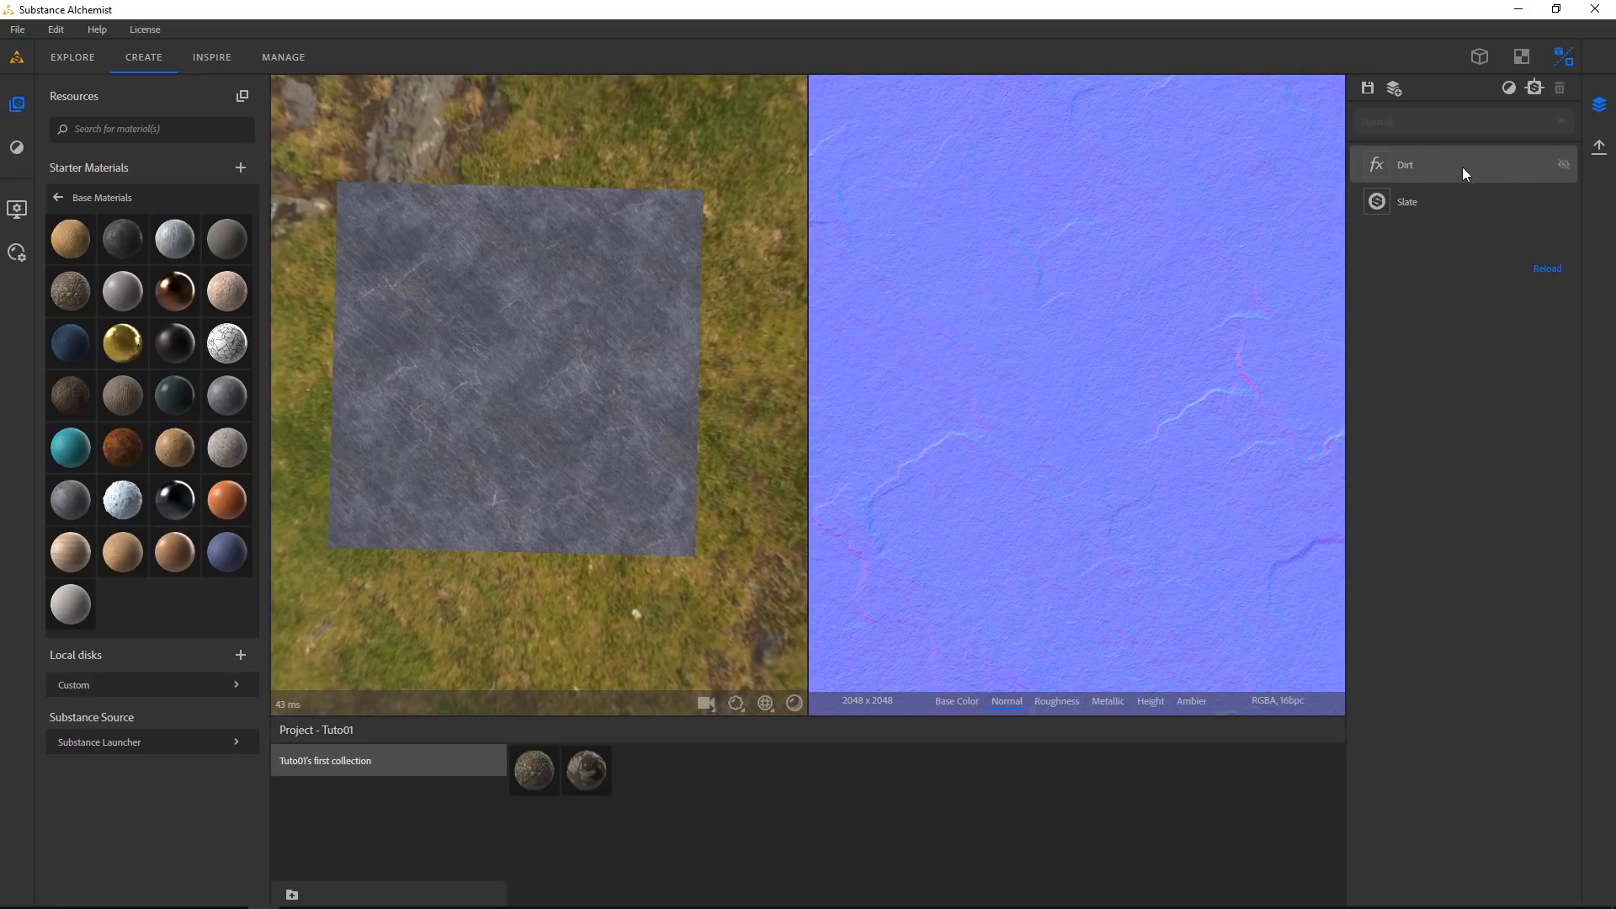
left_click(1563, 164)
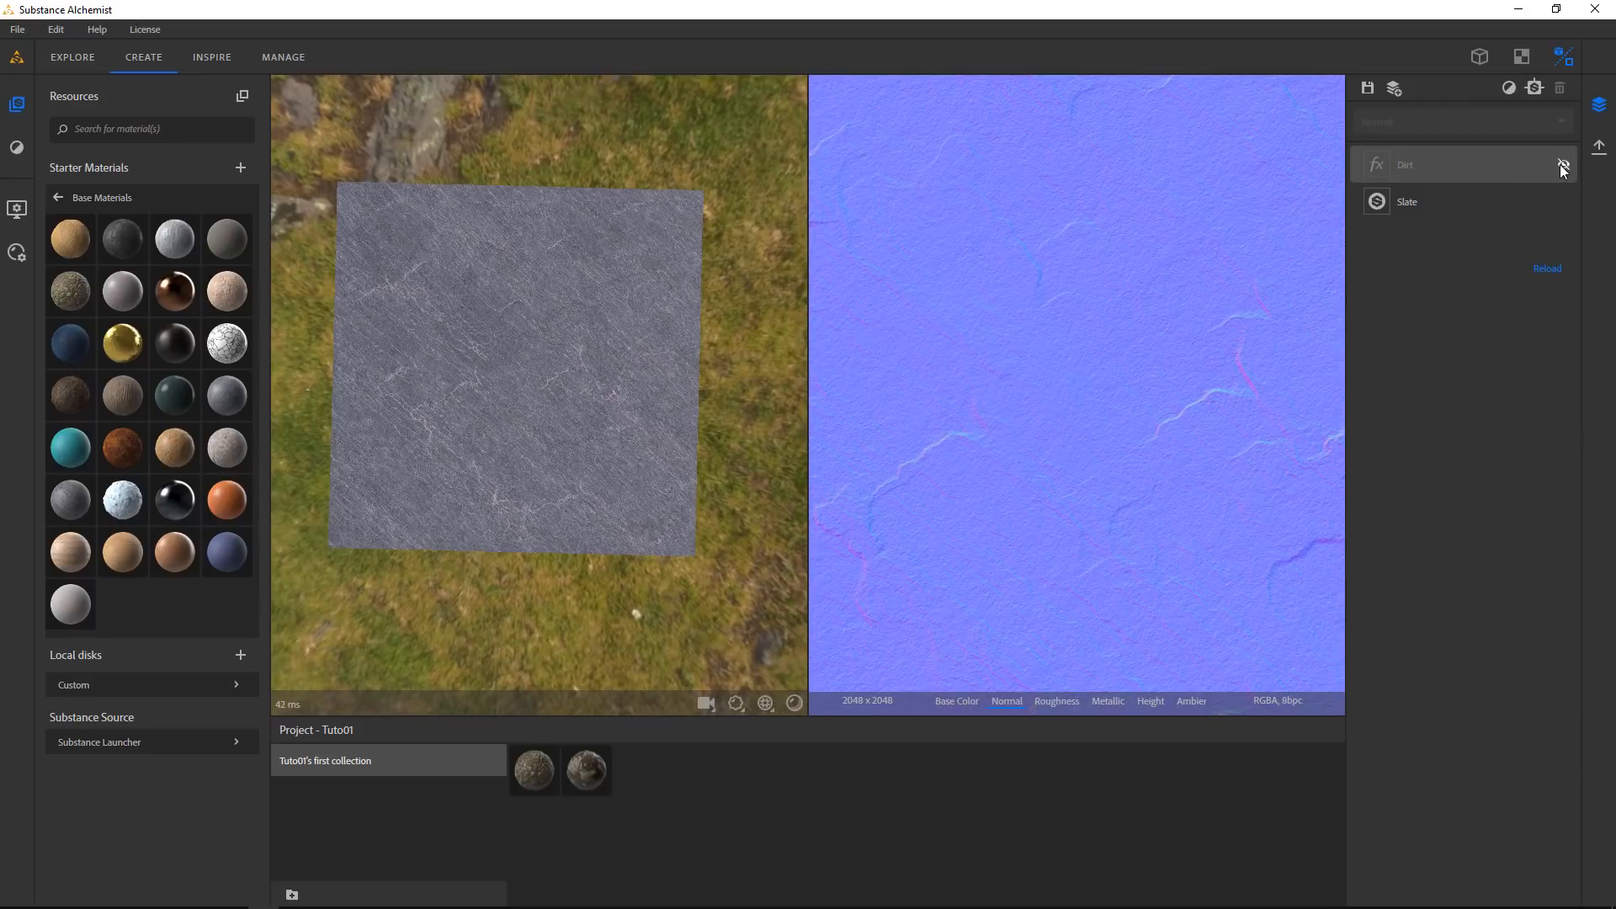
Add a Tiling filter and place it between the Slate layer and the Dirt filter
left_click(1442, 194)
left_click(1513, 89)
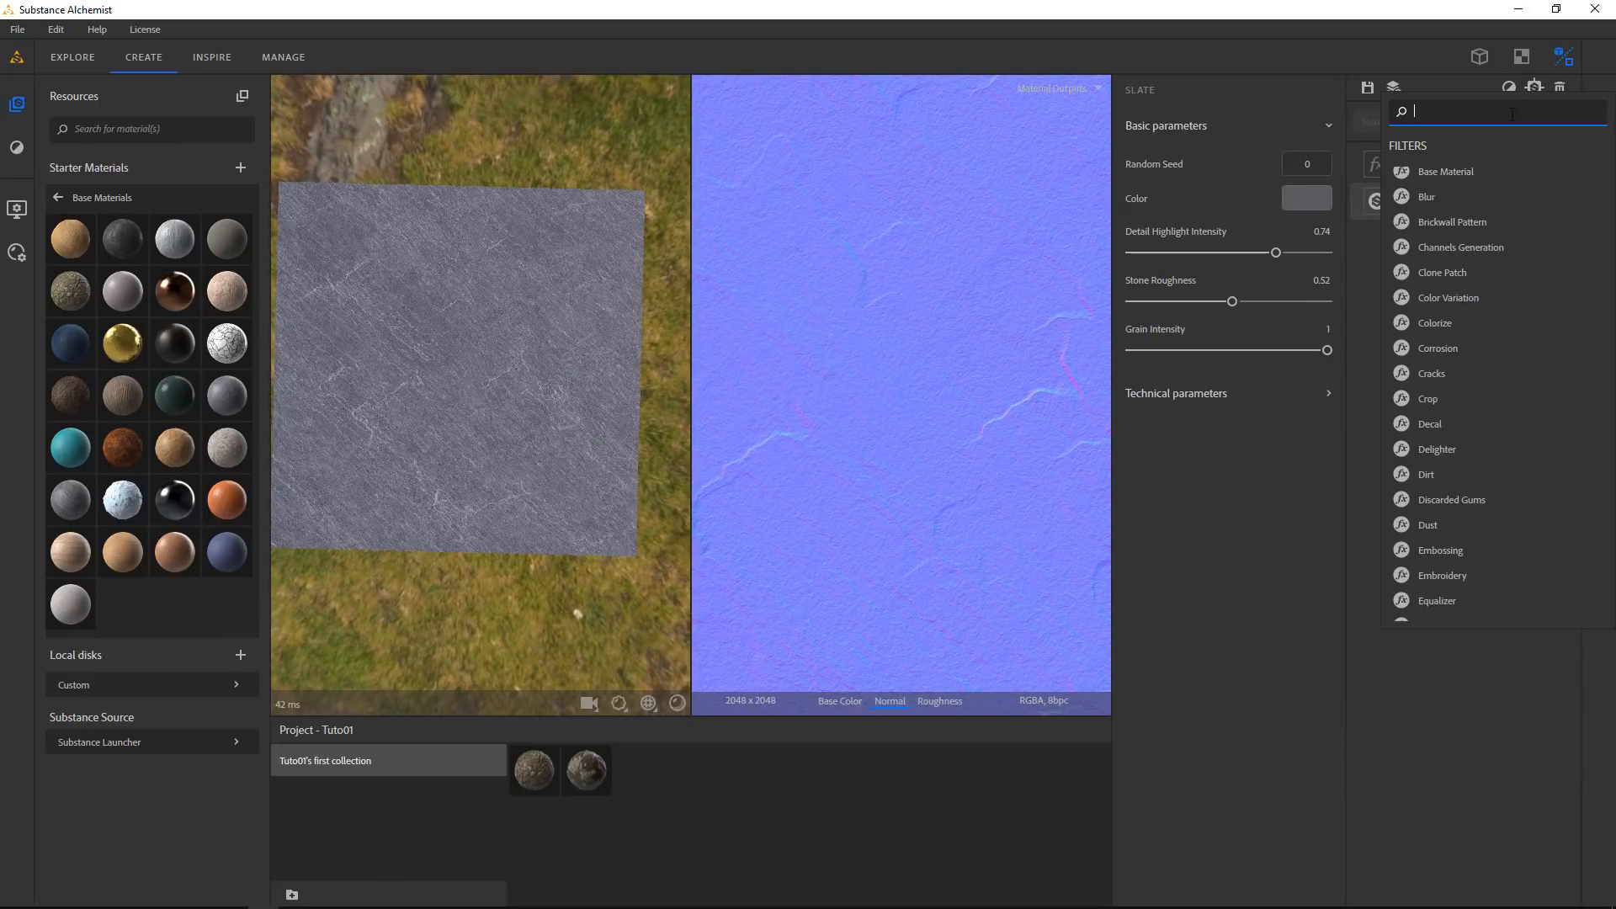
type("tile")
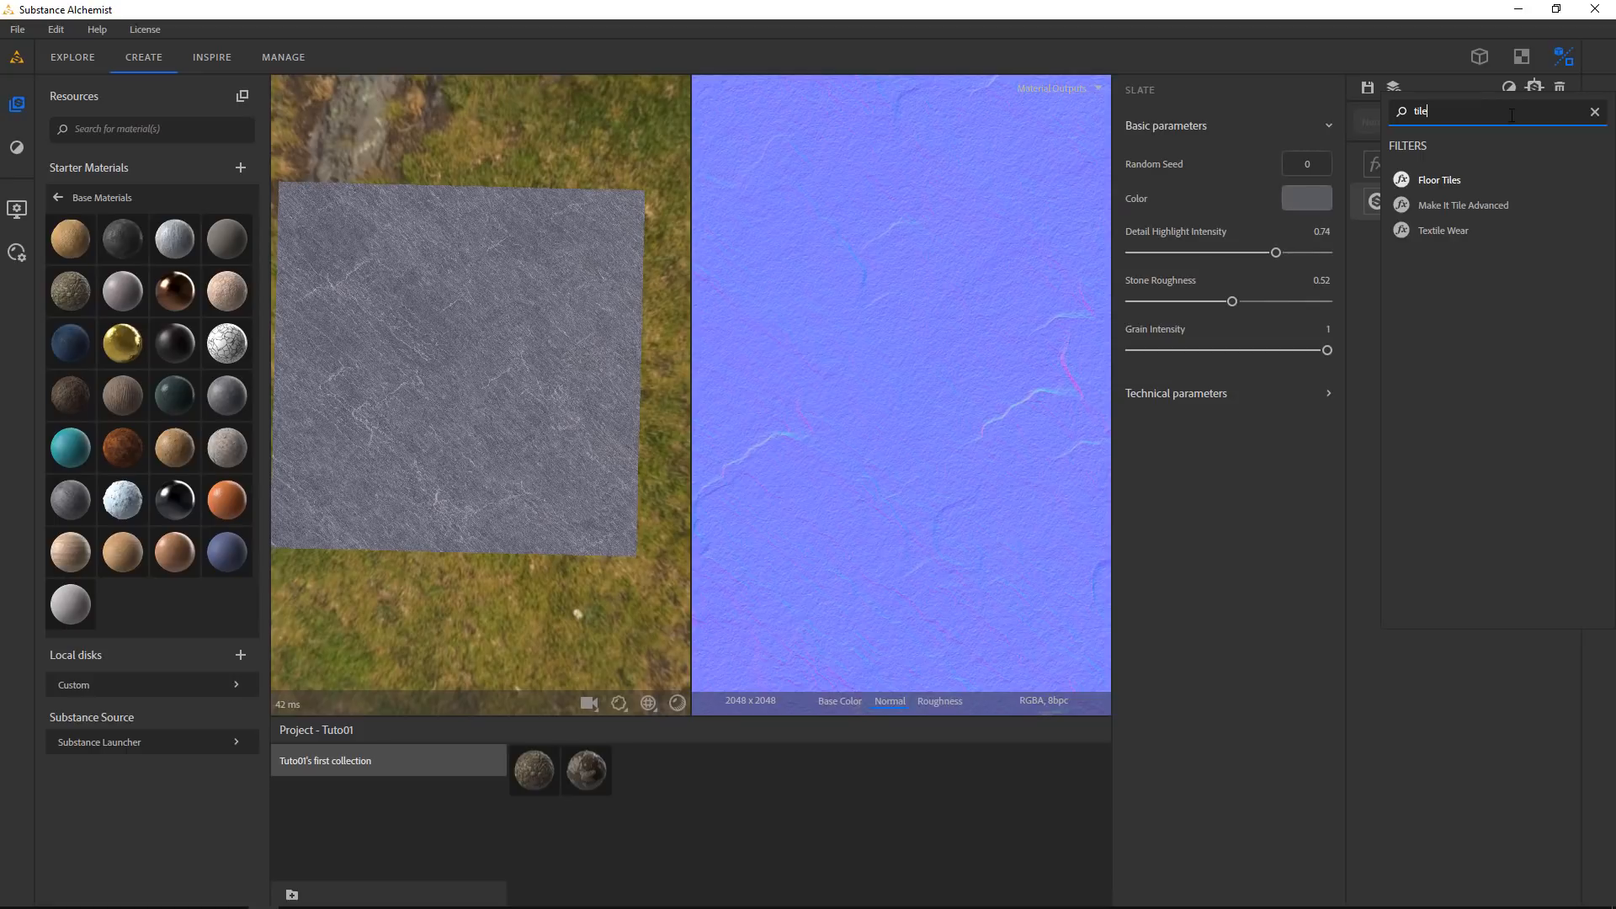
key("BackSpace")
left_click(1431, 256)
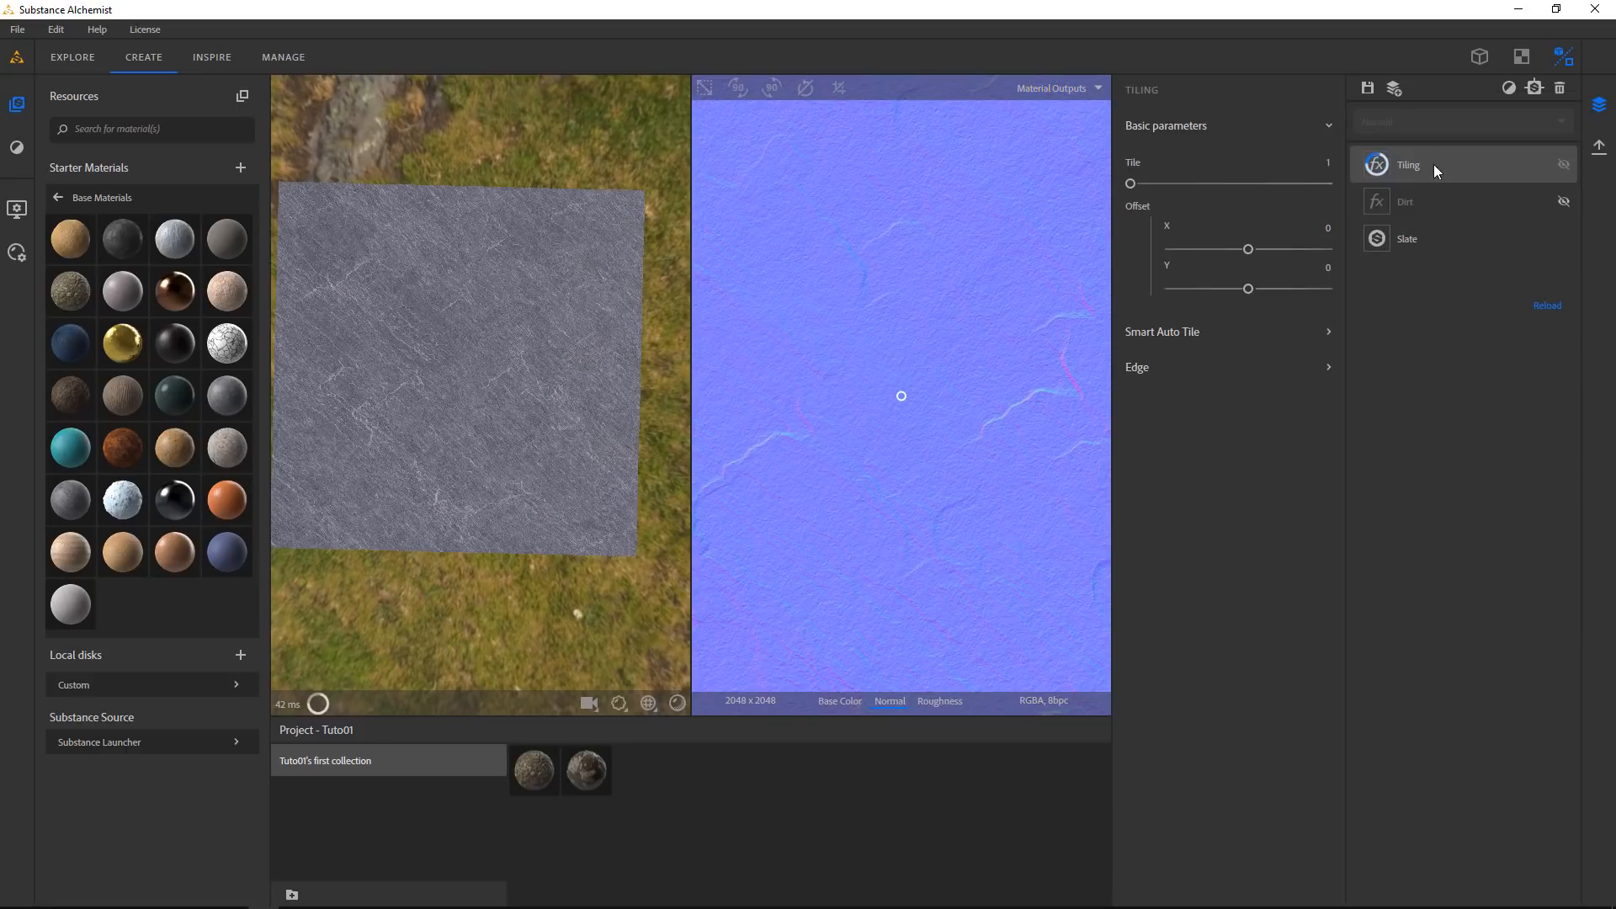
left_click_drag(1433, 164, 1430, 210)
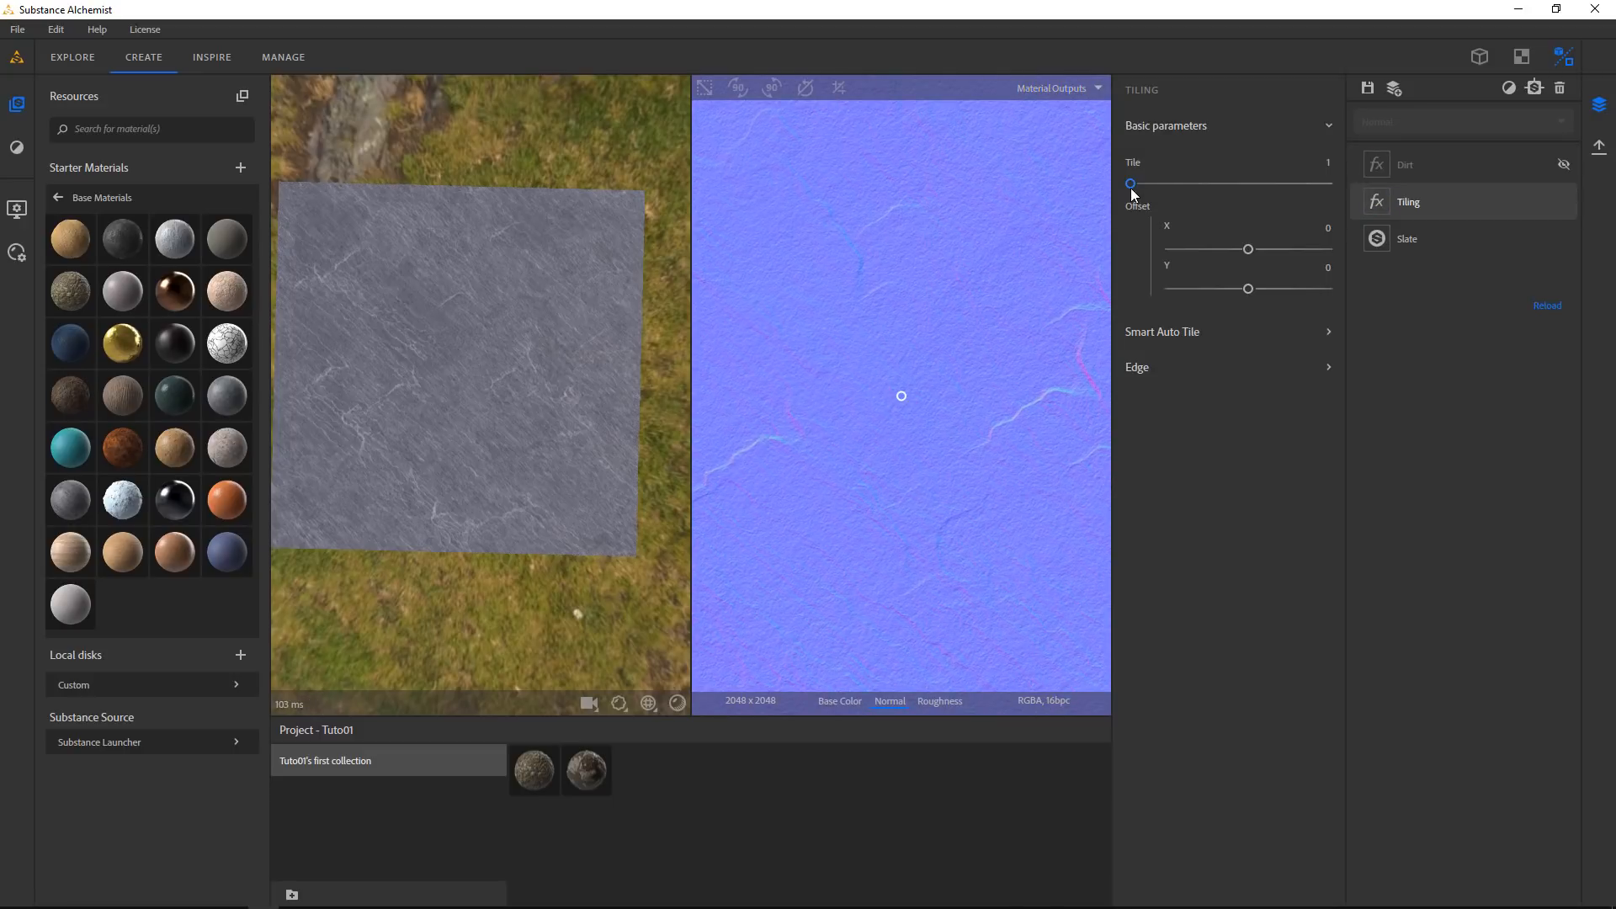
Set the Tiling filter's Tile value to 2 and examine the repetition in the Normal output and in 3D
left_click_drag(1131, 192, 1152, 192)
scroll(1010, 408, "down", 3)
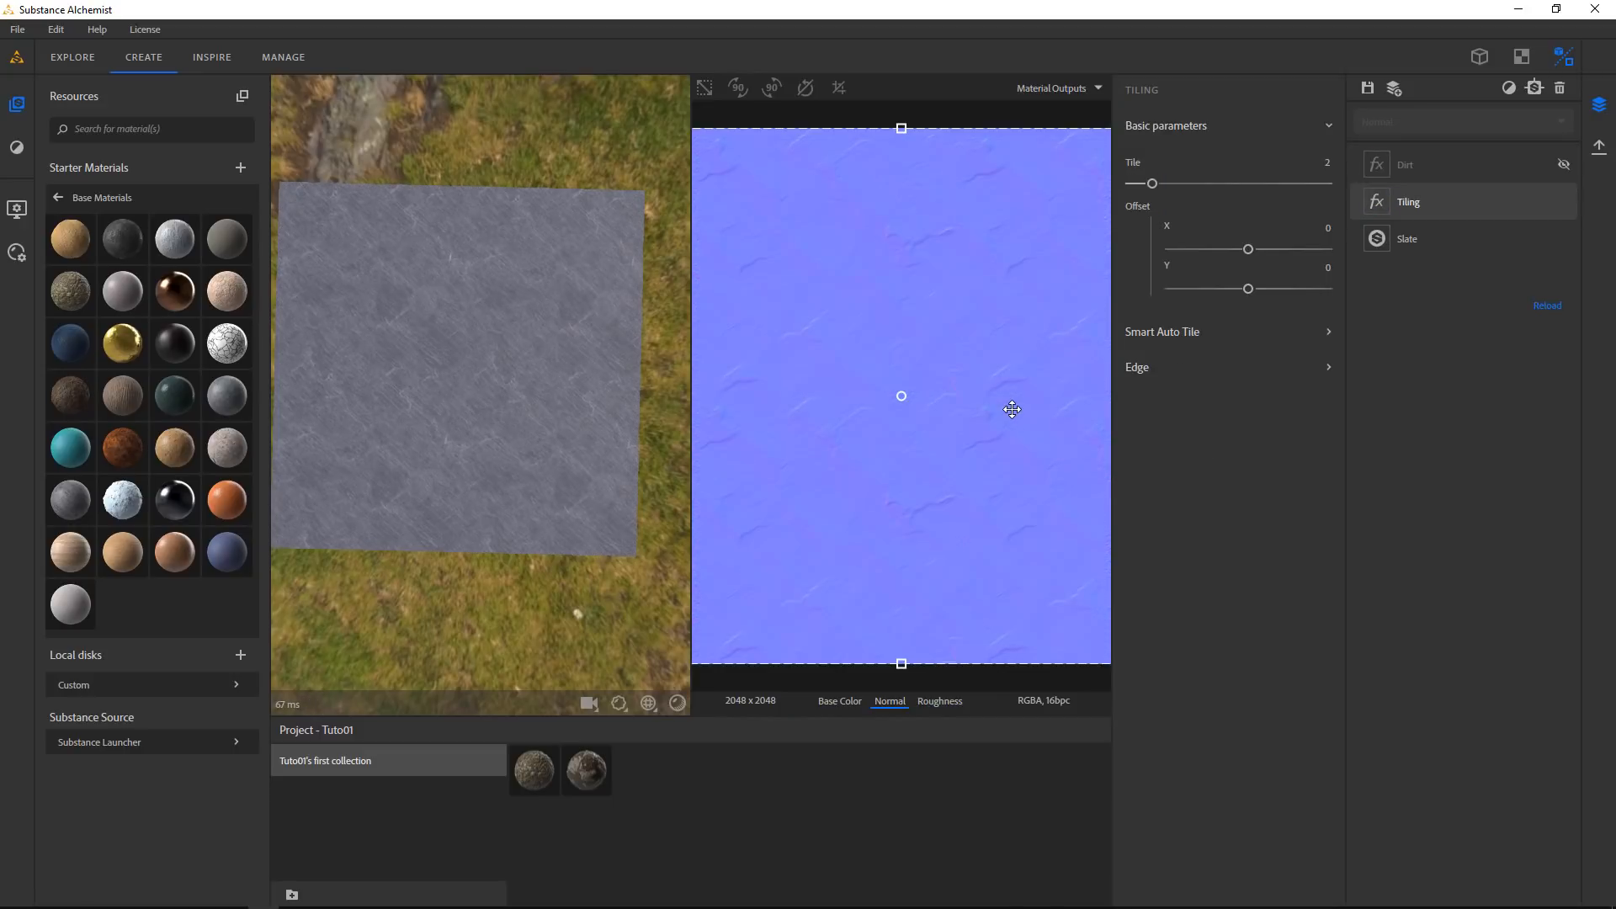
scroll(520, 387, "up", 5)
scroll(520, 388, "down", 4)
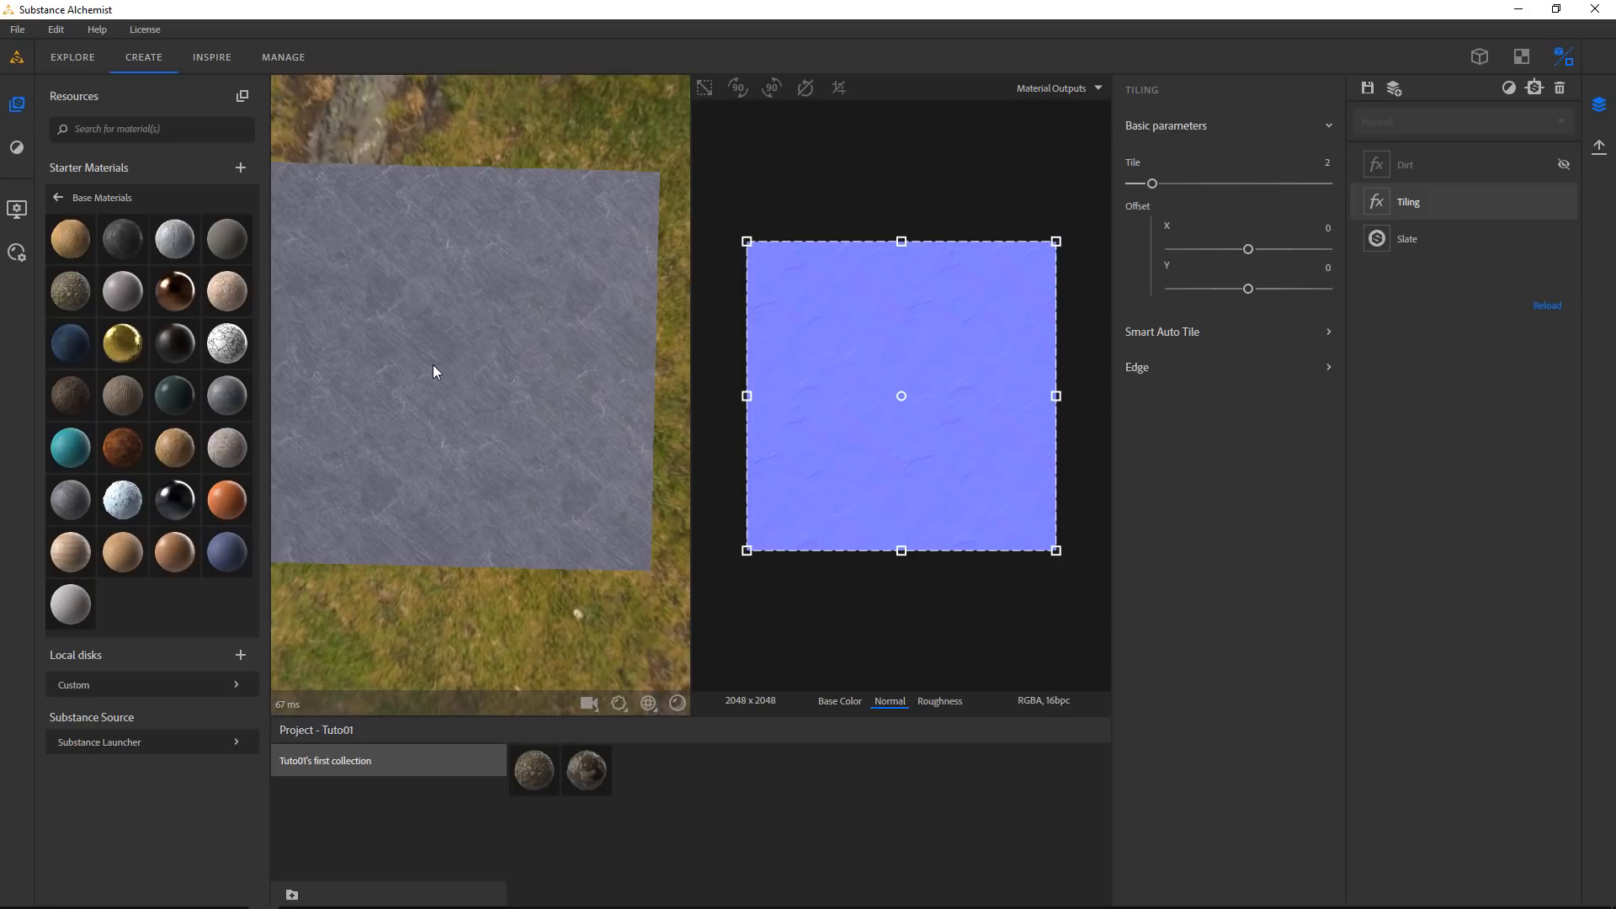
left_click_drag(433, 371, 399, 282)
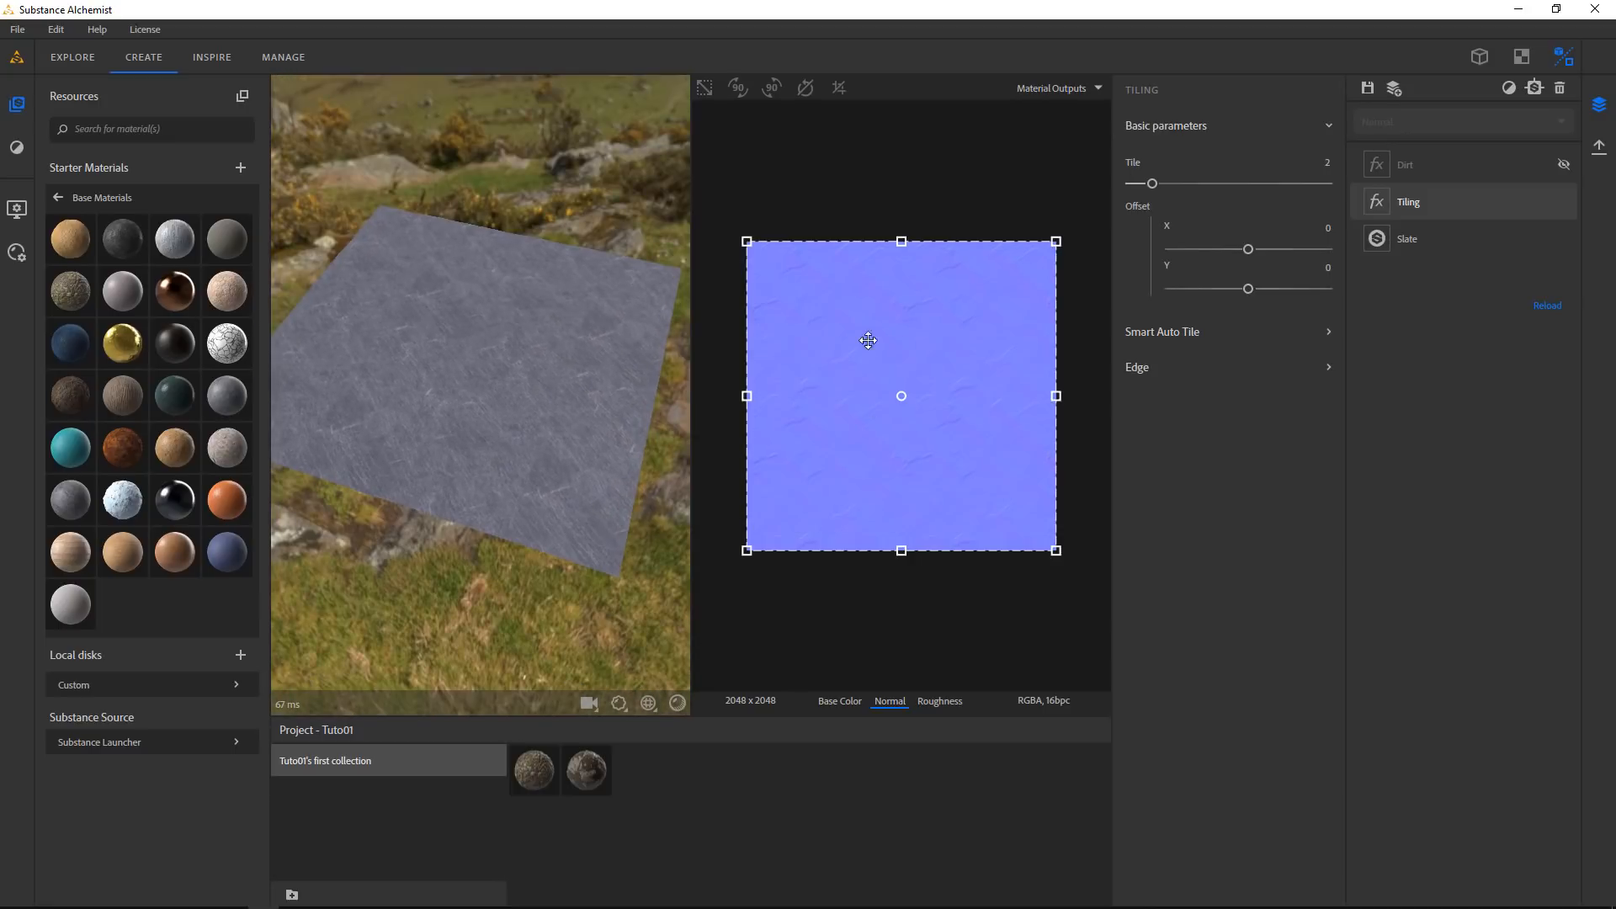
Show the Base Color output in the 2D view and turn the Dirt filter back on
left_click(846, 702)
scroll(975, 417, "up", 2)
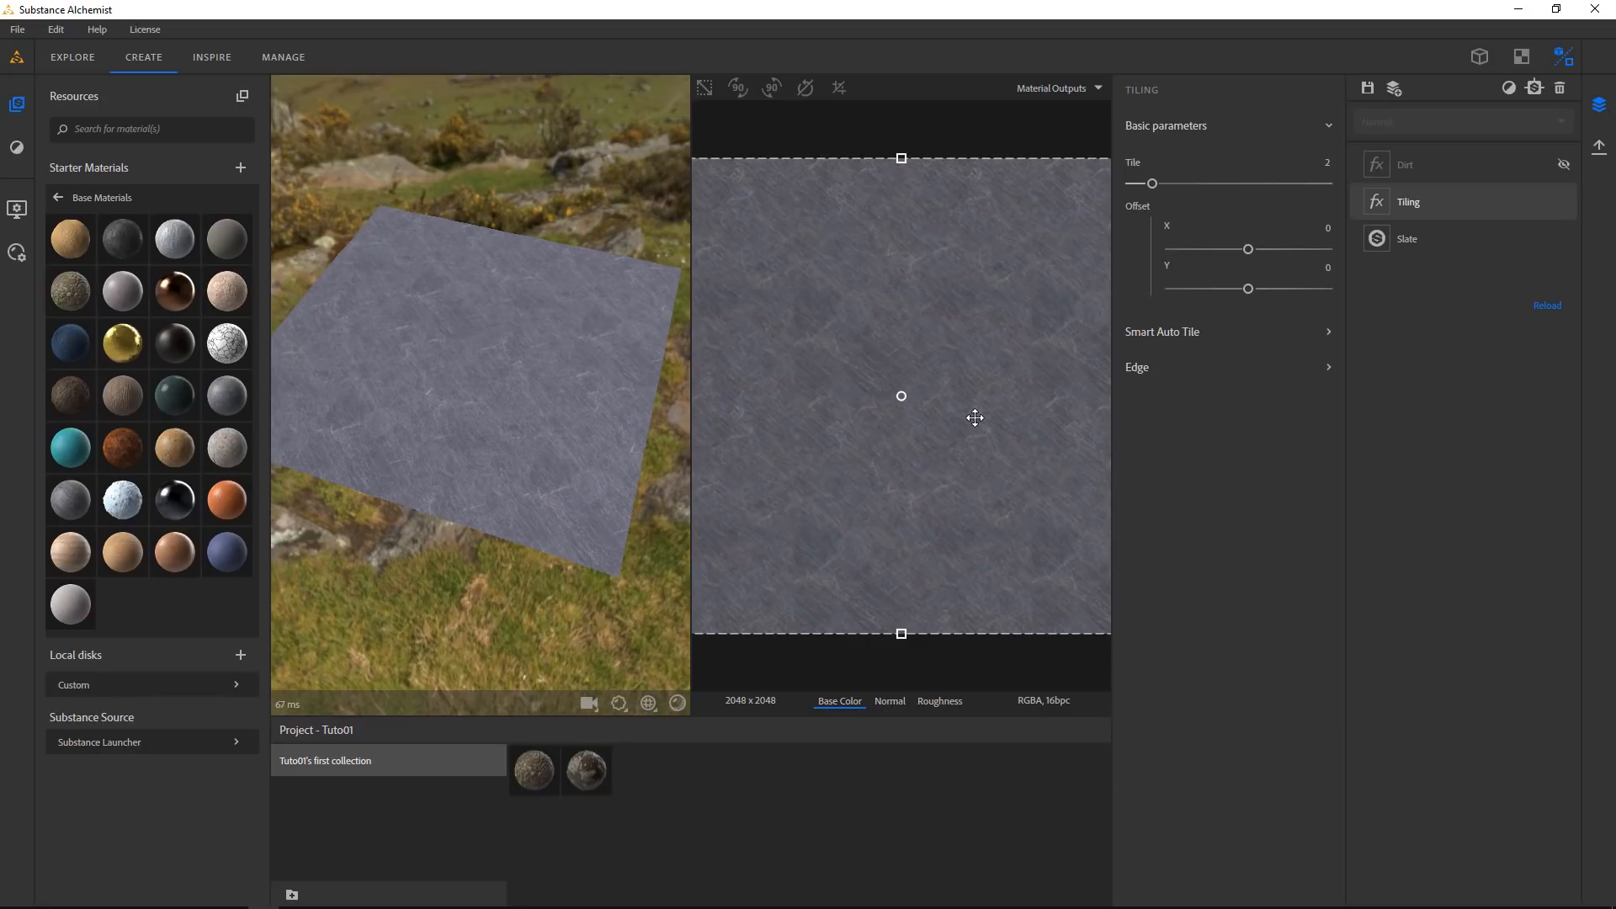
scroll(960, 425, "down", 1)
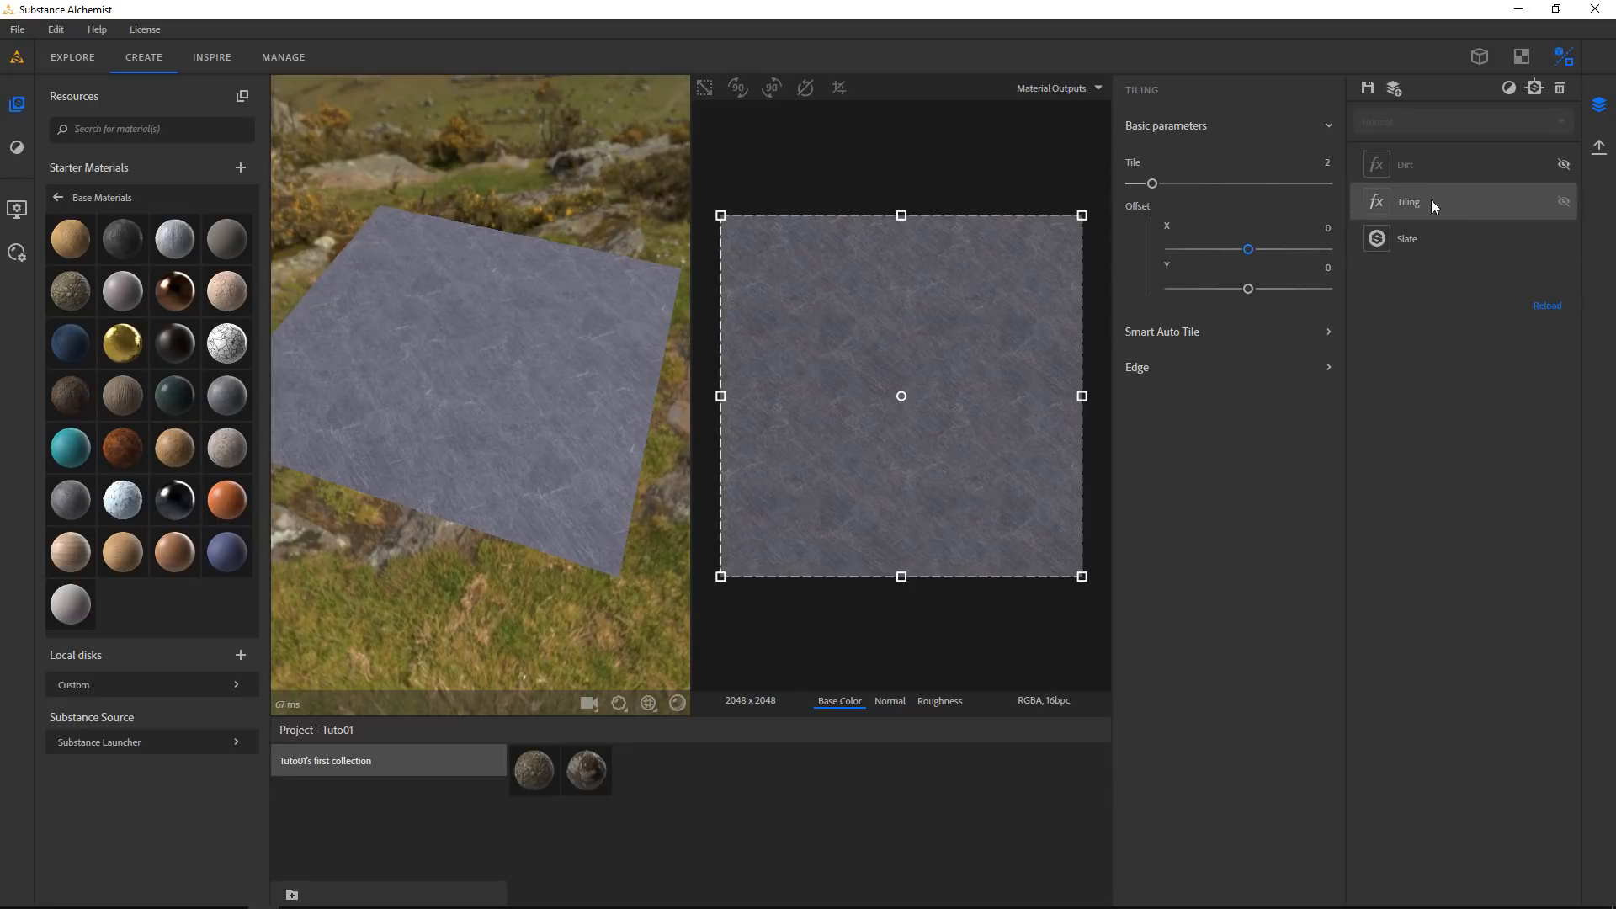
left_click(1425, 165)
left_click(1562, 165)
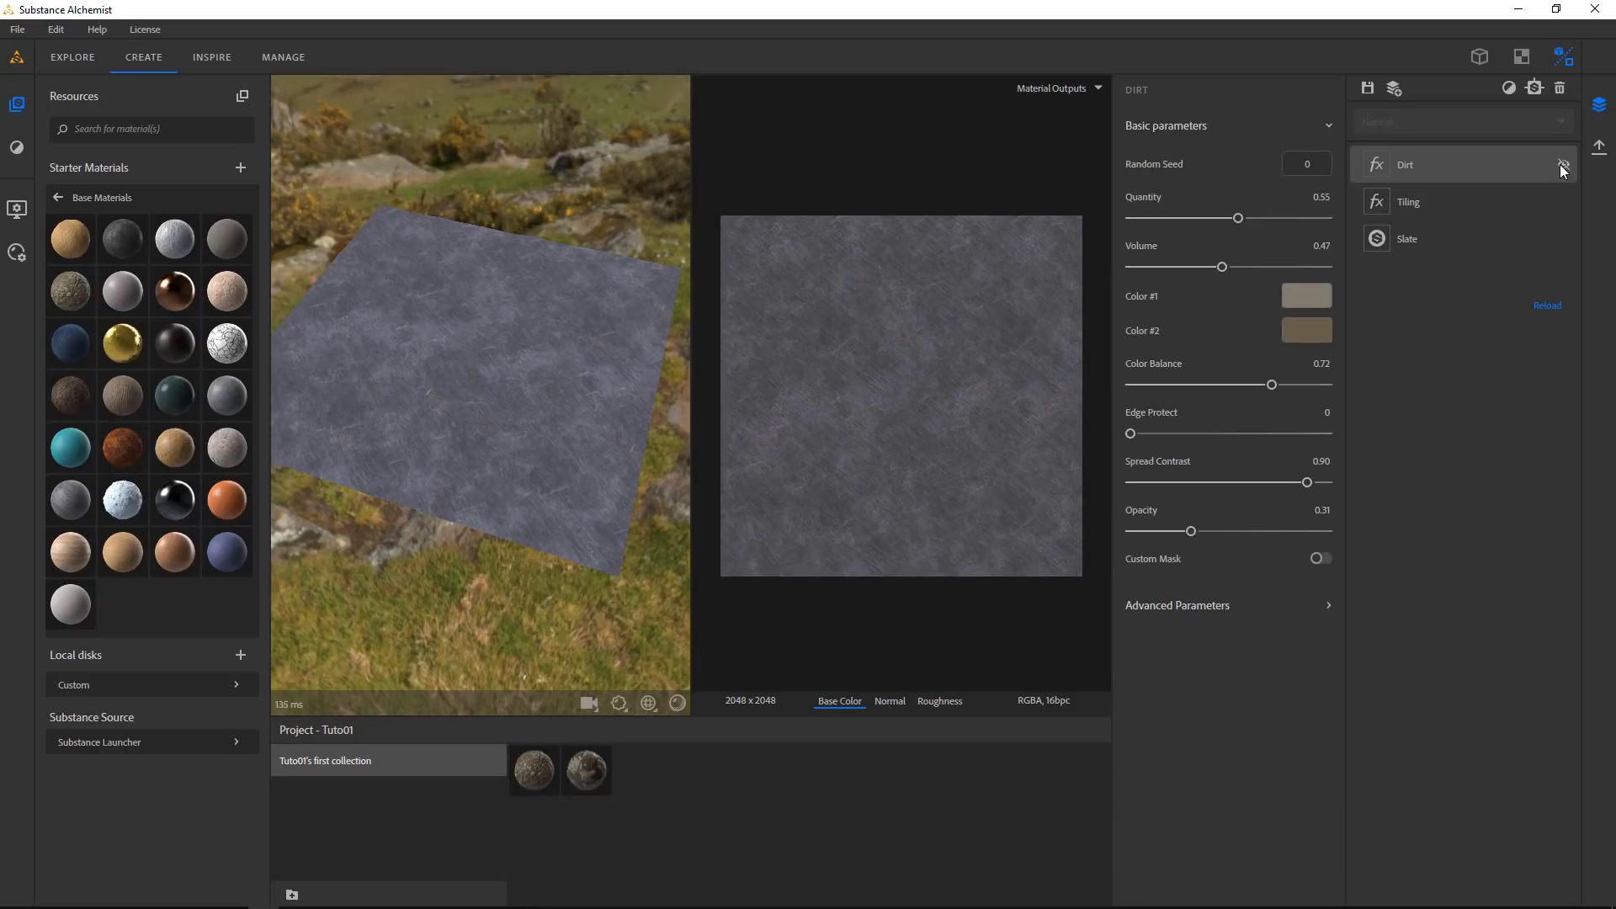
Select the Dirt filter and set its Edge Protect to 0.28
left_click(1453, 170)
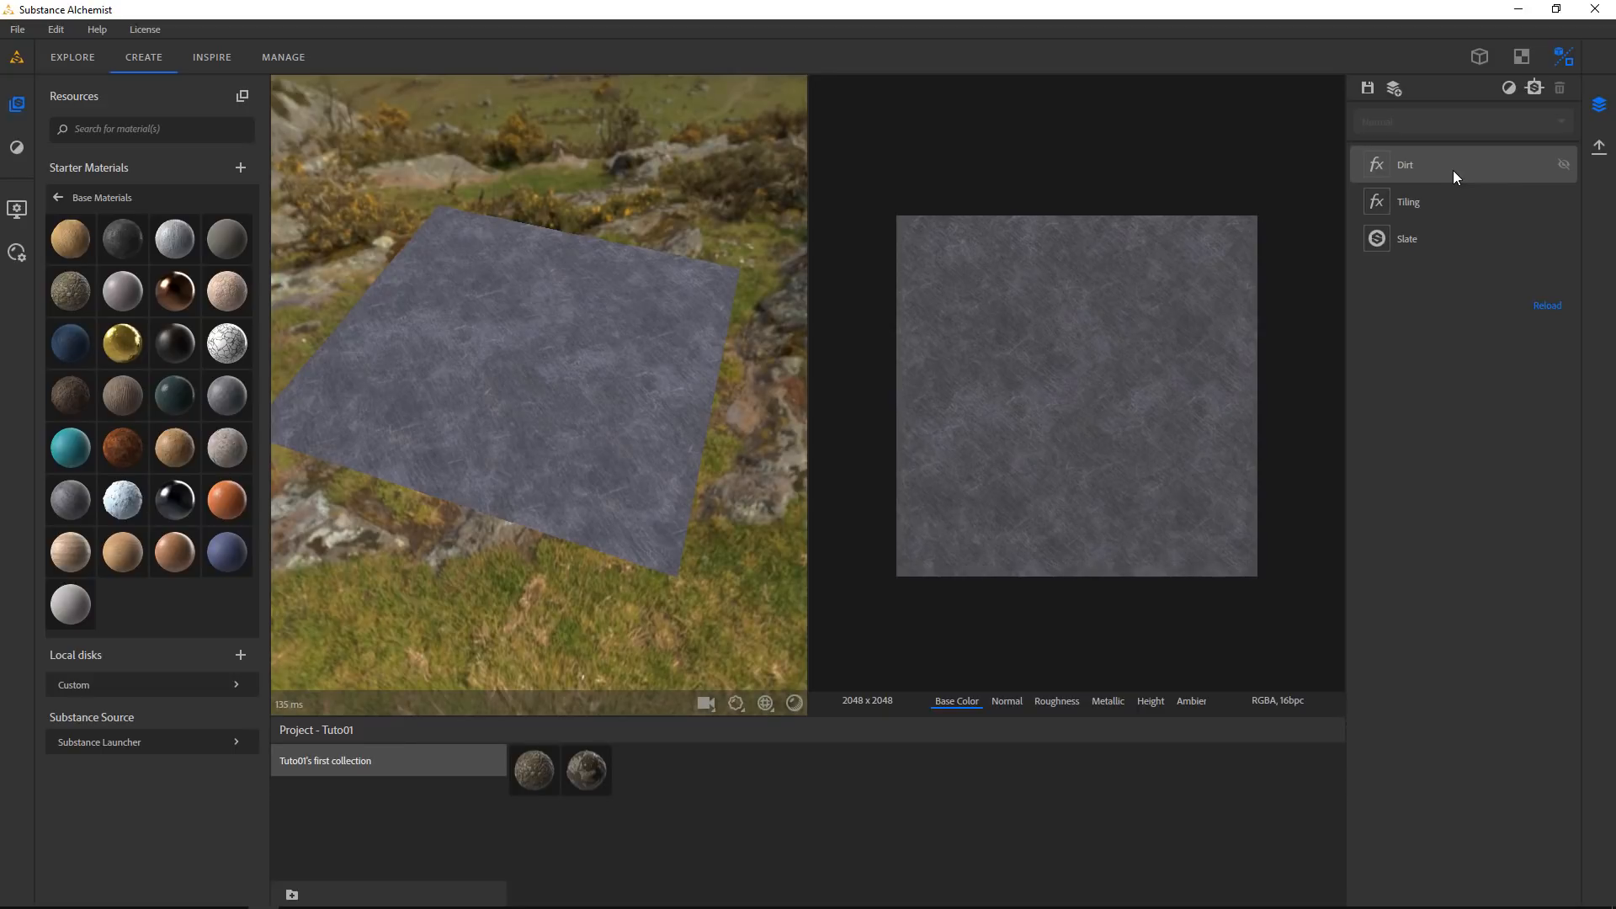
left_click(1441, 164)
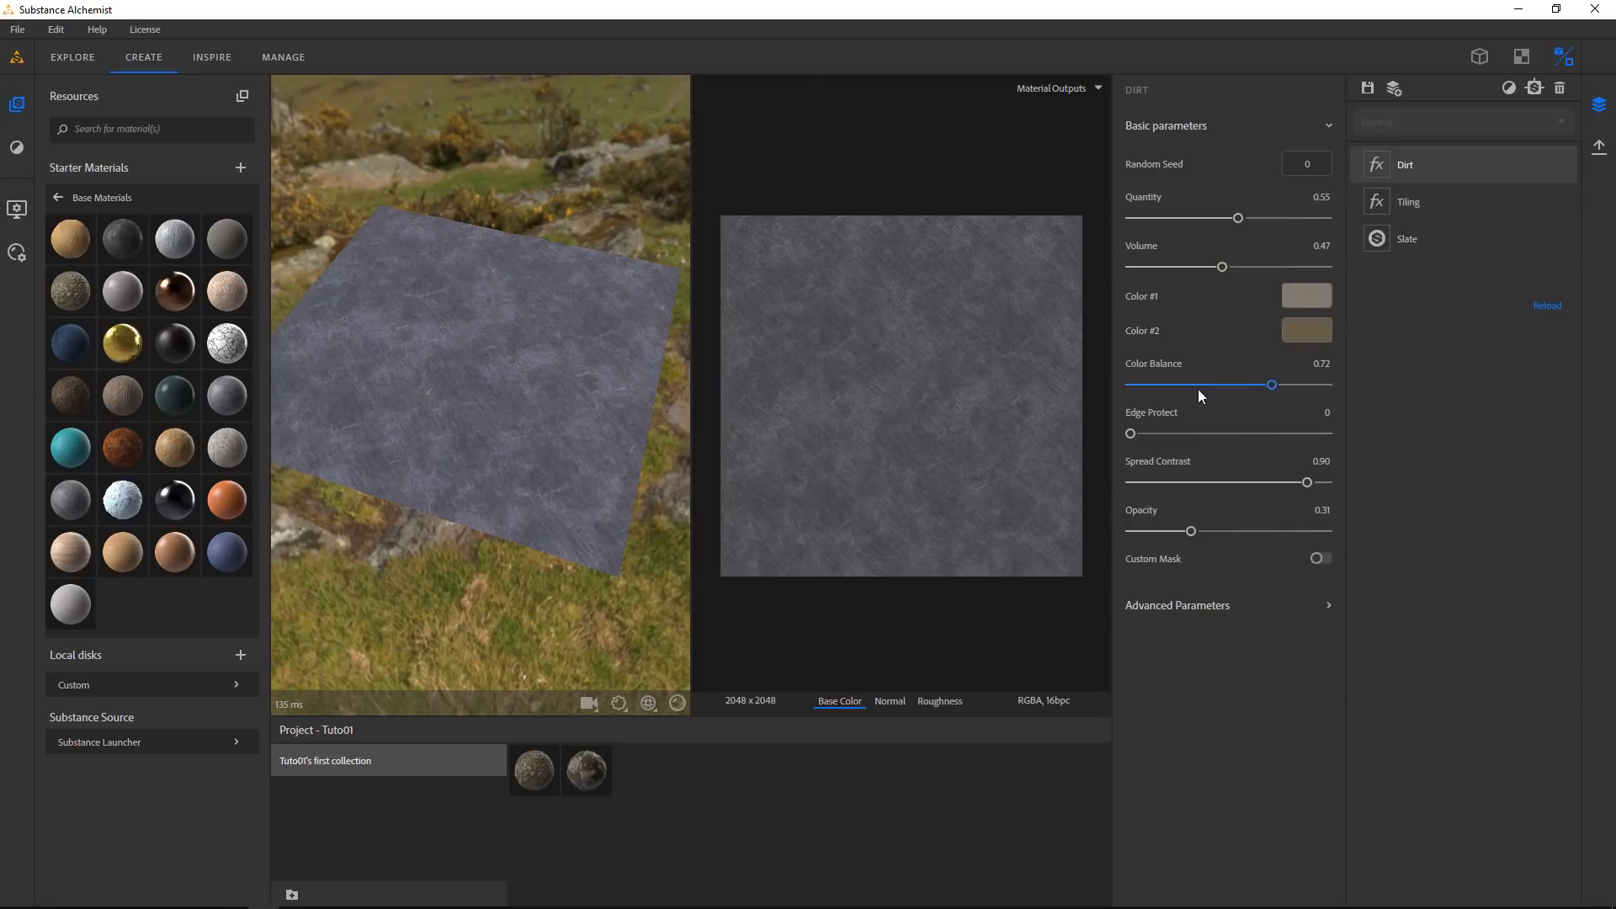
left_click_drag(1132, 434, 1185, 438)
scroll(973, 419, "up", 2)
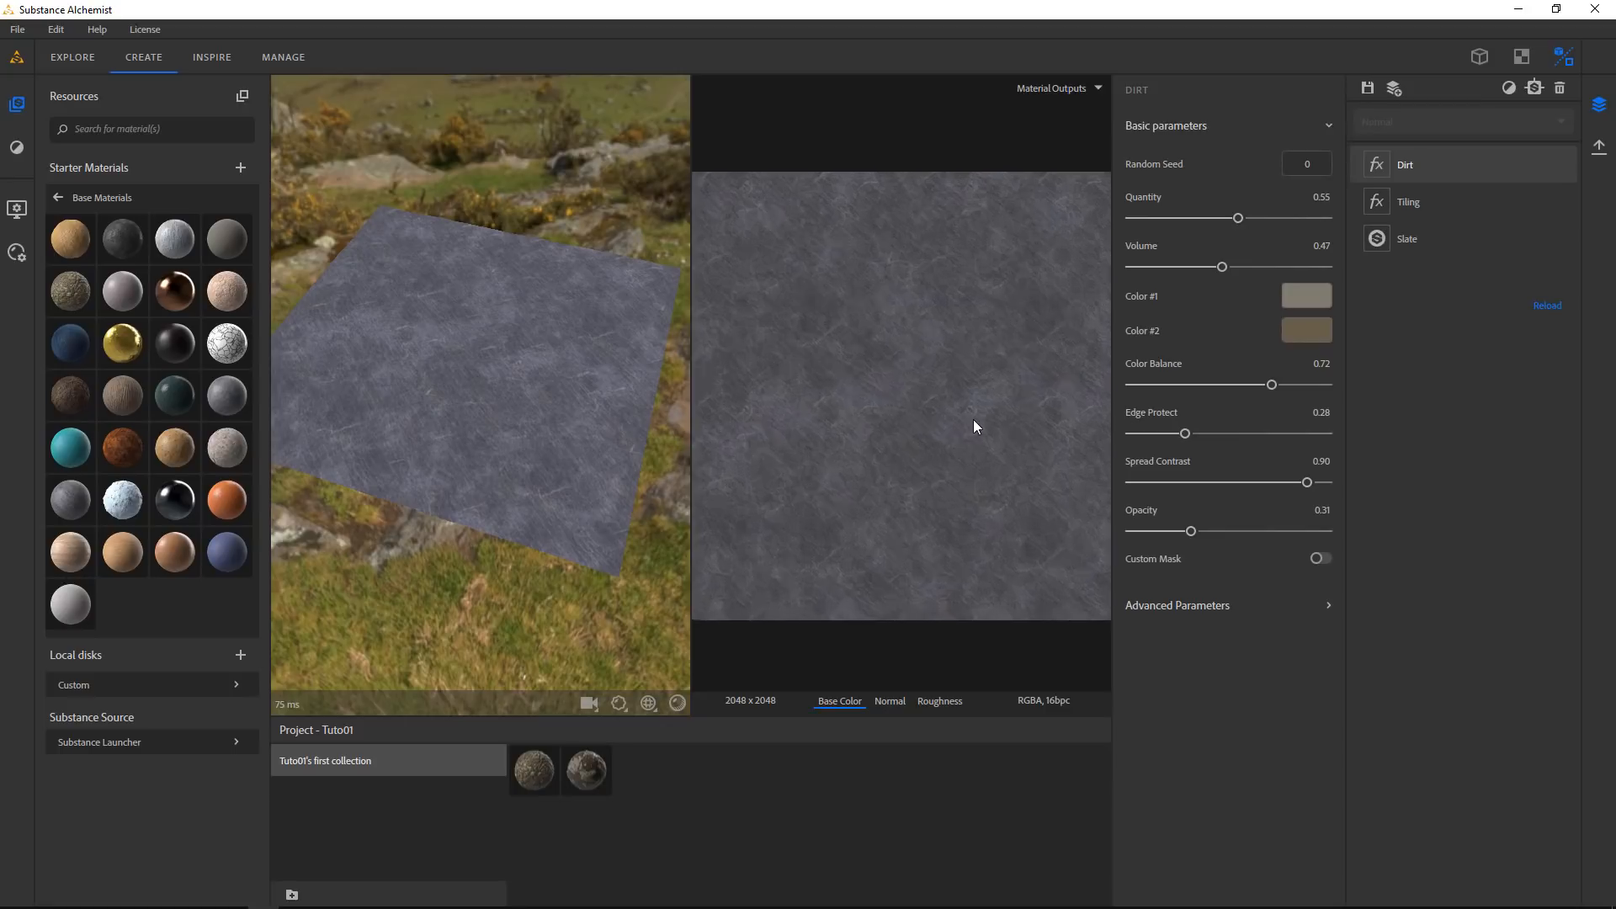
Add a Clone Patch filter and place it between the Tiling and Dirt filters
left_click(1503, 99)
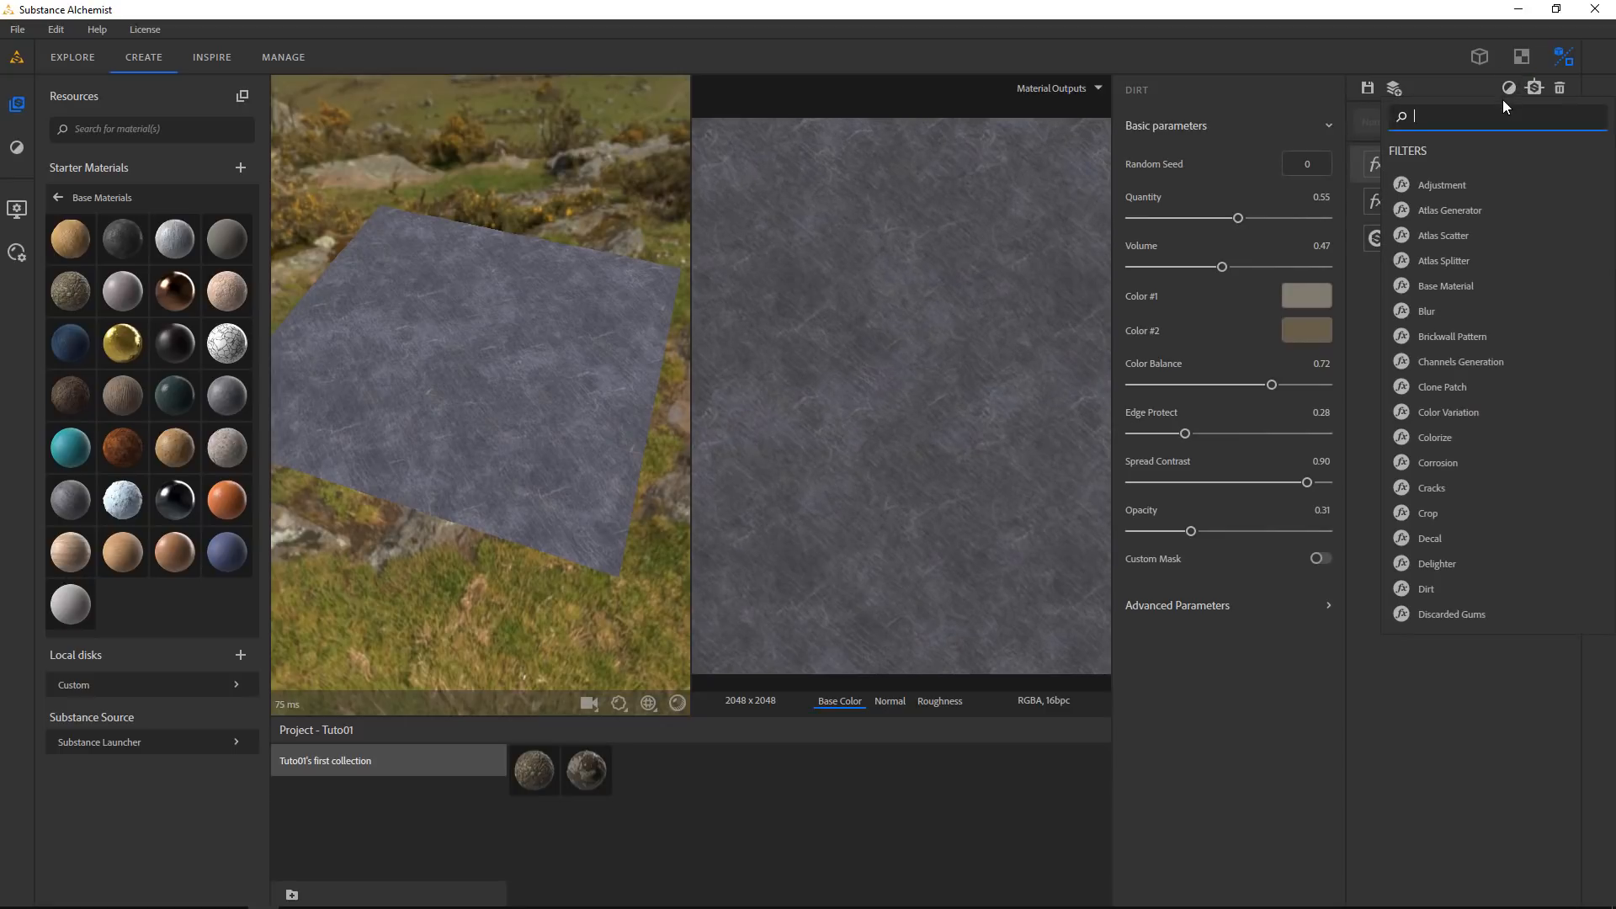
left_click(1456, 386)
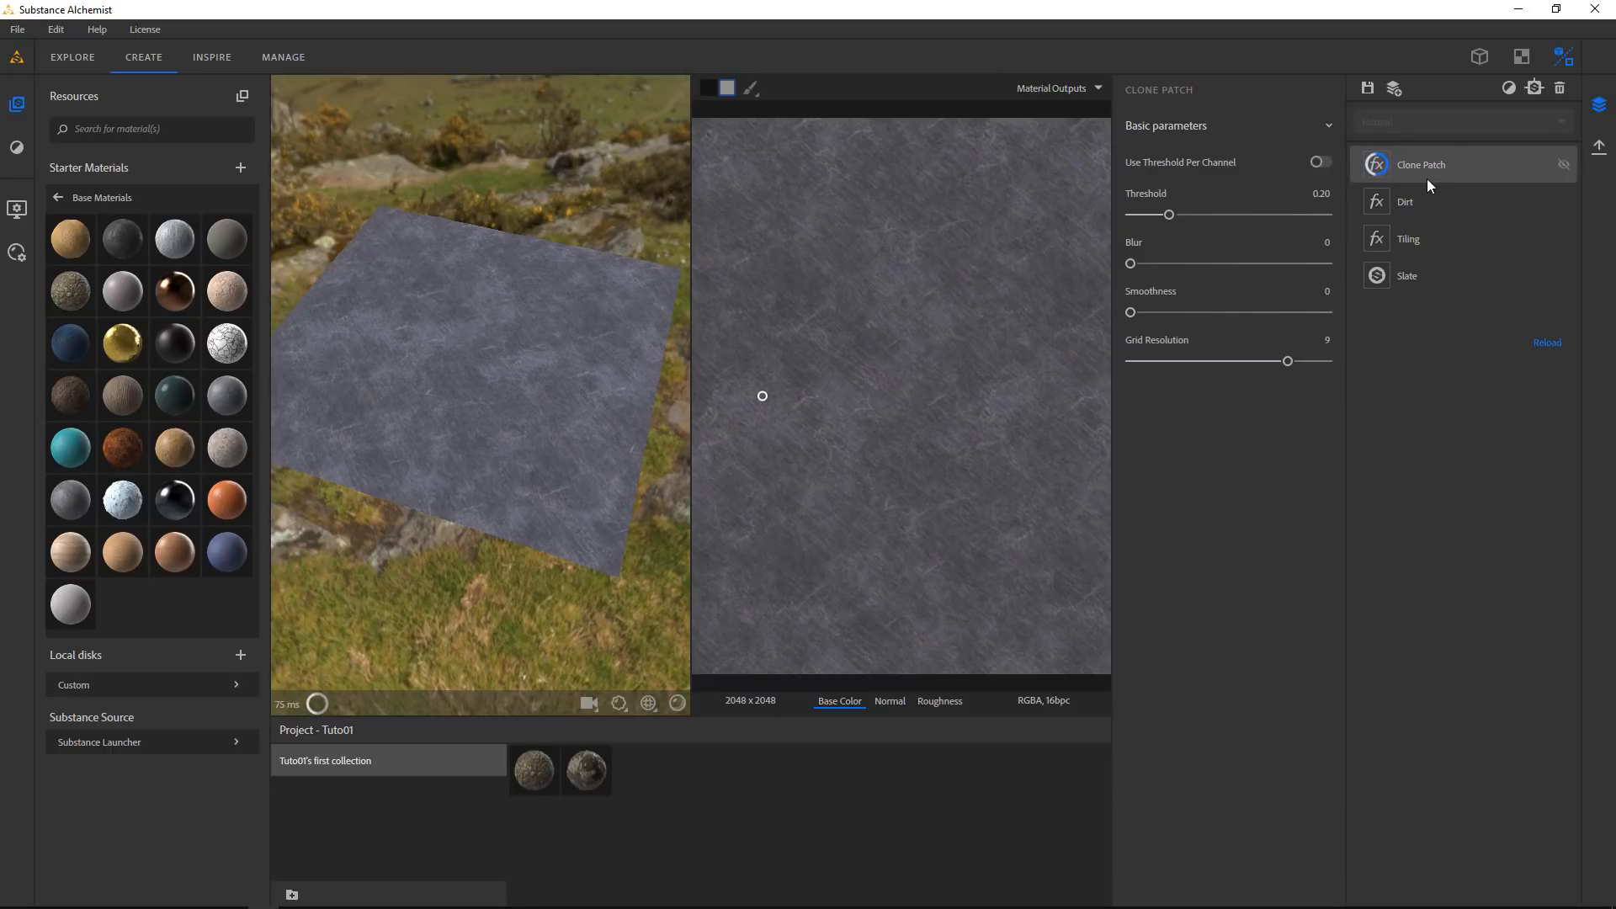
left_click_drag(1436, 160, 1429, 214)
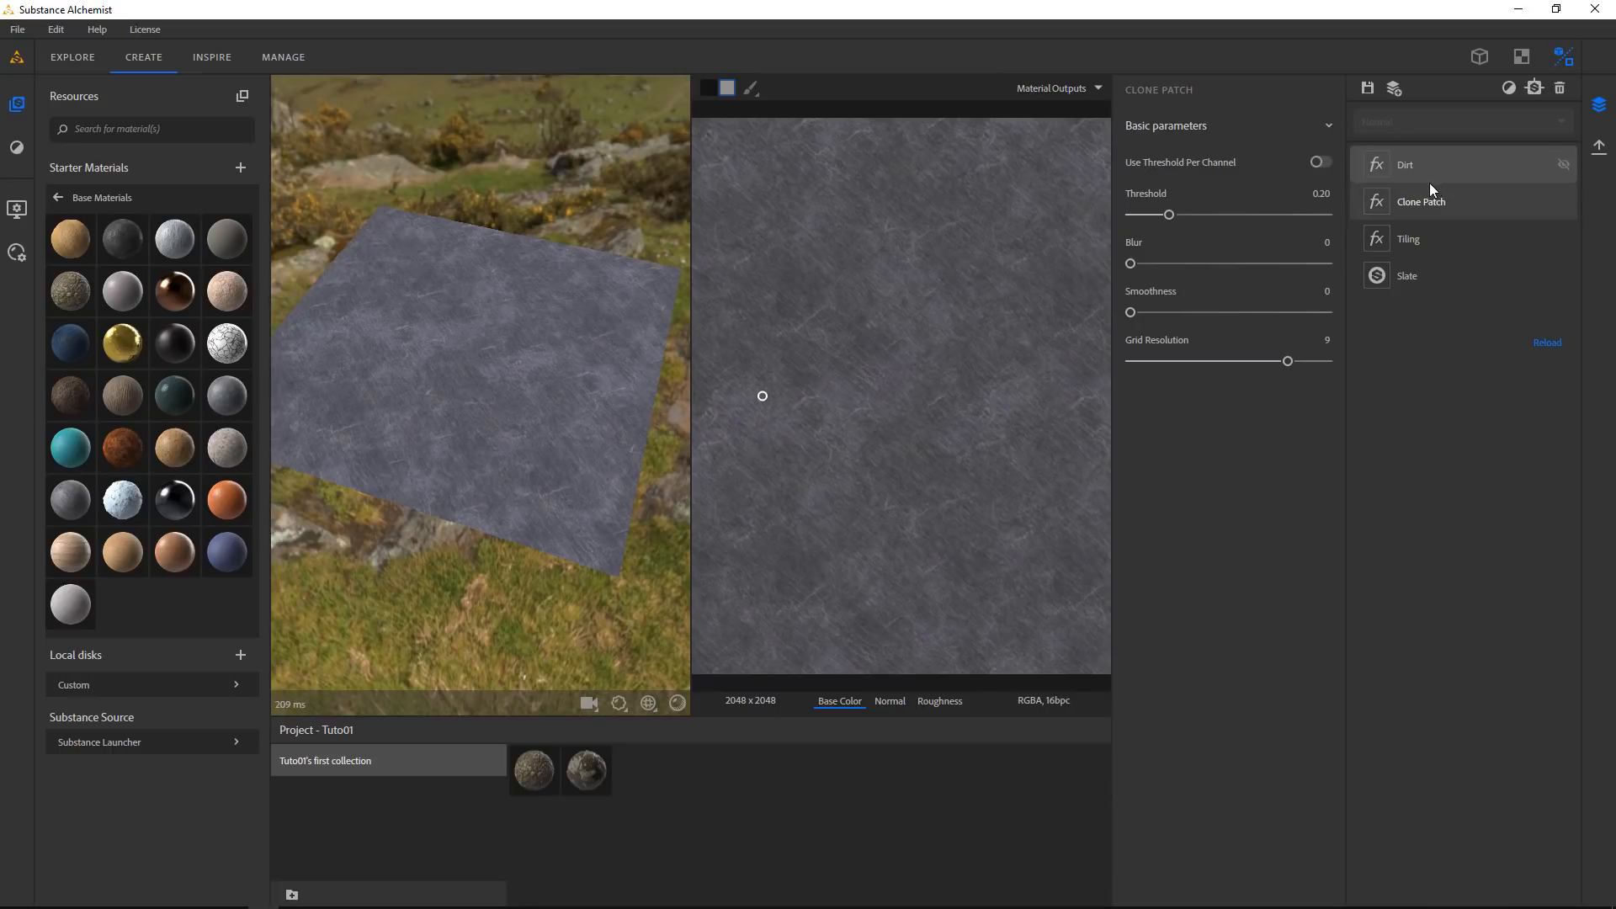
scroll(896, 409, "down", 5)
scroll(858, 427, "up", 6)
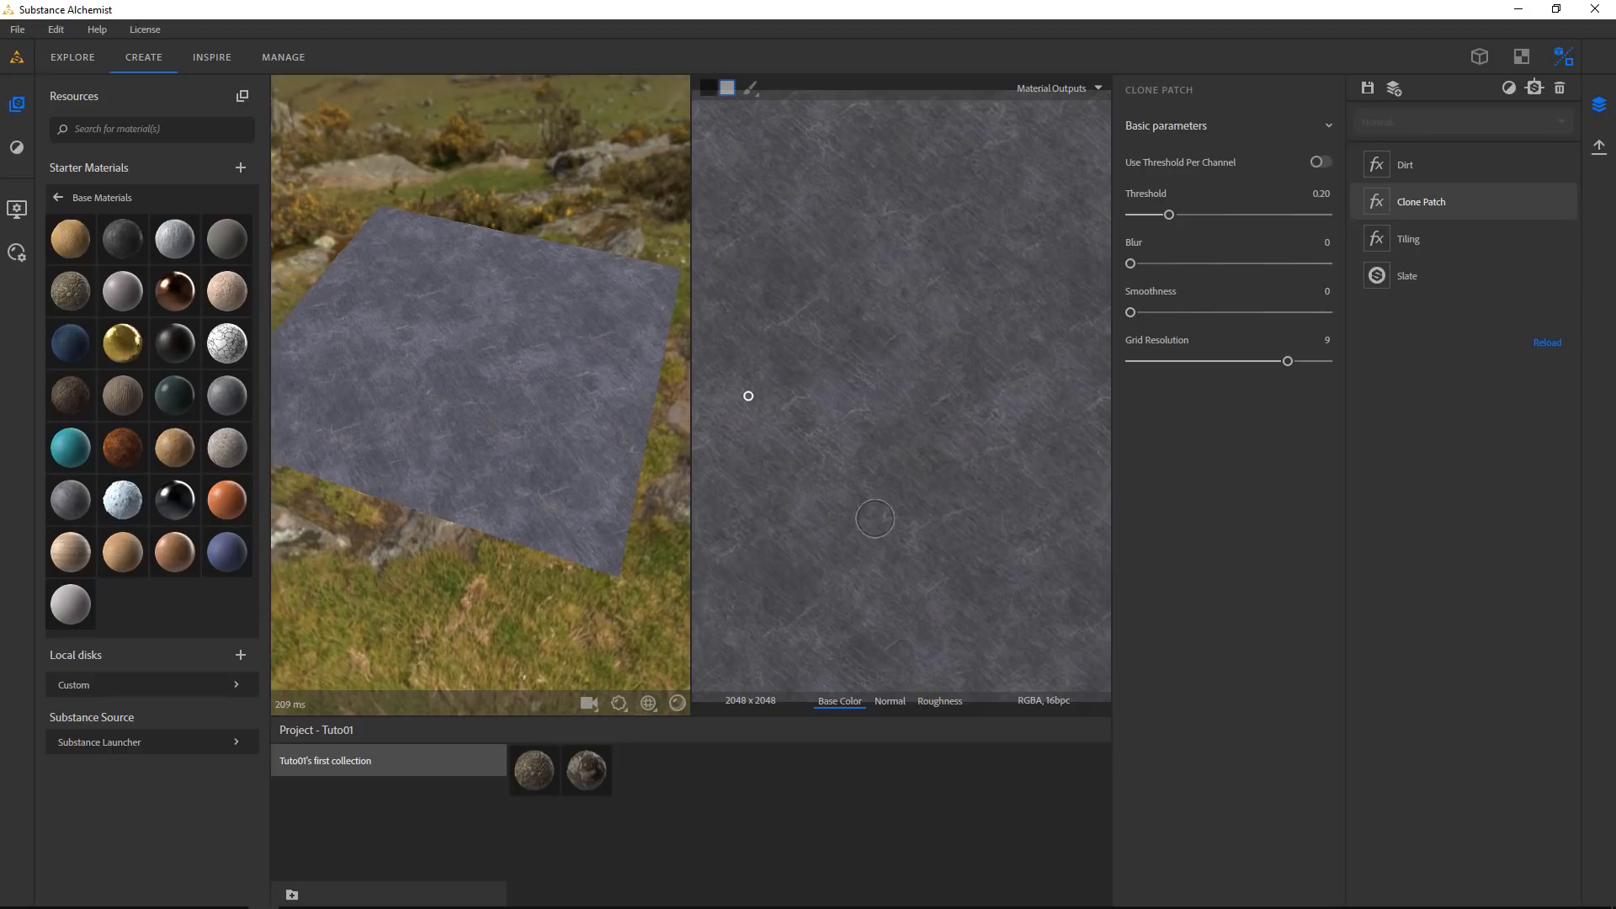
Hide the Dirt filter and paint cloned slate texture from several source points over six repeating spots of the Base Color
scroll(874, 518, "down", 1)
left_click(1564, 164)
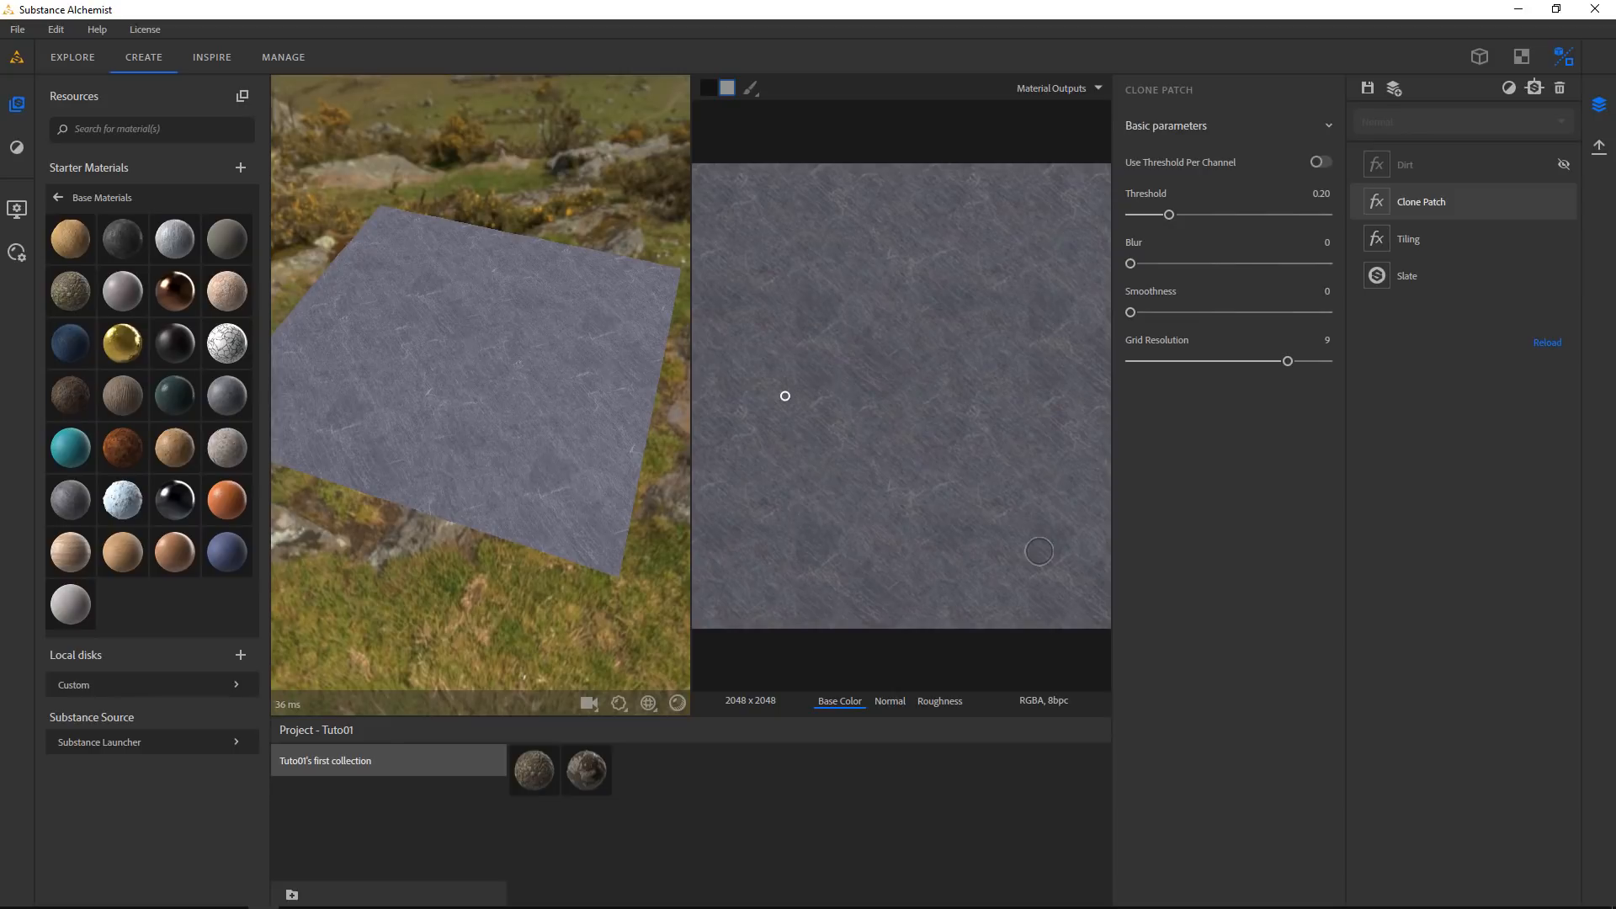
left_click(913, 452, "ctrl")
mouse_move(823, 307)
left_mouse_down()
mouse_move(810, 319)
mouse_move(829, 295)
left_mouse_up()
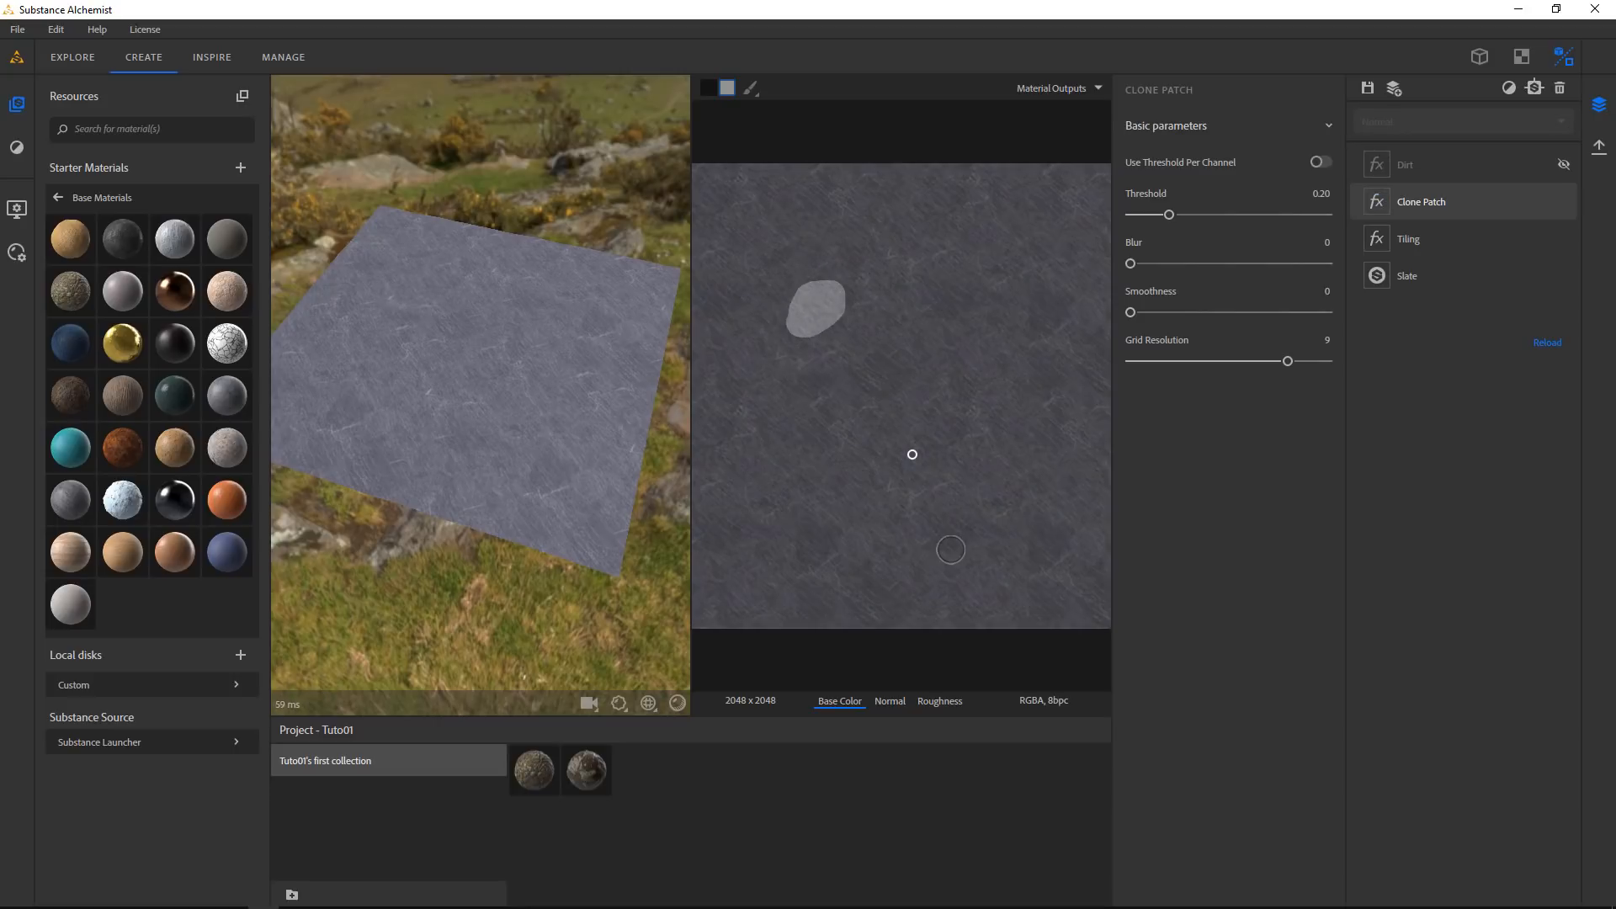
left_click(964, 253, "ctrl")
left_click_drag(1051, 551, 1039, 524)
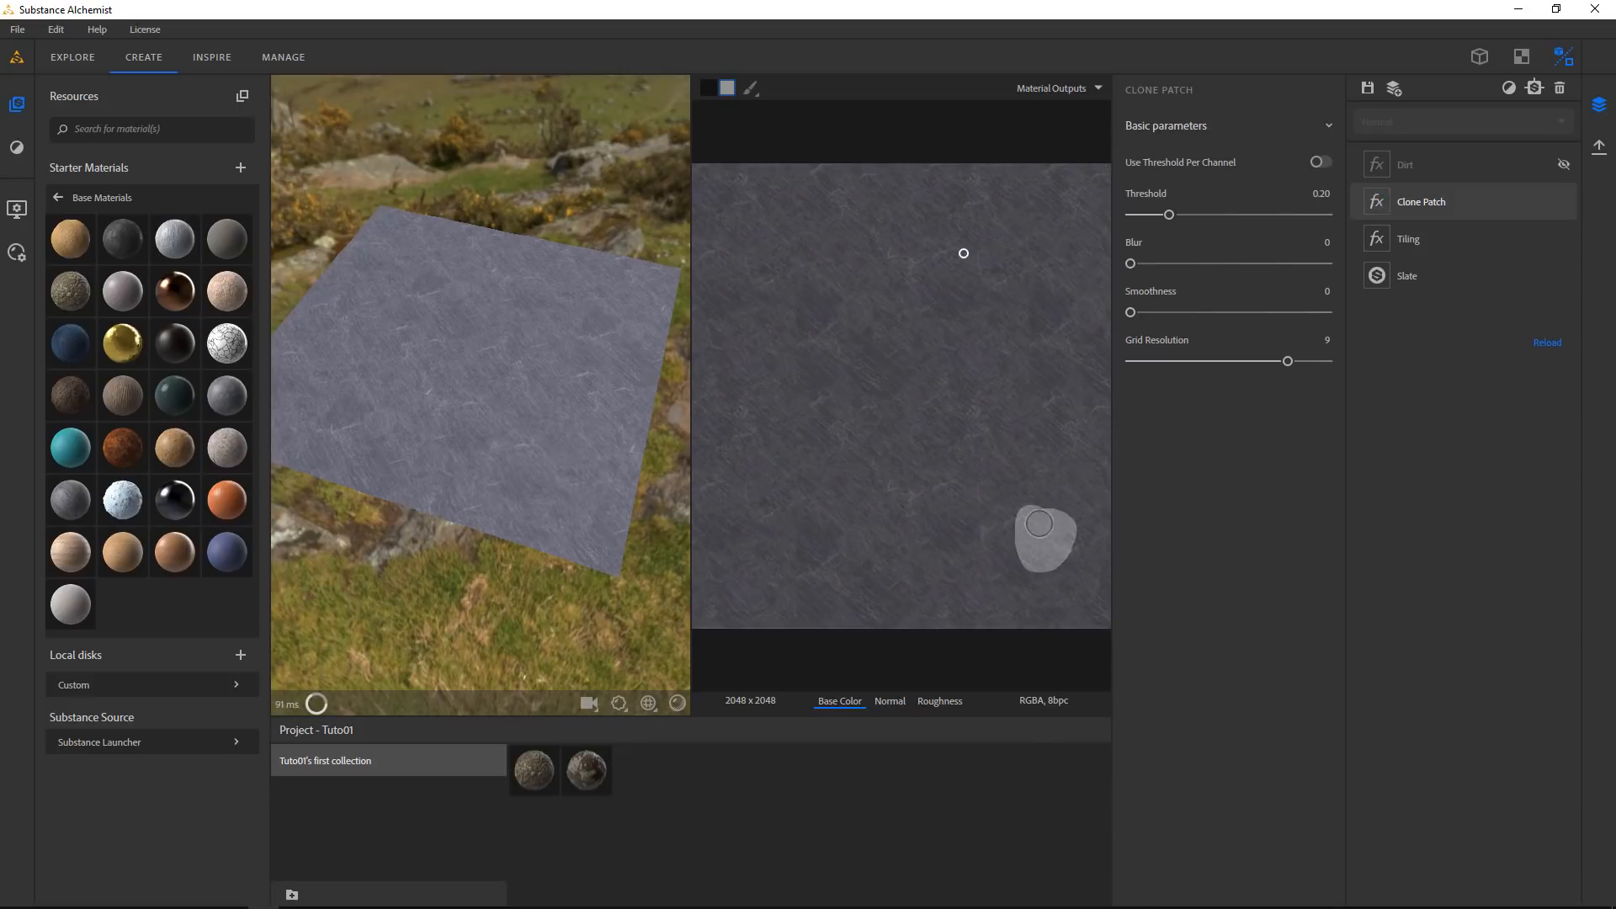
left_click(885, 549, "ctrl")
mouse_move(952, 394)
left_mouse_down()
mouse_move(994, 345)
mouse_move(928, 376)
left_mouse_up()
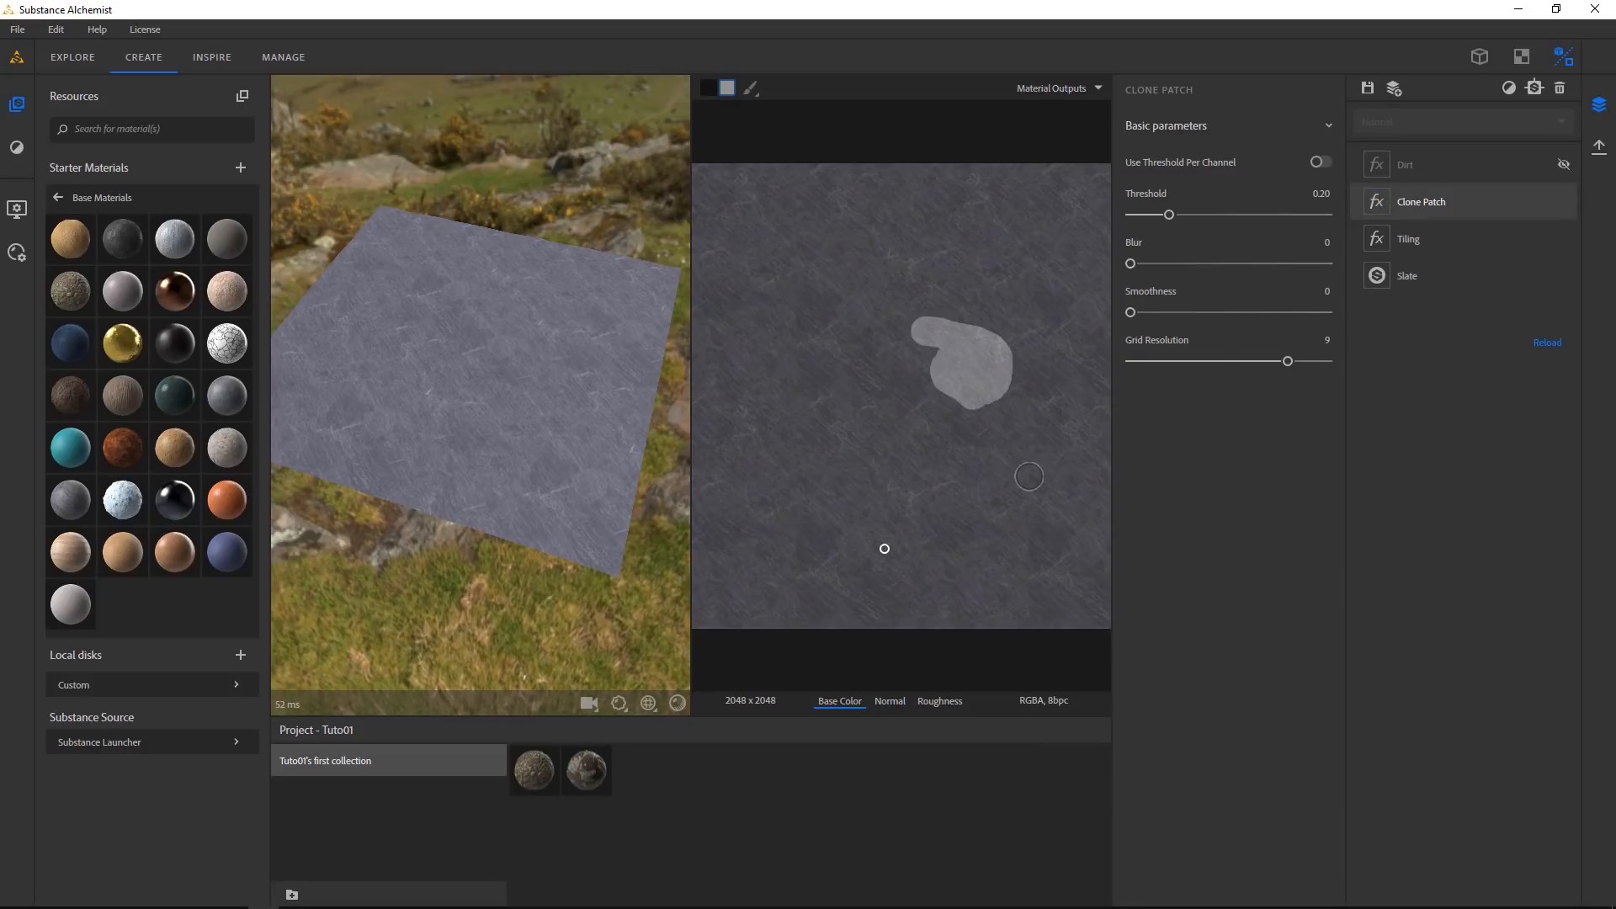
left_click(959, 471, "ctrl")
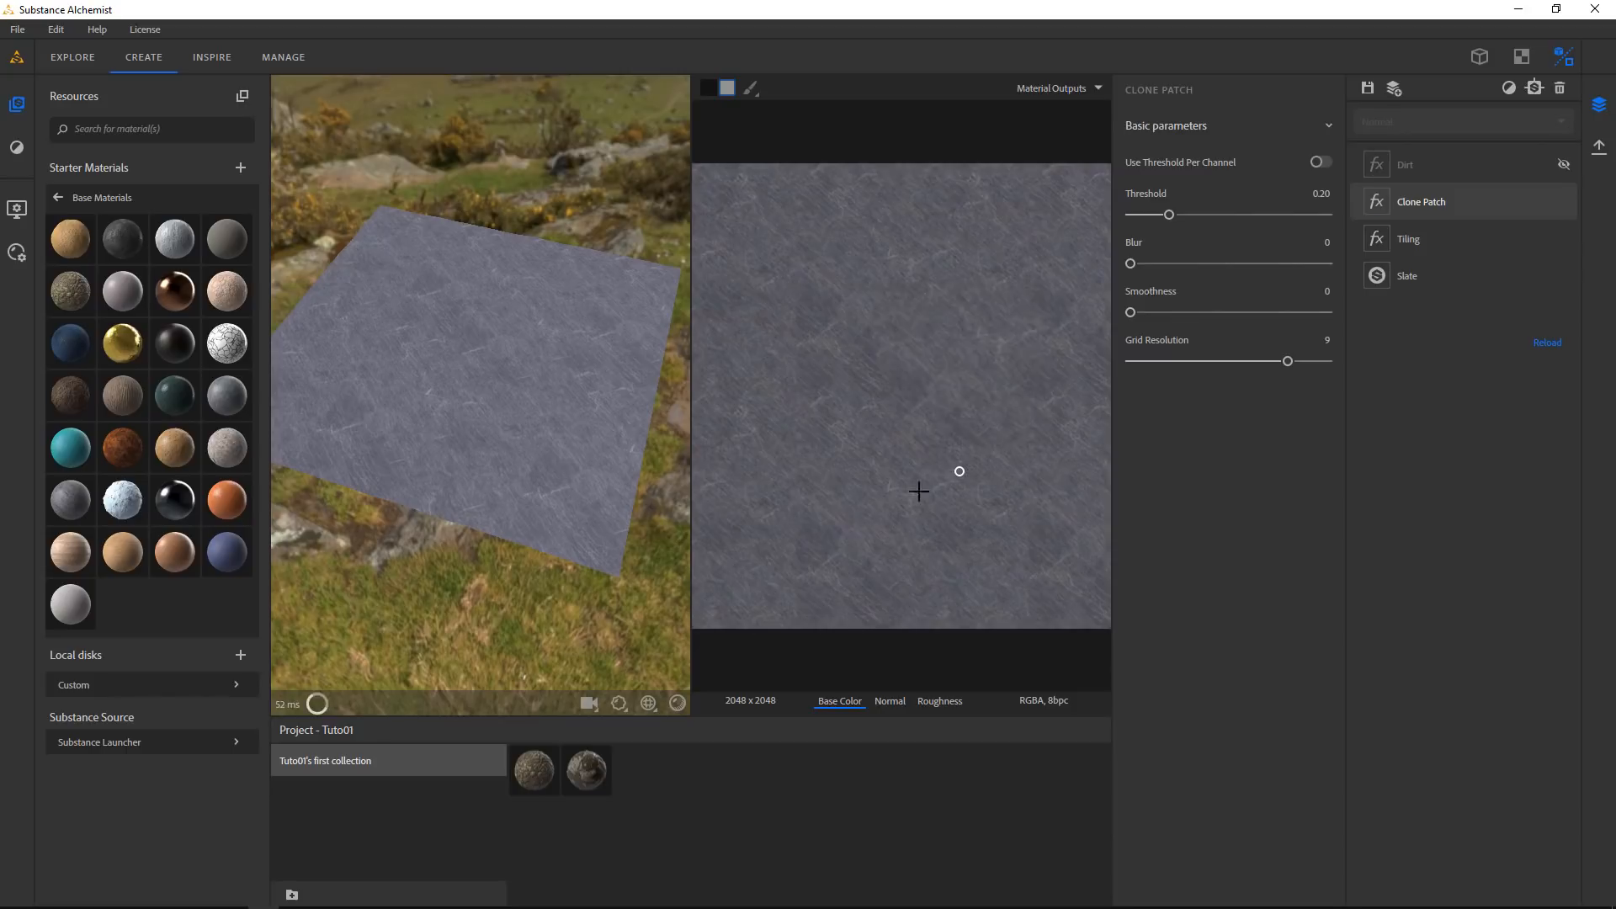
mouse_move(814, 548)
left_mouse_down()
mouse_move(834, 531)
mouse_move(812, 524)
mouse_move(829, 551)
left_mouse_up()
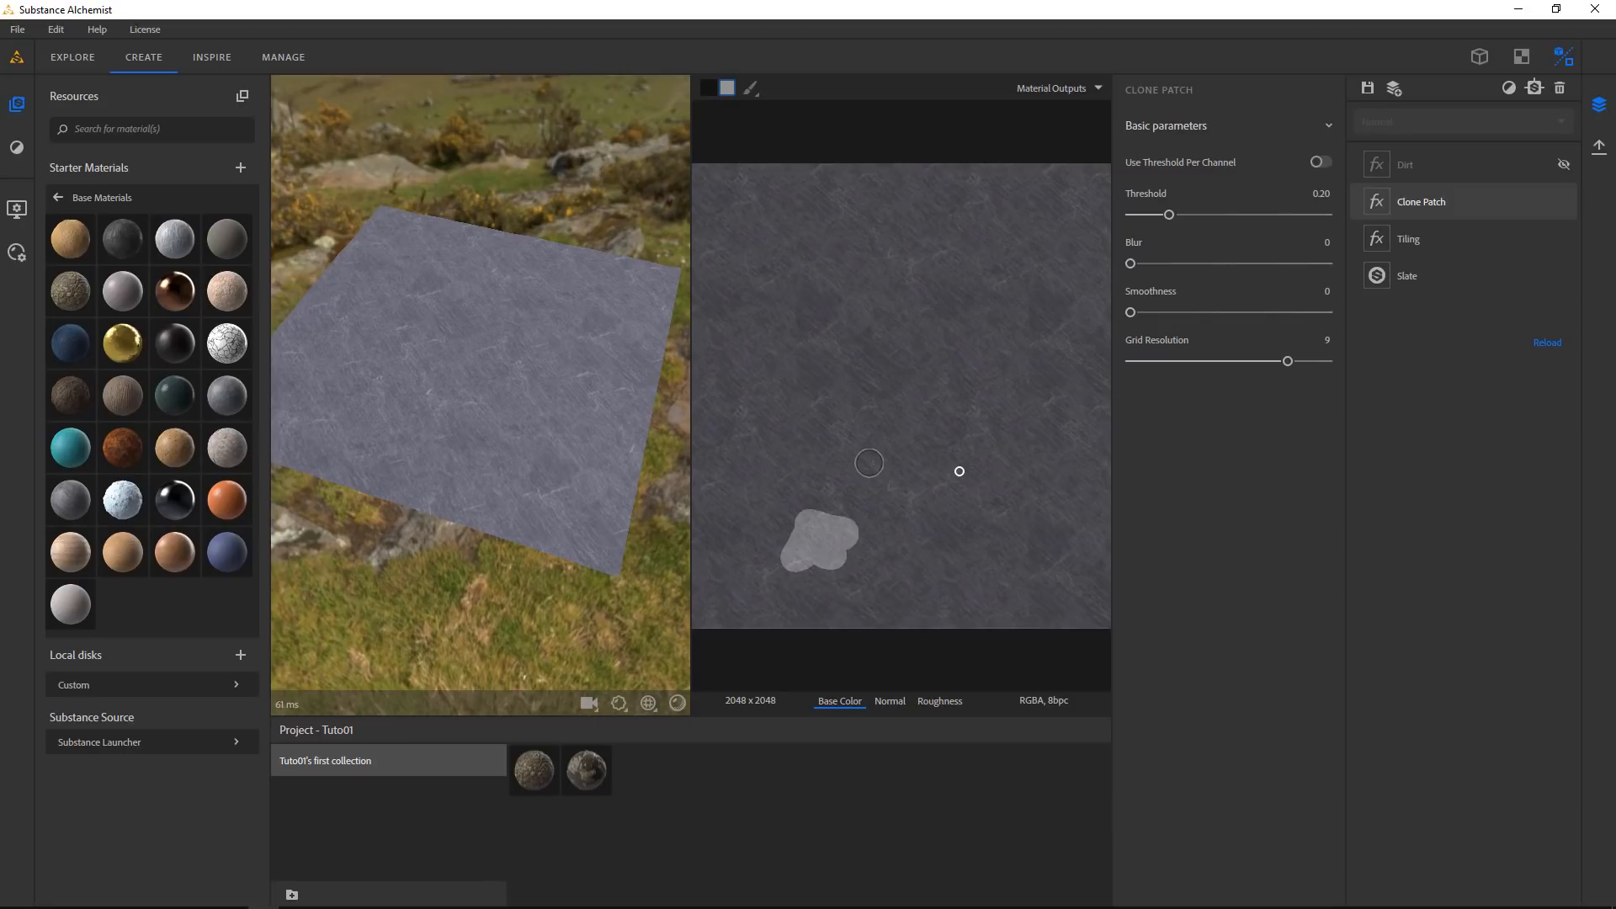
left_click_drag(823, 320, 817, 330)
mouse_move(1045, 308)
left_mouse_down()
mouse_move(1043, 330)
mouse_move(1044, 298)
left_mouse_up()
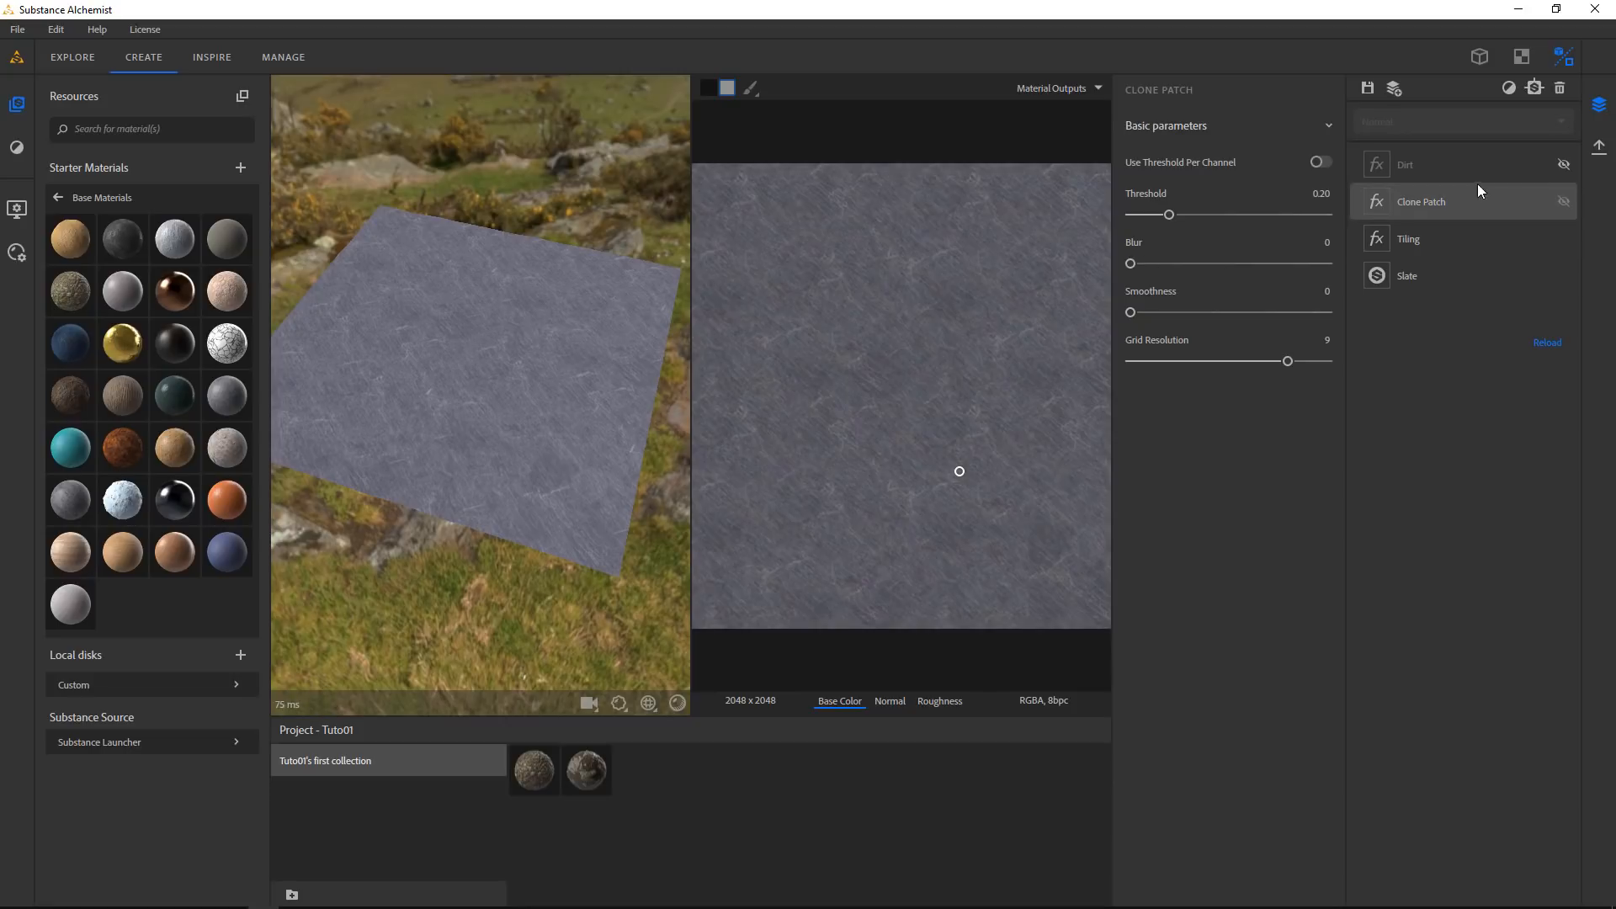
Turn the Dirt filter back on and set its Opacity to 0.27
left_click(1563, 164)
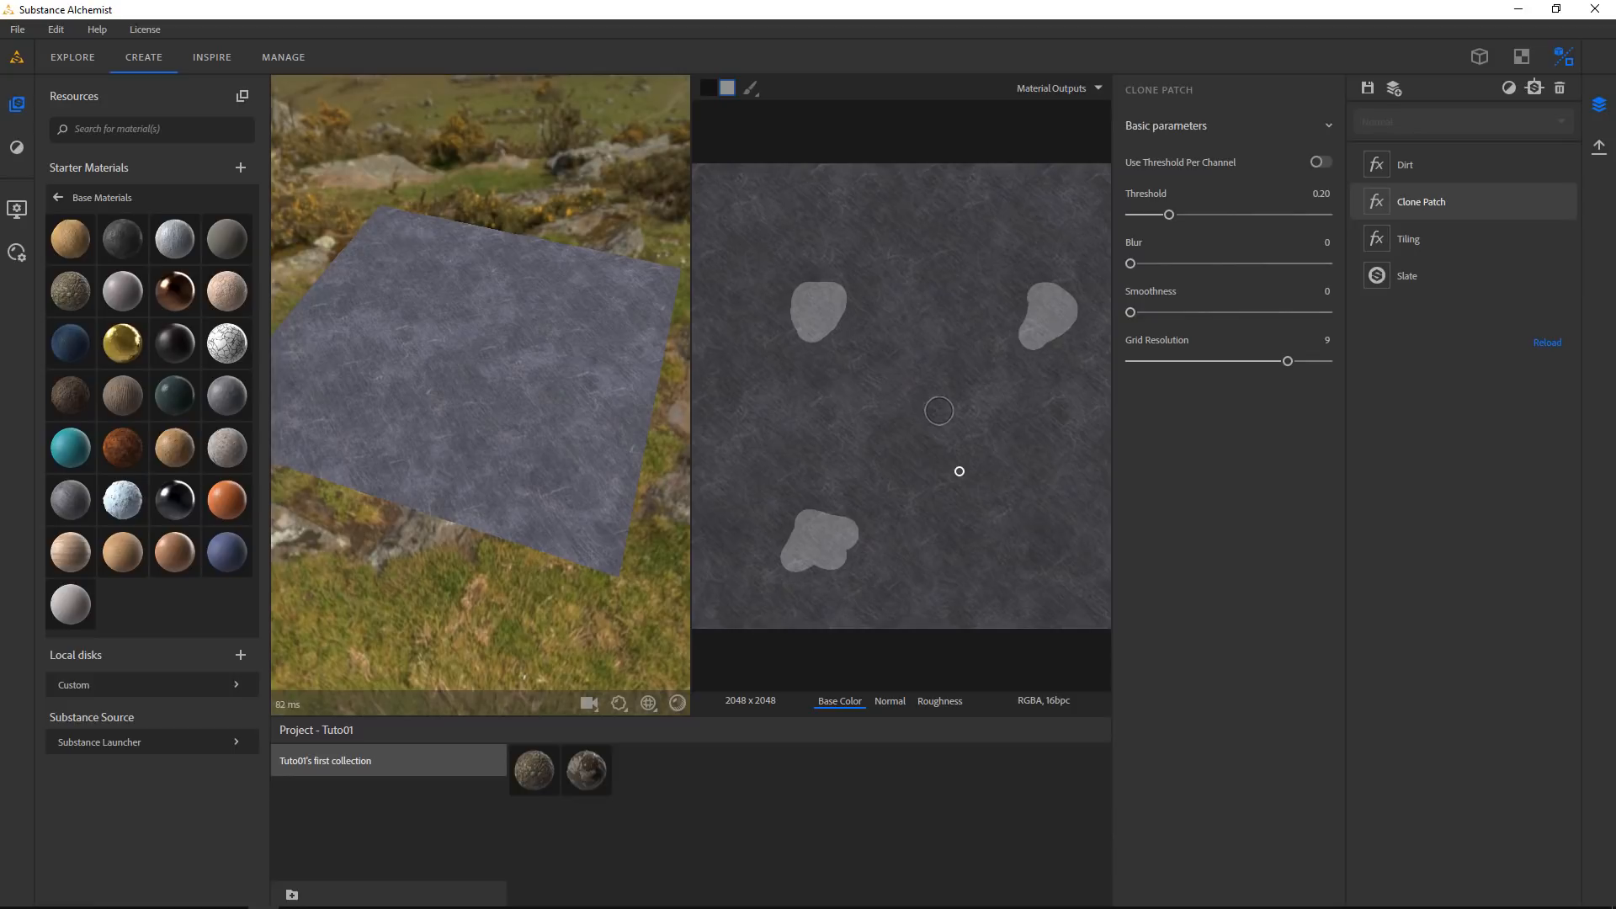
left_click(1448, 169)
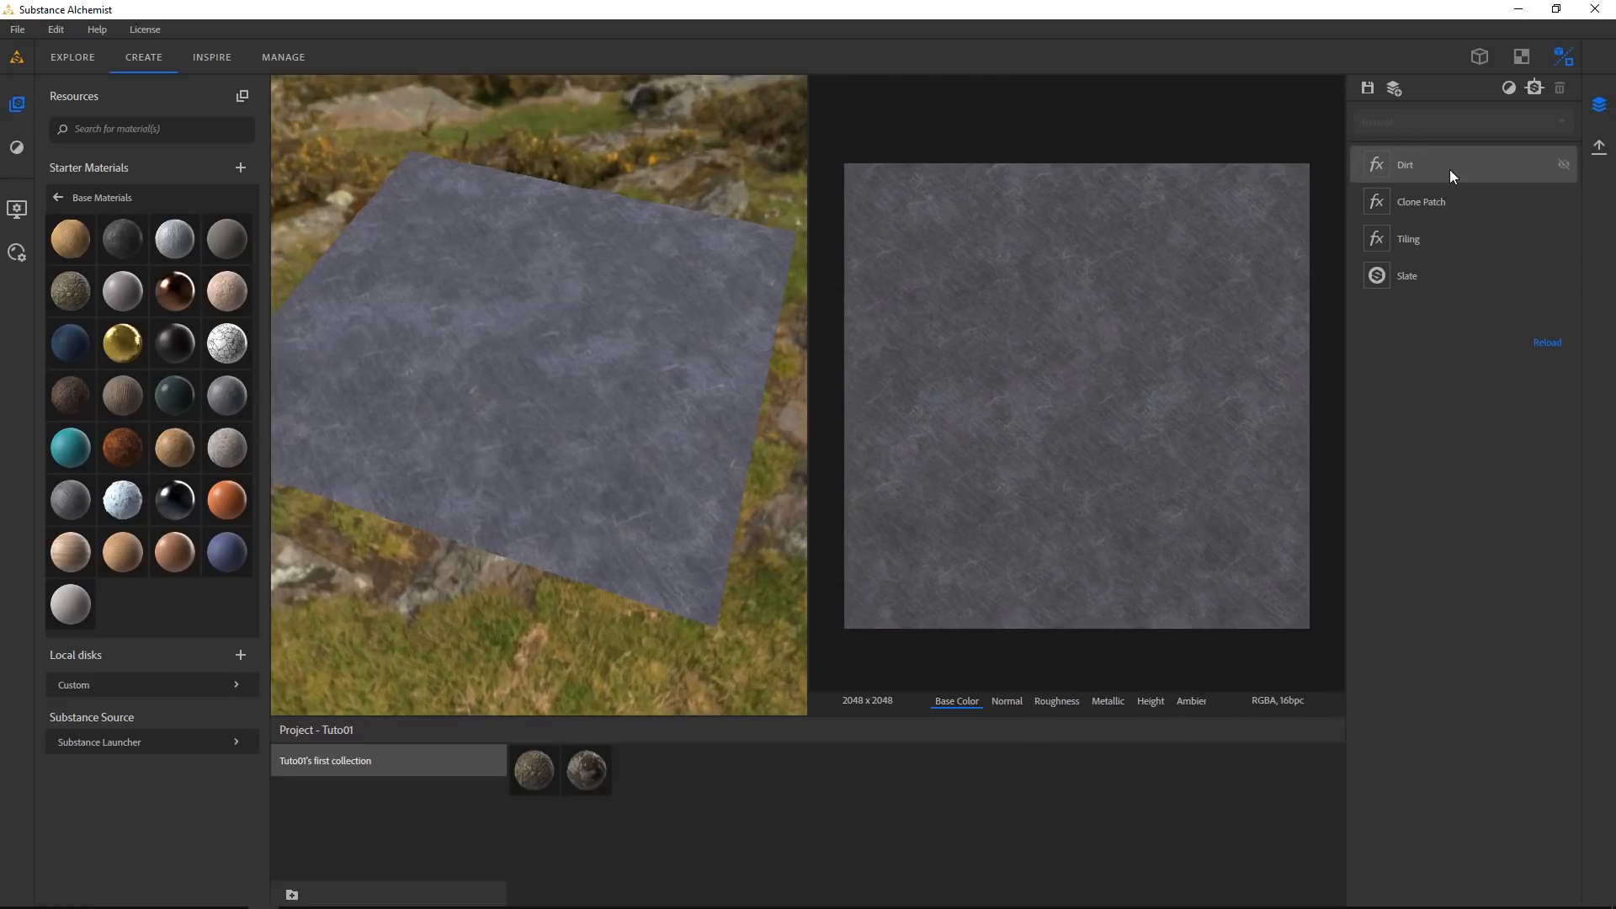
scroll(1090, 420, "up", 4)
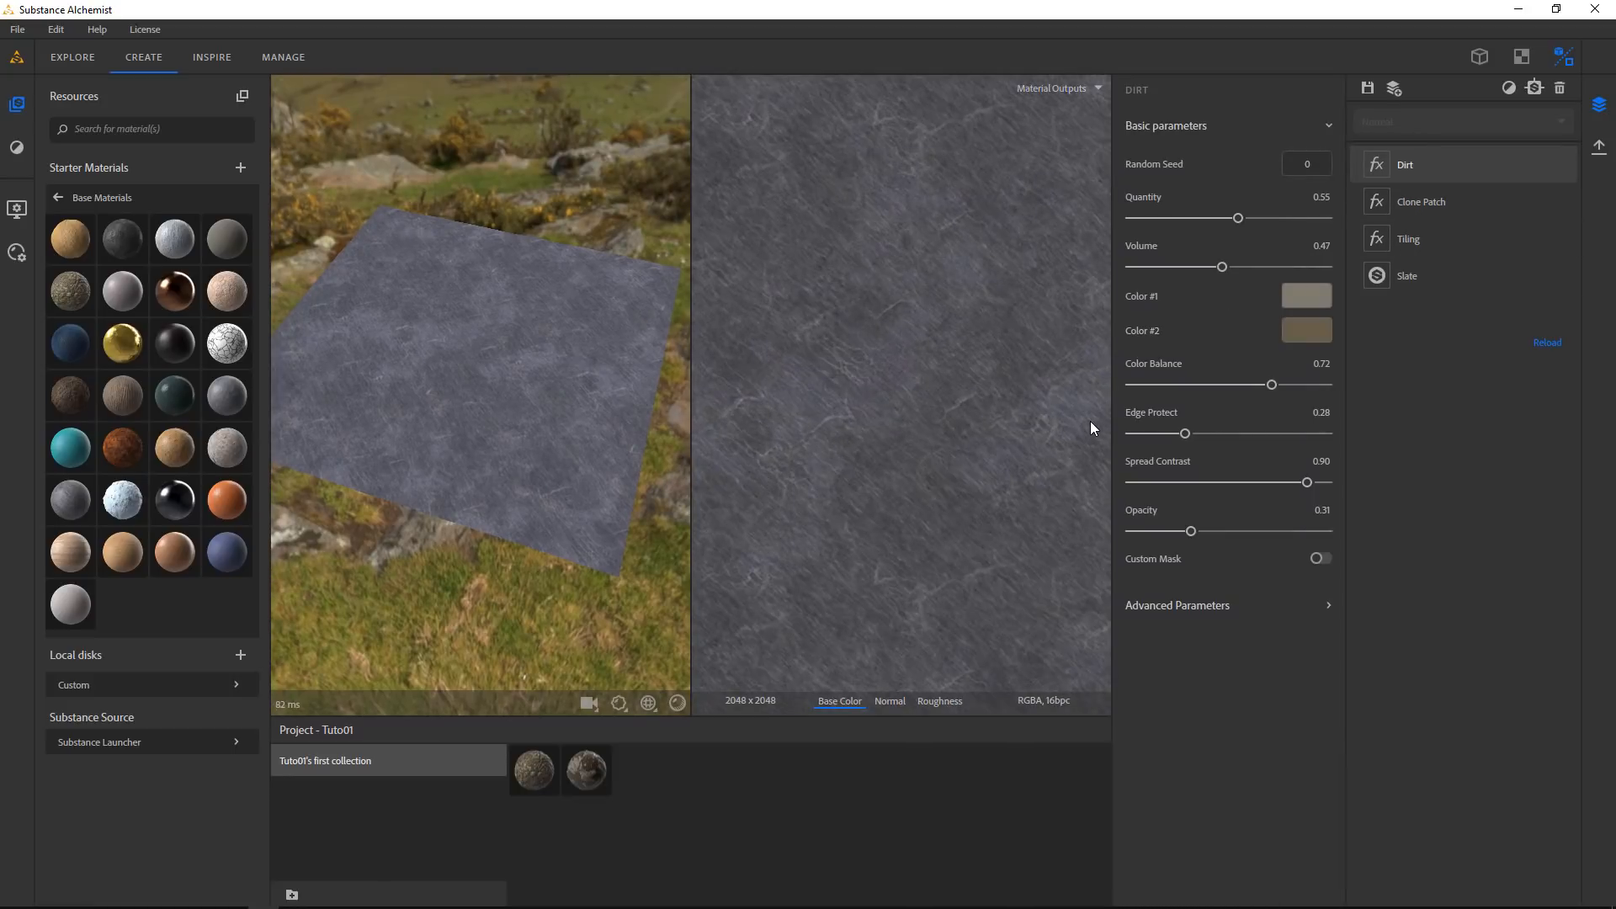
key("f")
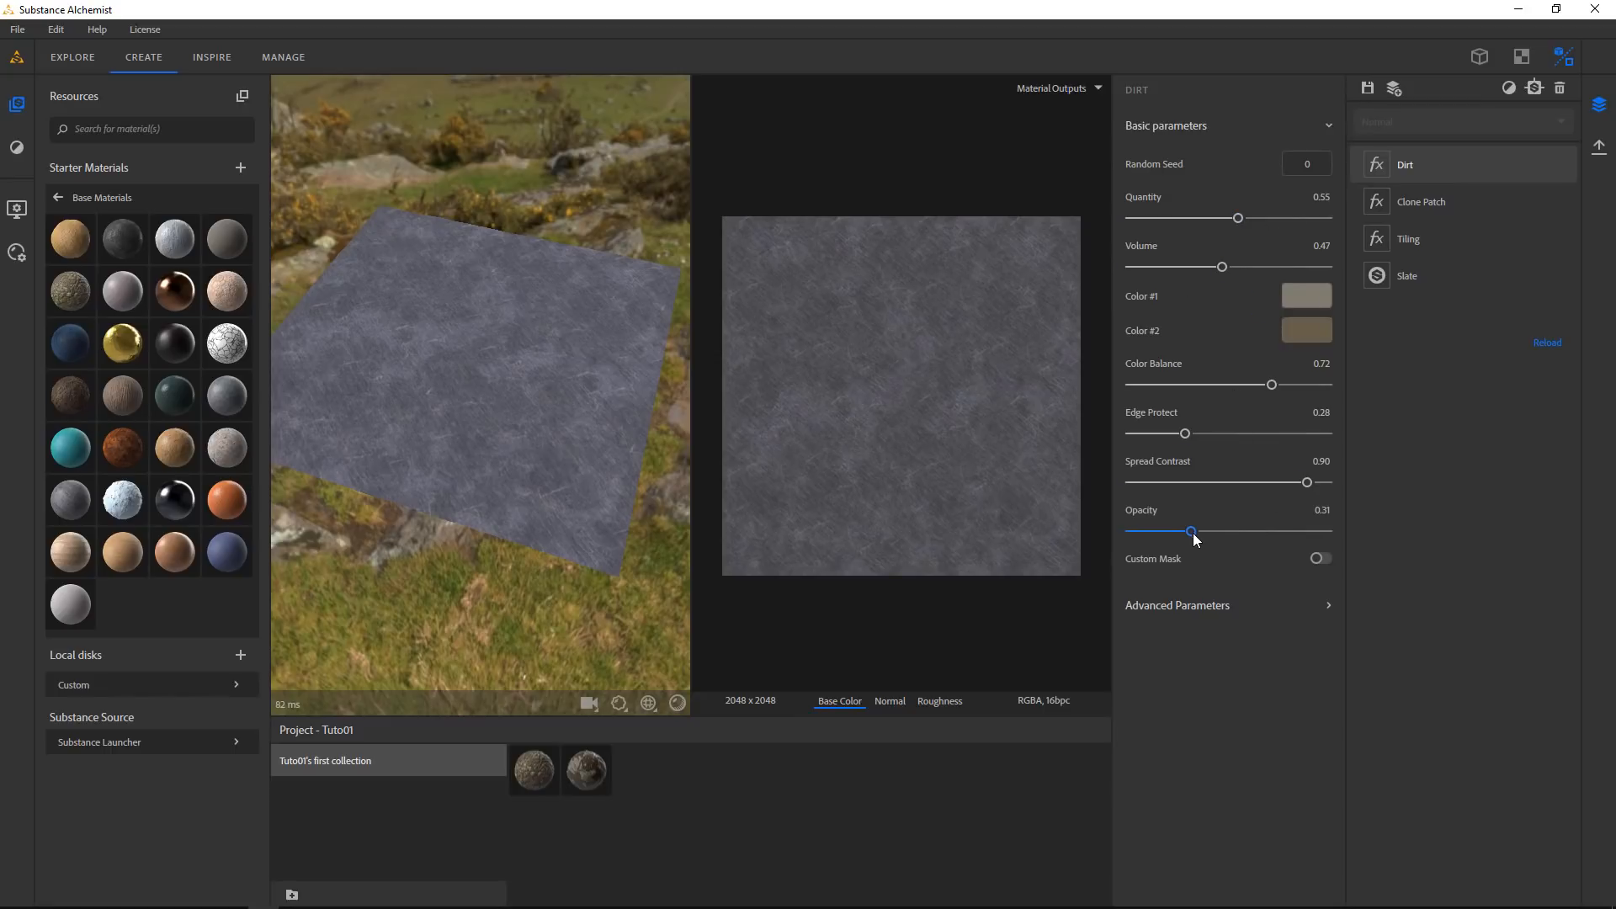
left_click_drag(1194, 535, 1186, 532)
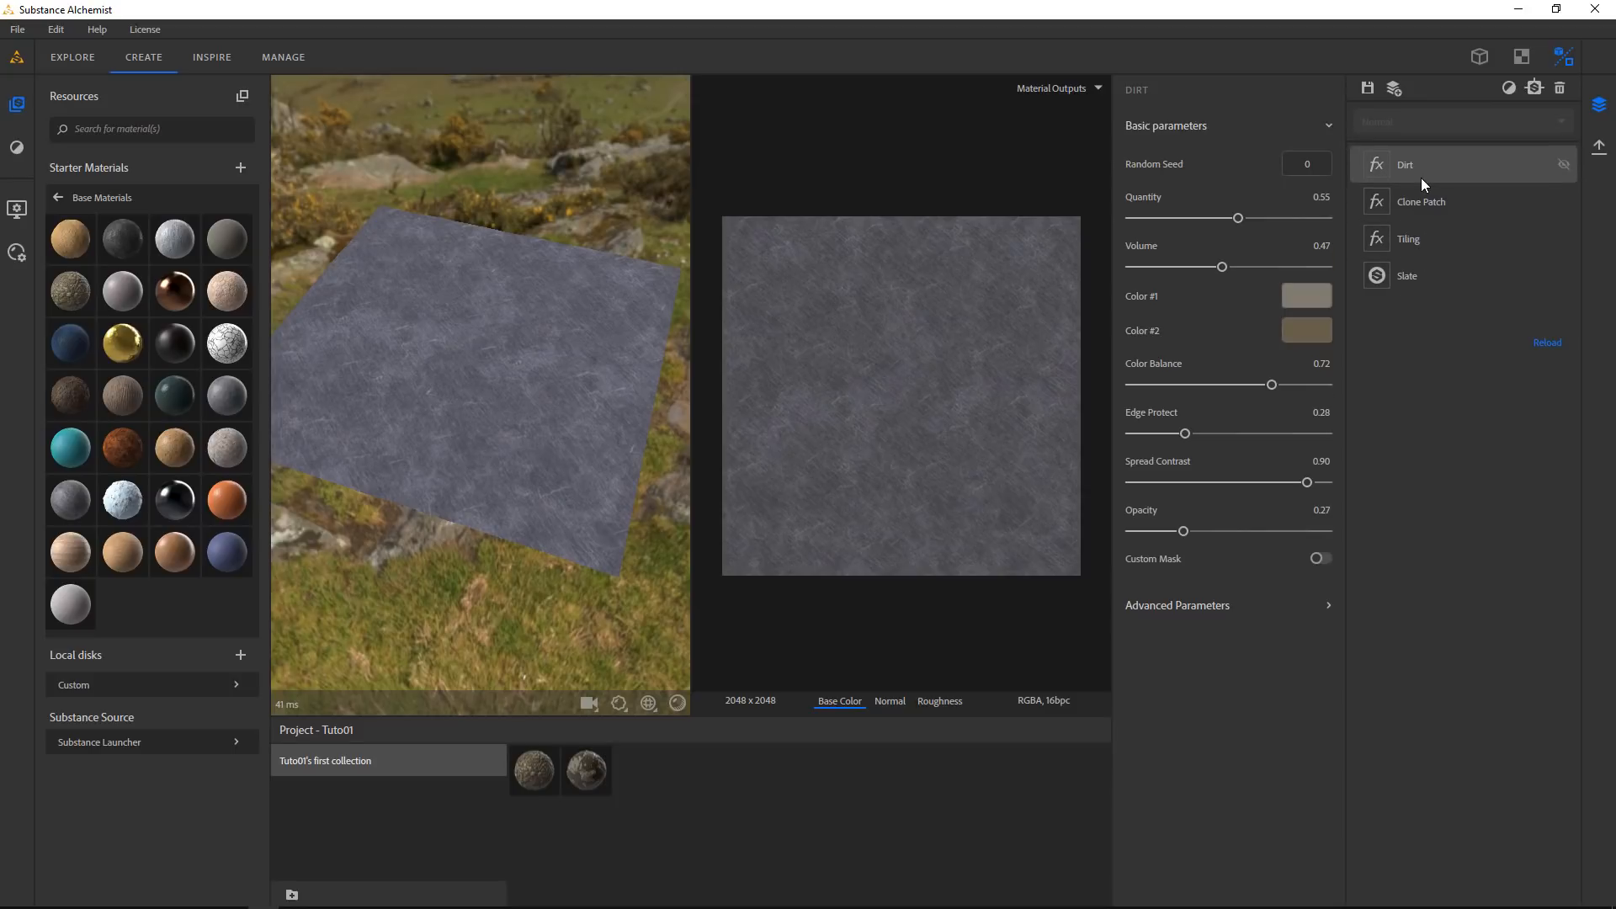
Add a Cracks filter on top of the Dirt filter and examine it closely in 3D
left_click(1507, 88)
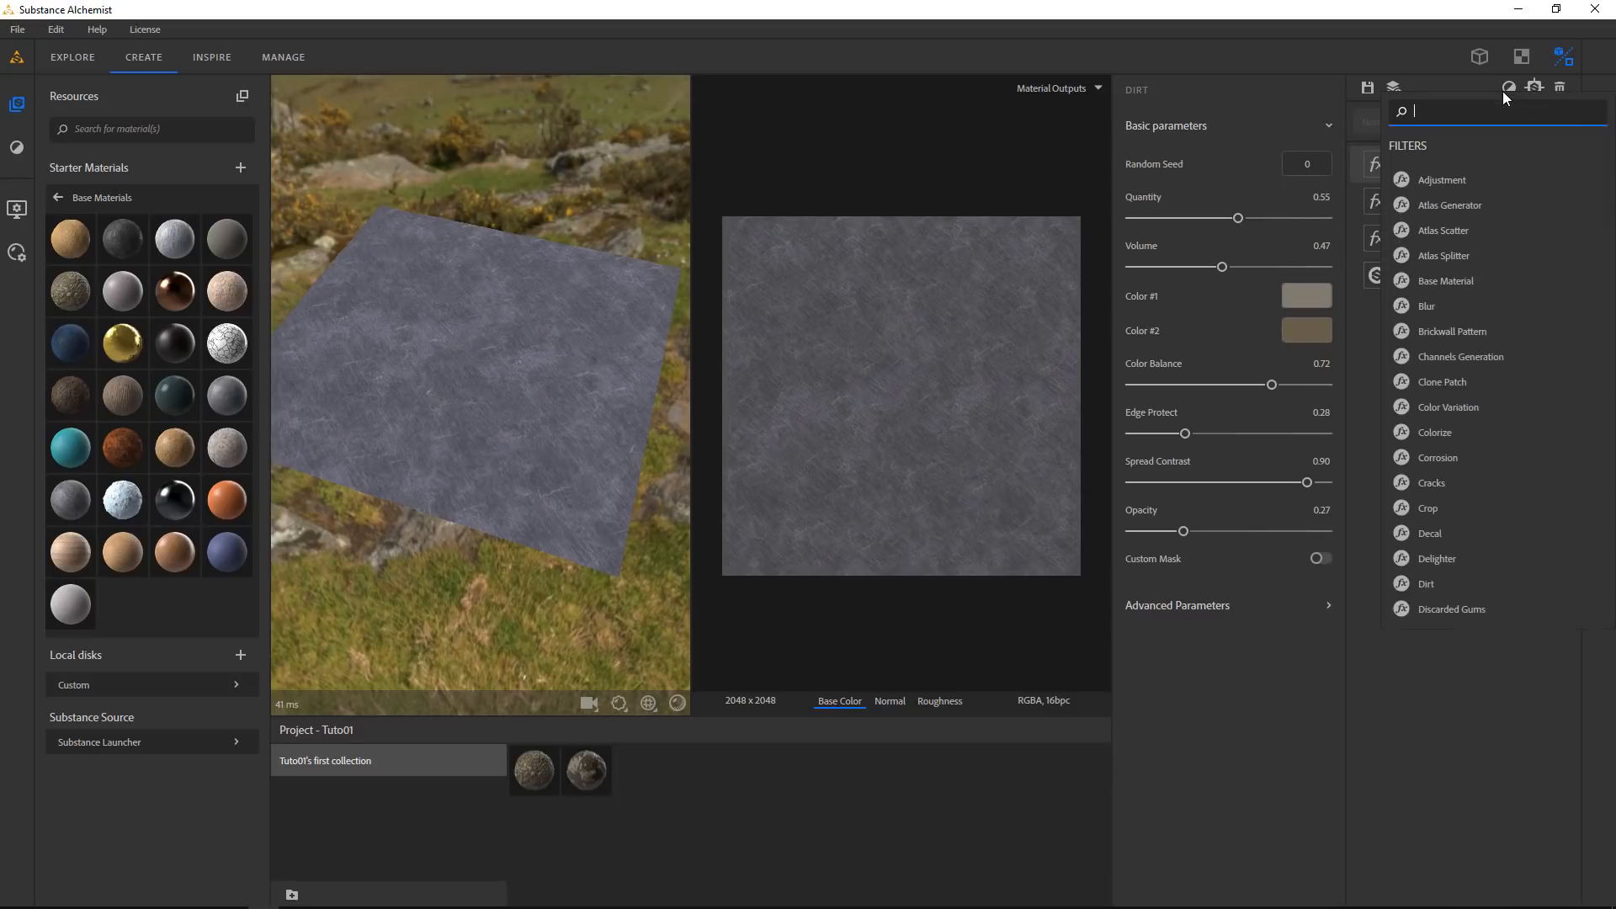
left_click(1434, 485)
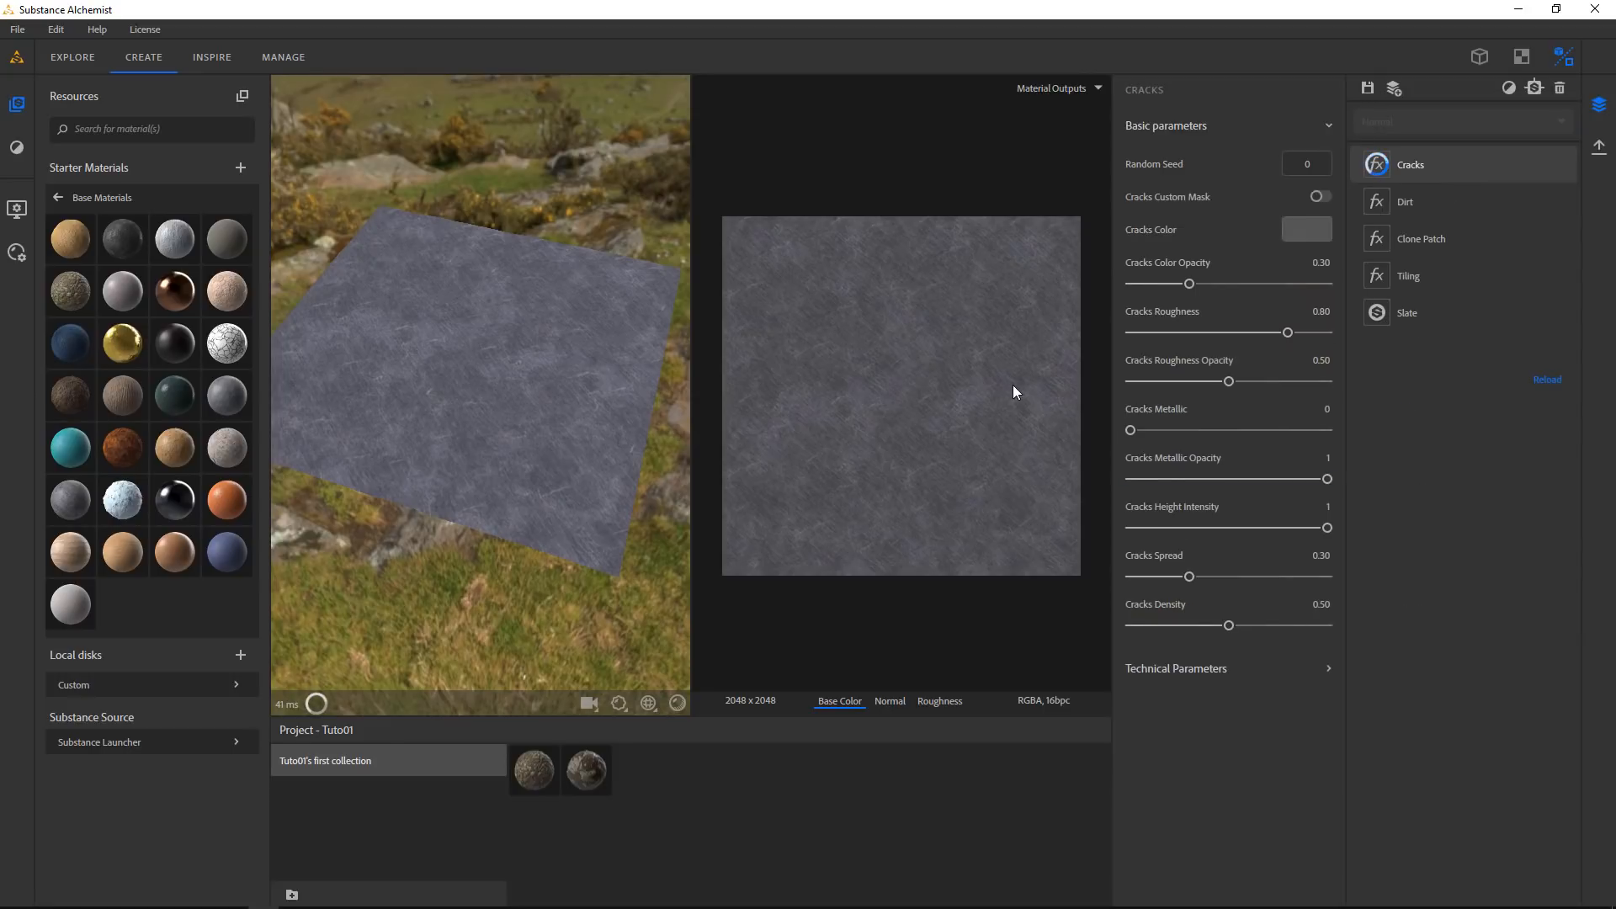
scroll(553, 417, "up", 6)
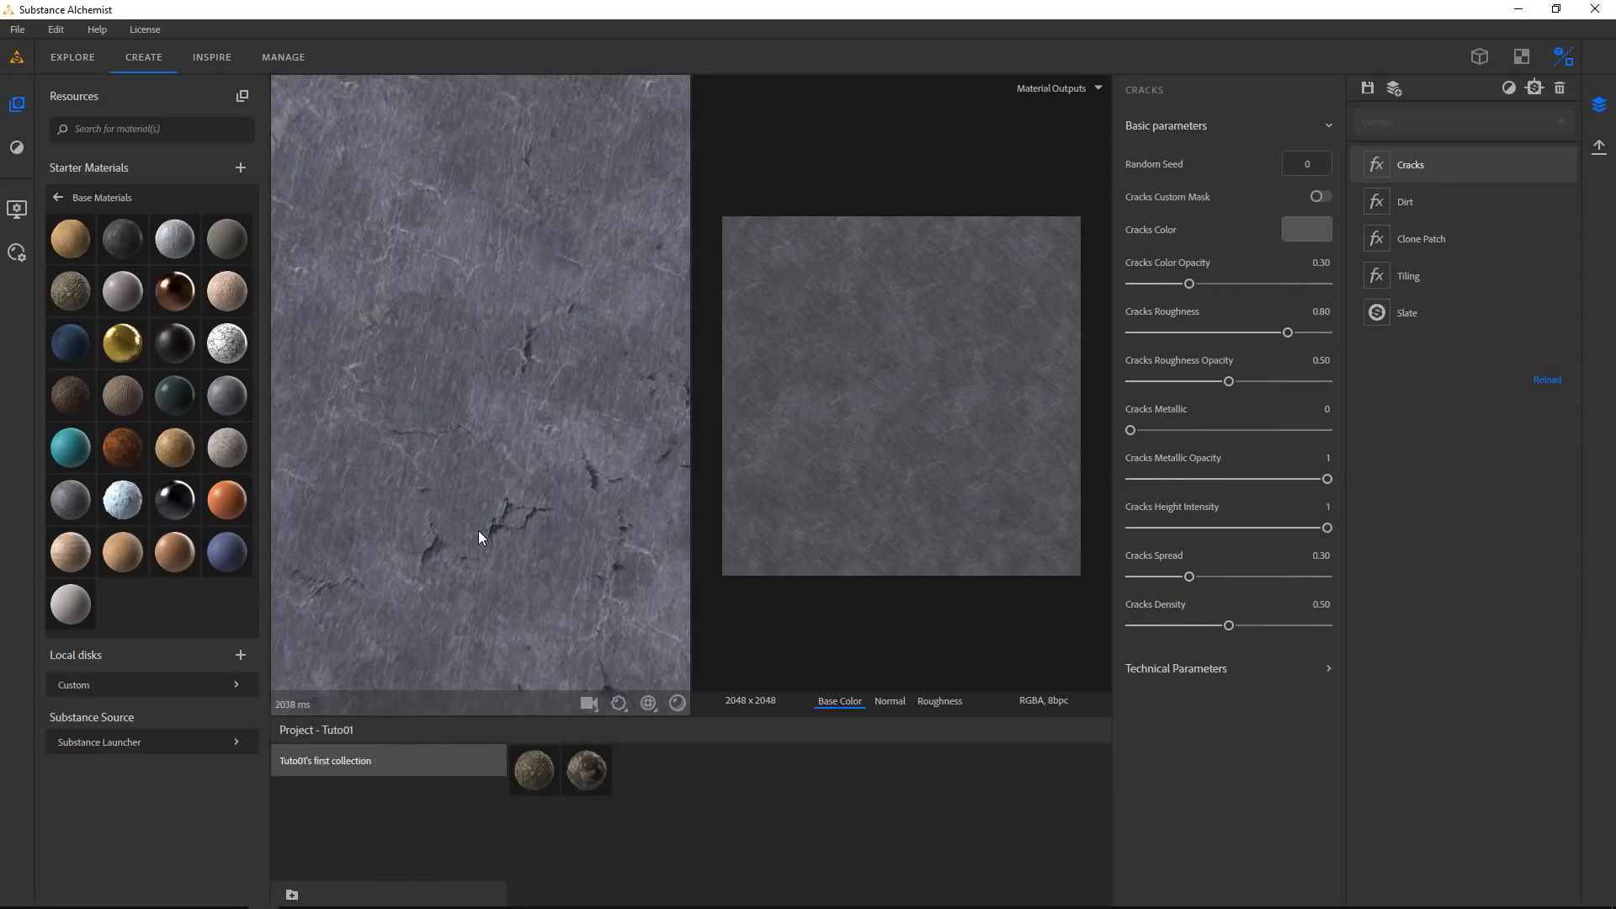
Turn on displacement in the 3D view and show the Normal output to inspect the cracks
left_click(677, 702)
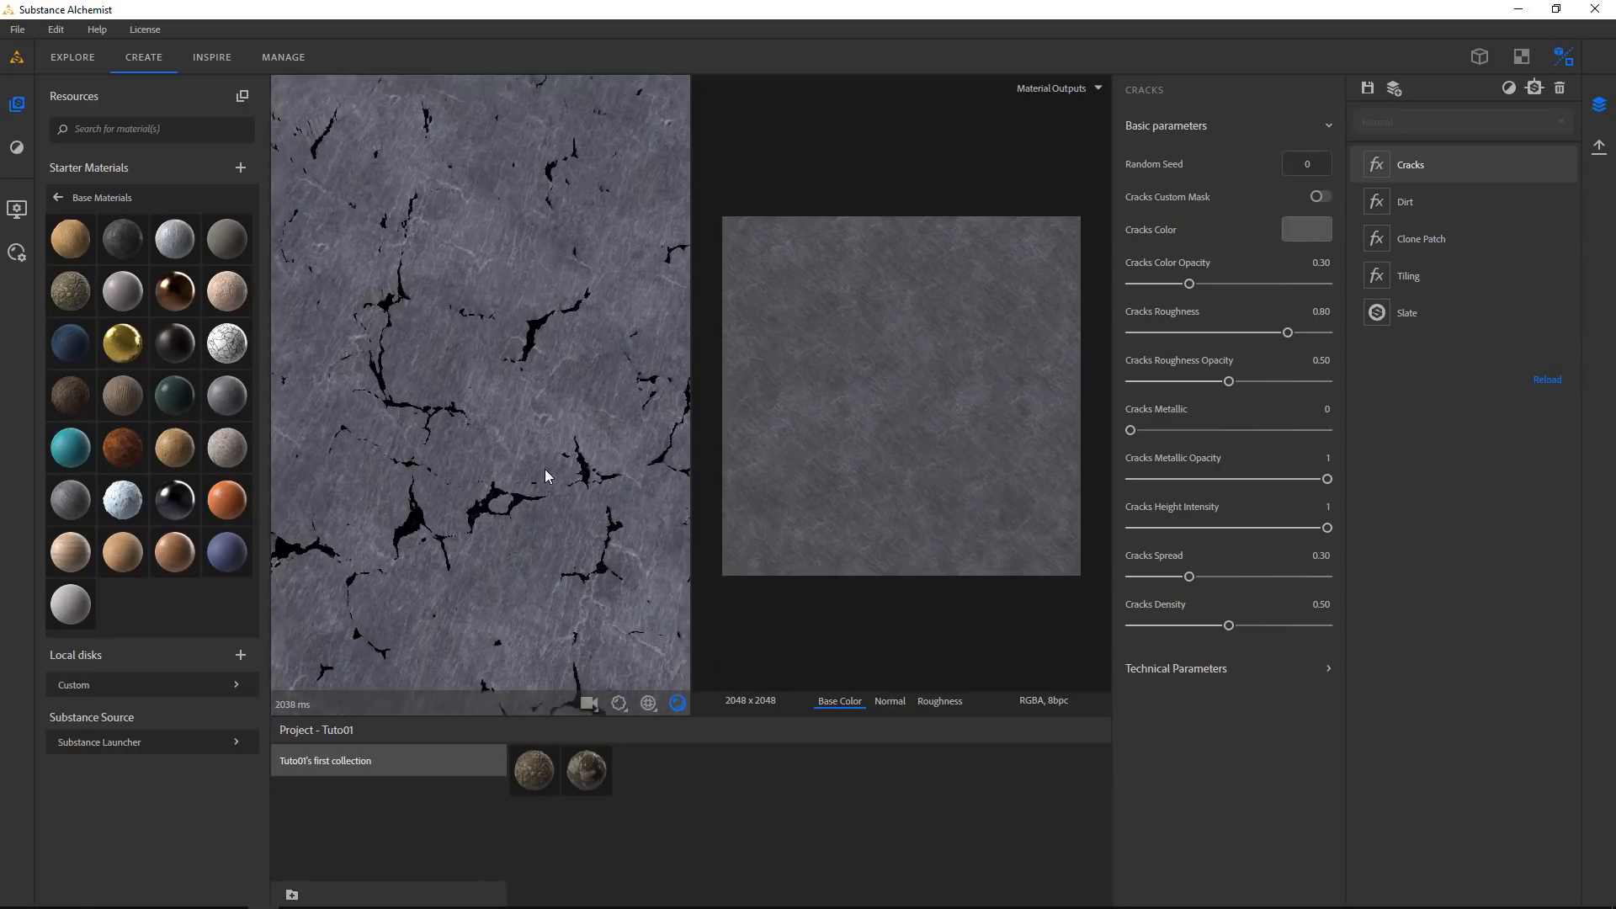
left_click_drag(546, 470, 546, 493)
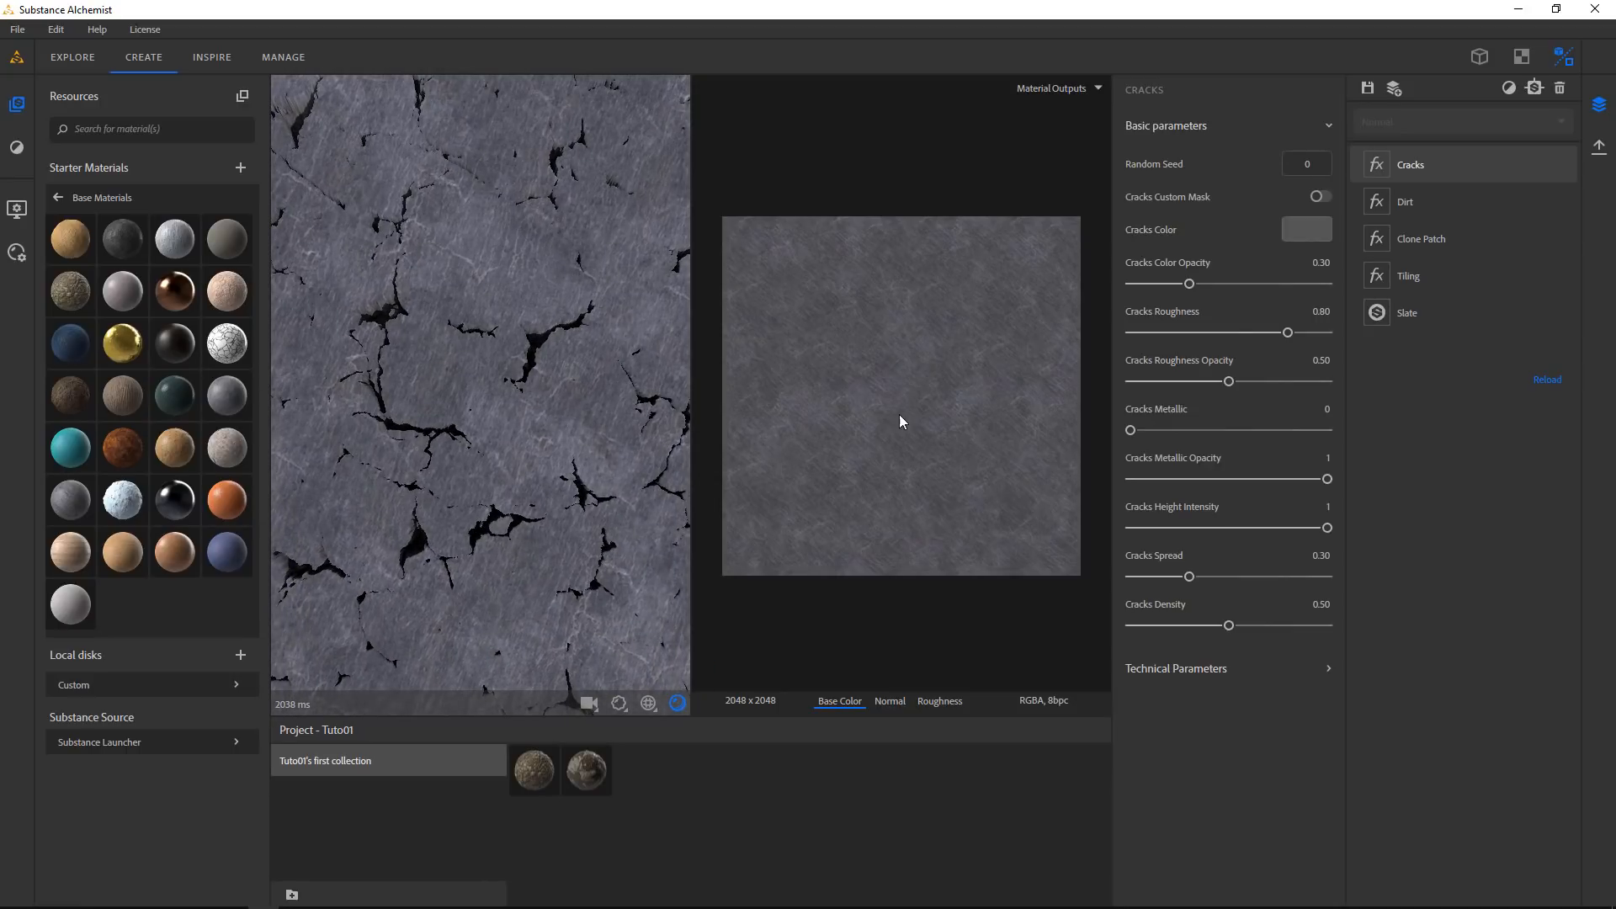
scroll(909, 382, "up", 3)
left_click(890, 702)
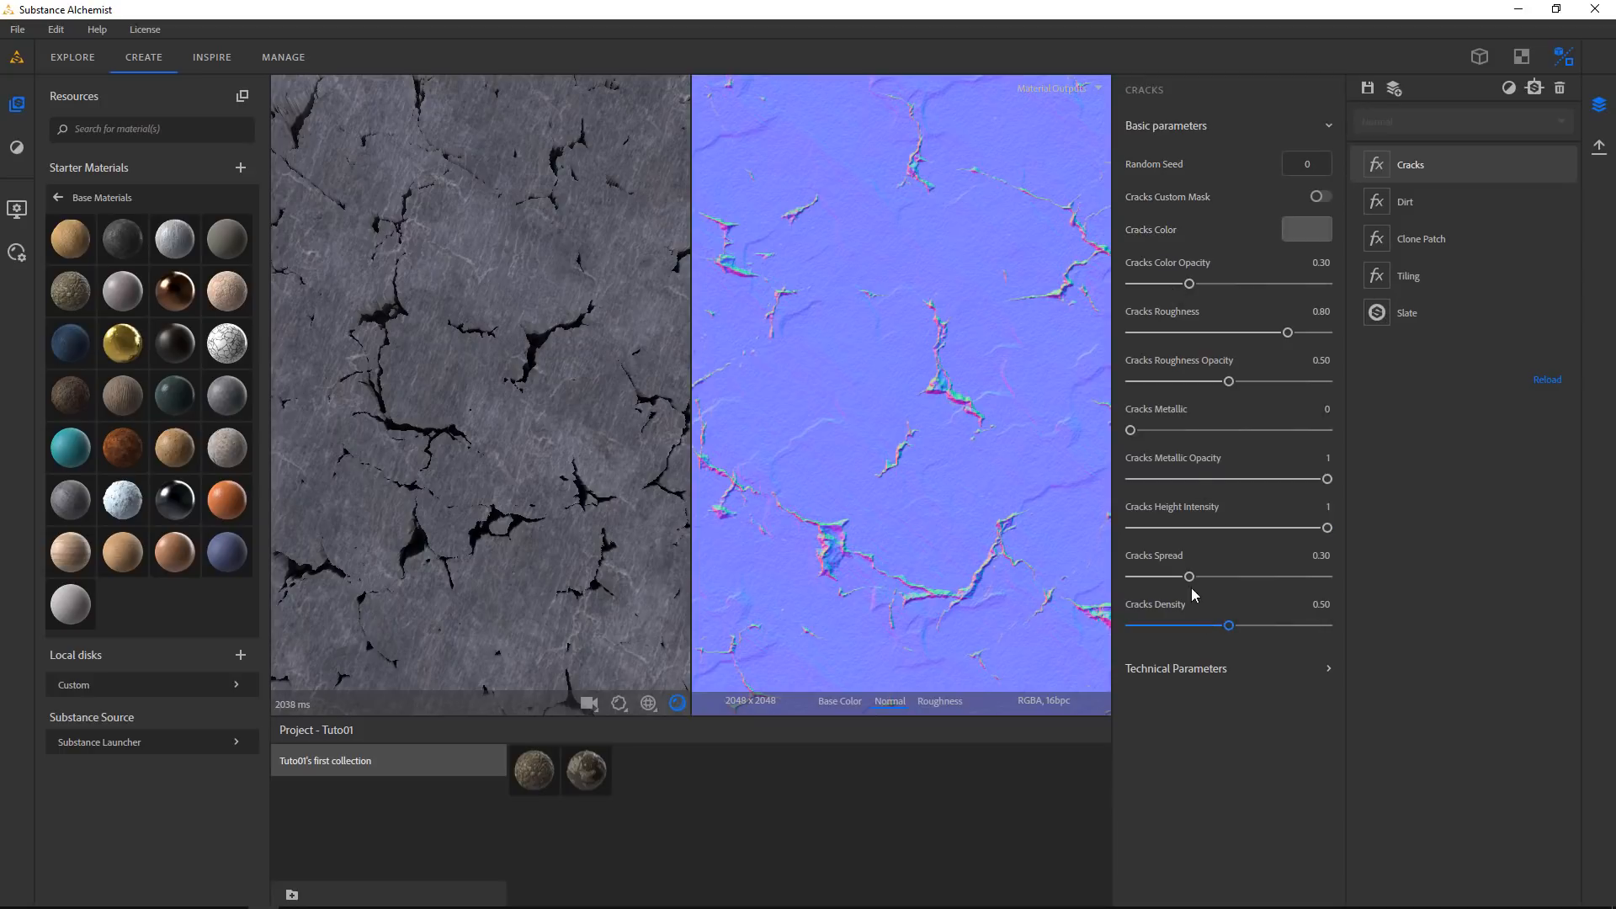
Set the Cracks Spread to 0.04, Cracks Density to 0.22 and Cracks Height Intensity to 0.20
left_click_drag(1189, 577, 1138, 579)
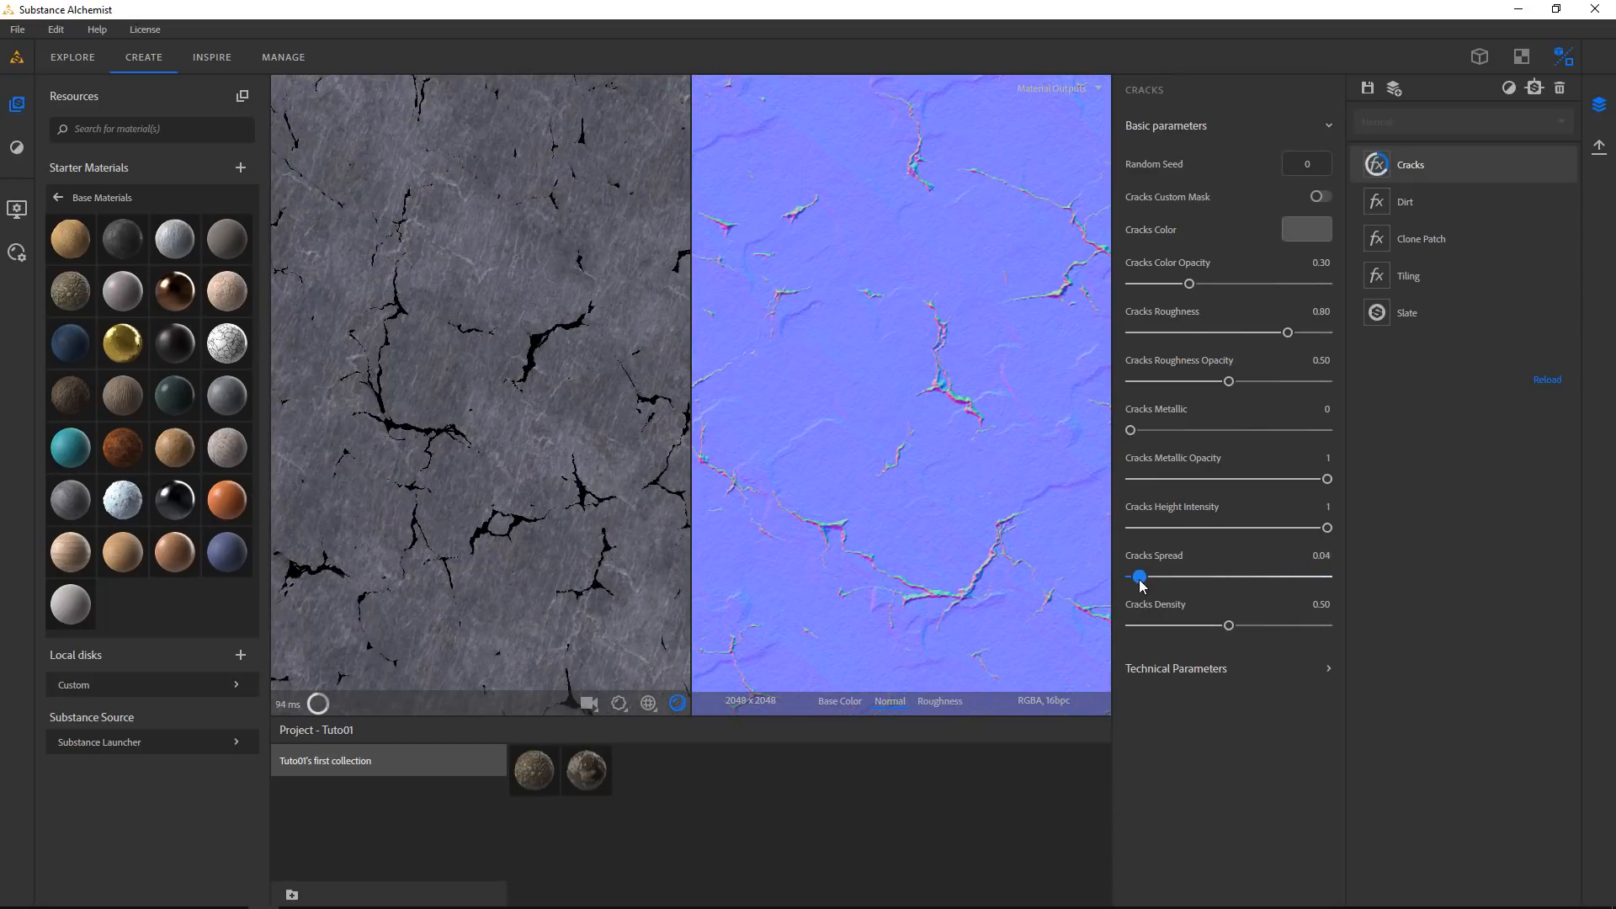
left_click_drag(1230, 627, 1173, 627)
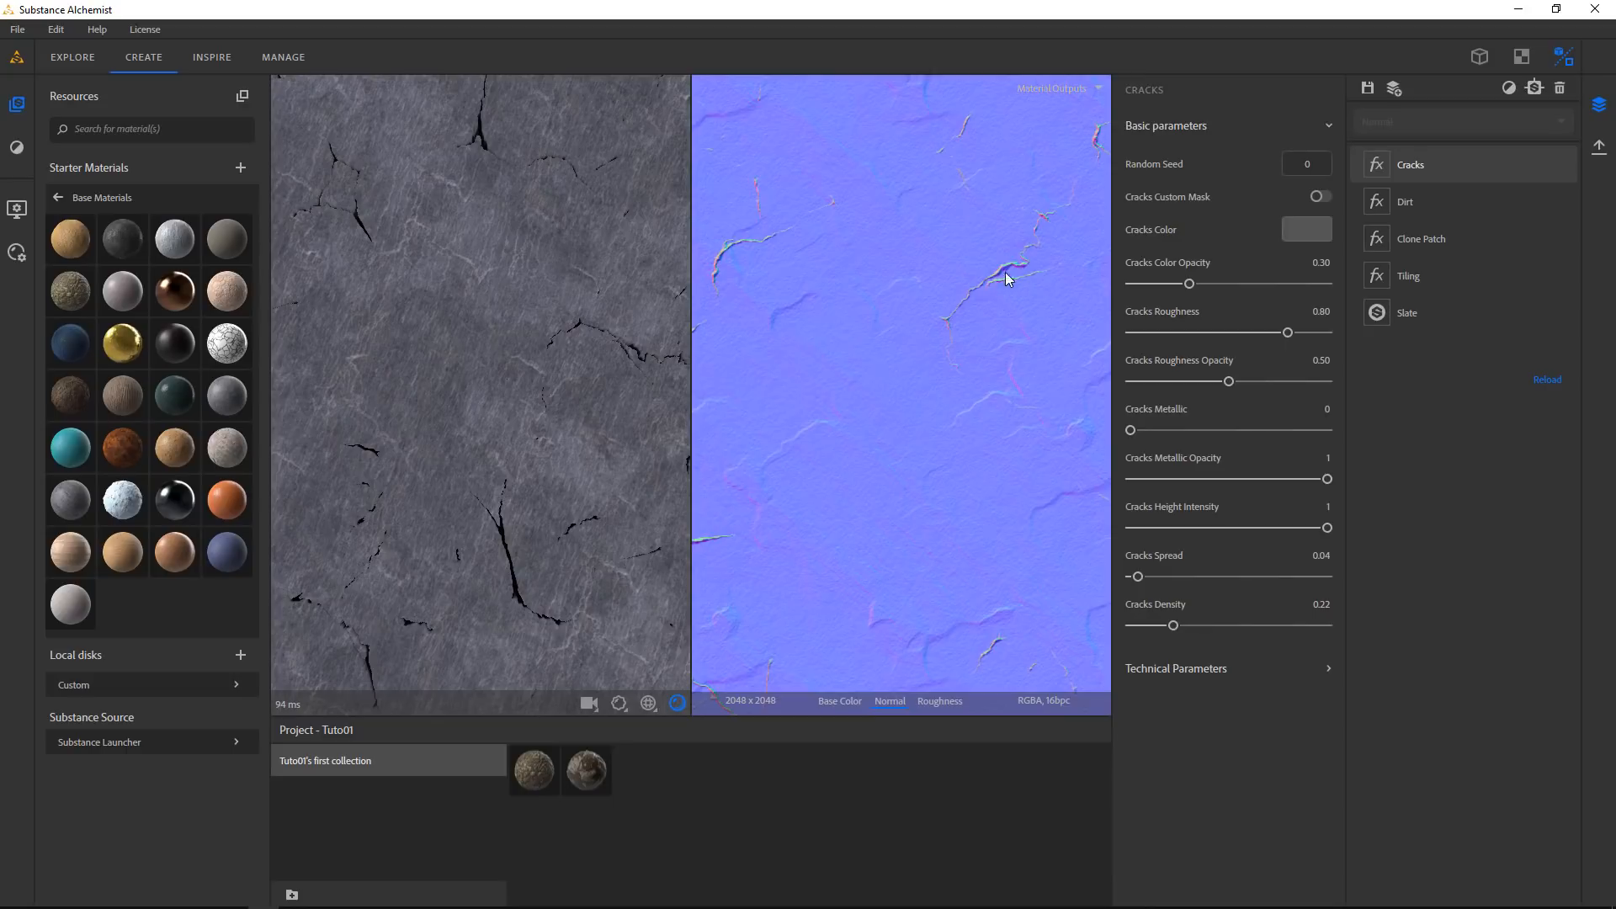
left_click_drag(1320, 531, 1169, 534)
scroll(563, 449, "down", 5)
left_click_drag(568, 449, 506, 508)
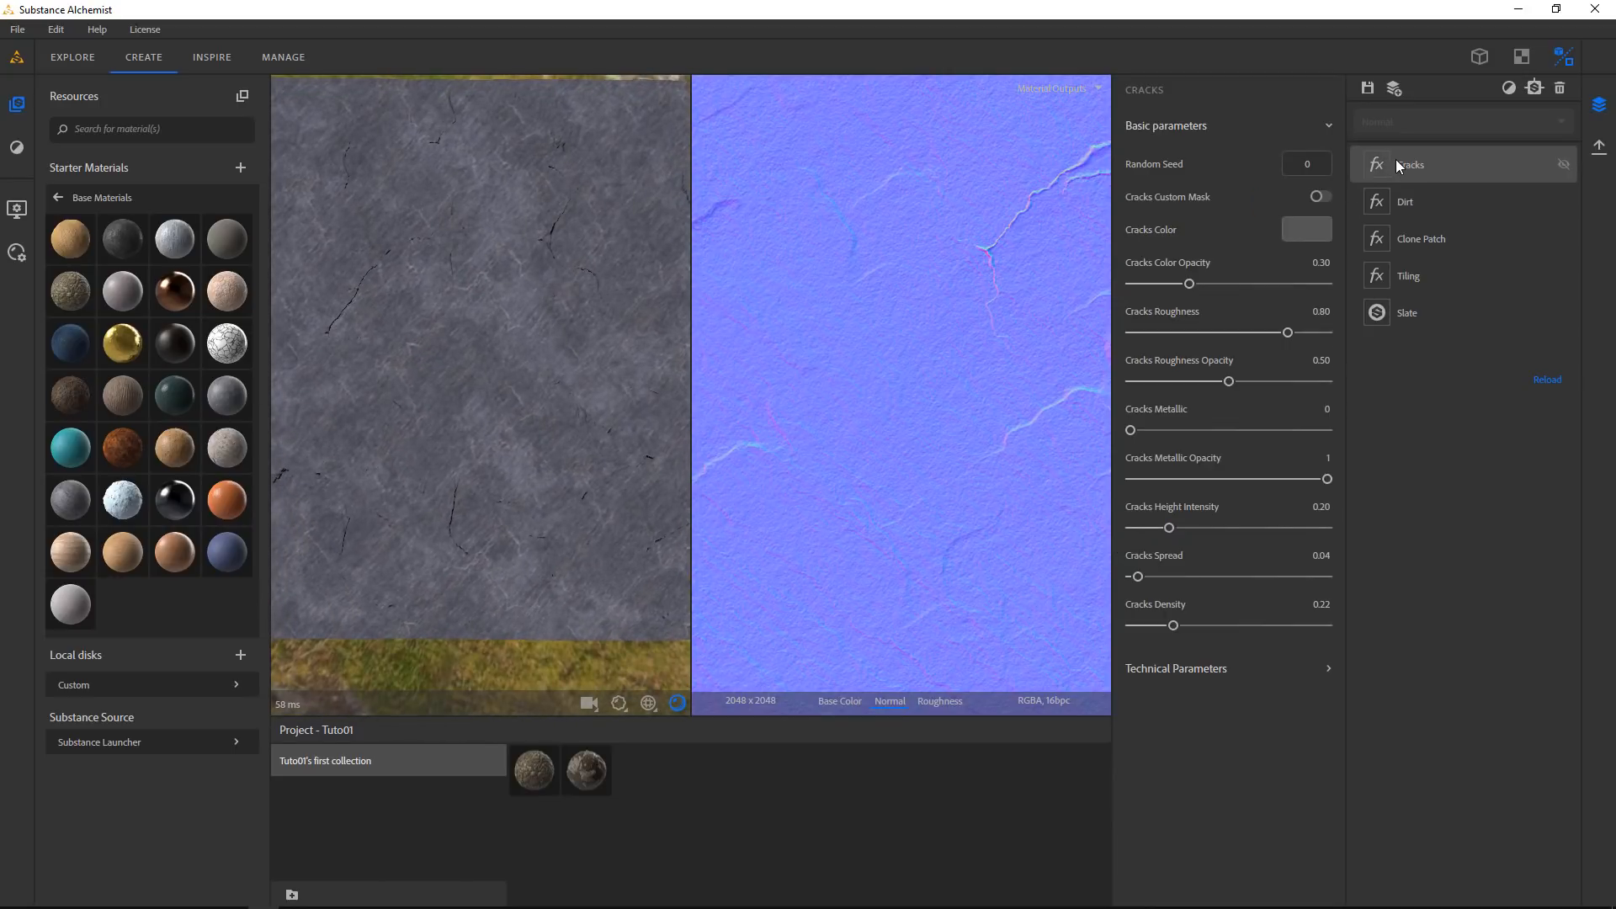
Add a Parquet Pattern filter on top of the Cracks filter and examine the slate planks in 3D
left_click(1510, 87)
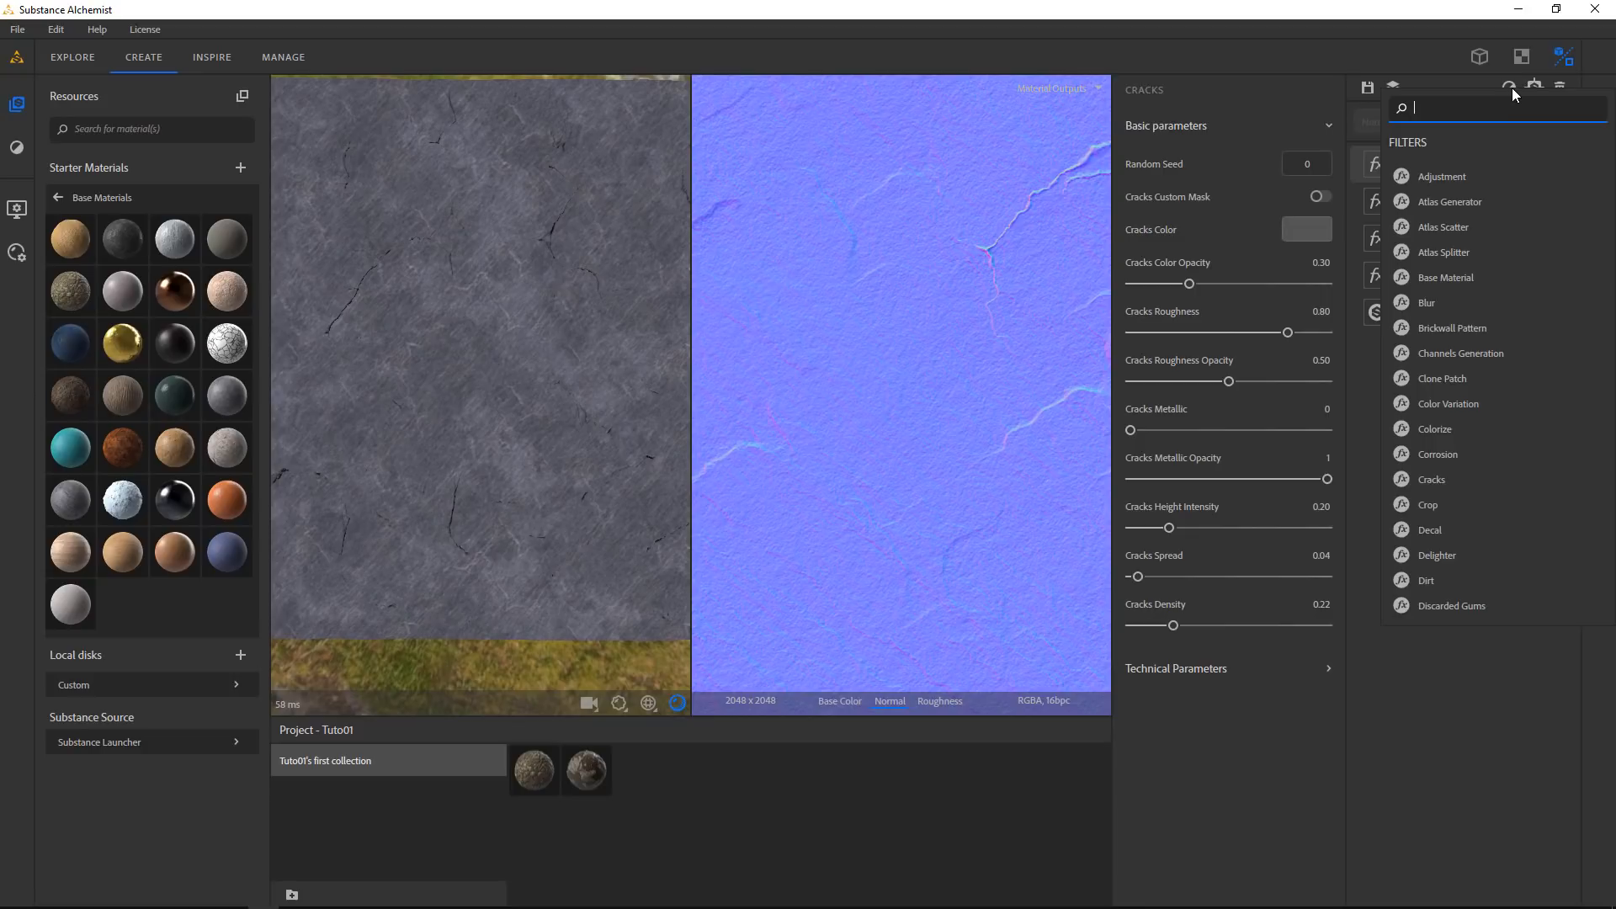
scroll(1483, 478, "down", 3)
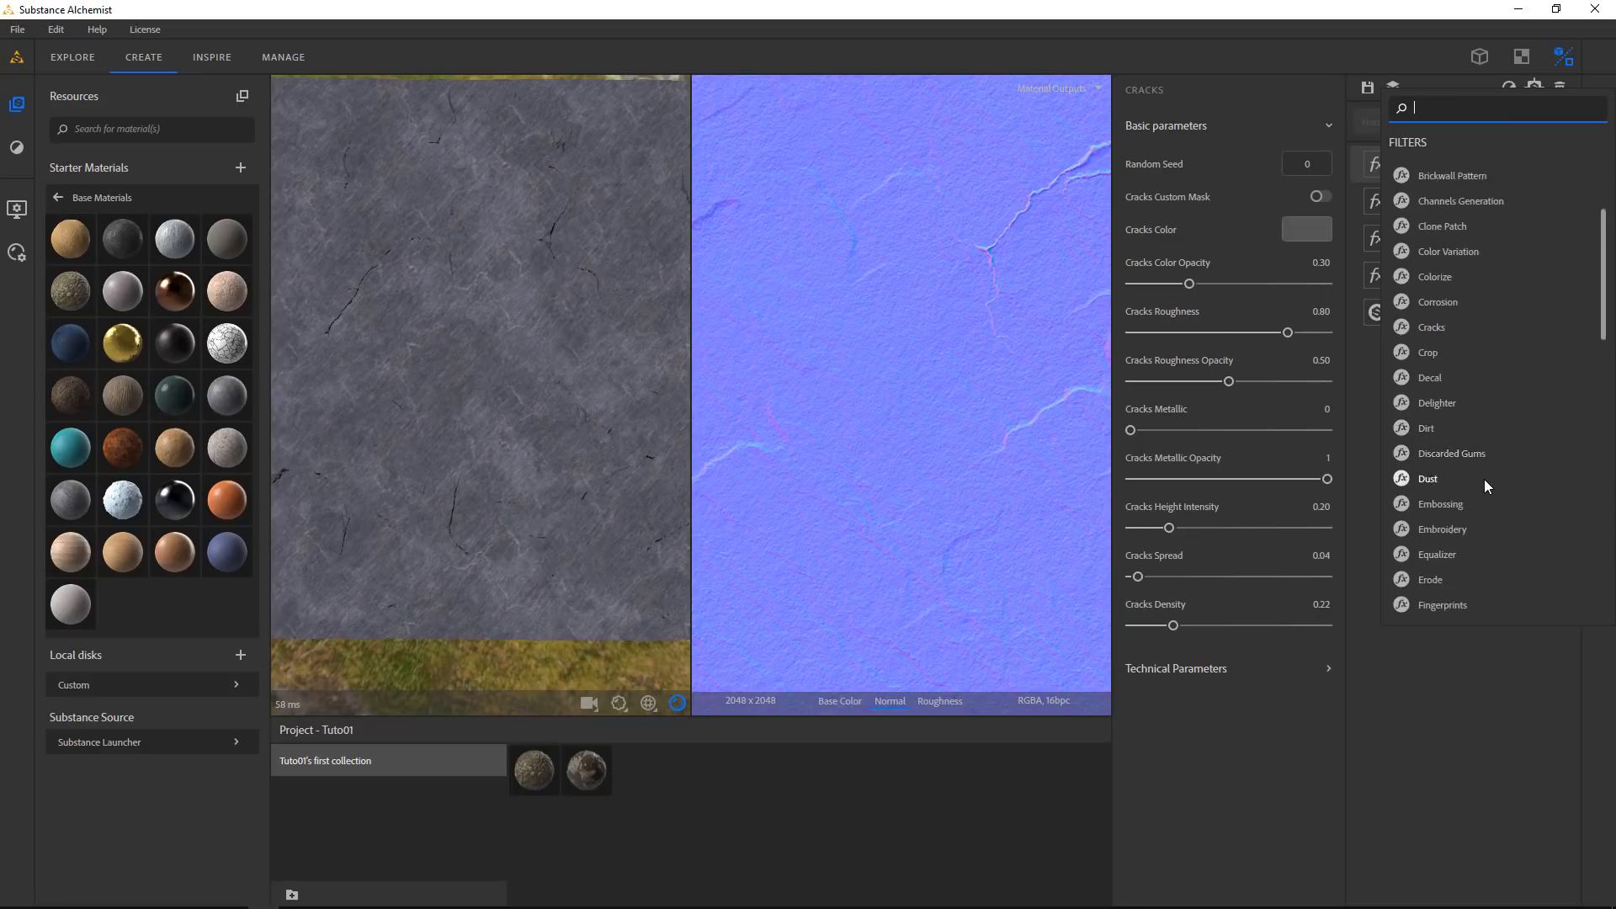
scroll(1483, 475, "down", 8)
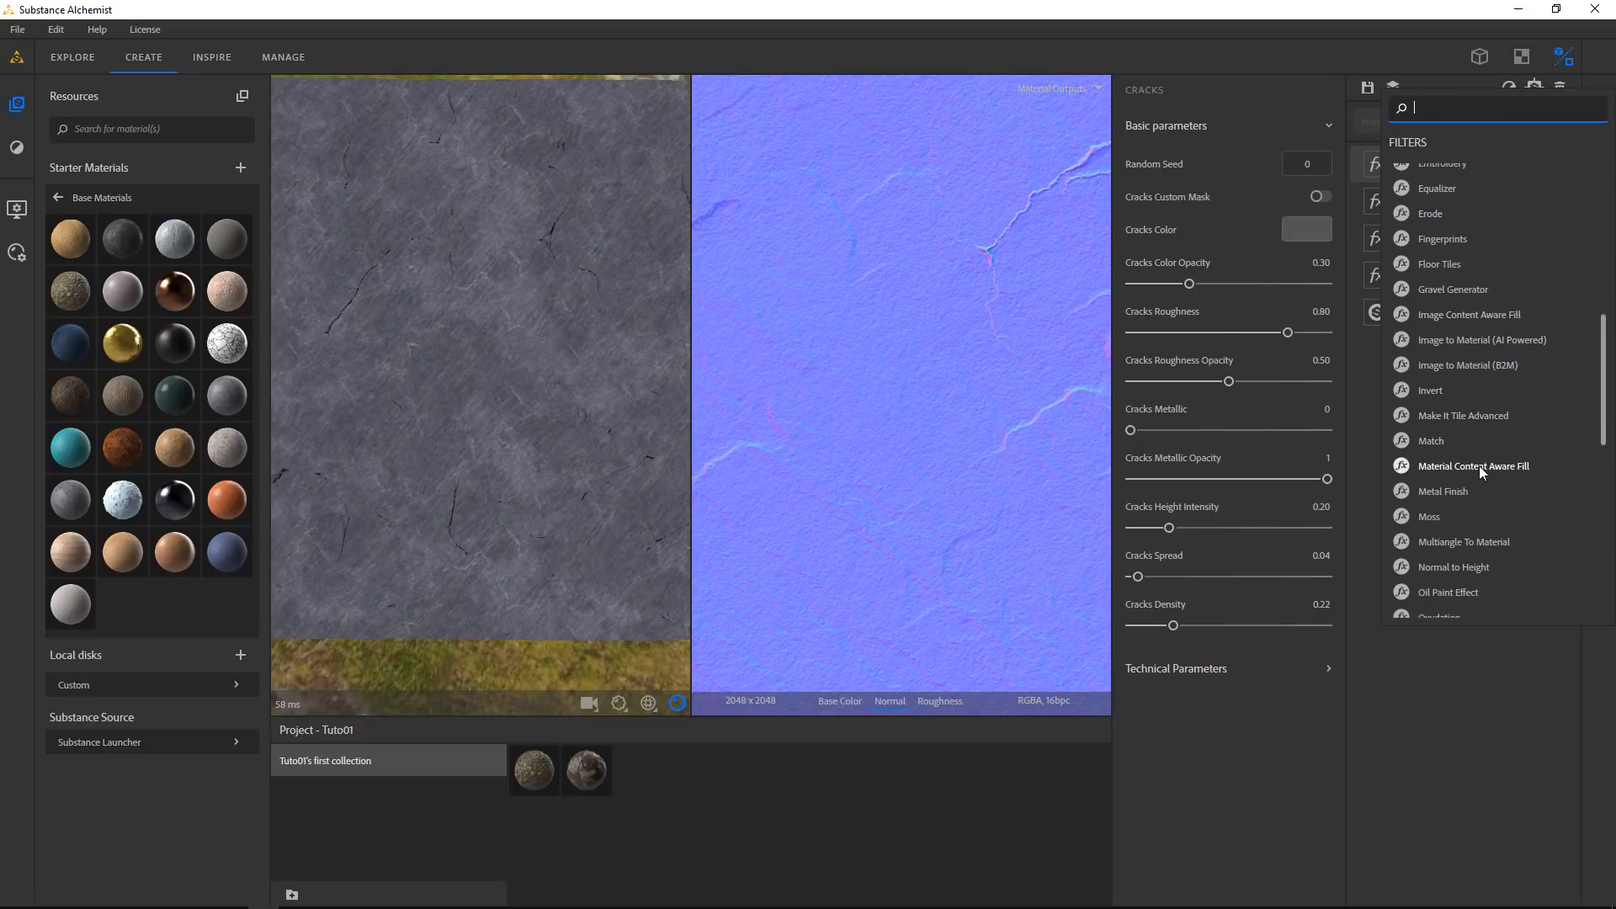
scroll(1478, 466, "down", 1)
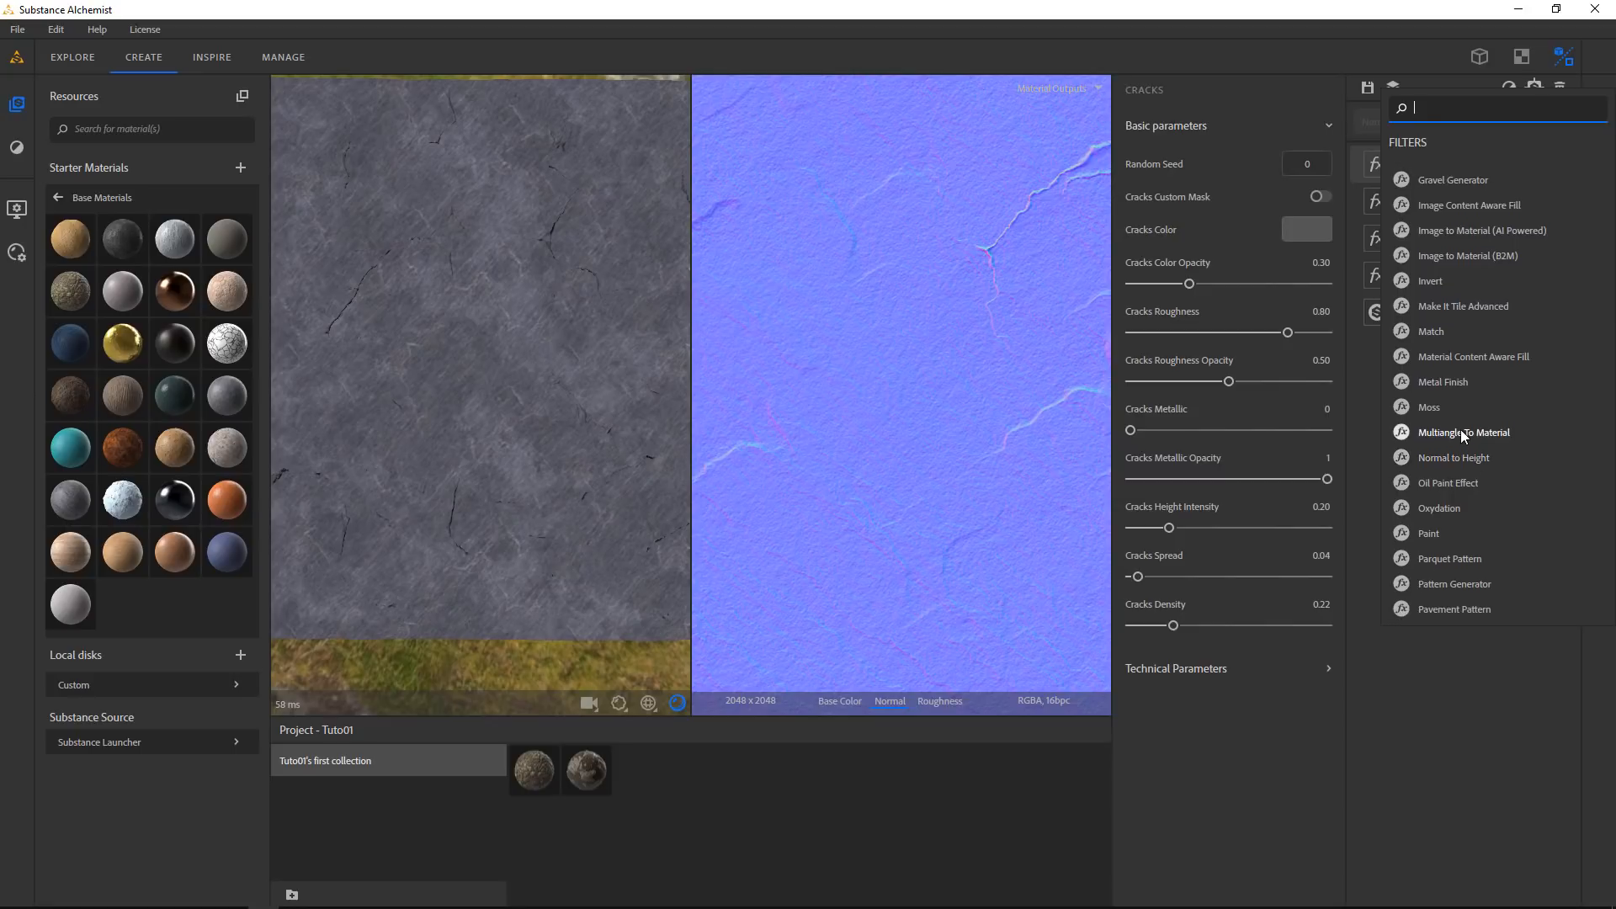
scroll(1461, 429, "down", 1)
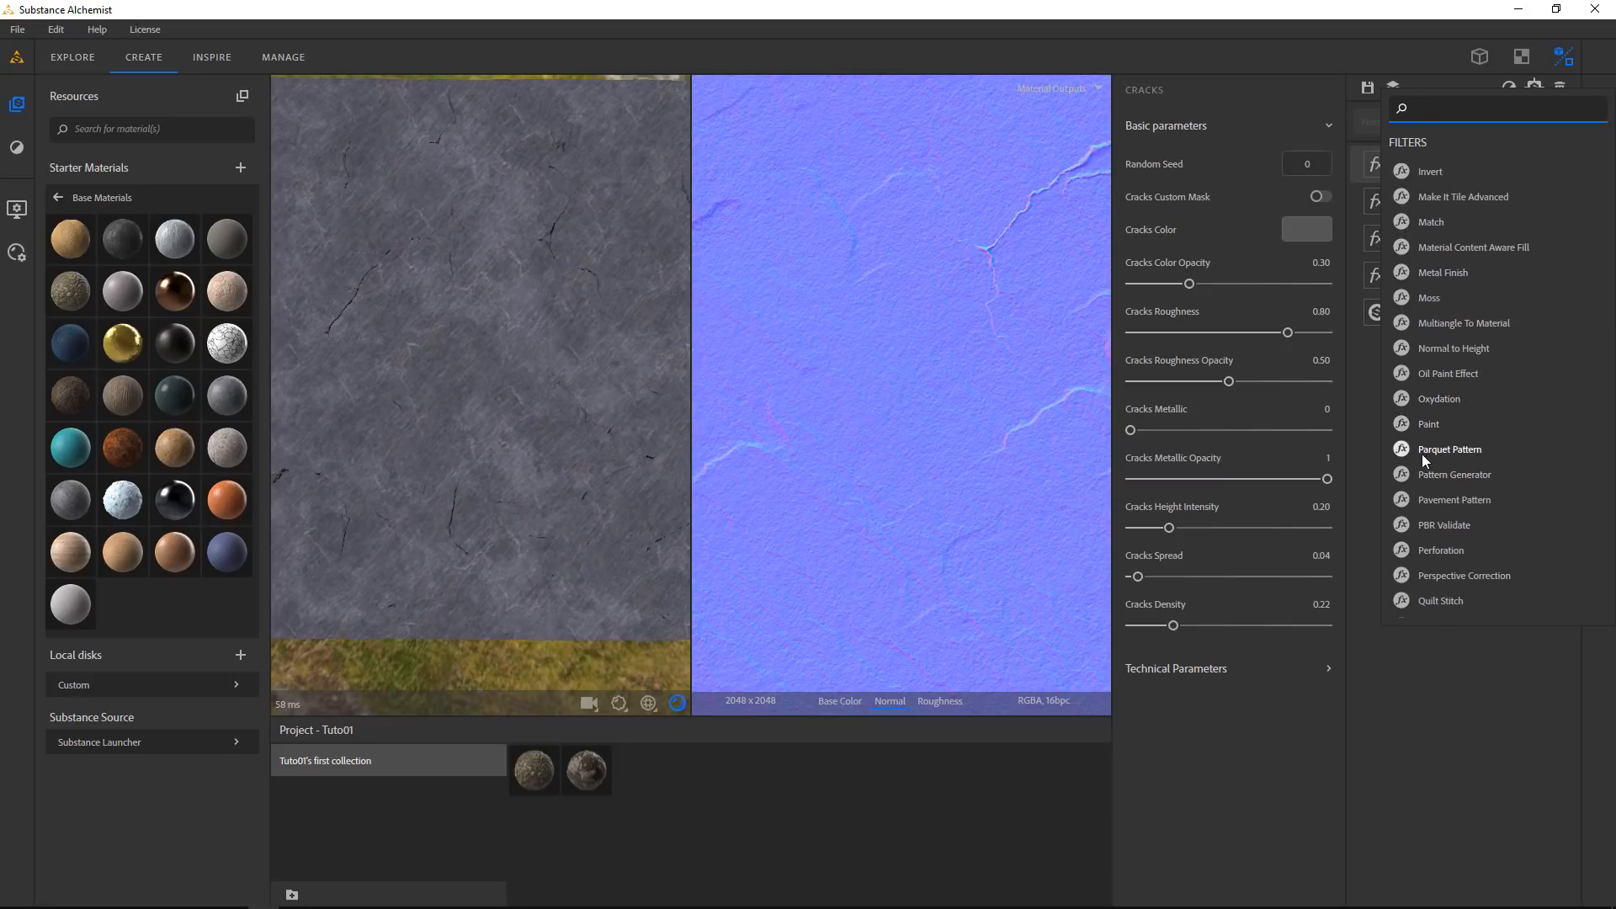
left_click(1438, 452)
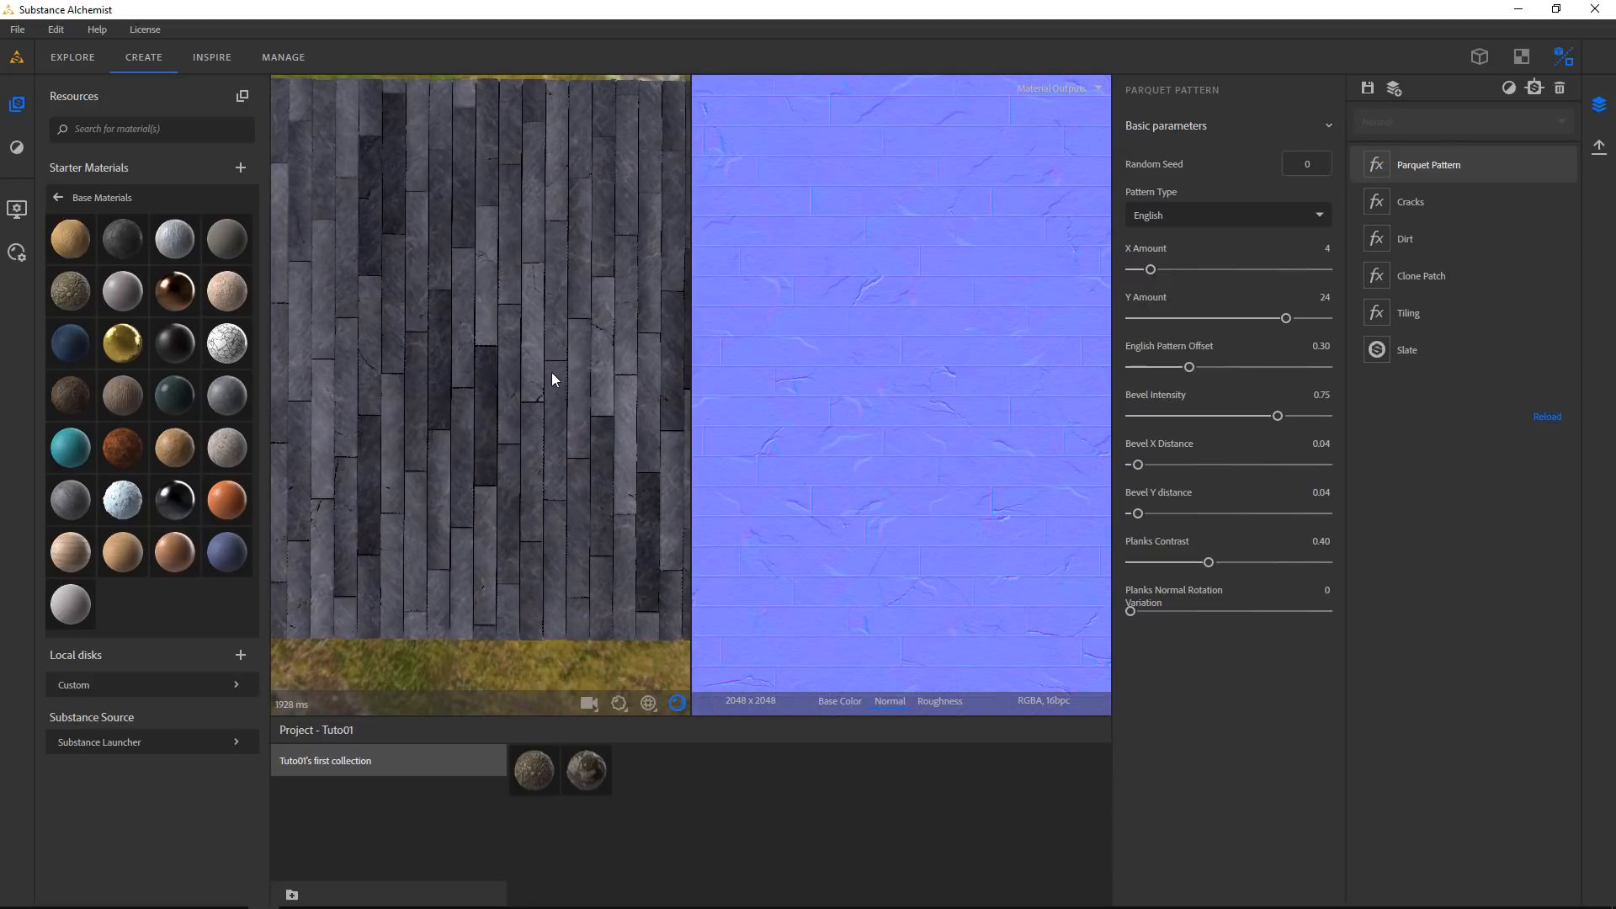
scroll(547, 377, "down", 3)
scroll(602, 388, "up", 5)
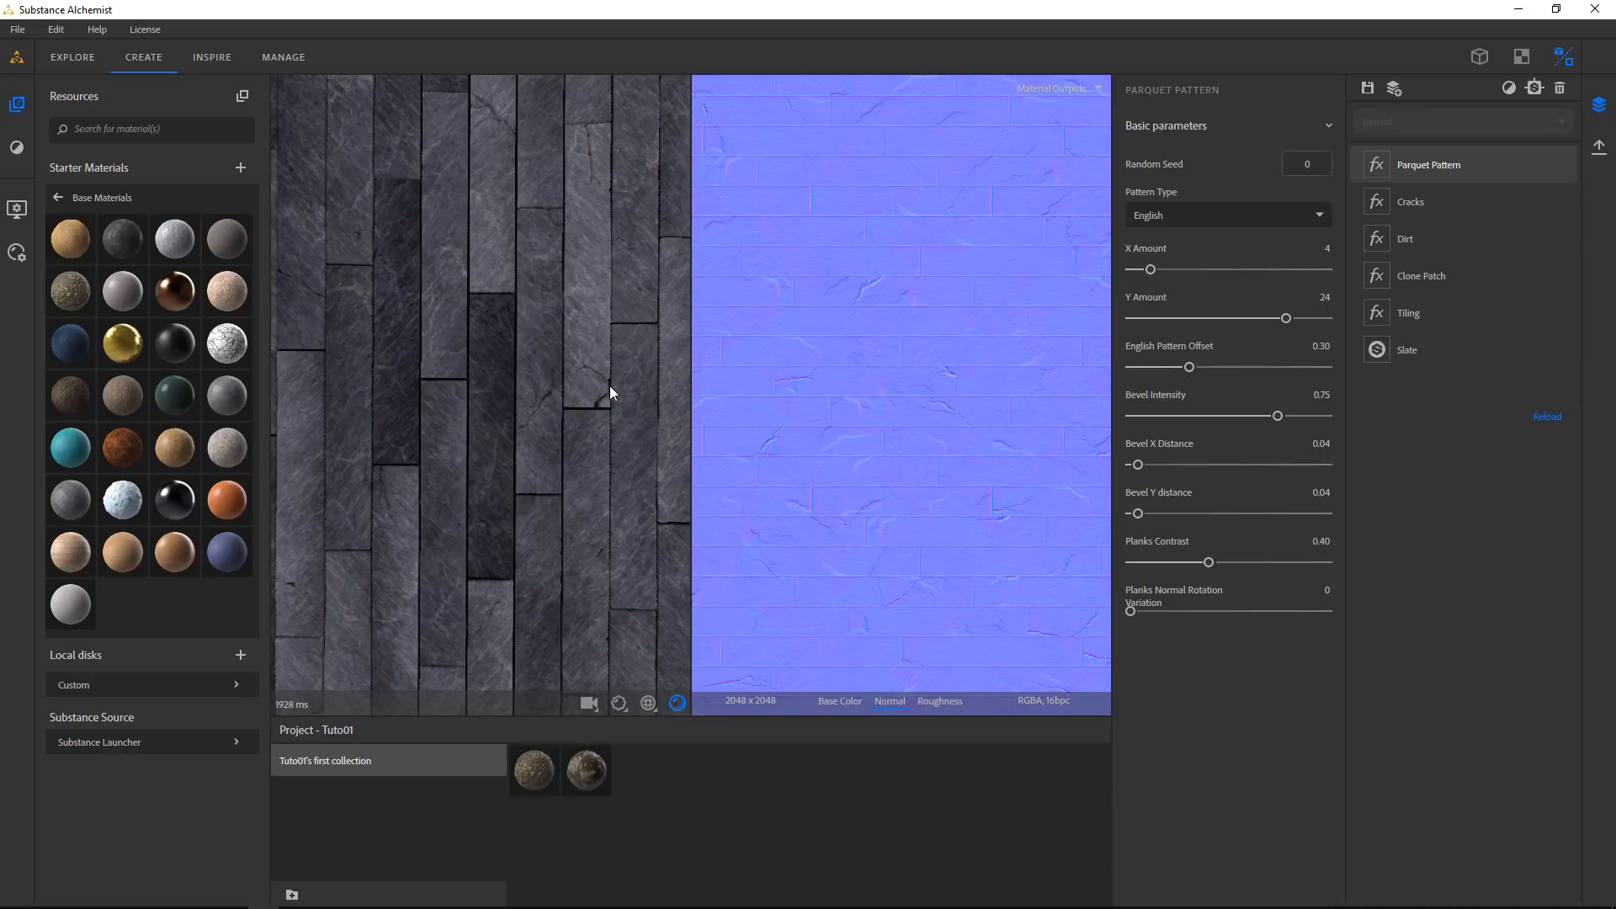
Delete the Parquet Pattern filter, add a Pavement Pattern filter on top of Cracks, and examine the paving in 3D
left_click(1480, 164)
left_click(1484, 165)
key("Delete")
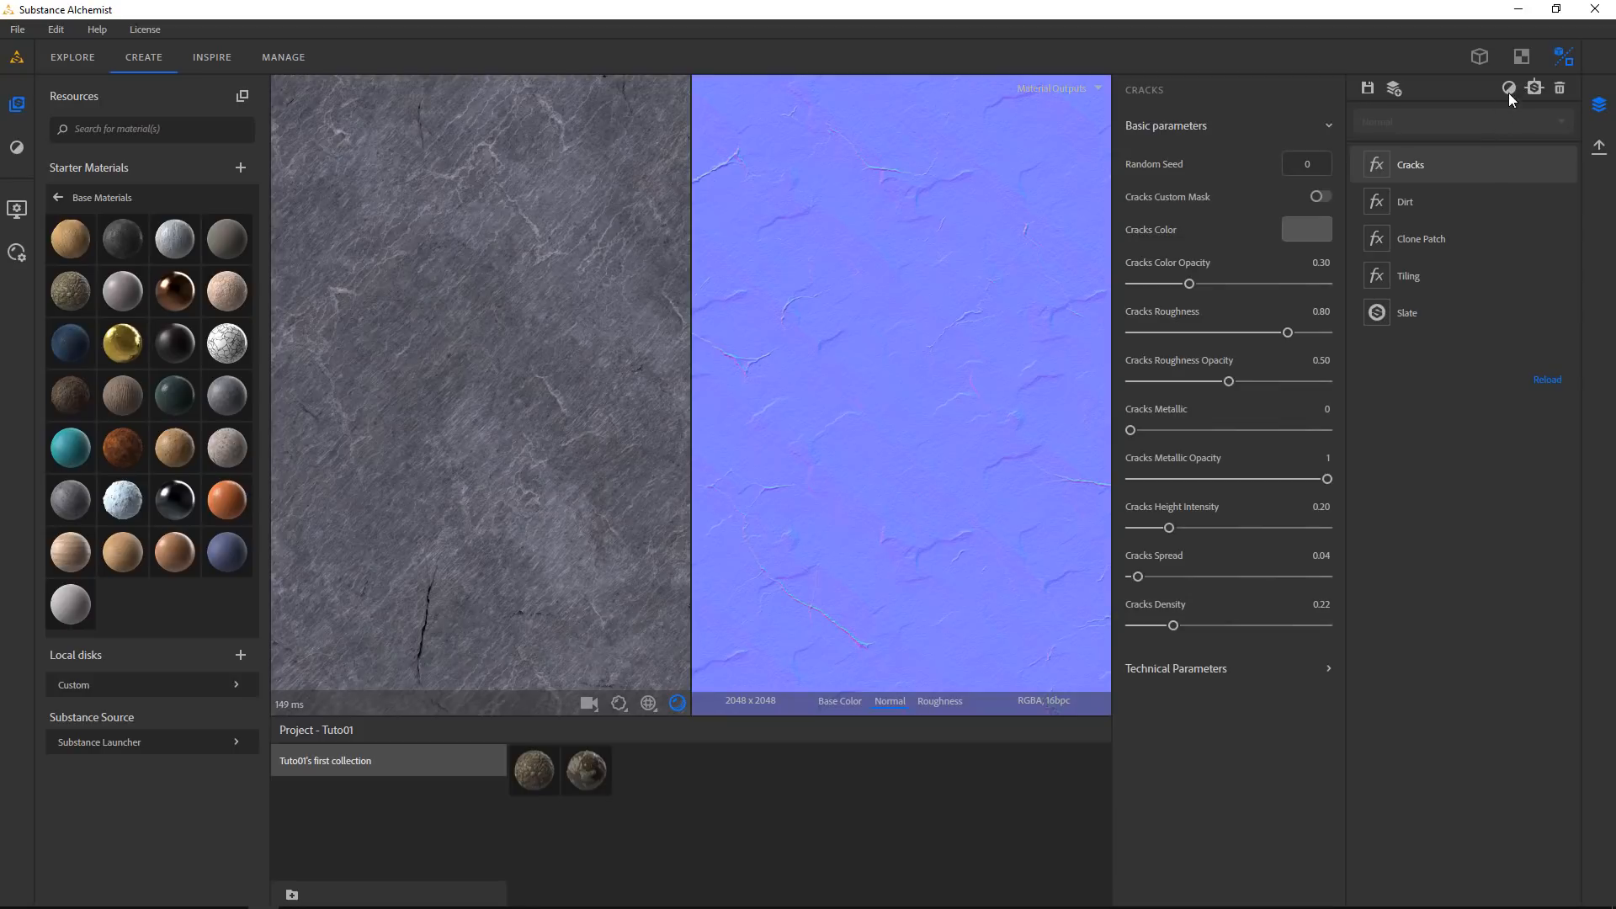
left_click(1509, 89)
type("pa")
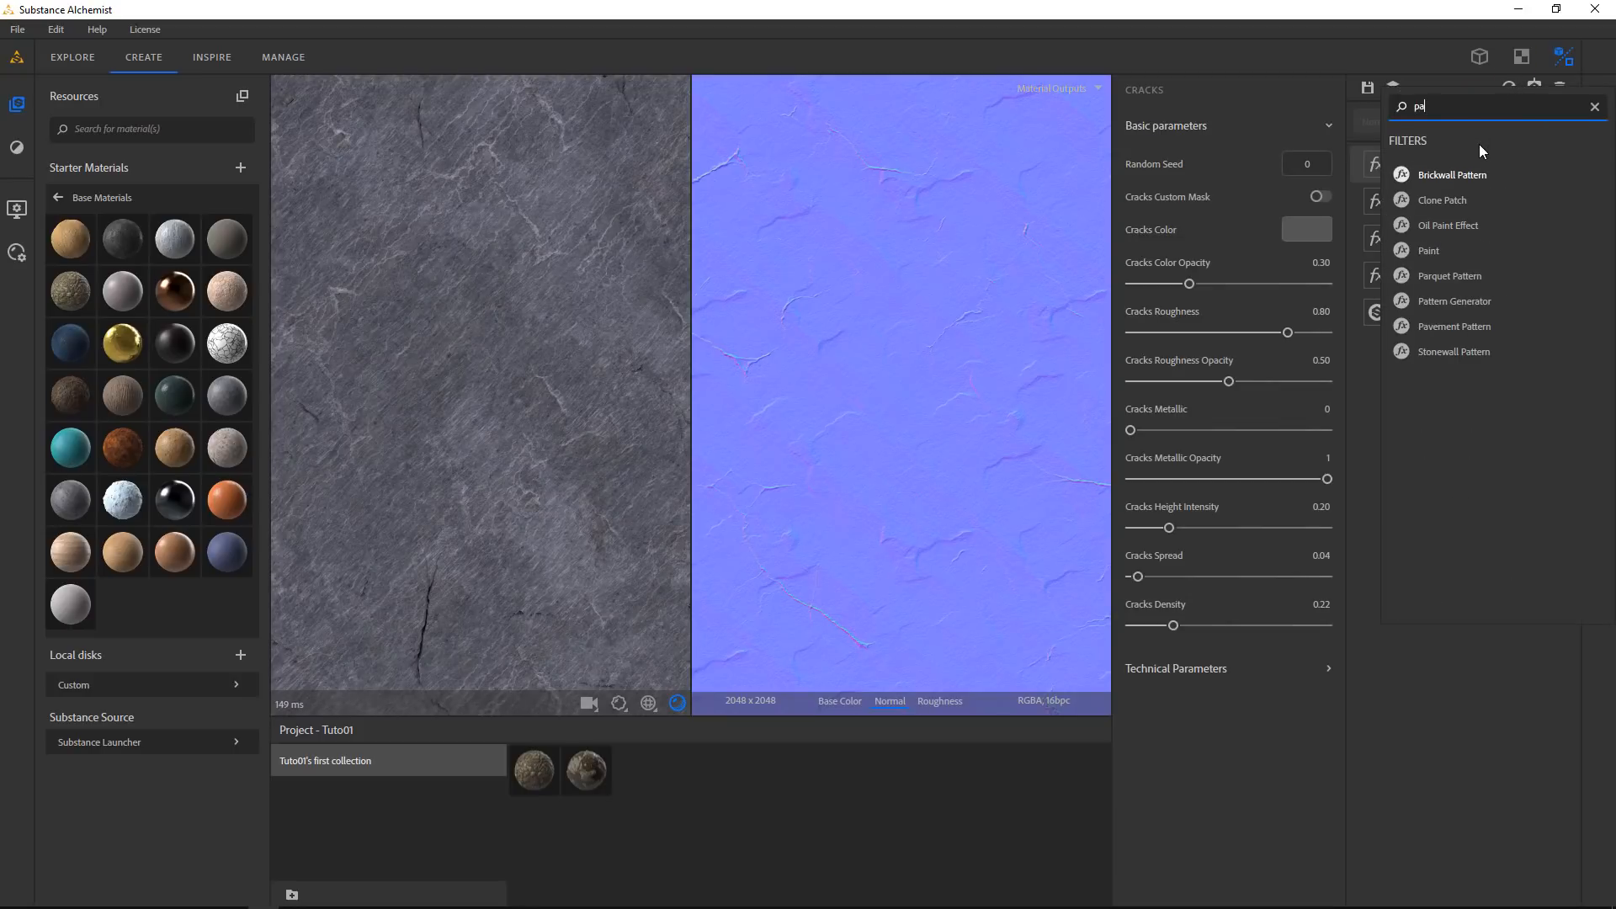
left_click(1443, 328)
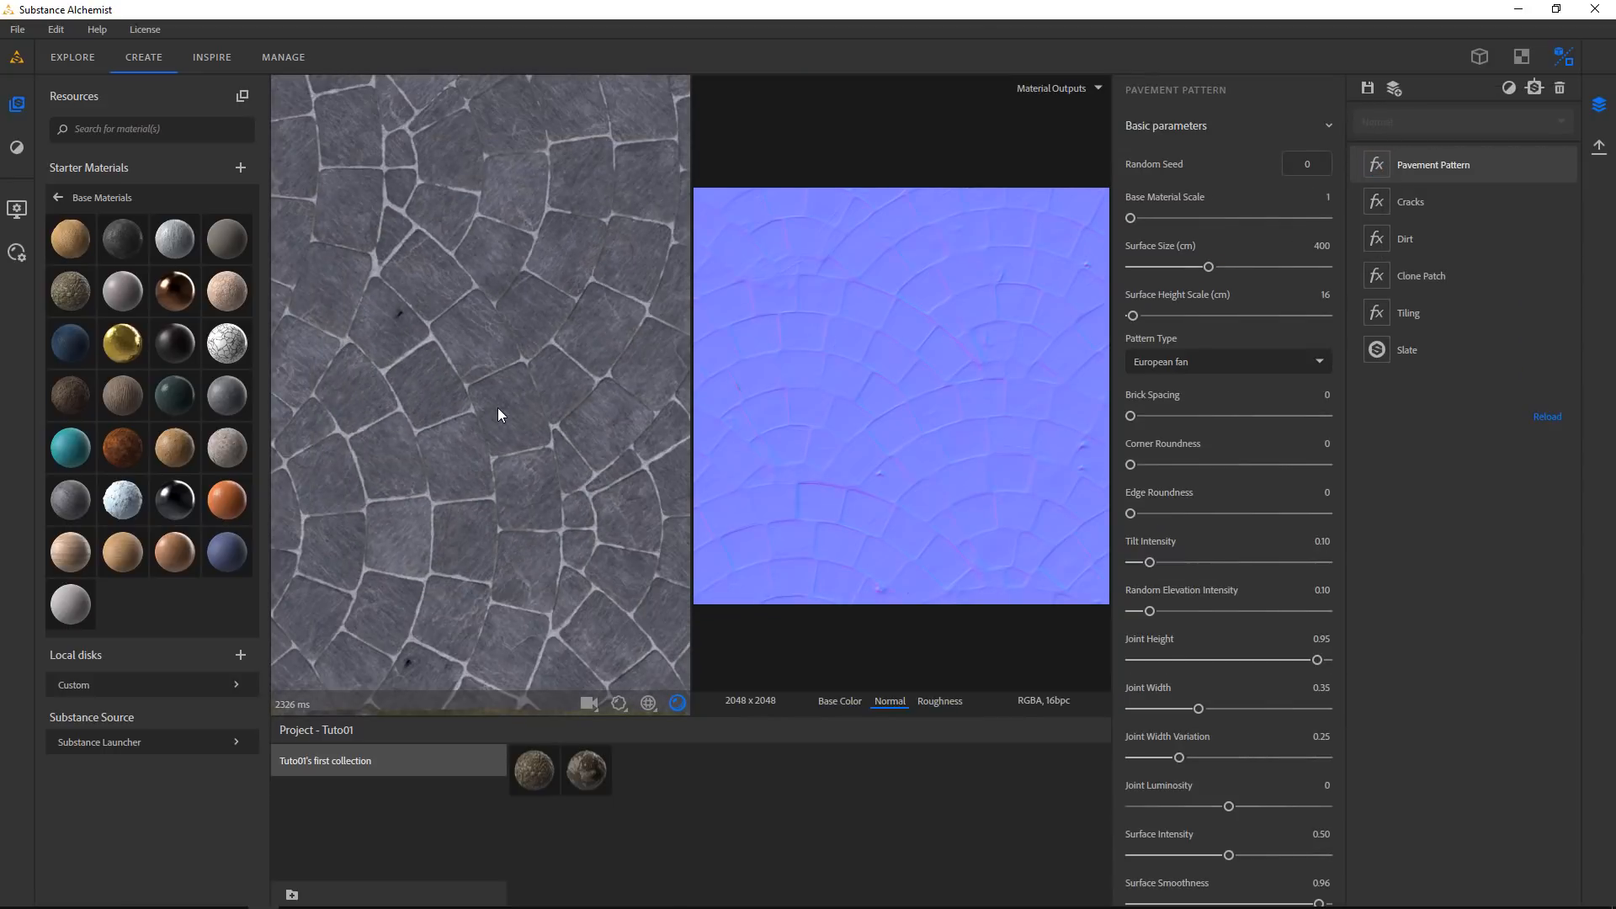
left_click_drag(402, 441, 663, 509)
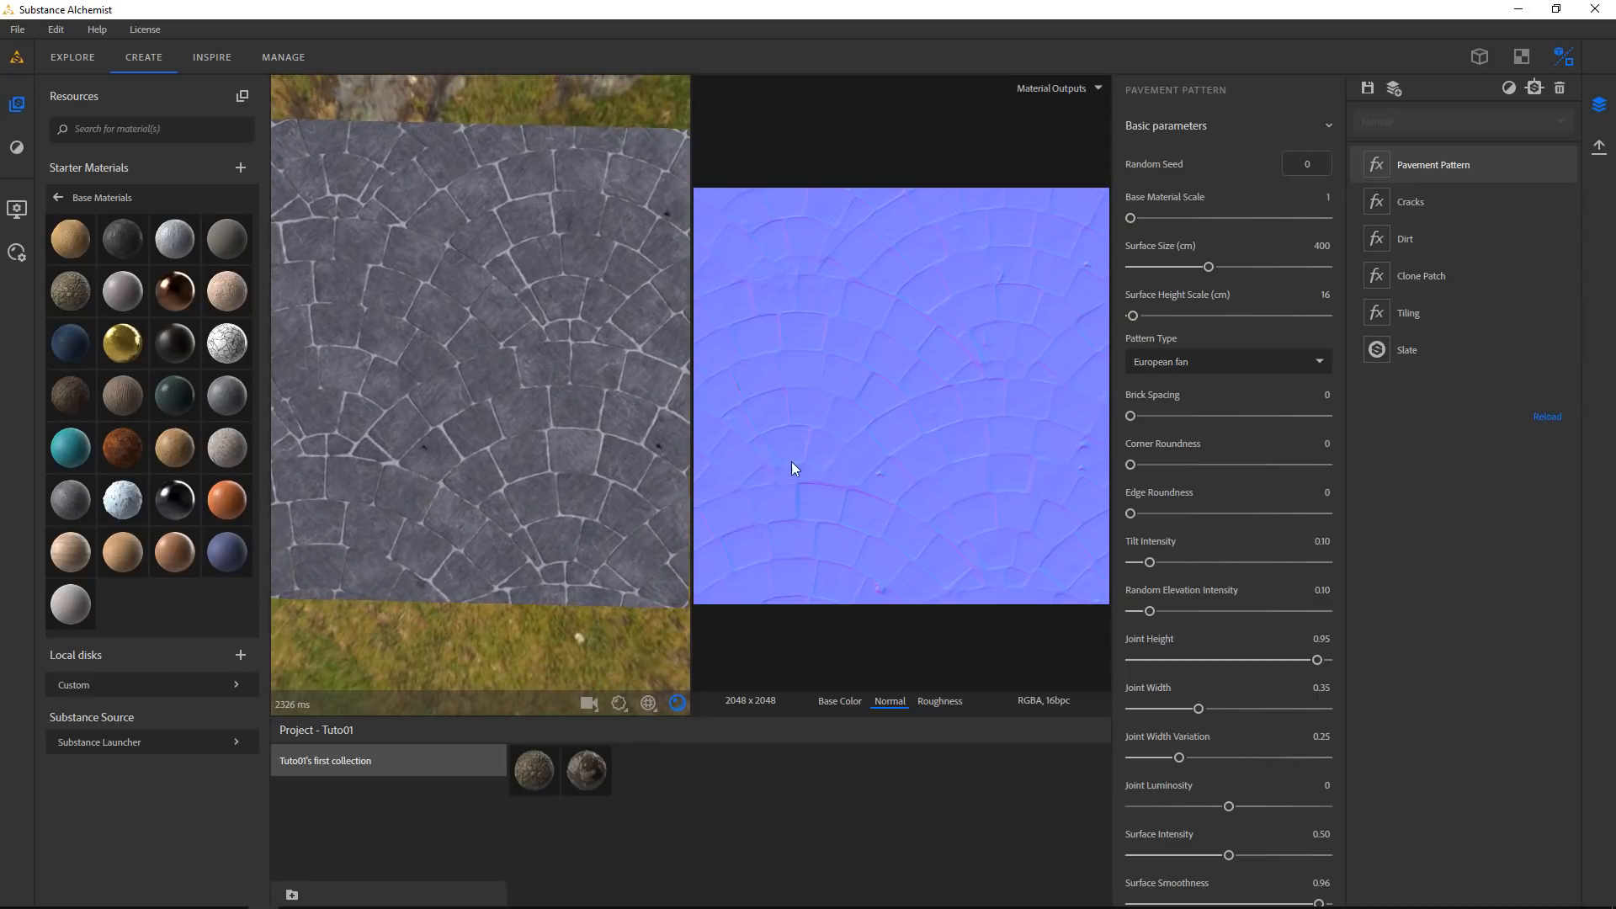
Try the Slate pattern type on the pavement, and set the Pattern Type to Basket Wave
left_click(1172, 361)
left_click(1154, 392)
scroll(513, 375, "up", 5)
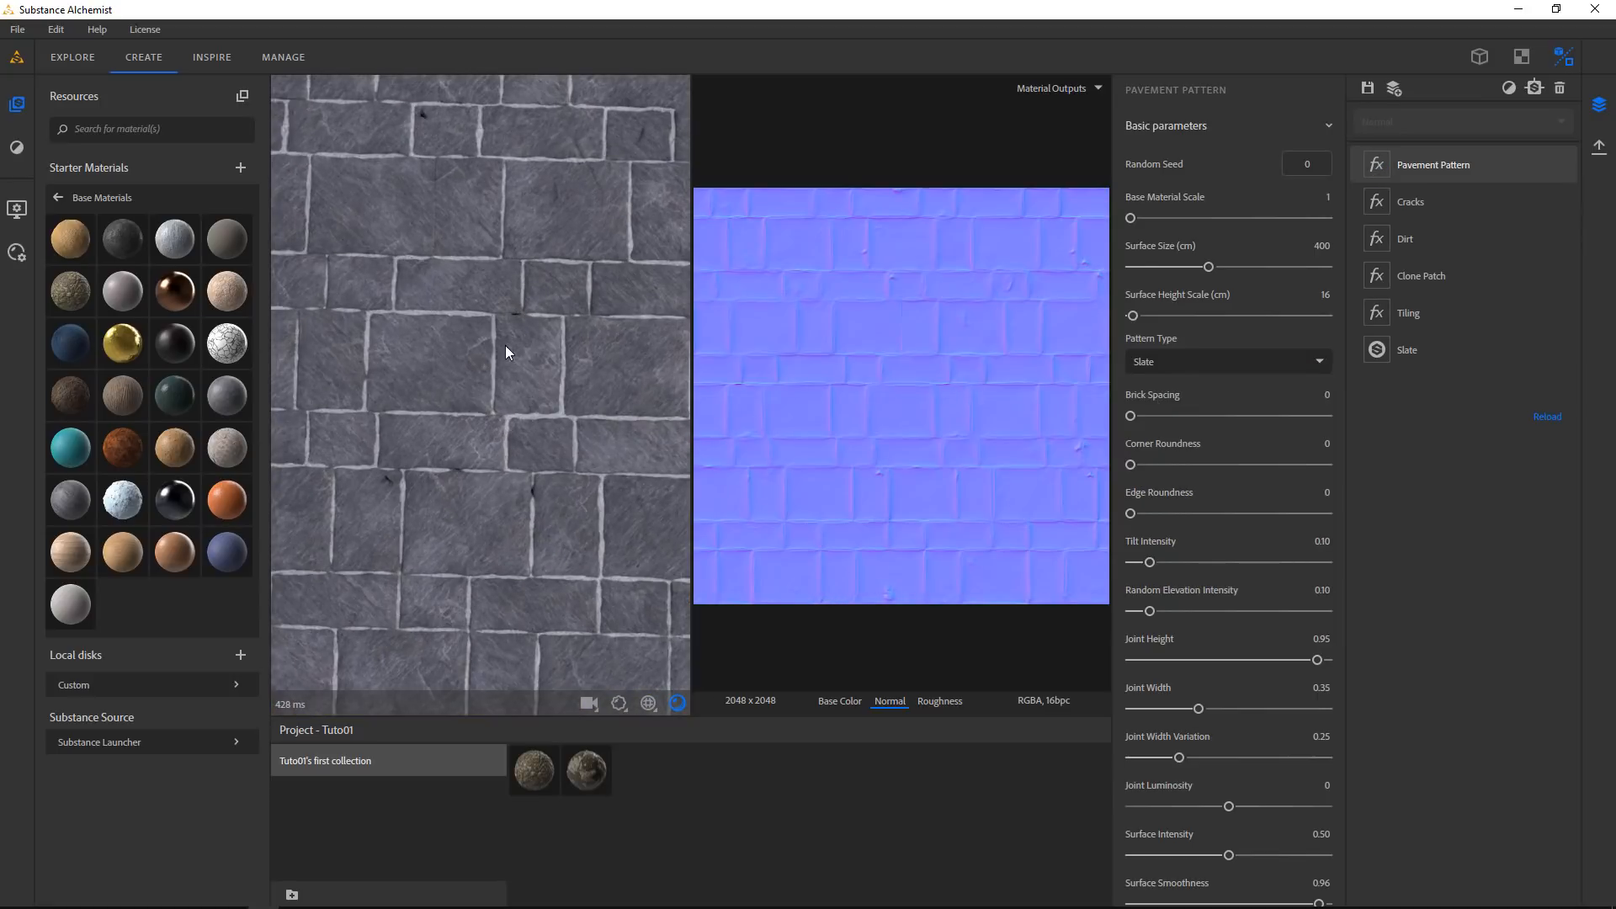
scroll(505, 345, "down", 6)
left_click(1165, 362)
left_click(1172, 422)
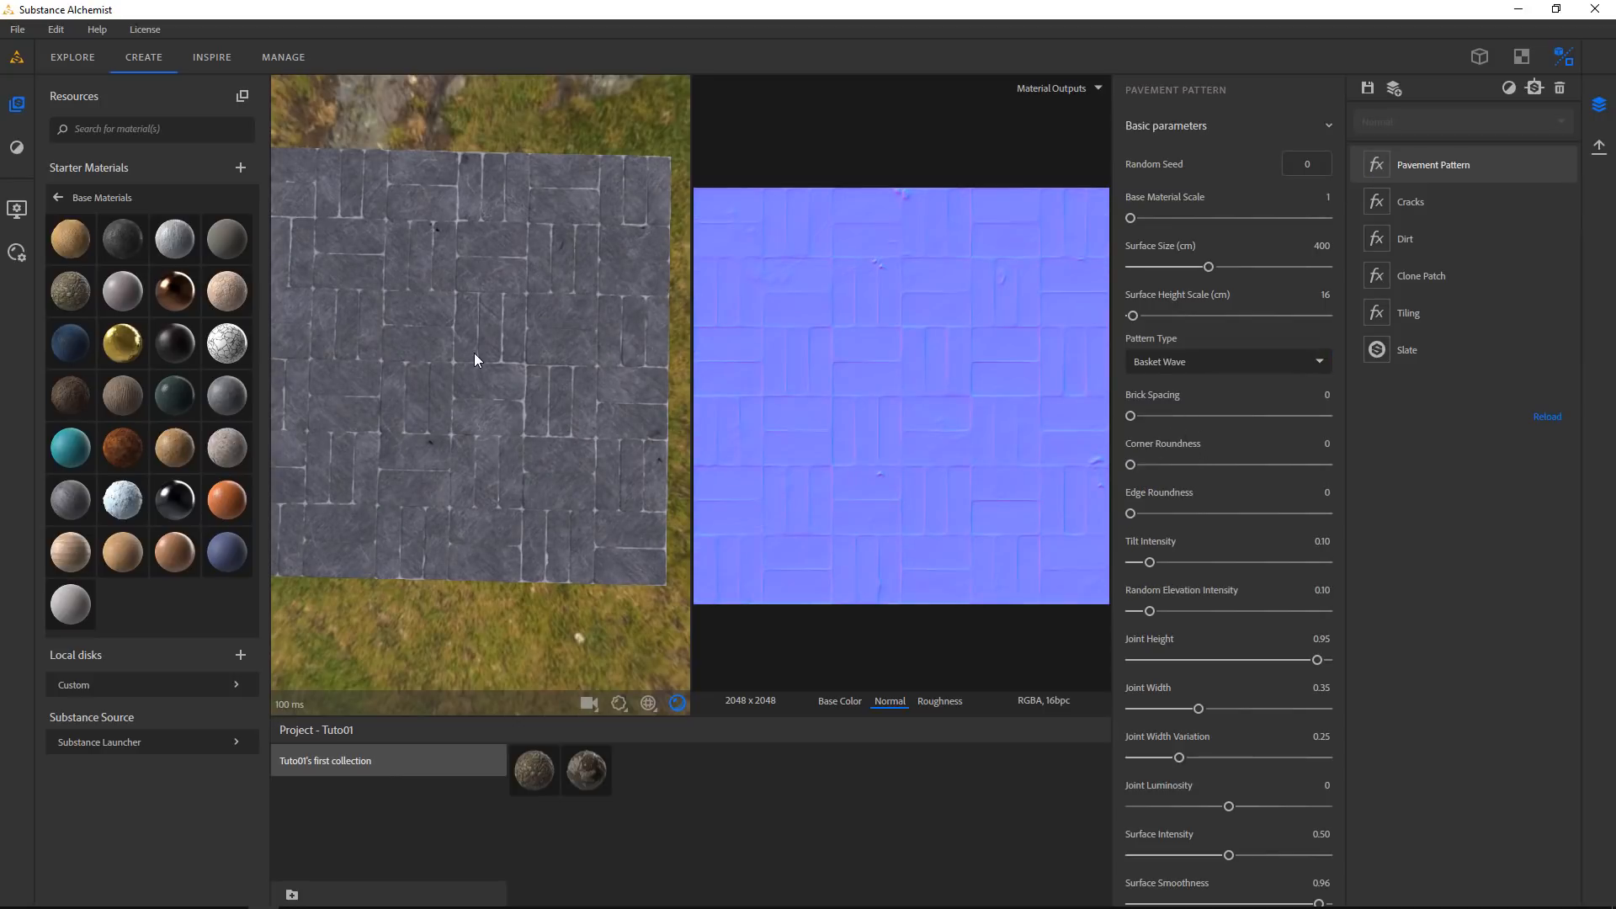
scroll(470, 362, "up", 5)
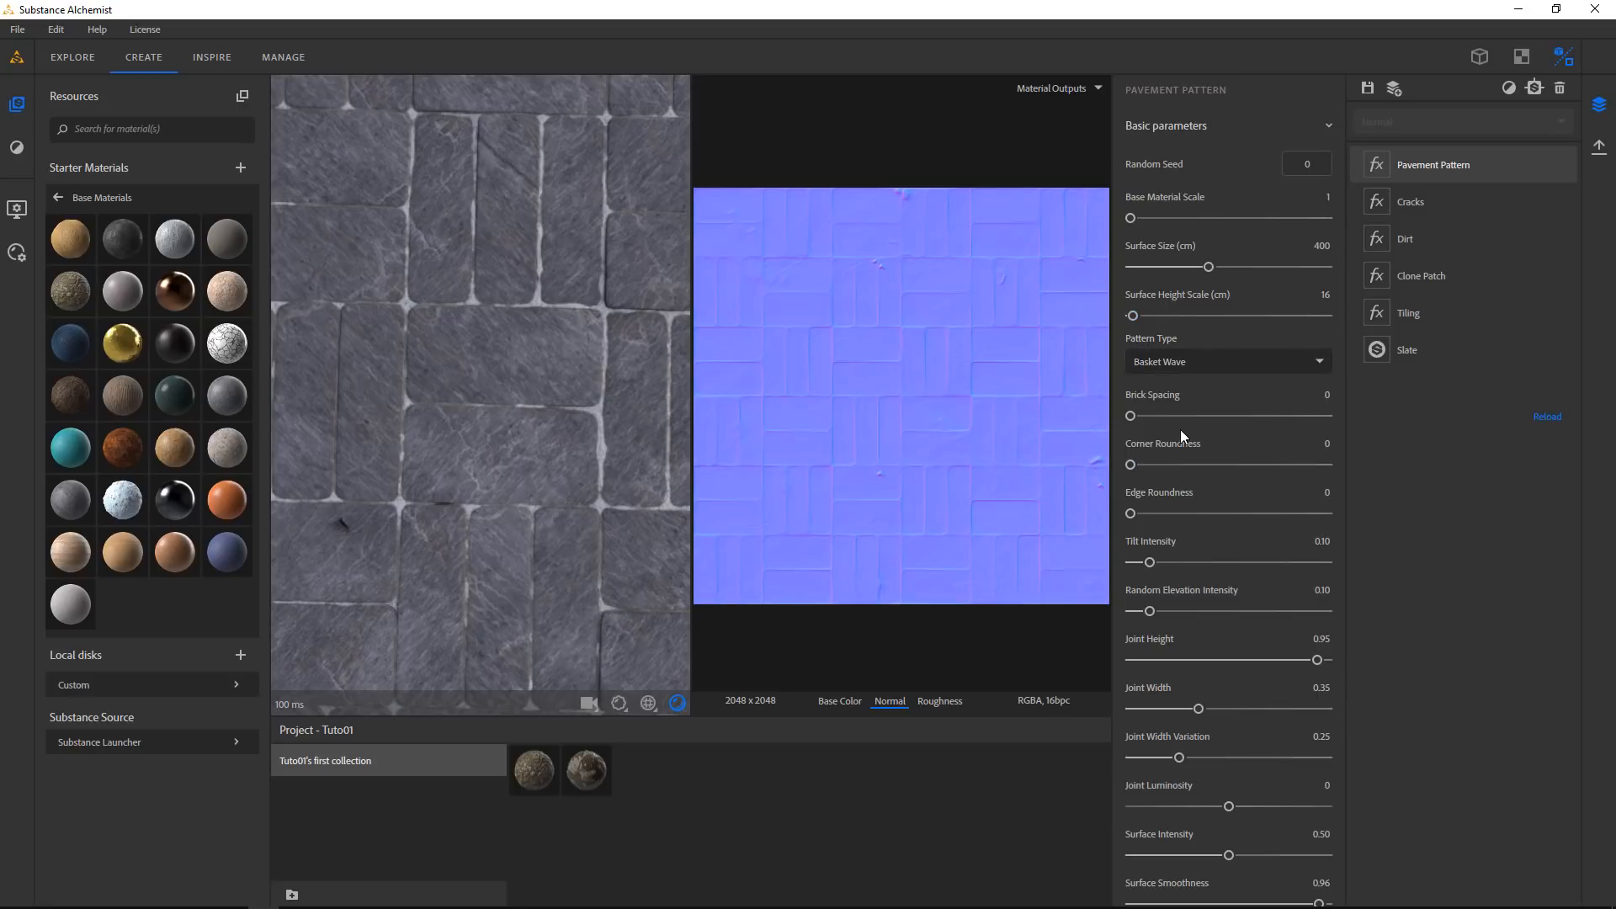
Set the pavement's Brick Spacing to 0.14 and examine the joints in 3D
left_click_drag(1139, 415, 1160, 416)
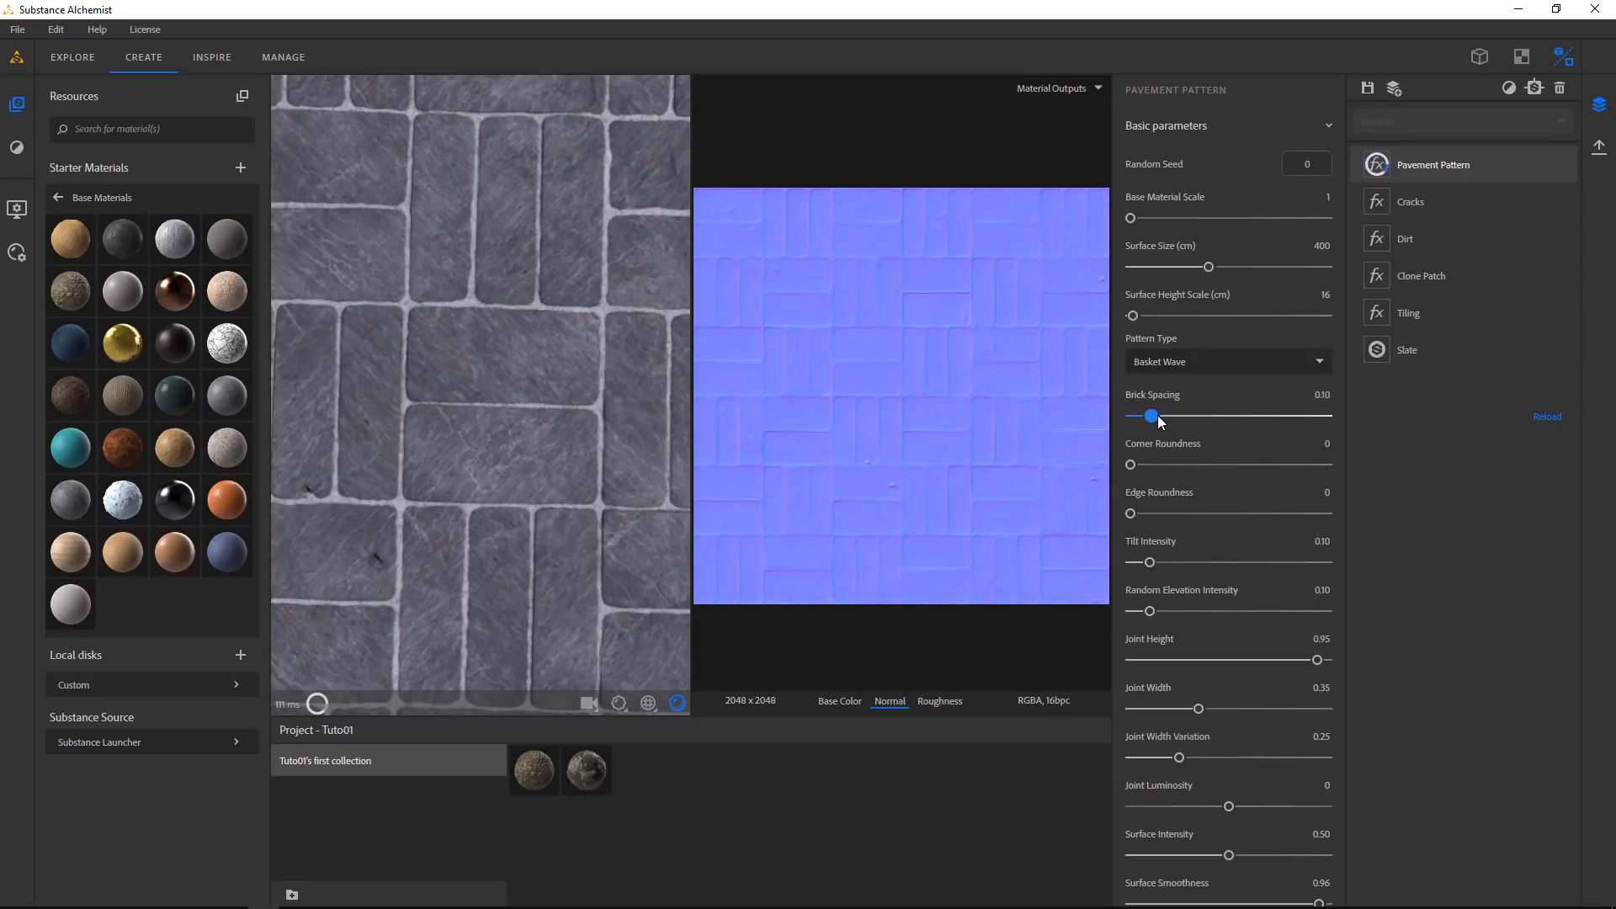
scroll(495, 377, "down", 5)
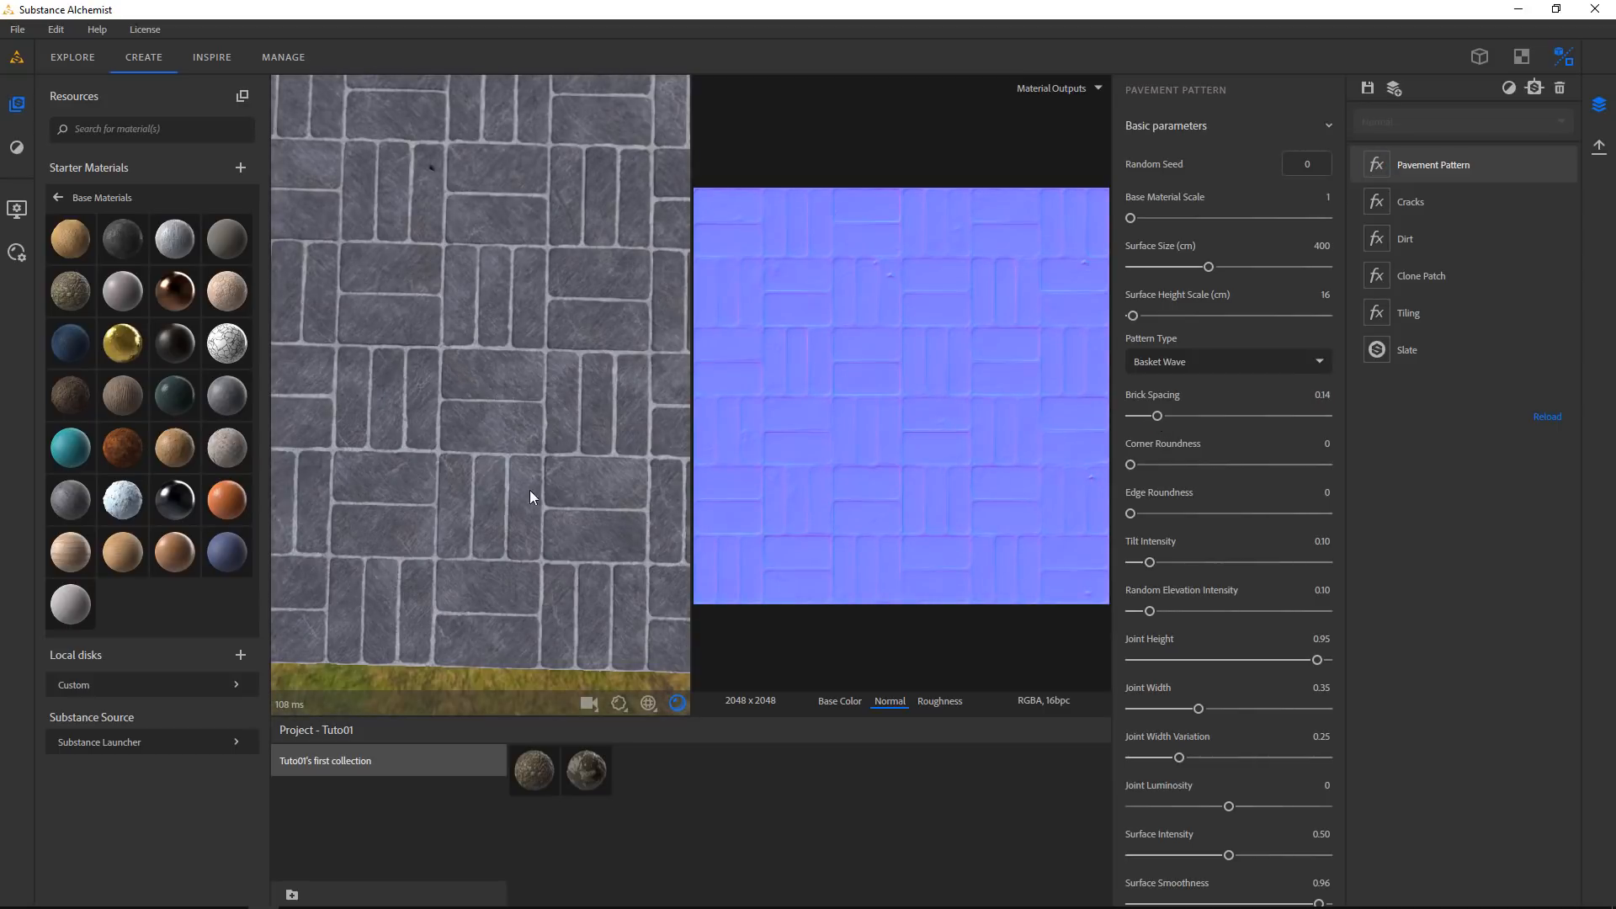
left_click_drag(528, 490, 387, 404)
scroll(533, 355, "up", 5)
left_click_drag(533, 355, 606, 472)
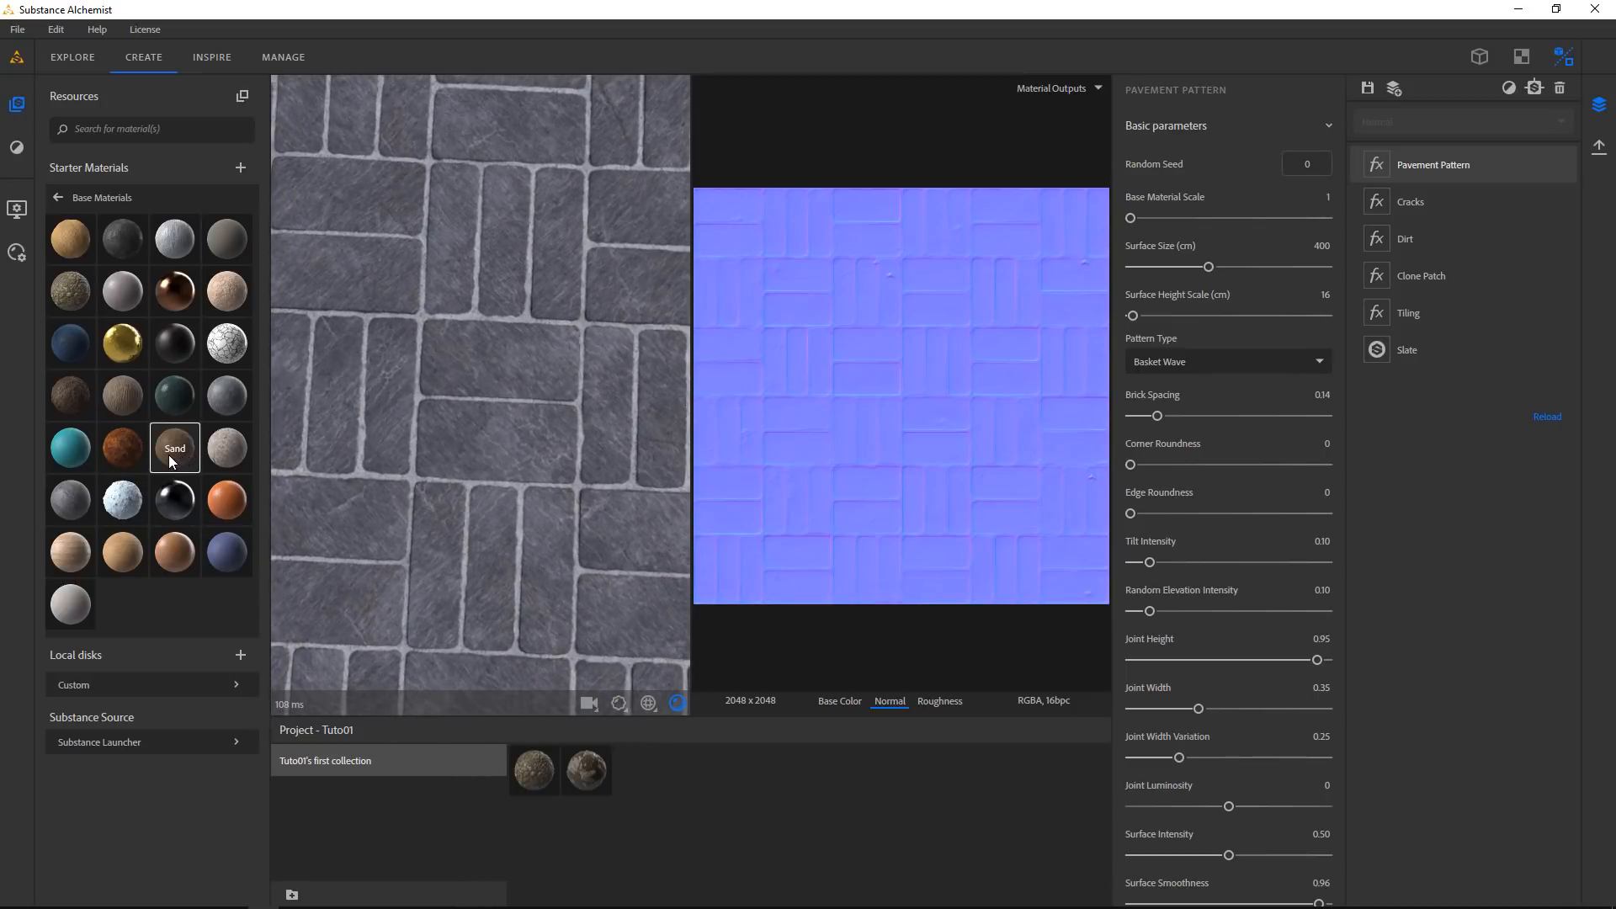
Add the Sand base material on top of the Pavement Pattern layer and inspect the blend in 3D
left_click_drag(168, 455, 1477, 151)
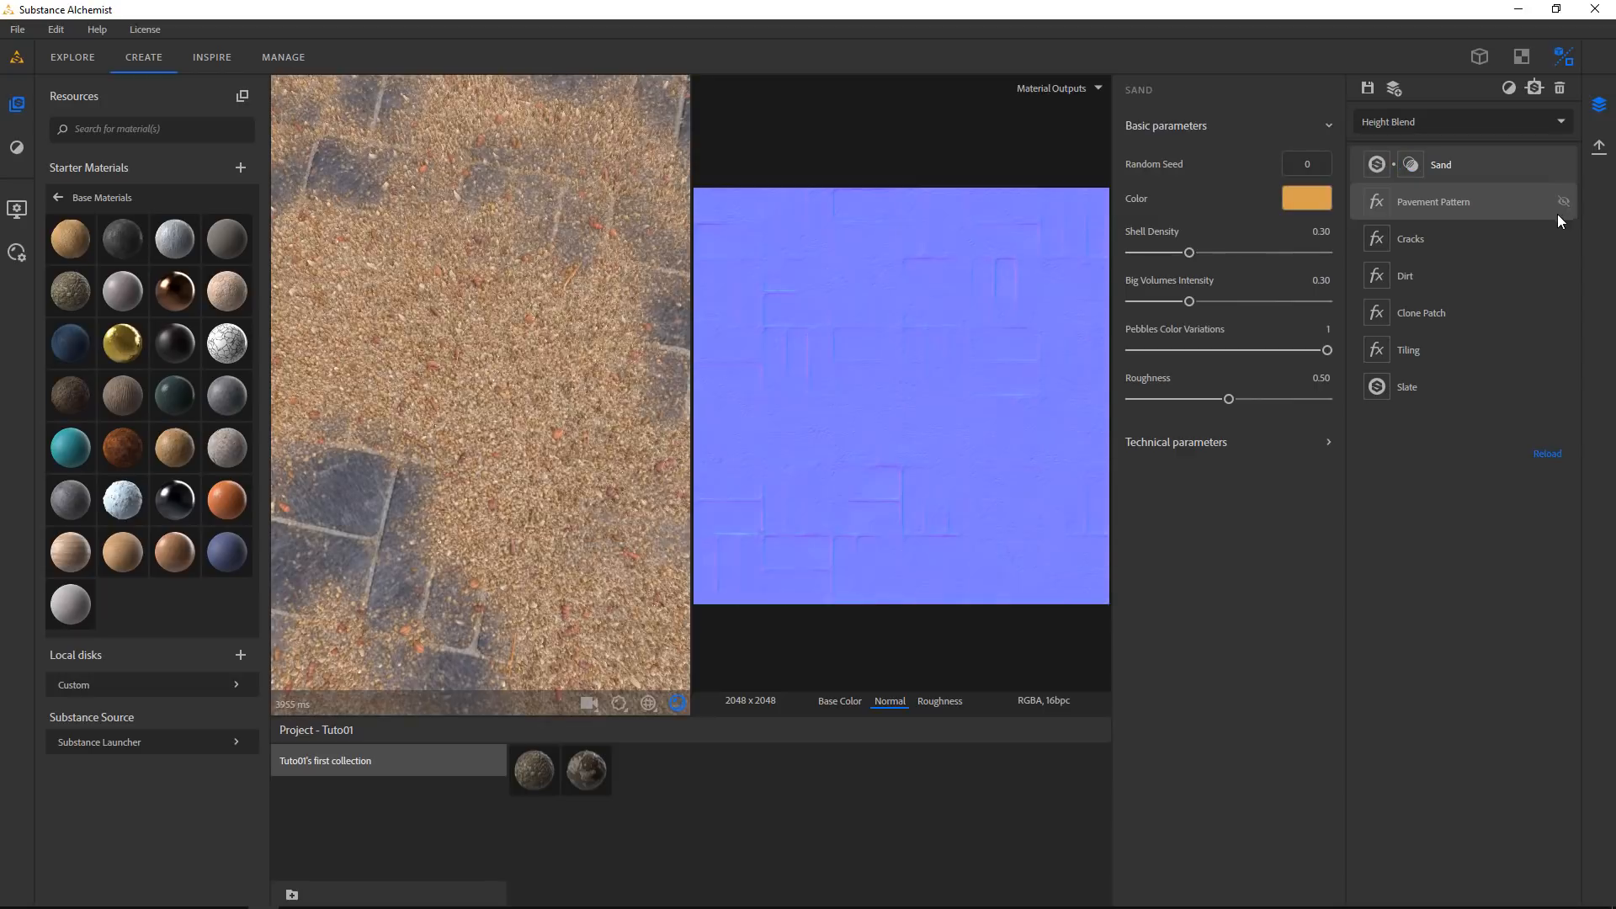
scroll(573, 418, "down", 5)
left_click_drag(573, 418, 473, 408)
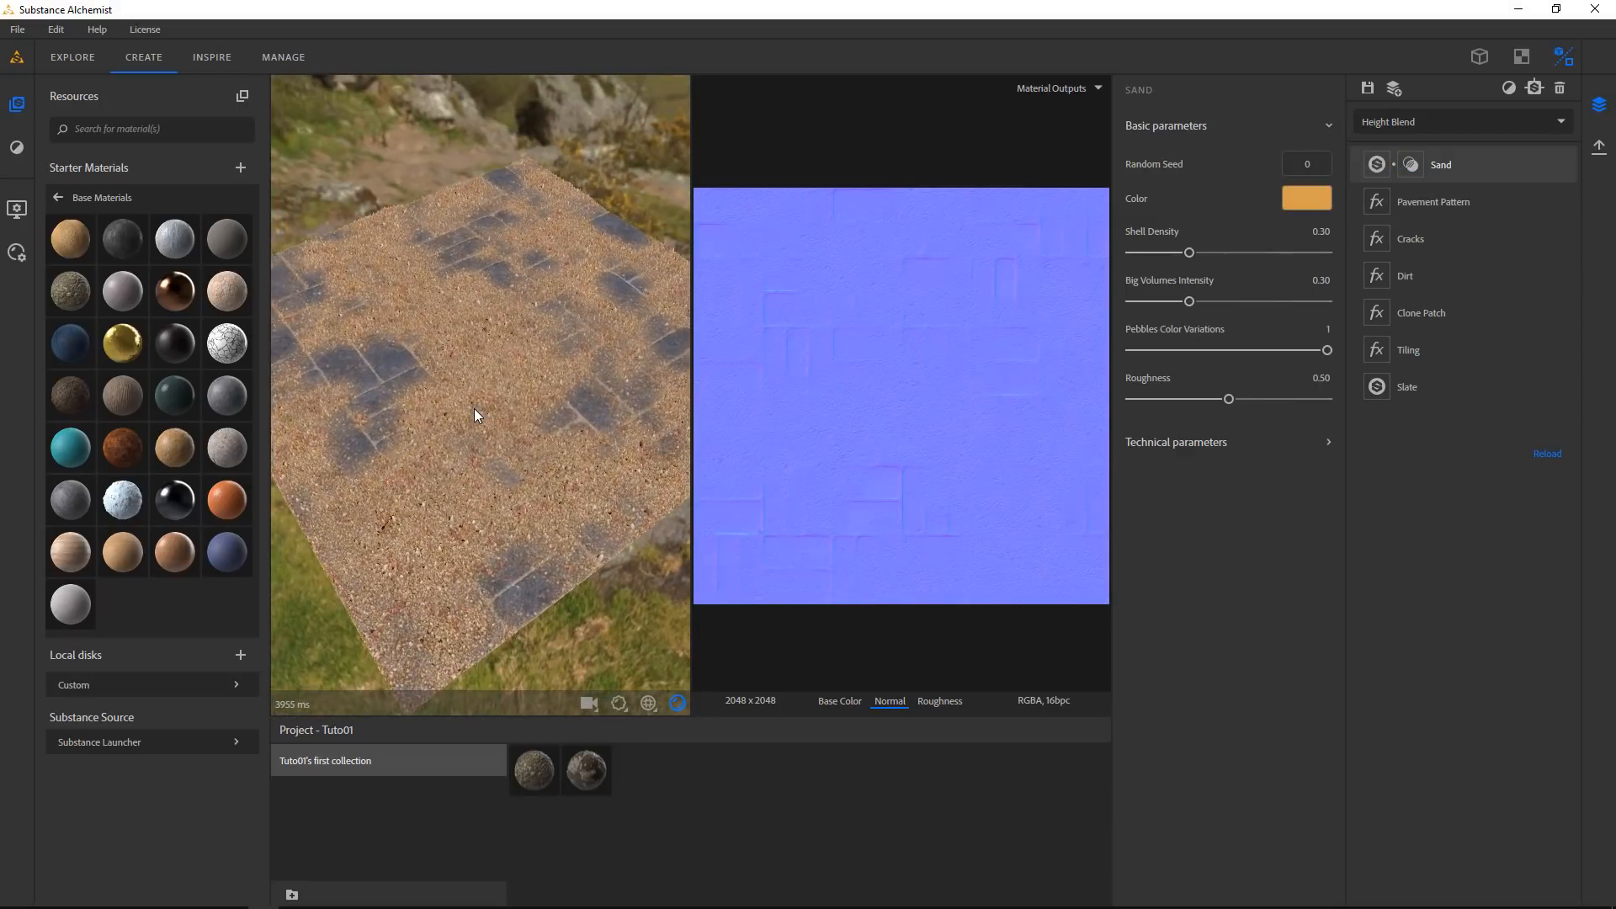
scroll(476, 423, "up", 5)
Set the Sand blend's Top Material Scale to 4, Offset to 0.35 and Contrast to 0.83, and examine the stones closely
left_click(1412, 165)
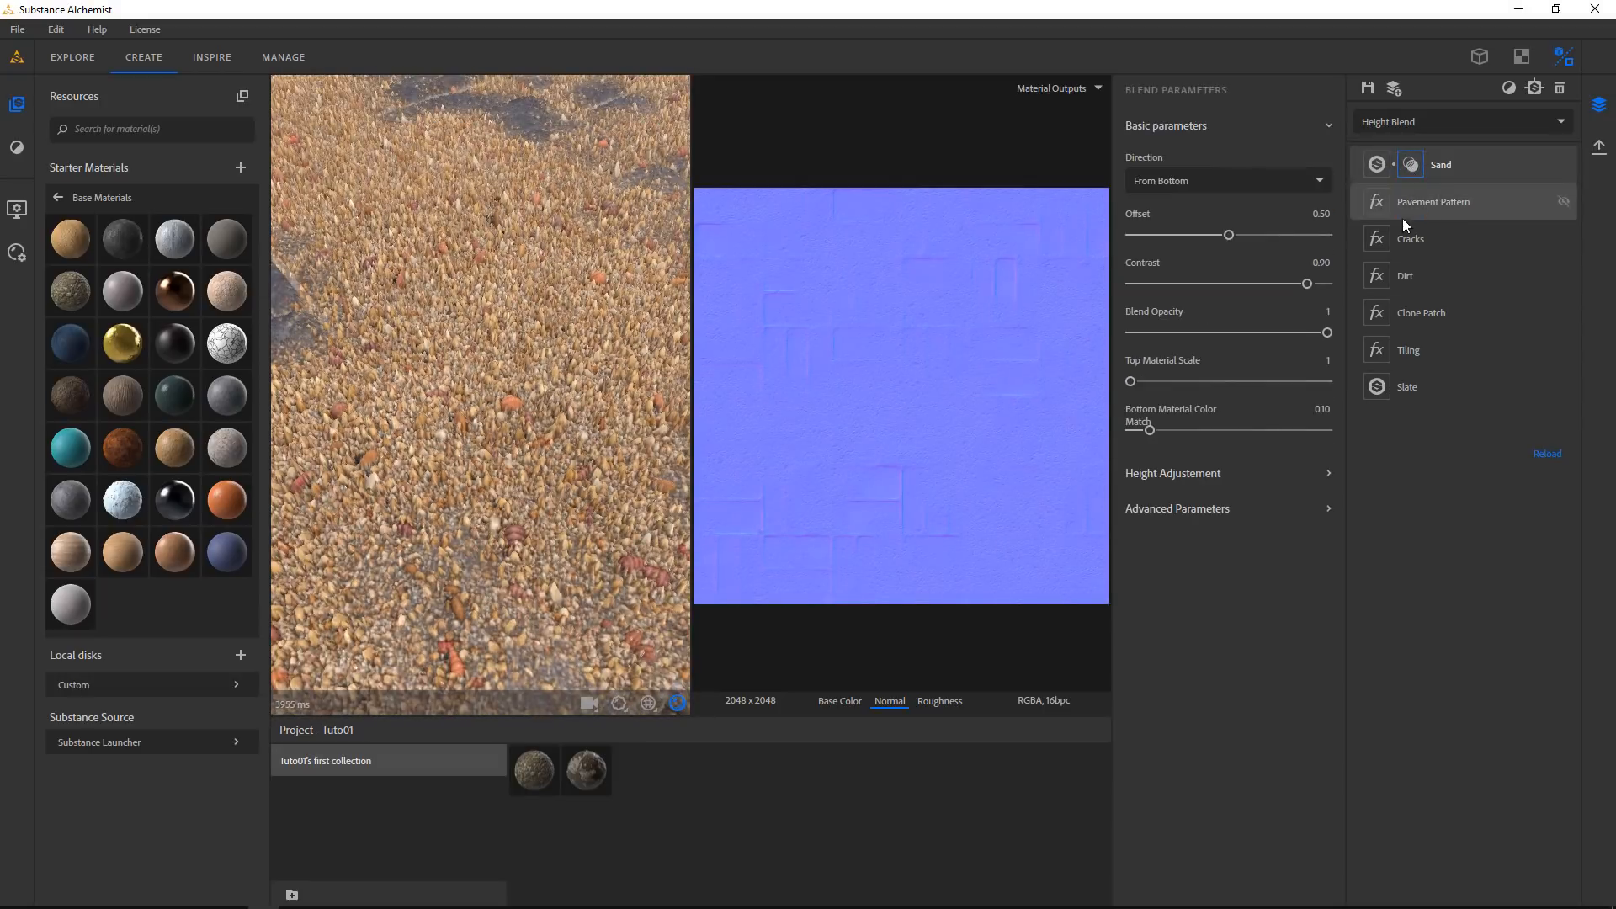
left_click_drag(1132, 383, 1200, 387)
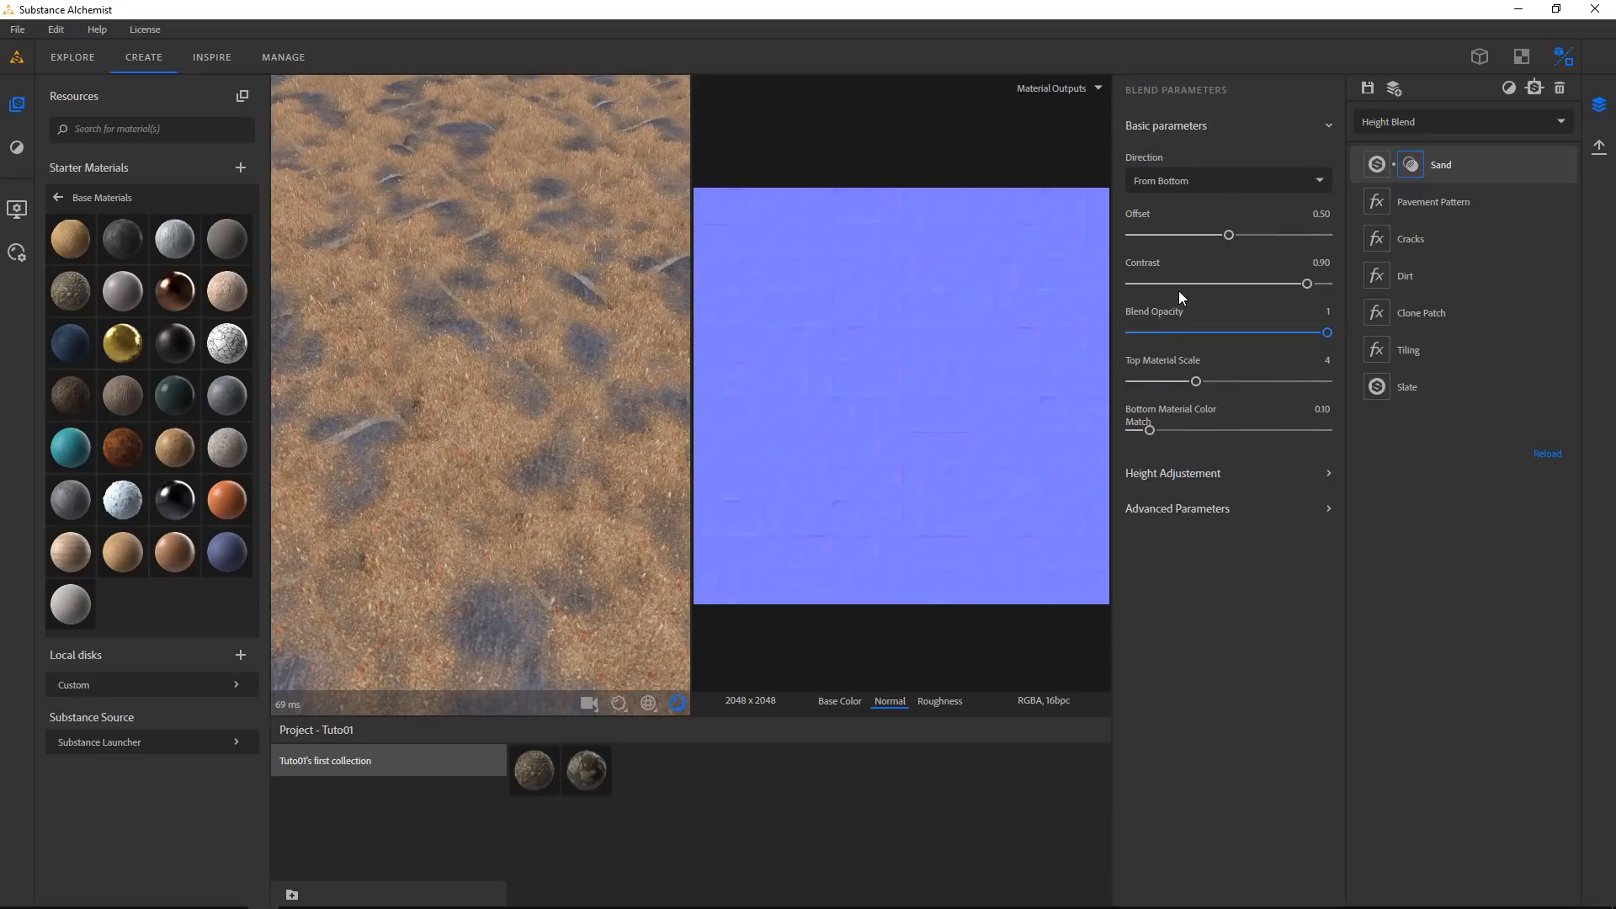
left_click_drag(1230, 235, 1209, 235)
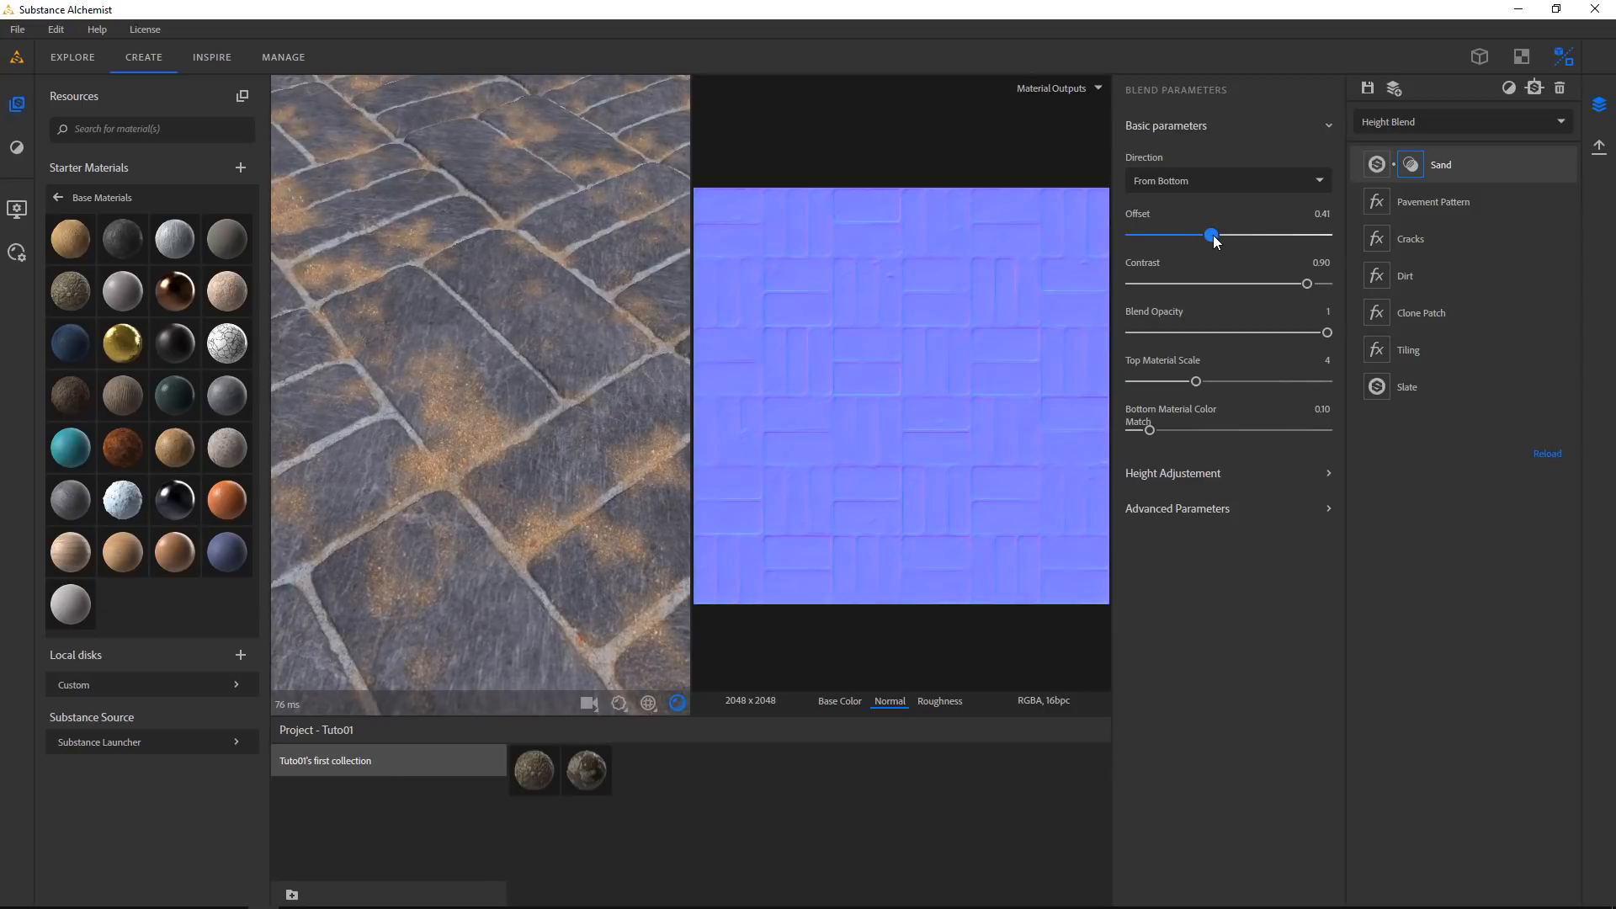
mouse_move(1306, 284)
left_mouse_down()
mouse_move(1238, 286)
mouse_move(1316, 266)
mouse_move(1294, 271)
left_mouse_up()
left_click_drag(1215, 236, 1200, 239)
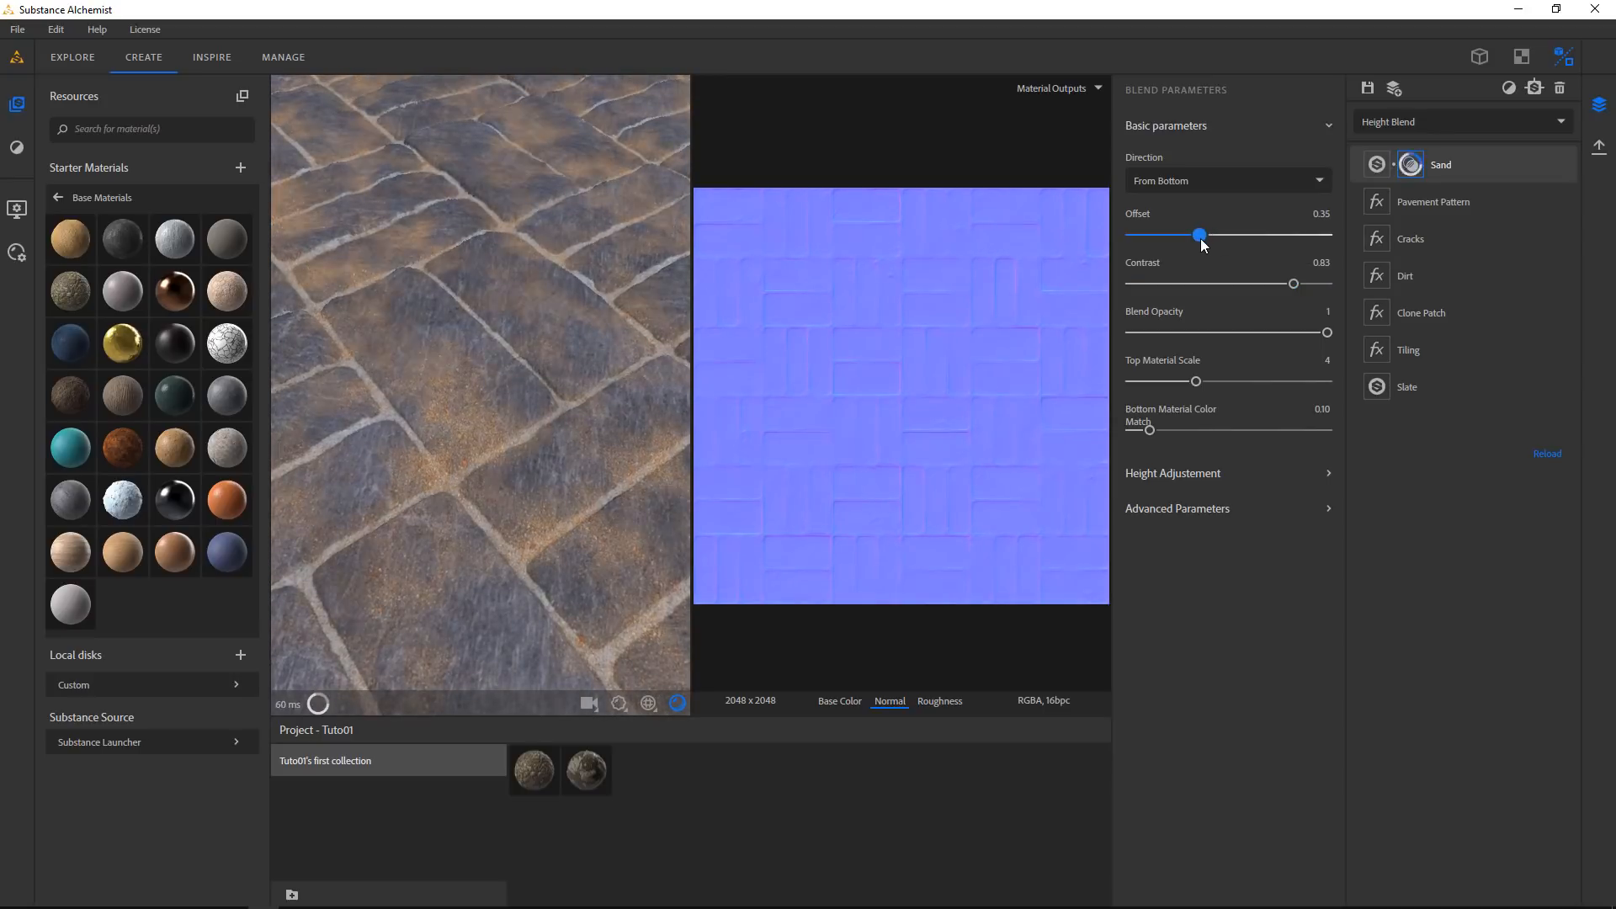
scroll(630, 404, "down", 3)
left_click_drag(629, 404, 410, 435)
scroll(515, 415, "up", 4)
scroll(409, 429, "down", 3)
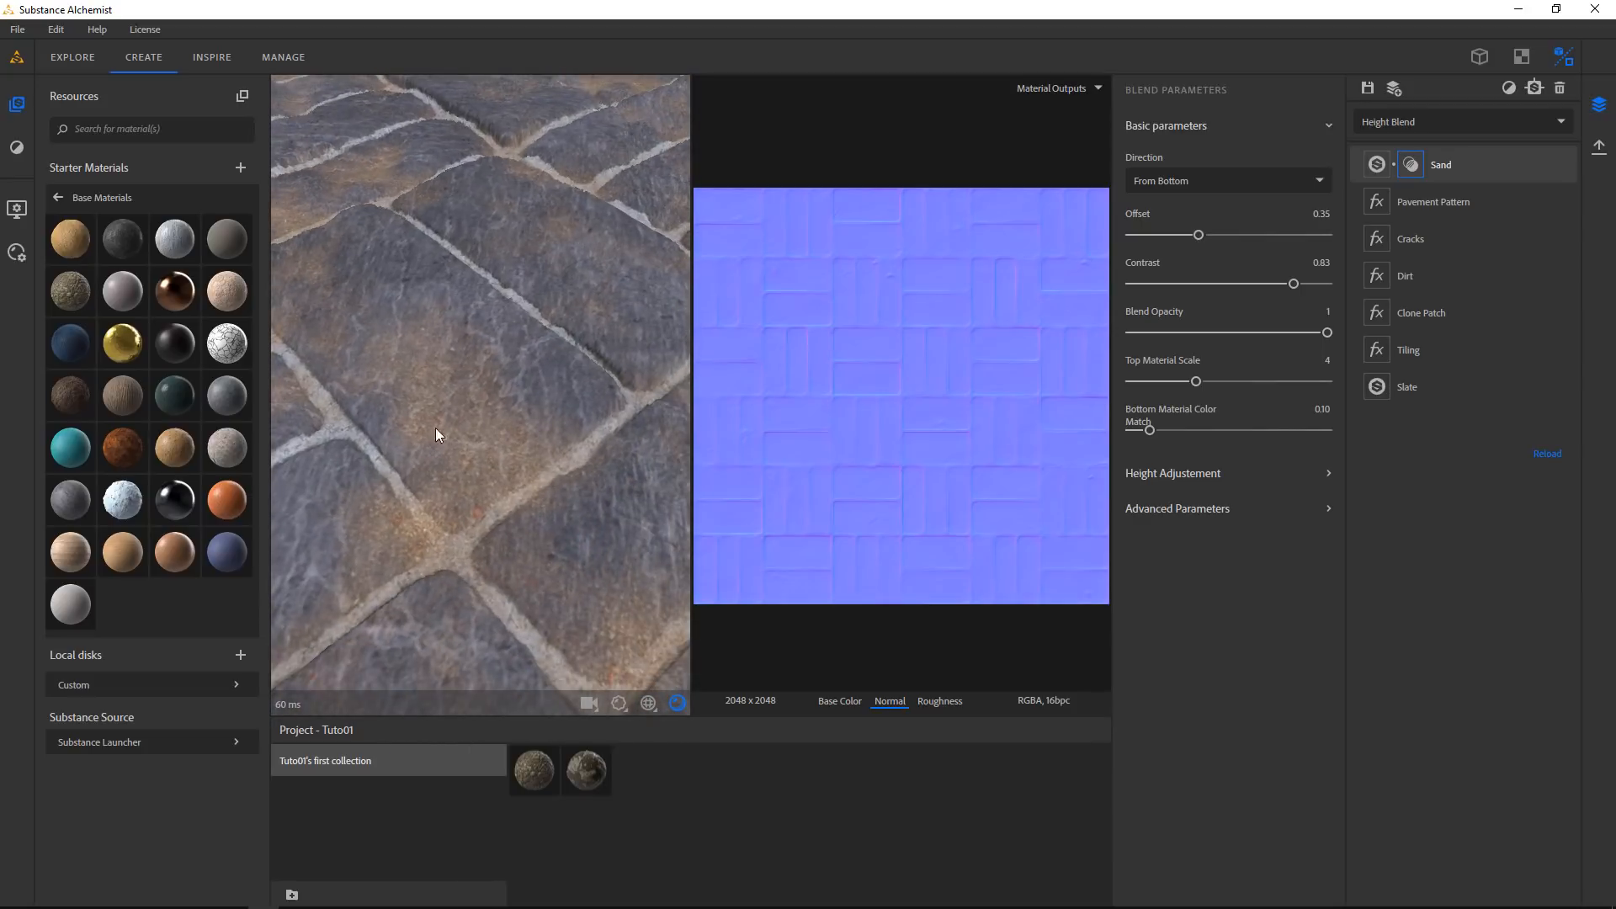
scroll(493, 503, "up", 5)
scroll(498, 502, "down", 5)
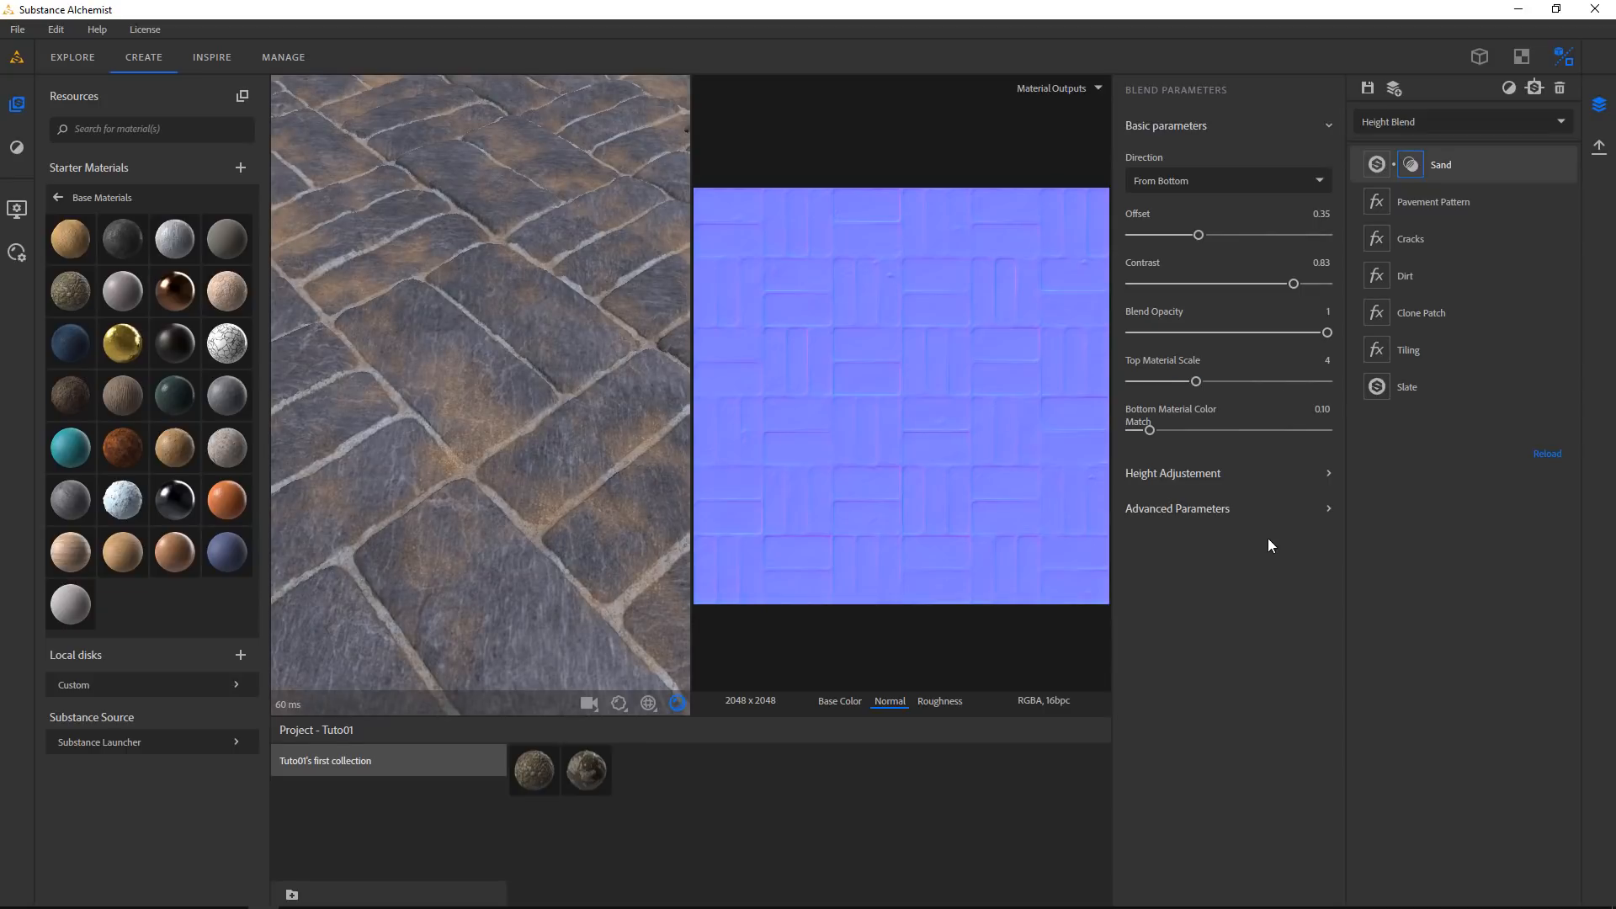
Set the Height Scale in the Sand blend's Height Adjustment to 0.42 and view the whole pavement
left_click(1176, 475)
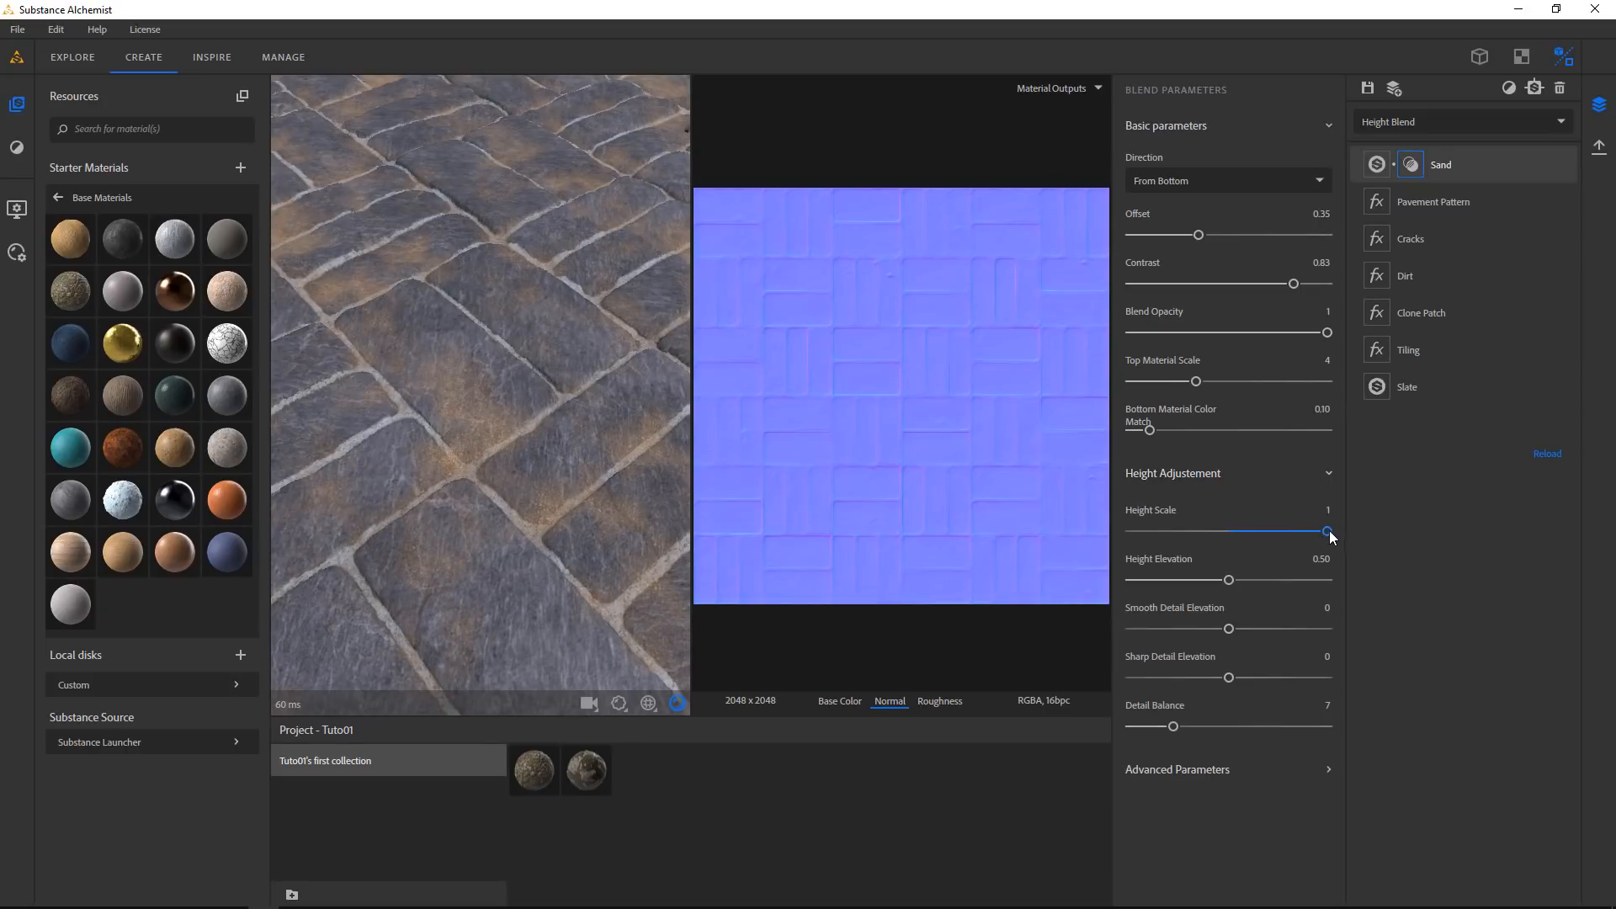
left_click_drag(1328, 531, 1269, 531)
left_click_drag(567, 447, 695, 408)
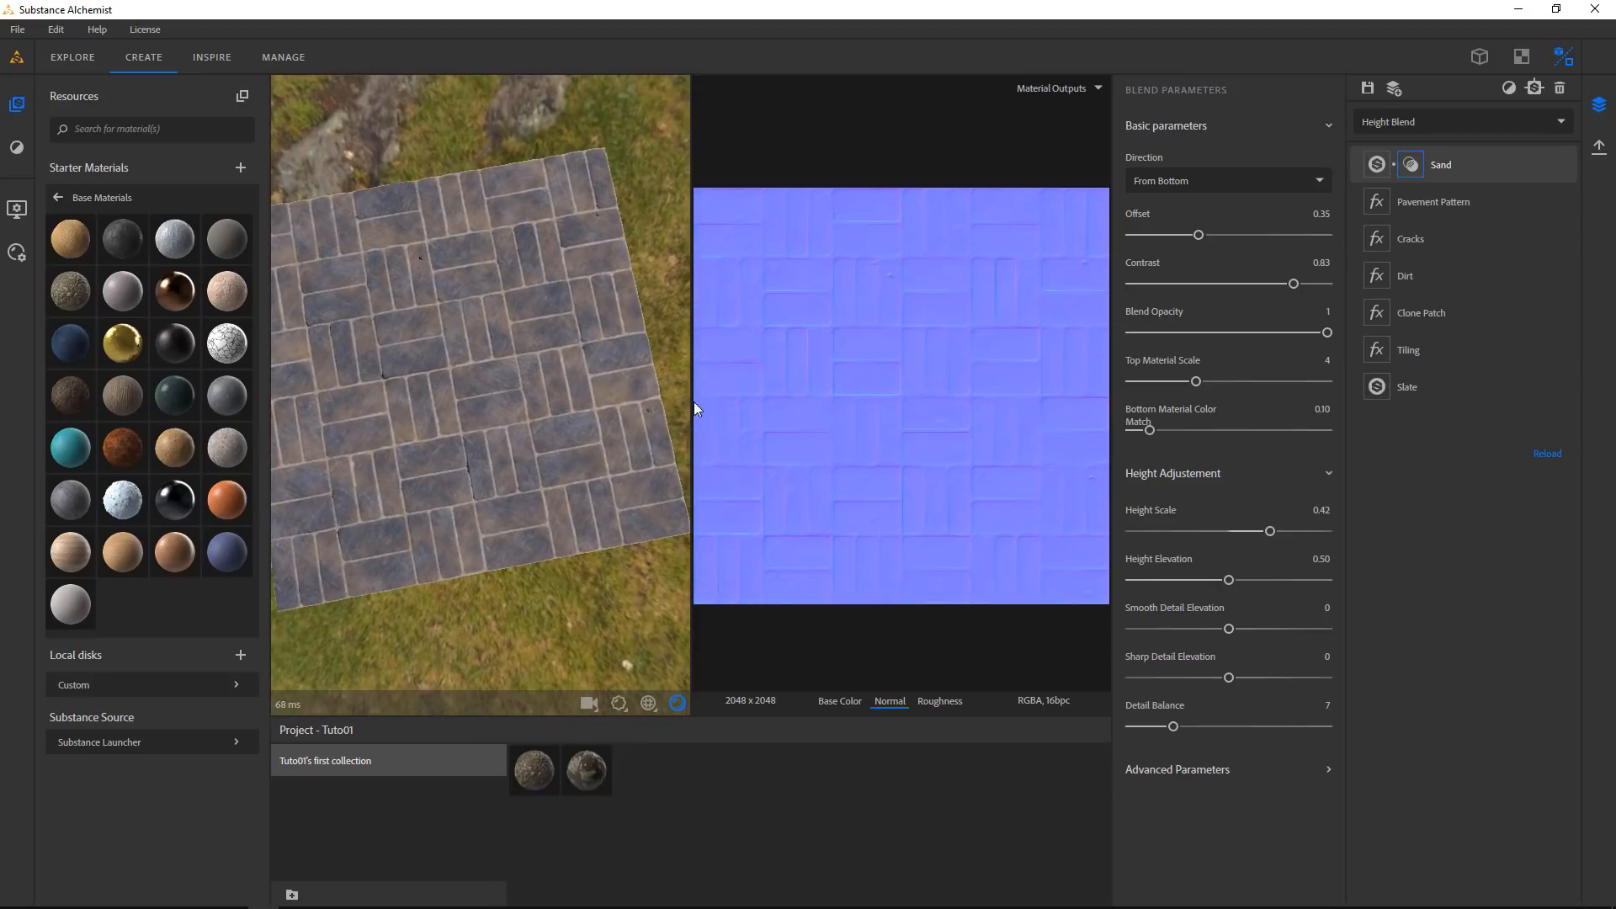
left_click(1473, 124)
Add a Moss filter on top of the Sand layer and examine the pavement closely in 3D
left_click(1508, 89)
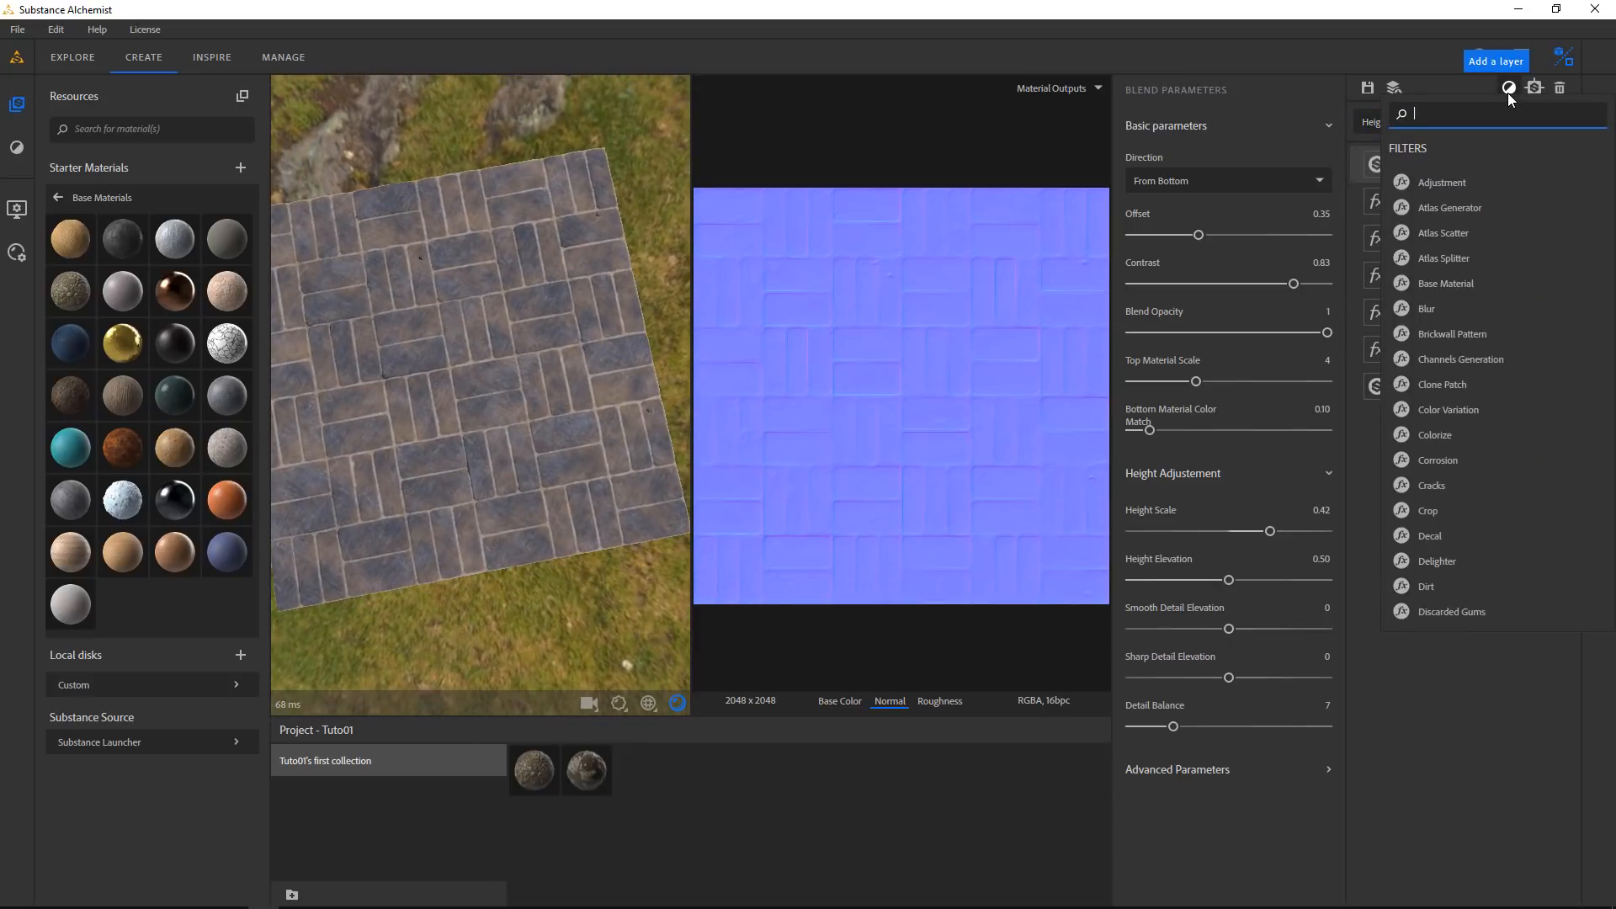
type("moss")
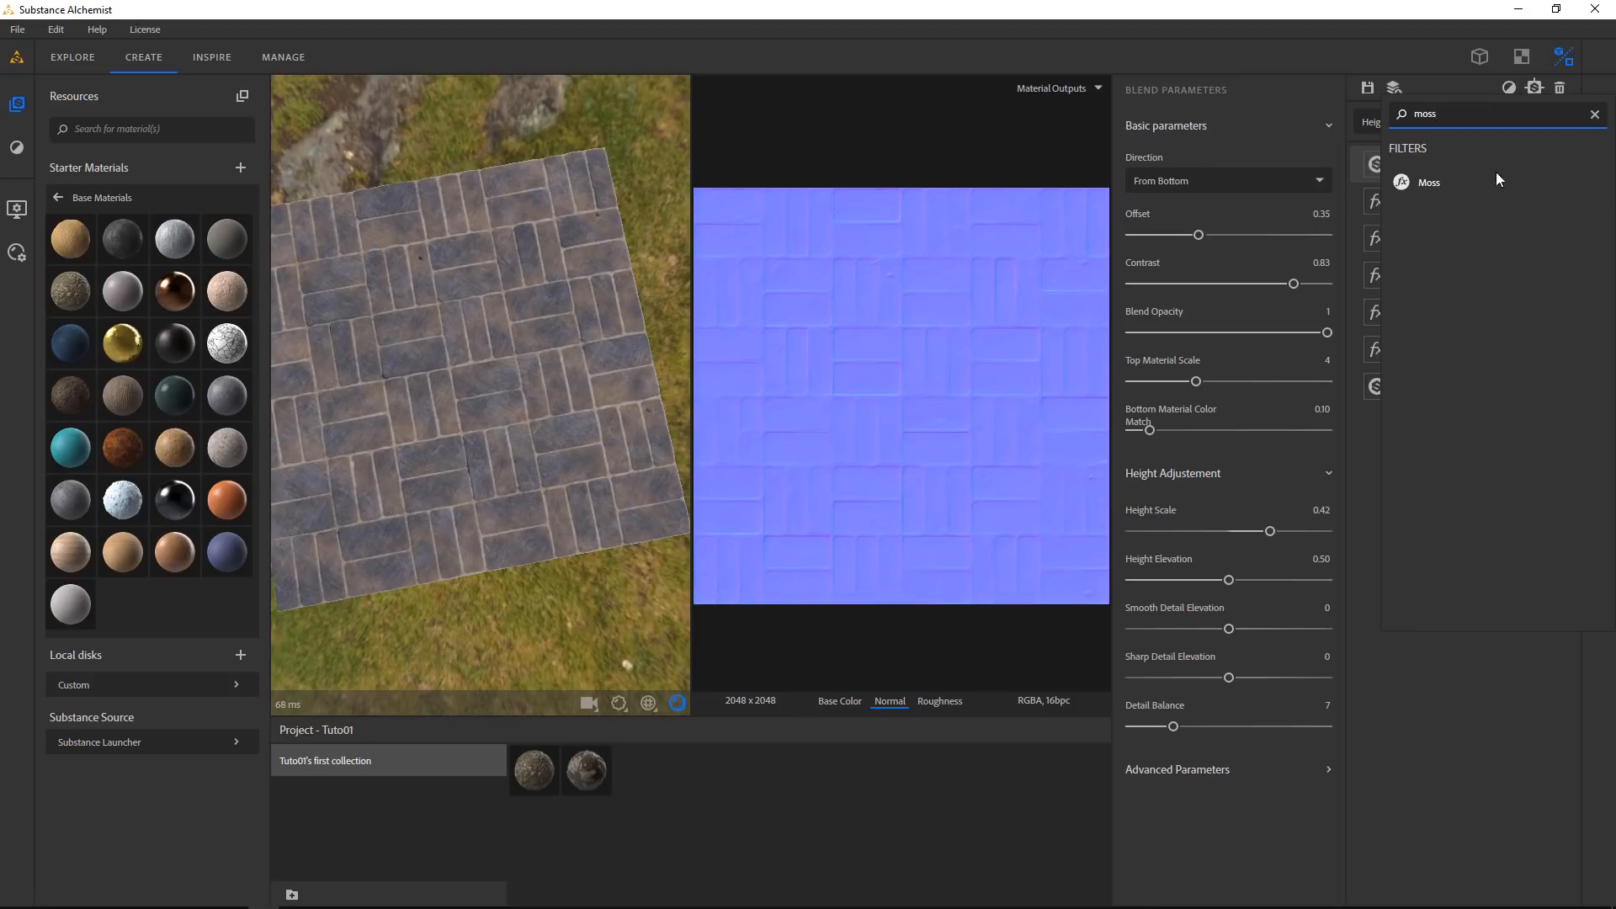
left_click(1442, 179)
scroll(572, 407, "up", 5)
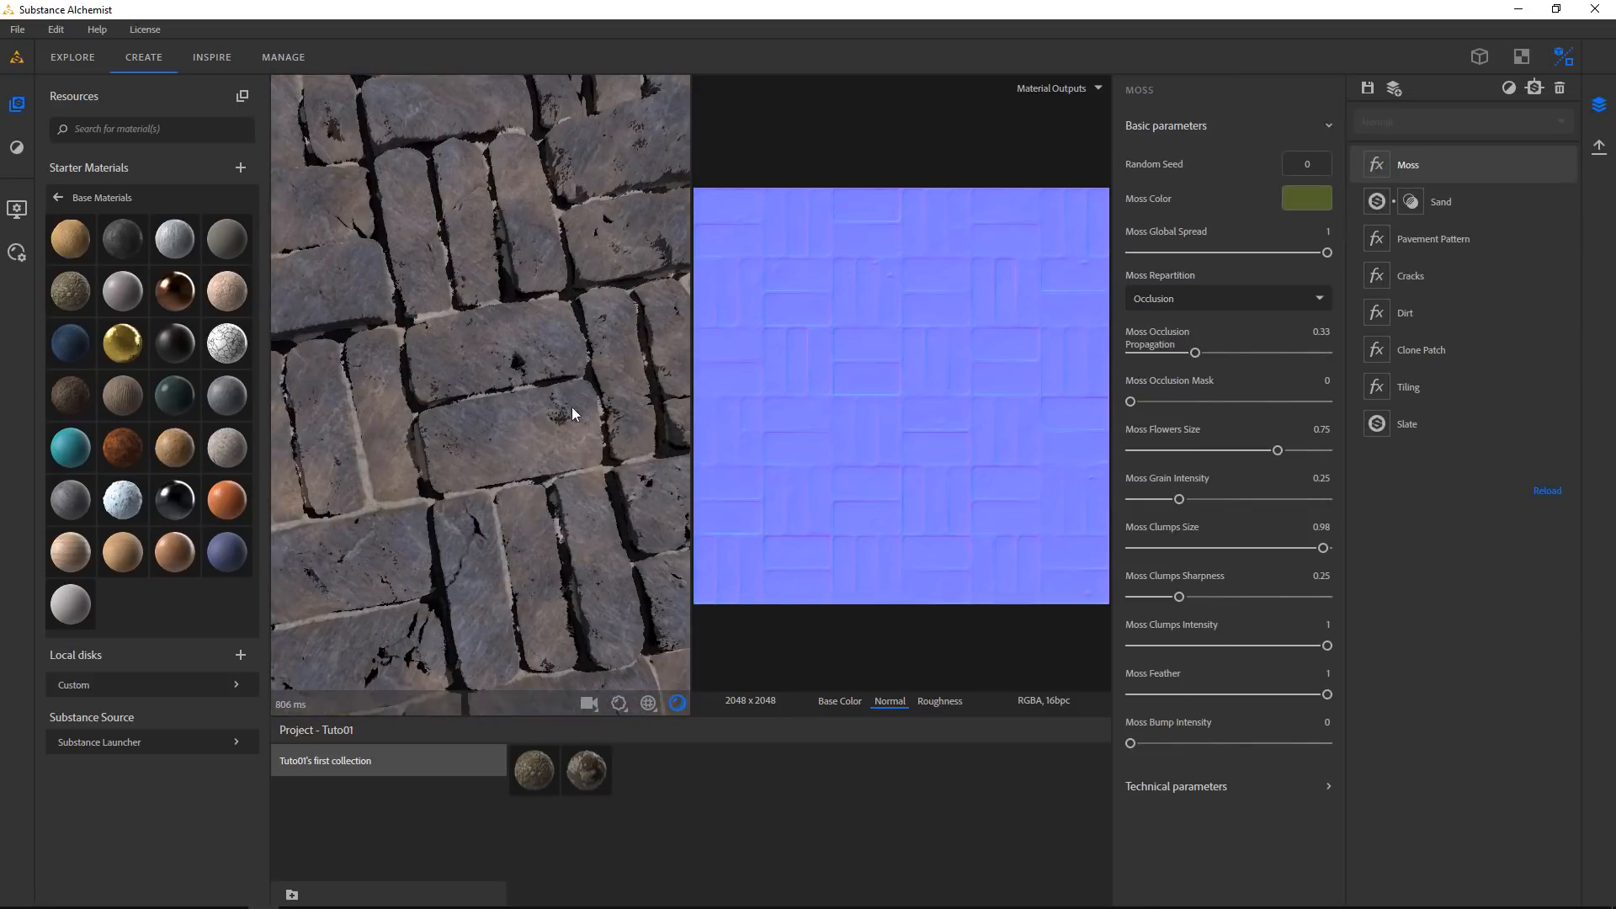
left_click_drag(573, 407, 549, 346)
scroll(549, 346, "up", 5)
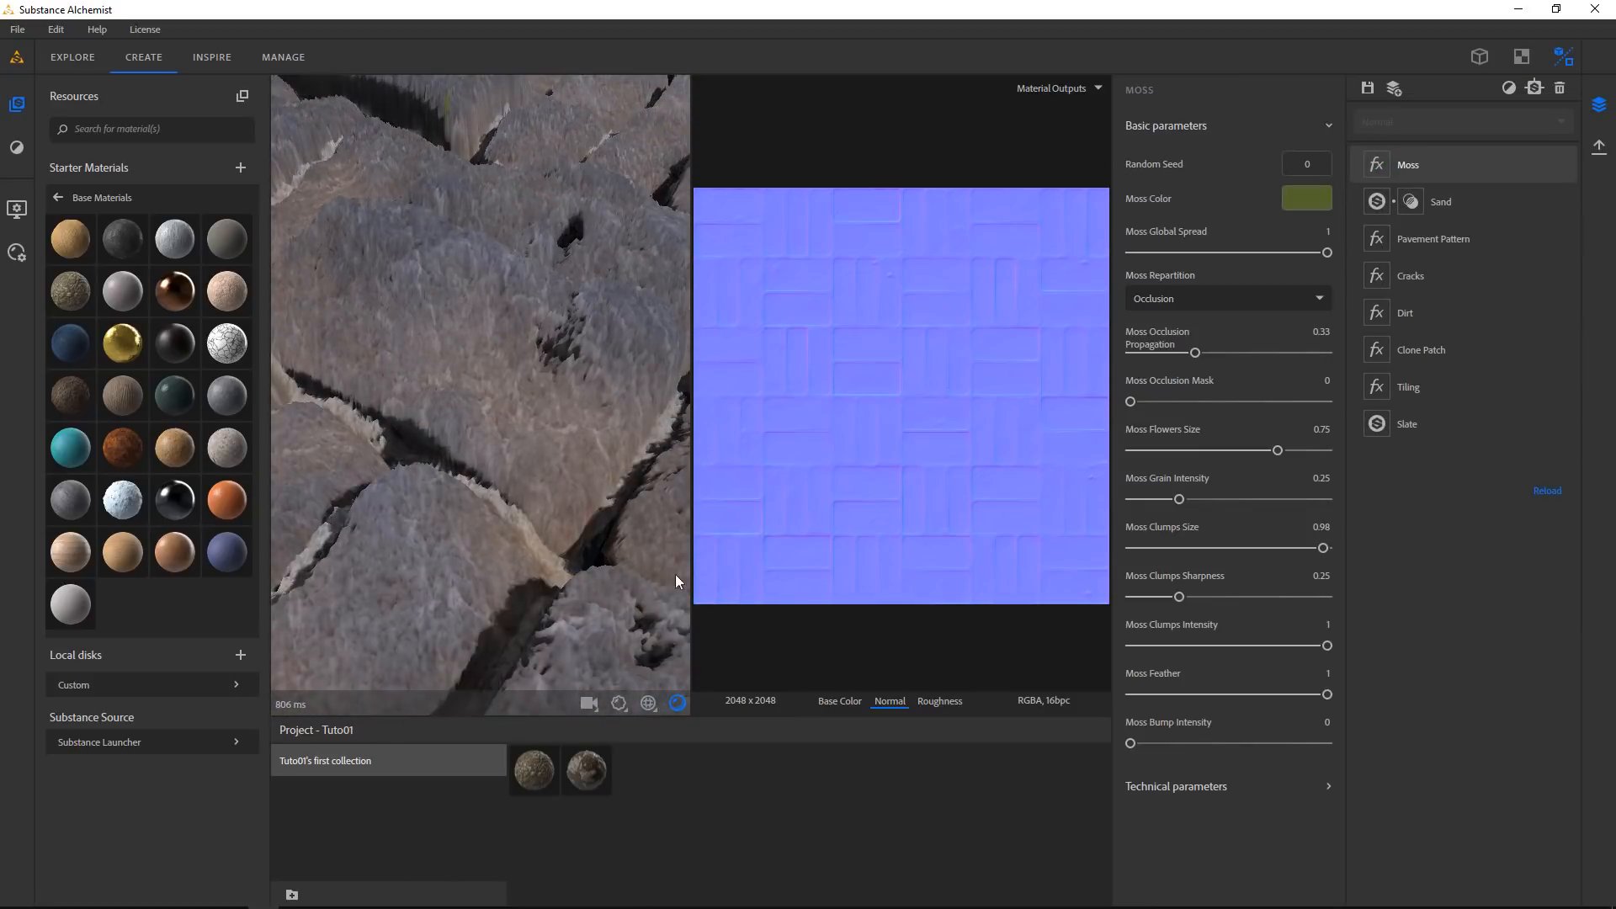
Turn off the shadows in the 3D view and show the Height output with the Moss layer selected
left_click(677, 702)
scroll(573, 409, "down", 5)
left_click_drag(572, 413, 510, 391)
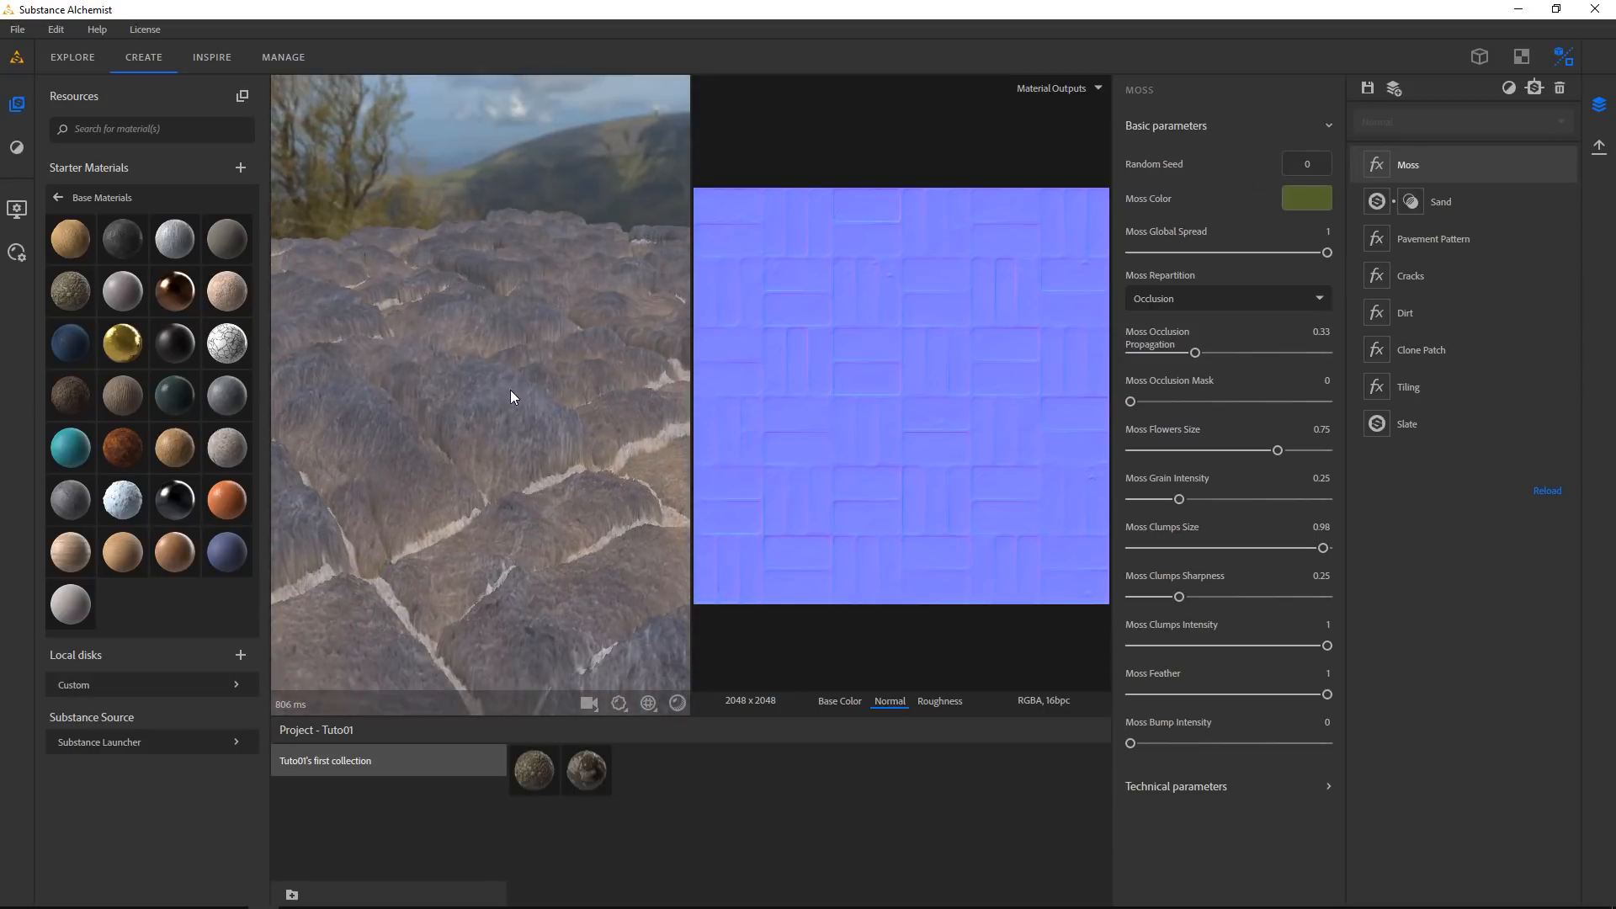
left_click(1412, 165)
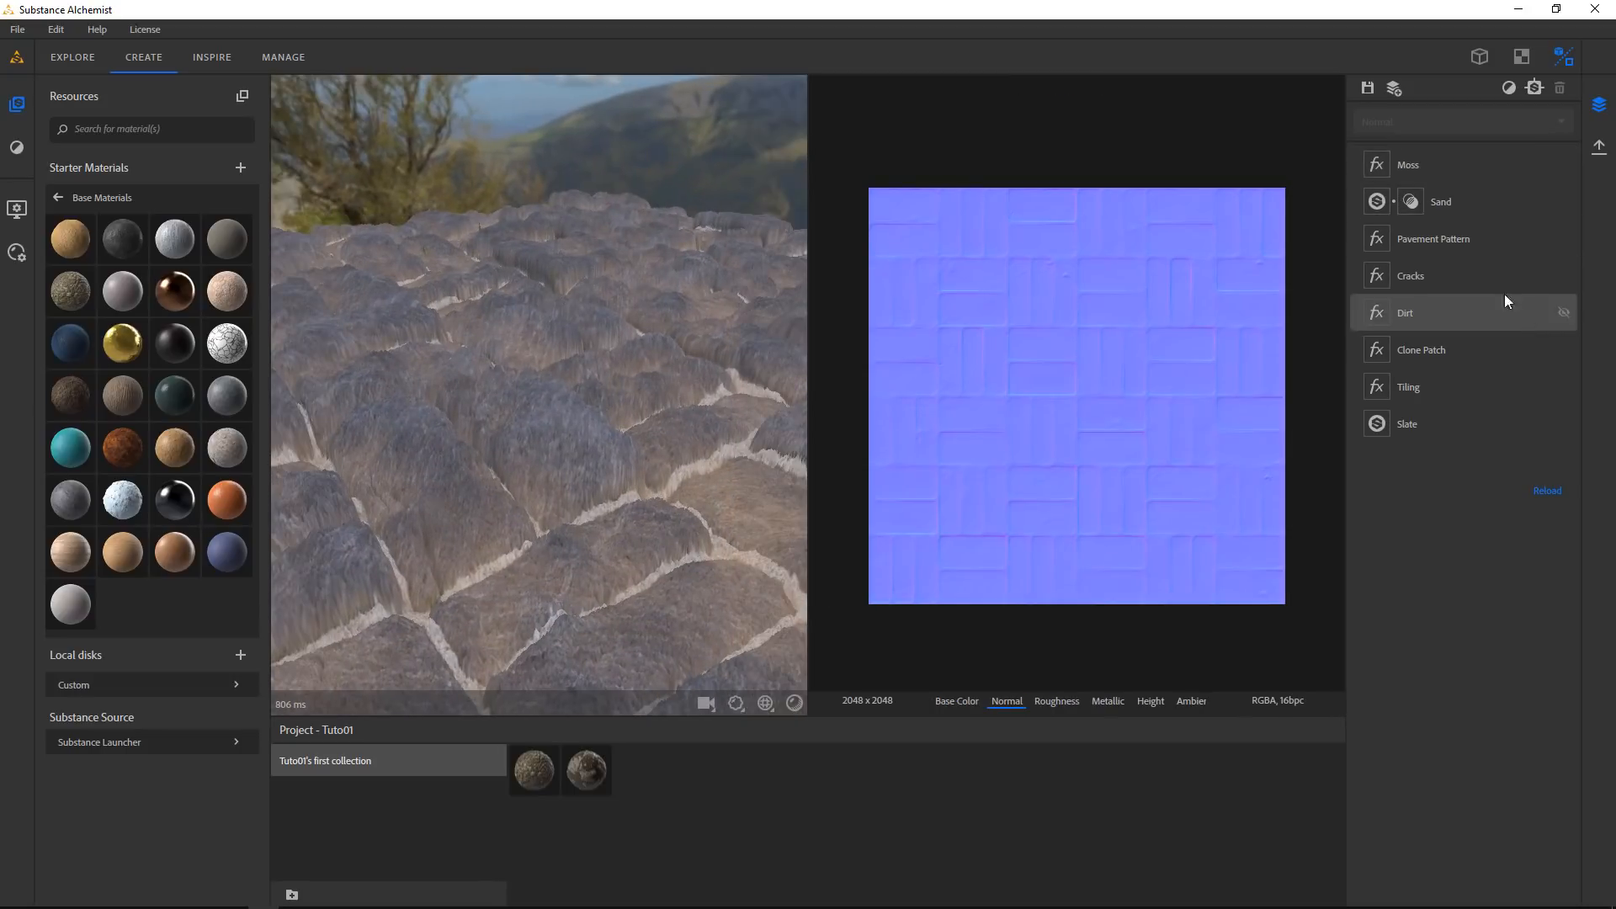
left_click(1443, 169)
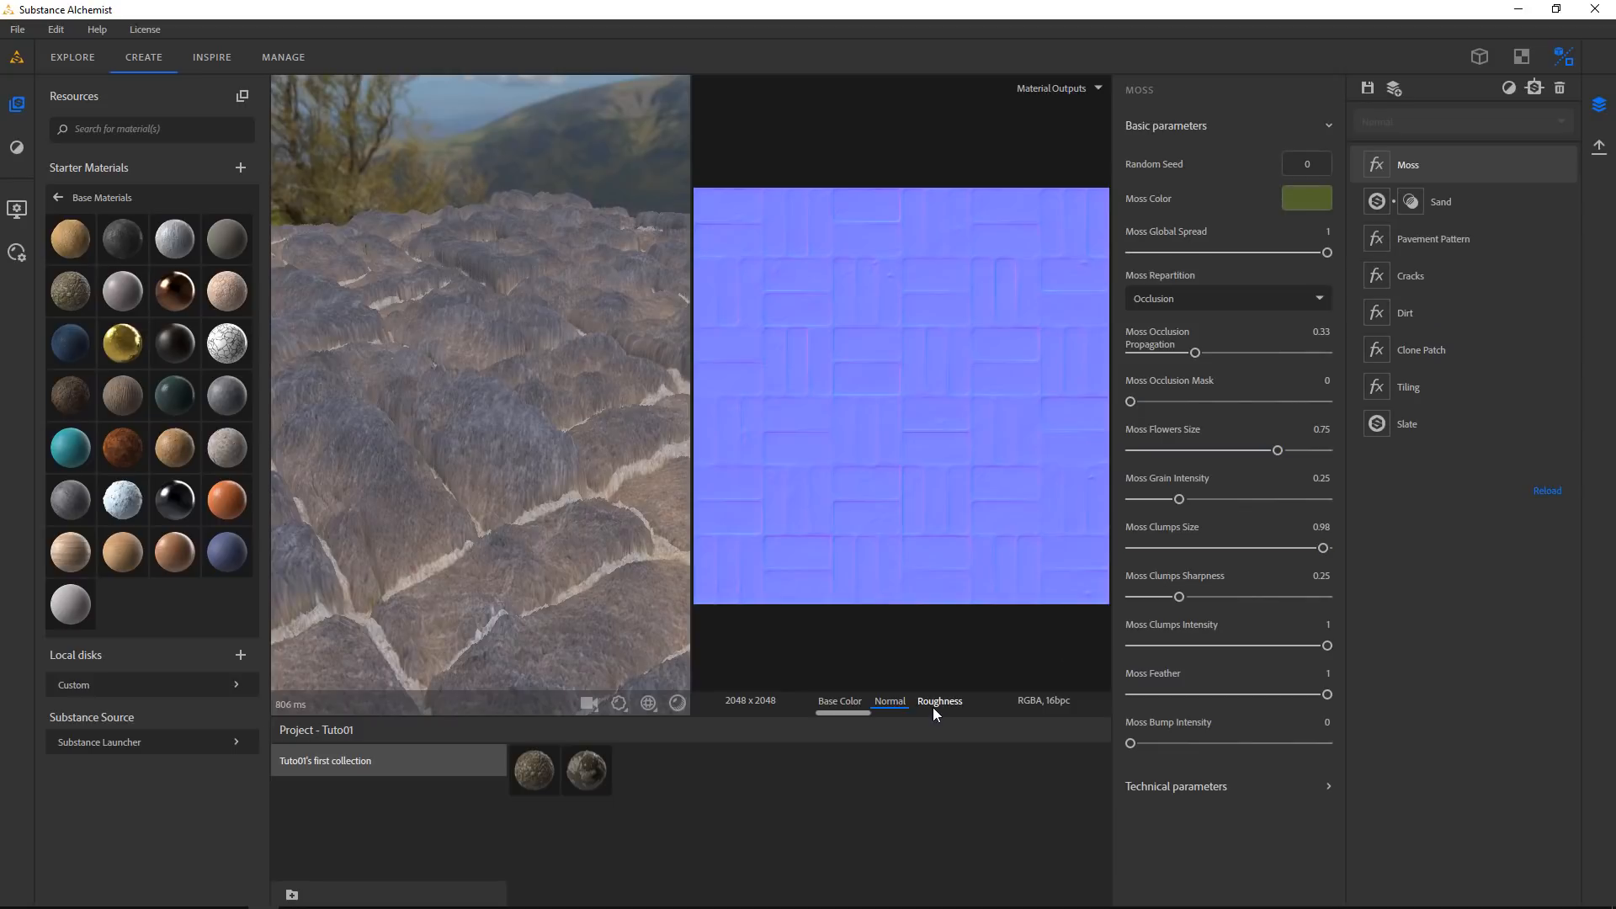
left_click_drag(840, 714, 890, 709)
left_click(888, 702)
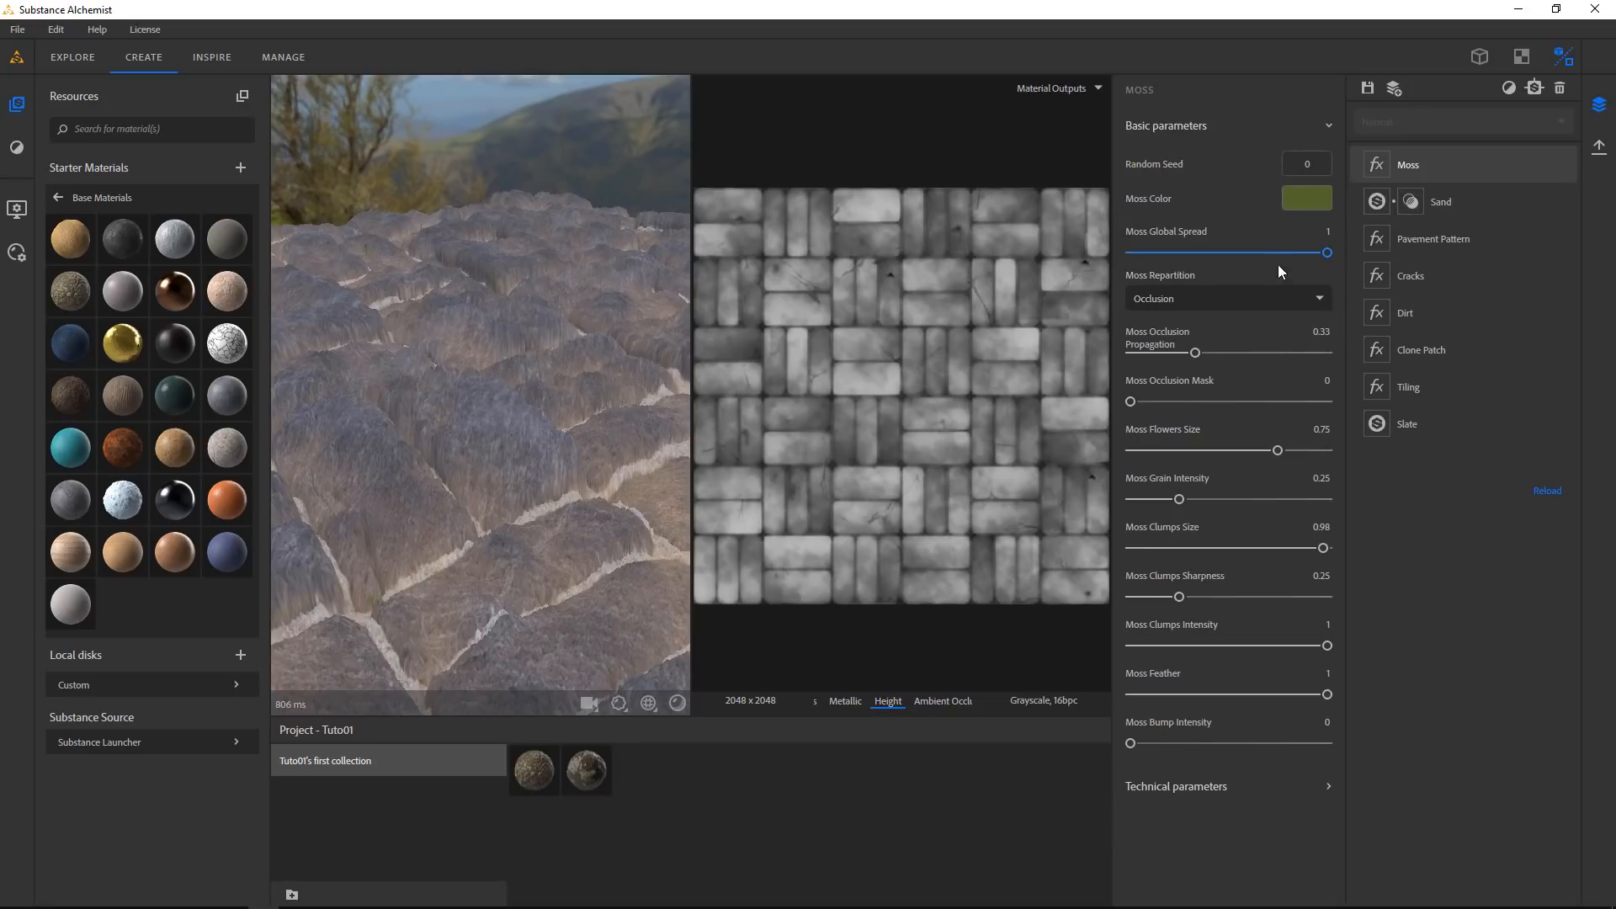
Try Top as the Moss Repartition, examine it in 3D, and return the setting to Occlusion
left_click(1170, 299)
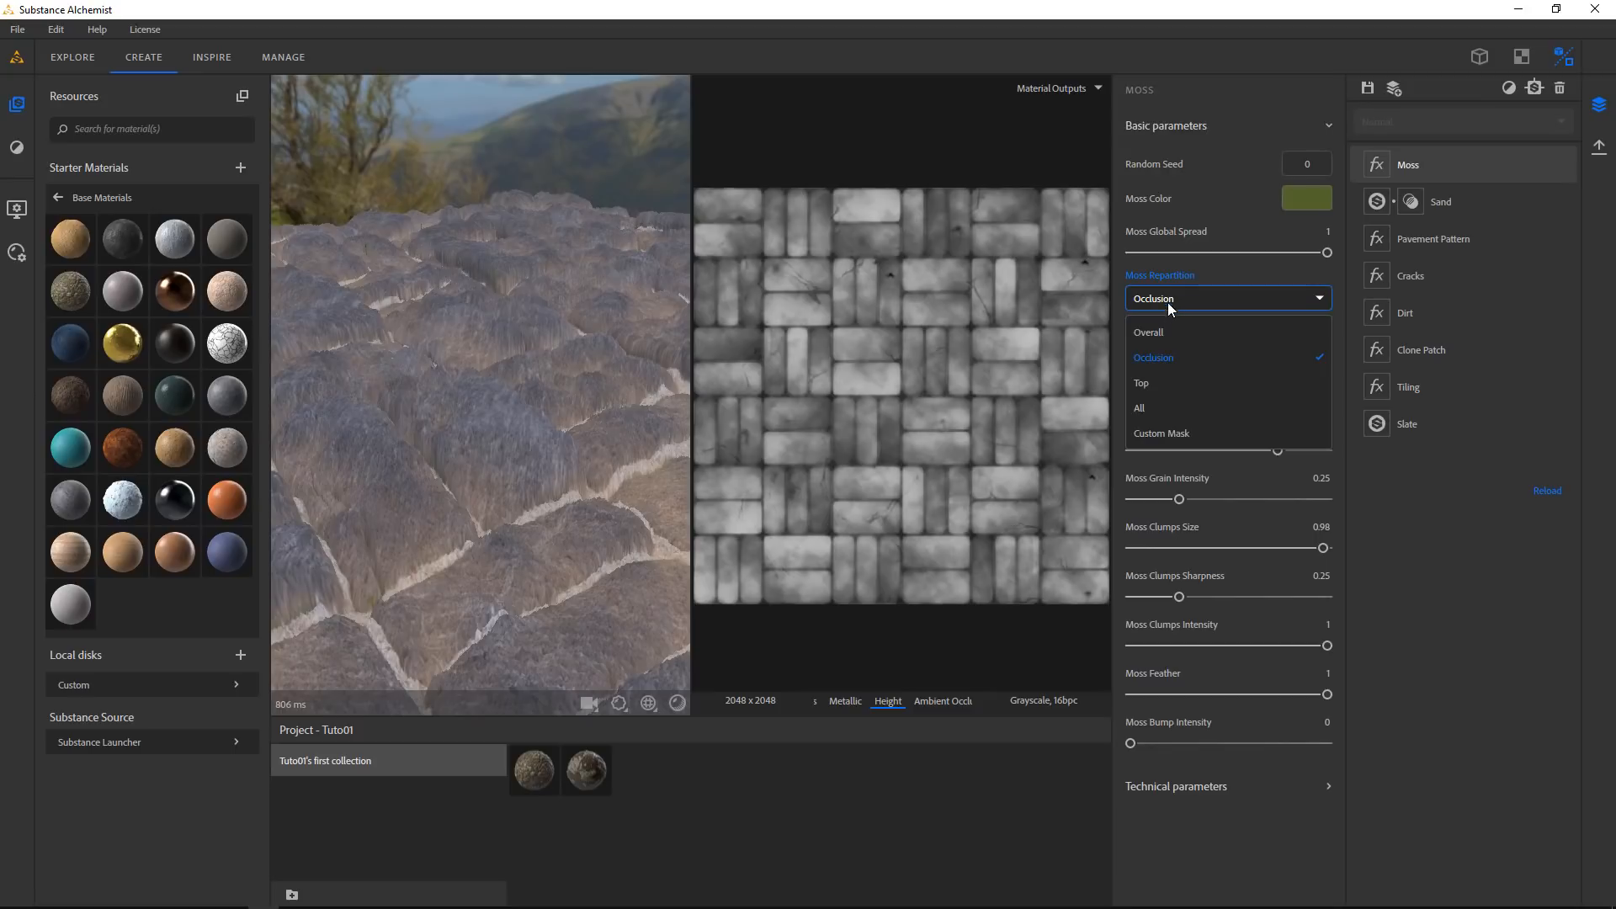
left_click(1163, 389)
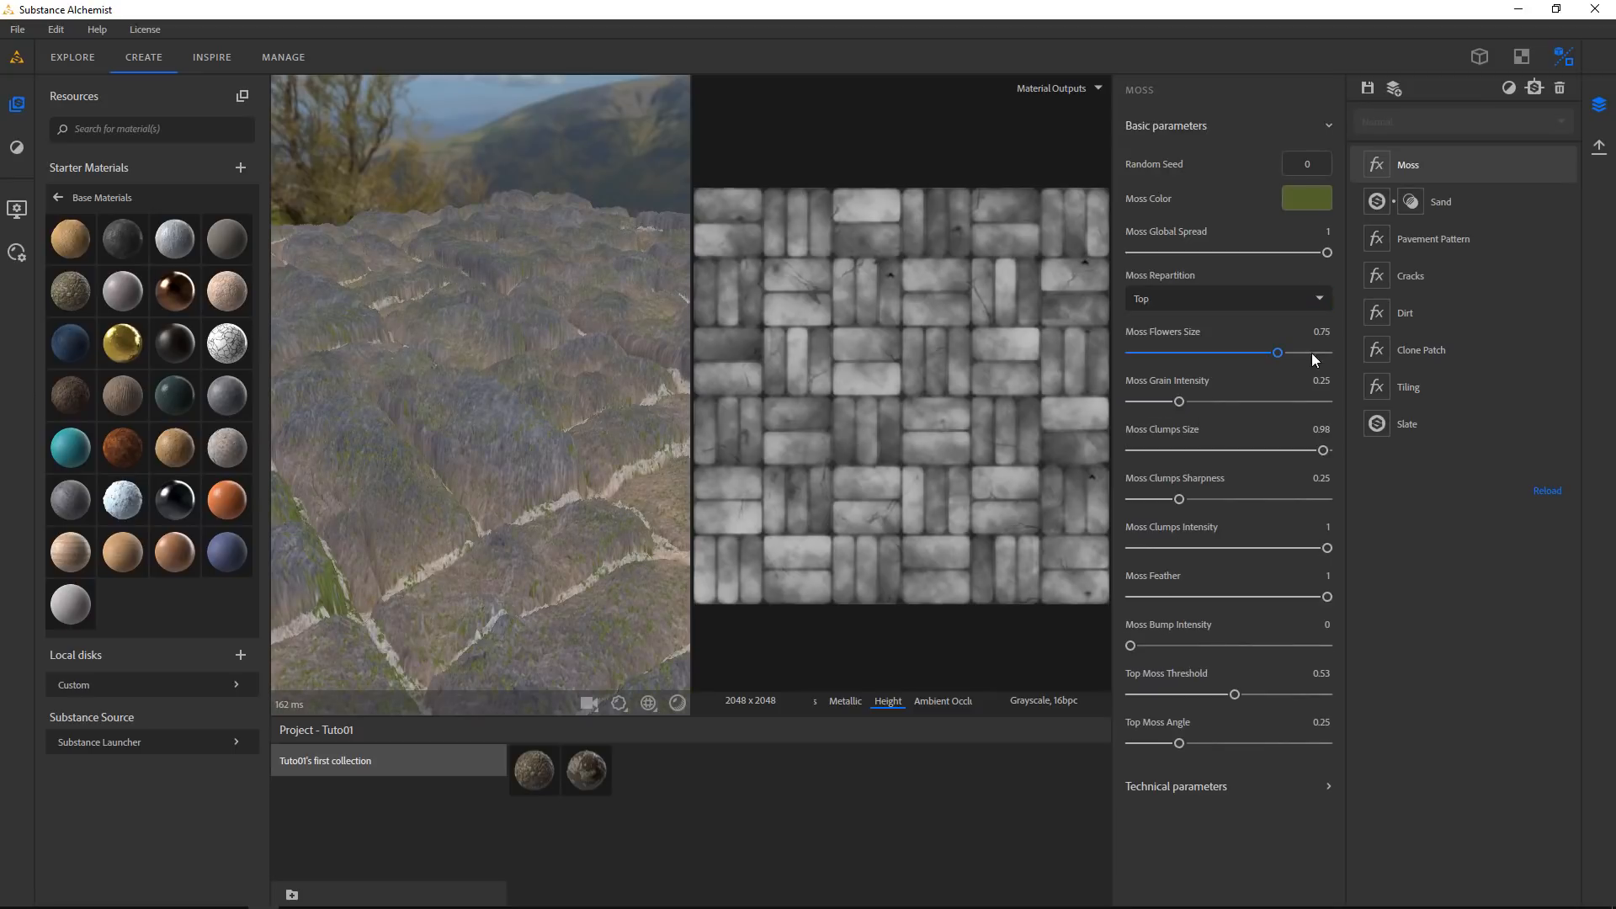
left_click_drag(504, 407, 508, 462)
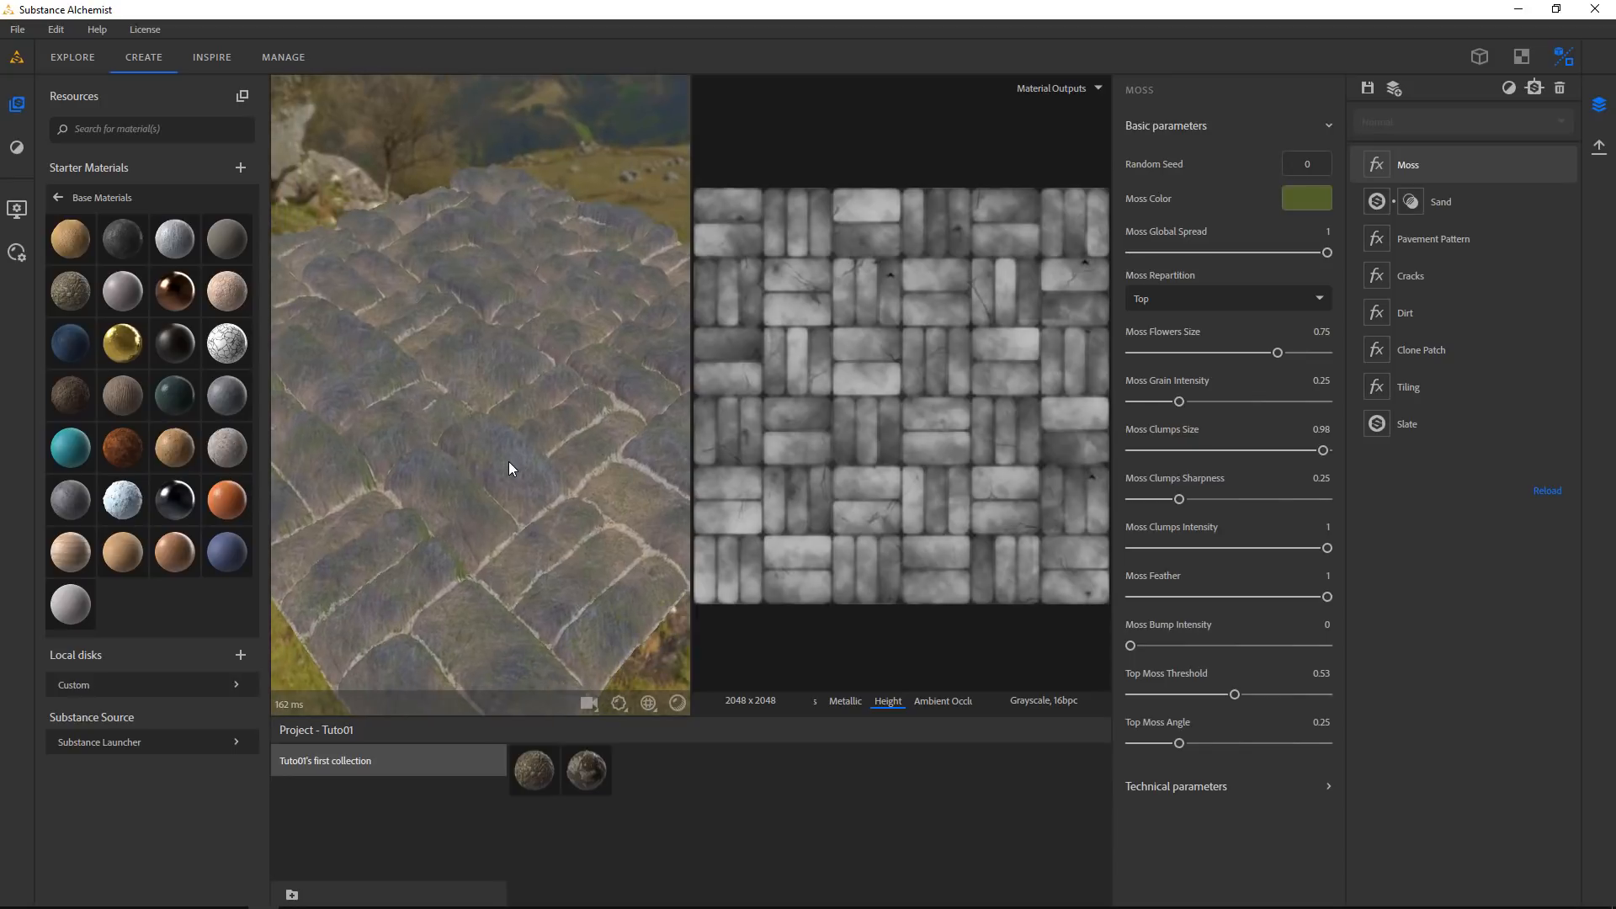
left_click(1220, 298)
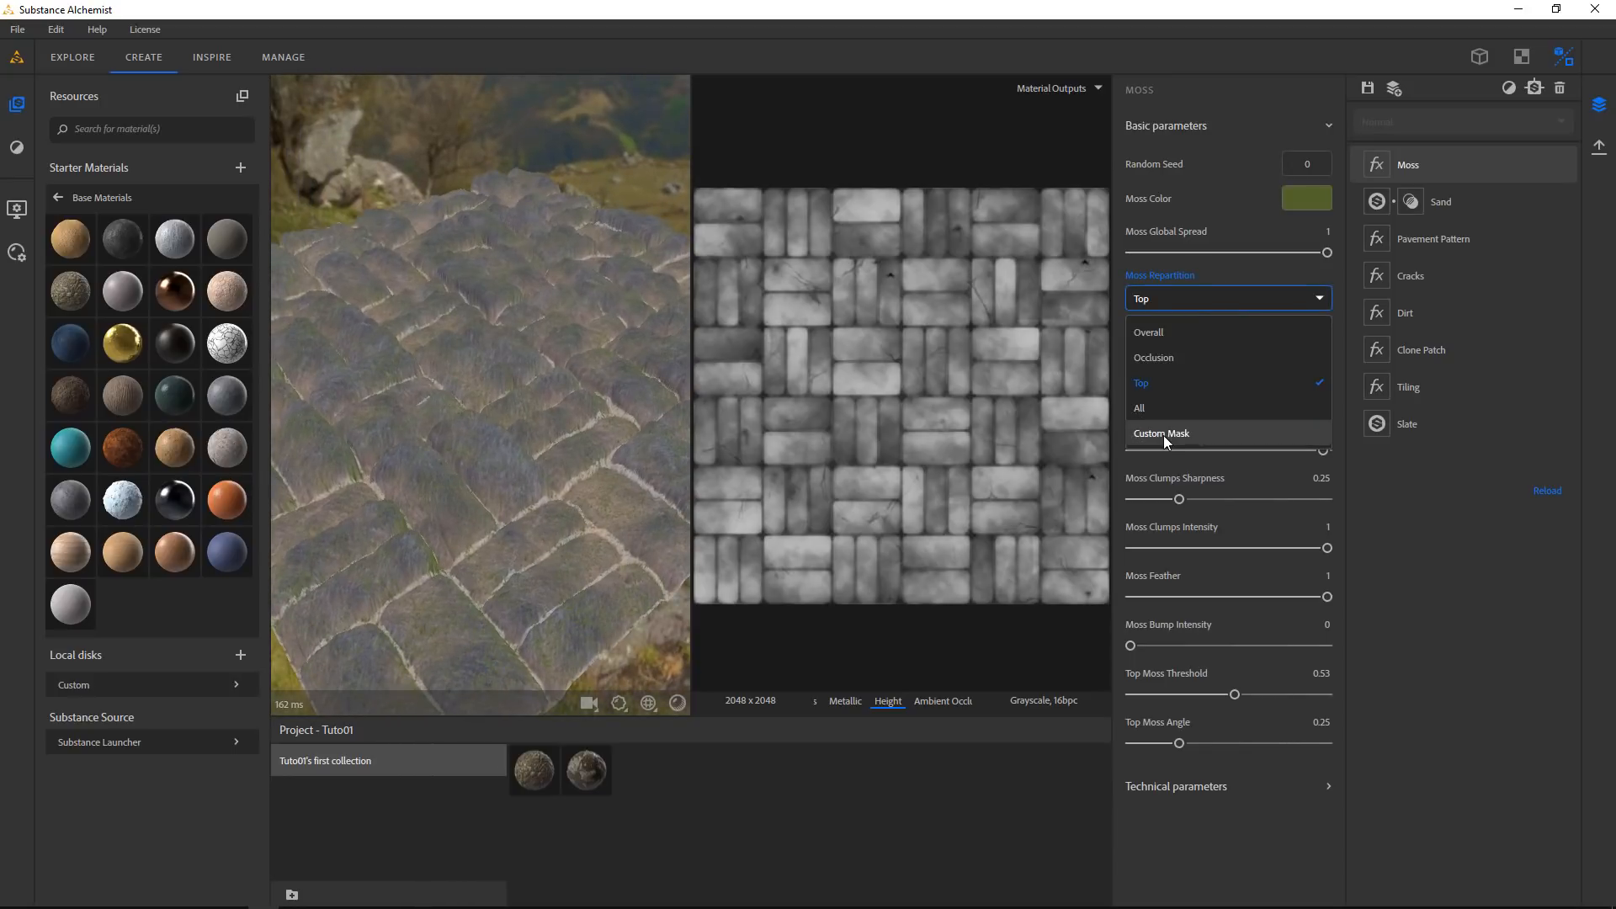
left_click(1175, 355)
Set the Moss Repartition to Overall and examine the moss coverage across the pavement in 3D
left_click(1205, 299)
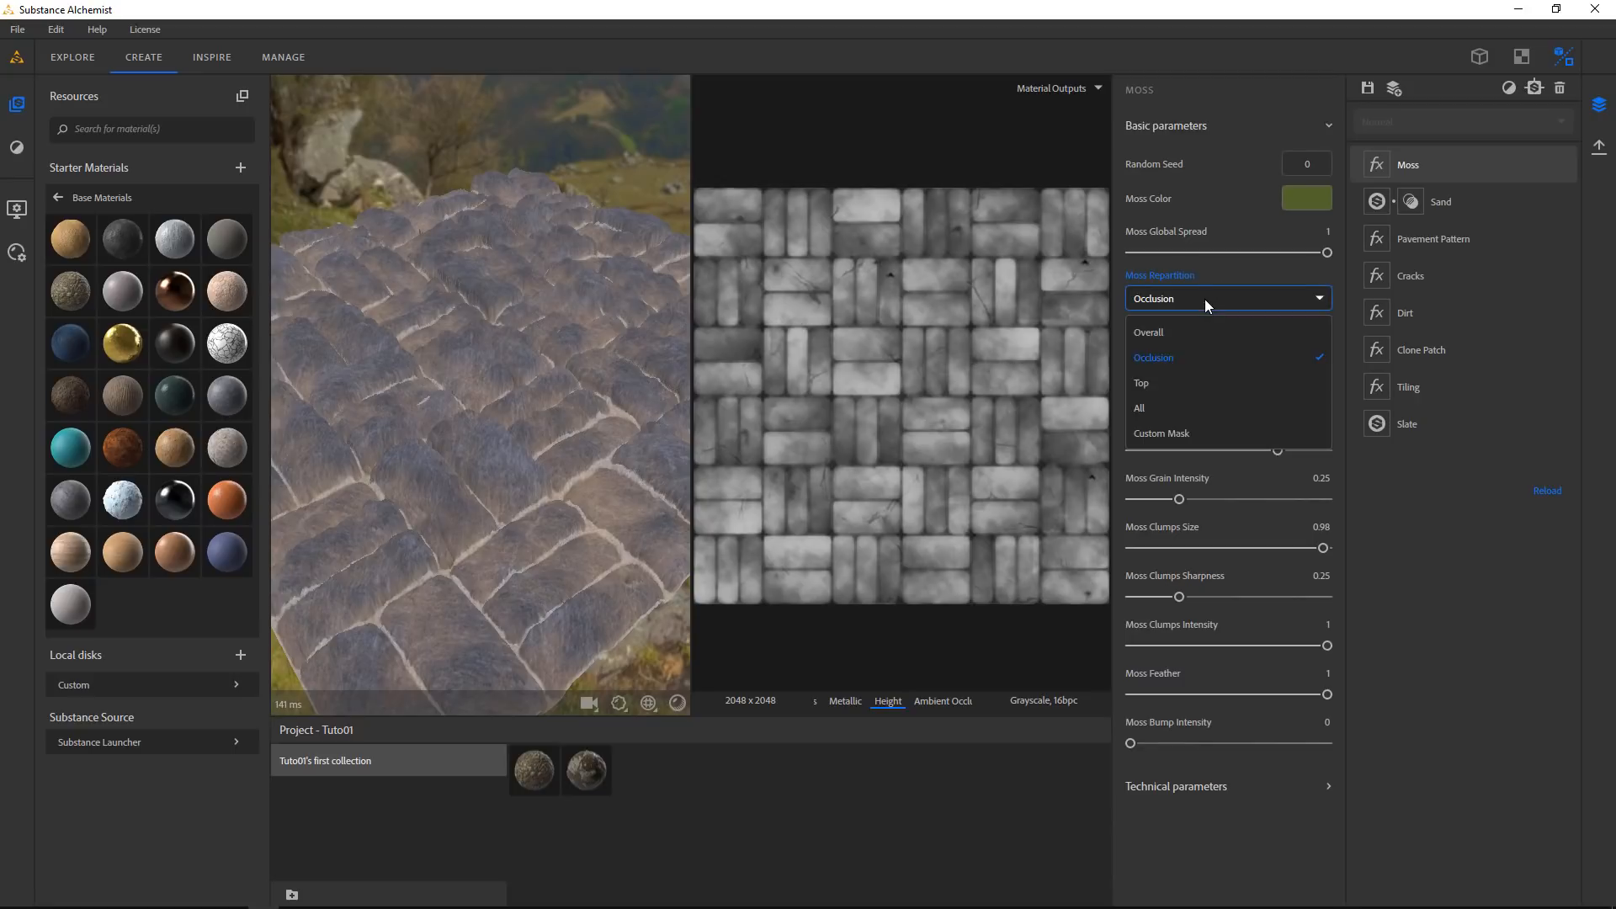
left_click(1175, 333)
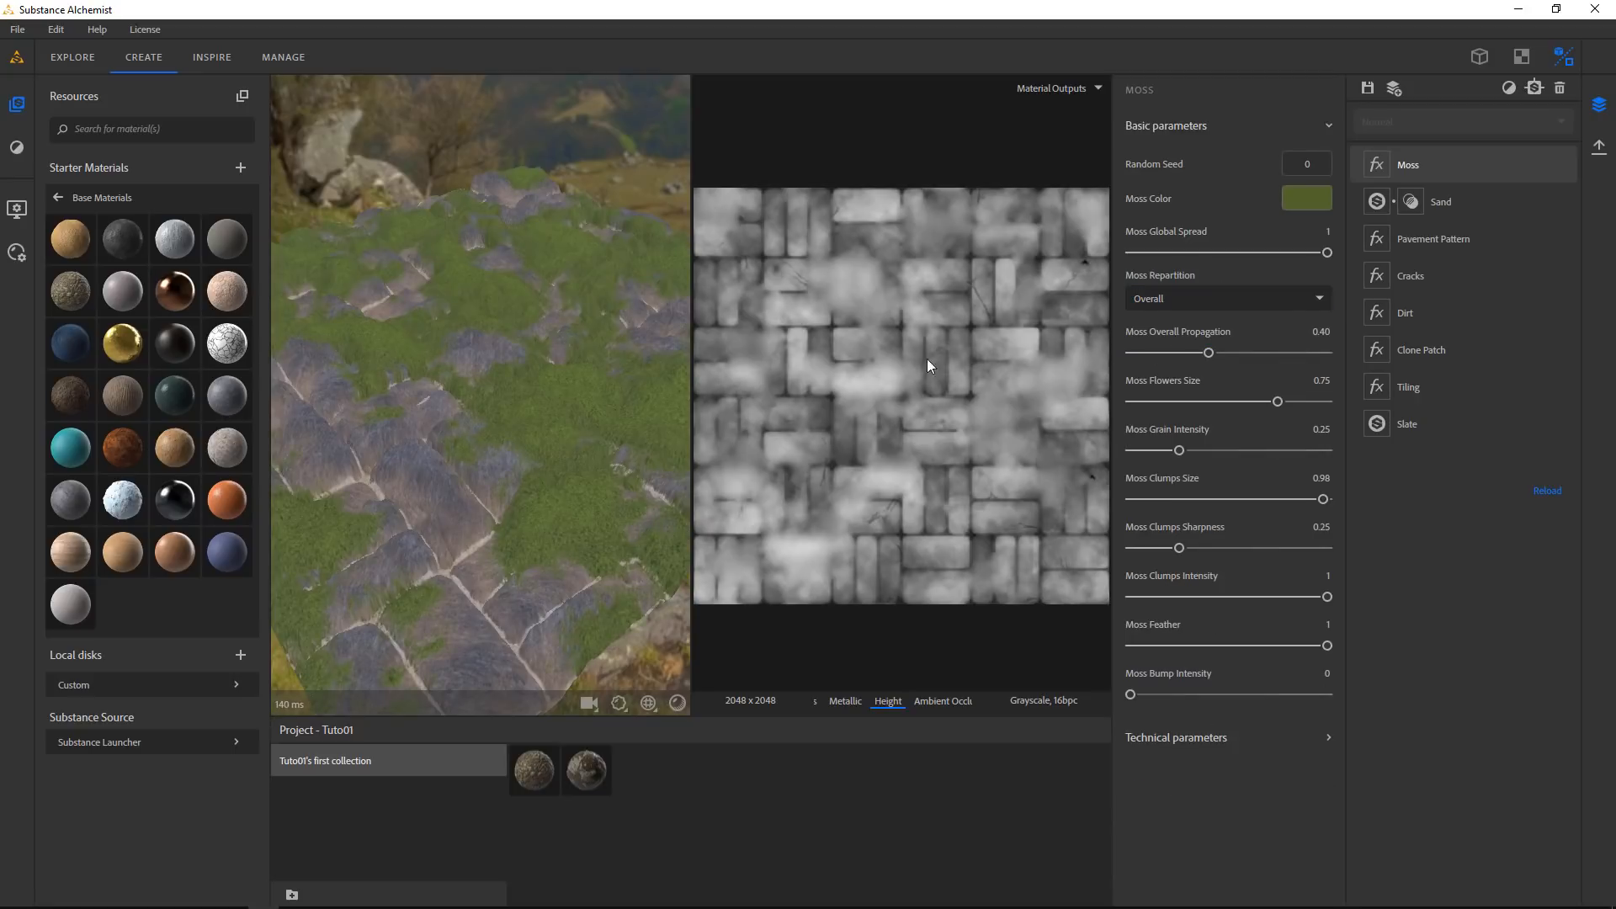
scroll(538, 398, "down", 3)
left_click_drag(563, 446, 609, 512)
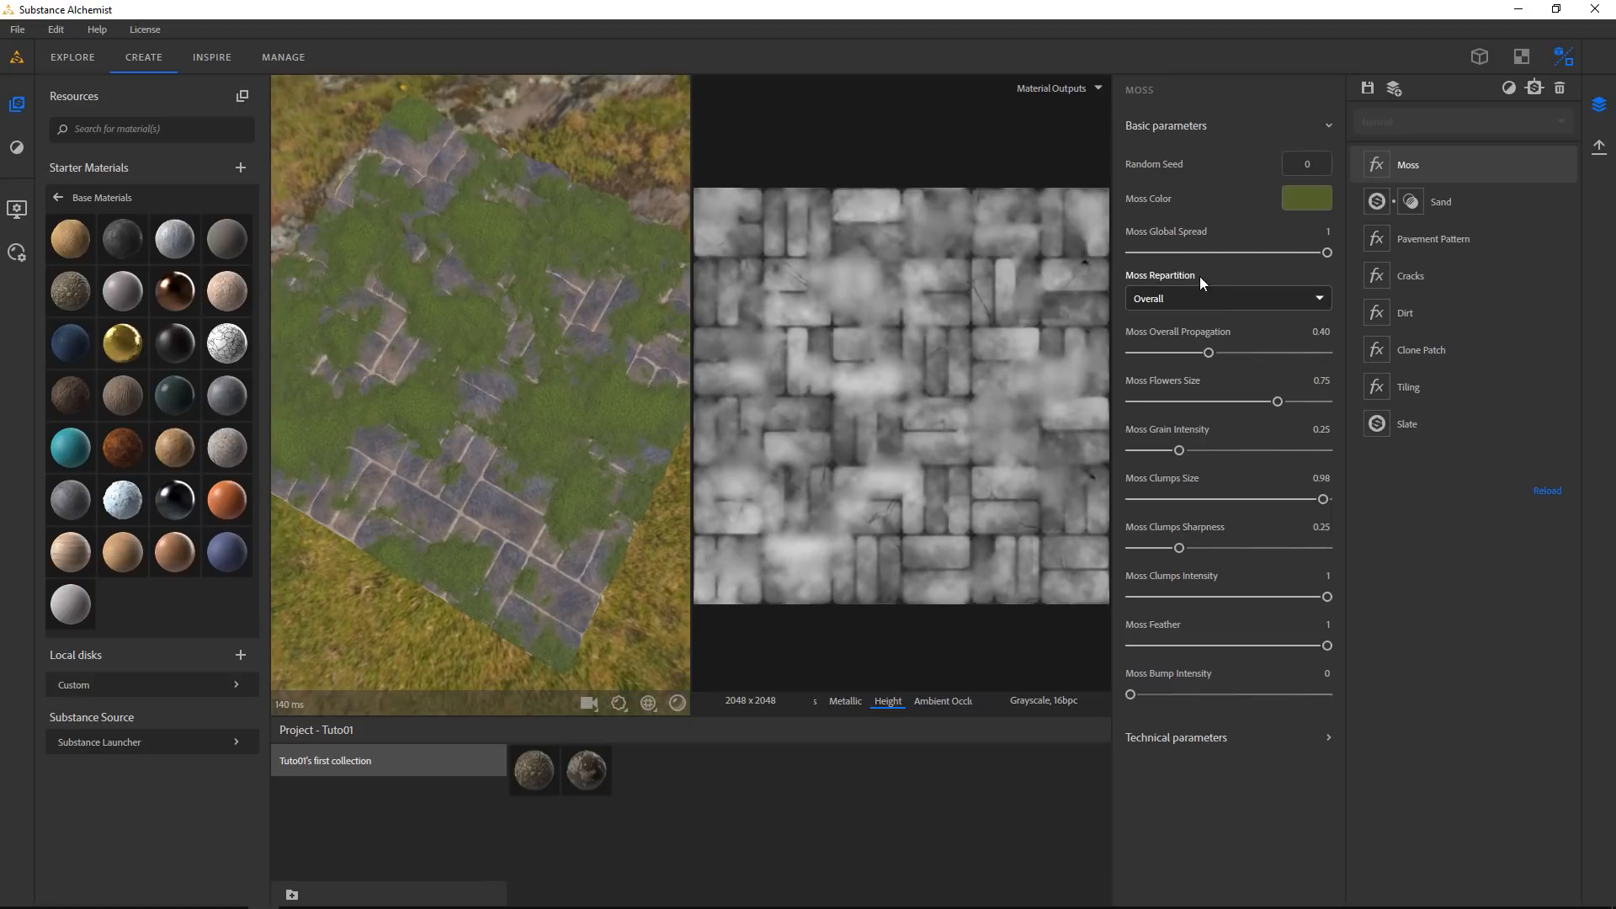
Set the Moss Repartition to Top, with a Moss Clumps Size of 0.47 and a Moss Global Spread of 1
left_click(1181, 296)
left_click(1153, 389)
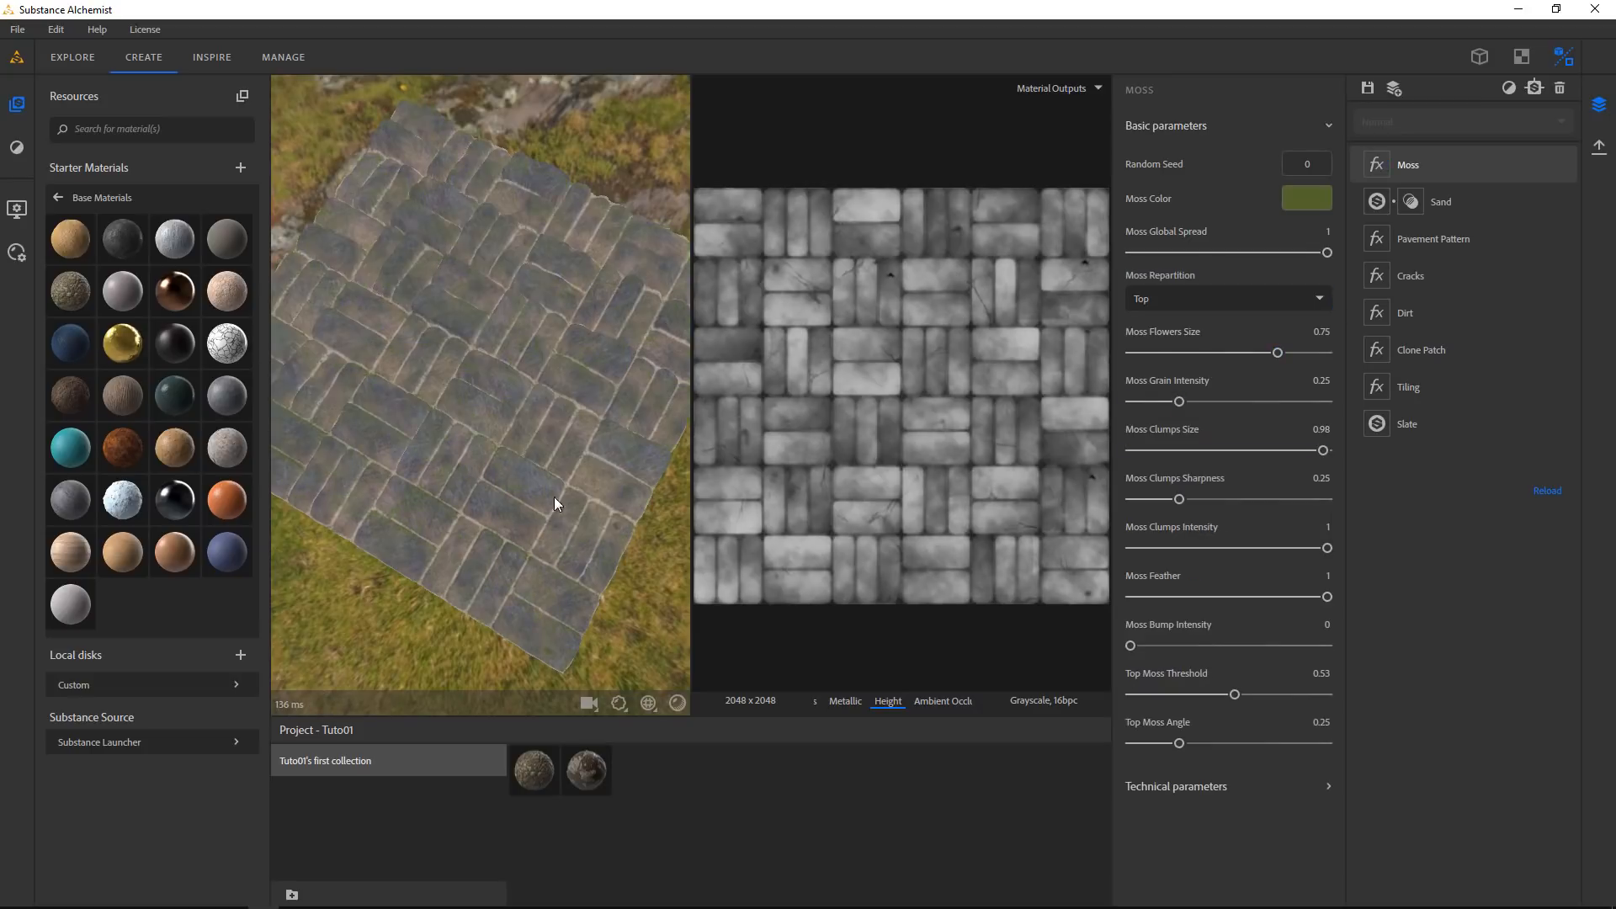
left_click_drag(554, 497, 518, 403)
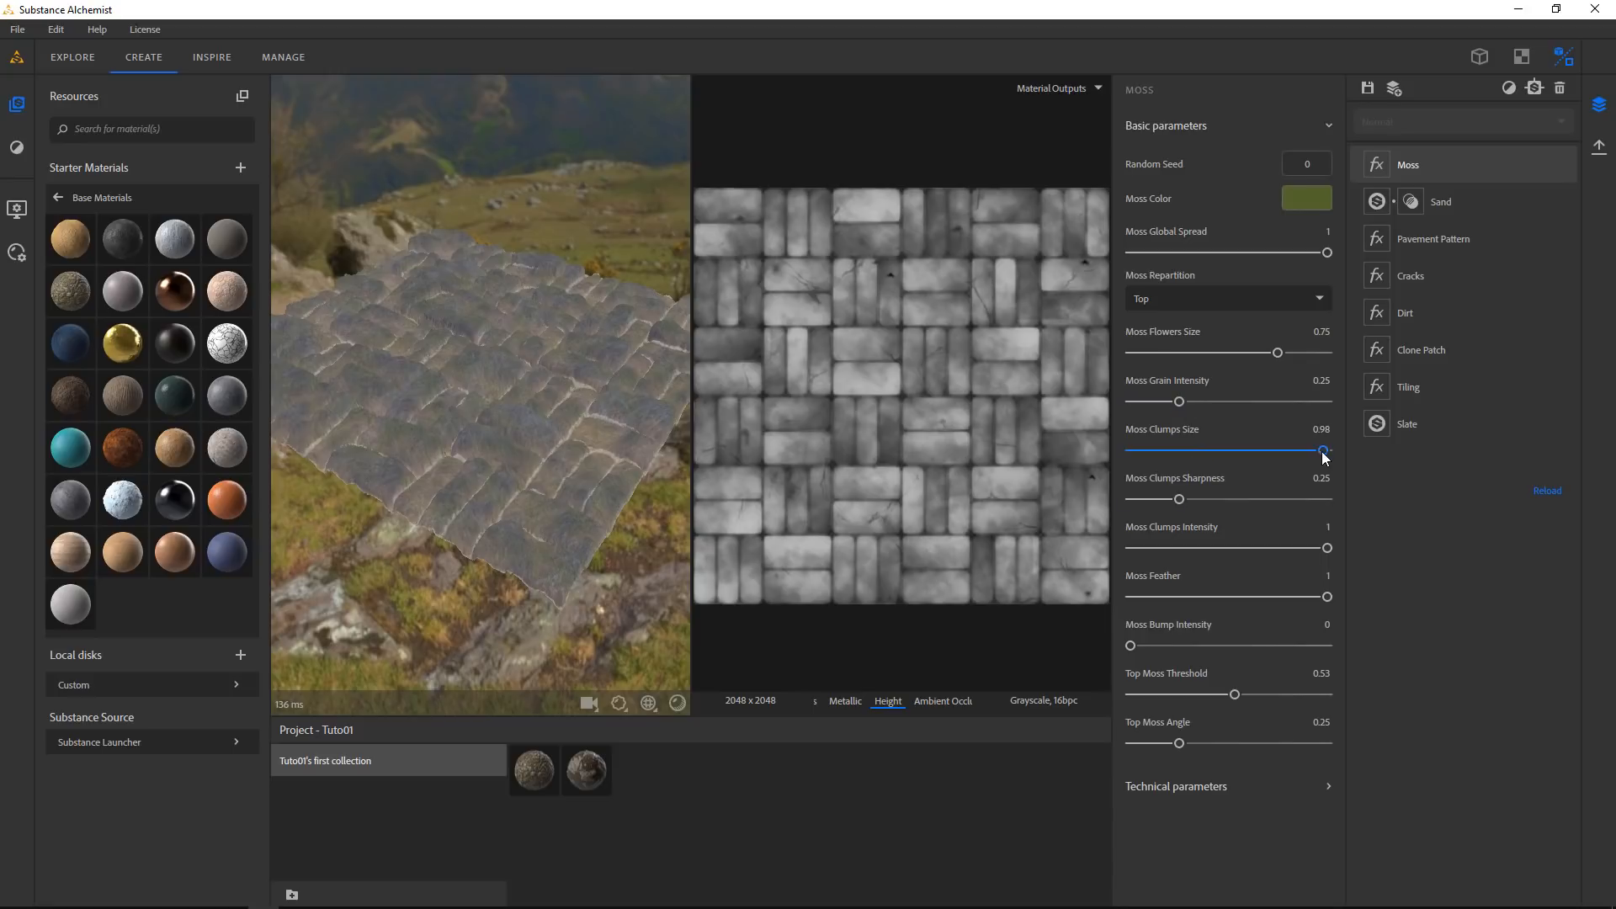
left_click_drag(1318, 451, 1228, 451)
left_click_drag(1327, 252, 1307, 252)
left_click_drag(1195, 259, 1353, 264)
Set the 3D view's displacement amplitude to 0.10 and examine the moss on the paving stones up close and from afar
right_click_drag(487, 358, 618, 663)
left_click(648, 703)
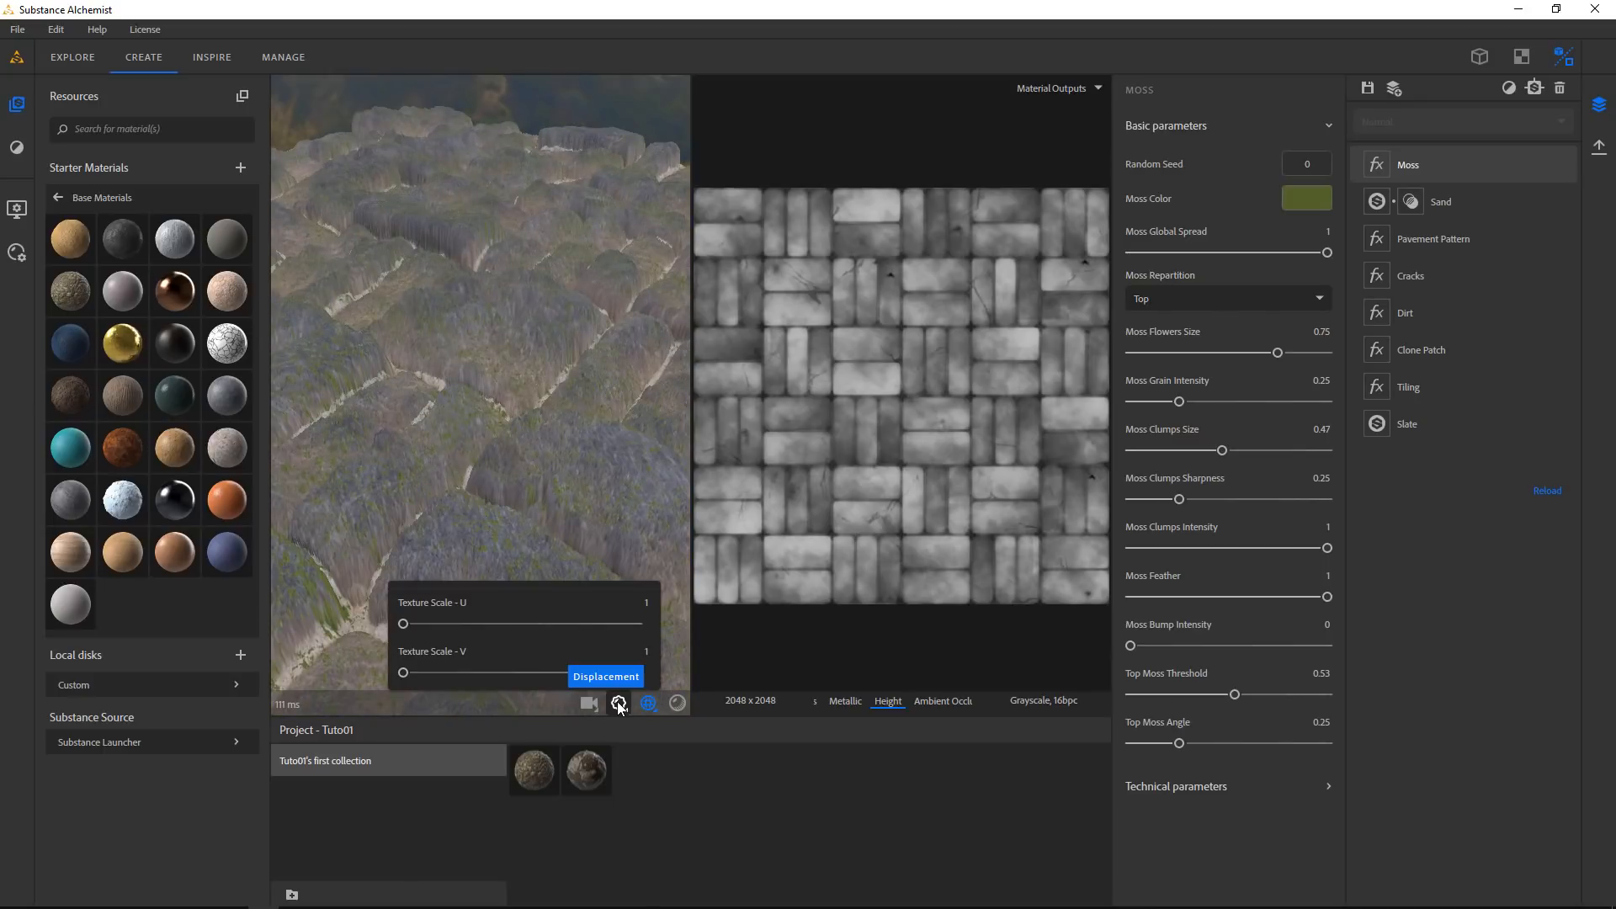
left_click(619, 703)
left_click_drag(492, 627, 396, 627)
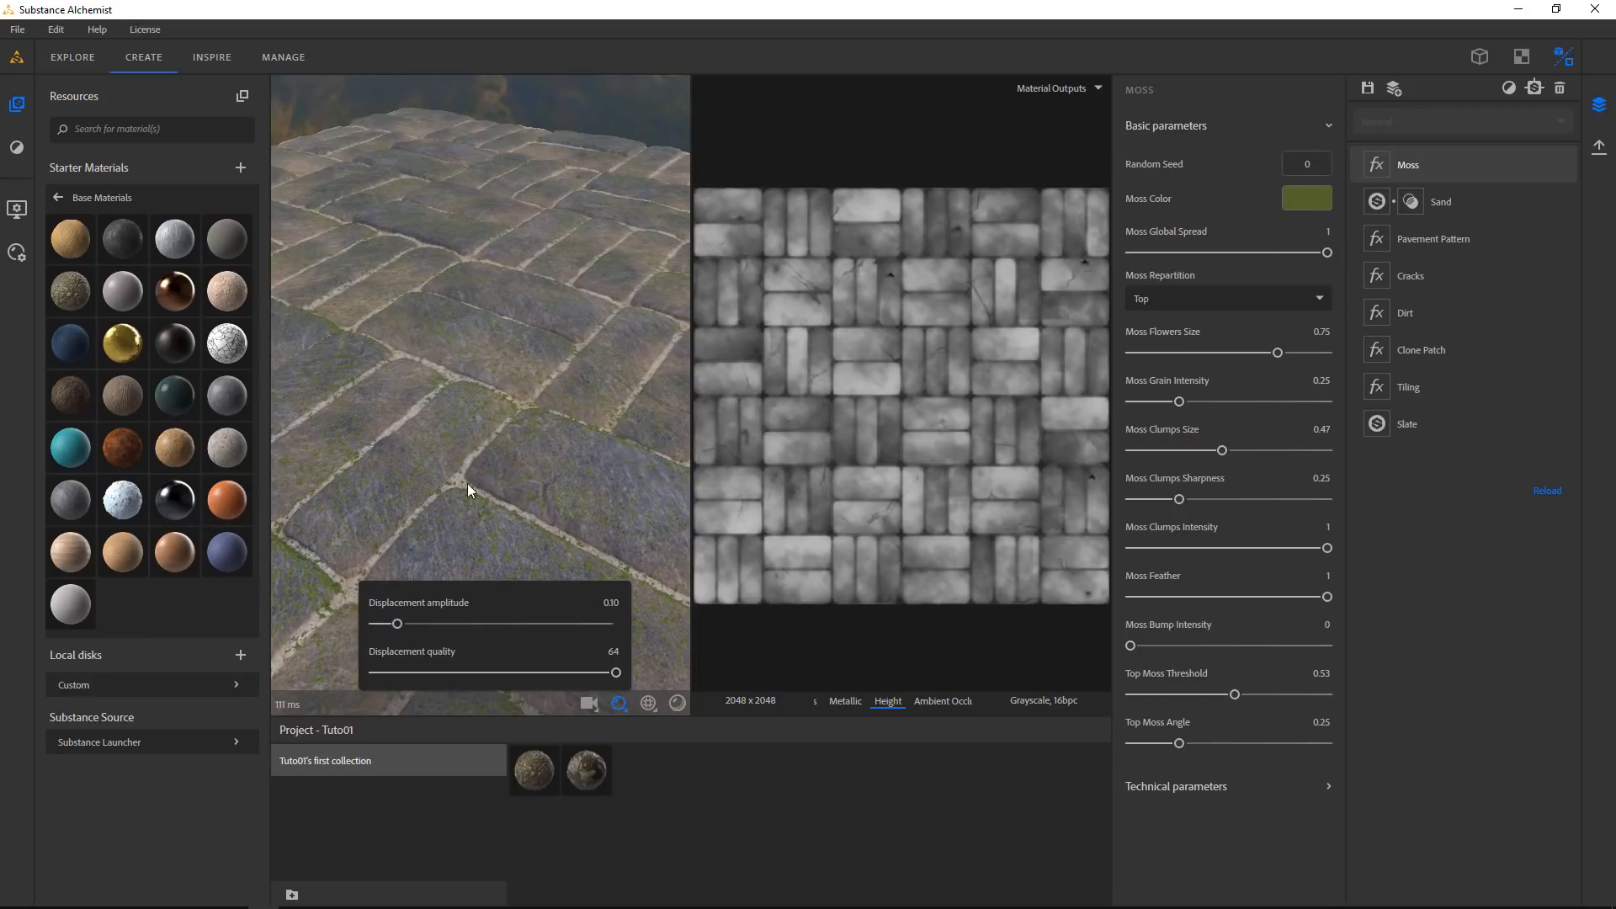
left_click_drag(468, 483, 480, 522)
scroll(479, 516, "down", 4)
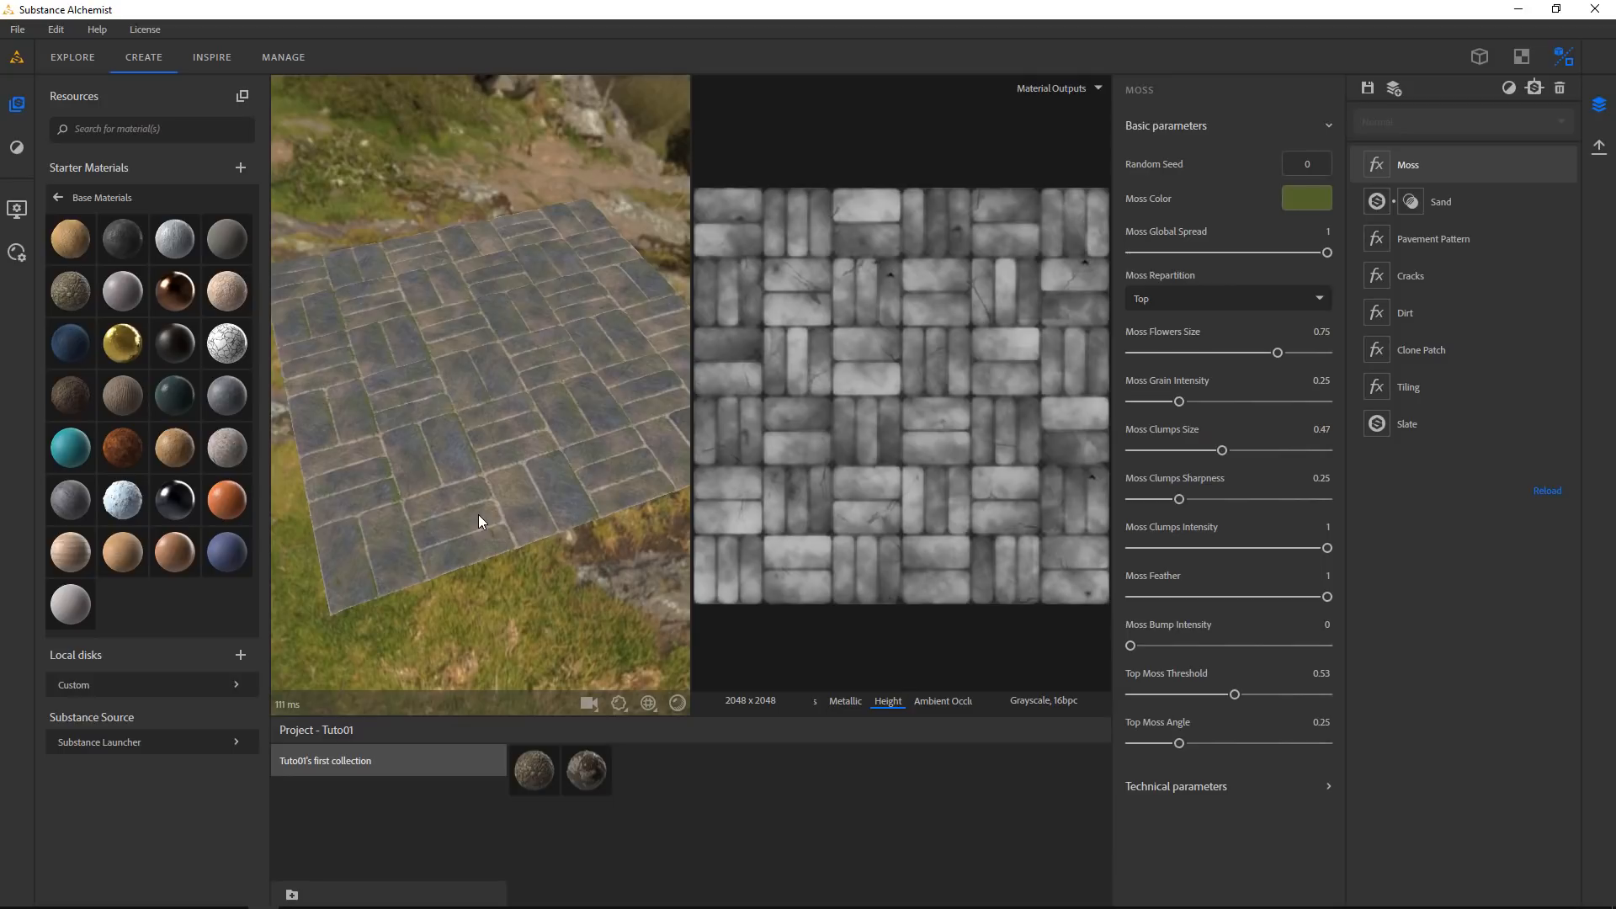
scroll(507, 412, "up", 4)
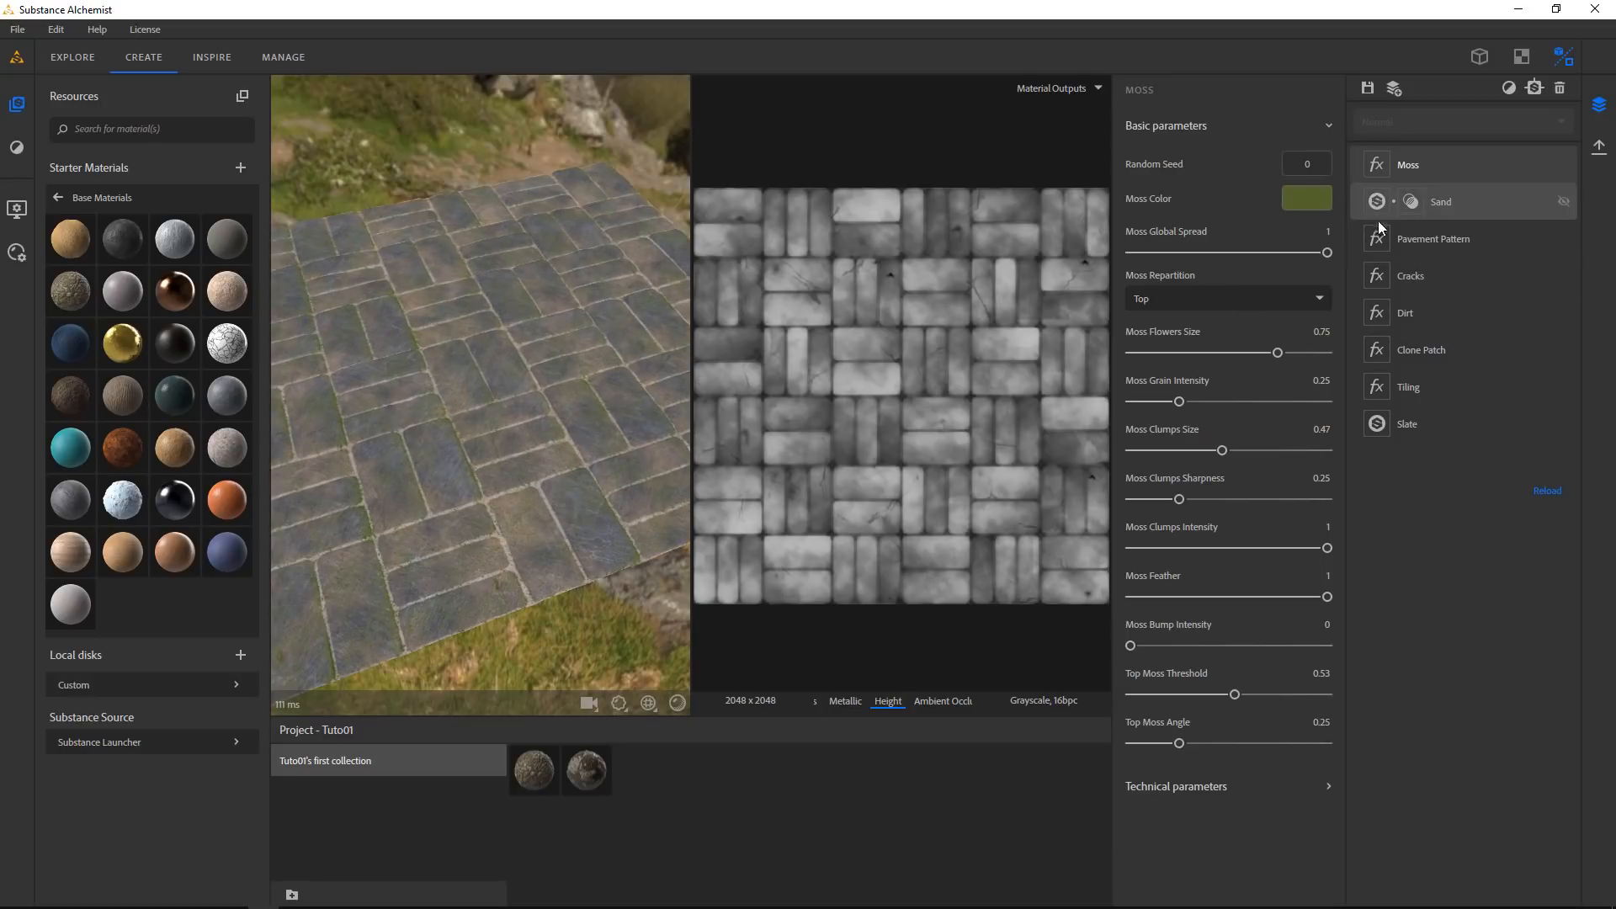
Set the Moss layer's Moss Flowers Size to 0.52 and examine the pavement from above in 3D
left_click(1438, 195)
left_click(1421, 161)
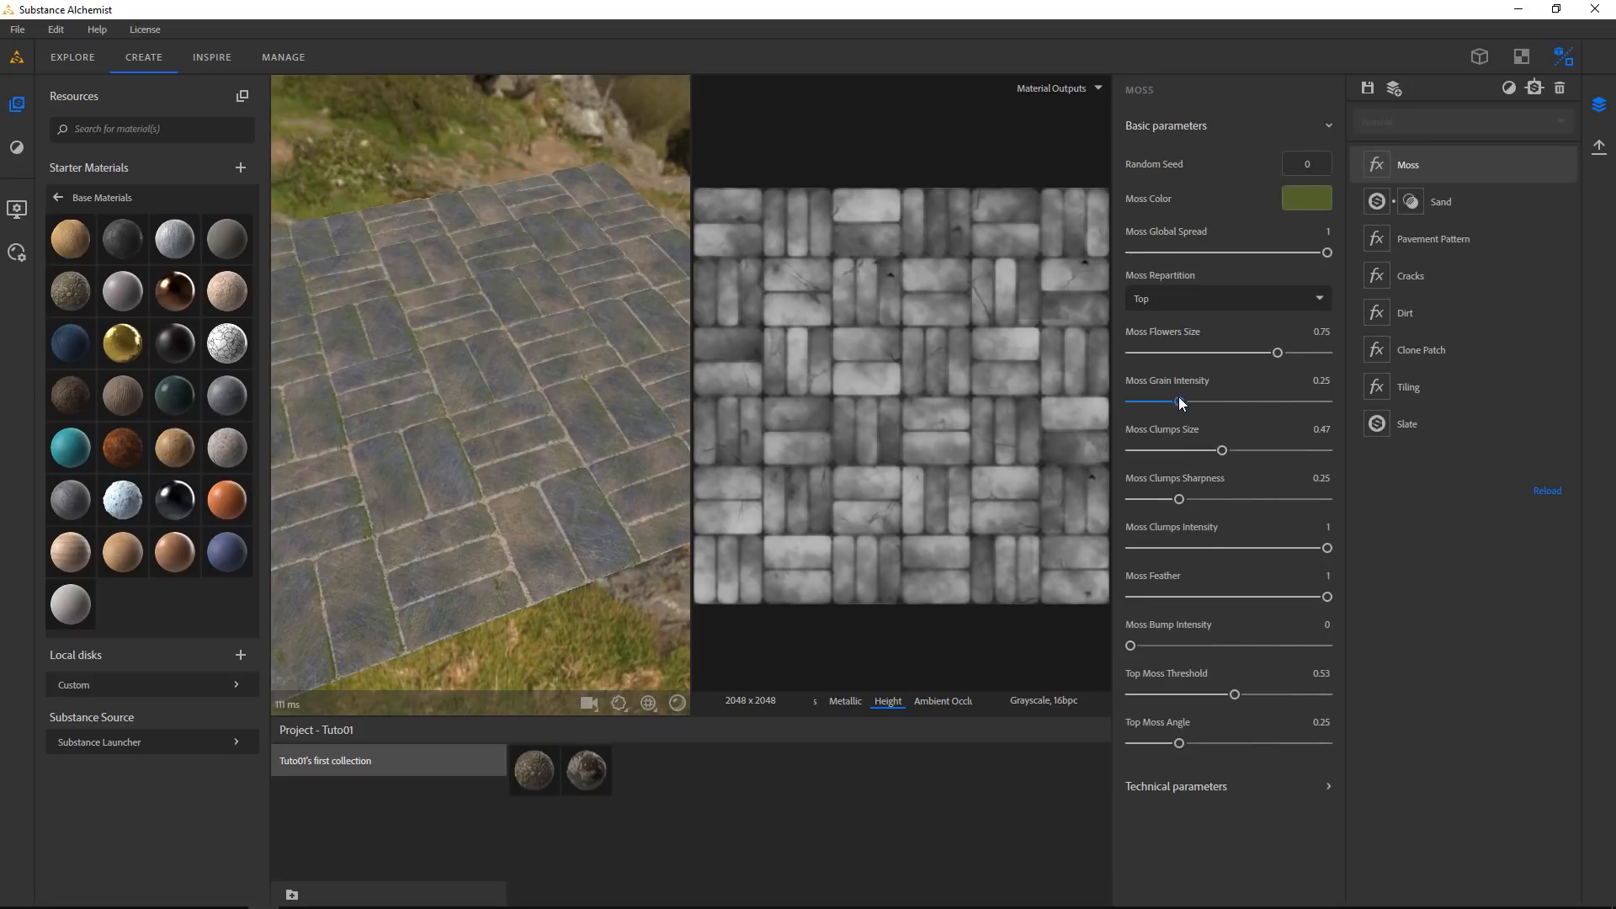
left_click_drag(1276, 354, 1233, 352)
left_click_drag(669, 375, 631, 461)
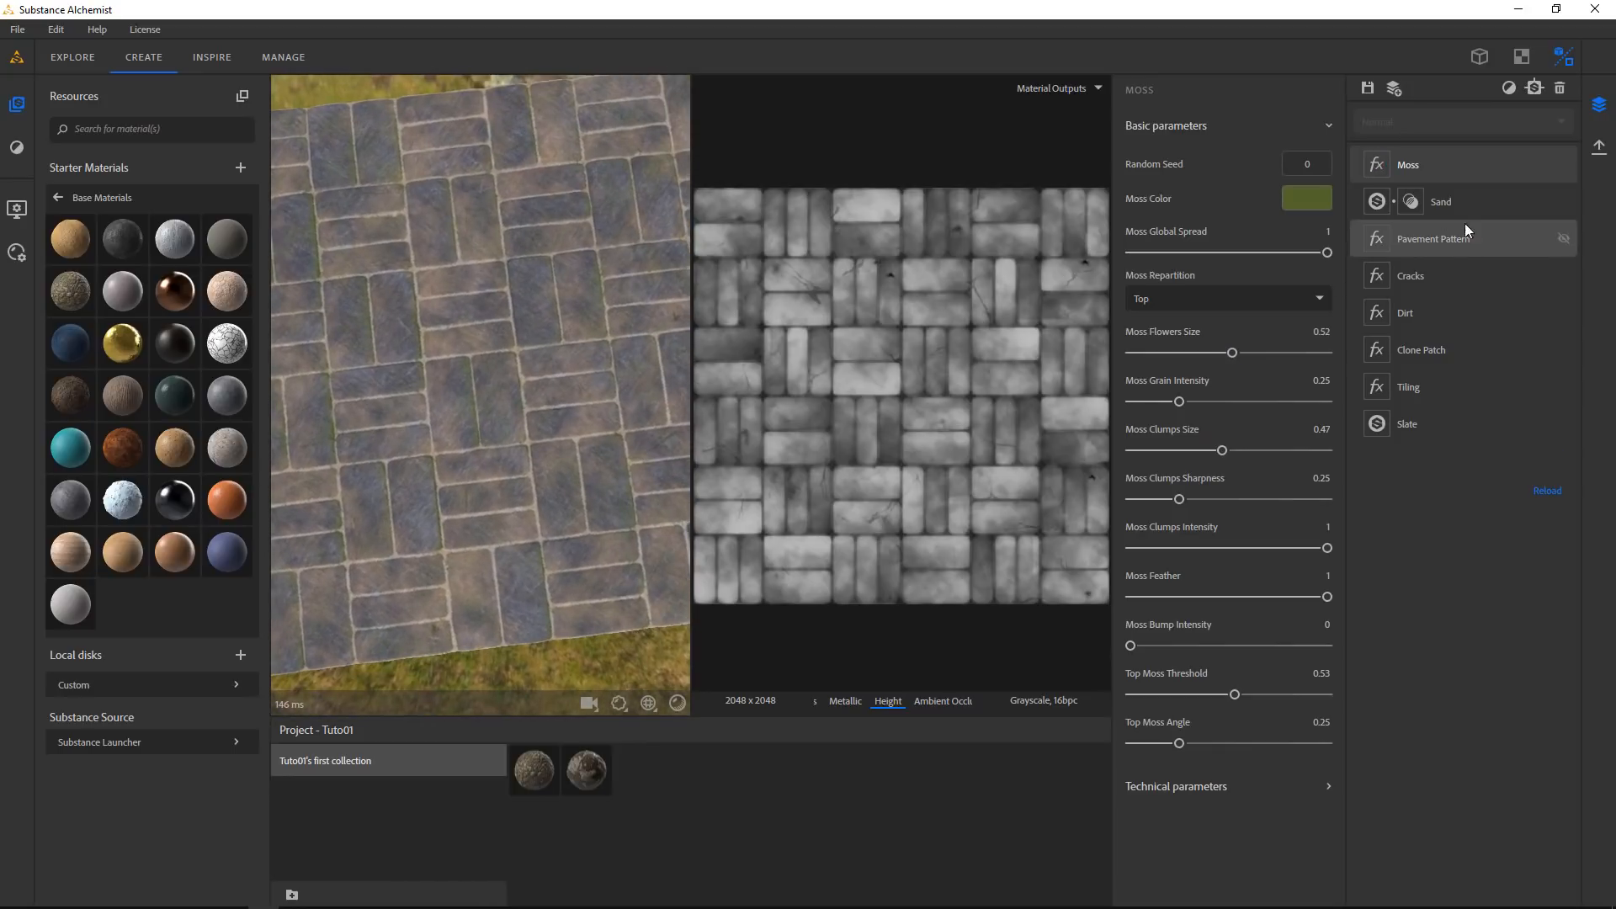
Set the Sand layer's Height Blend Offset to 0.32 and examine the joints between the stones in 3D
left_click(1438, 202)
mouse_move(1189, 252)
left_mouse_down()
mouse_move(1168, 256)
mouse_move(1195, 237)
left_mouse_up()
left_click(1412, 202)
left_click_drag(452, 539, 640, 518)
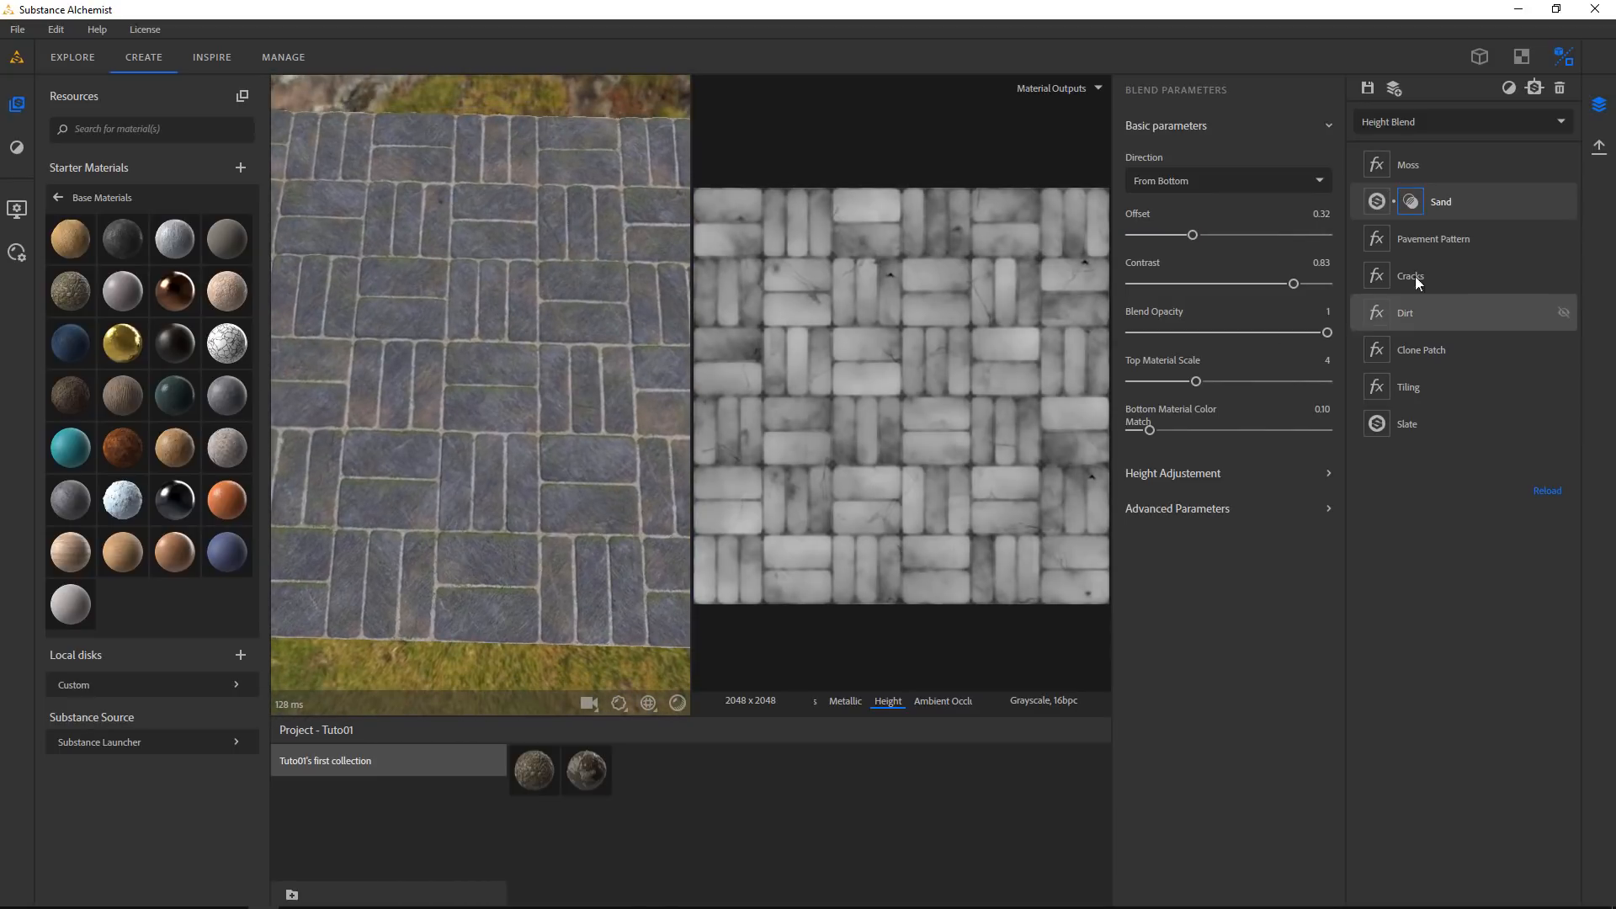
Try Brush Rock and Flander Weave as the Pavement Pattern's Pattern Type, examining the stones in 3D
left_click(1446, 245)
left_click(1202, 361)
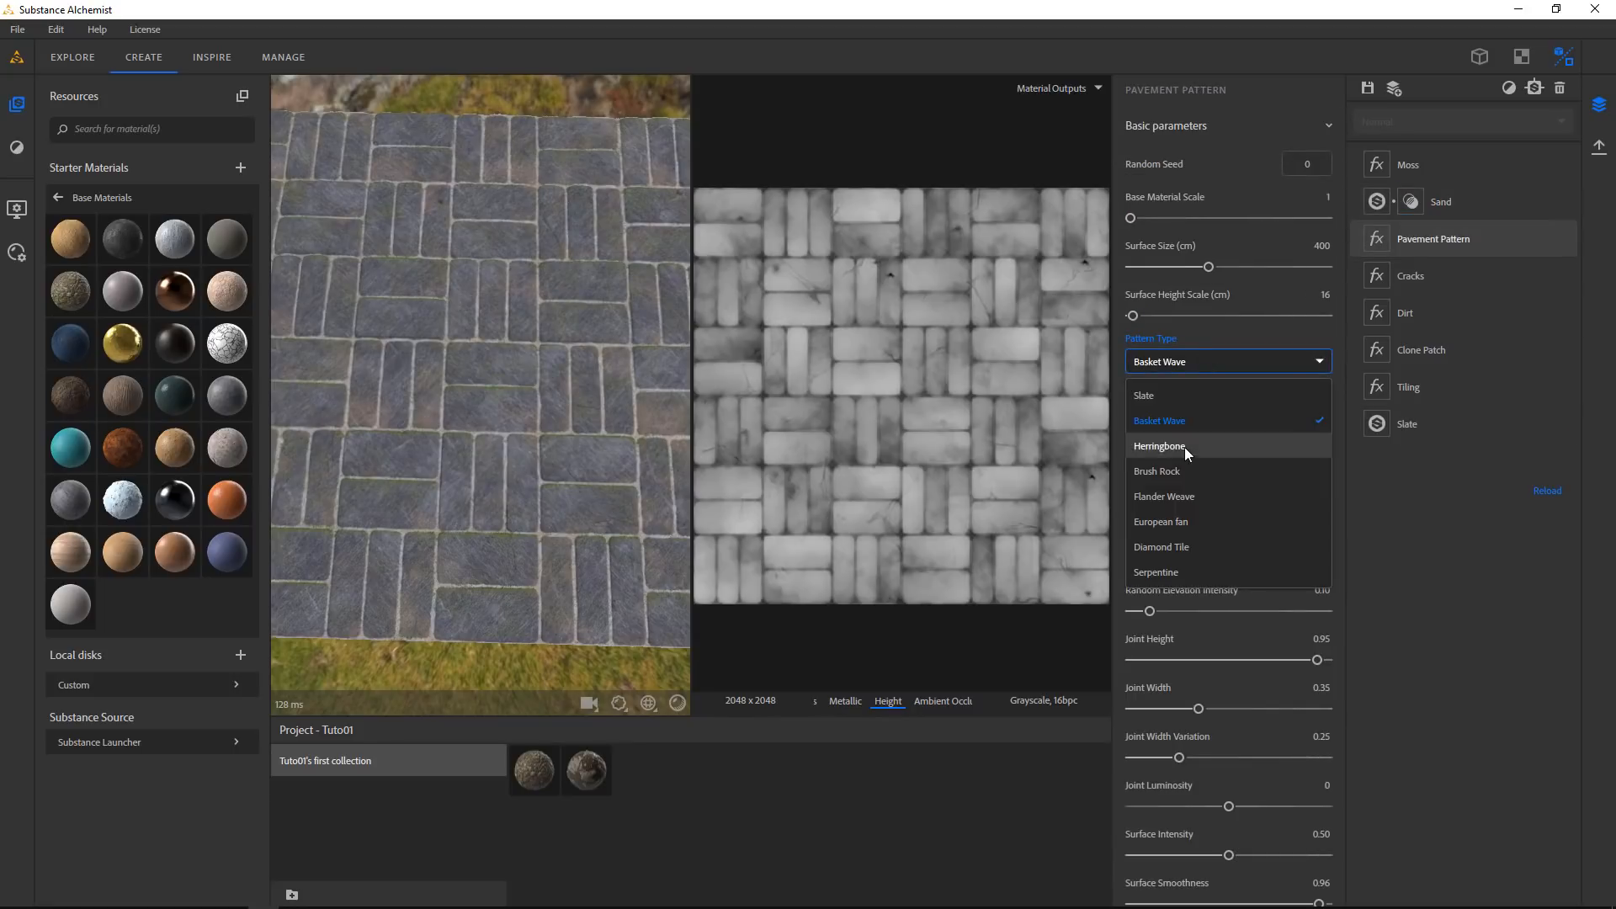
left_click(1170, 470)
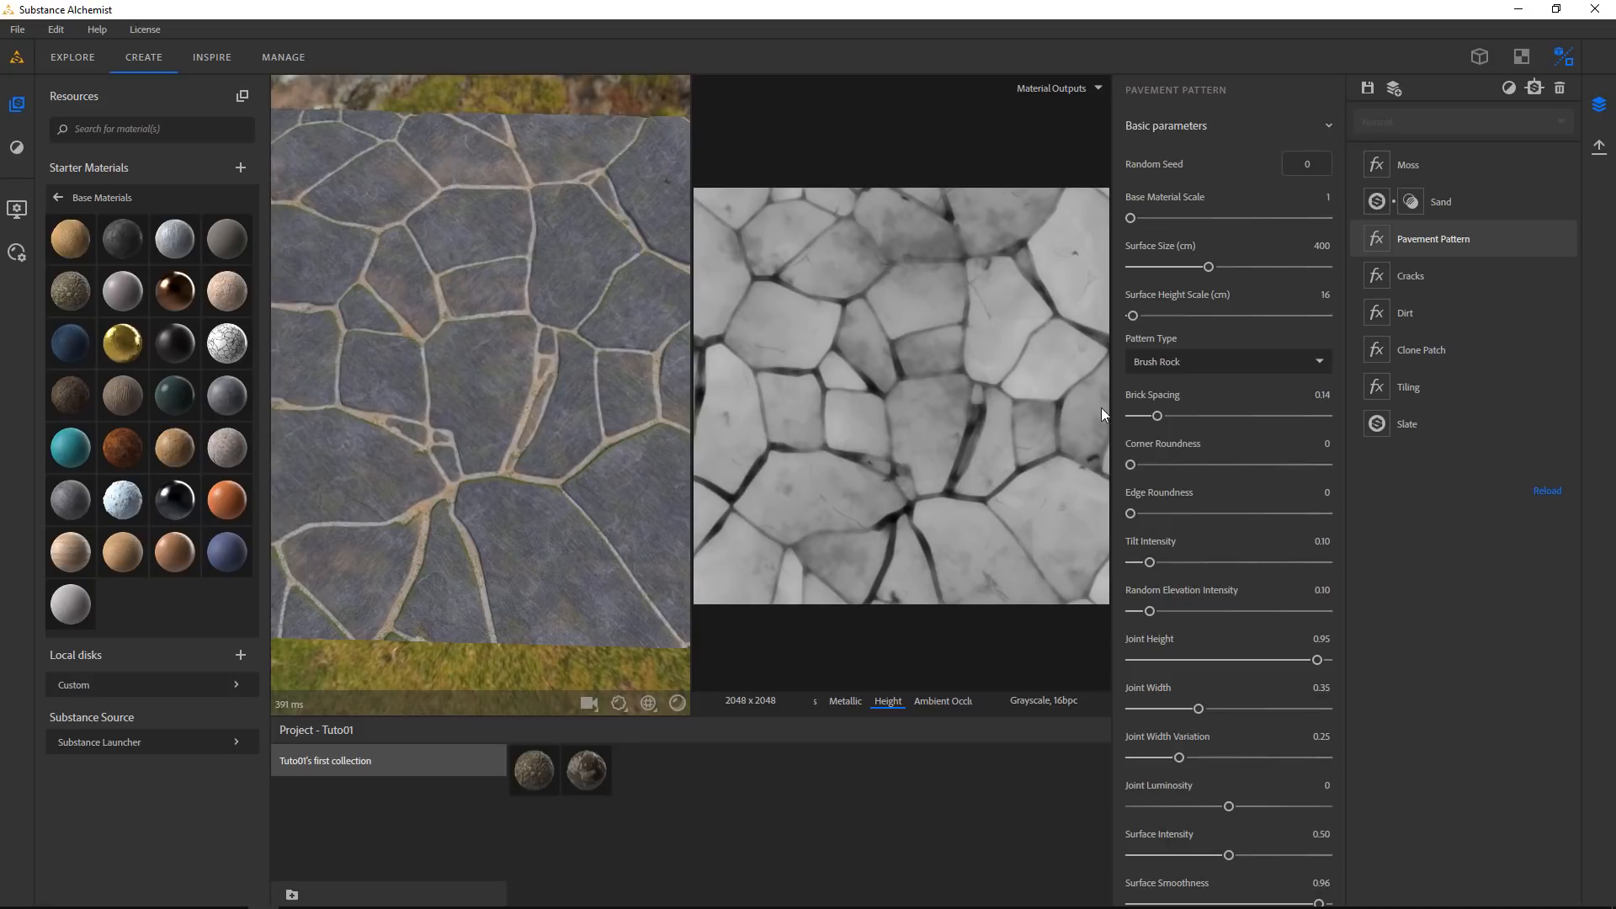
scroll(539, 441, "down", 2)
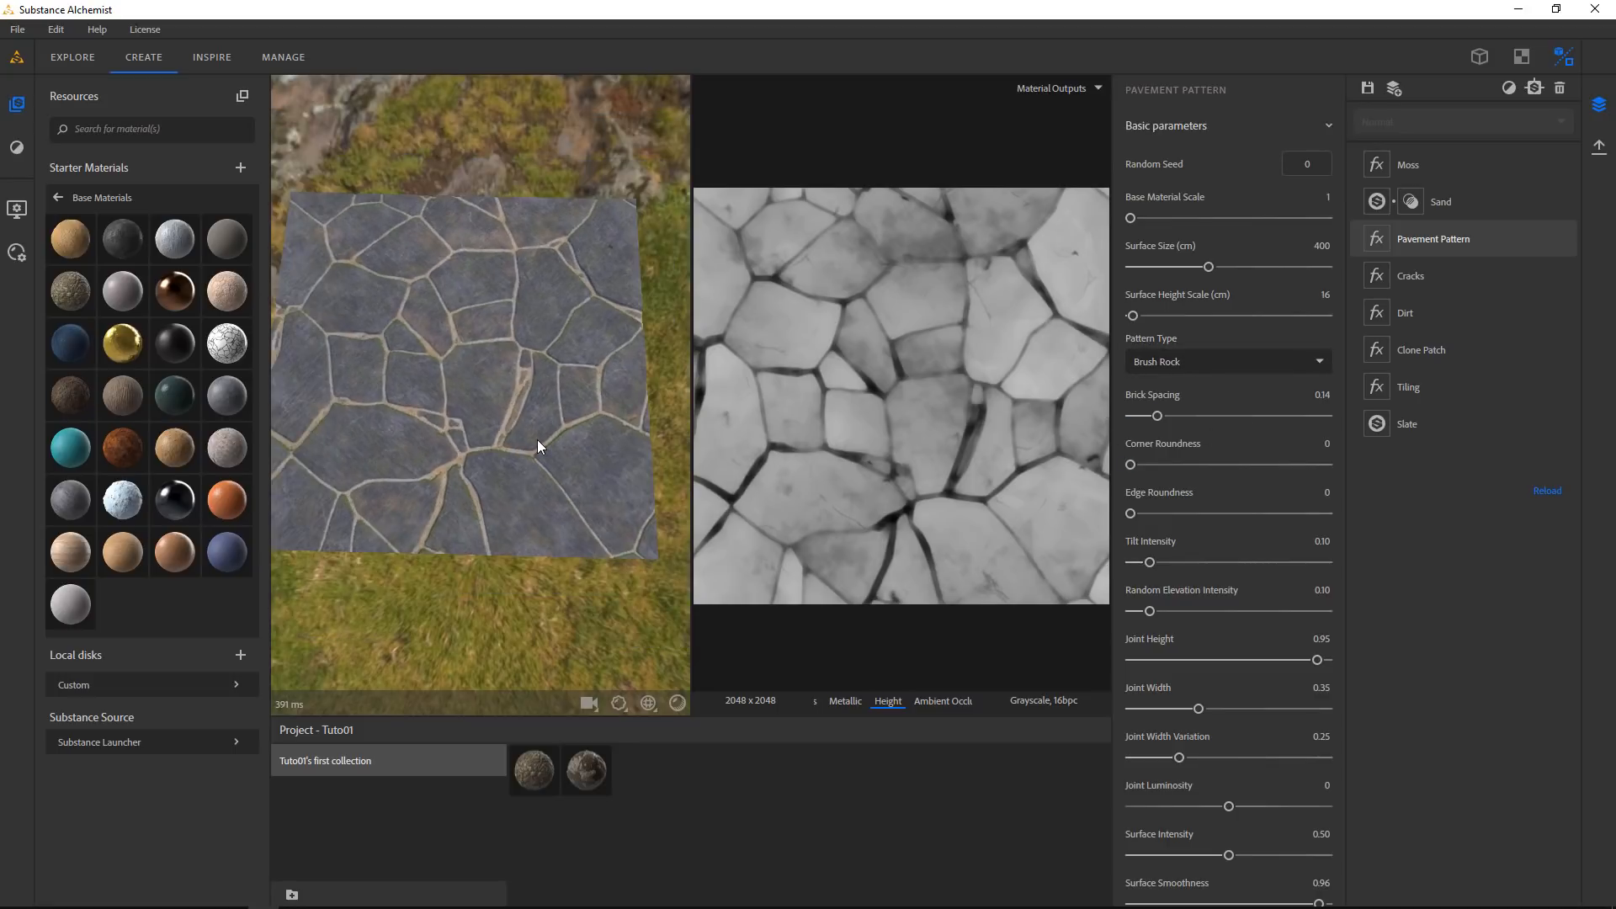
scroll(537, 439, "up", 3)
left_click(1212, 365)
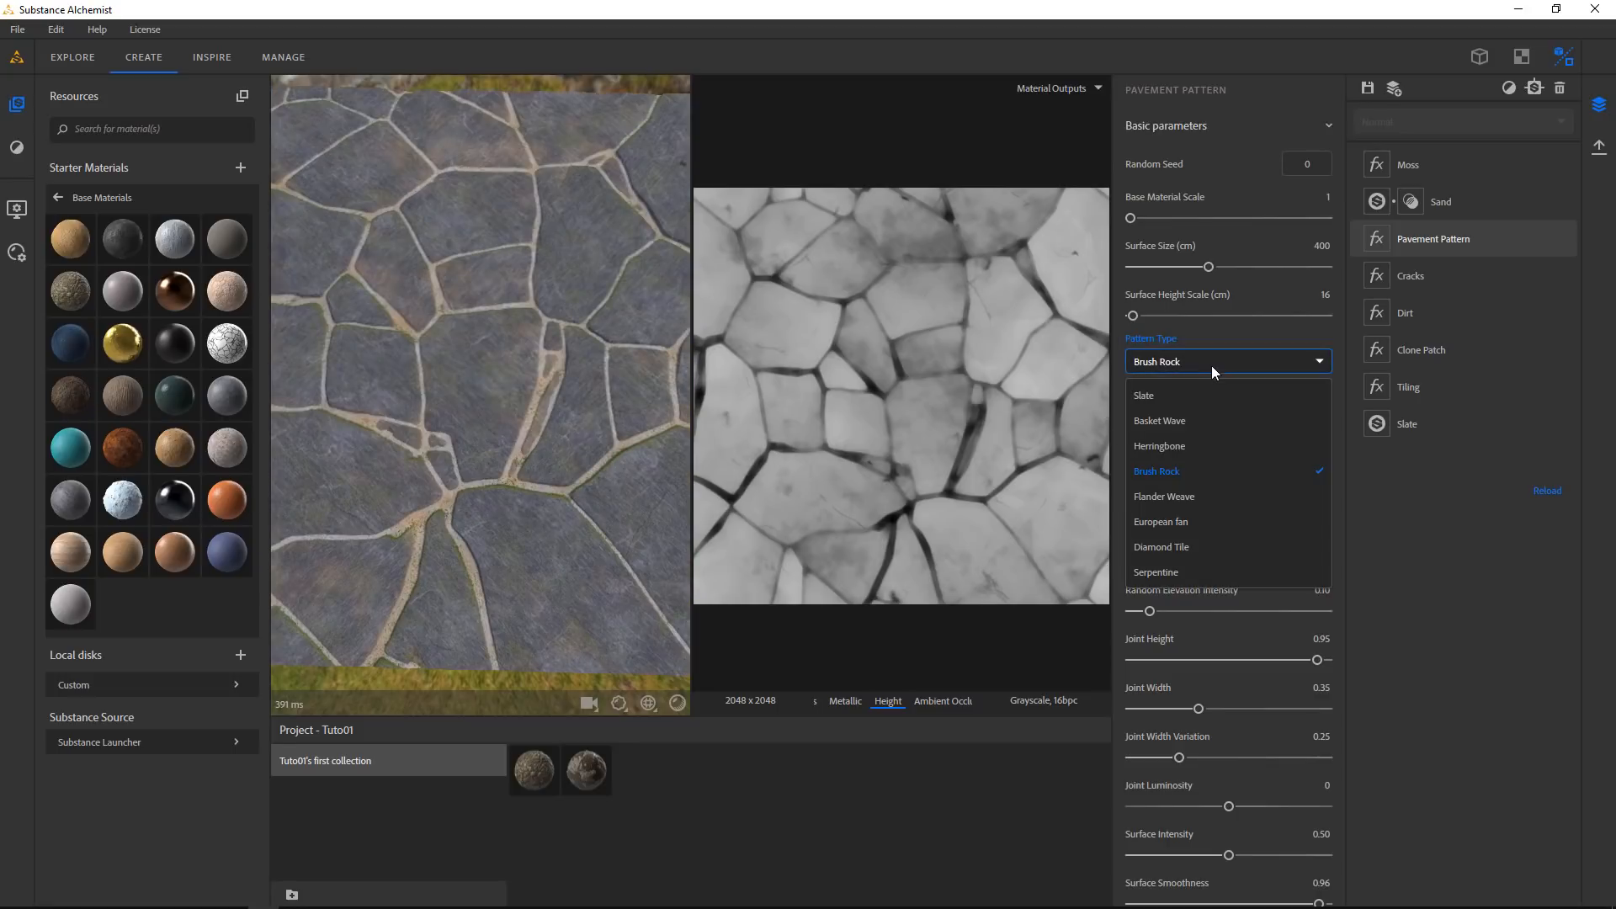
left_click(1163, 497)
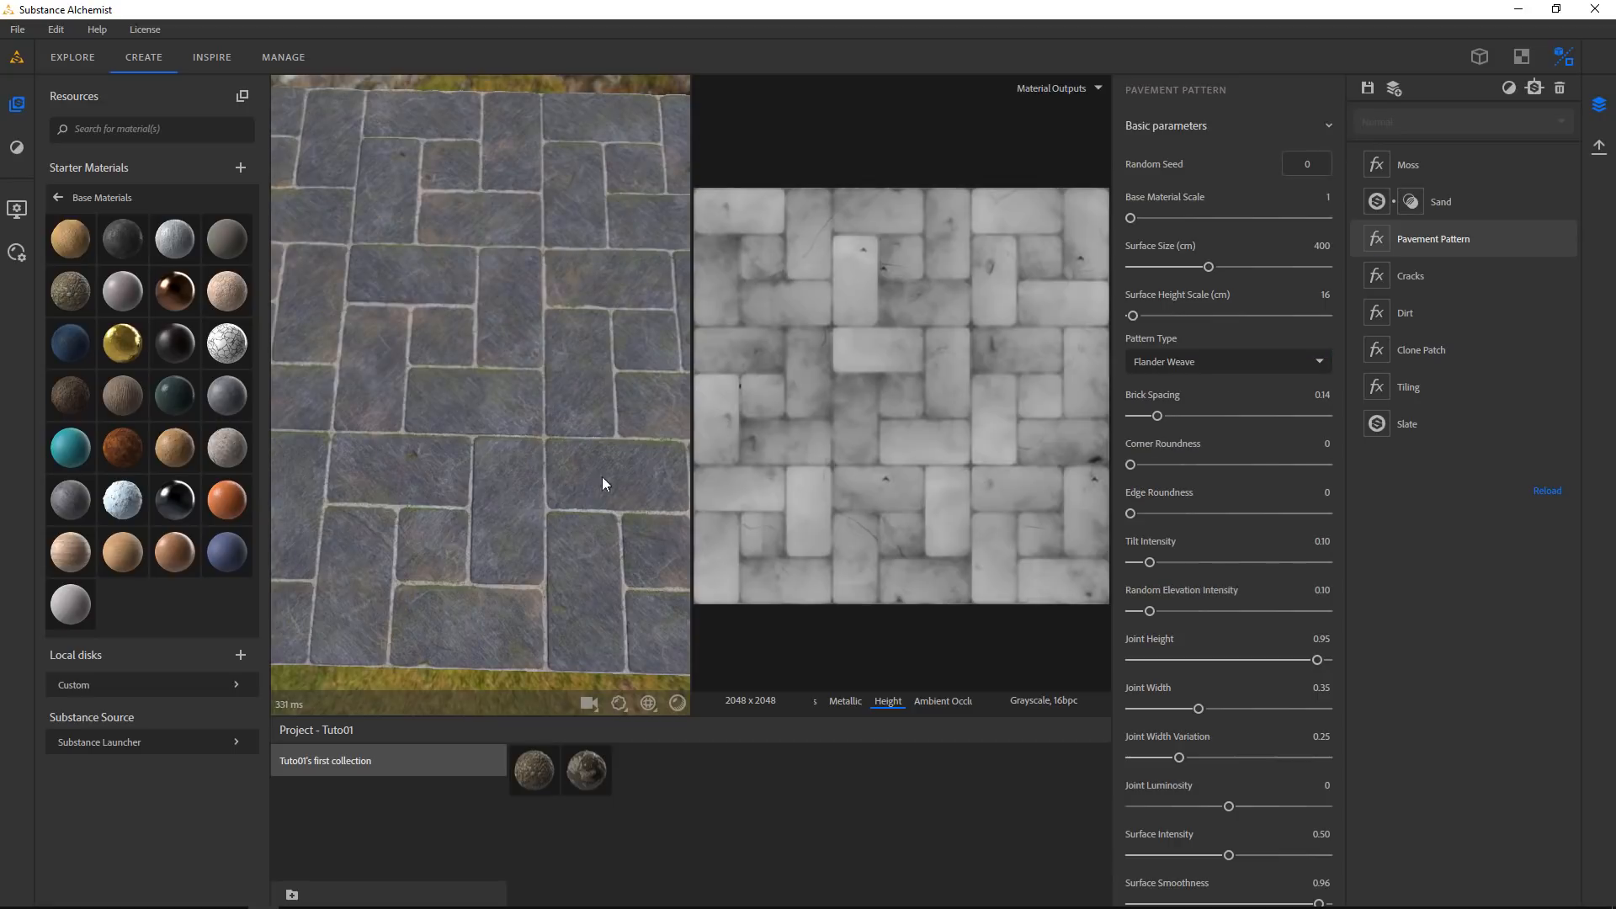
Set the Pavement Pattern's Pattern Type to European fan and examine the whole surface in 3D
left_click(1192, 367)
left_click(1174, 527)
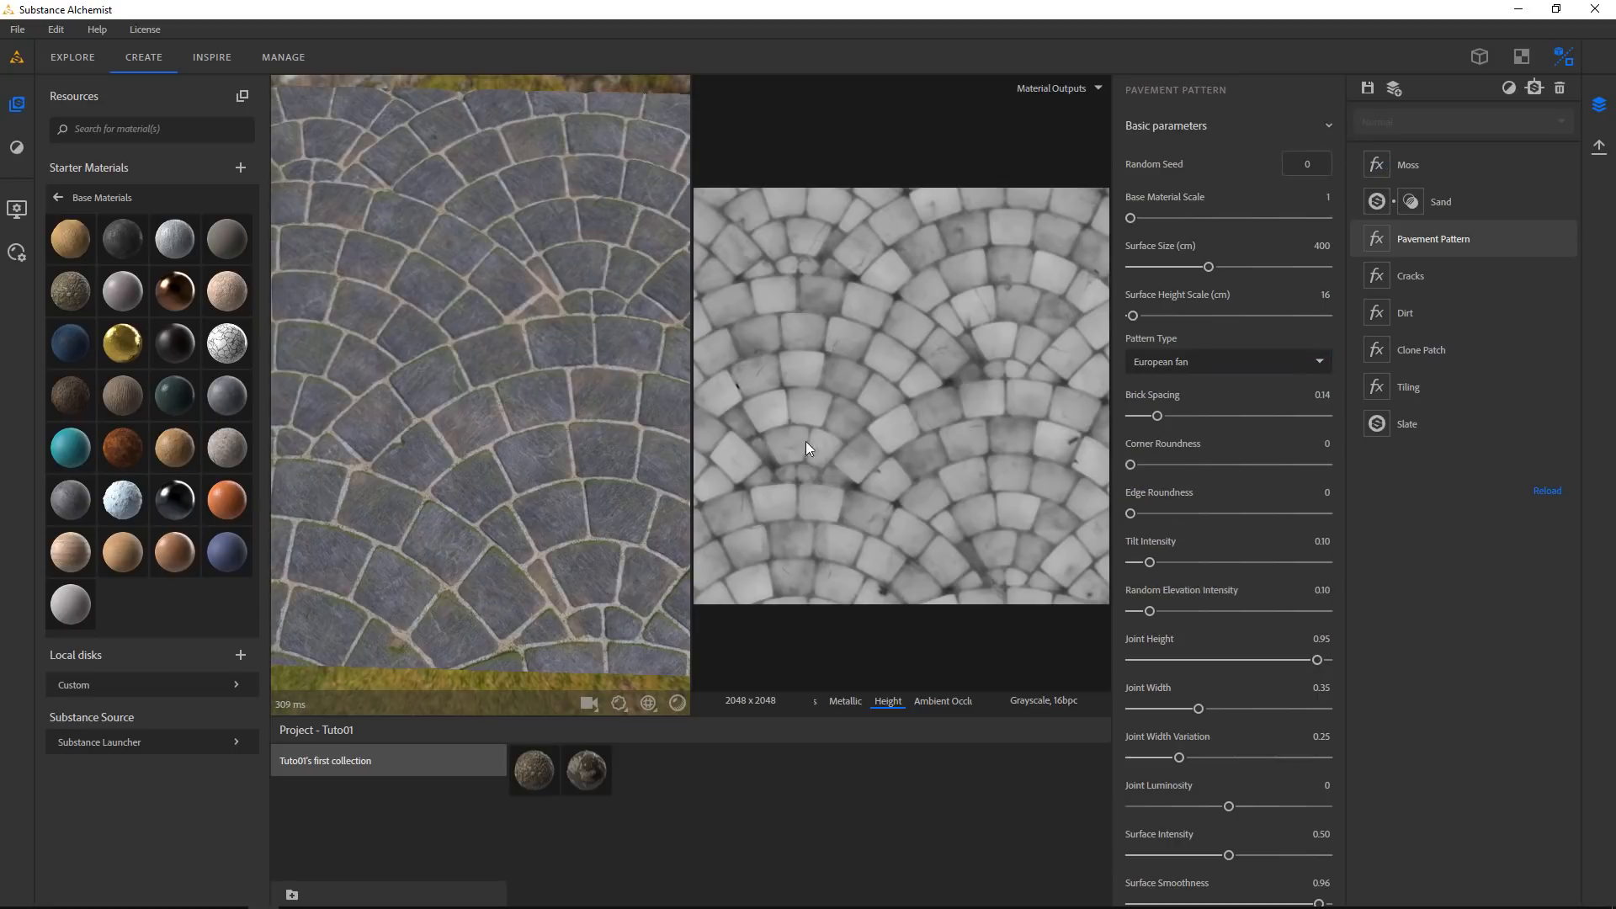
scroll(572, 450, "down", 2)
left_click_drag(572, 449, 465, 437)
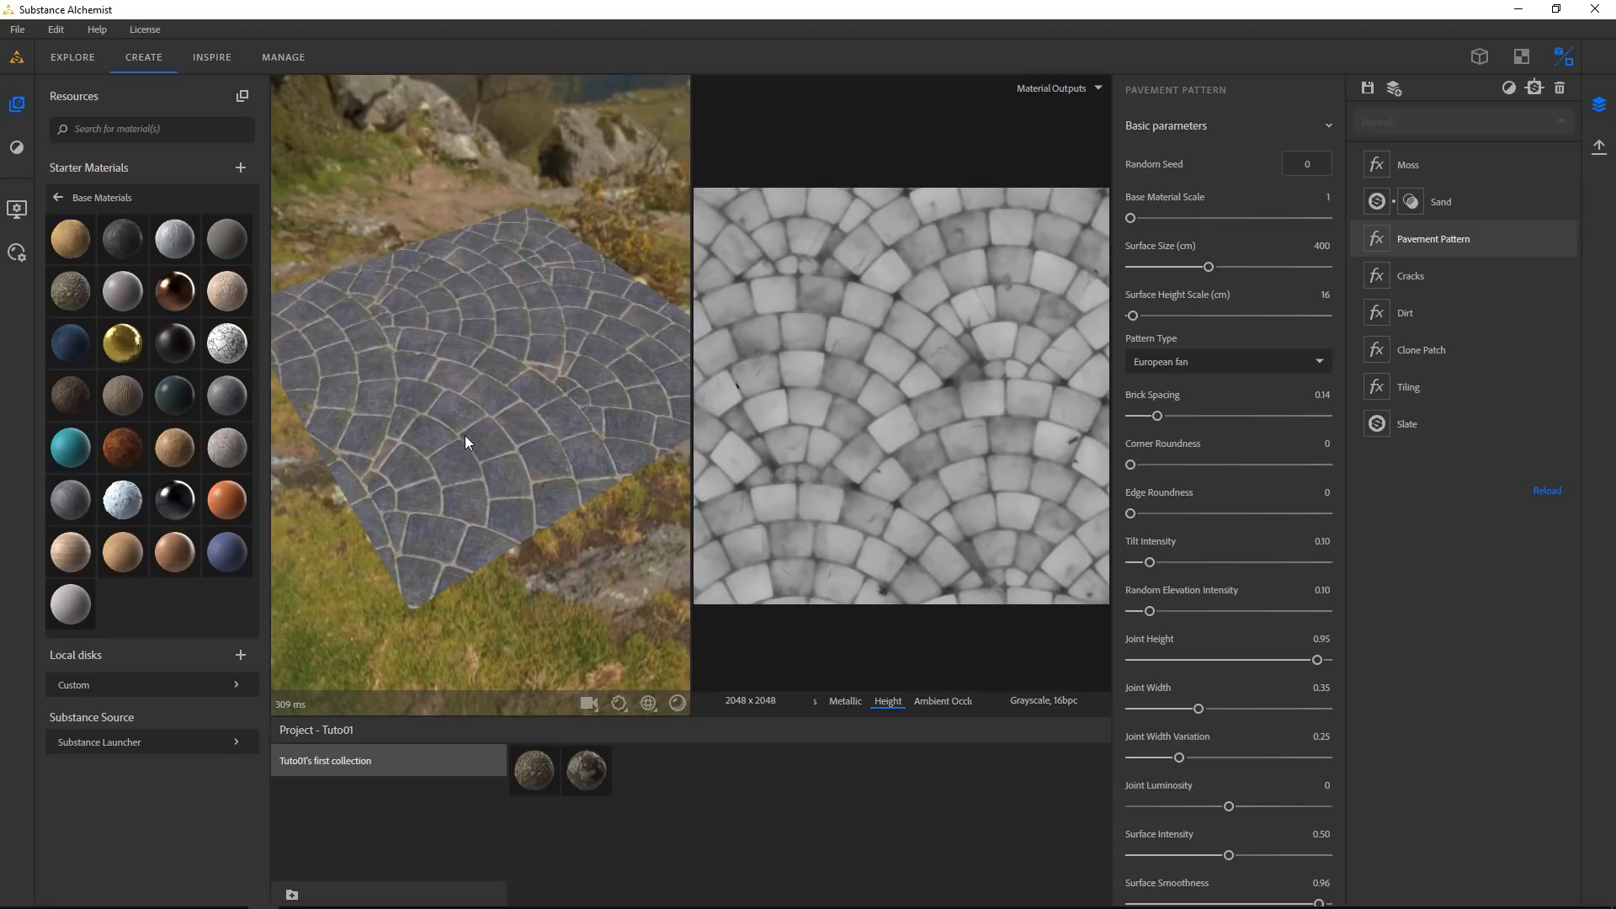